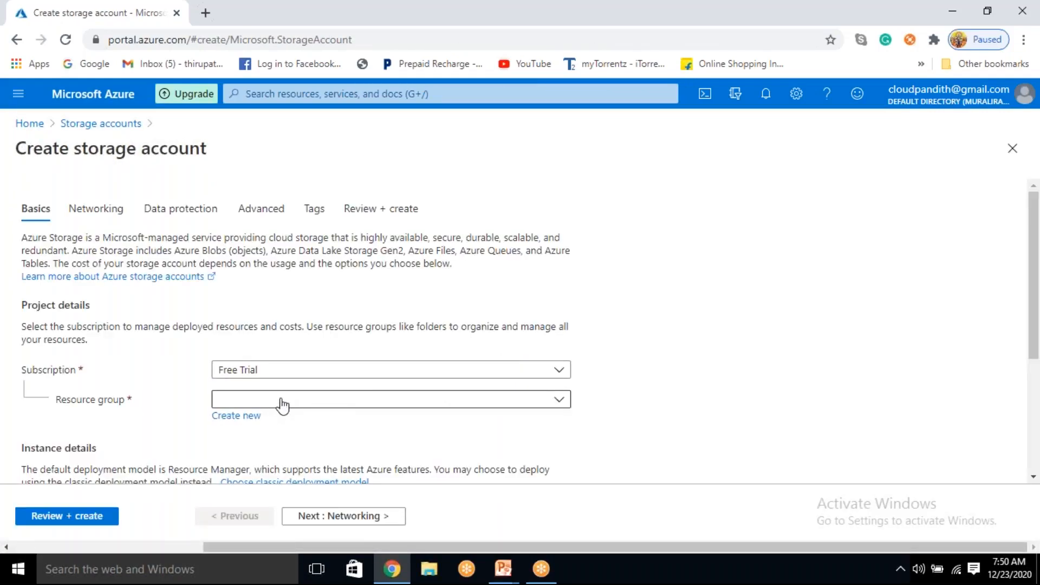
Step: Create a new resource group named cloudpandith-BI-Master-Program for the storage account
{"action": "left_click", "coordinate": [279, 403]}
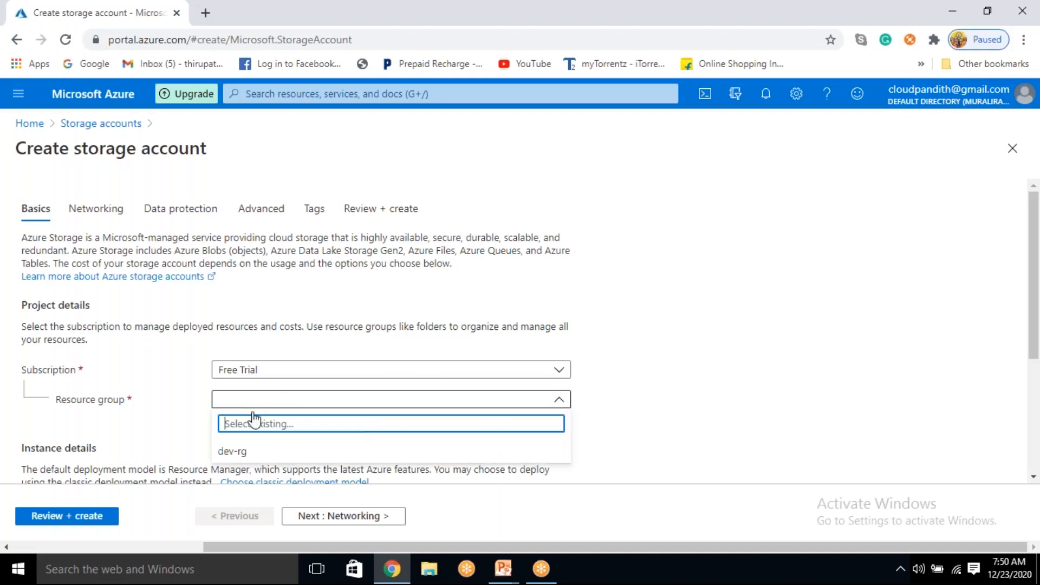
{"action": "left_click", "coordinate": [675, 425]}
{"action": "left_click", "coordinate": [252, 403]}
{"action": "left_click", "coordinate": [196, 425]}
{"action": "left_click", "coordinate": [218, 425]}
{"action": "type", "text": "cloudpadi"}
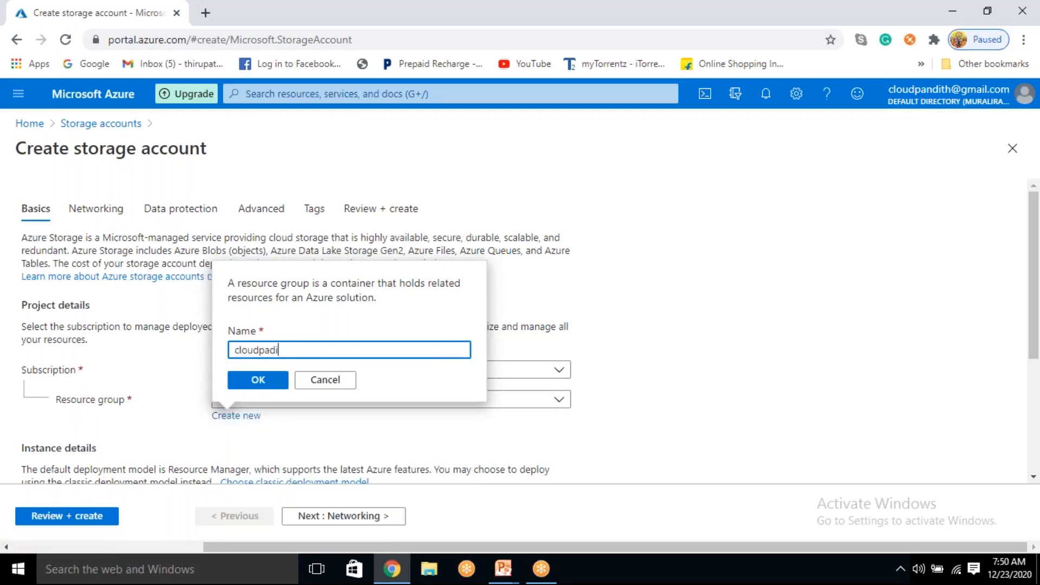
{"action": "key", "text": "BackSpace"}
{"action": "key", "text": "BackSpace"}
{"action": "type", "text": "n"}
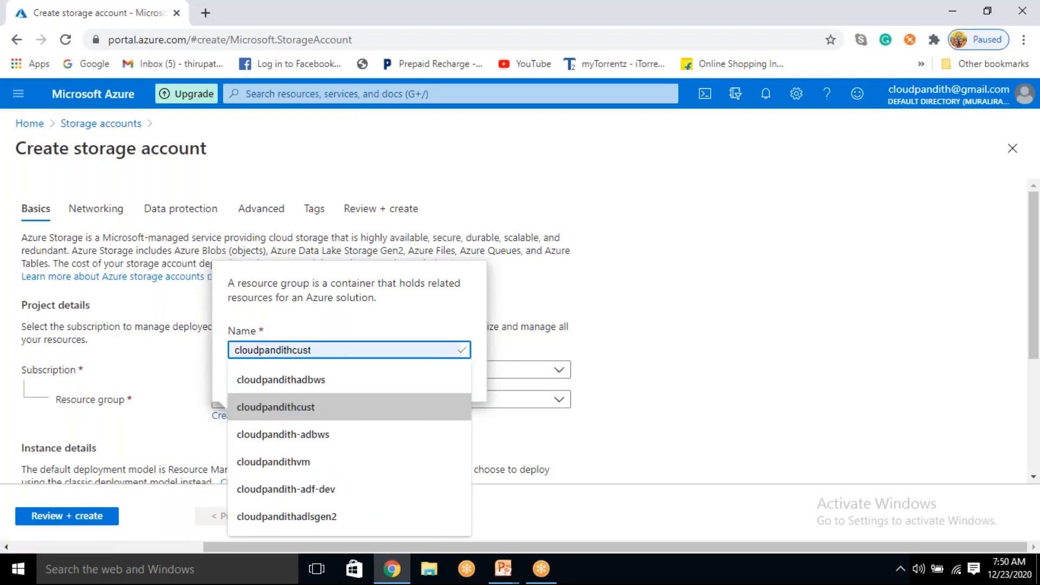
{"action": "type", "text": "dith-"}
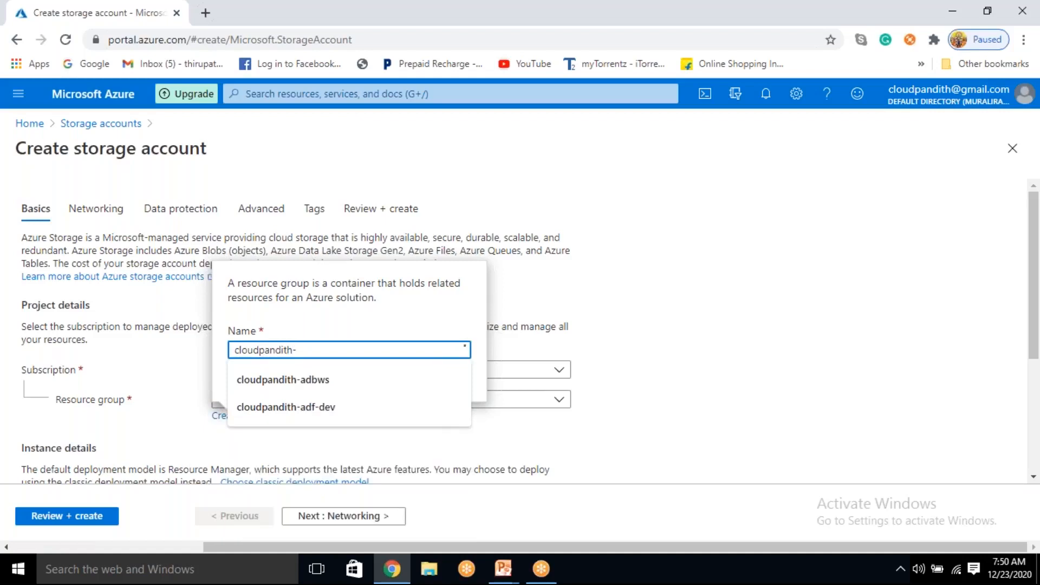
{"action": "type", "text": "BI-Master-Pro"}
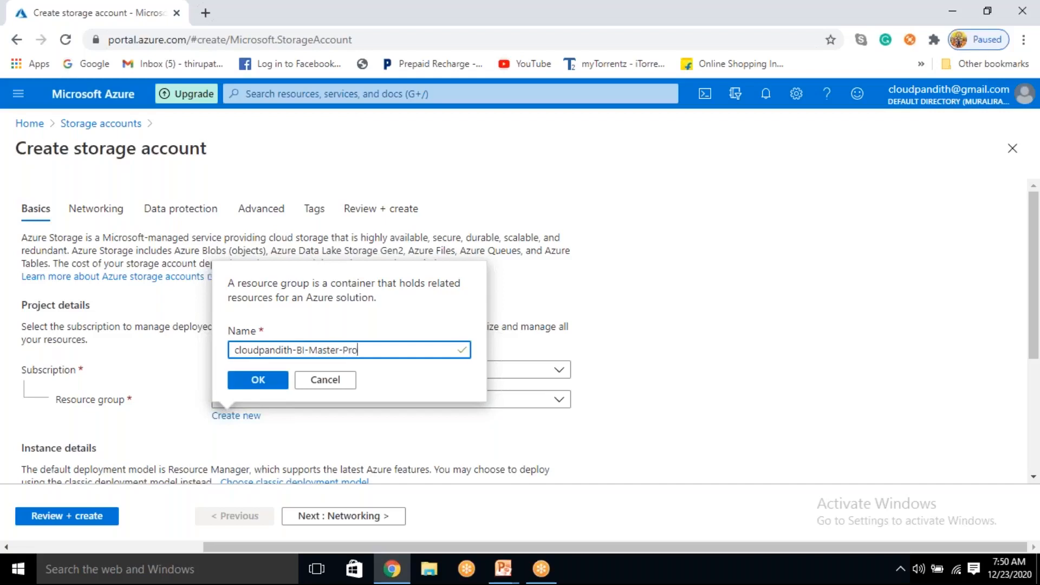
{"action": "left_click", "coordinate": [259, 381]}
Step: Name the storage account cloudpandithadlsv2store
{"action": "scroll", "coordinate": [302, 380], "scroll_direction": "down", "scroll_amount": 3}
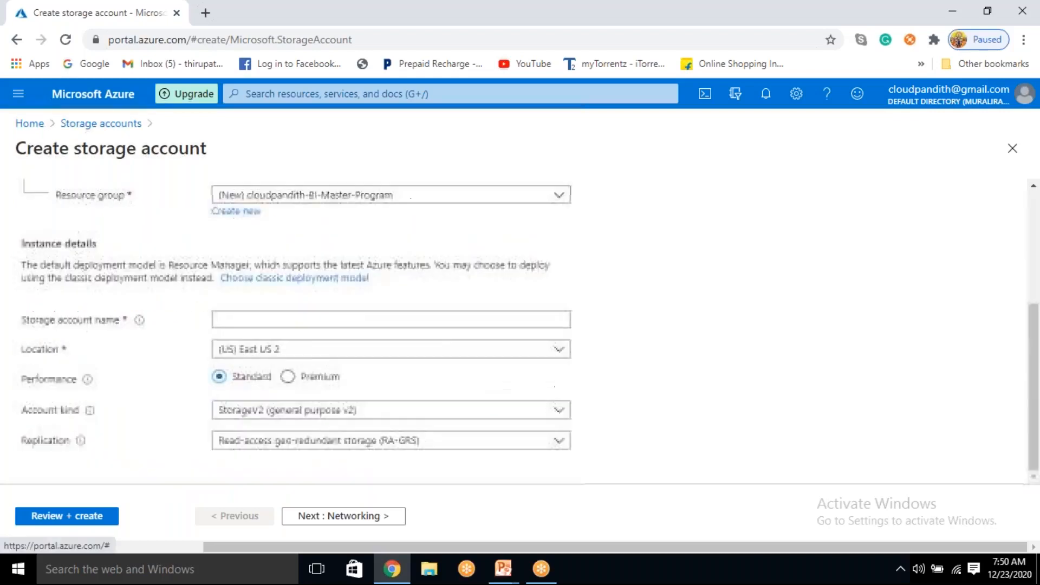
{"action": "left_click", "coordinate": [262, 320]}
{"action": "type", "text": "clou"}
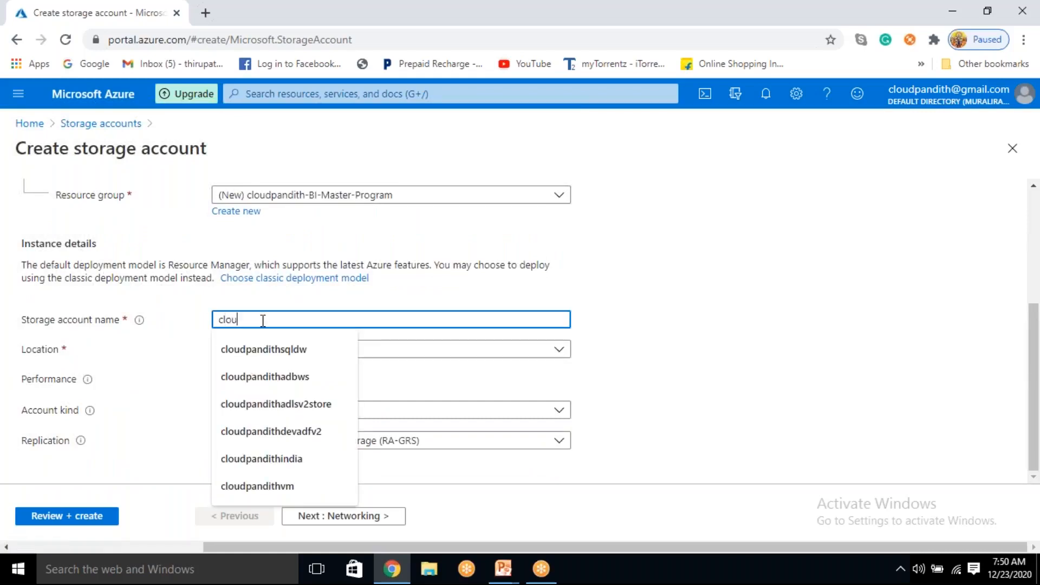
{"action": "type", "text": "dpandithstore"}
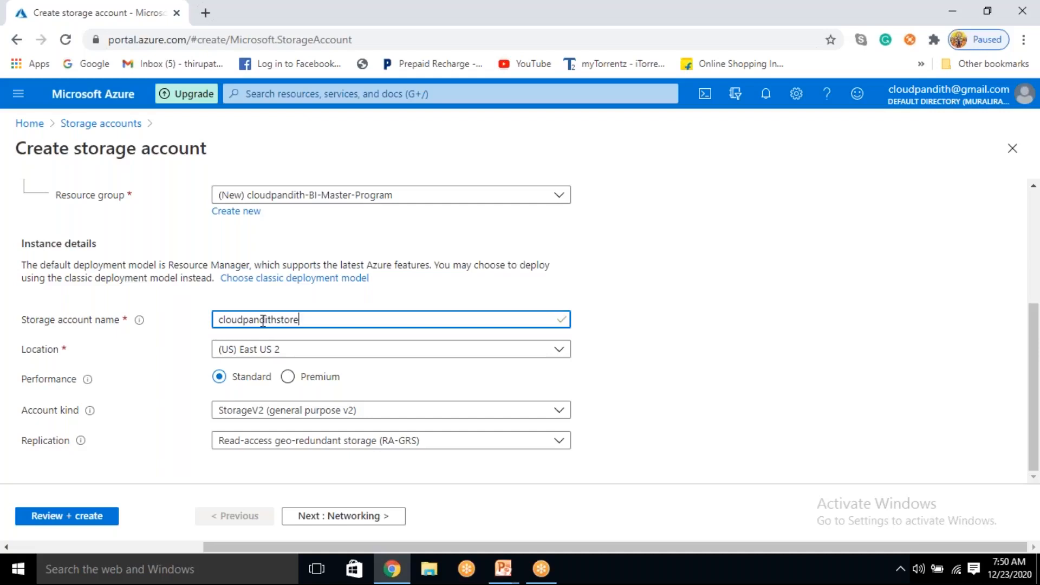
{"action": "key", "text": "BackSpace"}
{"action": "key", "text": "BackSpace"}
{"action": "key", "text": "BackSpace"}
{"action": "key", "text": "BackSpace"}
{"action": "key", "text": "BackSpace"}
{"action": "type", "text": "a"}
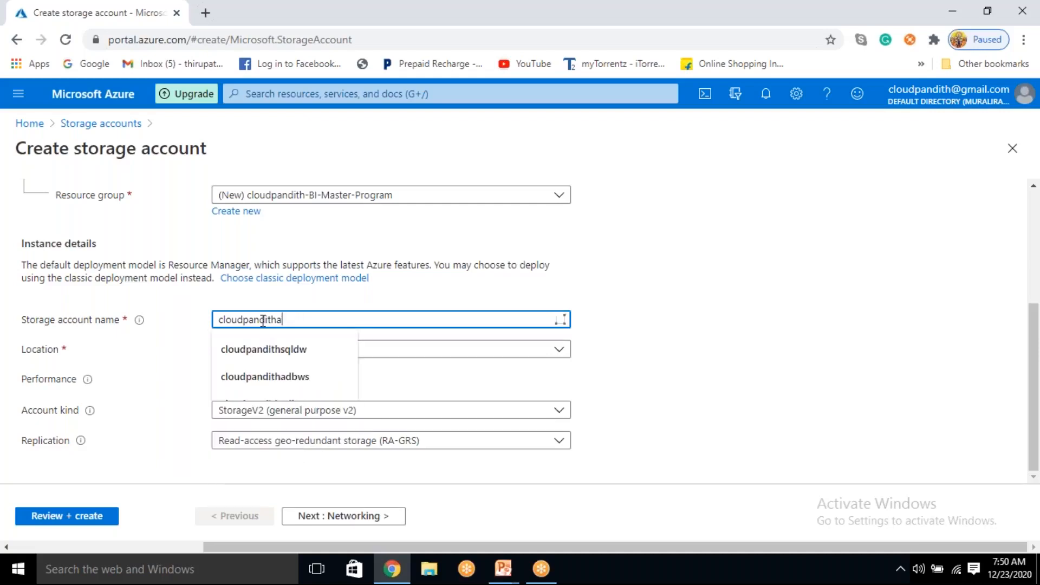
{"action": "type", "text": "dlsvestore"}
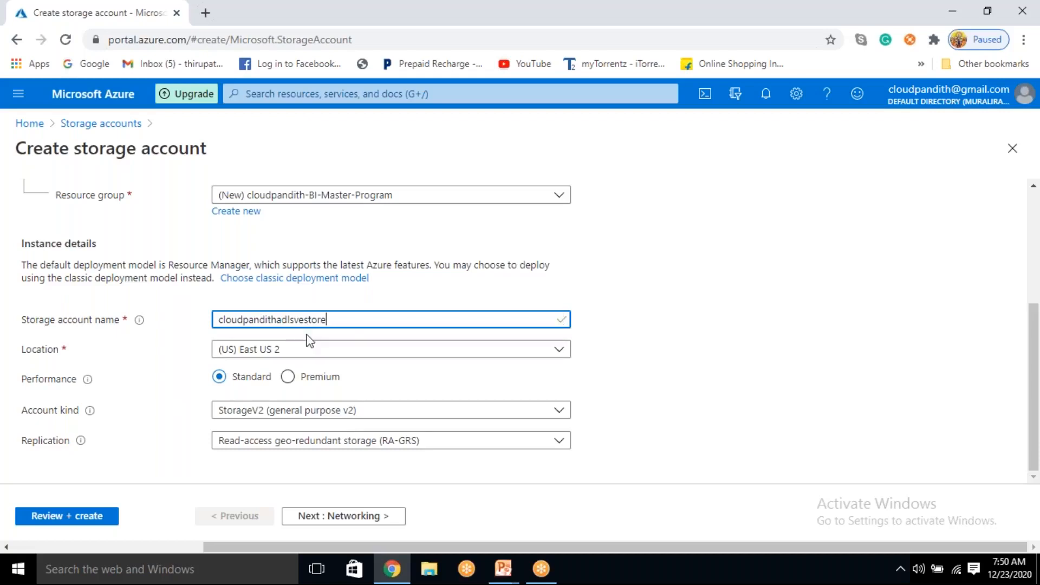
{"action": "key", "text": "BackSpace"}
Step: Enable the Data Lake Storage Gen2 hierarchical namespace in the advanced settings and create the storage account after review
{"action": "left_click", "coordinate": [354, 520]}
{"action": "left_click", "coordinate": [353, 520]}
{"action": "left_click", "coordinate": [353, 520]}
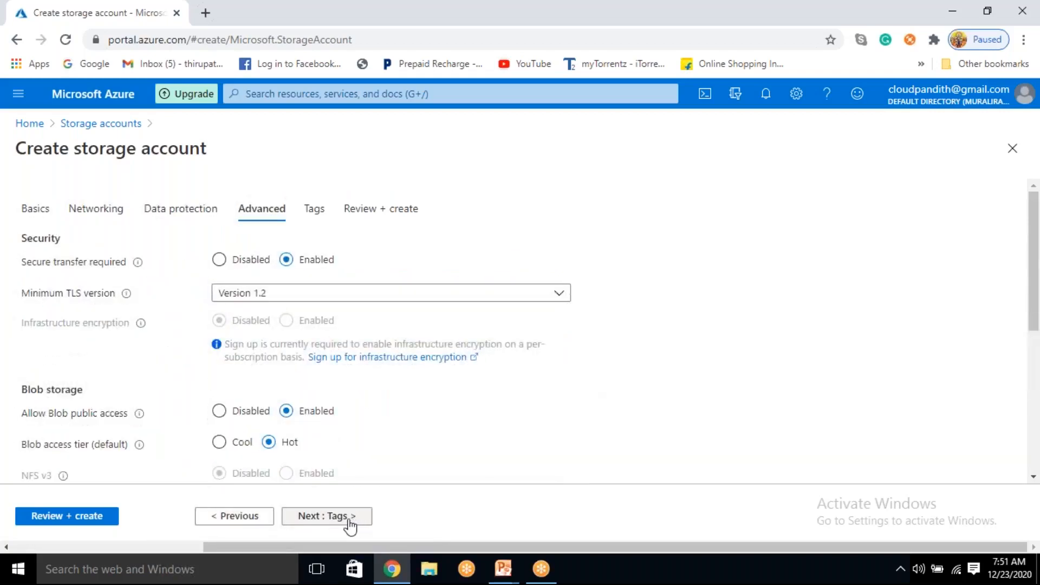
{"action": "scroll", "coordinate": [264, 384], "scroll_direction": "down", "scroll_amount": 4}
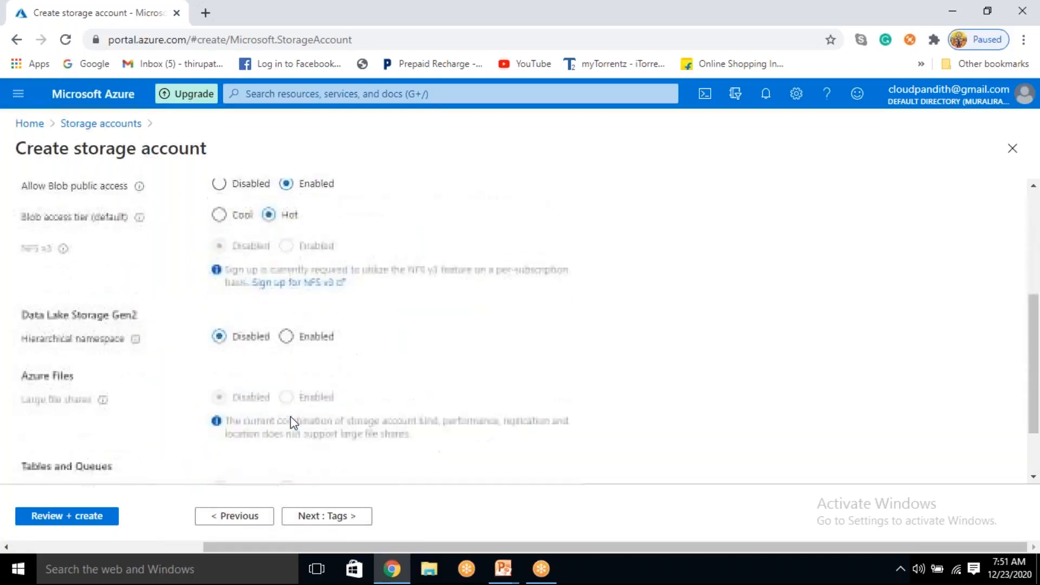
{"action": "left_click", "coordinate": [287, 335]}
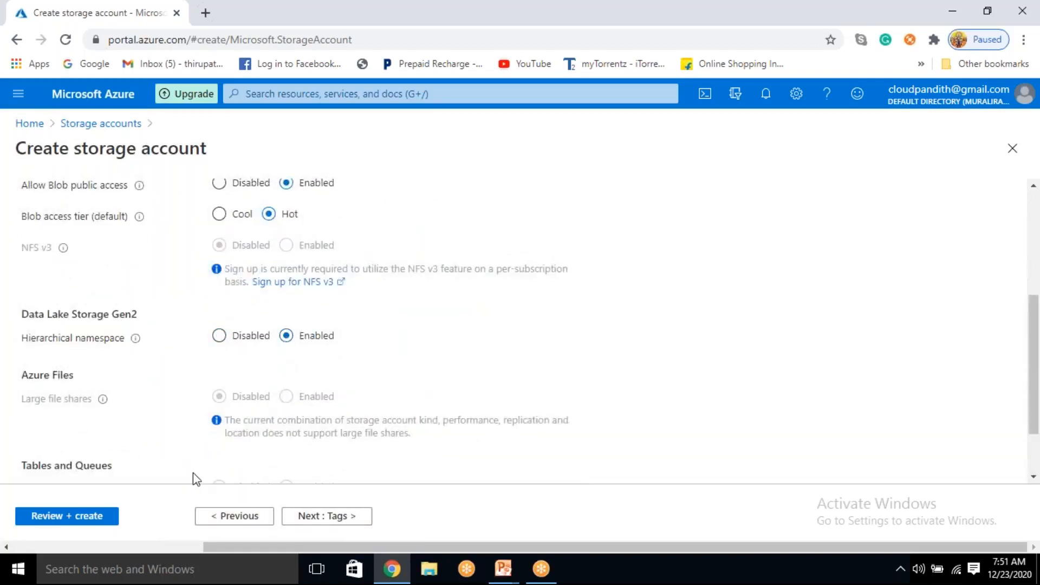
{"action": "left_click", "coordinate": [56, 519]}
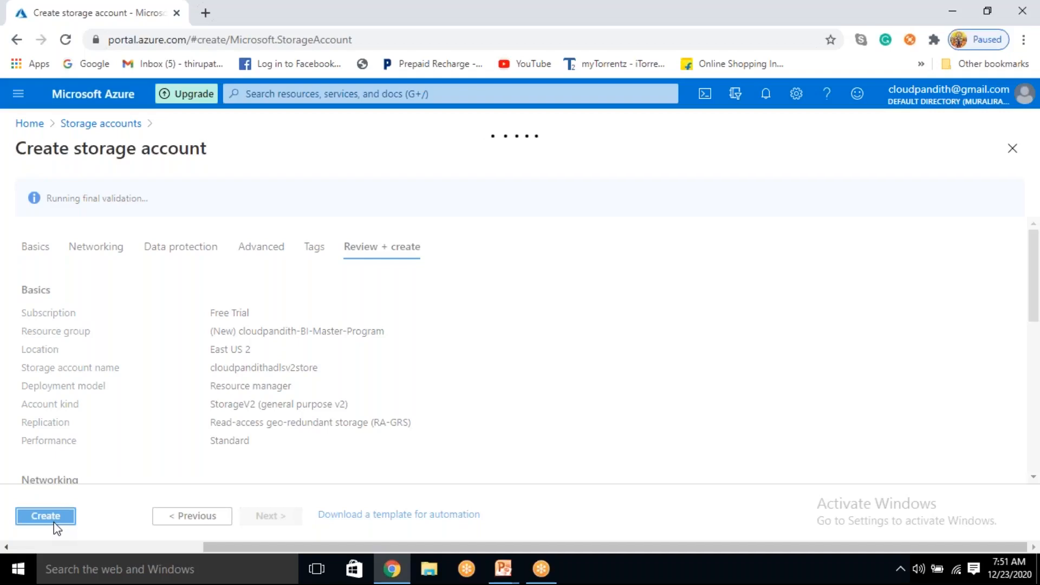
{"action": "left_click", "coordinate": [57, 521]}
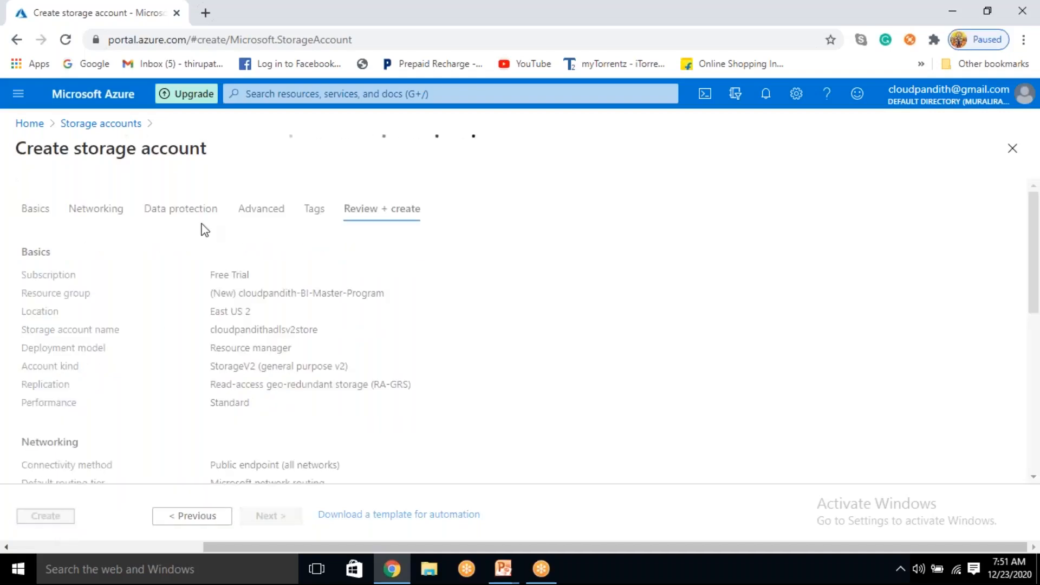
Step: Open portal.azure.com in a new browser tab and start creating a new data factory
{"action": "left_click", "coordinate": [205, 12]}
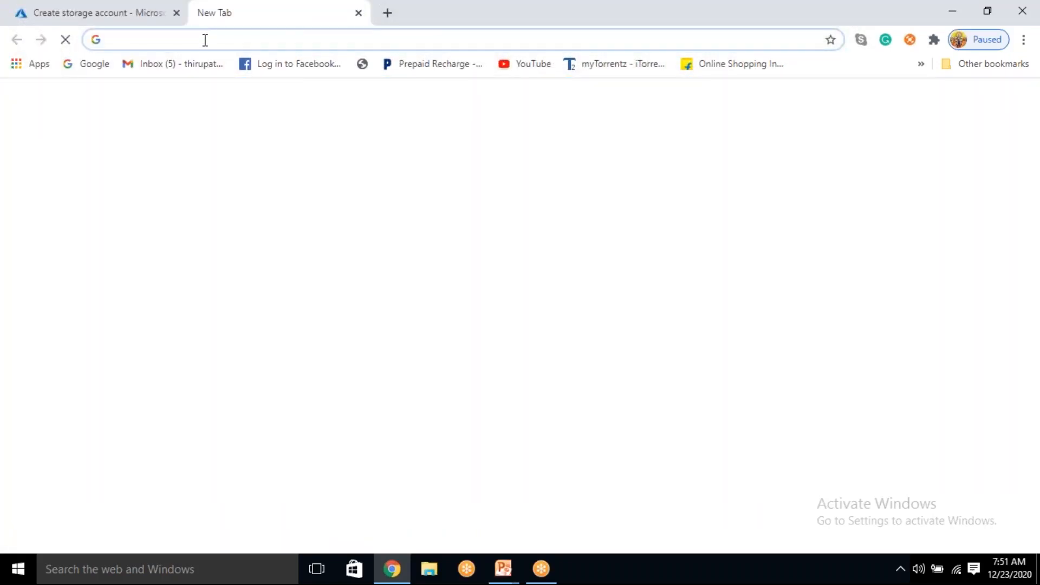
{"action": "type", "text": "port"}
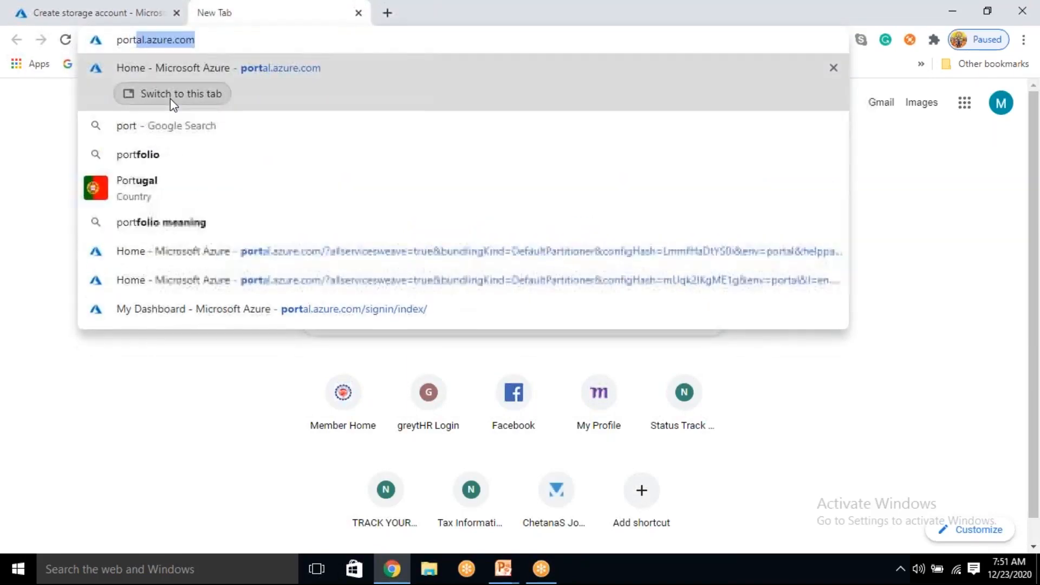
{"action": "key", "text": "Return"}
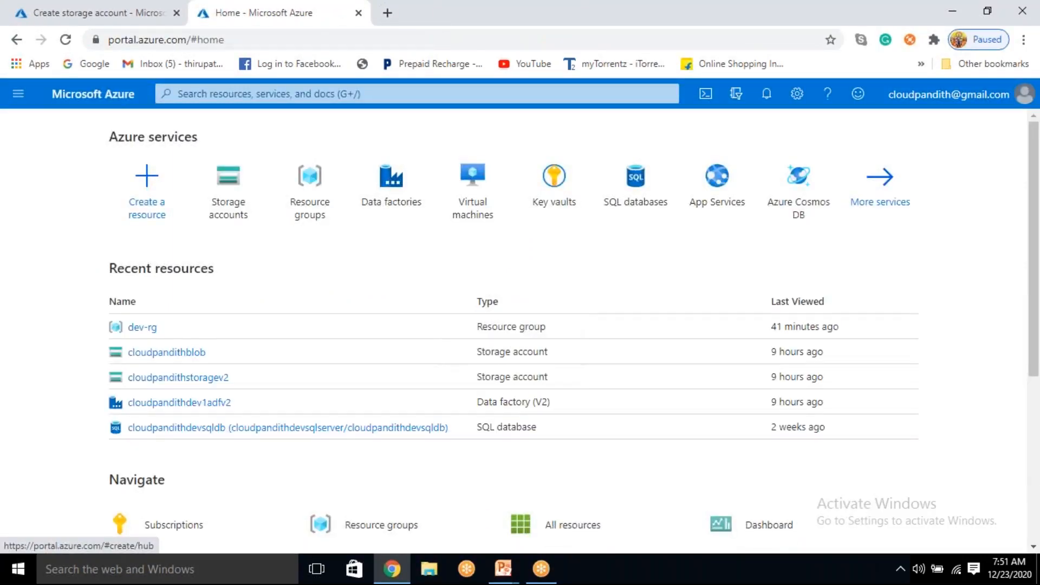
{"action": "left_click", "coordinate": [391, 176]}
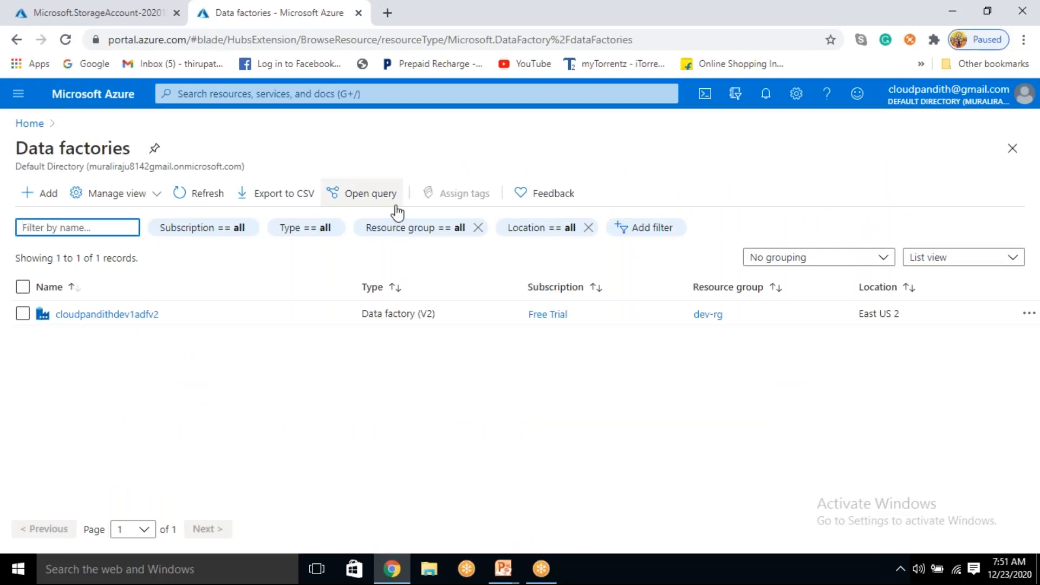
{"action": "left_click", "coordinate": [48, 195]}
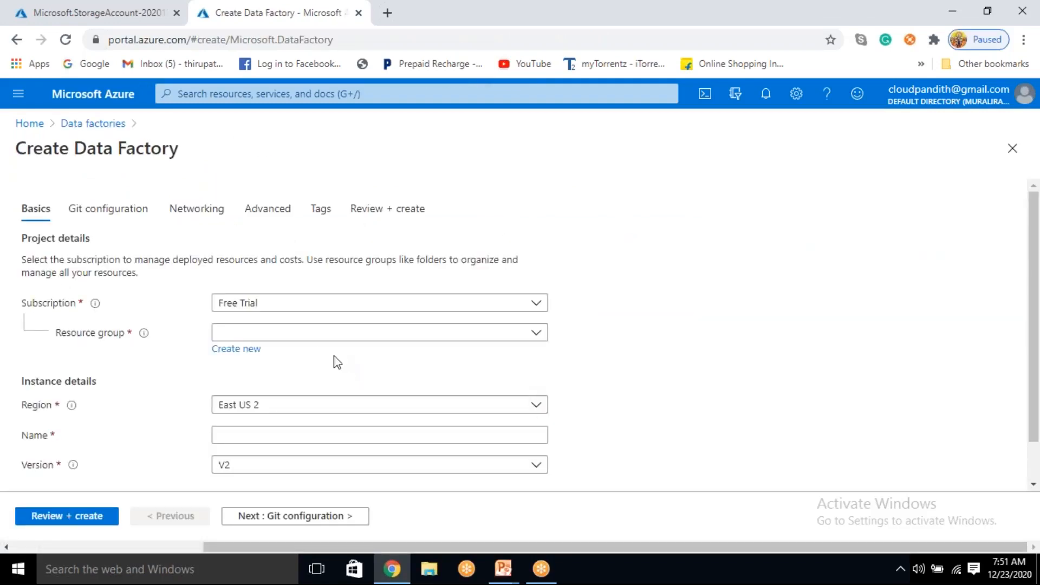
Step: Assign the data factory to the cloudpandith-BI-Master-Program resource group and name it cloudpandithadfv21223
{"action": "left_click", "coordinate": [309, 332]}
{"action": "left_click", "coordinate": [293, 383]}
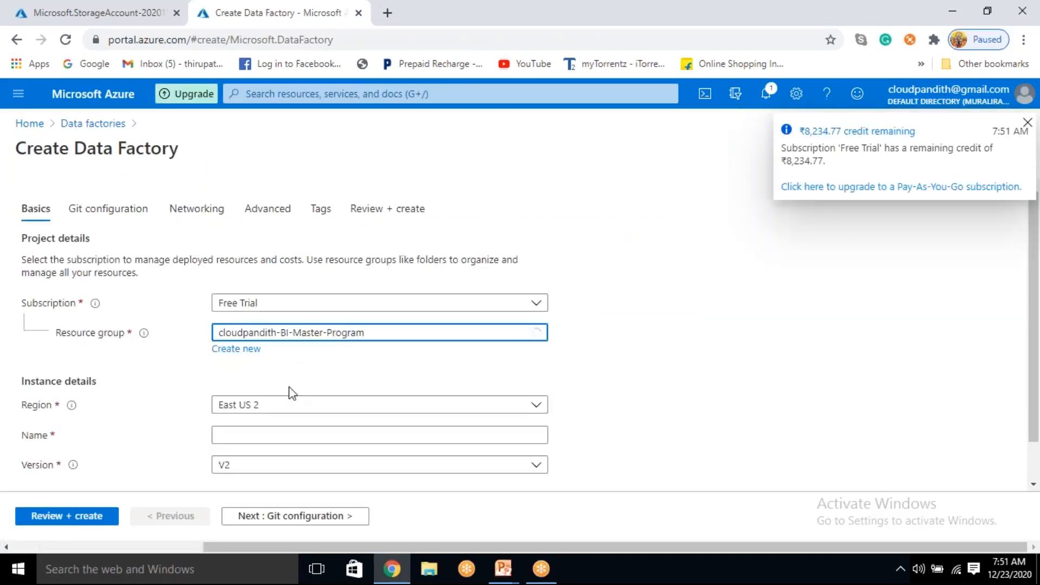
{"action": "left_click", "coordinate": [243, 436]}
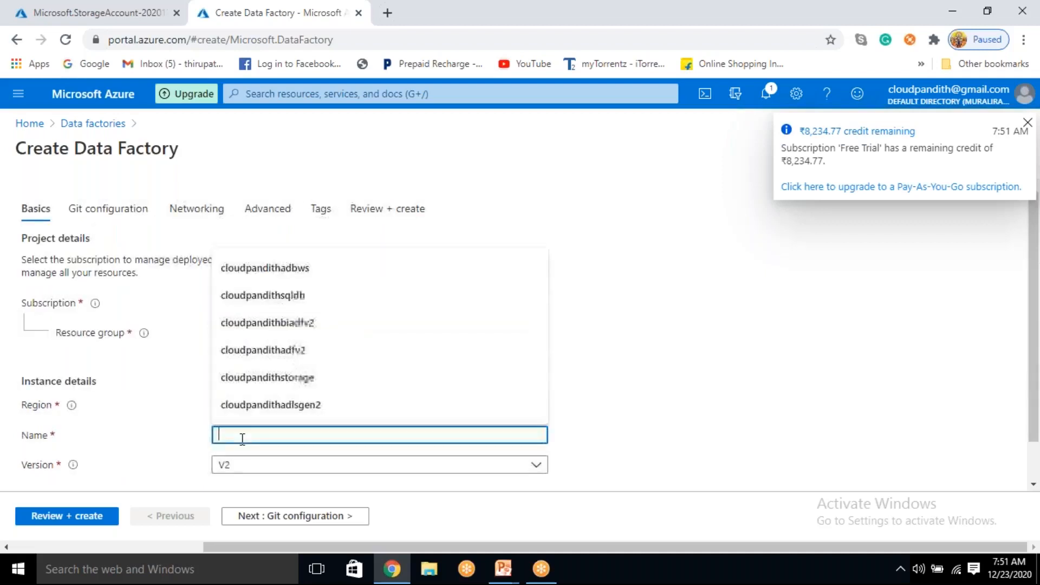
{"action": "type", "text": "cloud"}
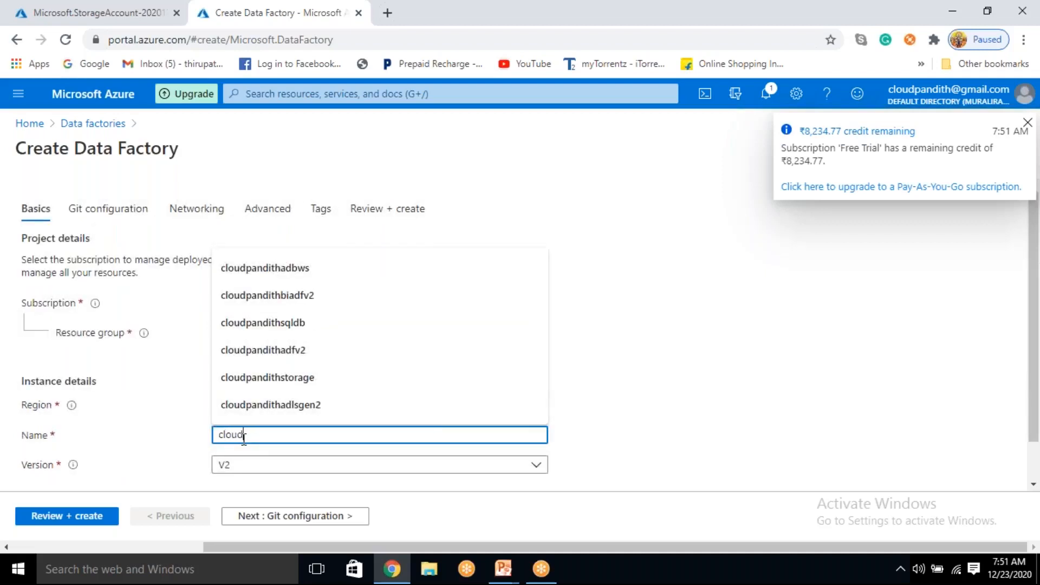
{"action": "type", "text": "pandithadfv"}
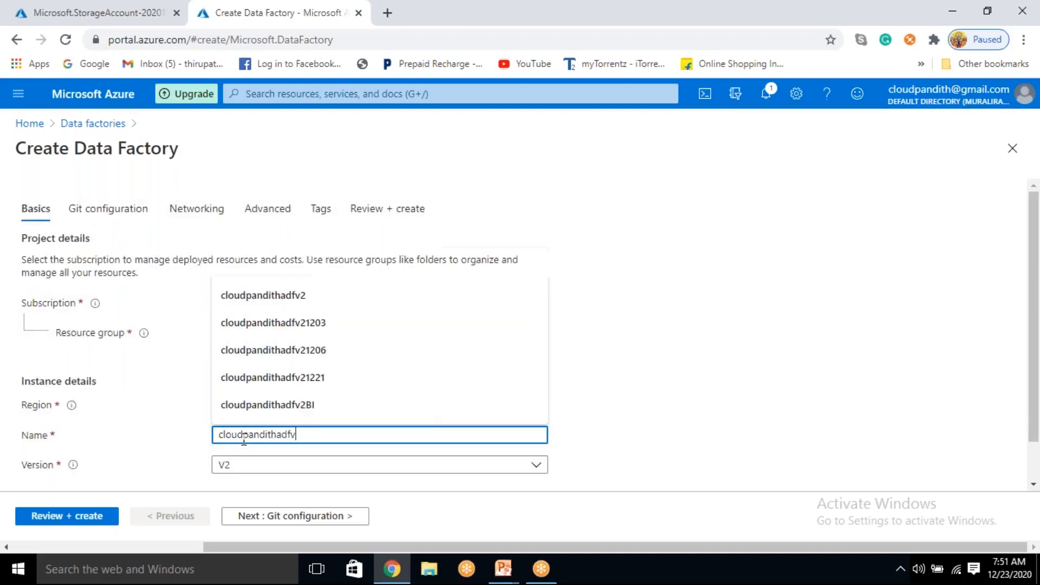
{"action": "type", "text": "21223"}
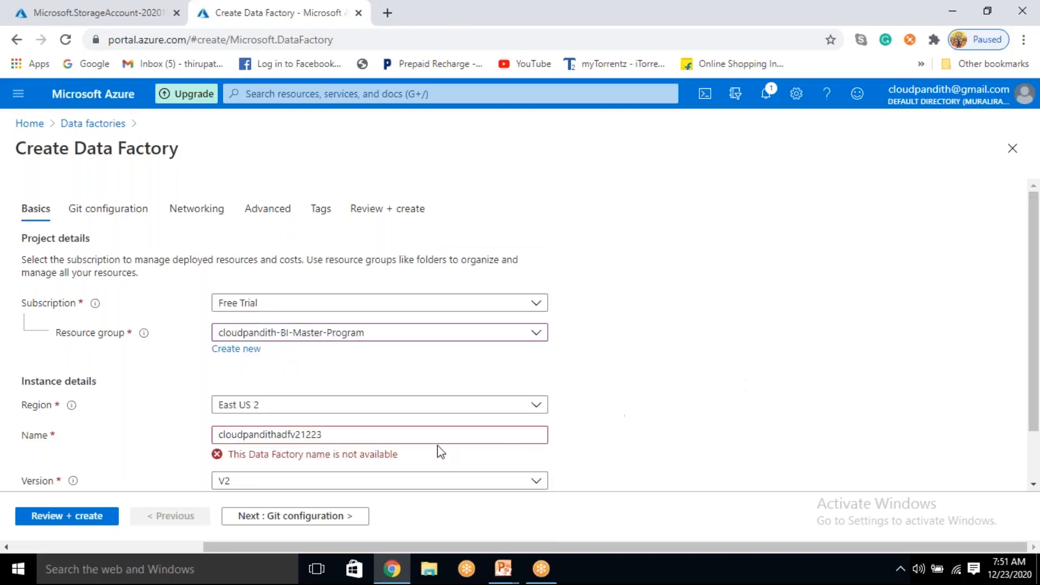
{"action": "double_click", "coordinate": [624, 361]}
Step: Choose to configure Git later for the data factory, and create it after review
{"action": "left_click", "coordinate": [353, 515]}
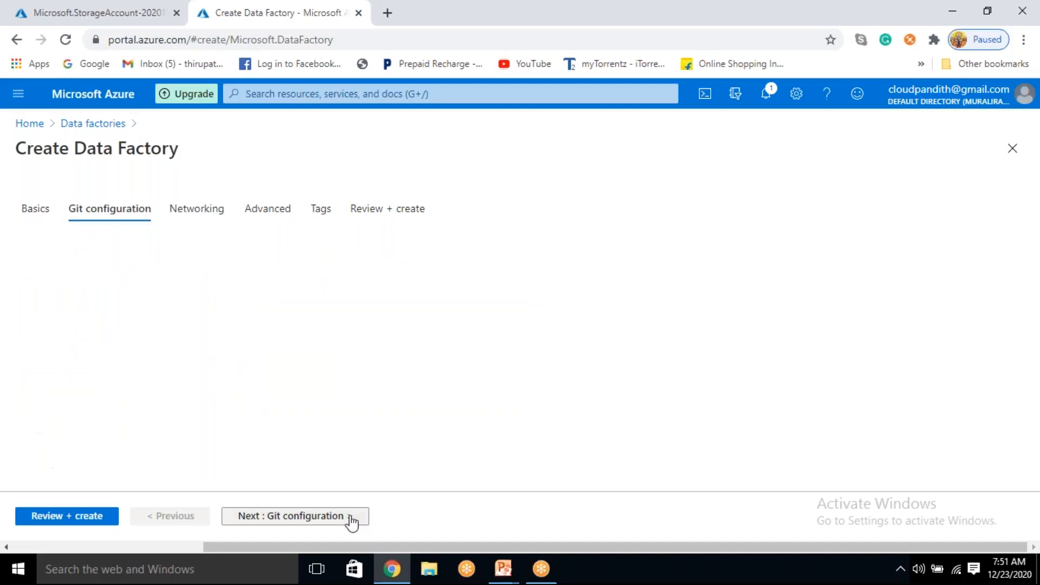
{"action": "left_click", "coordinate": [219, 287]}
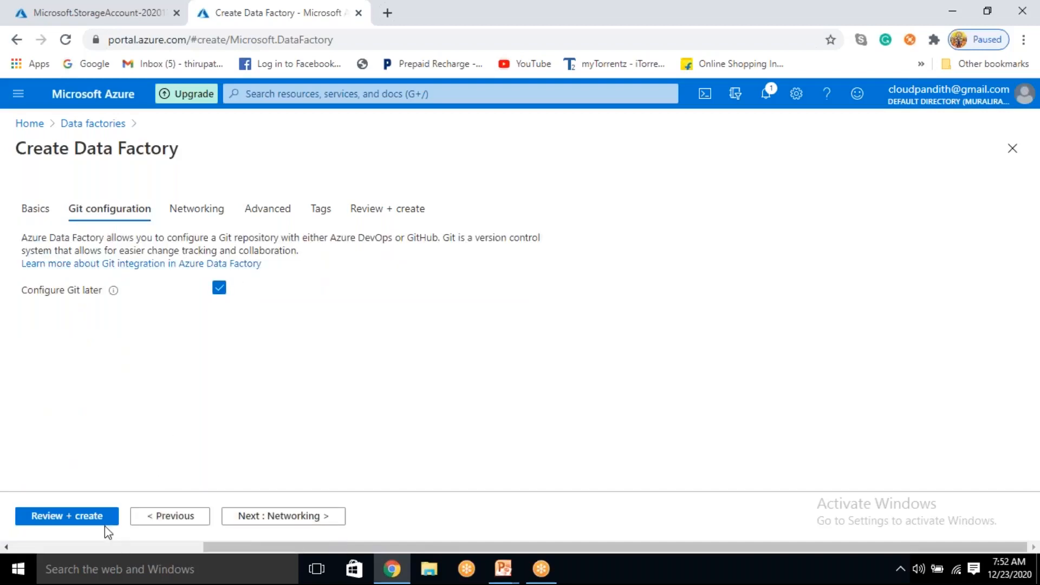
{"action": "left_click", "coordinate": [101, 517]}
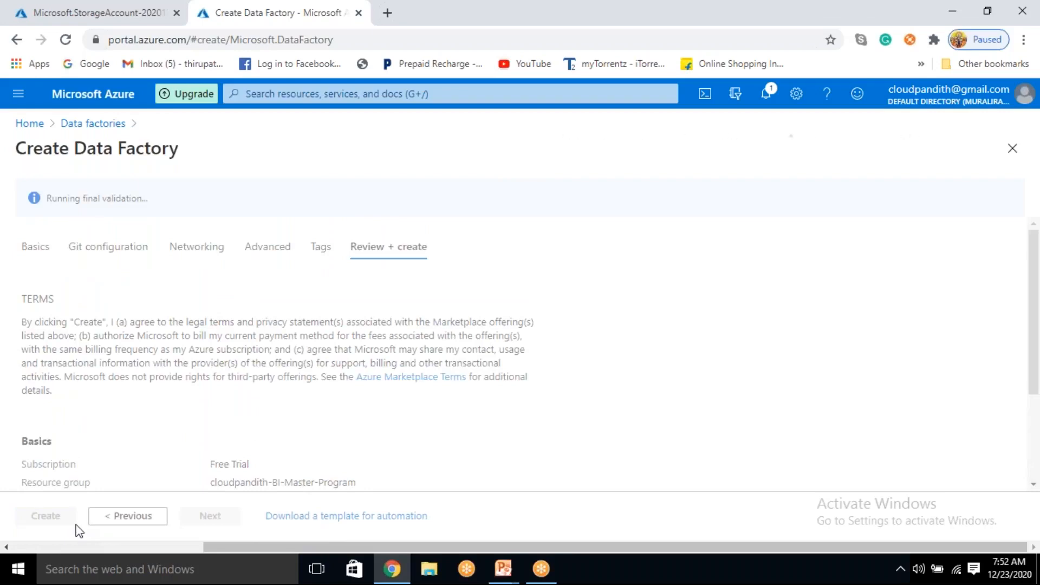
{"action": "left_click", "coordinate": [52, 517]}
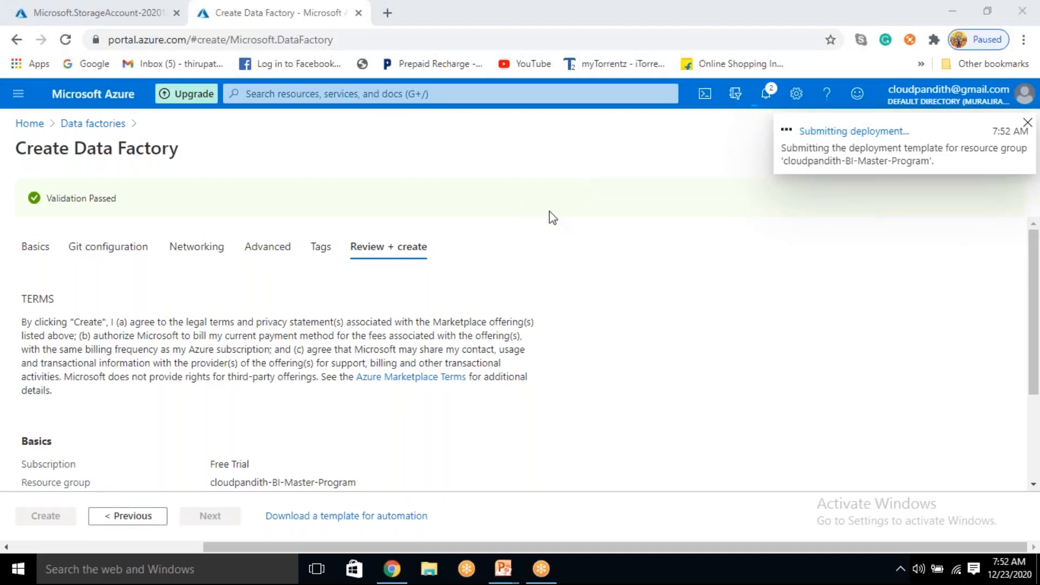
Step: Open portal.azure.com in another browser tab and start creating a new key vault
{"action": "left_click", "coordinate": [387, 13]}
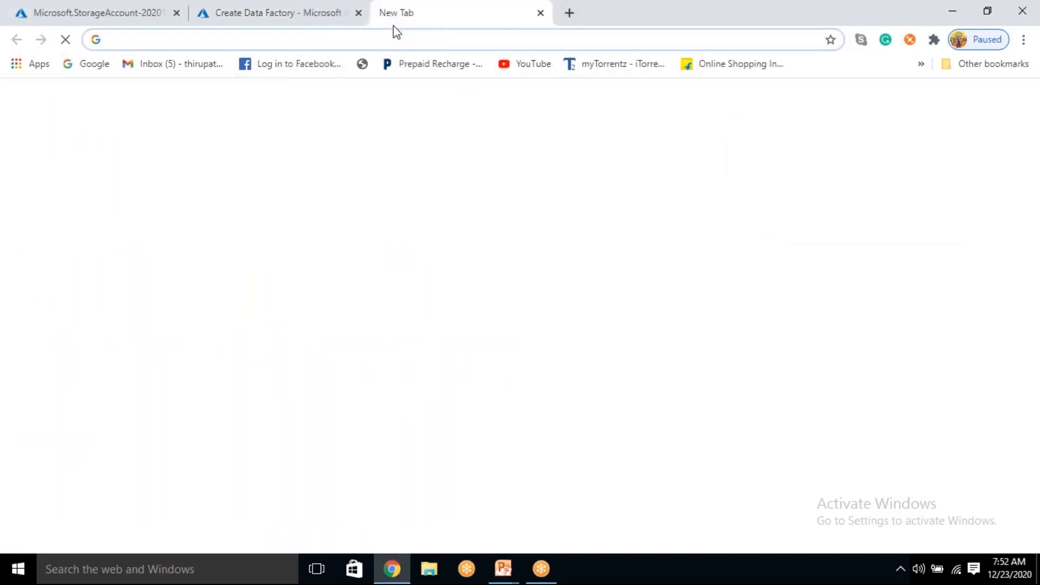
{"action": "type", "text": "portal.azure.com"}
{"action": "key", "text": "Return"}
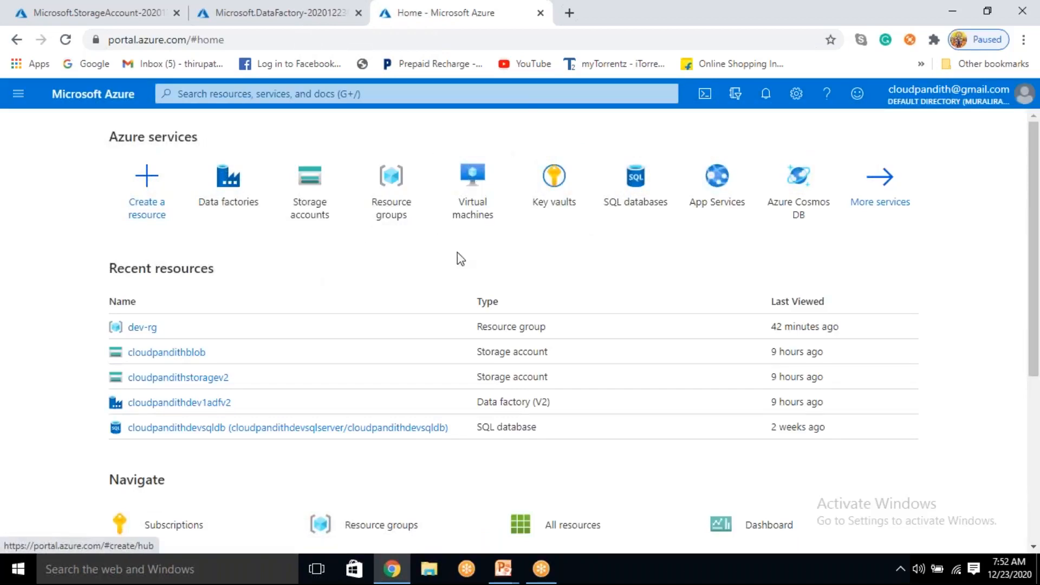
{"action": "left_click", "coordinate": [552, 180]}
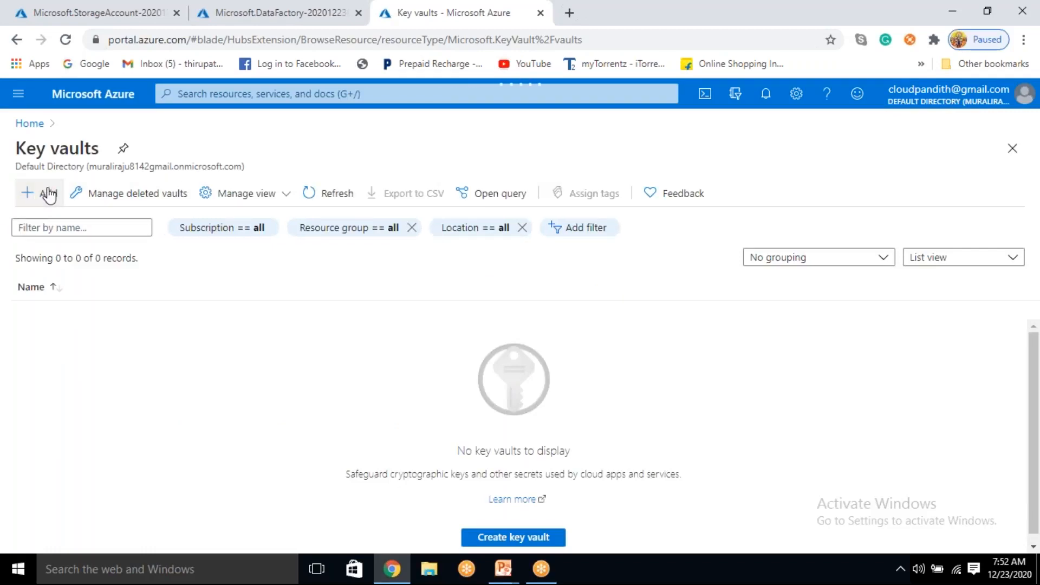
{"action": "left_click", "coordinate": [48, 193]}
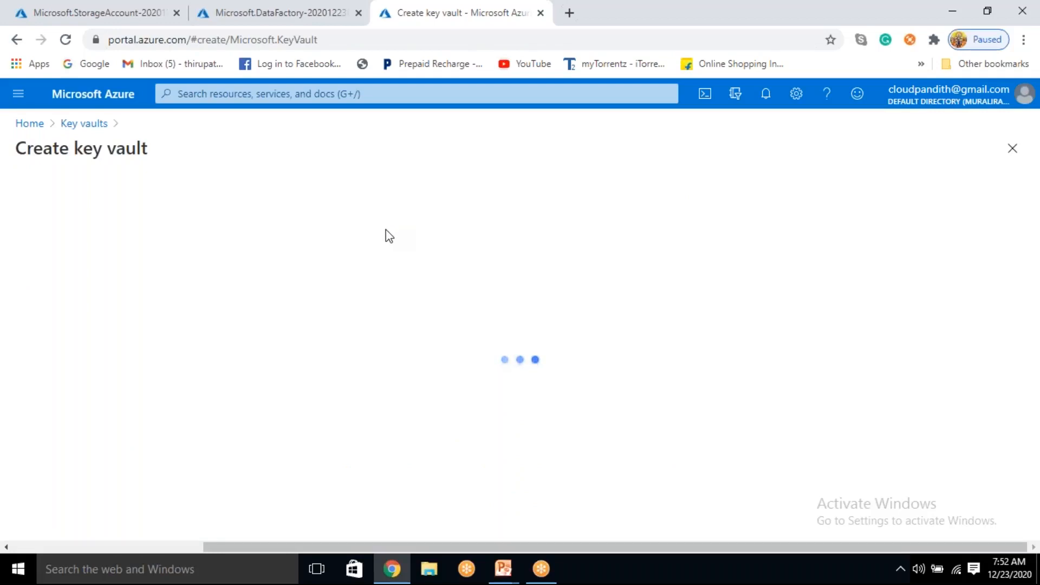
Step: Assign the key vault to the existing cloudpandith-BI-Master-Program resource group
{"action": "scroll", "coordinate": [336, 352], "scroll_direction": "down", "scroll_amount": 1}
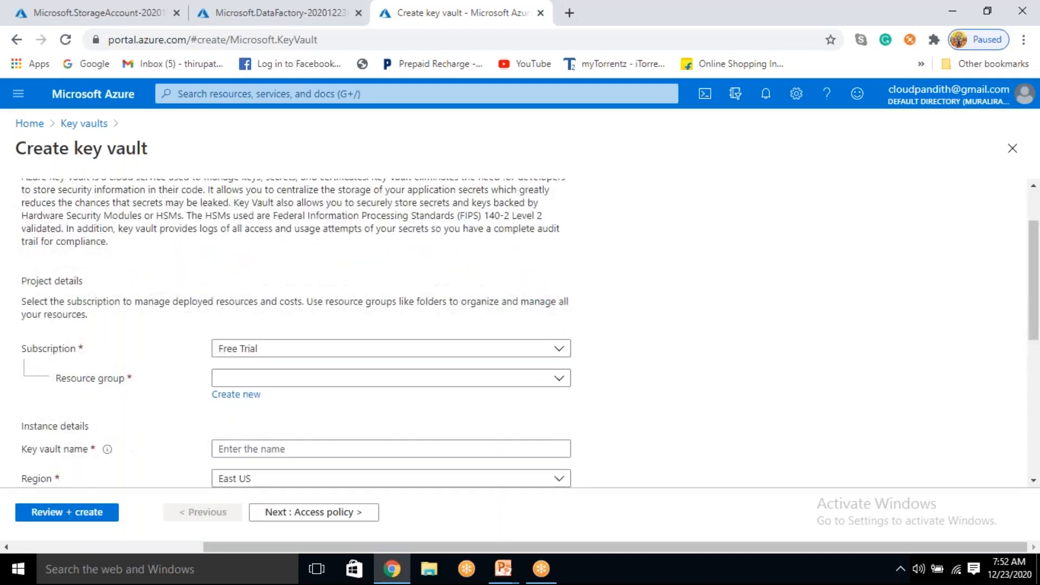
{"action": "left_click", "coordinate": [331, 378]}
{"action": "left_click", "coordinate": [301, 431]}
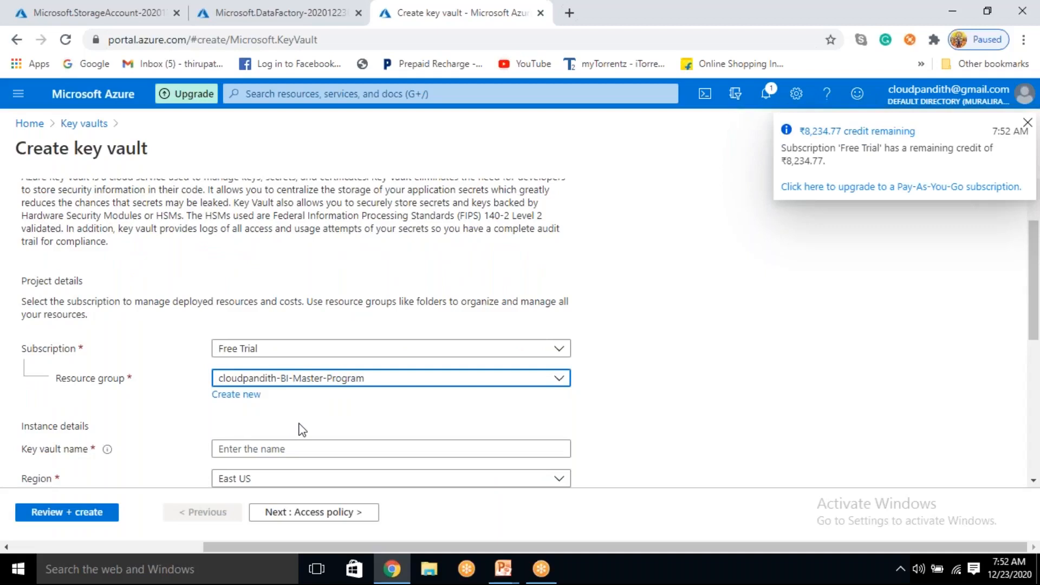
Step: Name the key vault cloudpandithakv1223 and proceed to its access policy settings
{"action": "scroll", "coordinate": [299, 427], "scroll_direction": "down", "scroll_amount": 1}
{"action": "left_click", "coordinate": [281, 373]}
{"action": "type", "text": "cloudpandith"}
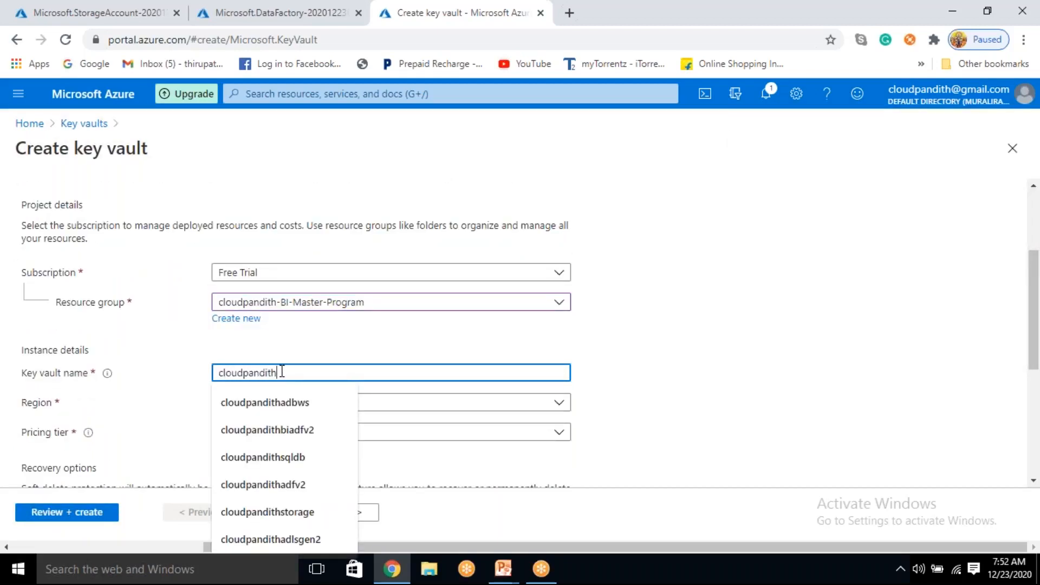
{"action": "type", "text": "akv1223"}
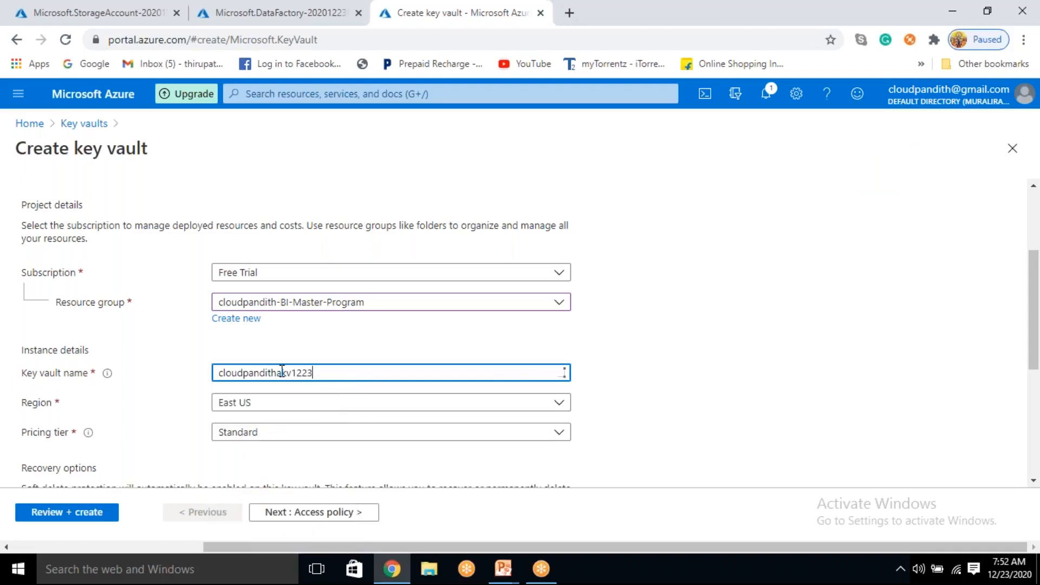
{"action": "left_click", "coordinate": [311, 513]}
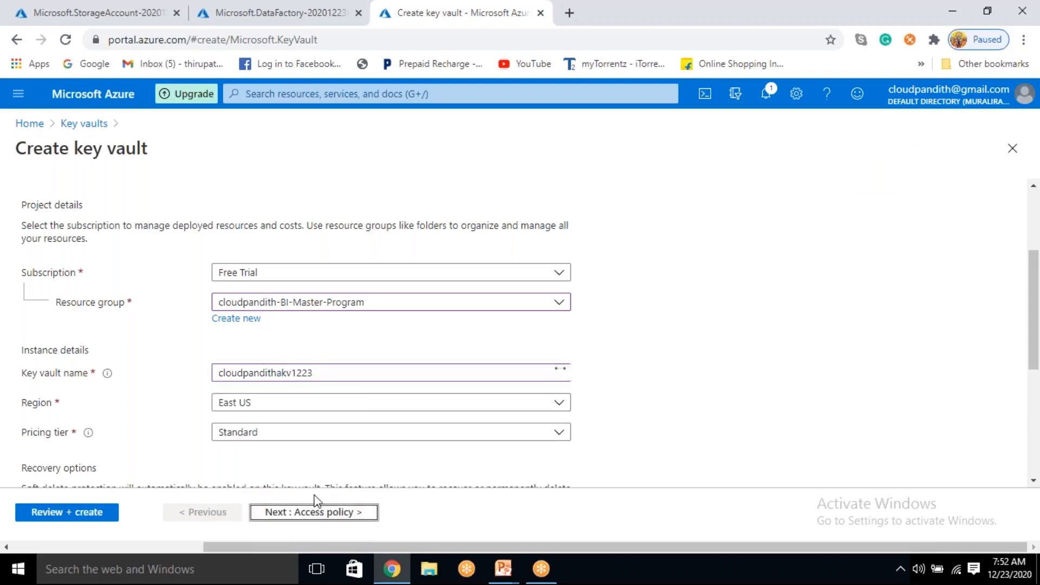
Step: Start a new access policy for the key vault using the Key, Secret, & Certificate Management template
{"action": "left_click", "coordinate": [84, 288]}
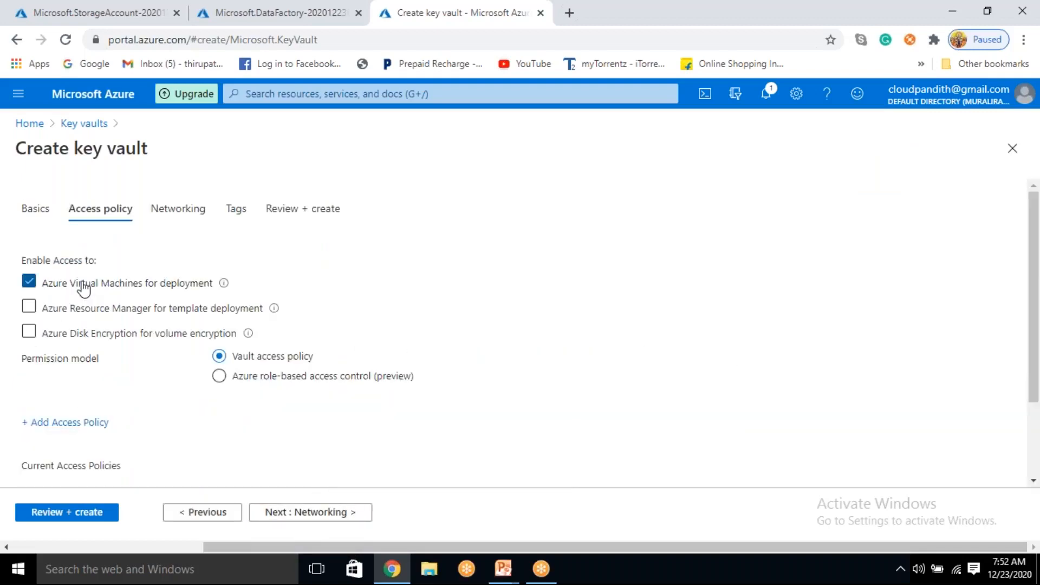
{"action": "left_click", "coordinate": [83, 290]}
{"action": "left_click", "coordinate": [81, 425]}
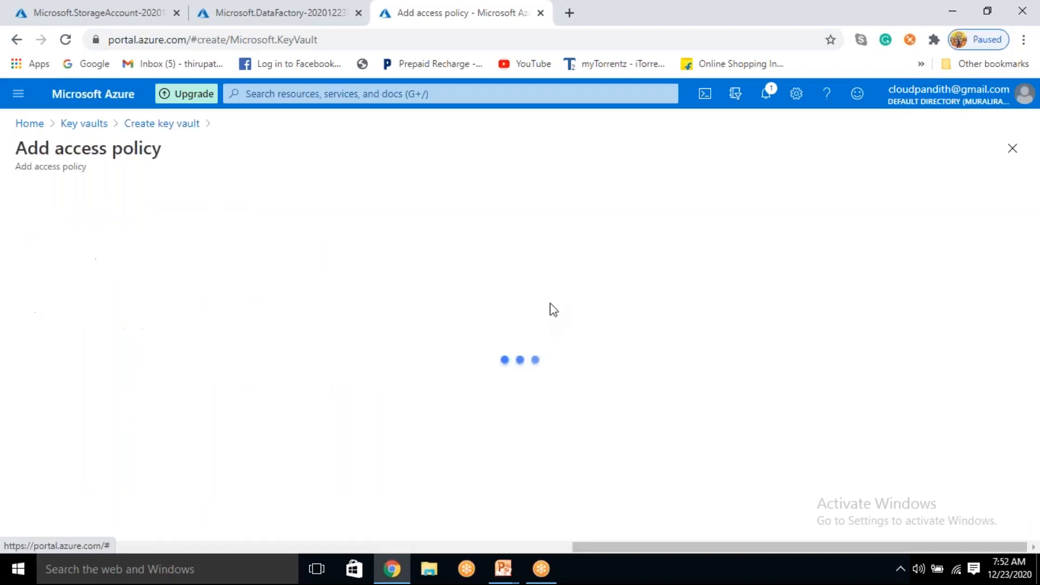
{"action": "left_click", "coordinate": [227, 223]}
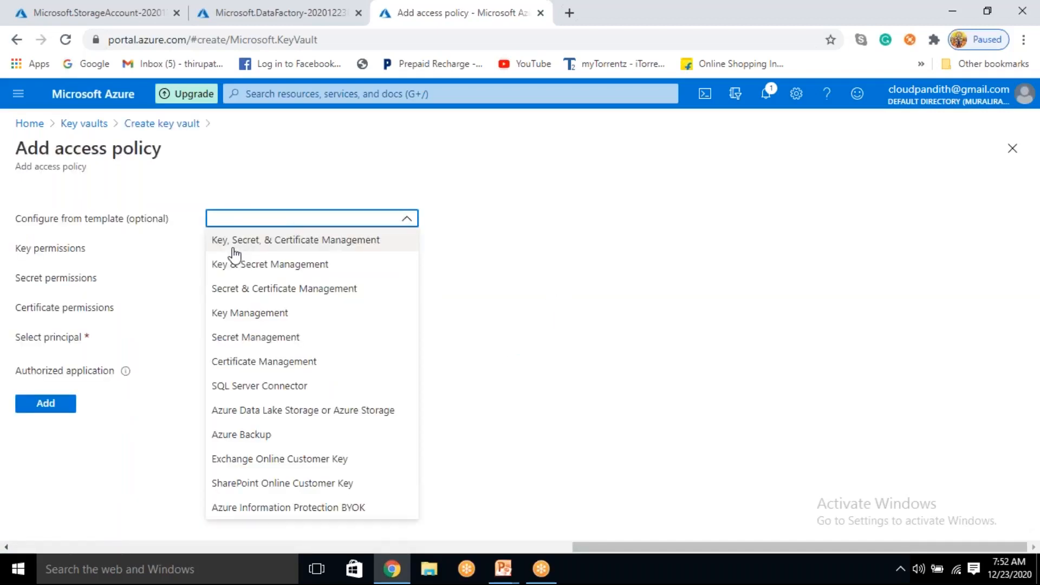
{"action": "left_click", "coordinate": [233, 241]}
Step: Select the data factory cloudpandithadfv21223 as the principal of the access policy
{"action": "left_click", "coordinate": [252, 340]}
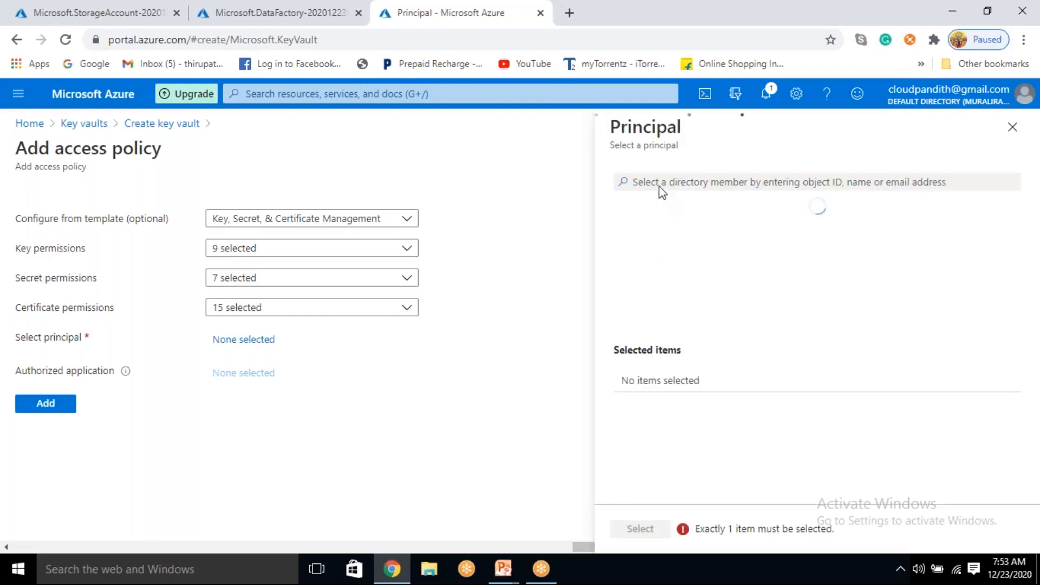
{"action": "left_click", "coordinate": [652, 183]}
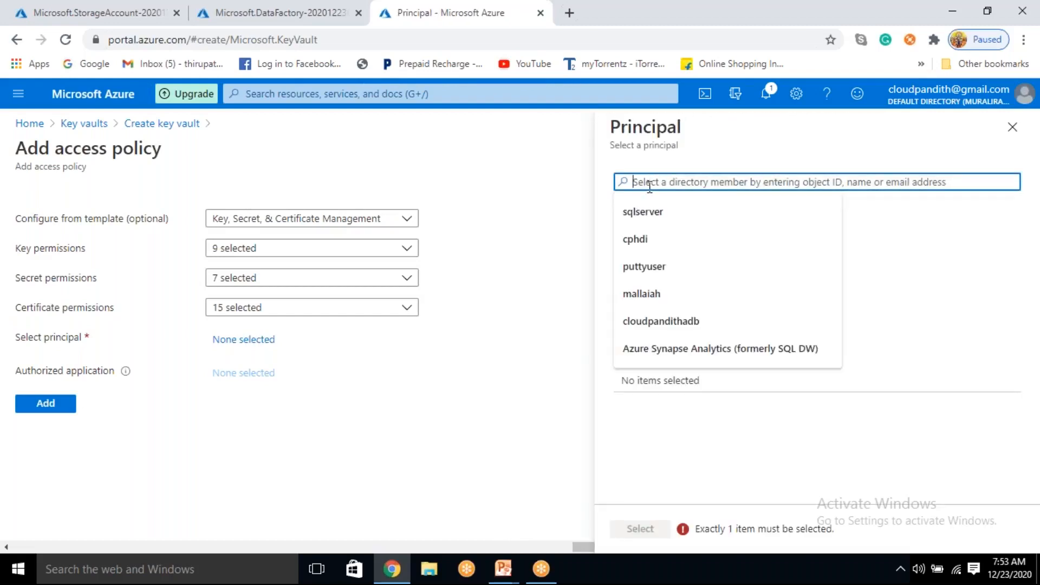
{"action": "type", "text": "cloudpandithadfv2"}
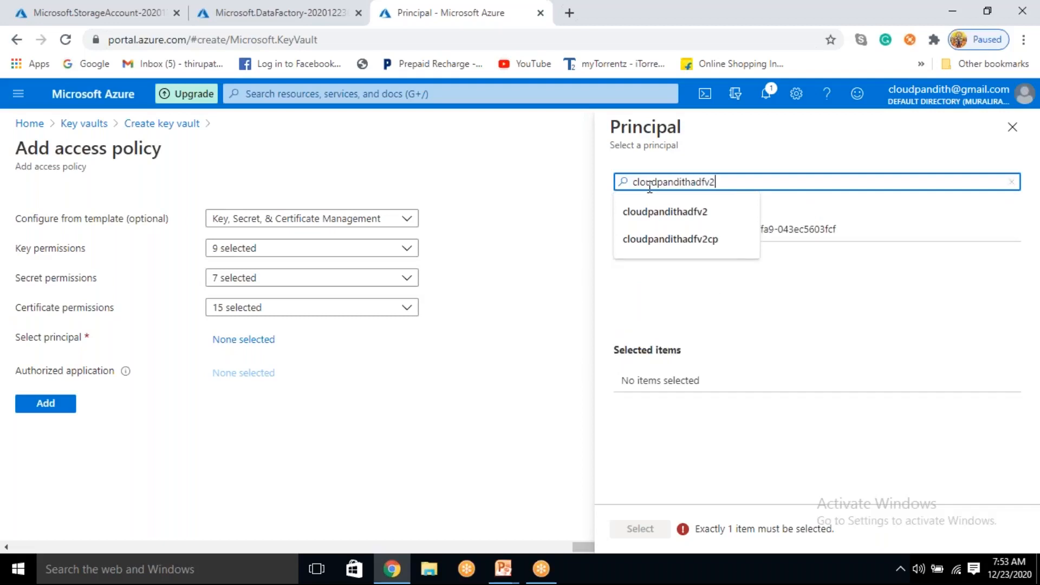
{"action": "type", "text": "1223"}
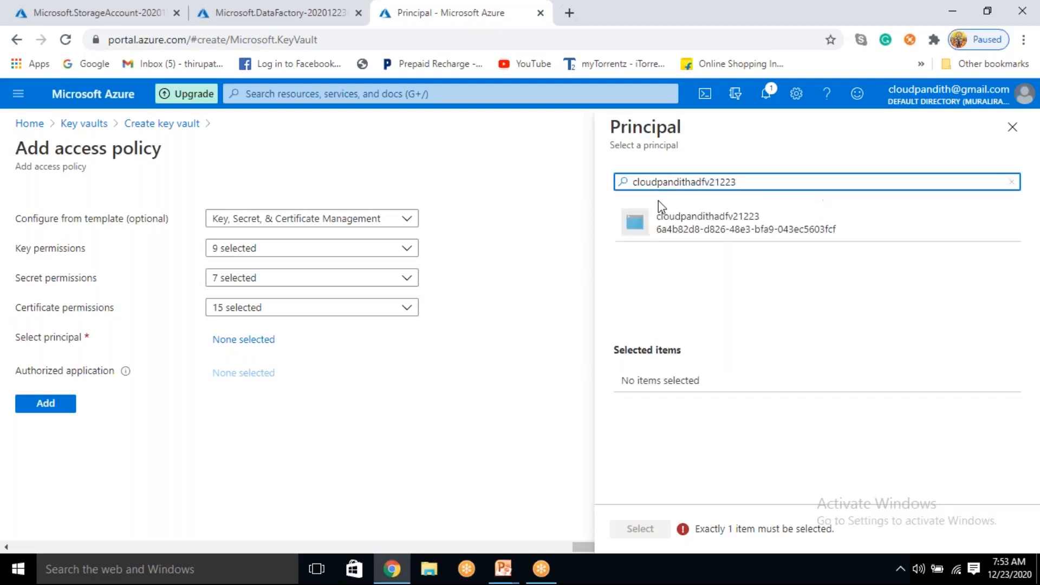
{"action": "left_click", "coordinate": [703, 237]}
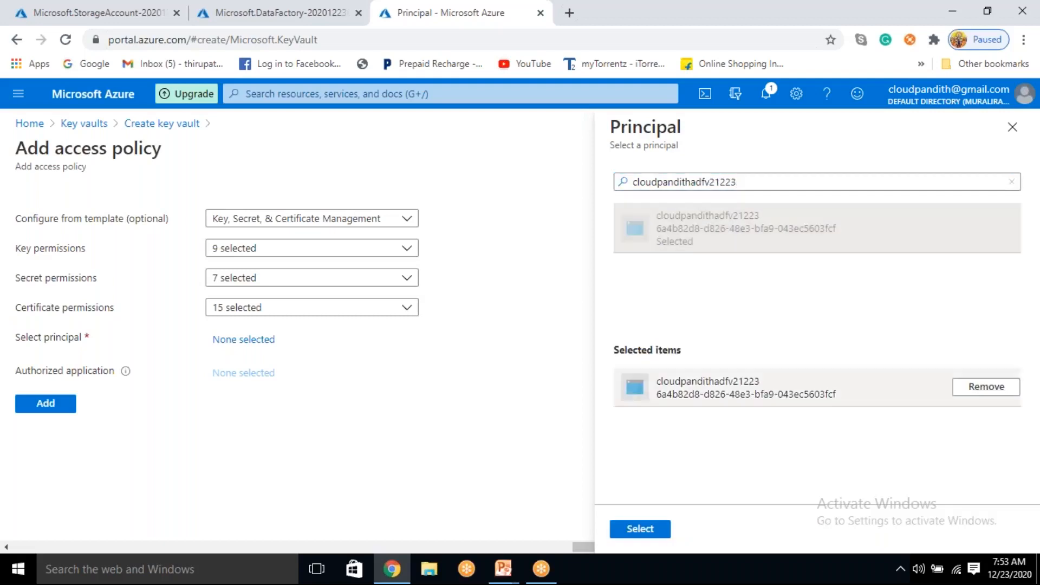
{"action": "left_click", "coordinate": [650, 528]}
Step: Add the access policy to the key vault, and create the vault after review
{"action": "left_click", "coordinate": [46, 432]}
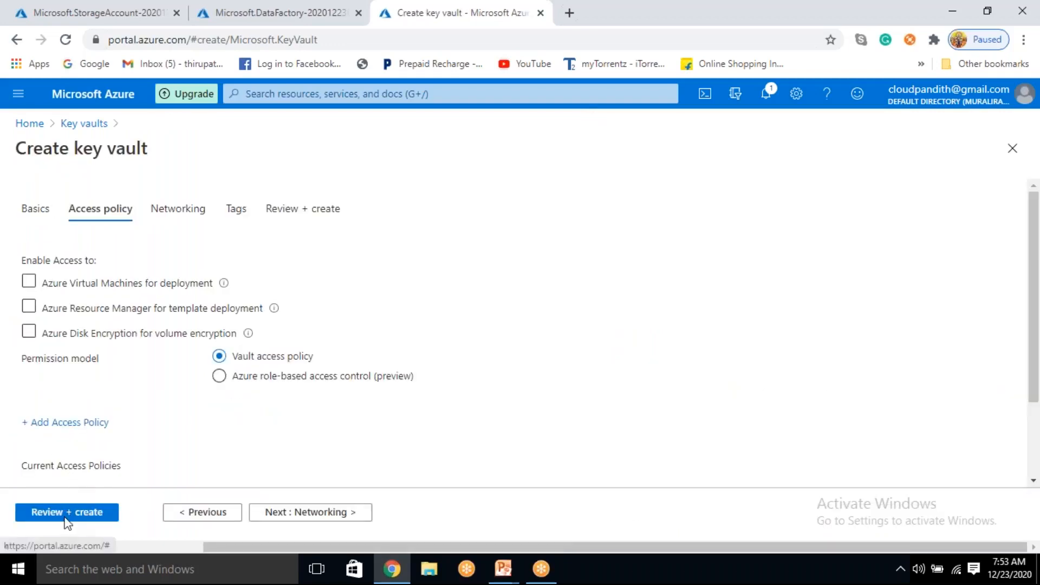
{"action": "left_click", "coordinate": [66, 512]}
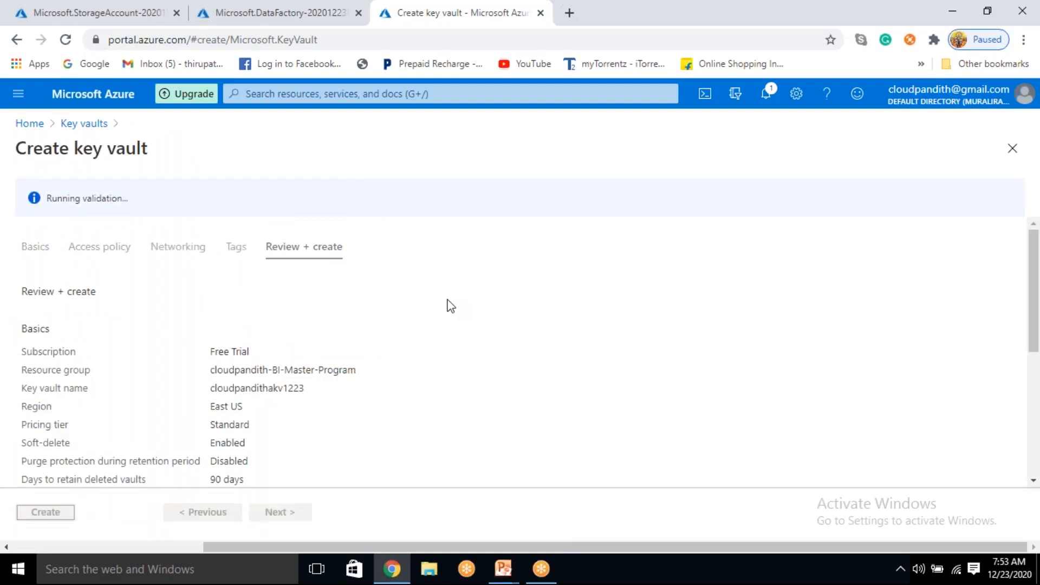
{"action": "left_click", "coordinate": [64, 512]}
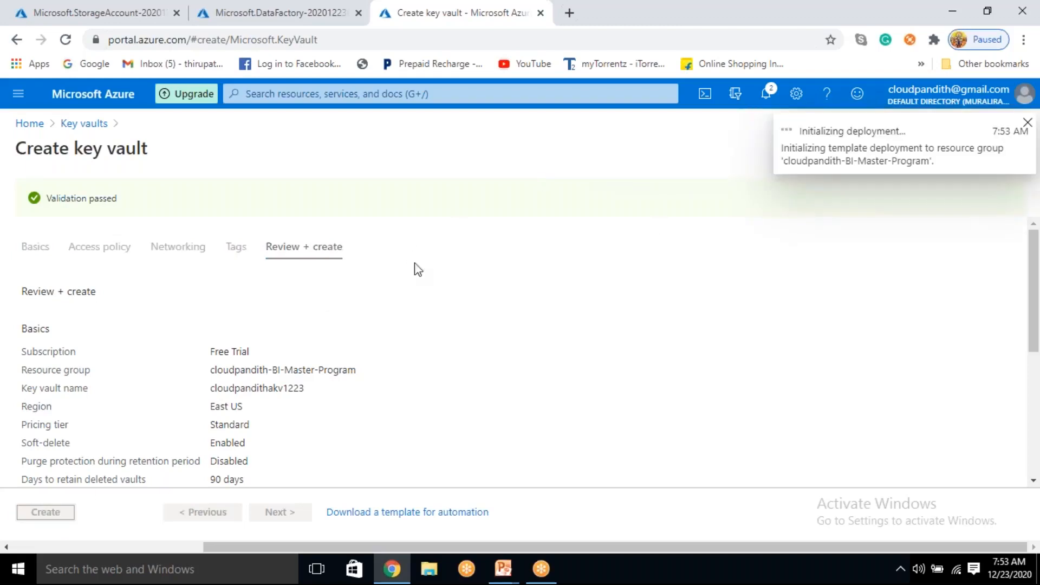
Step: Open the deployed storage account cloudpandithadlsv2store and examine its overview details and service properties
{"action": "left_click", "coordinate": [105, 10]}
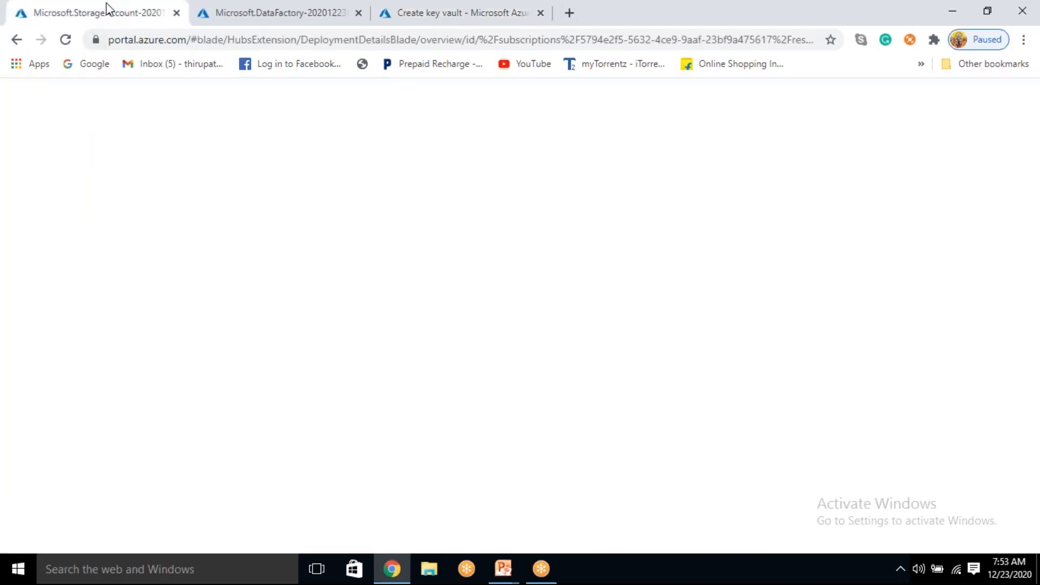
{"action": "left_click", "coordinate": [293, 416]}
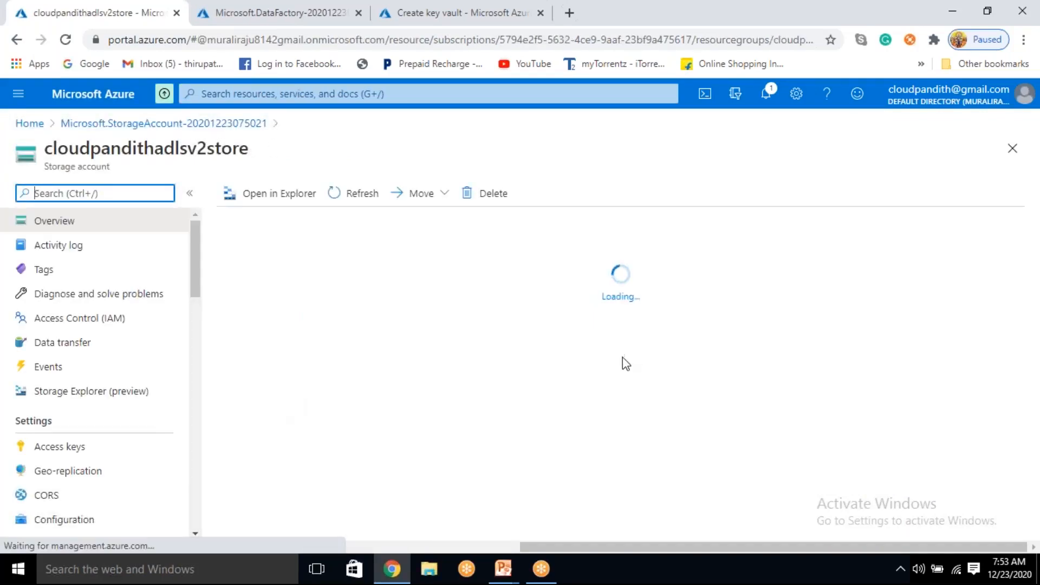
{"action": "scroll", "coordinate": [563, 385], "scroll_direction": "down", "scroll_amount": 2}
{"action": "scroll", "coordinate": [564, 387], "scroll_direction": "down", "scroll_amount": 4}
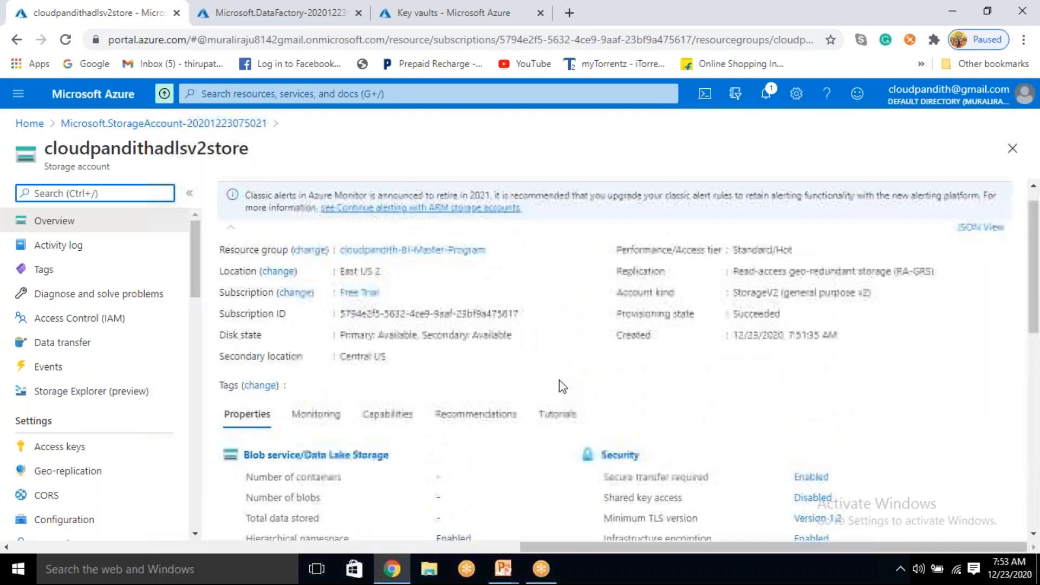
{"action": "scroll", "coordinate": [563, 386], "scroll_direction": "down", "scroll_amount": 5}
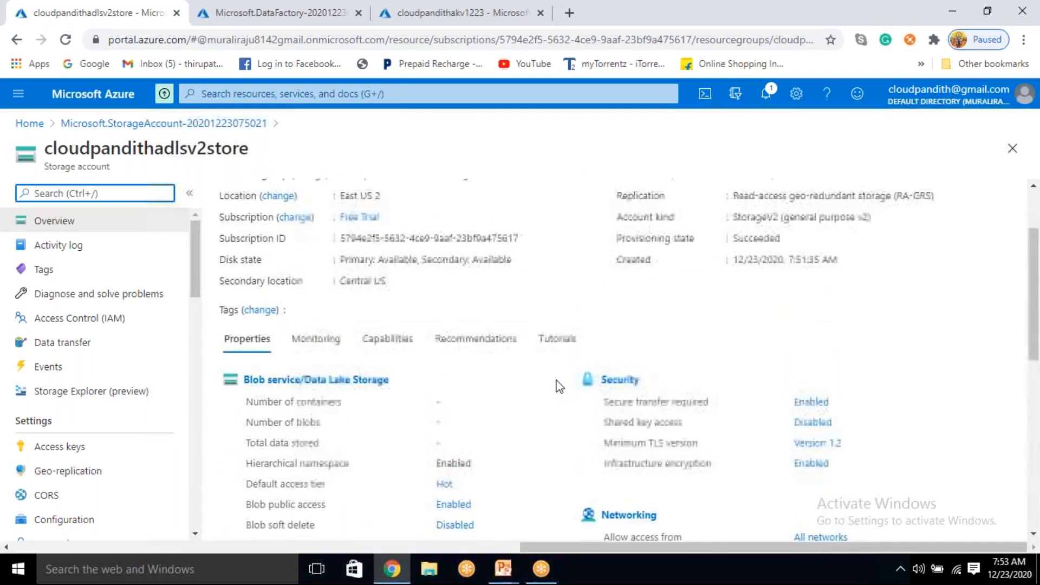
{"action": "scroll", "coordinate": [557, 387], "scroll_direction": "down", "scroll_amount": 3}
{"action": "left_click", "coordinate": [348, 333]}
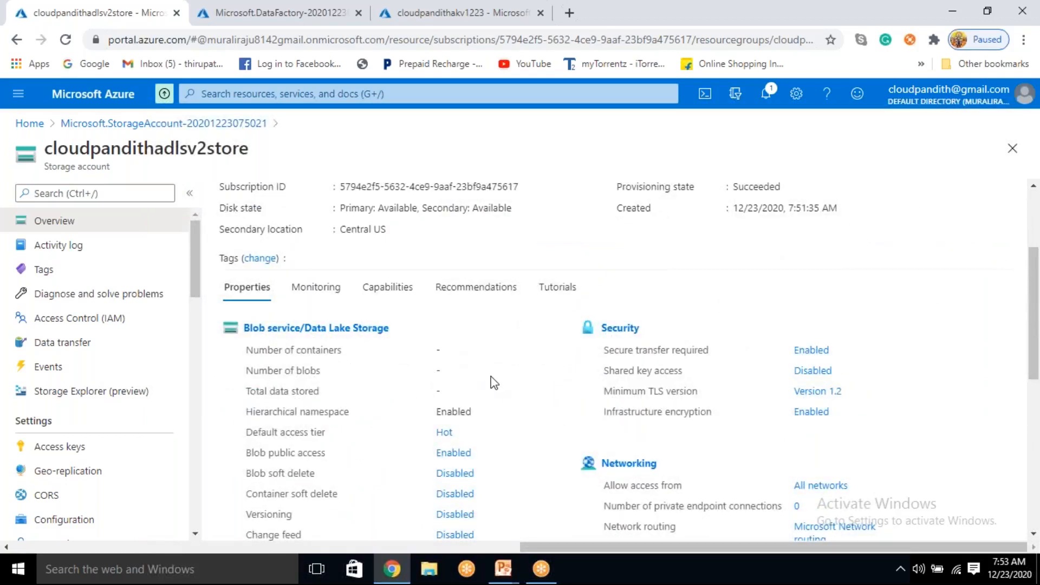
{"action": "double_click", "coordinate": [649, 291]}
{"action": "double_click", "coordinate": [410, 359]}
{"action": "double_click", "coordinate": [542, 354]}
{"action": "double_click", "coordinate": [540, 410]}
{"action": "double_click", "coordinate": [747, 293]}
{"action": "left_click", "coordinate": [441, 340]}
{"action": "double_click", "coordinate": [546, 374]}
{"action": "scroll", "coordinate": [529, 374], "scroll_direction": "down", "scroll_amount": 4}
{"action": "scroll", "coordinate": [533, 375], "scroll_direction": "up", "scroll_amount": 5}
{"action": "scroll", "coordinate": [529, 371], "scroll_direction": "down", "scroll_amount": 8}
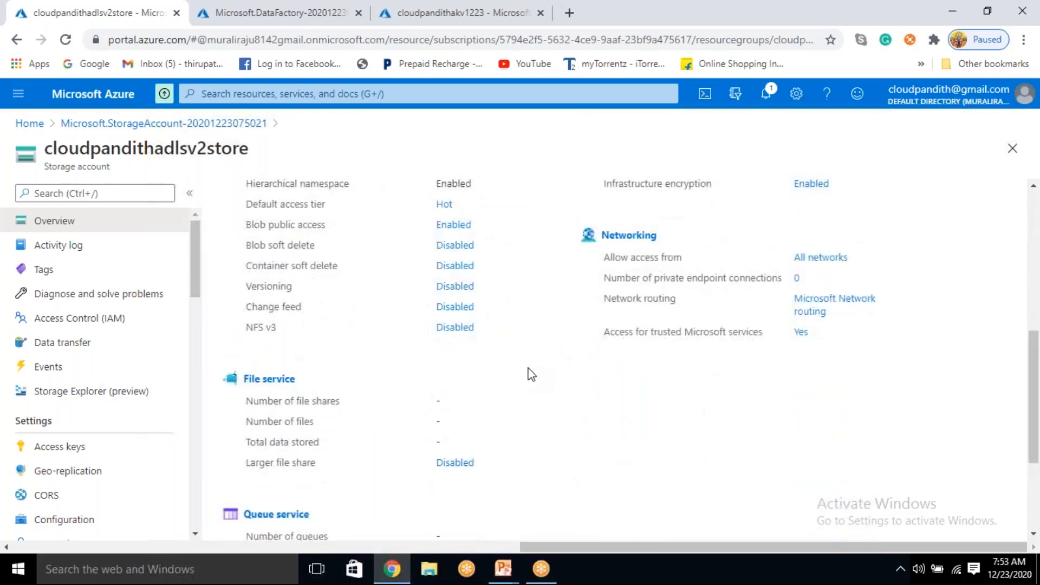
{"action": "scroll", "coordinate": [527, 366], "scroll_direction": "up", "scroll_amount": 10}
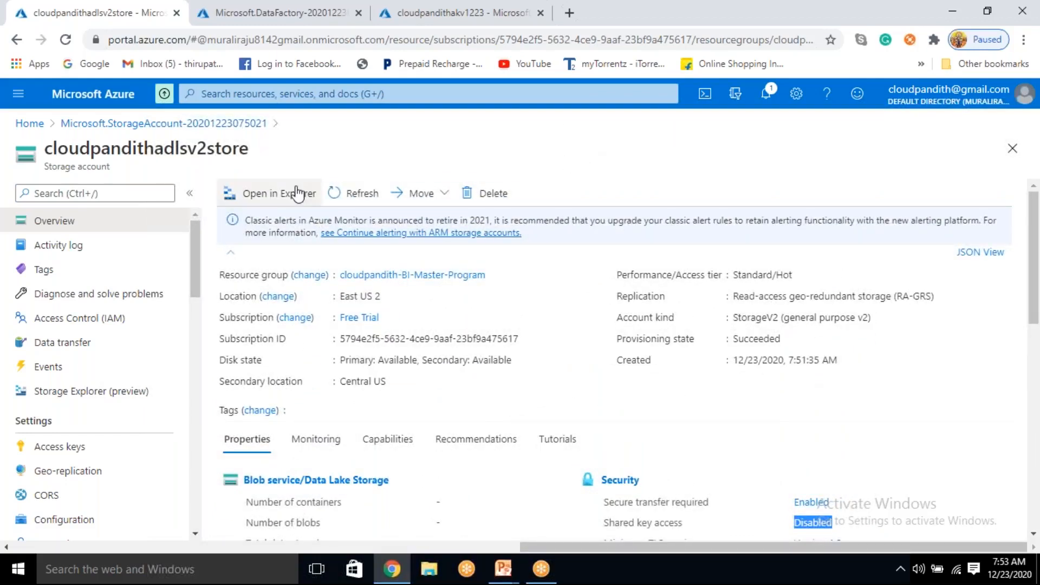
Step: View the options for opening or downloading the desktop Azure Storage Explorer, and dismiss them
{"action": "left_click", "coordinate": [268, 199]}
{"action": "left_click_drag", "start_coordinate": [241, 228], "coordinate": [358, 231]}
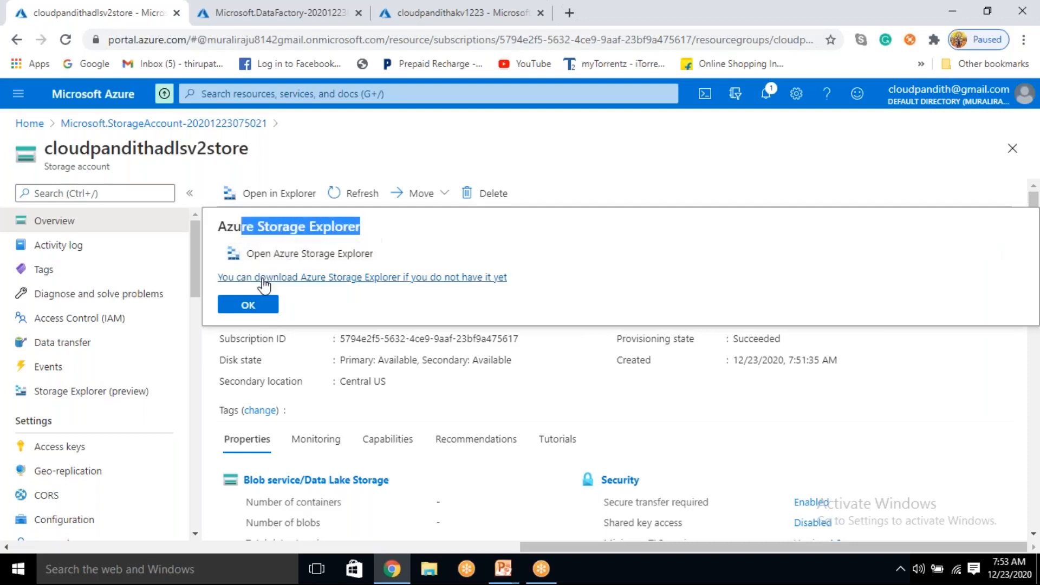
{"action": "left_click", "coordinate": [546, 142]}
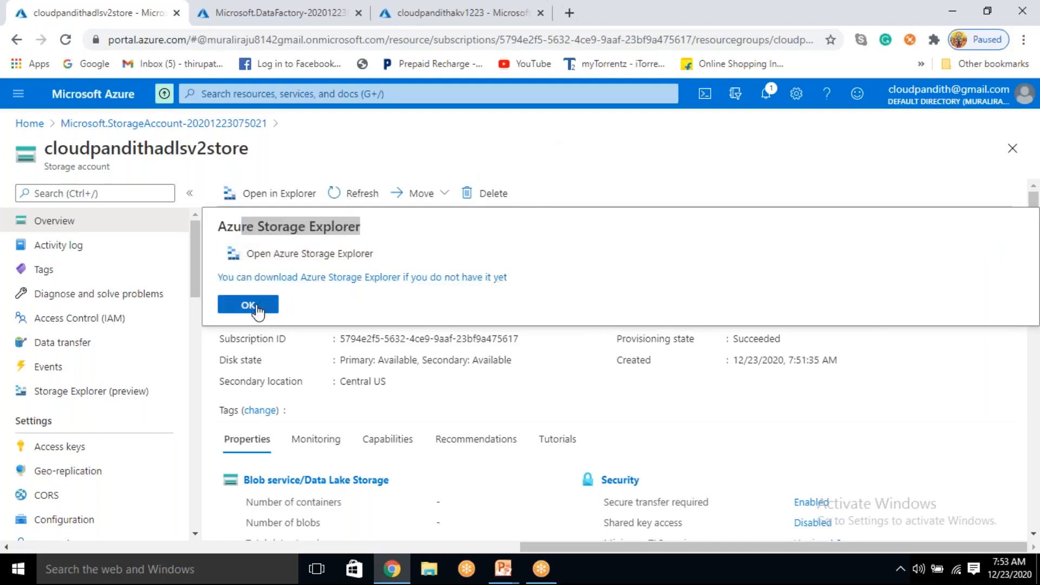
{"action": "left_click", "coordinate": [488, 162]}
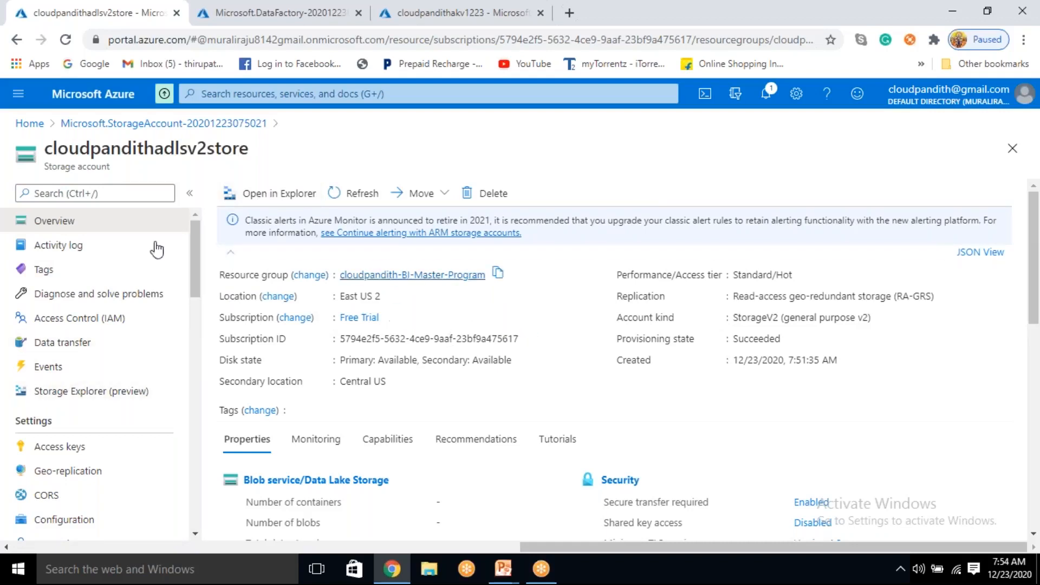
Step: Review the Blob service/Data Lake Storage, security and networking properties in the storage account's overview
{"action": "scroll", "coordinate": [244, 369], "scroll_direction": "down", "scroll_amount": 4}
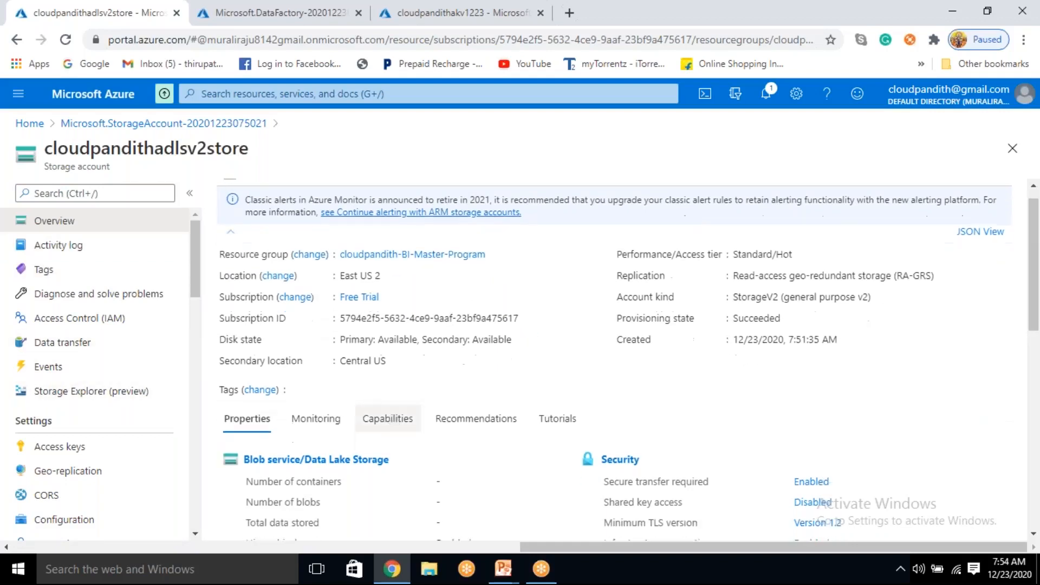
{"action": "left_click_drag", "start_coordinate": [397, 261], "coordinate": [530, 493]}
{"action": "left_click", "coordinate": [513, 398]}
{"action": "left_click_drag", "start_coordinate": [400, 255], "coordinate": [536, 501]}
{"action": "left_click", "coordinate": [537, 501]}
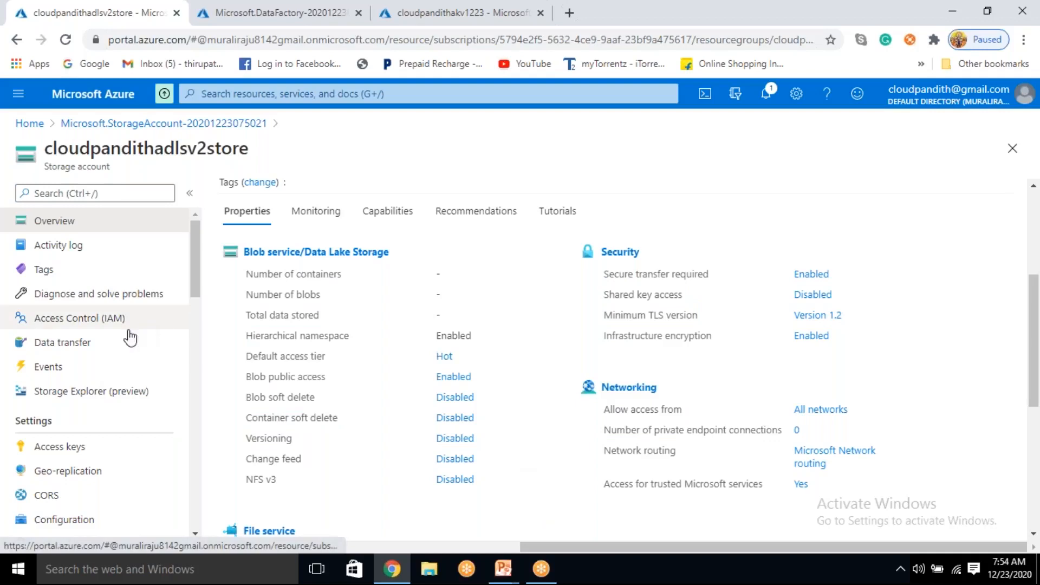
Step: Open the storage account's Storage Explorer (preview) and inspect the commands available for its containers
{"action": "left_click", "coordinate": [85, 400]}
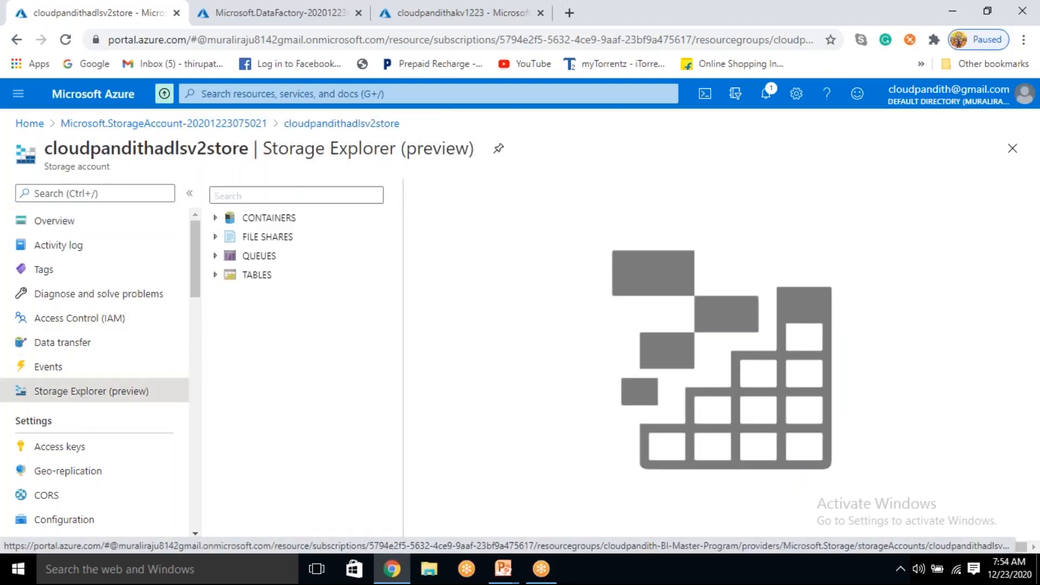
{"action": "left_click", "coordinate": [217, 219]}
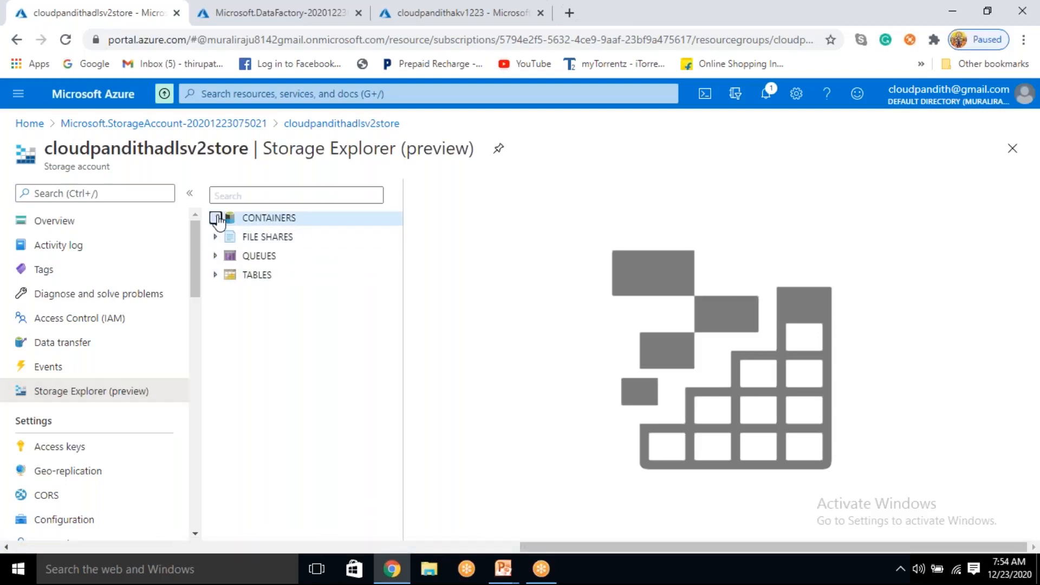
{"action": "left_click", "coordinate": [269, 219]}
{"action": "right_click", "coordinate": [269, 218]}
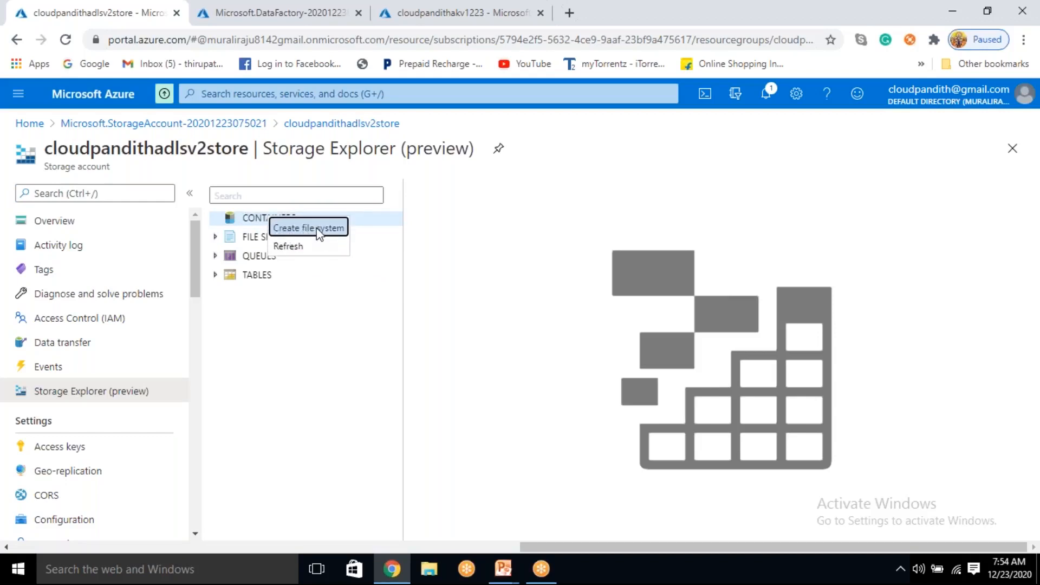
{"action": "left_click", "coordinate": [287, 349]}
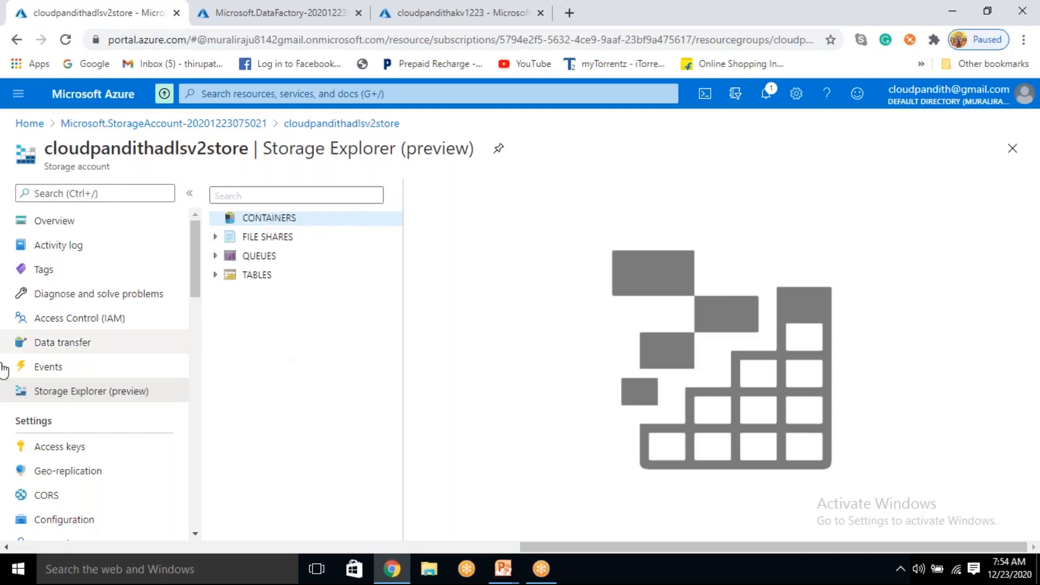
Step: Show the list of Data Lake Storage containers in cloudpandithadlsv2store
{"action": "scroll", "coordinate": [86, 392], "scroll_direction": "down", "scroll_amount": 1}
{"action": "scroll", "coordinate": [90, 400], "scroll_direction": "down", "scroll_amount": 3}
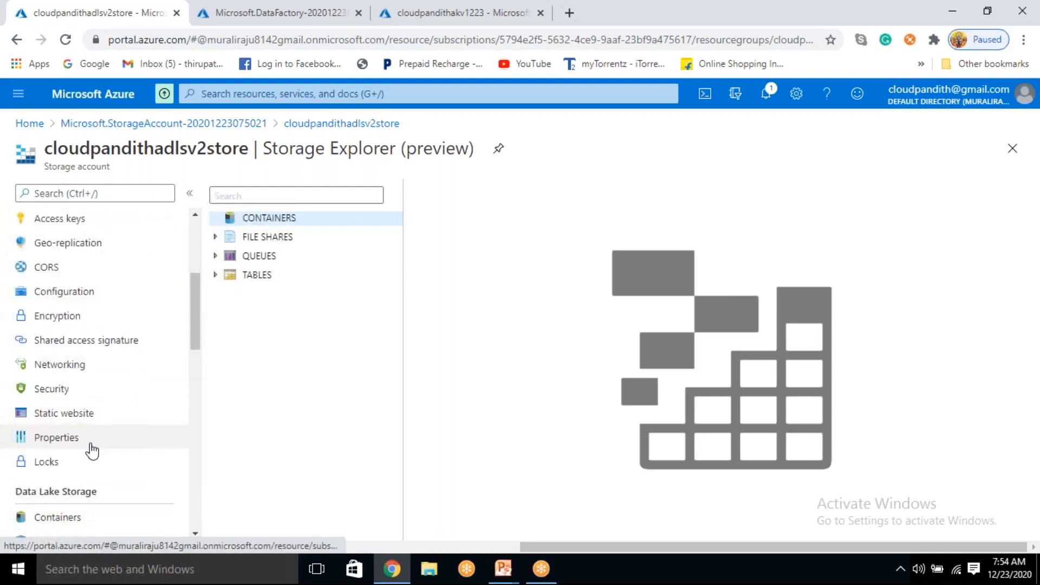
{"action": "left_click", "coordinate": [81, 517]}
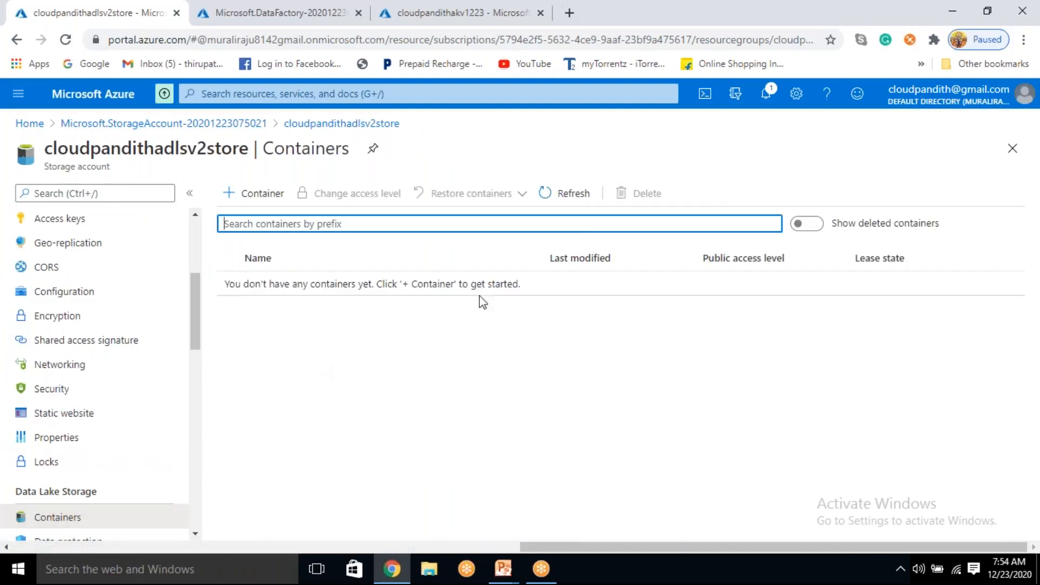
{"action": "scroll", "coordinate": [93, 372], "scroll_direction": "up", "scroll_amount": 2}
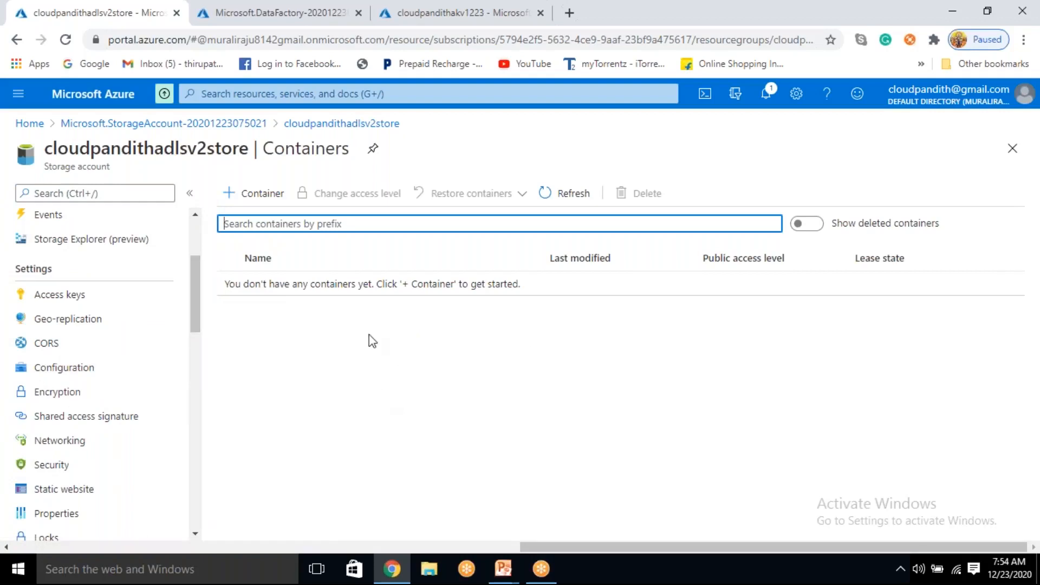
{"action": "scroll", "coordinate": [81, 379], "scroll_direction": "down", "scroll_amount": 2}
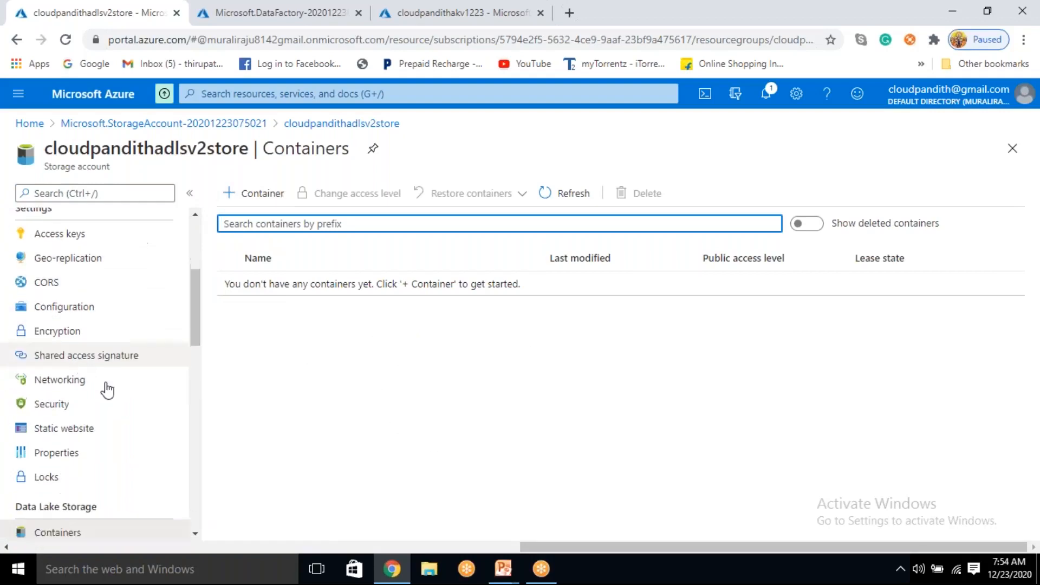
{"action": "left_click", "coordinate": [67, 519]}
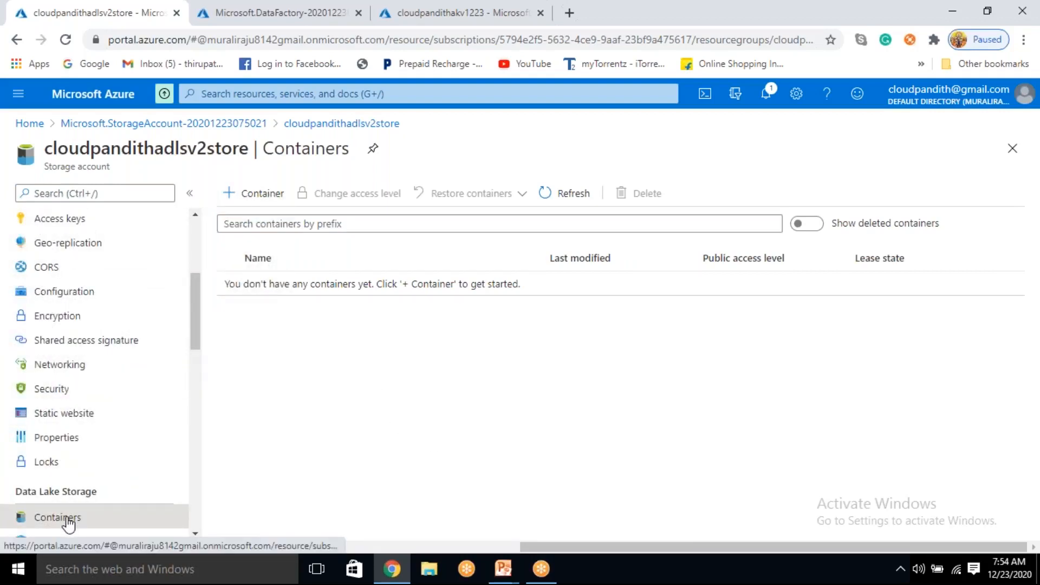
Step: Create a container named input with Private (no anonymous access) as its public access level
{"action": "left_click", "coordinate": [252, 199]}
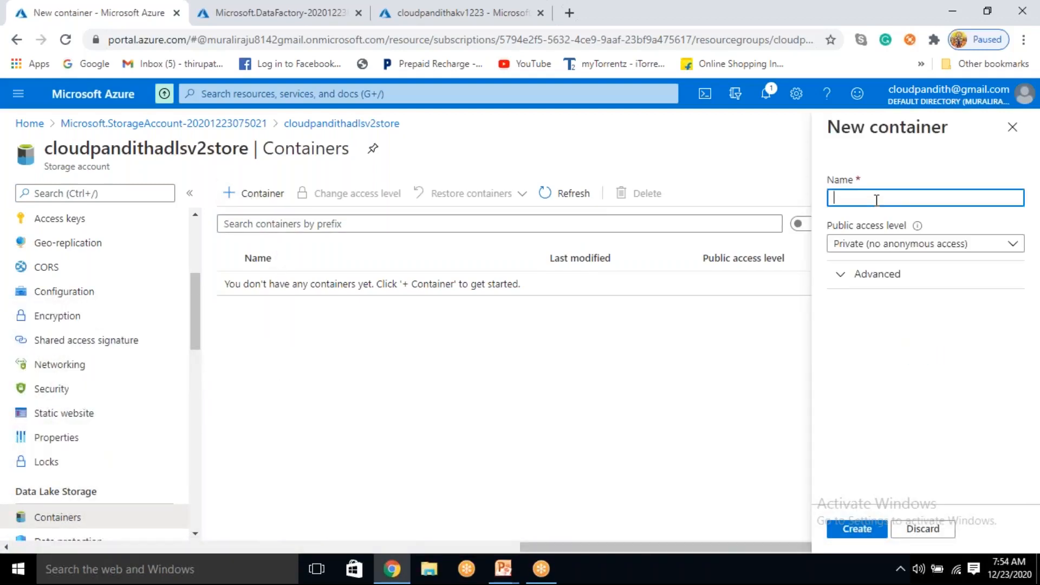
{"action": "type", "text": "clo"}
{"action": "key", "text": "BackSpace"}
{"action": "key", "text": "BackSpace"}
{"action": "key", "text": "BackSpace"}
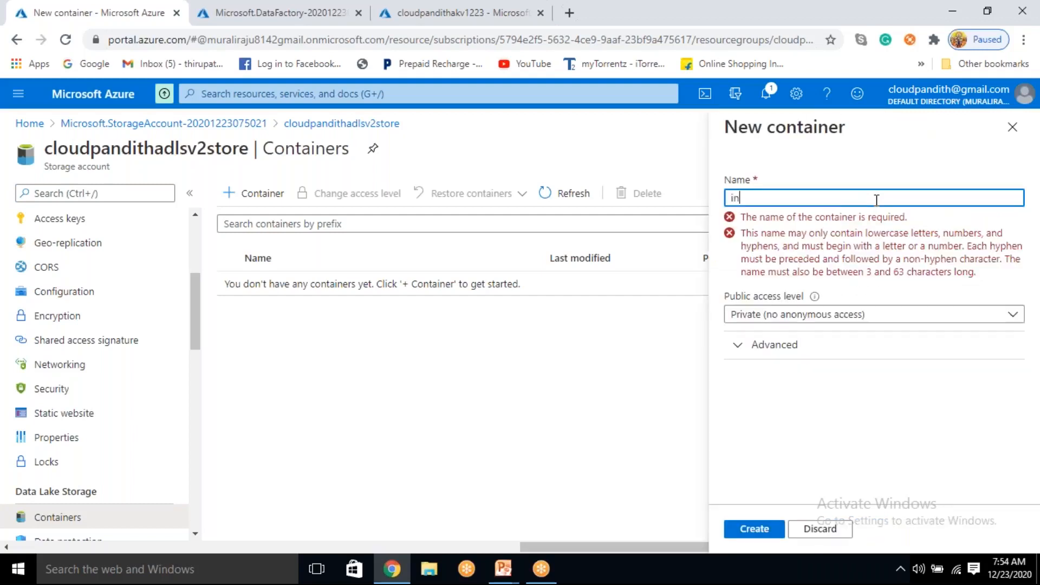
{"action": "type", "text": "inputdata"}
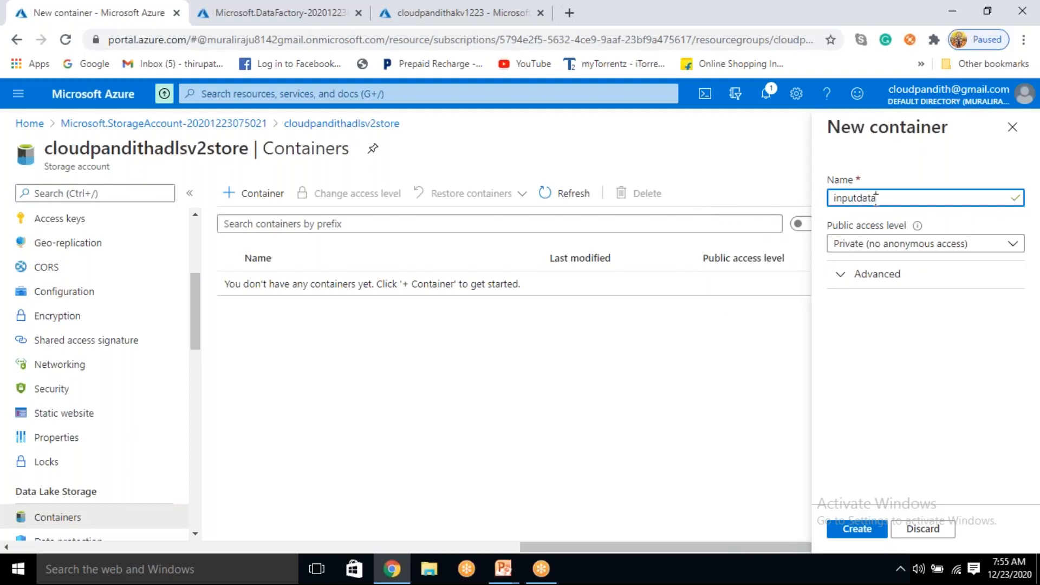
{"action": "key", "text": "BackSpace"}
{"action": "key", "text": "BackSpace"}
{"action": "key", "text": "BackSpace"}
{"action": "key", "text": "BackSpace"}
{"action": "left_click", "coordinate": [866, 526]}
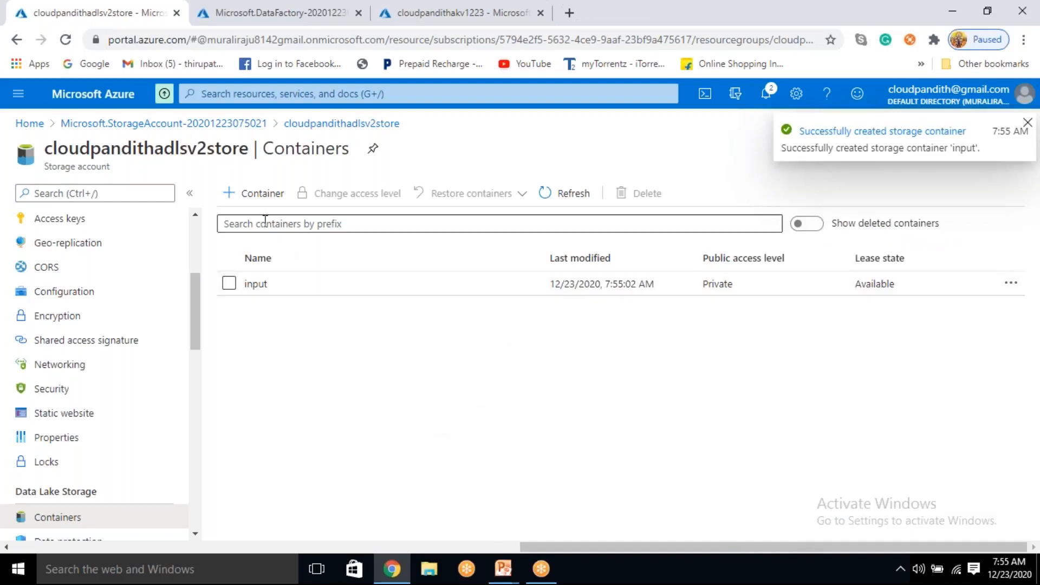
Step: Create another private container named inneroutput in the storage account
{"action": "left_click", "coordinate": [258, 194]}
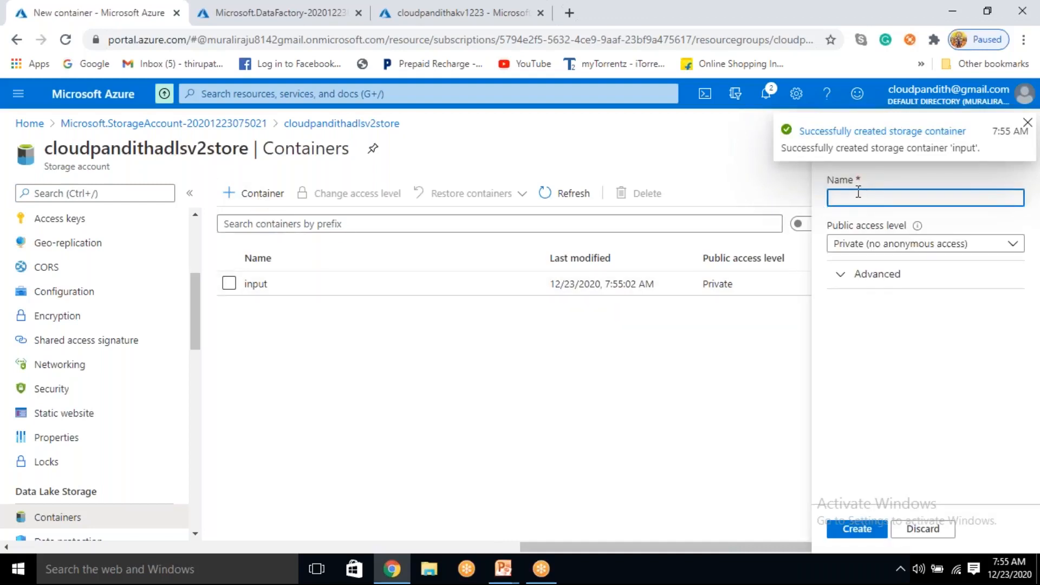
{"action": "type", "text": "inneroutput"}
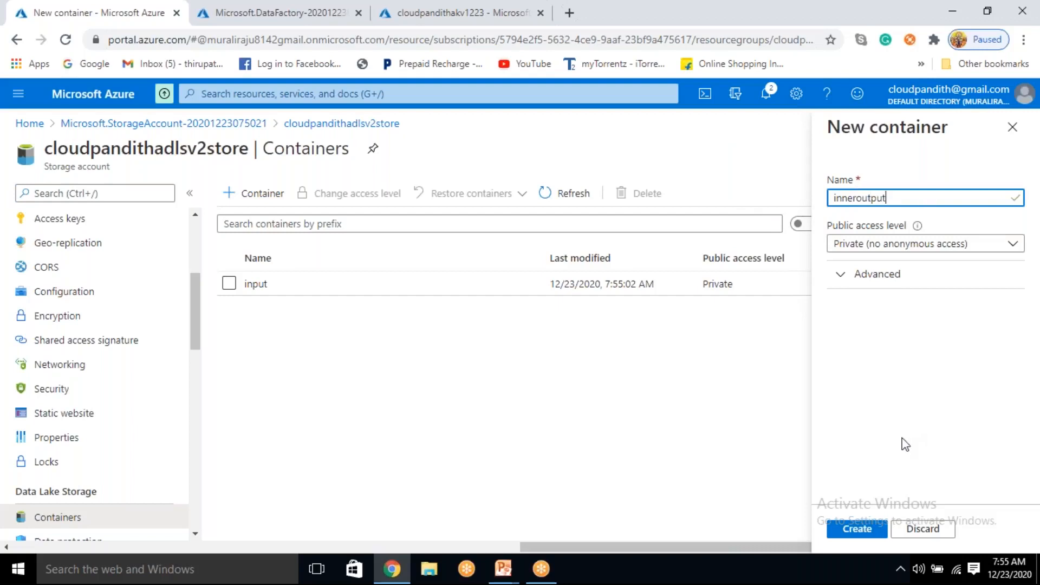
{"action": "left_click", "coordinate": [861, 534]}
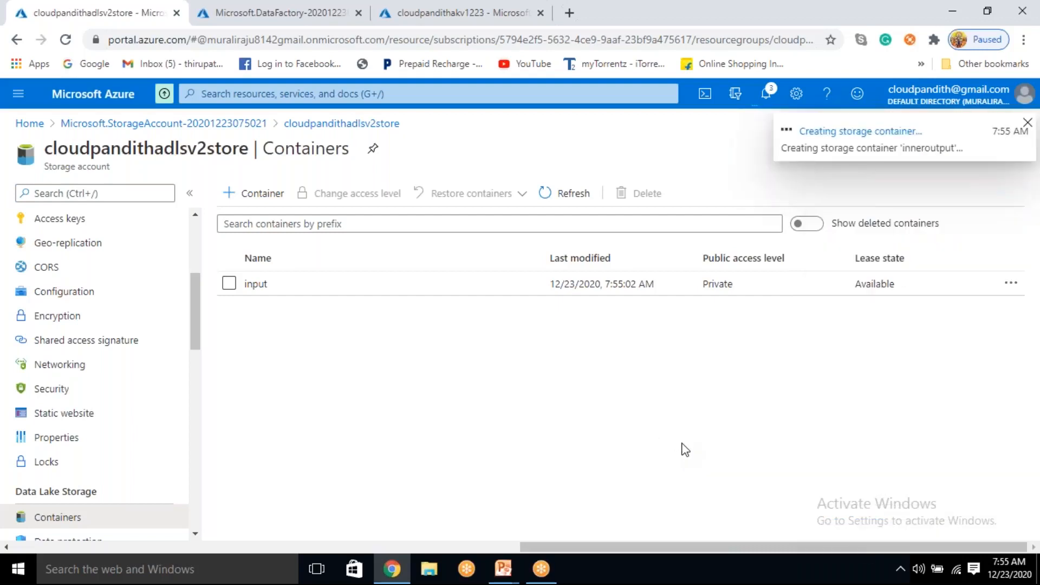
Step: Create two more private containers in the storage account, named leftoutput and rightoutput
{"action": "left_click", "coordinate": [252, 207]}
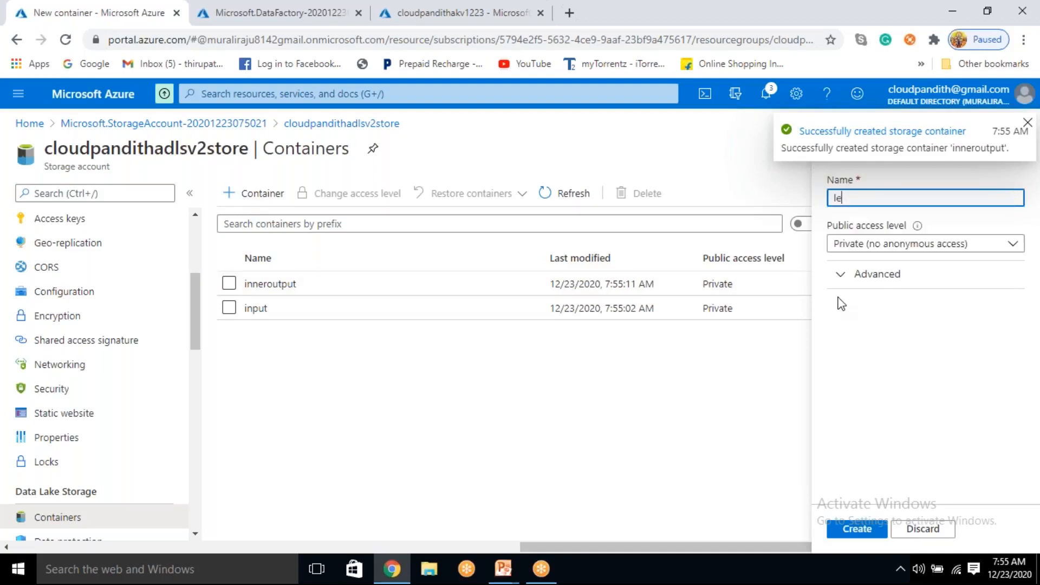
{"action": "type", "text": "leftoutput"}
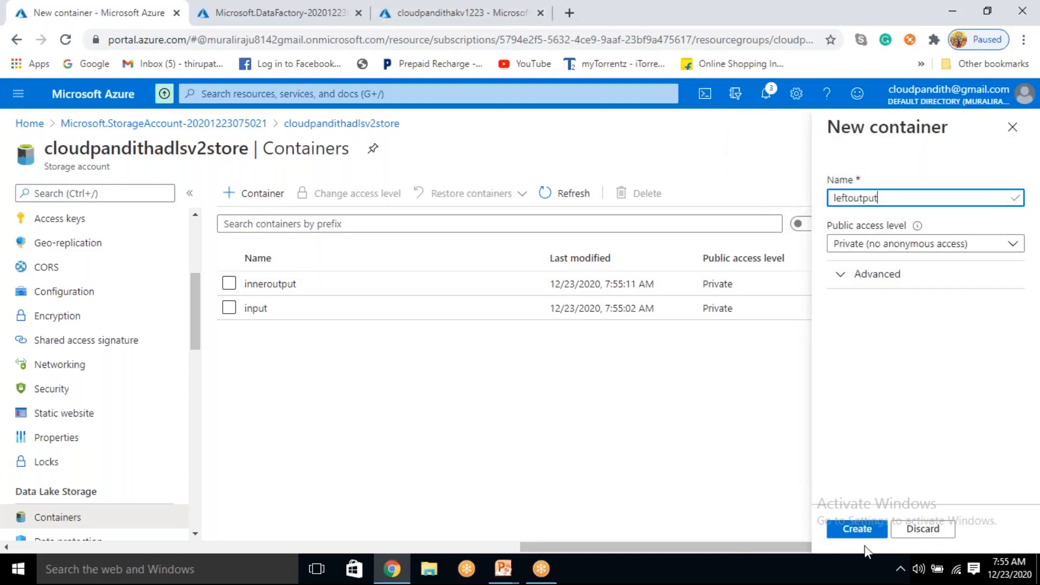
{"action": "left_click", "coordinate": [864, 529]}
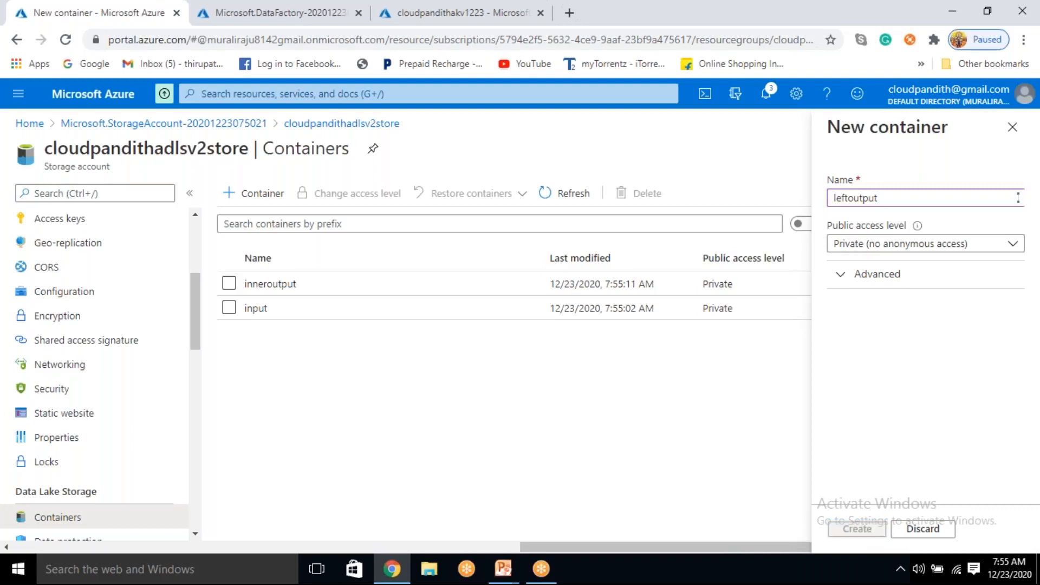
{"action": "left_click", "coordinate": [260, 206]}
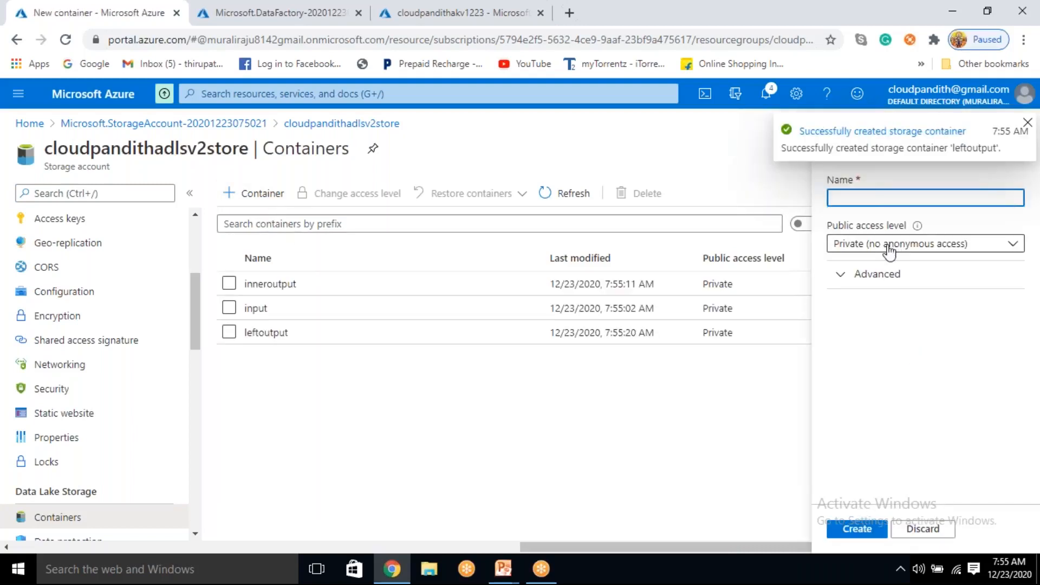
{"action": "type", "text": "rightoutput"}
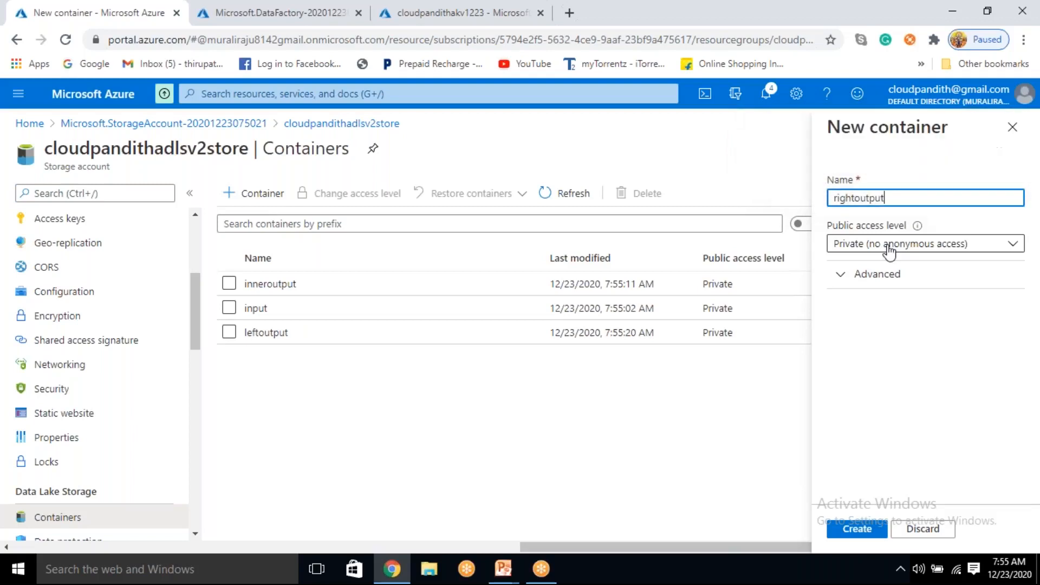
{"action": "left_click", "coordinate": [863, 529]}
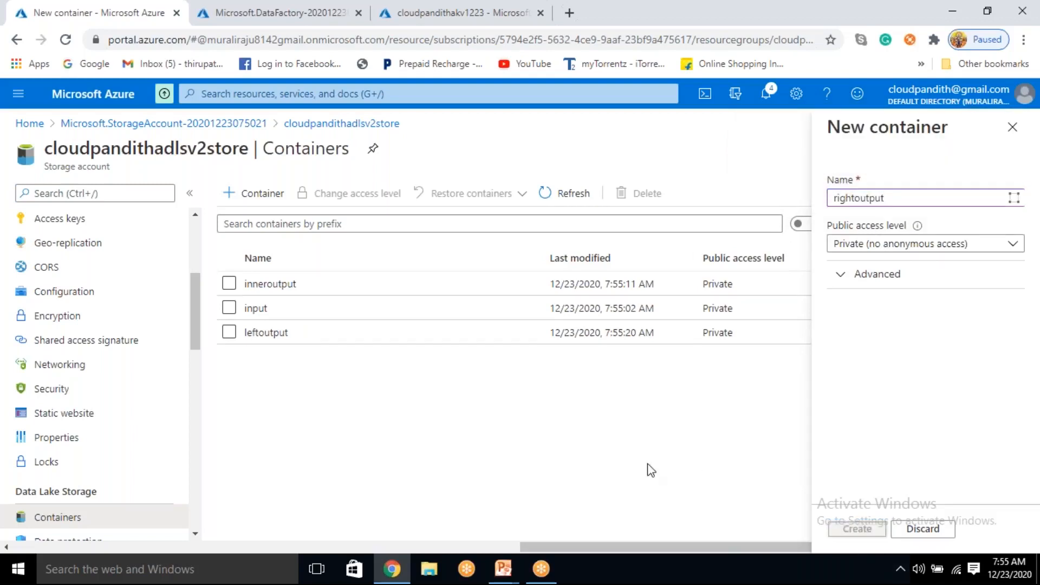
Step: Add the private containers fulloutput and crossoutput to the storage account
{"action": "left_click", "coordinate": [249, 200]}
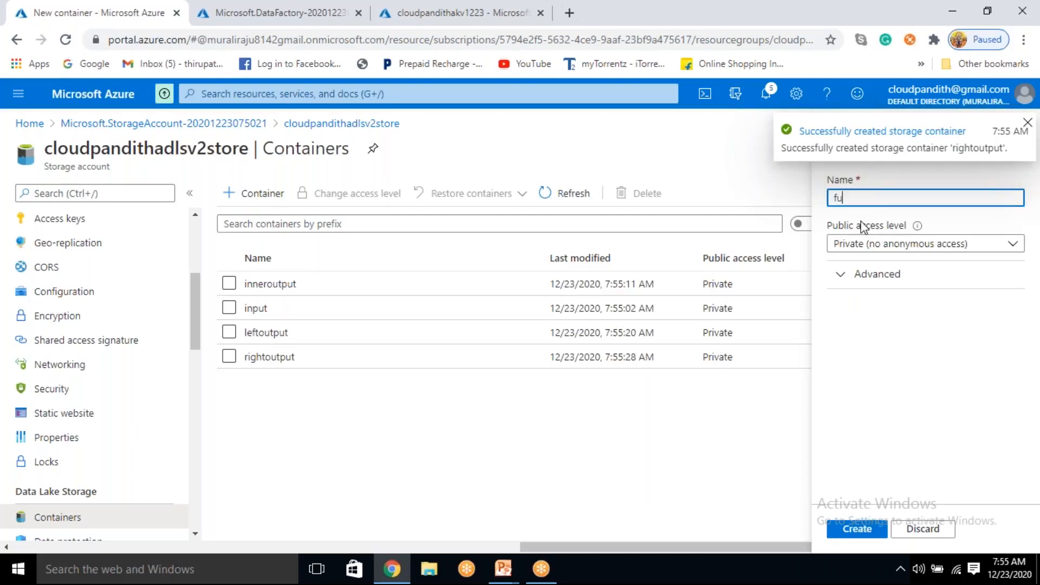
{"action": "type", "text": "fulloutpout"}
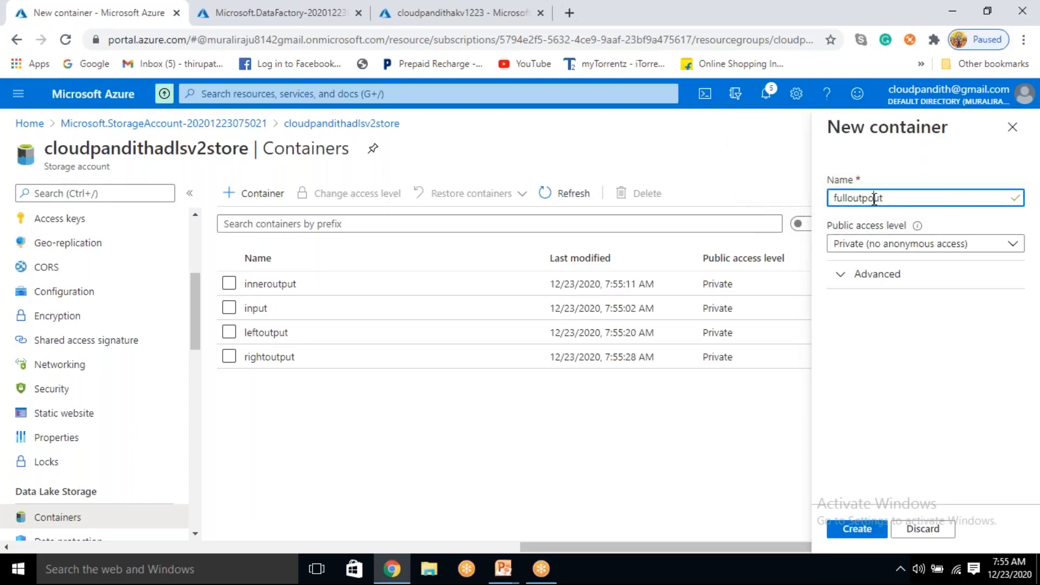
{"action": "left_click", "coordinate": [860, 531]}
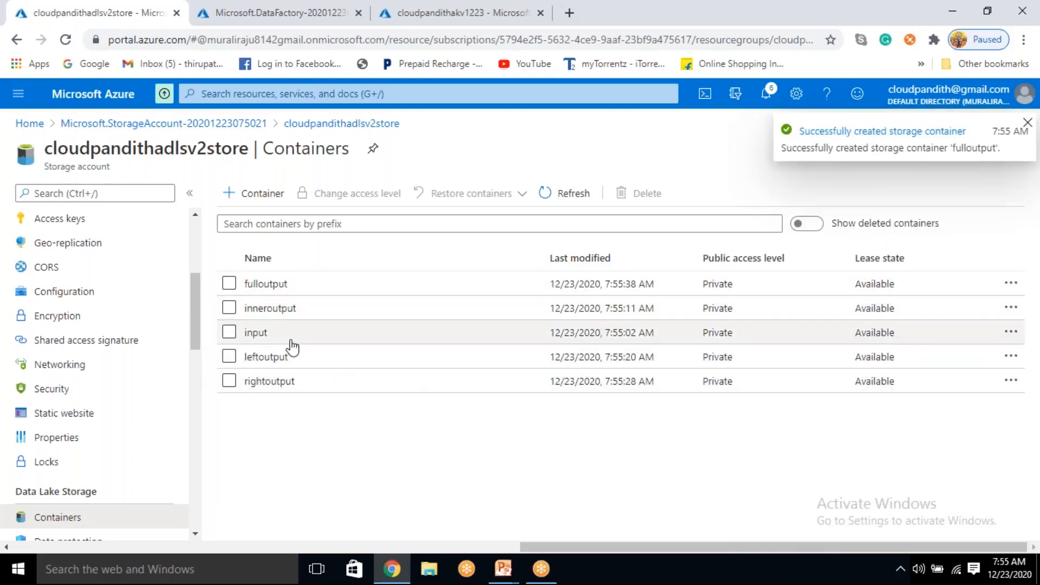
{"action": "left_click", "coordinate": [230, 196]}
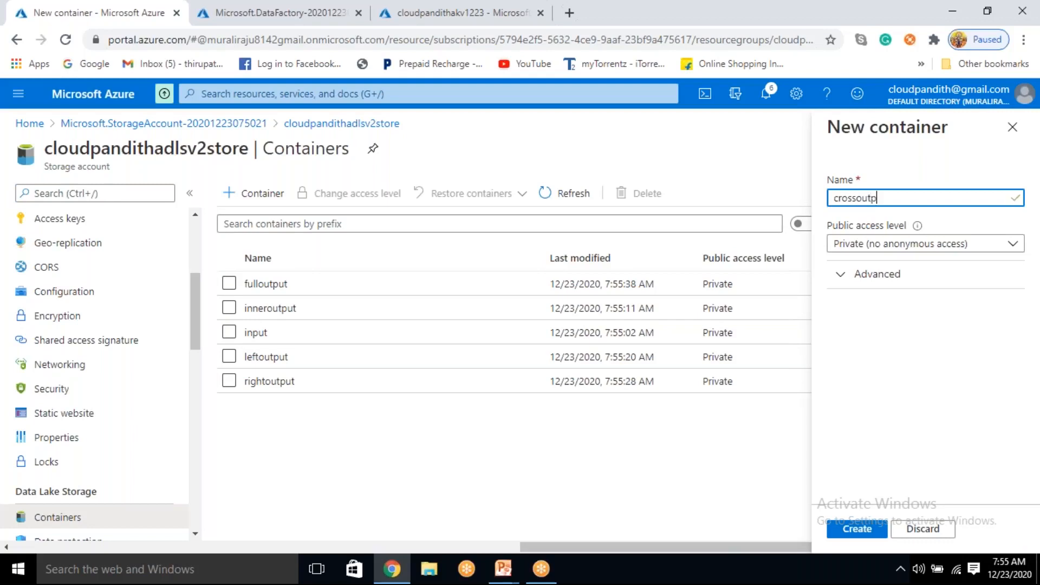
{"action": "left_click", "coordinate": [854, 527]}
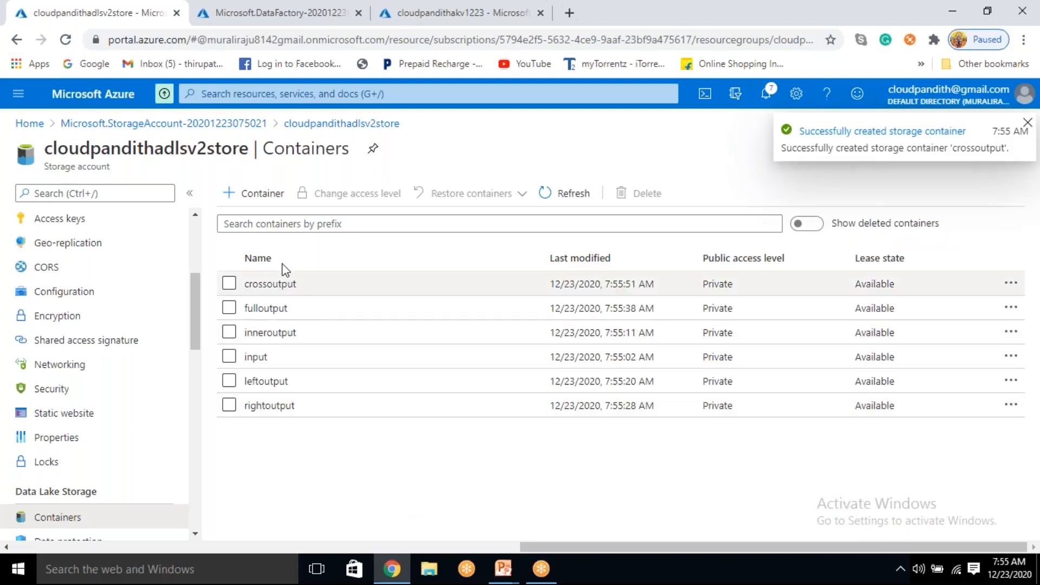
Step: Open the input container and browse the local set-comma folder for files to upload
{"action": "left_click", "coordinate": [274, 360]}
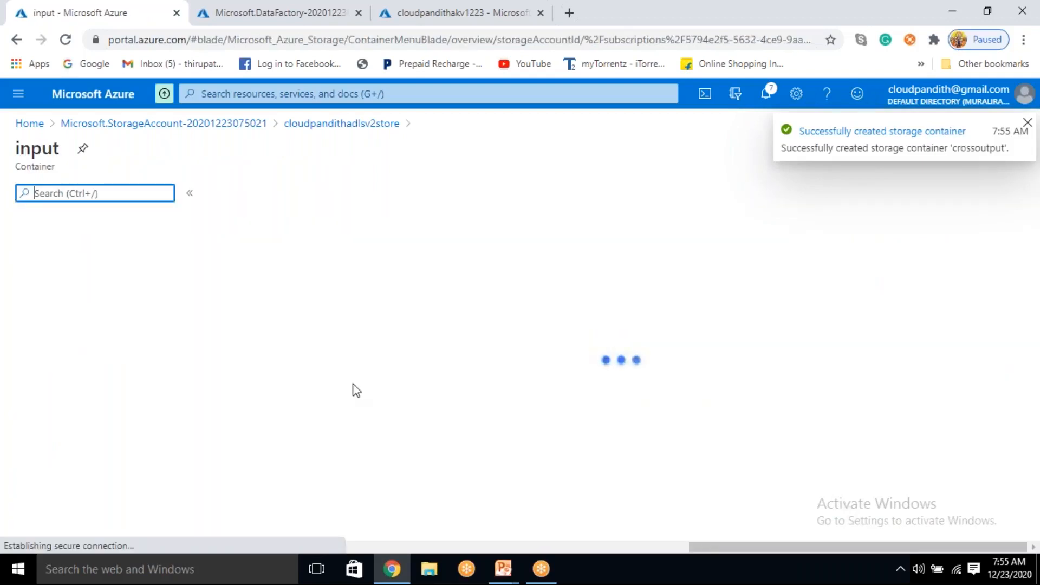
{"action": "left_click", "coordinate": [250, 195]}
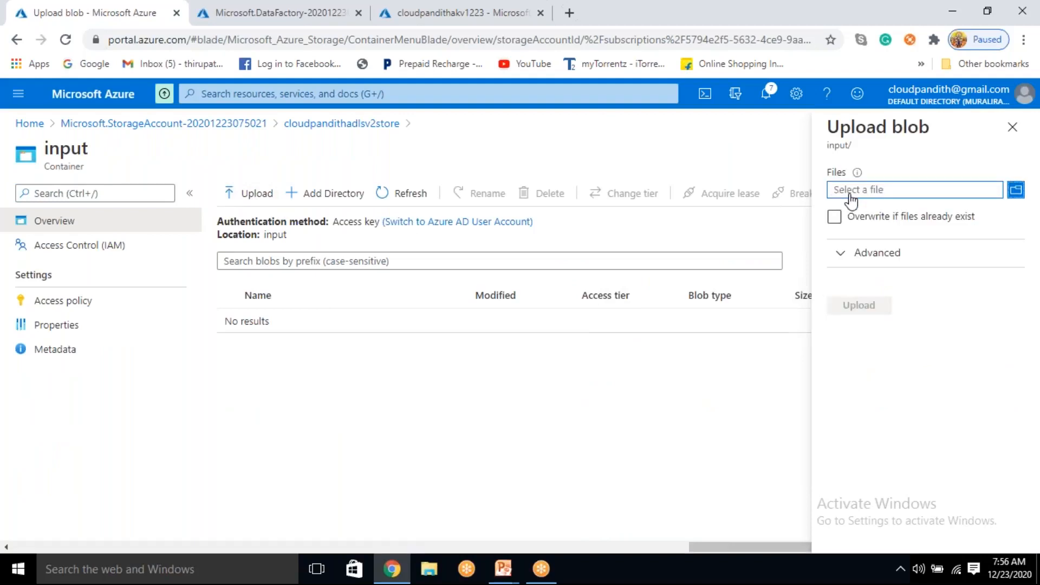
{"action": "left_click", "coordinate": [850, 201]}
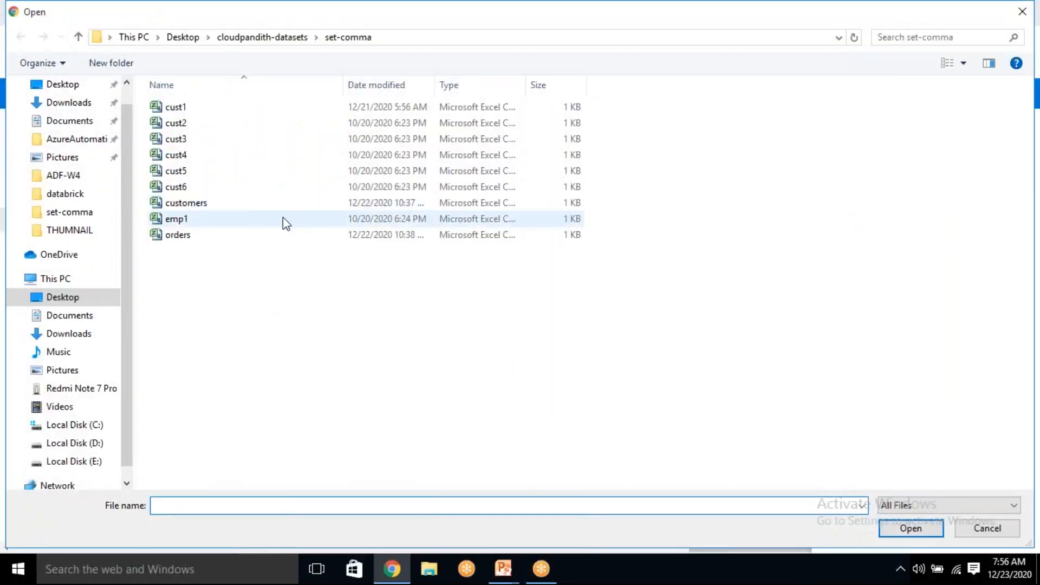
{"action": "left_click", "coordinate": [219, 212]}
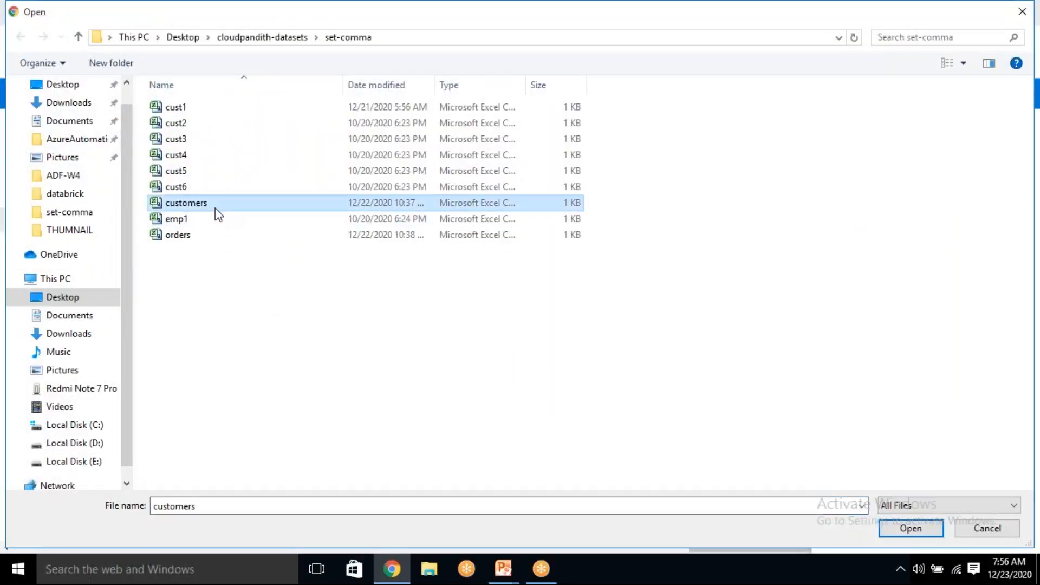
{"action": "left_click", "coordinate": [201, 241], "text": "shift"}
{"action": "left_click", "coordinate": [220, 221]}
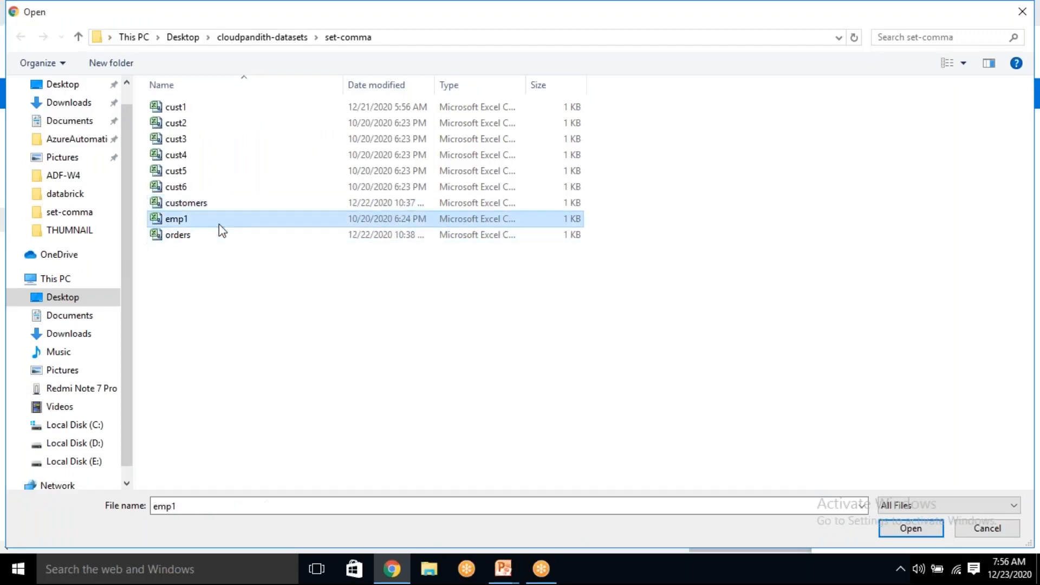
{"action": "left_click", "coordinate": [215, 206]}
{"action": "left_click", "coordinate": [200, 238], "text": "shift"}
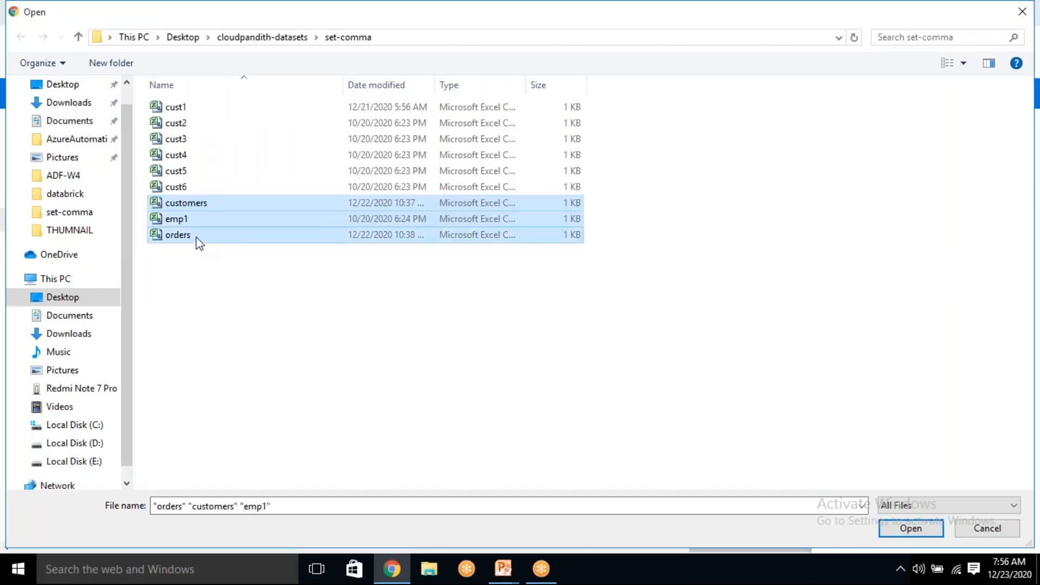
{"action": "left_click", "coordinate": [198, 242], "text": "ctrl"}
{"action": "left_click", "coordinate": [200, 272]}
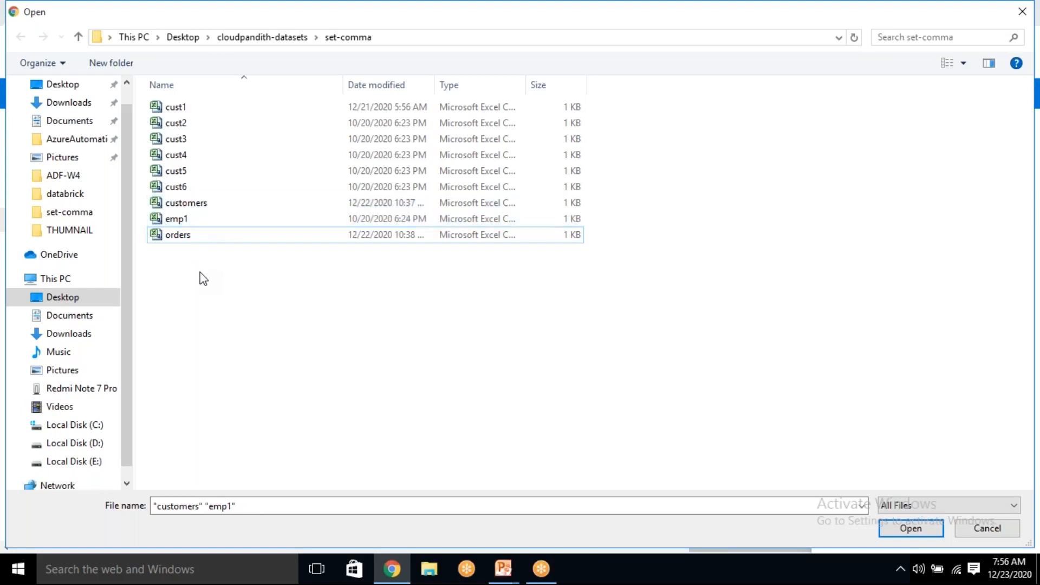
Step: Upload customers.csv and orders.csv from the set-comma folder into the input container and dismiss the completion notifications
{"action": "left_click", "coordinate": [203, 236]}
{"action": "left_click", "coordinate": [209, 203], "text": "ctrl"}
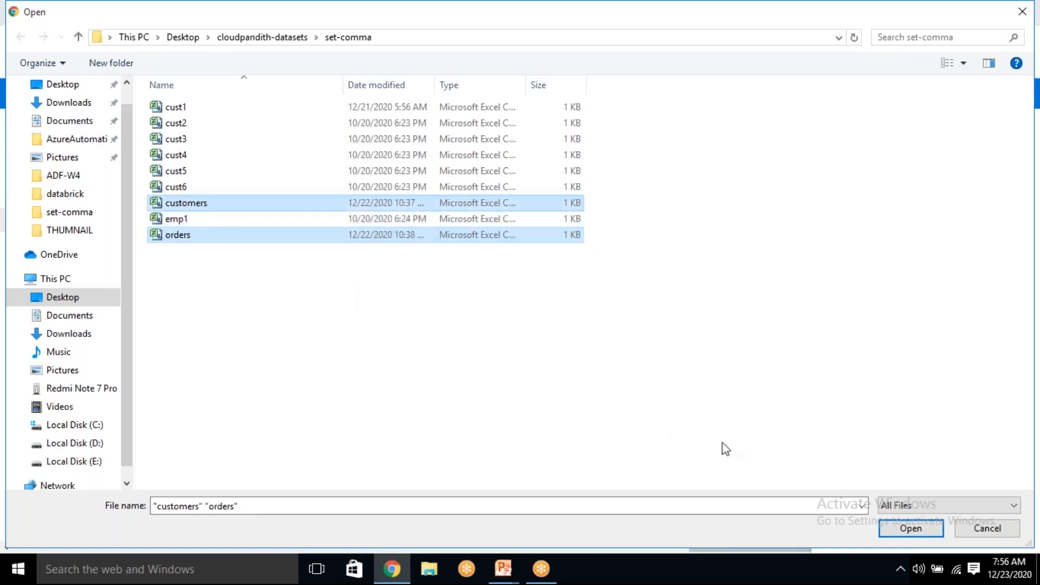
{"action": "left_click", "coordinate": [920, 536]}
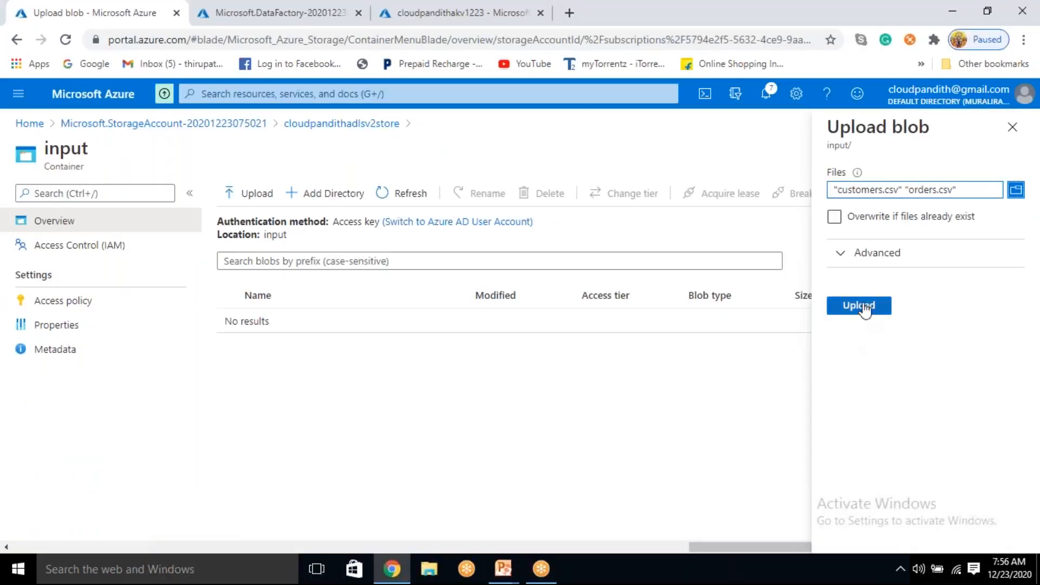
{"action": "left_click", "coordinate": [861, 306]}
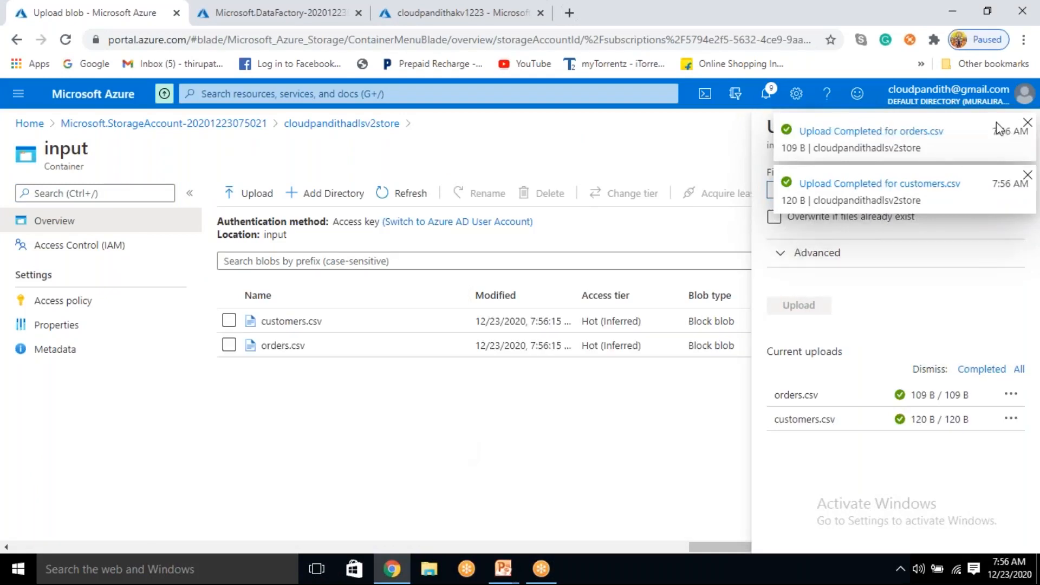
{"action": "left_click", "coordinate": [1027, 122]}
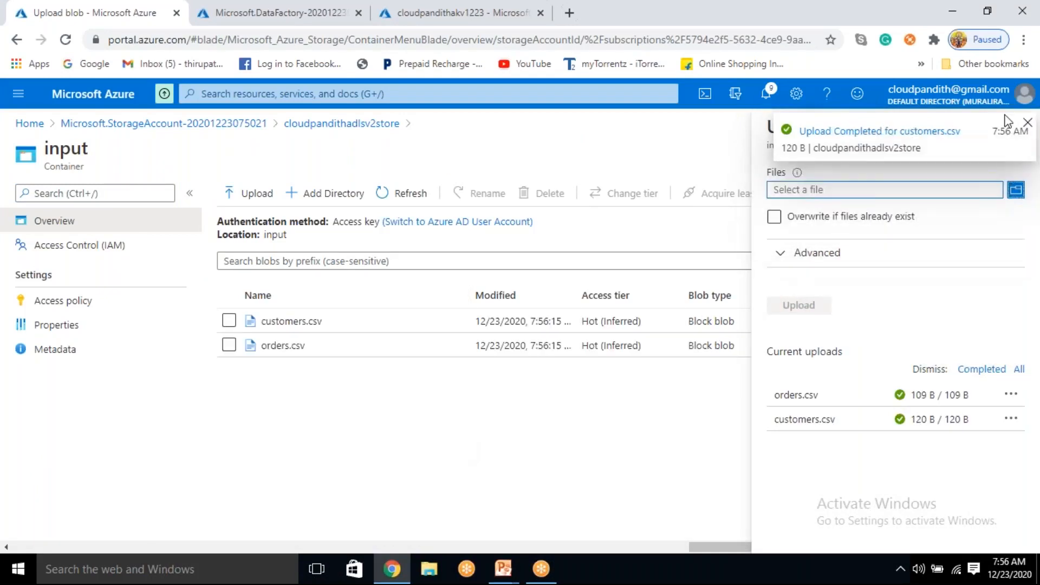
{"action": "left_click", "coordinate": [1028, 124]}
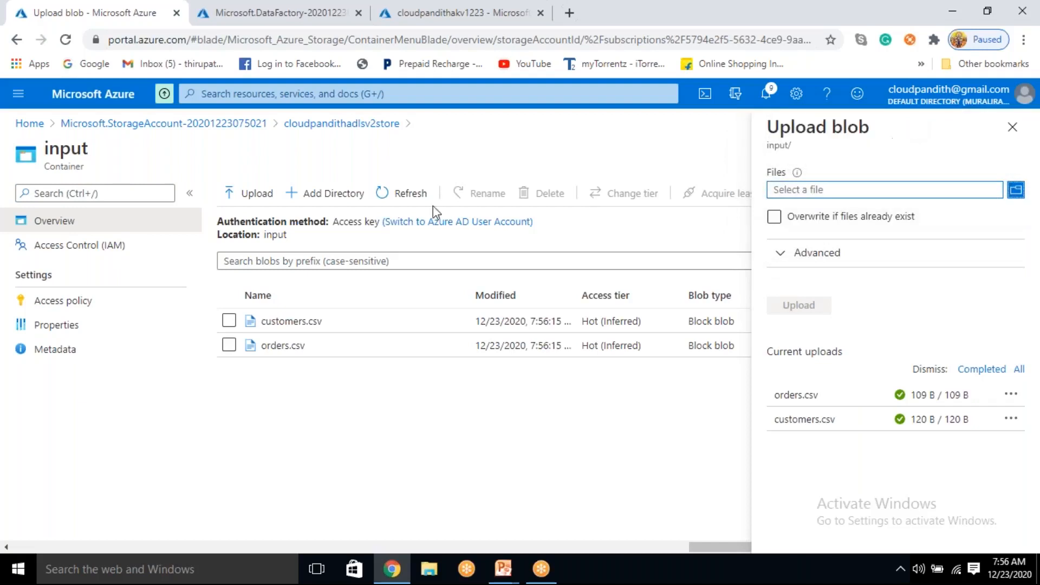
Step: Delete the customers.csv and orders.csv blobs from the input container
{"action": "left_click", "coordinate": [229, 346]}
{"action": "left_click", "coordinate": [229, 321]}
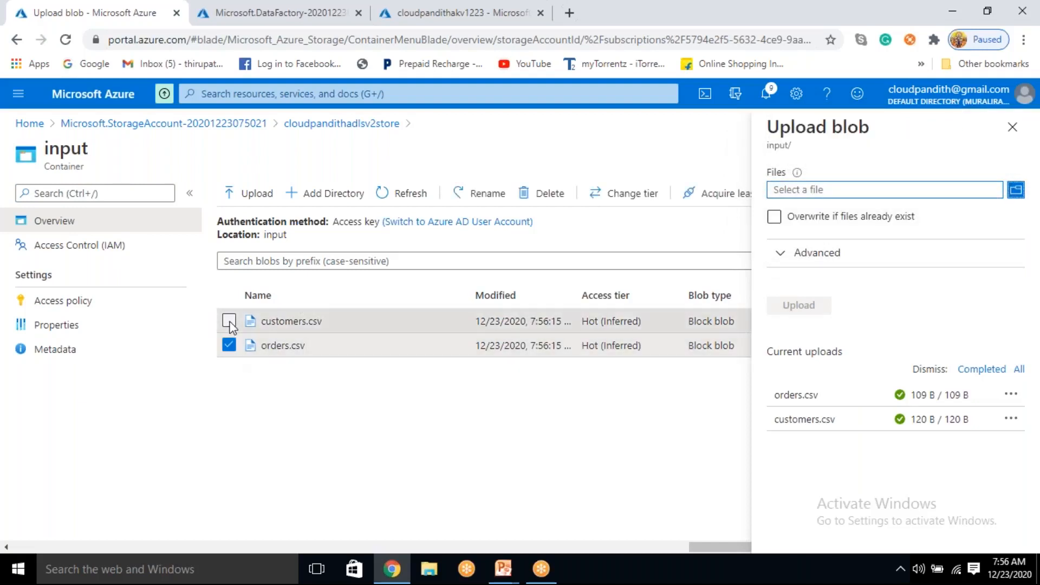
{"action": "left_click", "coordinate": [1011, 125]}
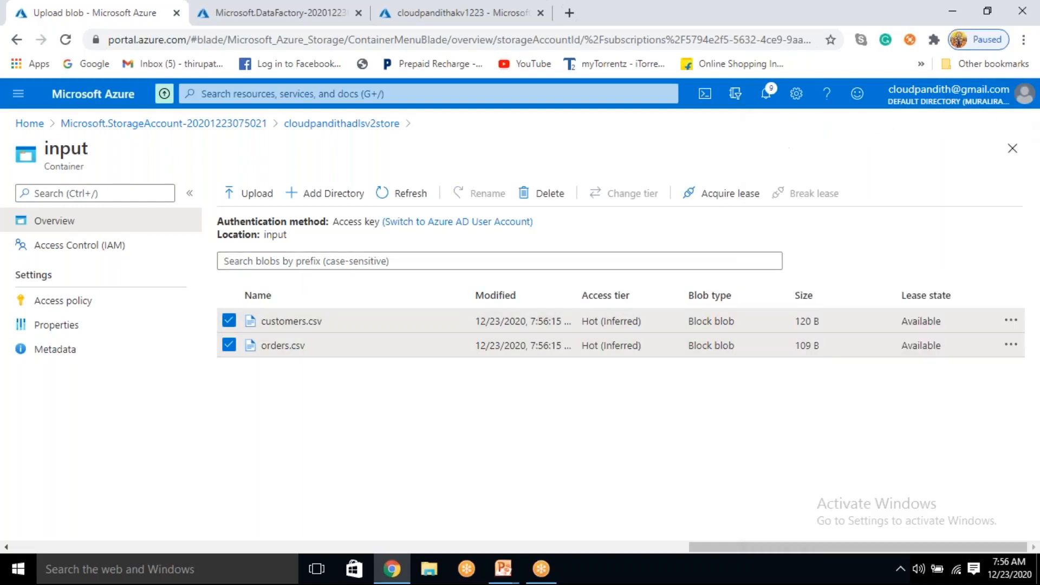
{"action": "left_click", "coordinate": [544, 193]}
{"action": "left_click", "coordinate": [247, 299]}
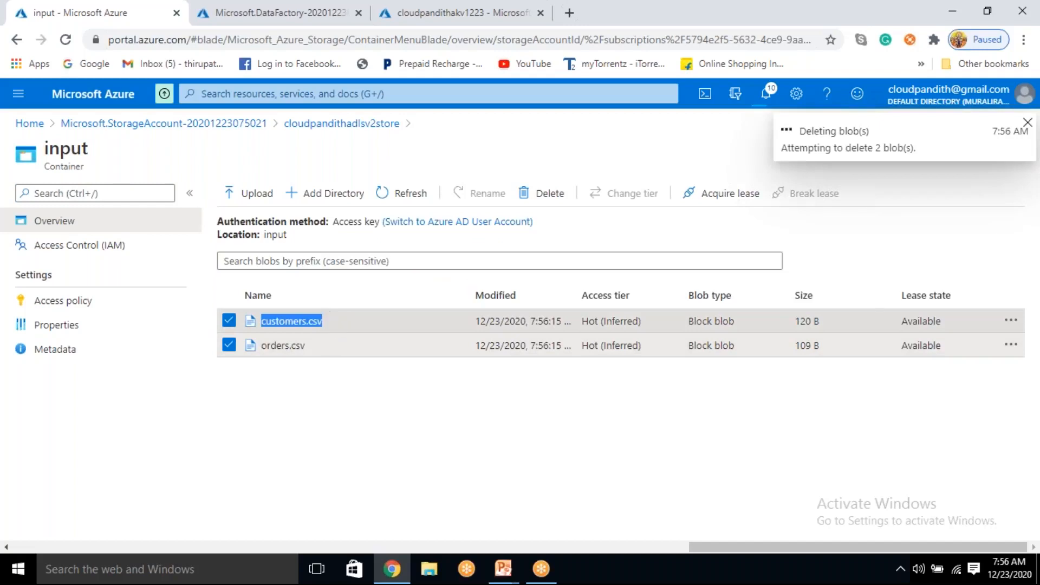
Step: Return to the storage account's container list and delete the input container
{"action": "left_click", "coordinate": [343, 123]}
{"action": "left_click", "coordinate": [229, 356]}
{"action": "left_click", "coordinate": [629, 195]}
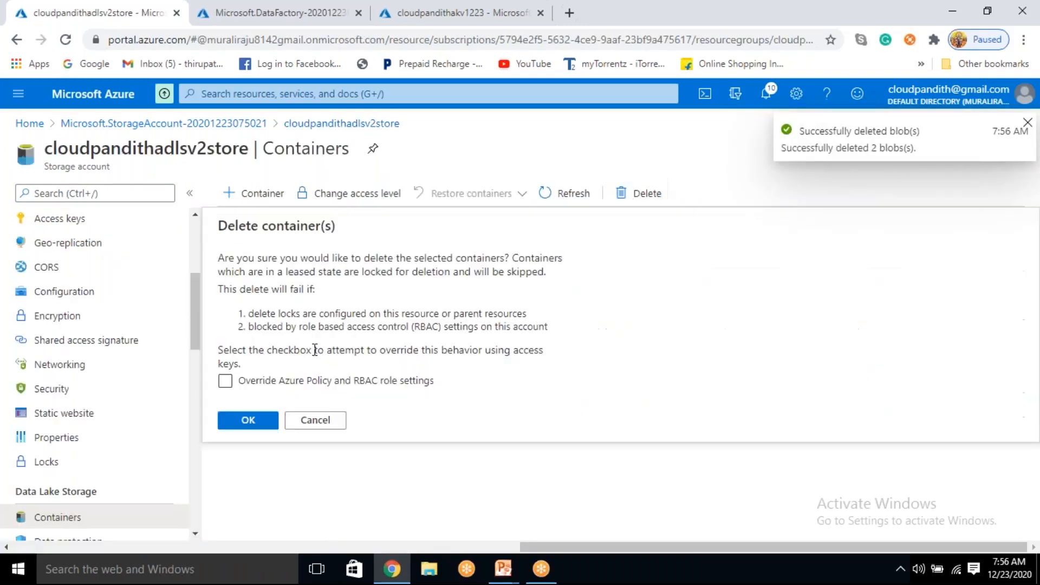
{"action": "left_click", "coordinate": [248, 420]}
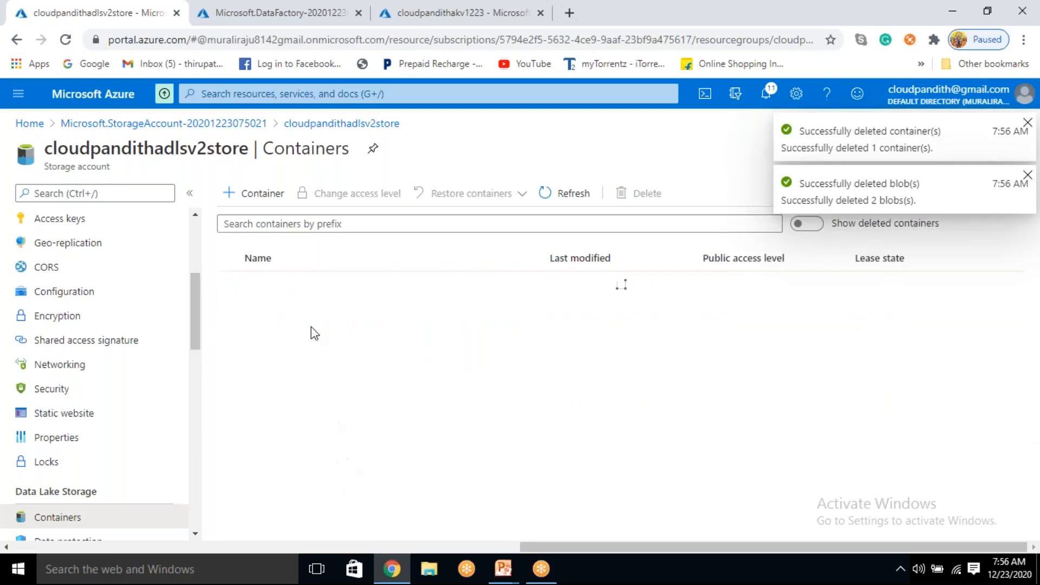
Step: Create two private containers named orders and cust in the storage account
{"action": "left_click", "coordinate": [265, 194]}
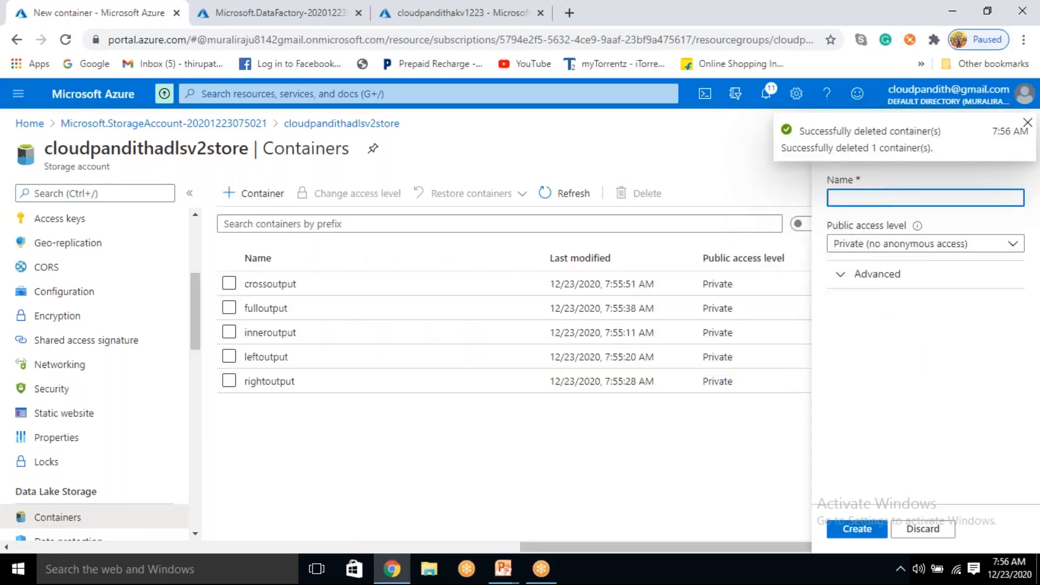
{"action": "type", "text": "orders"}
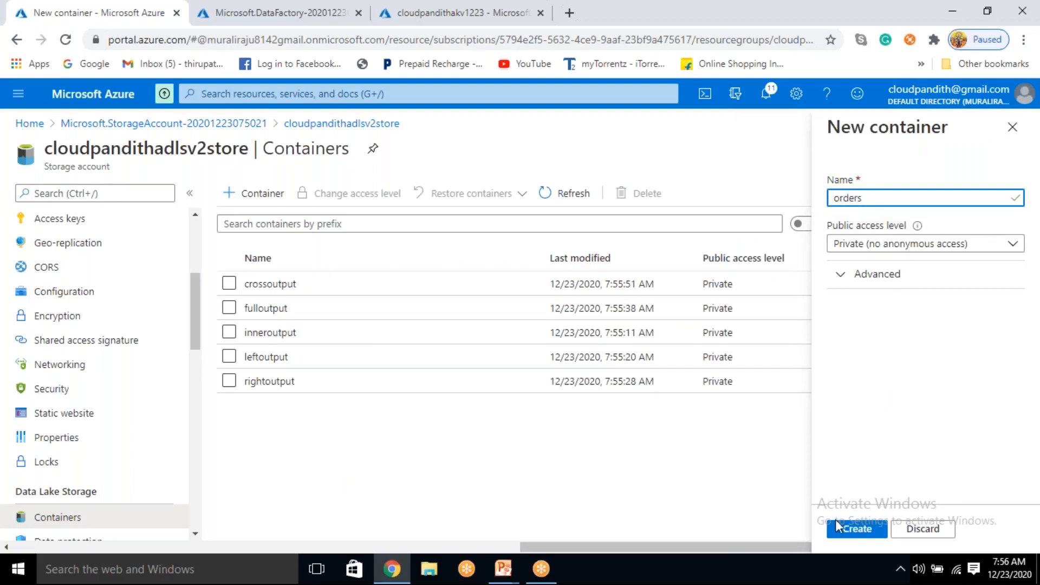
{"action": "left_click", "coordinate": [857, 528]}
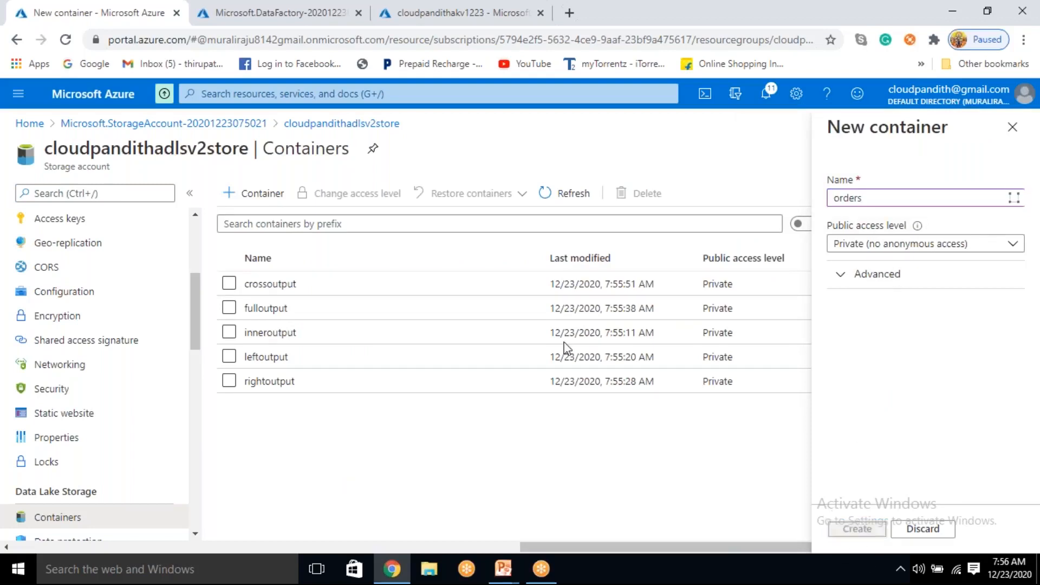
{"action": "left_click", "coordinate": [250, 195]}
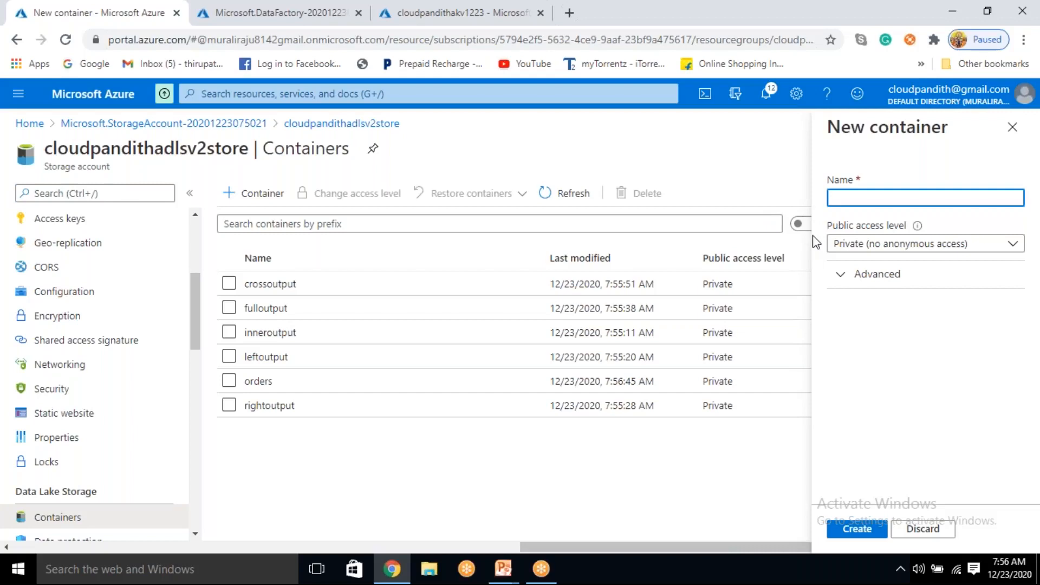
{"action": "type", "text": "cust"}
{"action": "left_click", "coordinate": [860, 528]}
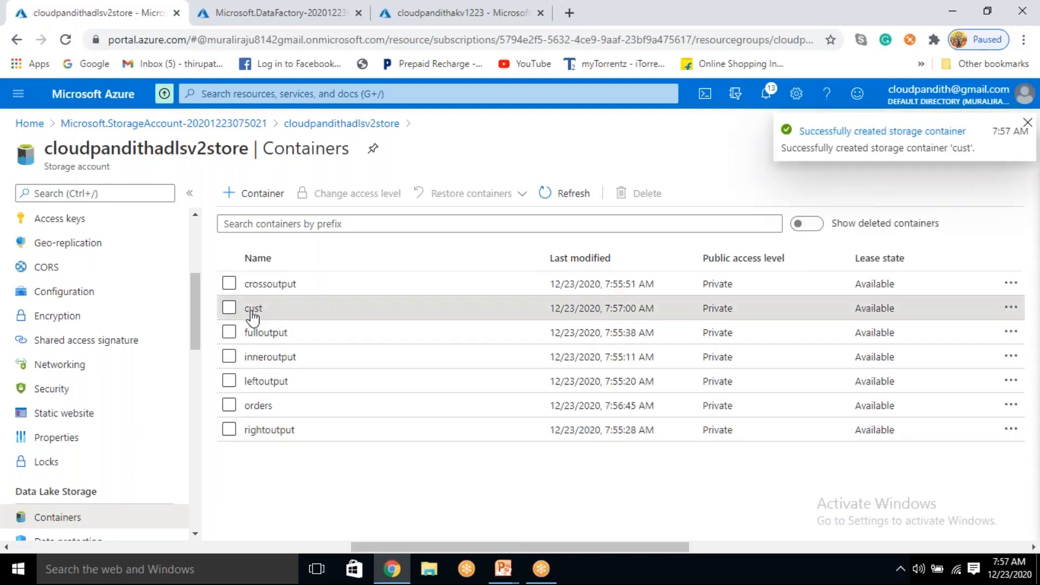
Step: Upload customers.csv from the local set-comma folder into the cust container
{"action": "left_click", "coordinate": [252, 308]}
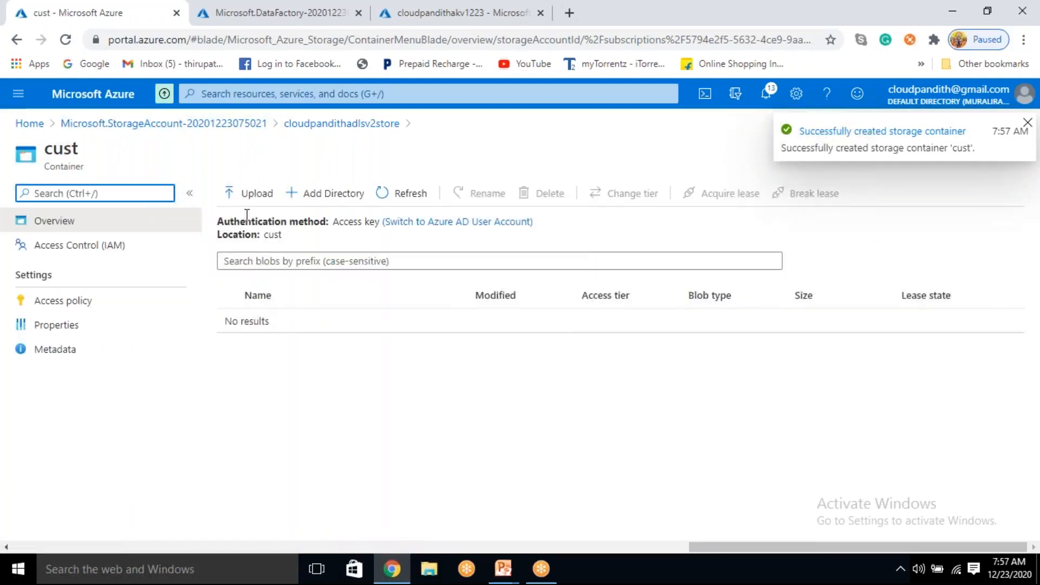
{"action": "left_click", "coordinate": [249, 193]}
{"action": "left_click", "coordinate": [890, 201]}
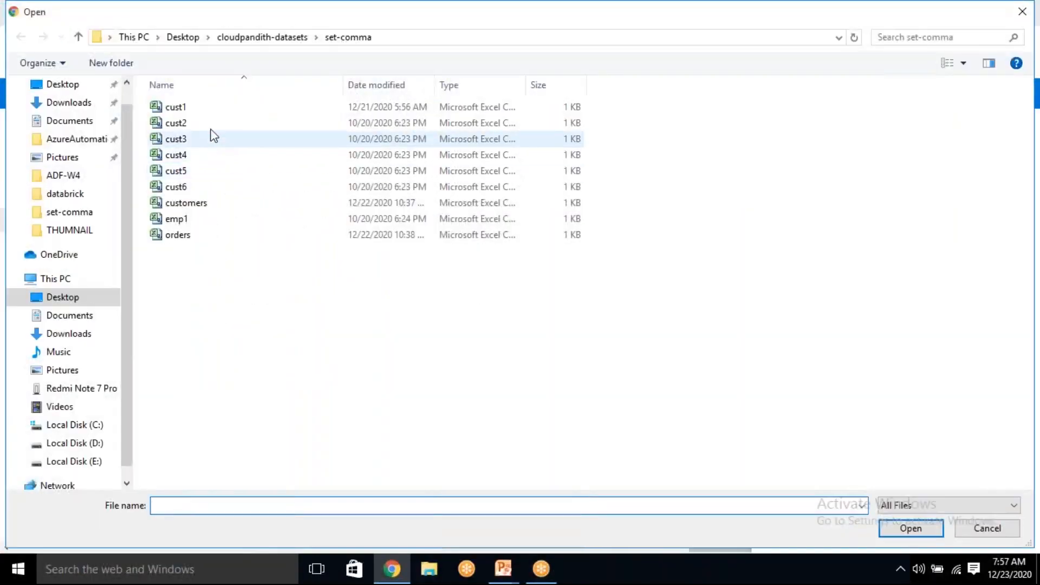
{"action": "left_click", "coordinate": [193, 206]}
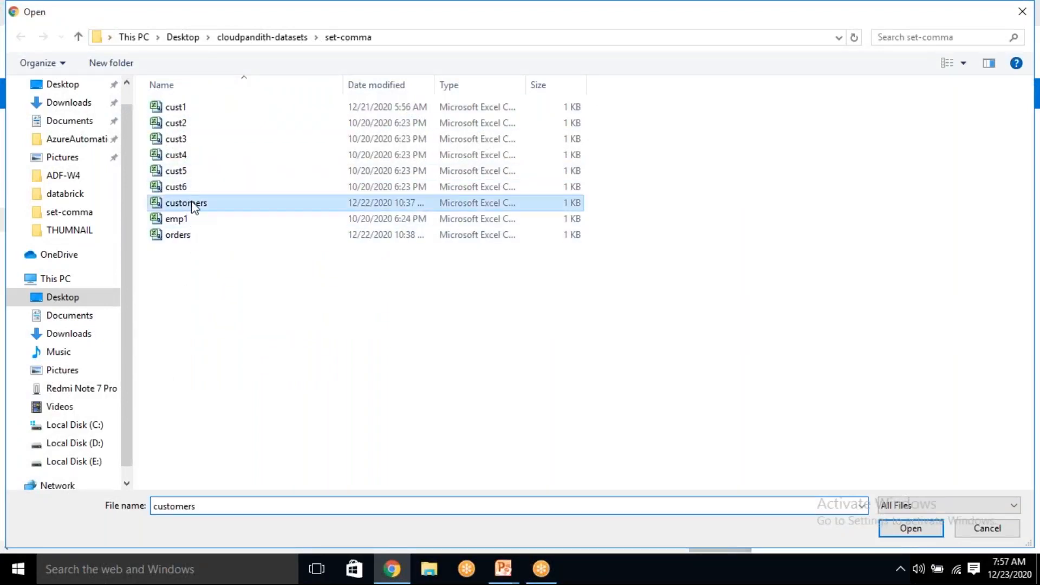
{"action": "left_click", "coordinate": [909, 529]}
{"action": "left_click", "coordinate": [797, 306]}
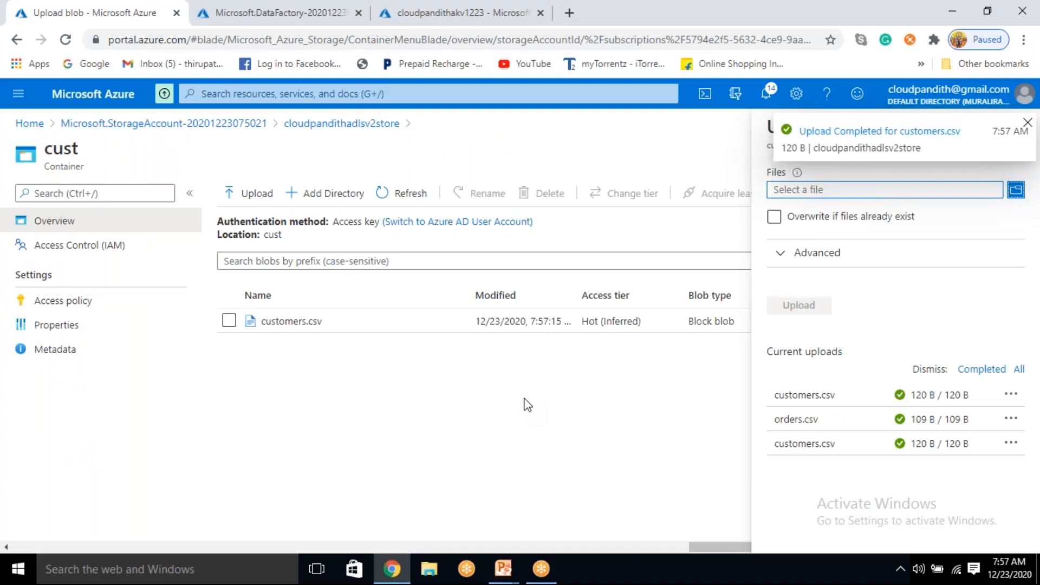
Step: Return to the storage account's container list and upload orders.csv from the set-comma folder into the orders container
{"action": "left_click", "coordinate": [344, 125]}
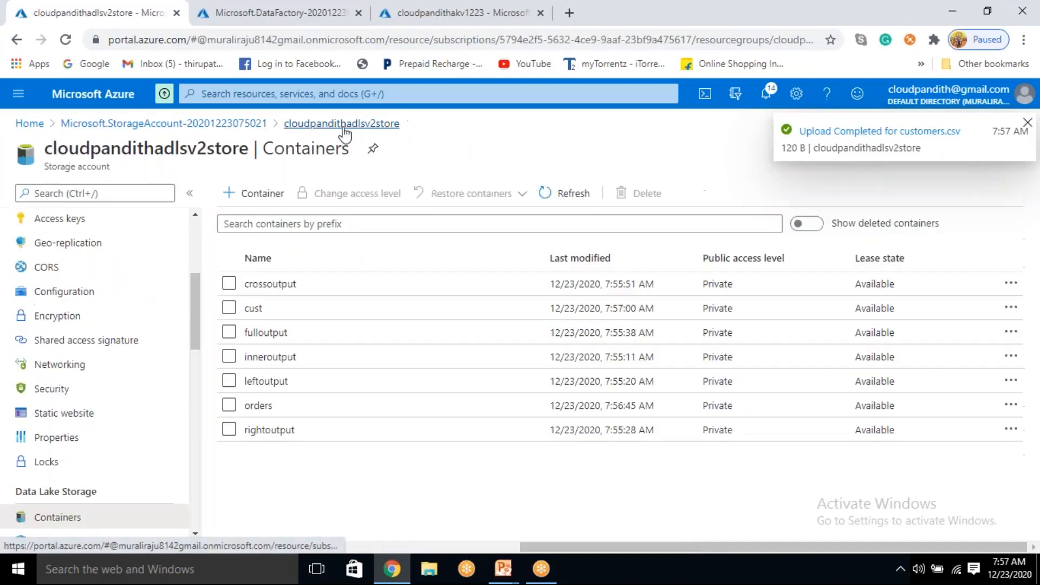
{"action": "left_click", "coordinate": [272, 407]}
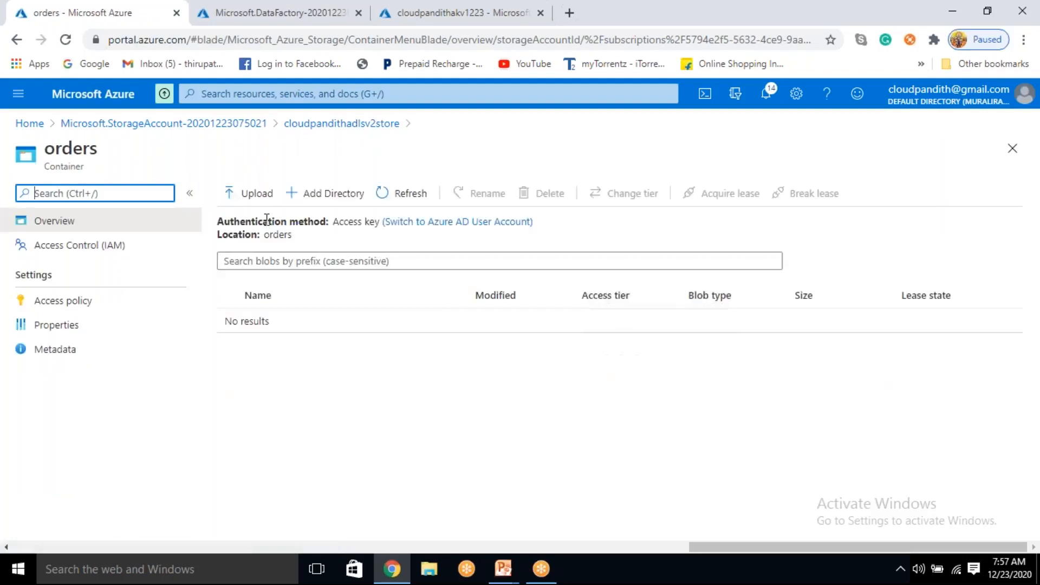
{"action": "left_click", "coordinate": [253, 194]}
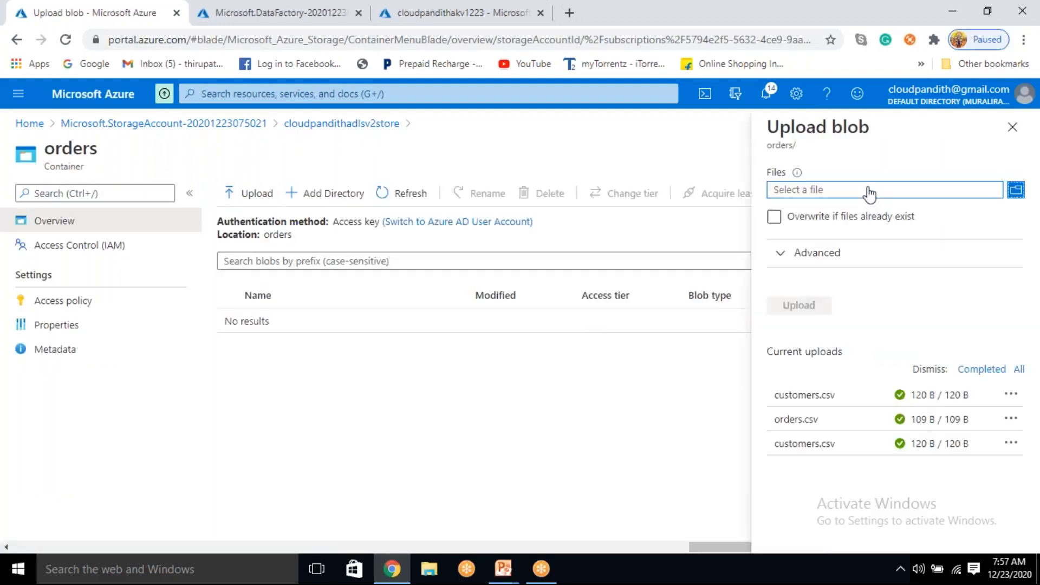
{"action": "left_click", "coordinate": [854, 192]}
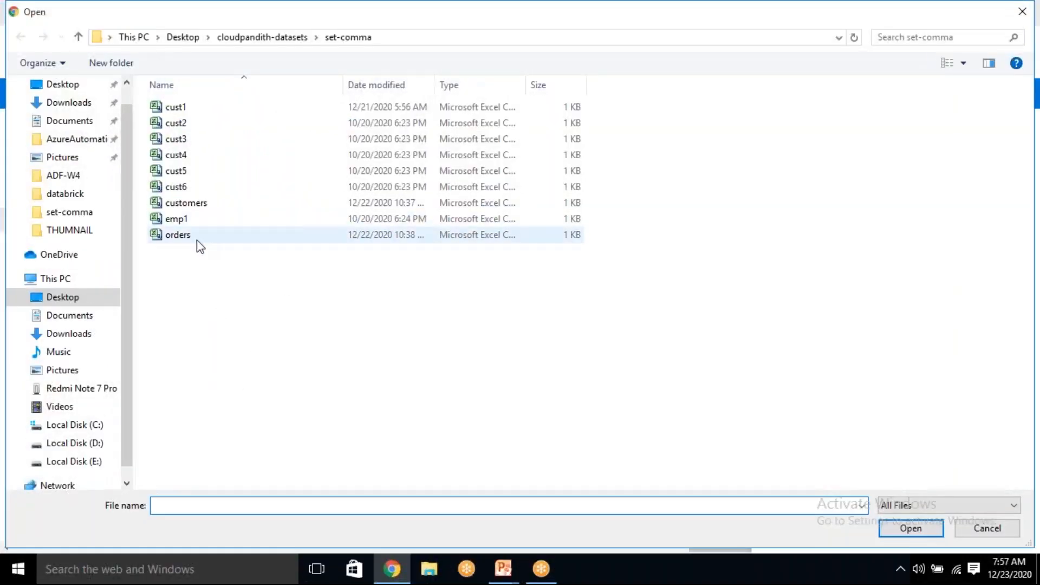
{"action": "left_click", "coordinate": [197, 238]}
{"action": "left_click", "coordinate": [905, 530]}
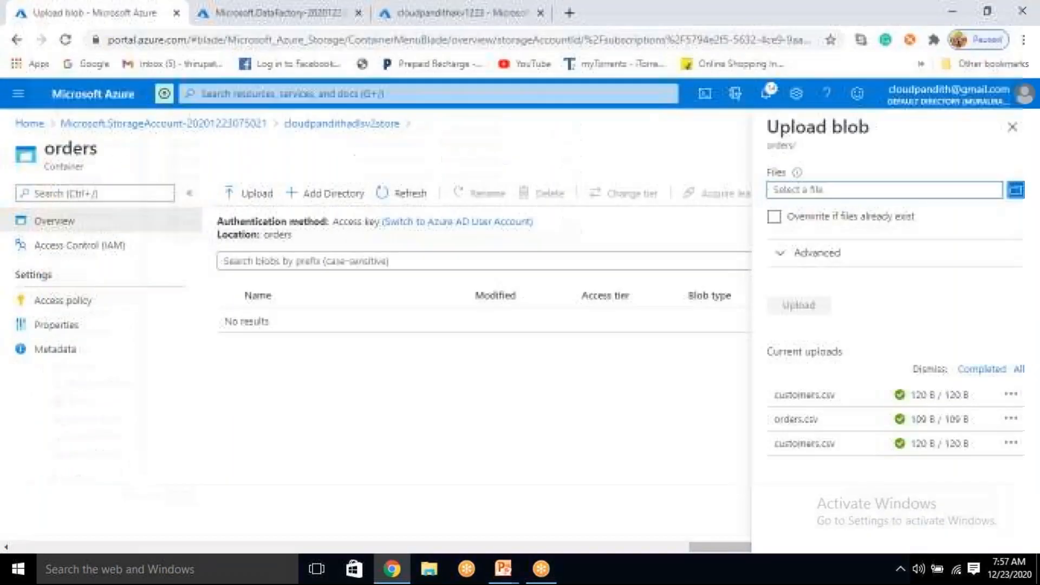
{"action": "left_click", "coordinate": [813, 310]}
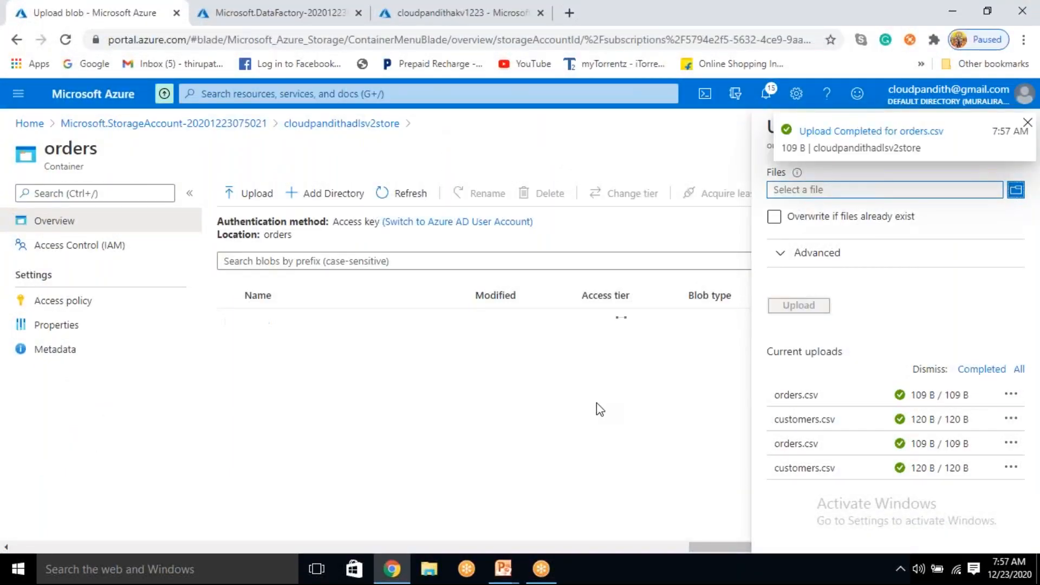
Step: Reveal the access keys of the cloudpandithadlsv2store storage account and copy the key1 key value
{"action": "left_click", "coordinate": [339, 123]}
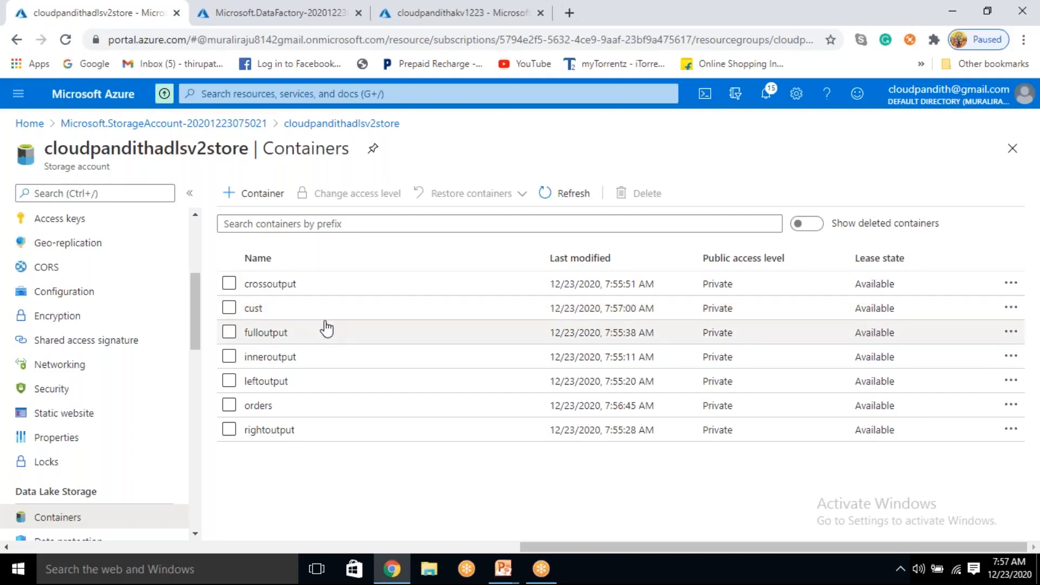
{"action": "scroll", "coordinate": [55, 364], "scroll_direction": "down", "scroll_amount": 5}
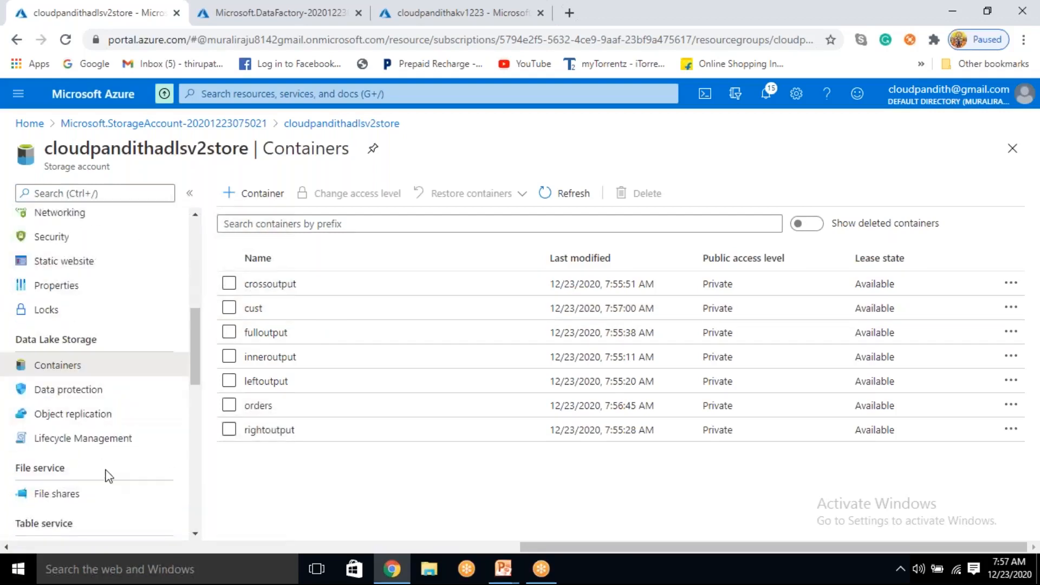
{"action": "scroll", "coordinate": [109, 474], "scroll_direction": "up", "scroll_amount": 6}
{"action": "left_click", "coordinate": [107, 298]}
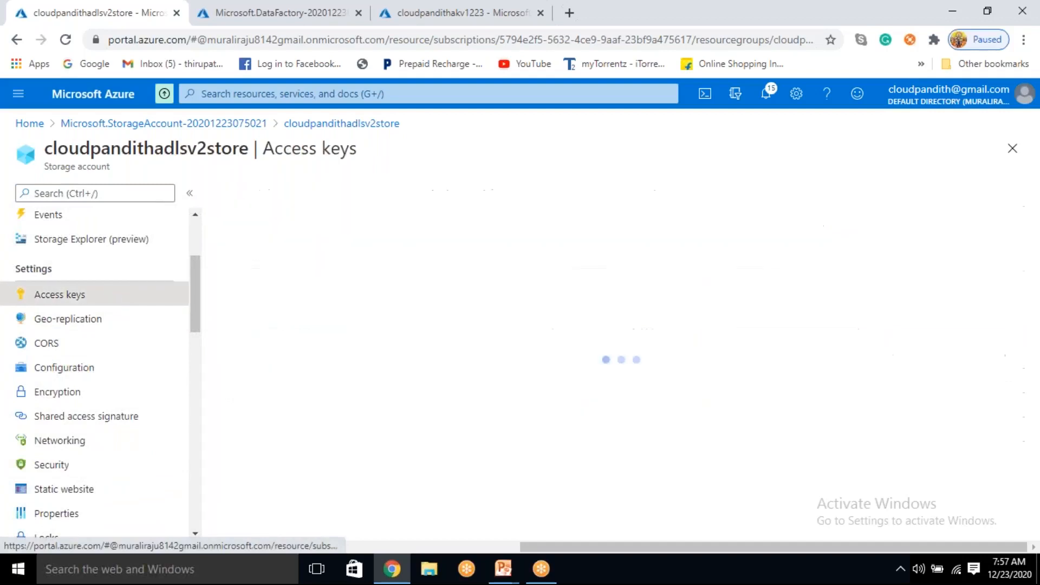
{"action": "left_click", "coordinate": [257, 333]}
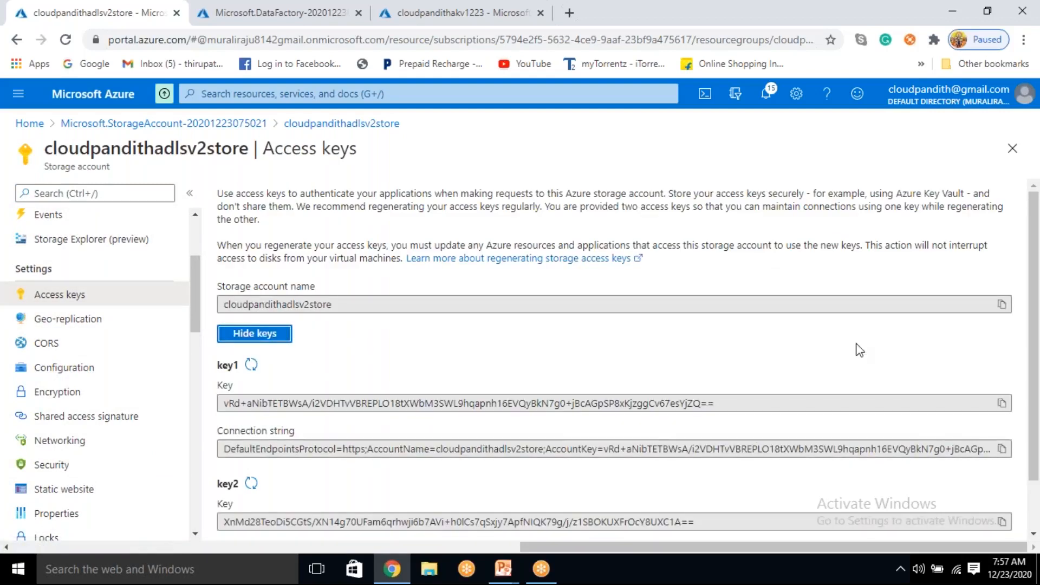
{"action": "scroll", "coordinate": [856, 344], "scroll_direction": "down", "scroll_amount": 1}
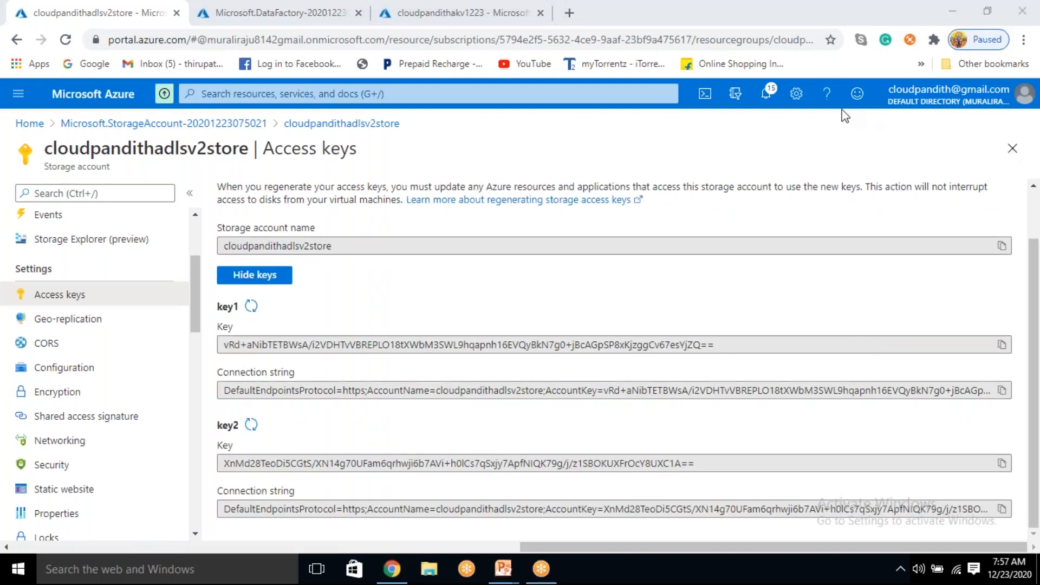
{"action": "left_click", "coordinate": [1001, 344]}
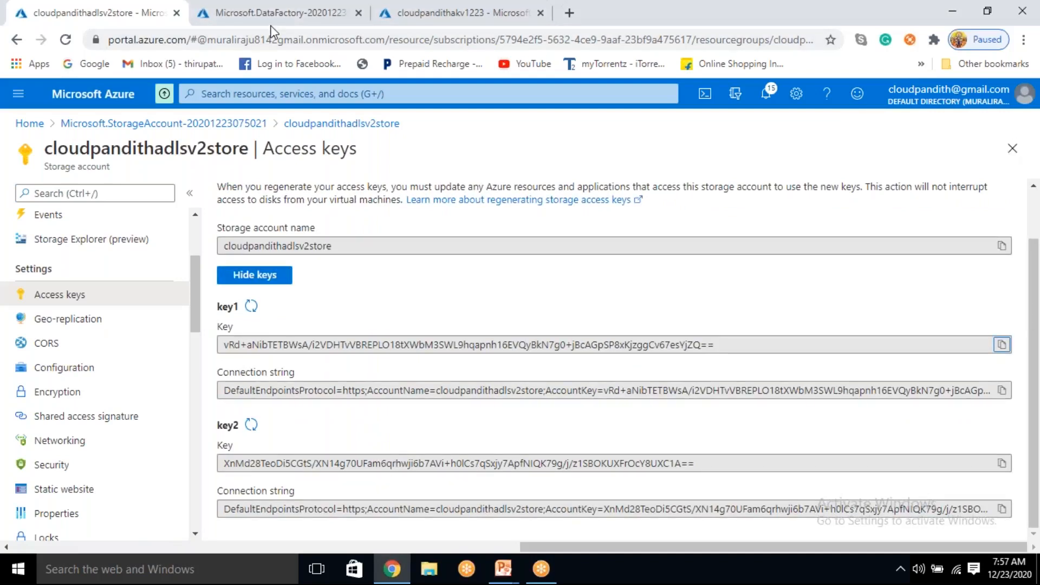
Step: Create a manual secret named adlskey in the cloudpandithakv1223 key vault, pasting the copied storage access key as its value
{"action": "left_click", "coordinate": [457, 11]}
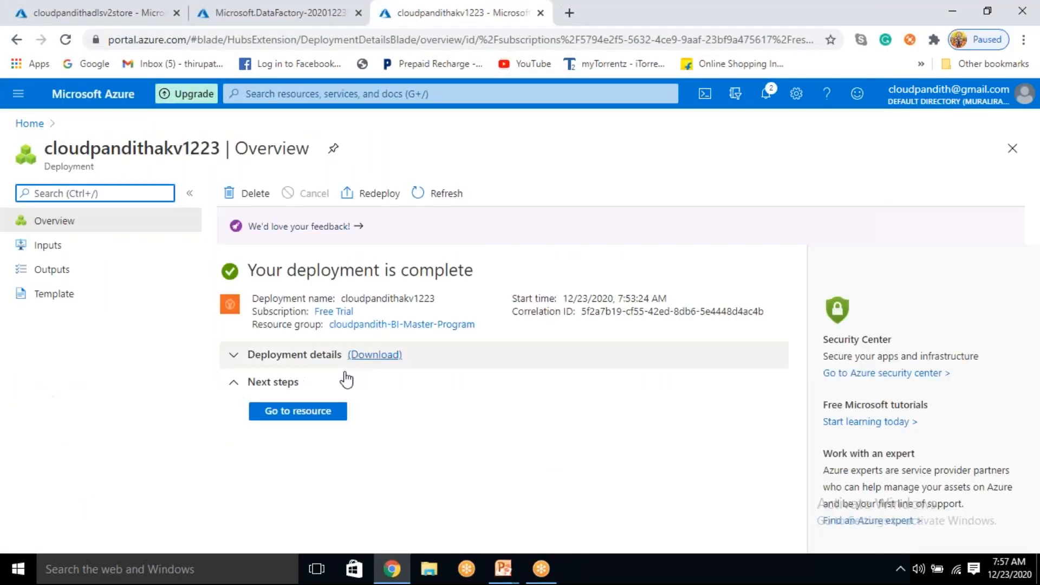
{"action": "left_click", "coordinate": [313, 414]}
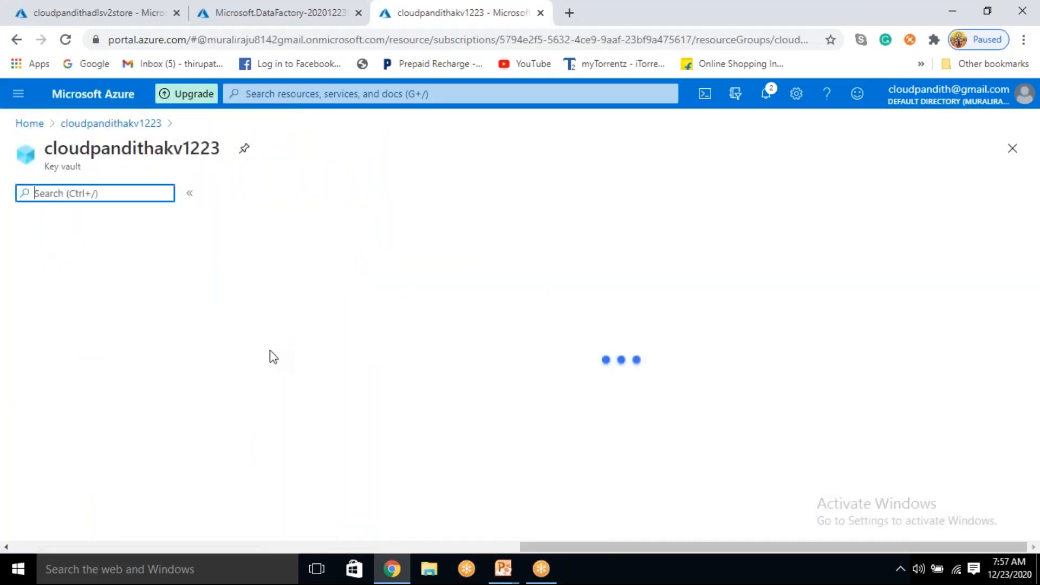
{"action": "left_click", "coordinate": [80, 431]}
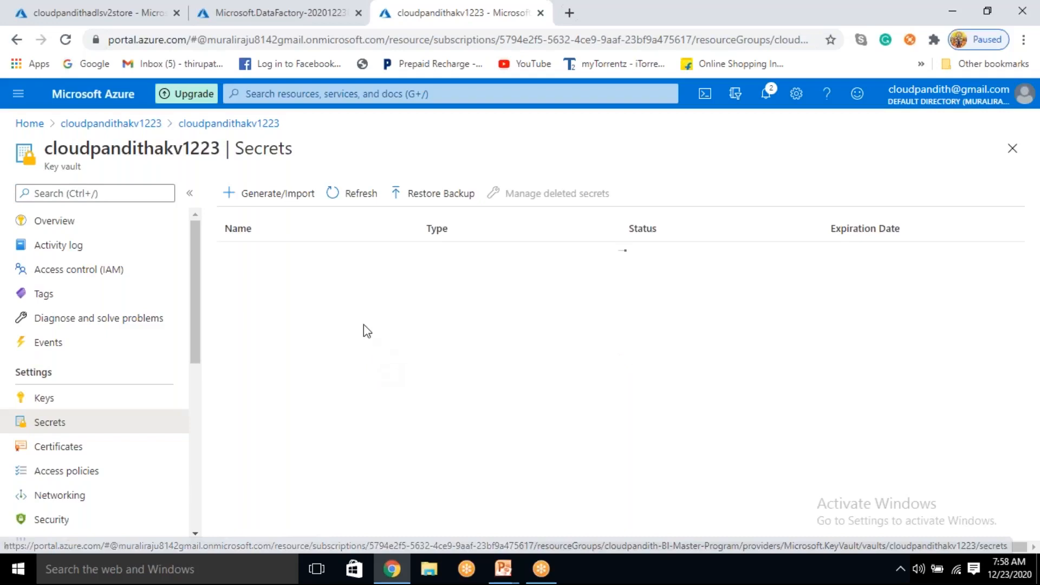
{"action": "left_click", "coordinate": [274, 200]}
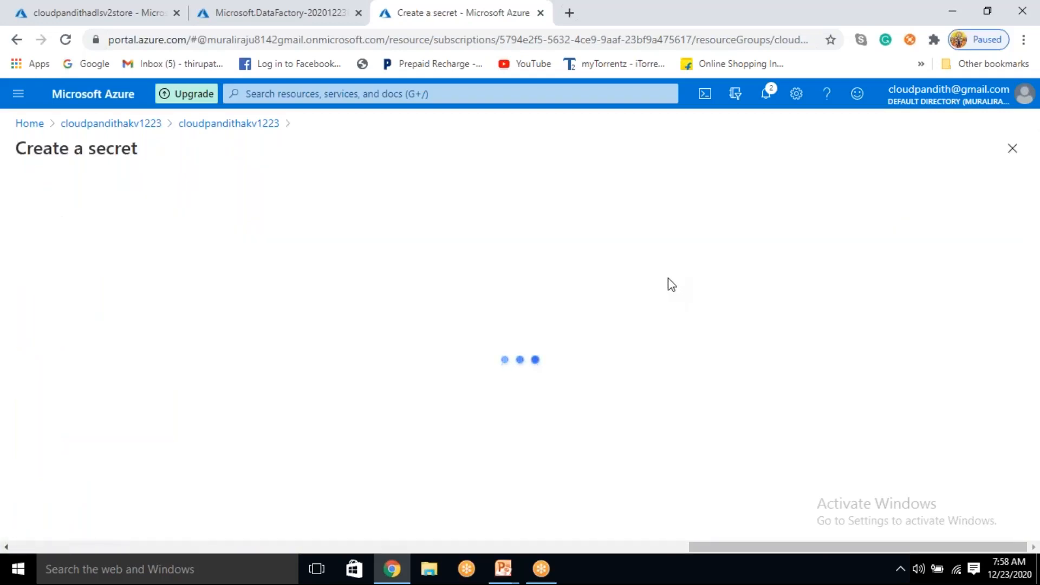
{"action": "left_click", "coordinate": [266, 245]}
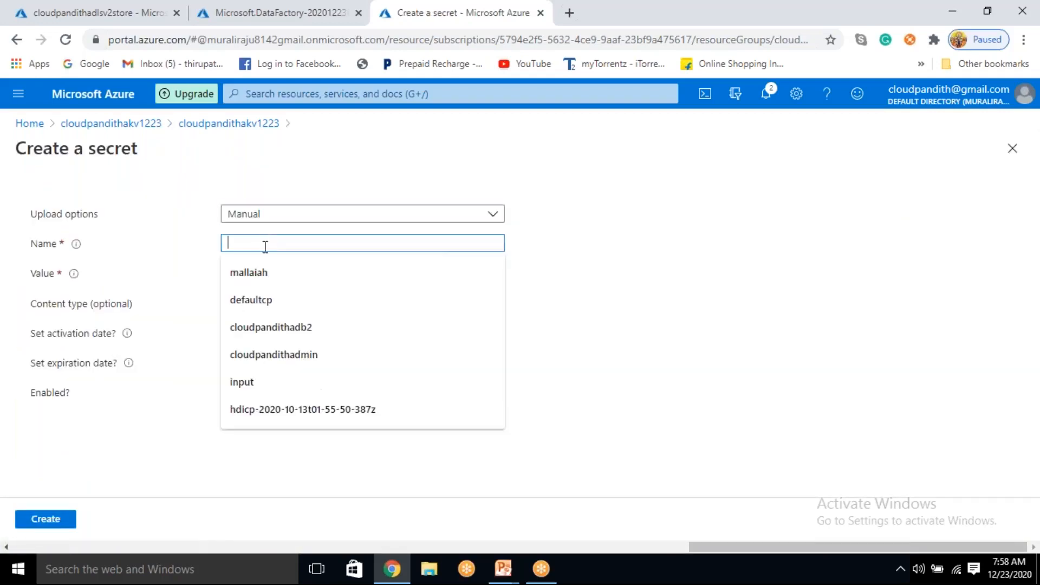
{"action": "type", "text": "adlskey"}
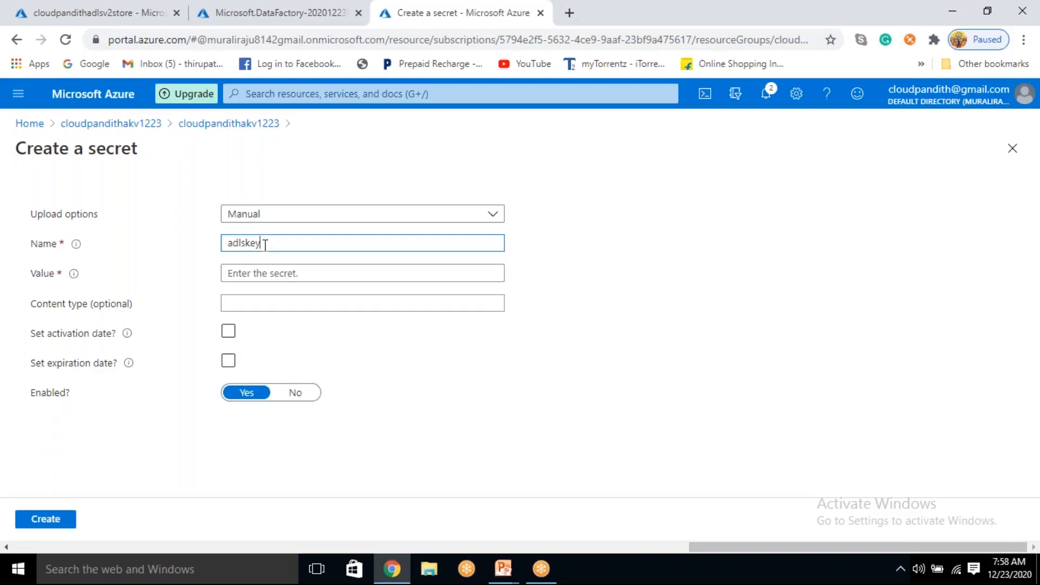
{"action": "left_click", "coordinate": [246, 273]}
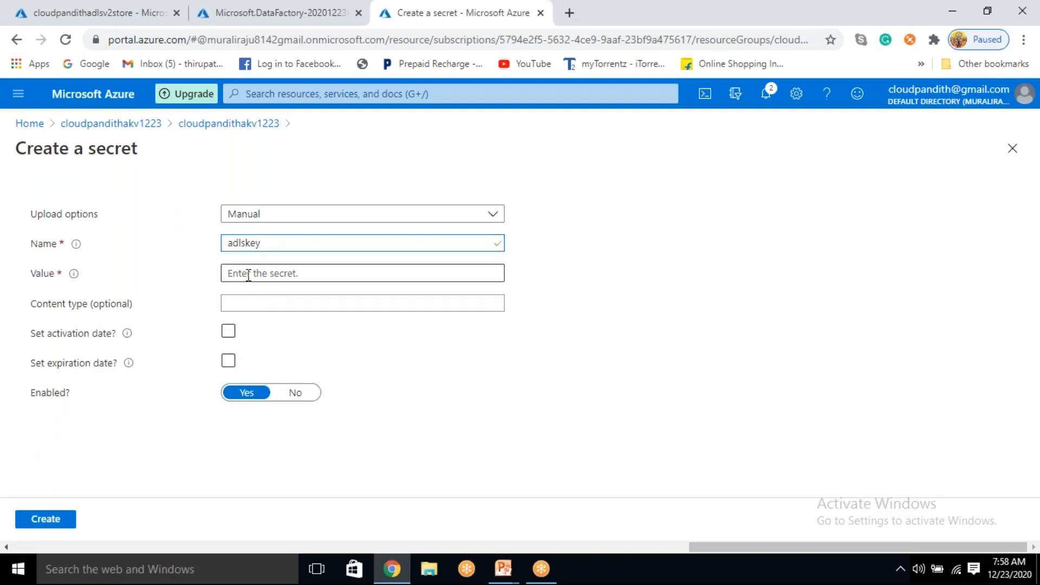
{"action": "key", "text": "ctrl+v"}
{"action": "left_click", "coordinate": [60, 520]}
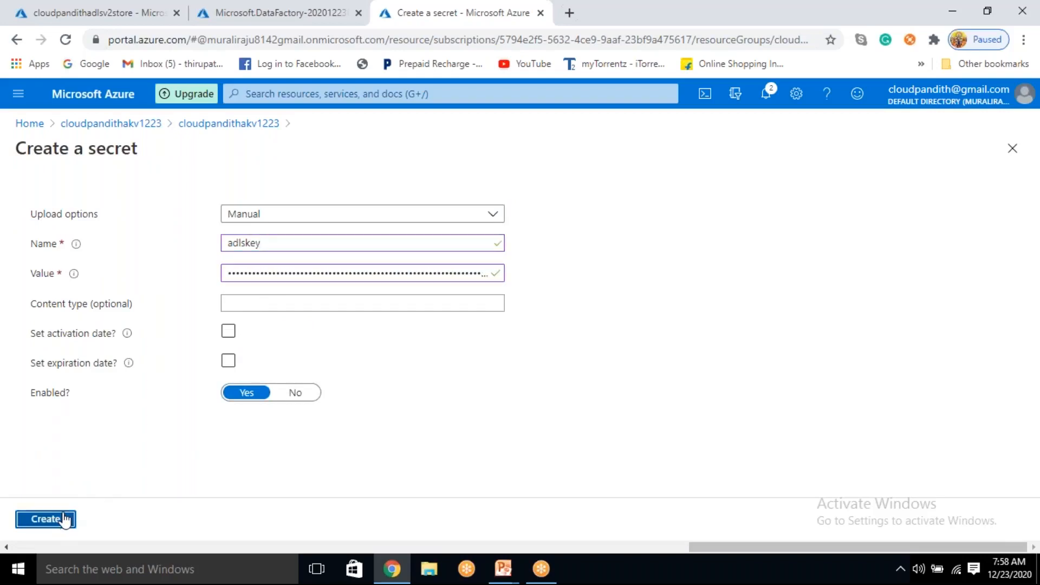
Step: Go to the deployed cloudpandithadfv21223 data factory and launch its authoring and monitoring workspace
{"action": "left_click", "coordinate": [250, 9]}
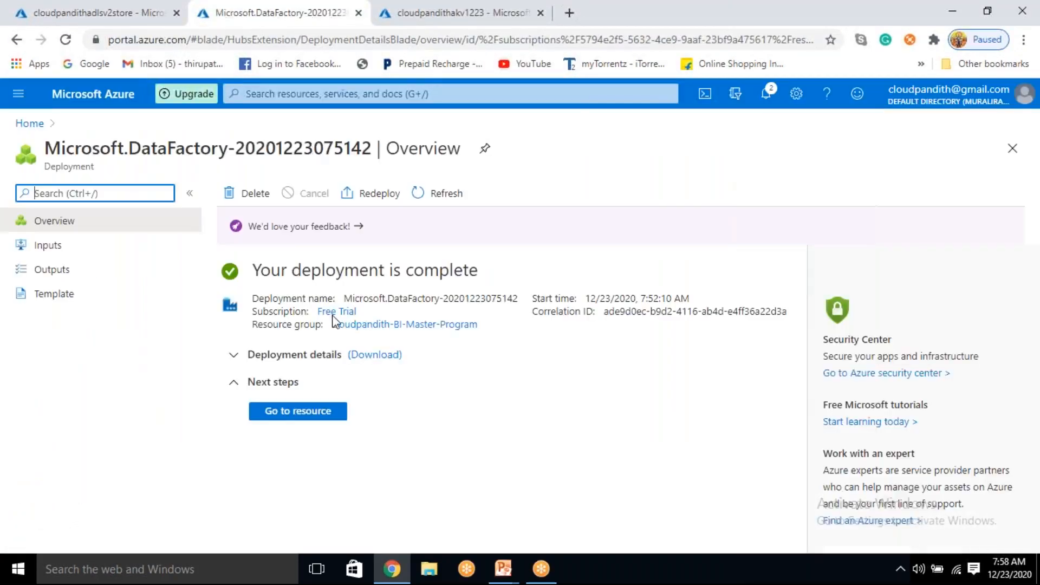
{"action": "left_click", "coordinate": [298, 410]}
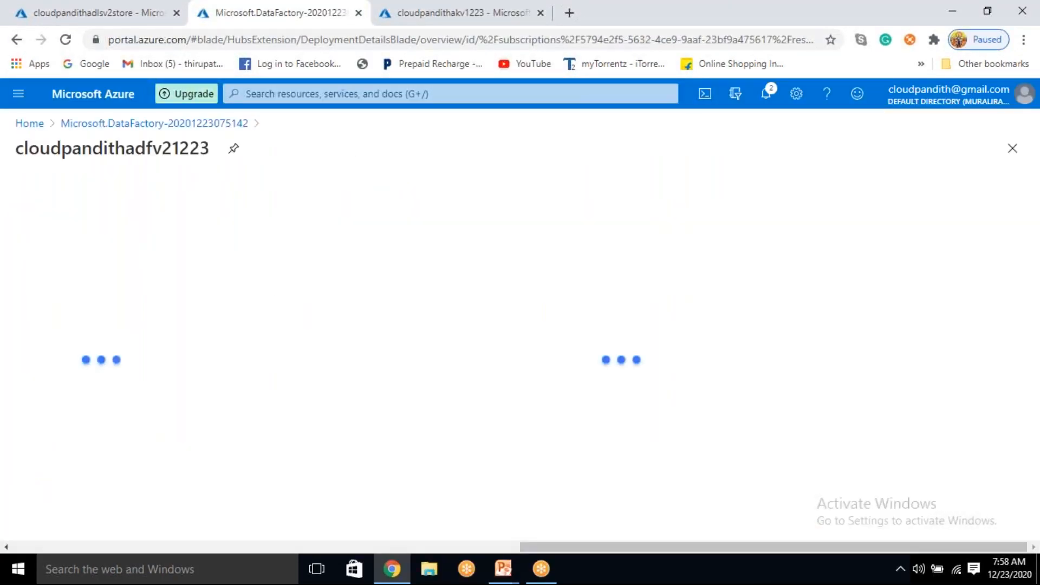
{"action": "scroll", "coordinate": [523, 345], "scroll_direction": "down", "scroll_amount": 1}
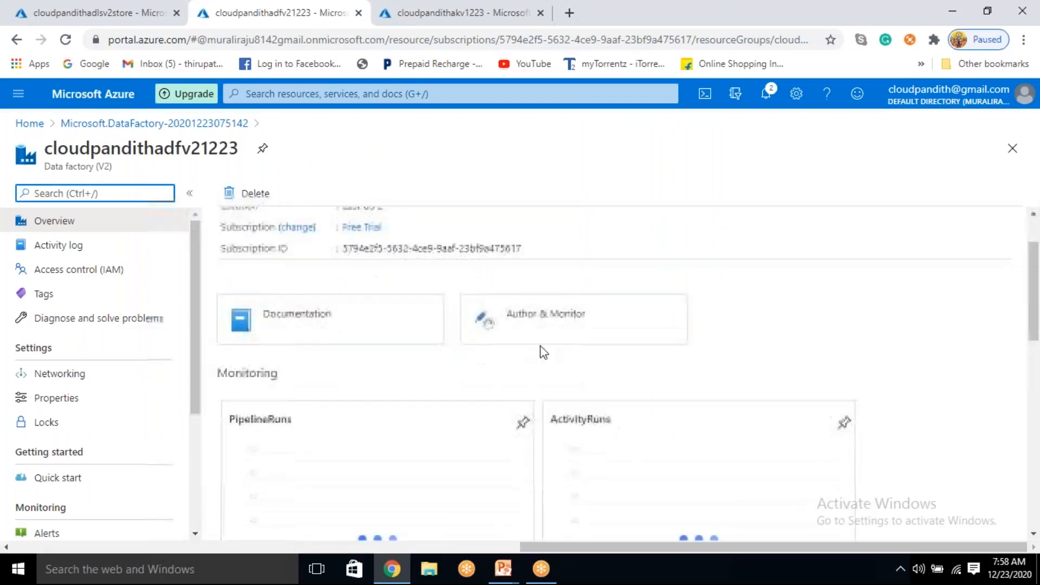
{"action": "left_click", "coordinate": [487, 321]}
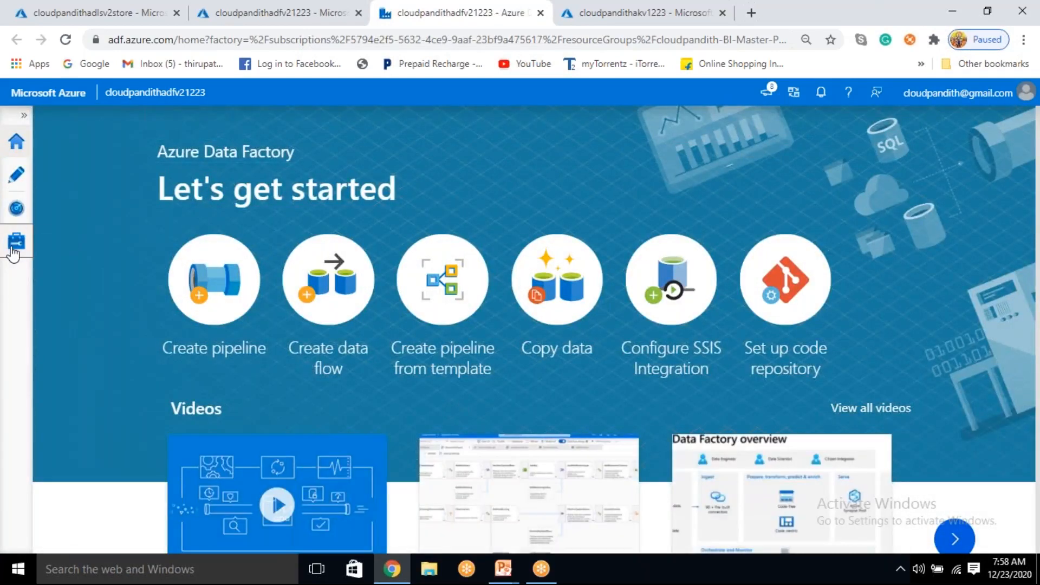
Step: Start a new Azure Data Lake Storage Gen2 linked service in the data factory and name it LS_ADLSGen2
{"action": "left_click", "coordinate": [13, 248]}
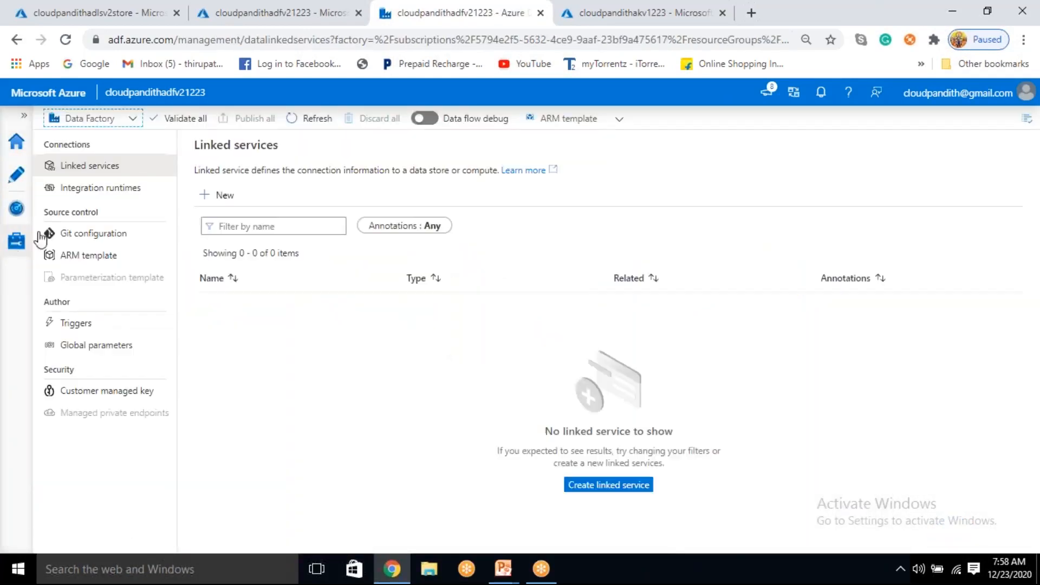
{"action": "left_click", "coordinate": [226, 199]}
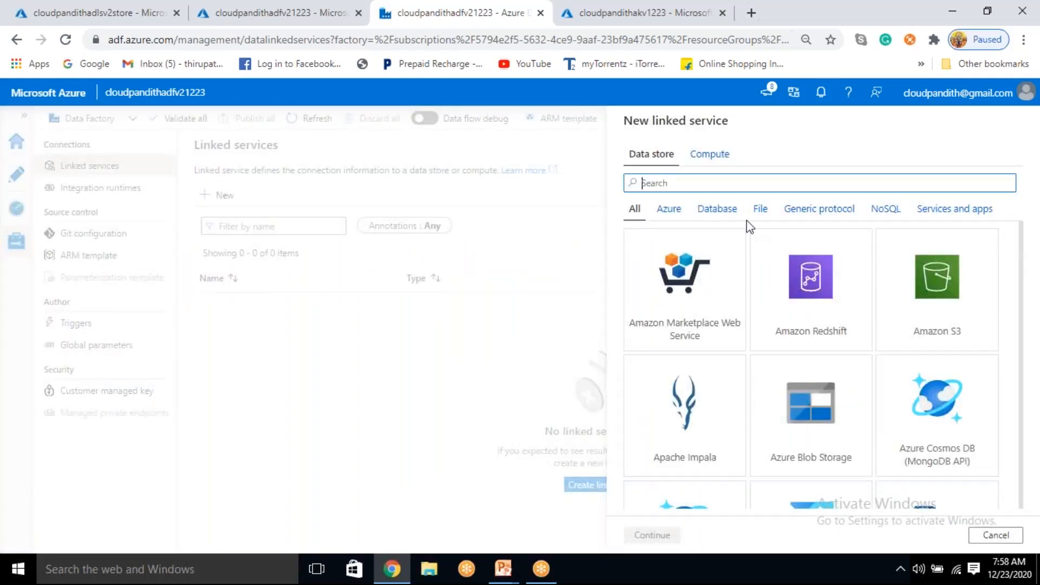
{"action": "type", "text": "gen"}
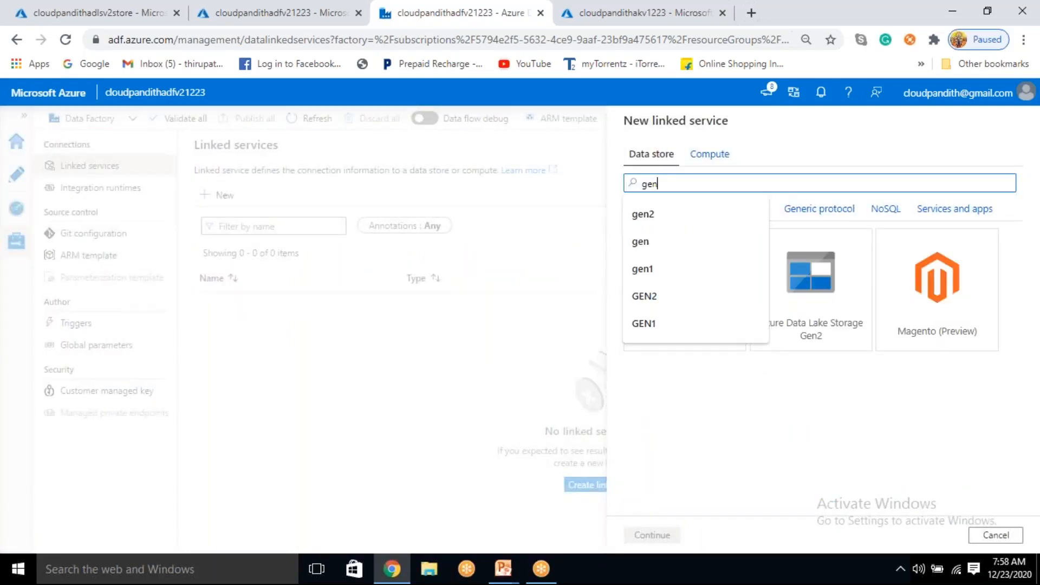
{"action": "left_click", "coordinate": [810, 317]}
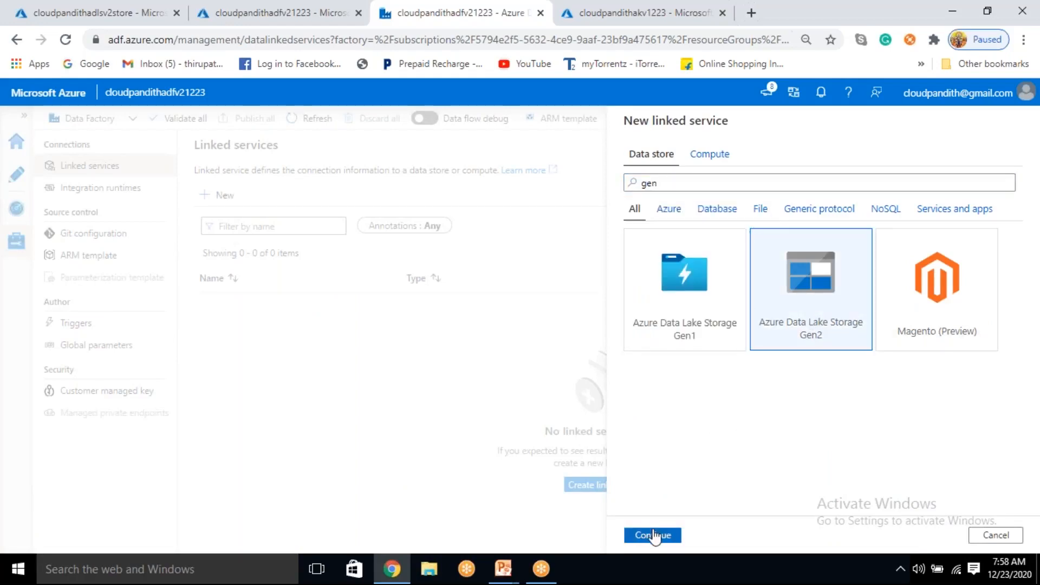
{"action": "left_click", "coordinate": [653, 535]}
{"action": "double_click", "coordinate": [694, 166]}
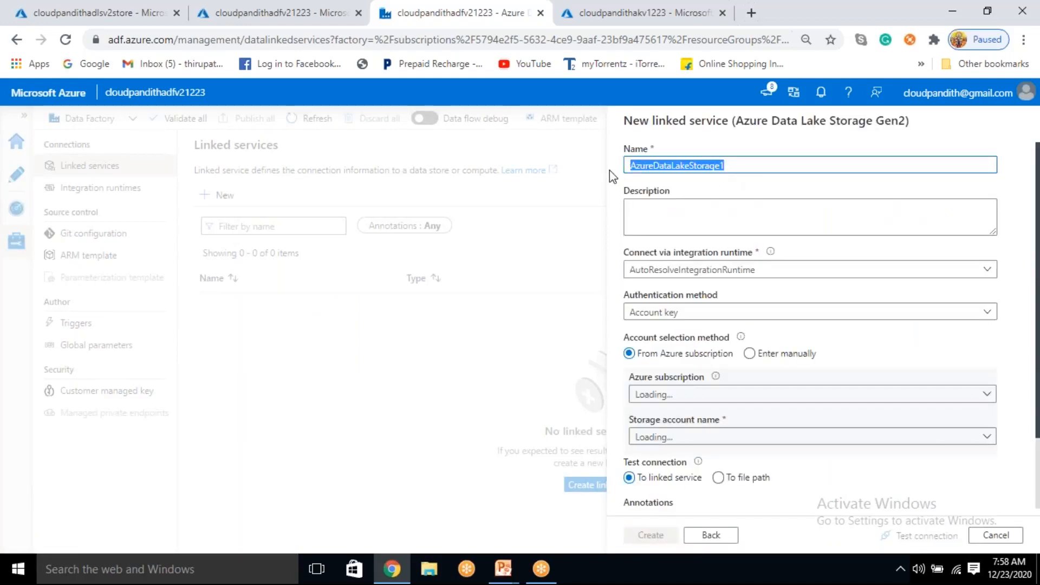
{"action": "type", "text": "LS_ADLSGen2"}
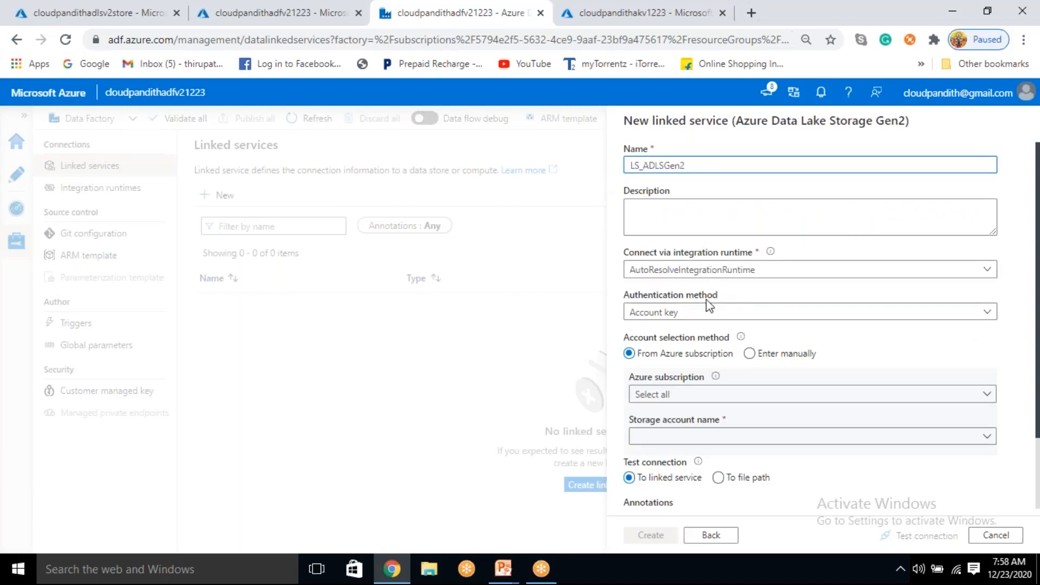
Step: Switch the account selection method to manual entry and have the storage key supplied from Azure Key Vault
{"action": "scroll", "coordinate": [706, 388], "scroll_direction": "down", "scroll_amount": 1}
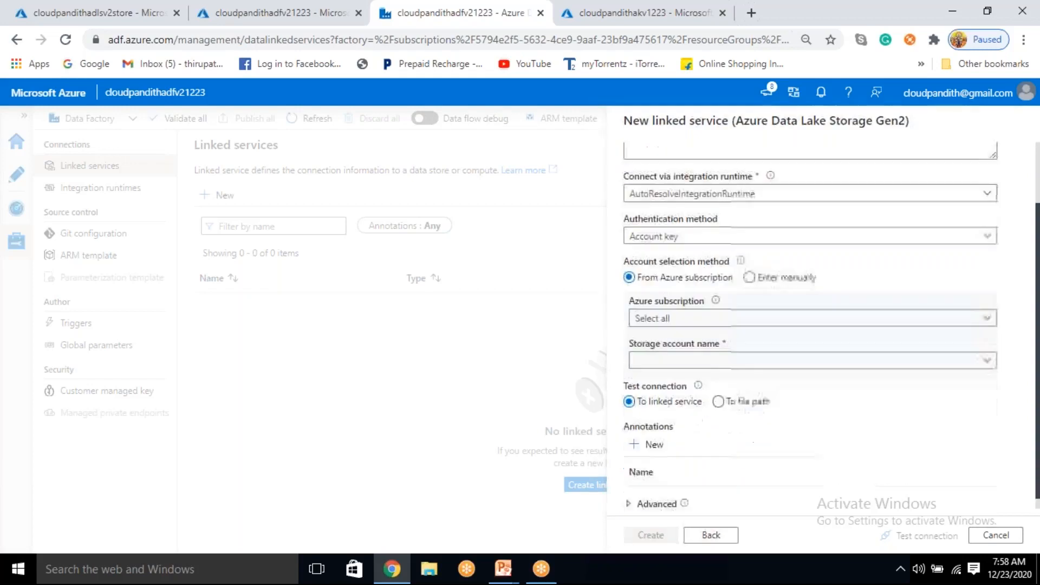
{"action": "left_click", "coordinate": [750, 278]}
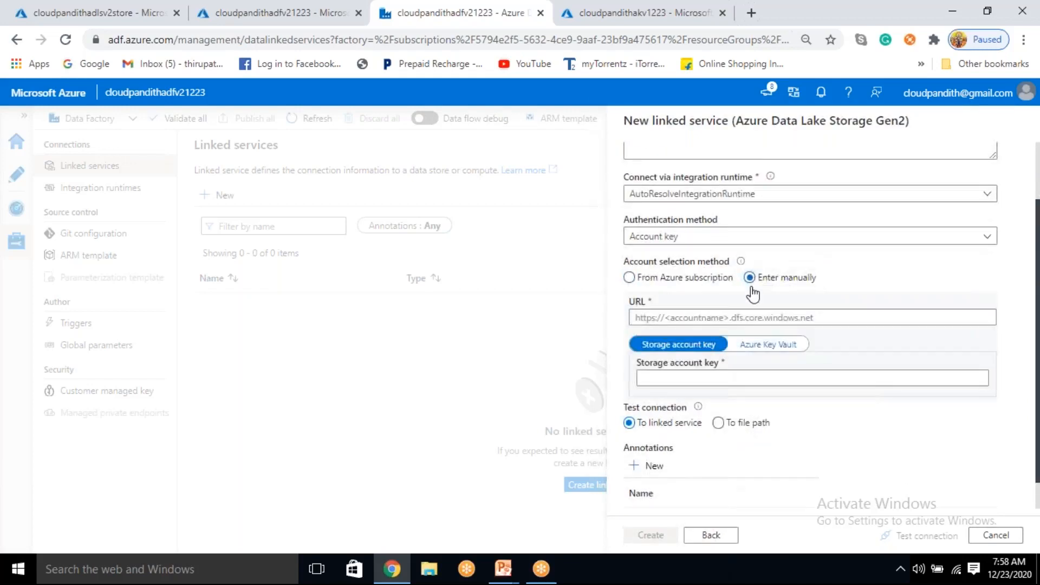
{"action": "left_click", "coordinate": [750, 350]}
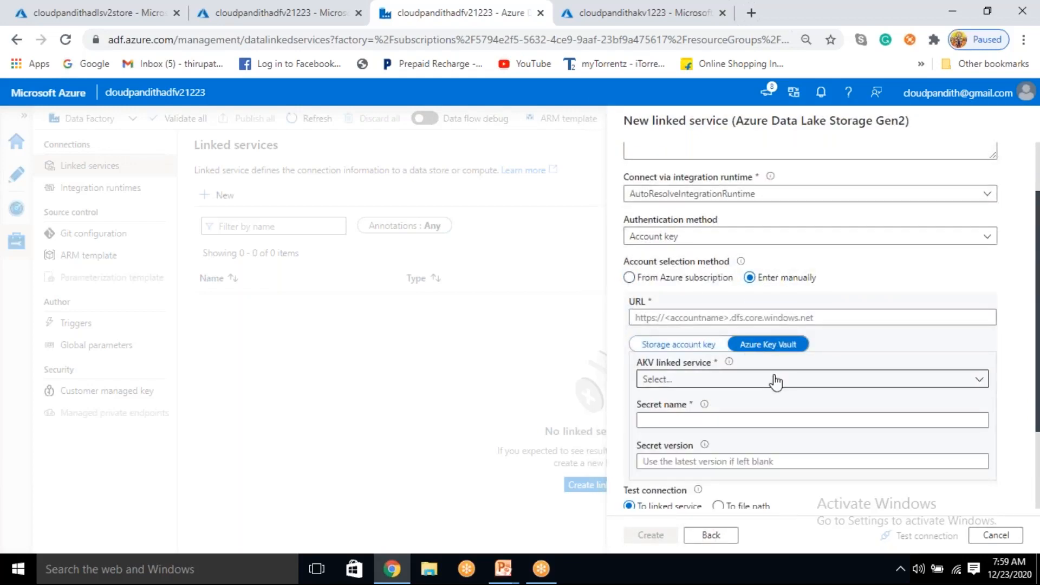
{"action": "left_click", "coordinate": [687, 421]}
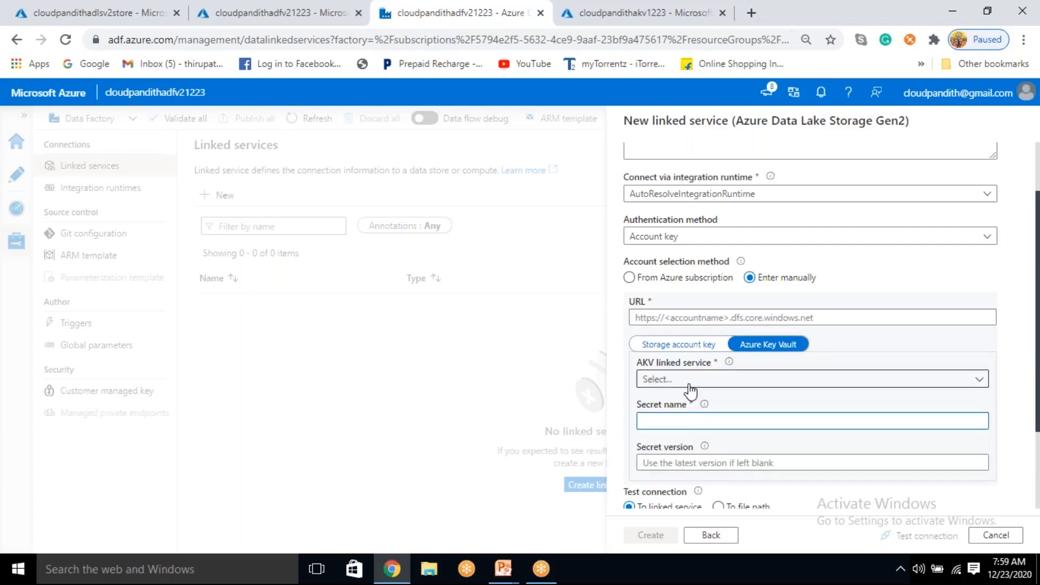
Step: Create a key vault linked service named LS_AKV, using the Free Trial subscription and the cloudpandithakv1223 vault
{"action": "left_click", "coordinate": [689, 390]}
{"action": "left_click", "coordinate": [681, 440]}
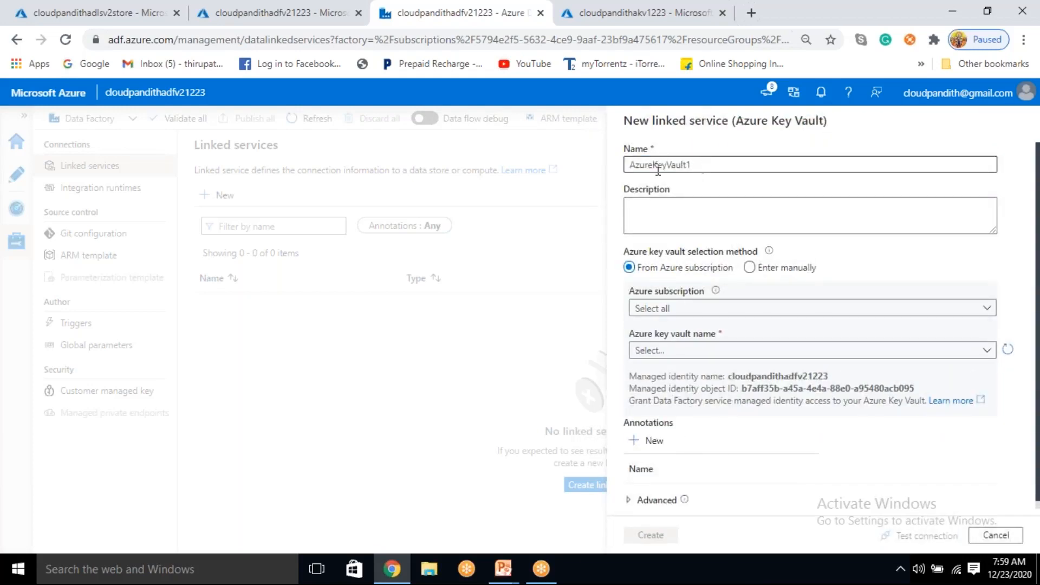
{"action": "double_click", "coordinate": [658, 166]}
{"action": "key", "text": "BackSpace"}
{"action": "type", "text": "LS_AKV"}
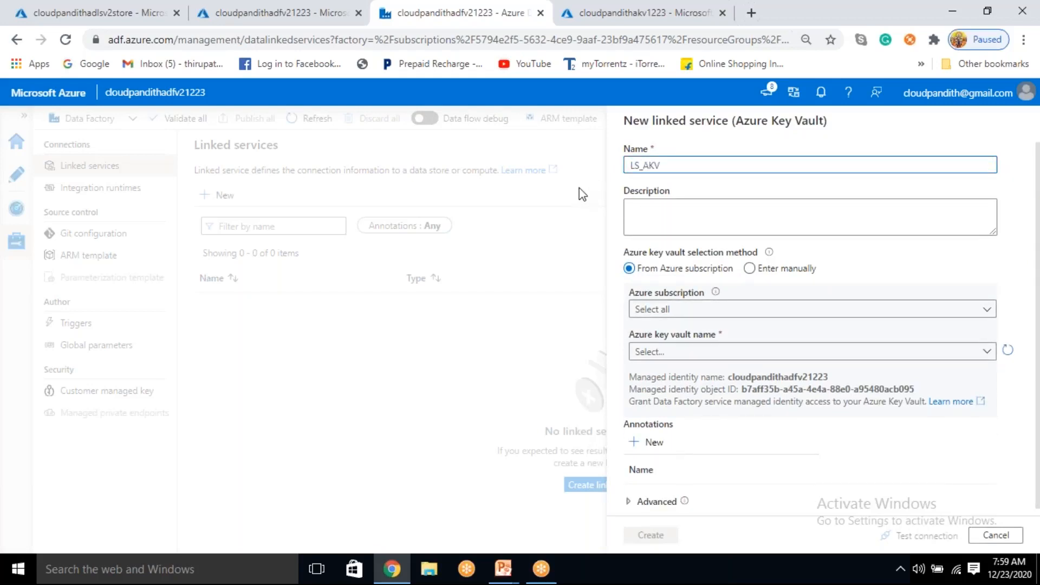
{"action": "left_click", "coordinate": [688, 308]}
{"action": "left_click", "coordinate": [685, 351]}
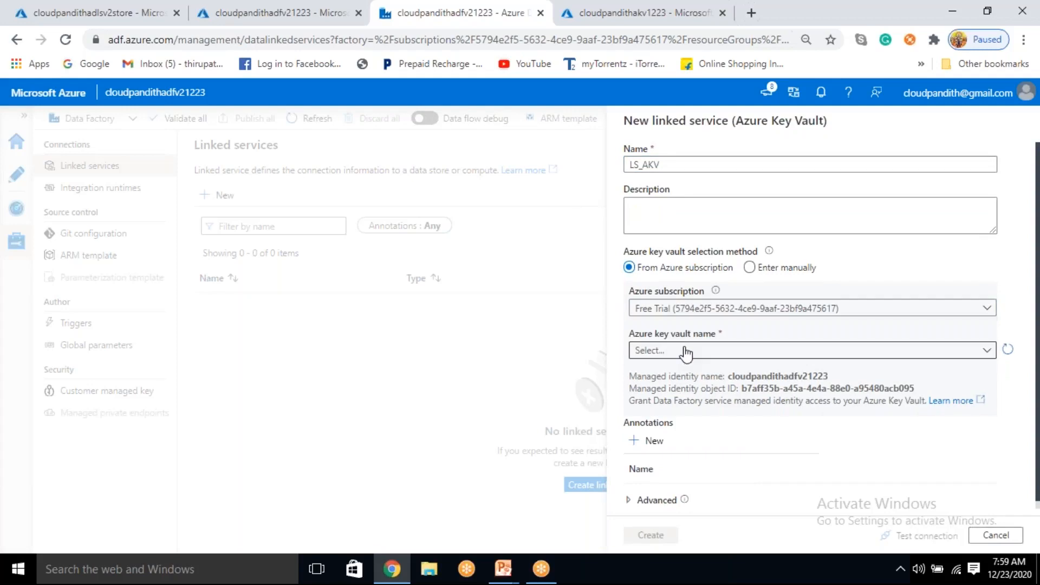
{"action": "left_click", "coordinate": [685, 351]}
{"action": "left_click", "coordinate": [682, 413]}
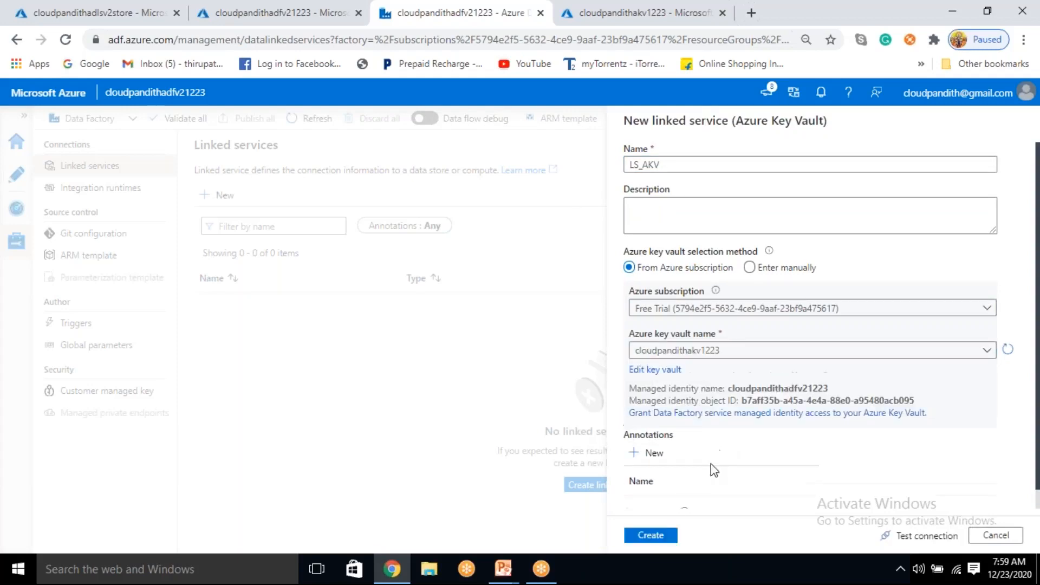
{"action": "left_click", "coordinate": [657, 535]}
Step: Copy the secret's name from the cloudpandithakv1223 secrets list and enter adlskey as the linked service's secret name
{"action": "left_click", "coordinate": [692, 420]}
{"action": "left_click", "coordinate": [611, 16]}
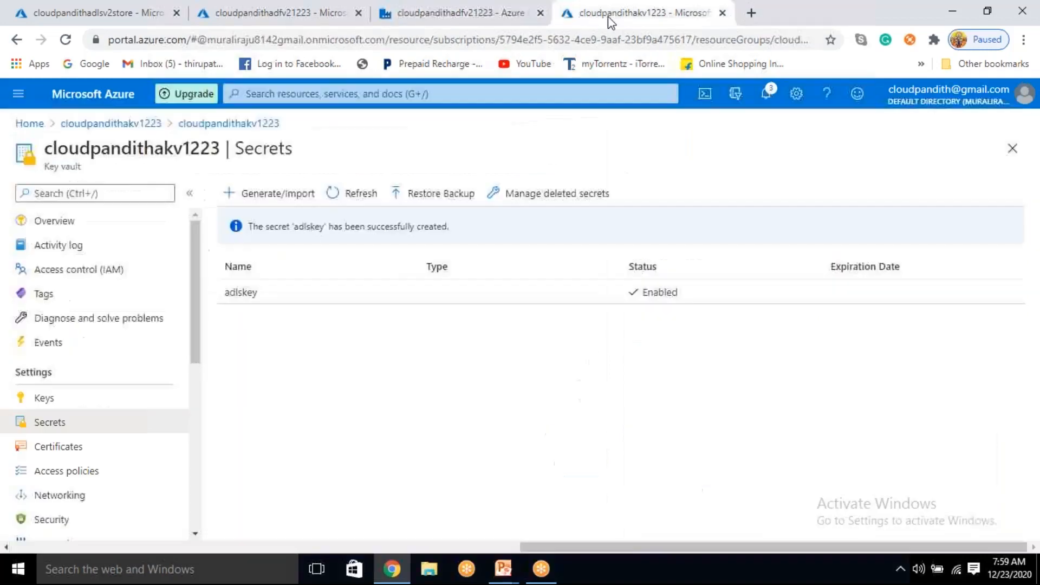
{"action": "left_click_drag", "start_coordinate": [295, 291], "coordinate": [208, 301]}
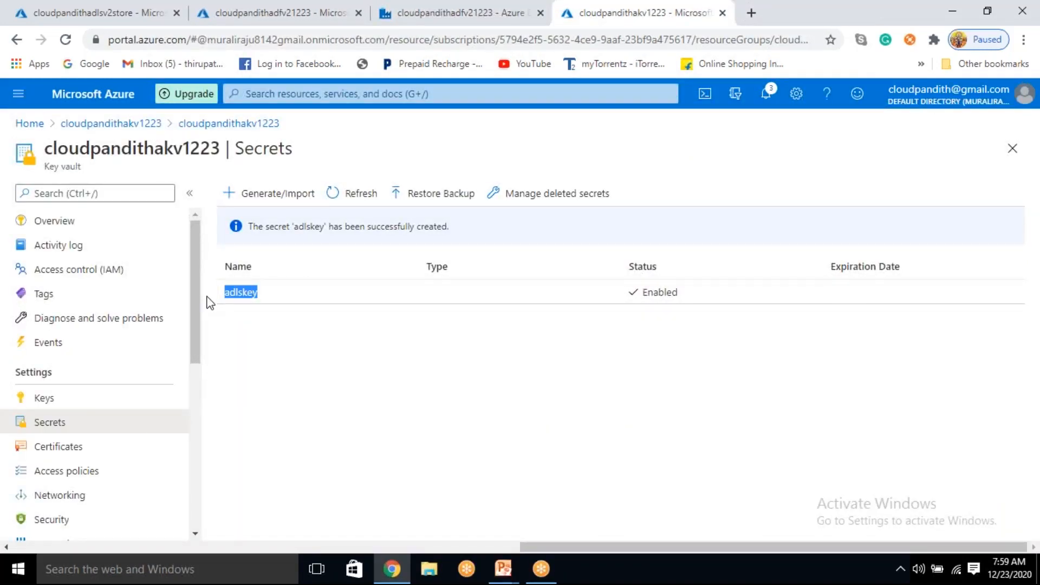
{"action": "left_click", "coordinate": [460, 12]}
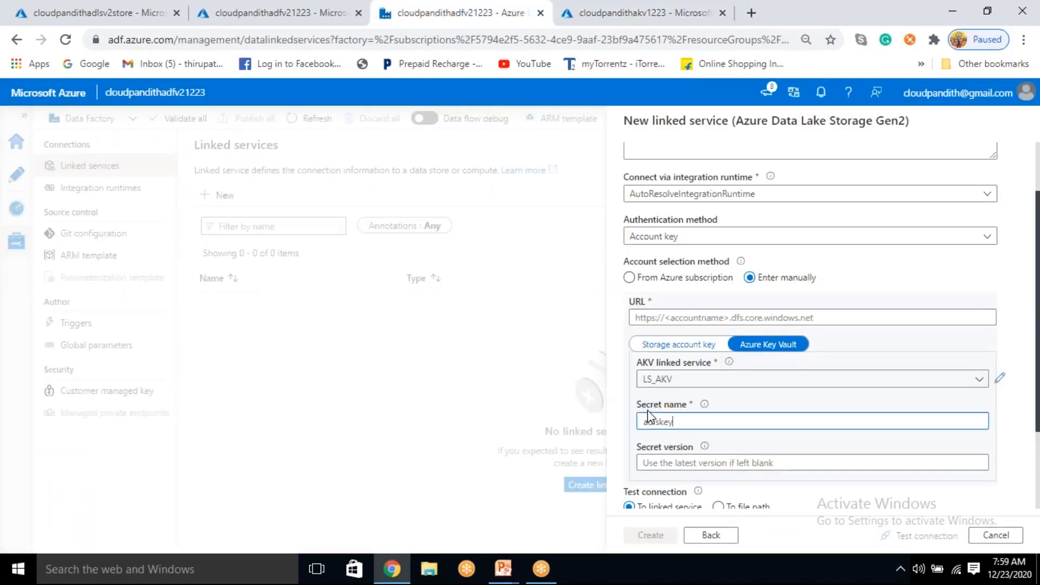
{"action": "left_click", "coordinate": [711, 317]}
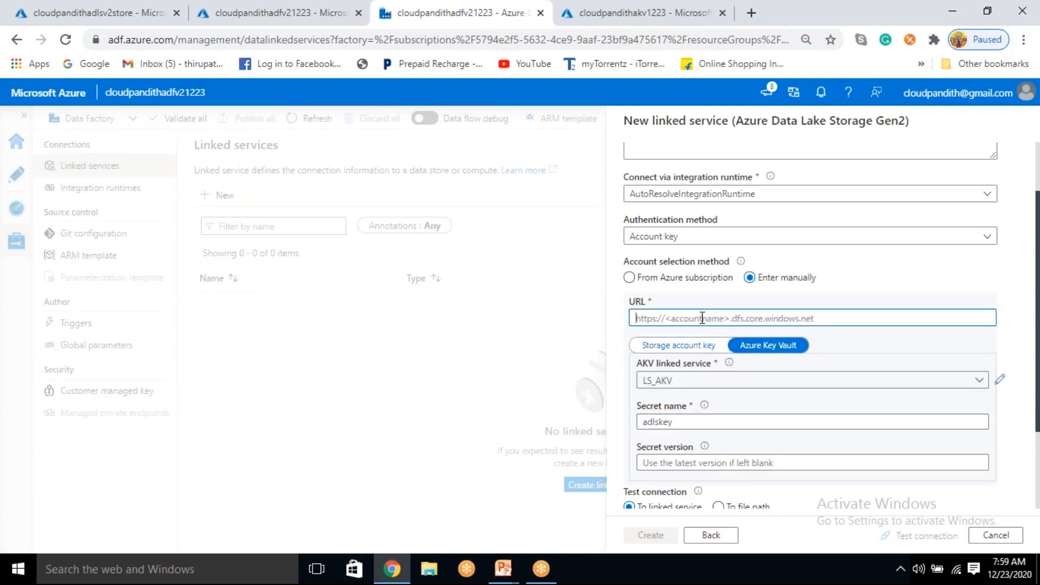
{"action": "left_click", "coordinate": [34, 11]}
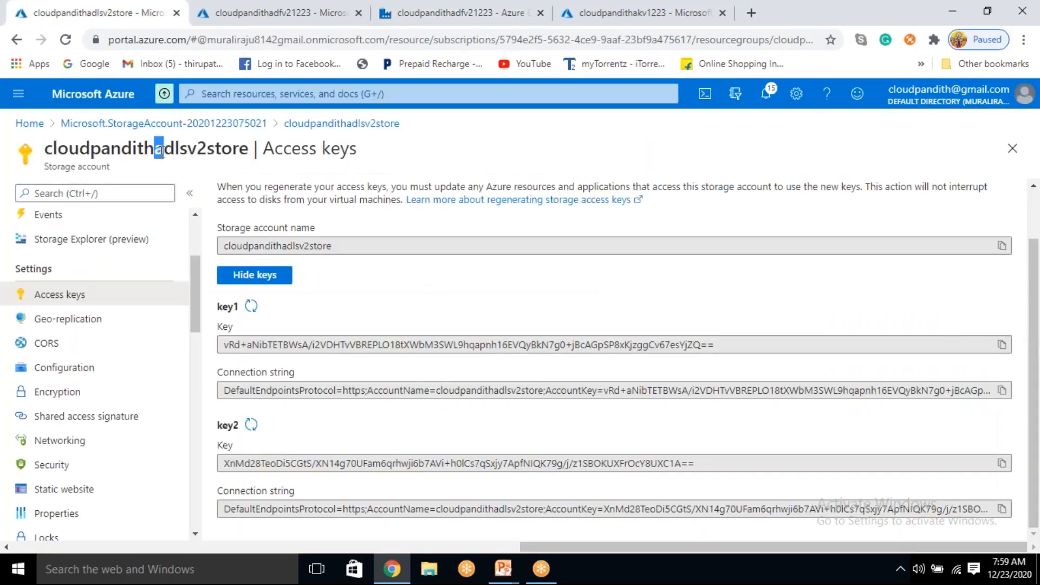
{"action": "left_click_drag", "start_coordinate": [143, 156], "coordinate": [141, 157]}
{"action": "left_click_drag", "start_coordinate": [244, 146], "coordinate": [36, 158]}
{"action": "left_click_drag", "start_coordinate": [342, 246], "coordinate": [225, 244]}
{"action": "key", "text": "ctrl+c"}
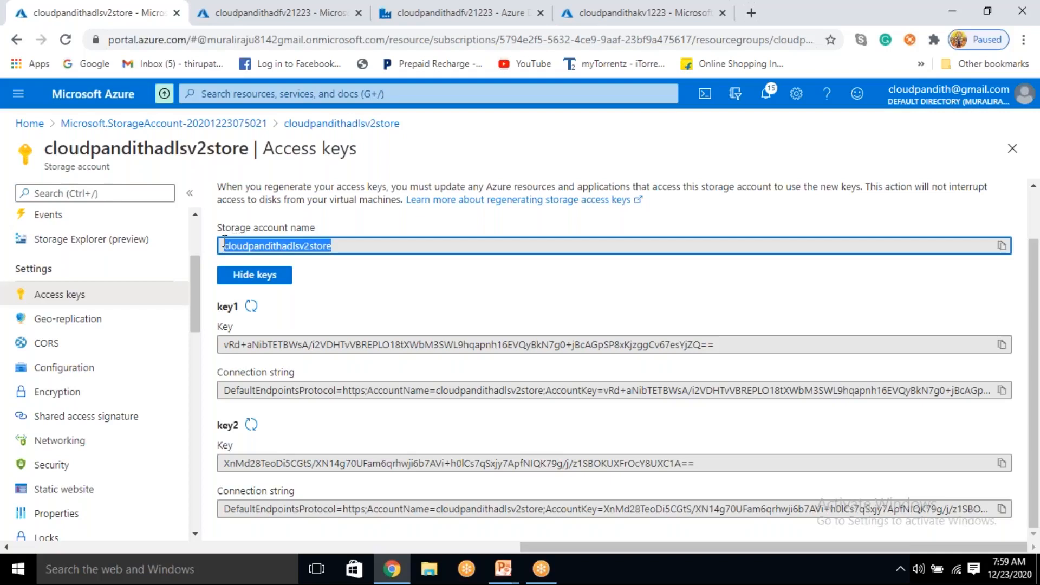
{"action": "left_click", "coordinate": [494, 12]}
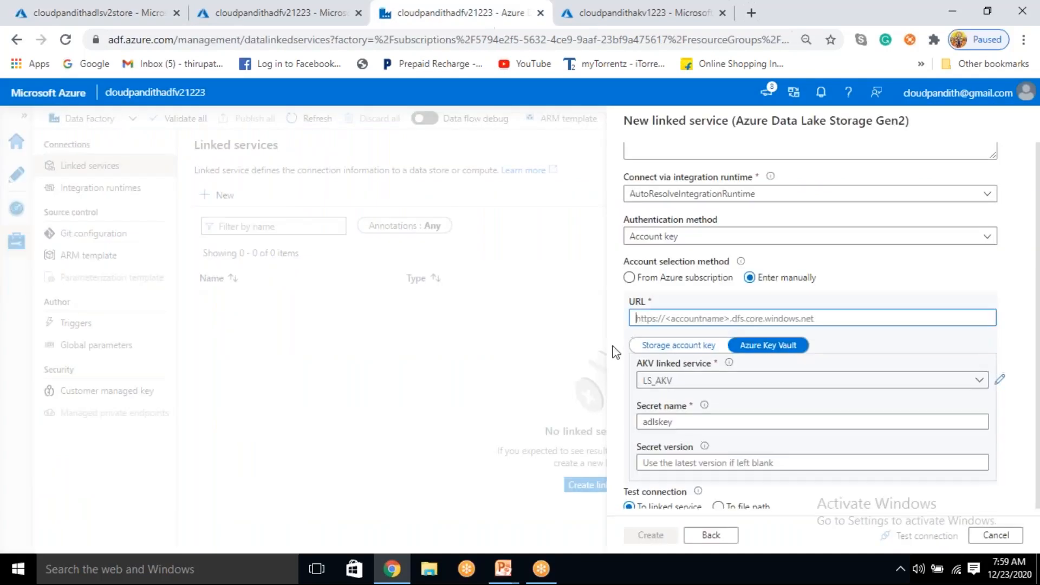
{"action": "type", "text": "http"}
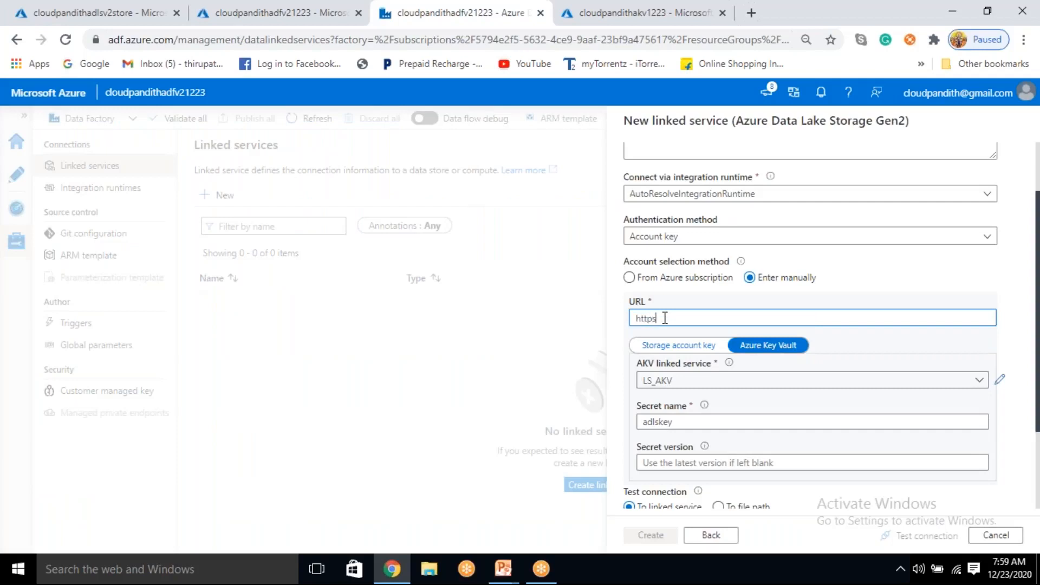
{"action": "type", "text": "s://"}
{"action": "key", "text": "ctrl+v"}
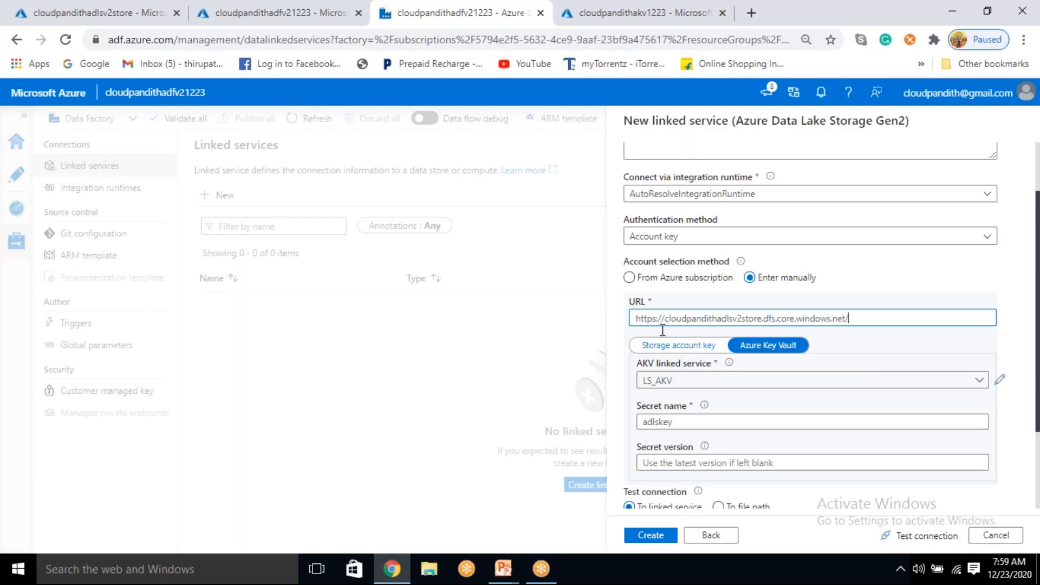
Step: Test the Data Lake Storage Gen2 connection and create the LS_ADLSGen2 linked service
{"action": "left_click", "coordinate": [927, 535]}
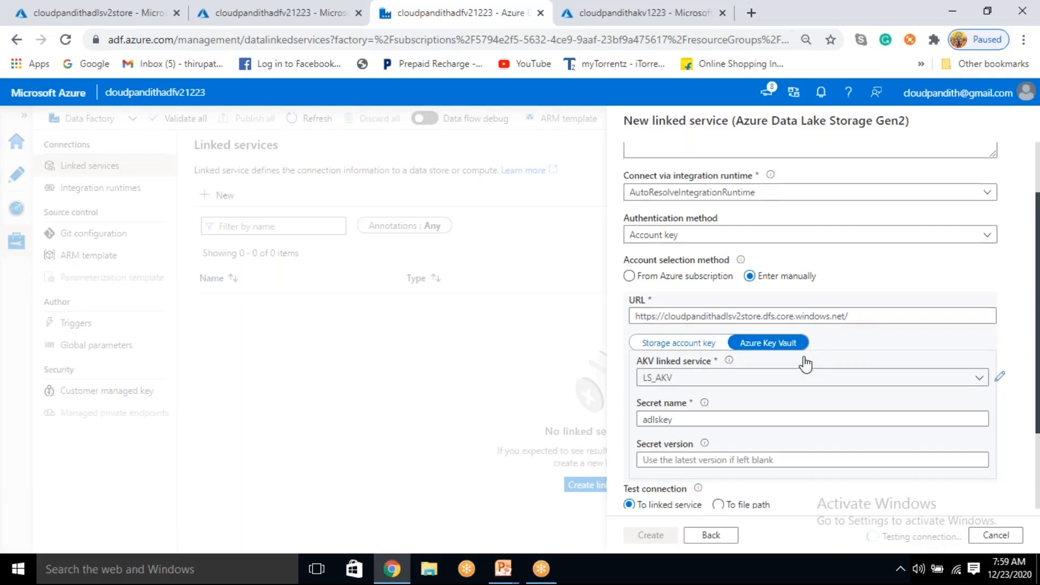
{"action": "scroll", "coordinate": [806, 362], "scroll_direction": "down", "scroll_amount": 1}
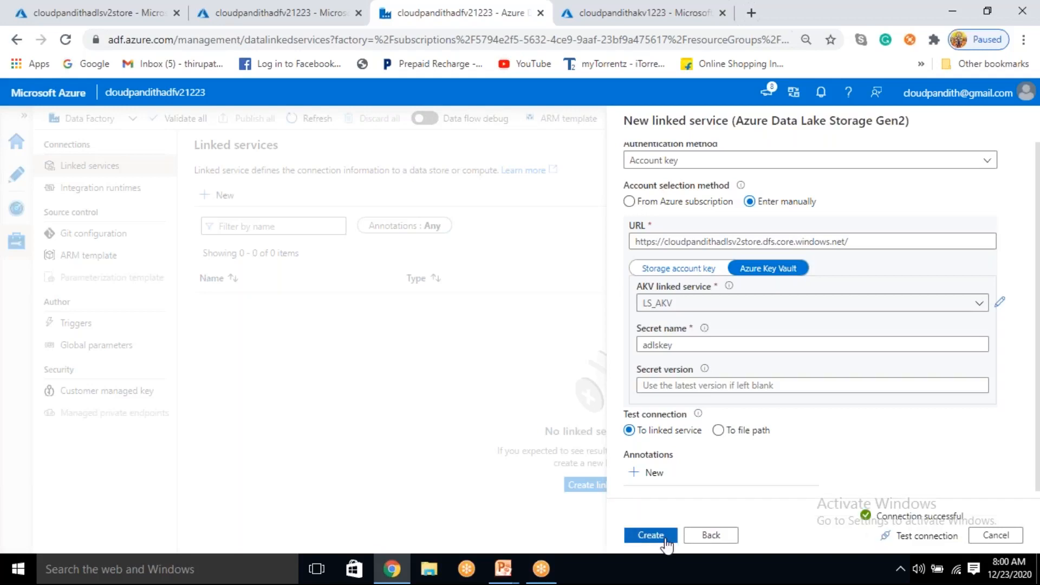
{"action": "left_click", "coordinate": [666, 541]}
Step: Publish the pending LS_AKV and LS_ADLSGen2 linked services to the live environment
{"action": "left_click", "coordinate": [269, 120]}
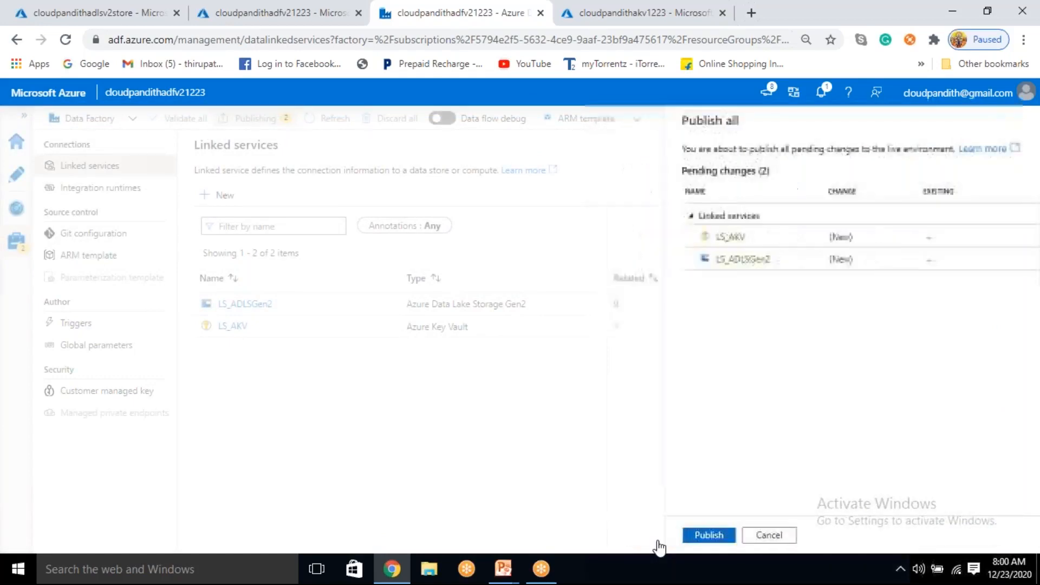
{"action": "left_click", "coordinate": [657, 539]}
Step: Start a new dataset in the authoring workspace, using Azure Data Lake Storage Gen2 as the store and delimited text as the format
{"action": "left_click", "coordinate": [17, 173]}
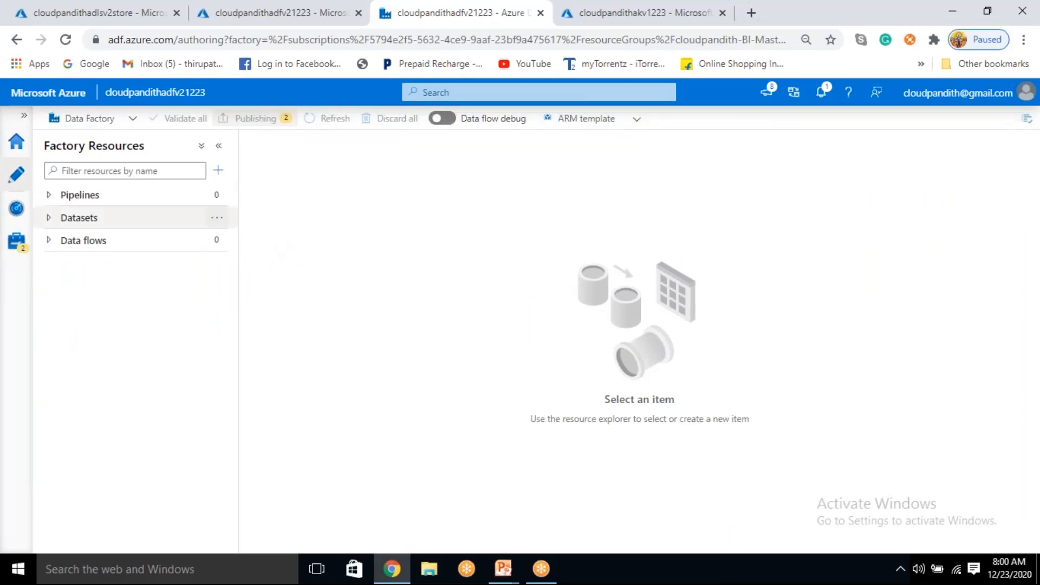
{"action": "left_click", "coordinate": [217, 217]}
{"action": "left_click", "coordinate": [273, 238]}
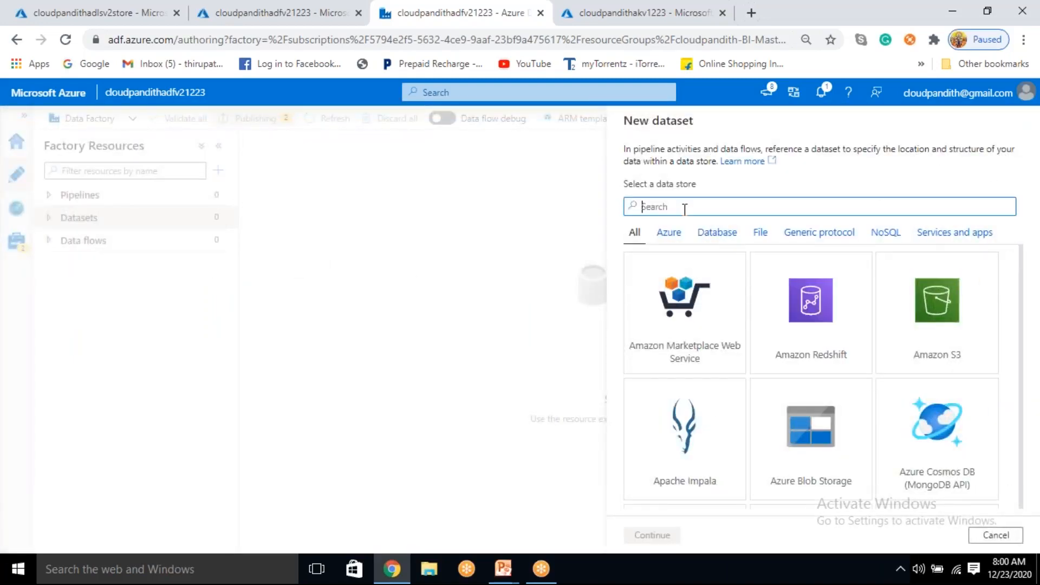
{"action": "type", "text": "gen2"}
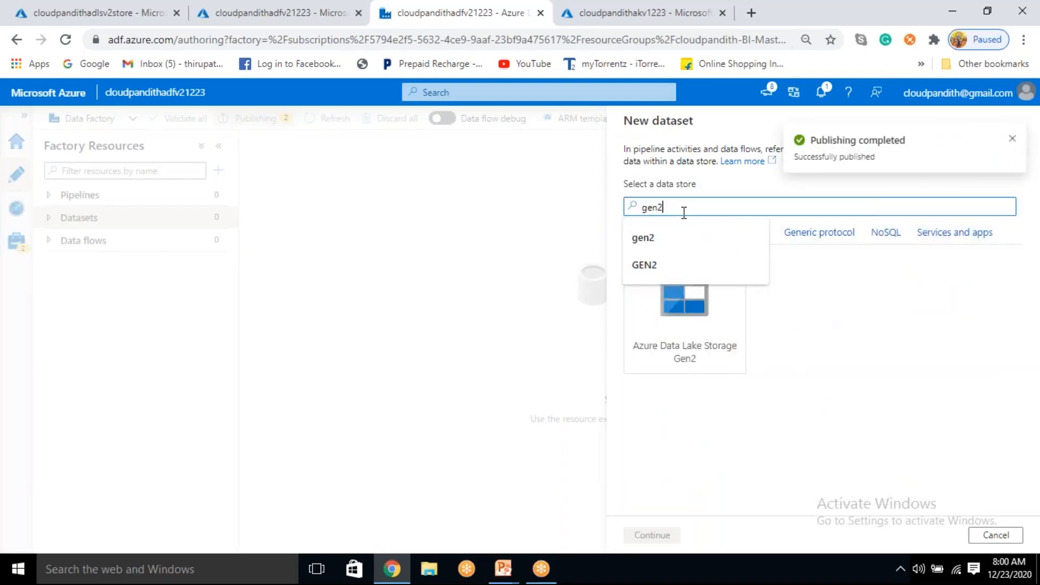
{"action": "left_click", "coordinate": [685, 325]}
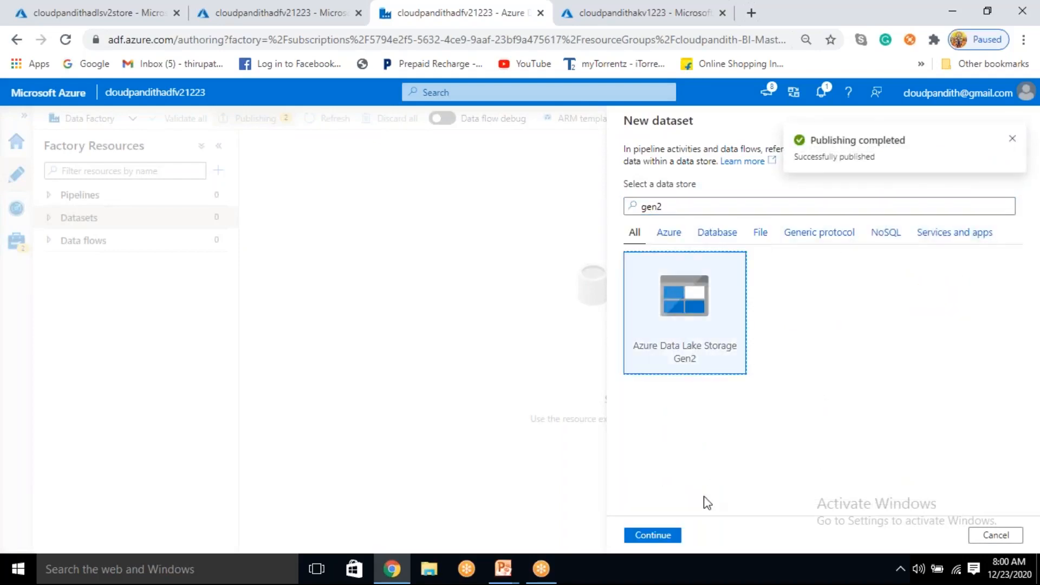
{"action": "left_click", "coordinate": [666, 541]}
{"action": "left_click", "coordinate": [919, 281]}
{"action": "left_click", "coordinate": [650, 536]}
Step: Name the dataset DS_ADLS_Cust, connect it to LS_ADLSGen2 and treat the first row as header
{"action": "left_click_drag", "start_coordinate": [720, 160], "coordinate": [571, 189]}
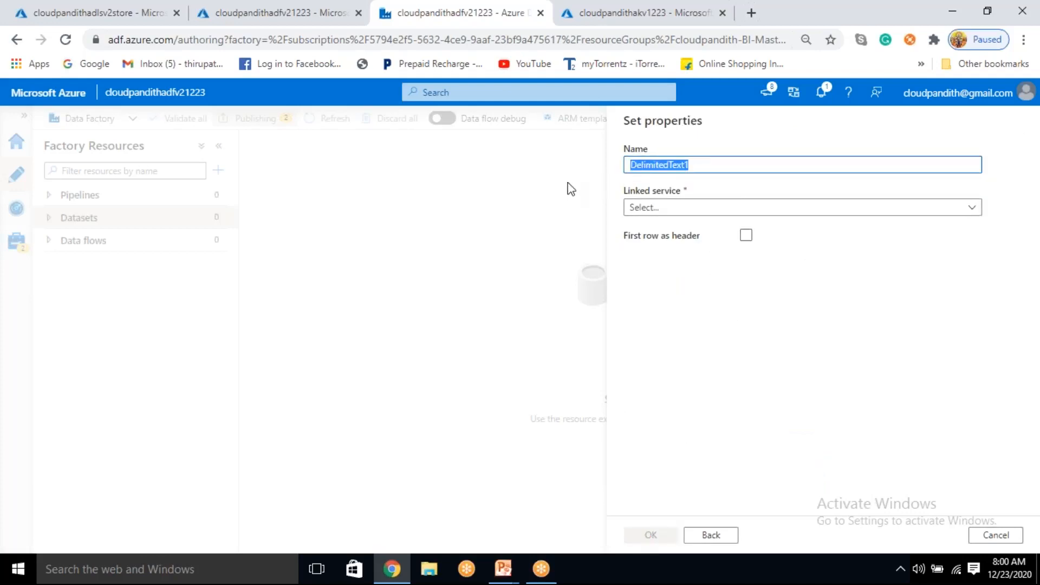
{"action": "type", "text": "DS_ADLS_Cust"}
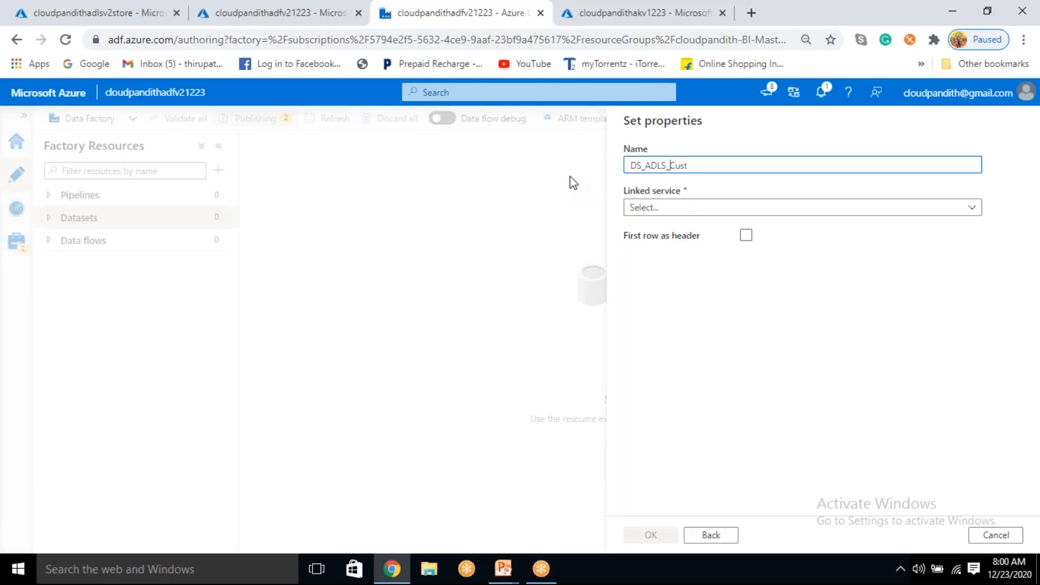
{"action": "left_click", "coordinate": [689, 210]}
{"action": "left_click", "coordinate": [677, 295]}
{"action": "left_click", "coordinate": [745, 273]}
Step: Set the dataset's file path to customers.csv in the cust container by browsing the storage
{"action": "left_click", "coordinate": [990, 247]}
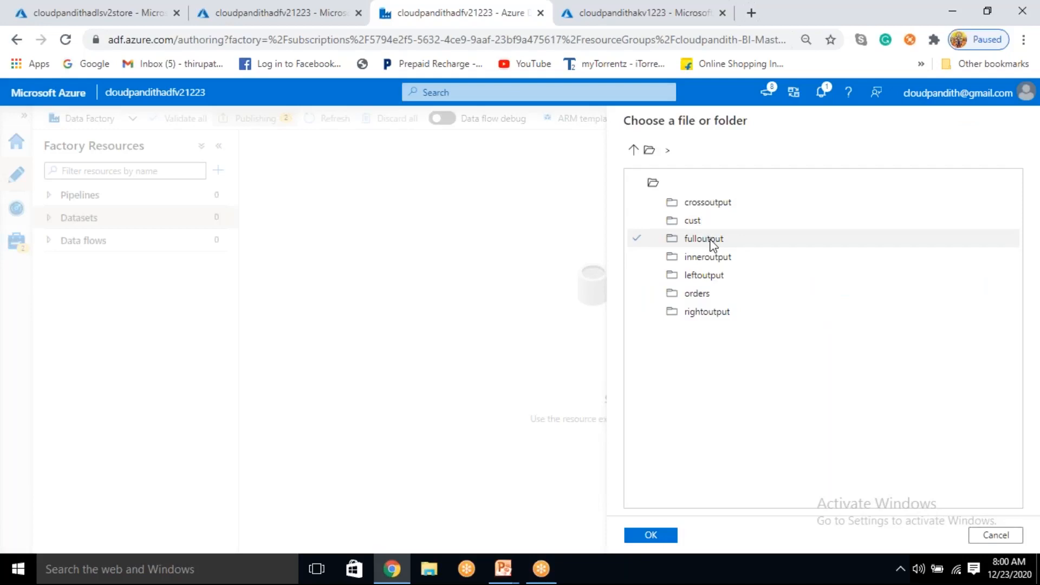
{"action": "double_click", "coordinate": [718, 220]}
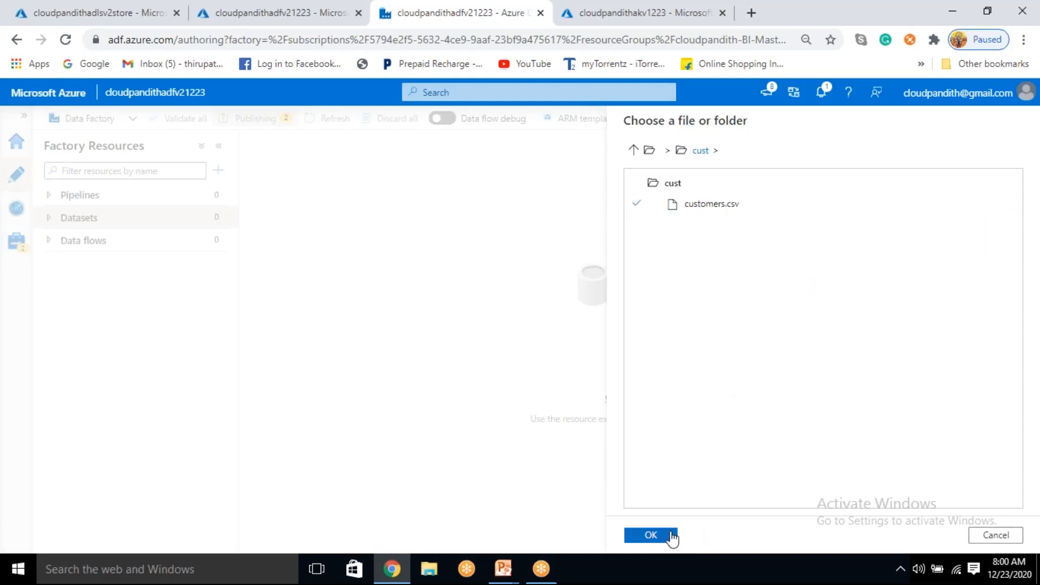
{"action": "left_click", "coordinate": [668, 536]}
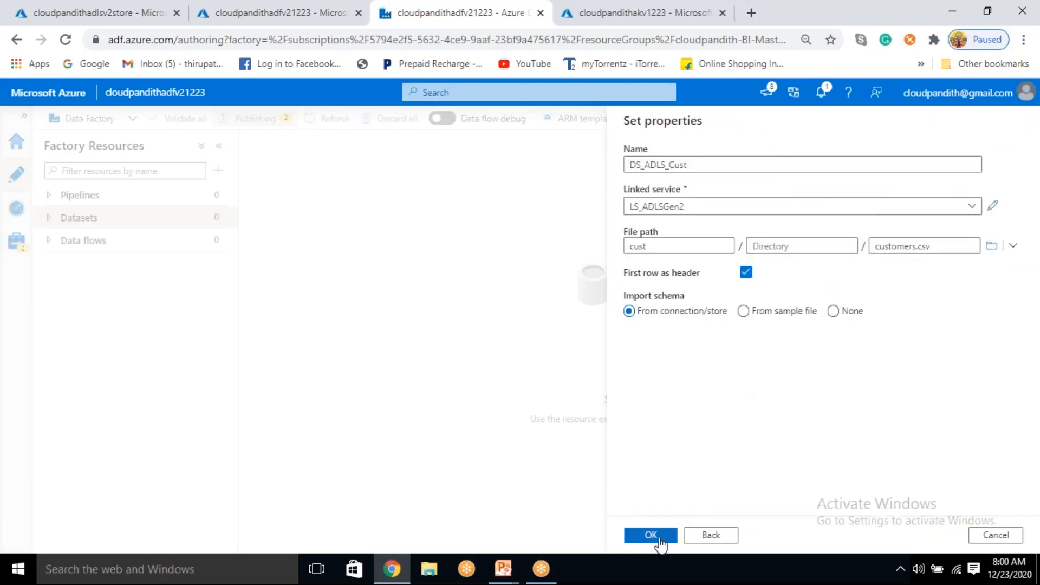
Step: Finish creating the customers dataset and start another dataset using Azure Data Lake Storage Gen2 as the store and DelimitedText as the format
{"action": "left_click", "coordinate": [659, 537]}
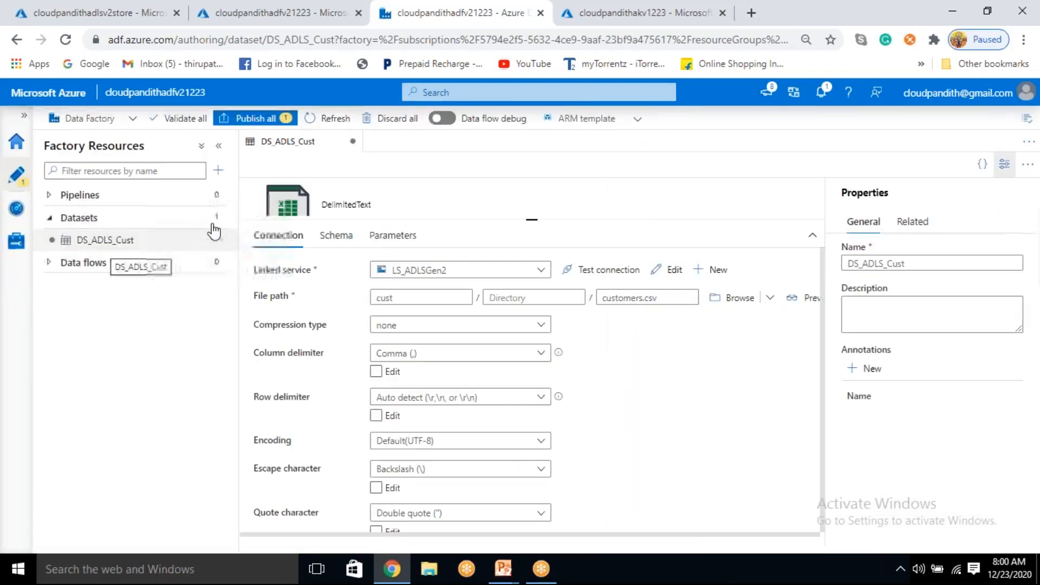
{"action": "left_click", "coordinate": [216, 217]}
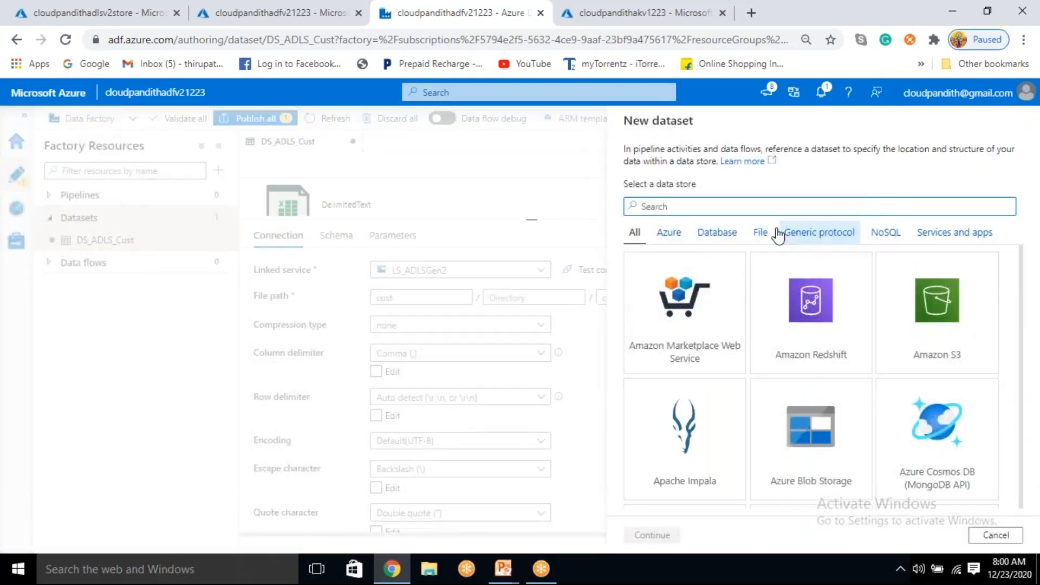
{"action": "type", "text": "gen2"}
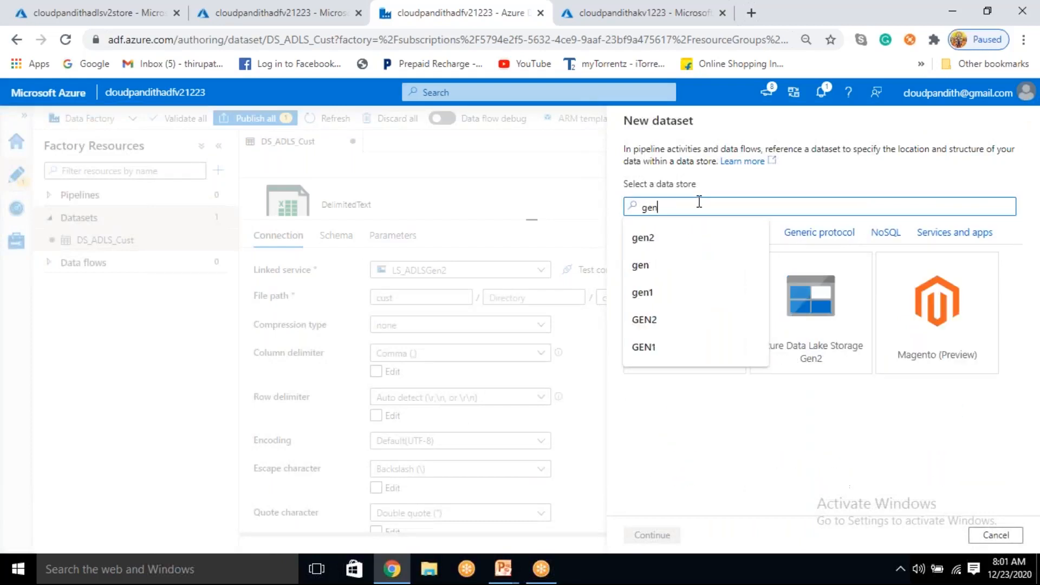
{"action": "left_click", "coordinate": [683, 333]}
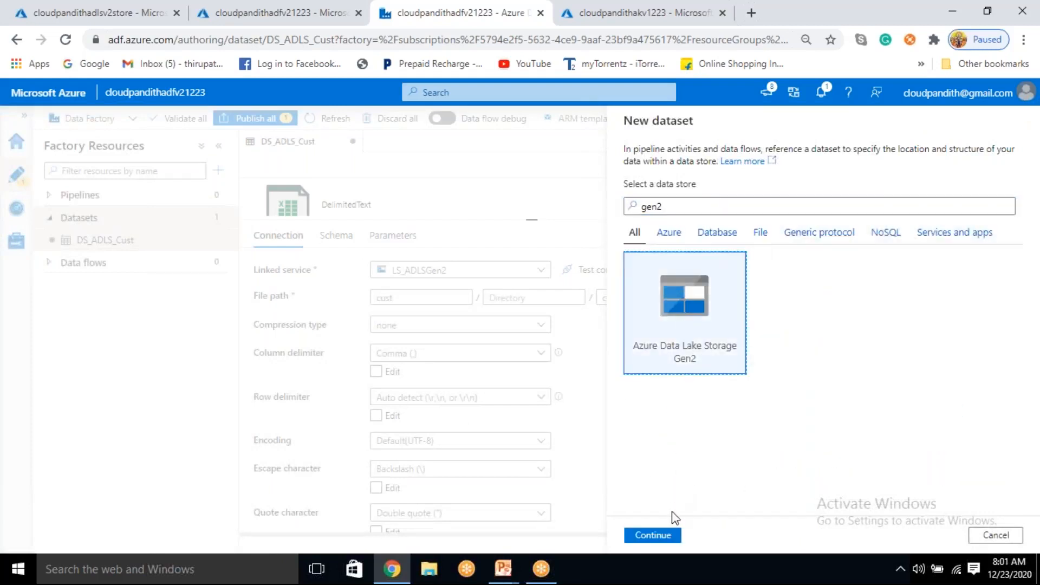
{"action": "left_click", "coordinate": [657, 536]}
{"action": "left_click", "coordinate": [905, 232]}
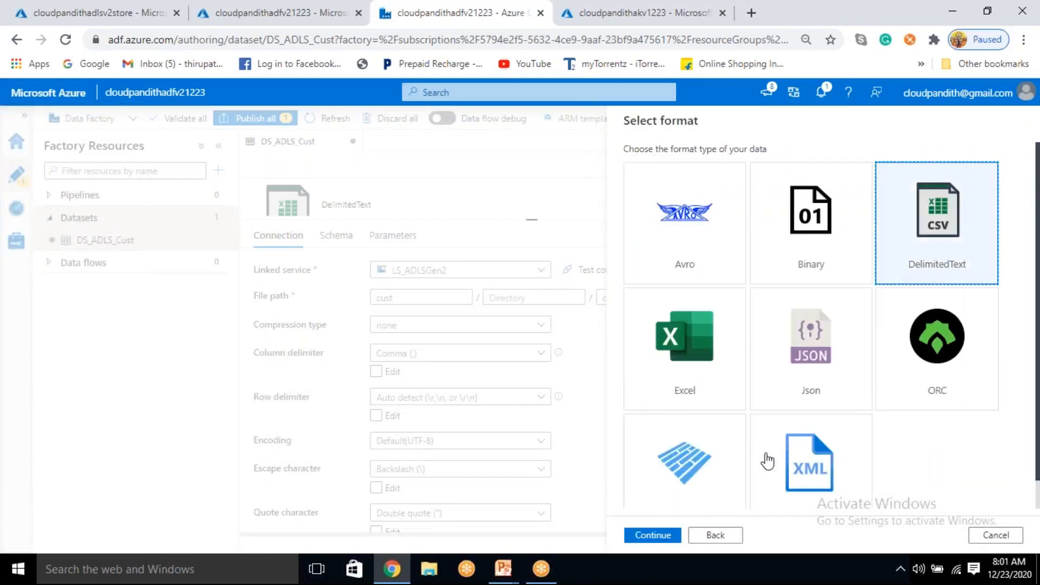
{"action": "left_click", "coordinate": [664, 535]}
Step: Name the dataset DS_ADLS_Orders, connect it to LS_ADLSGen2 and treat the first row as header
{"action": "left_click", "coordinate": [717, 159]}
{"action": "key", "text": "ctrl+a"}
{"action": "key", "text": "BackSpace"}
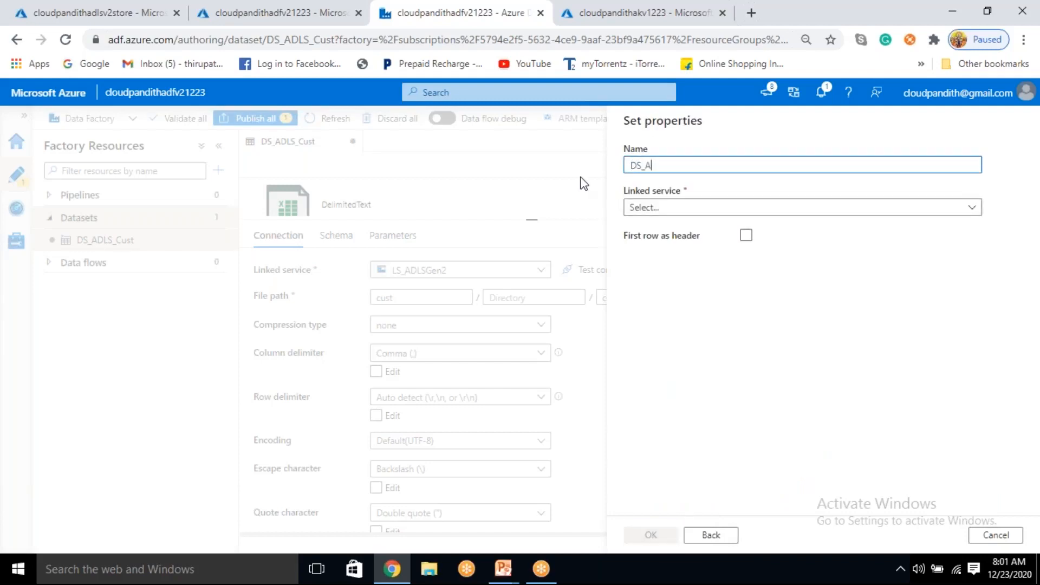
{"action": "type", "text": "DS_ADLS_Orders"}
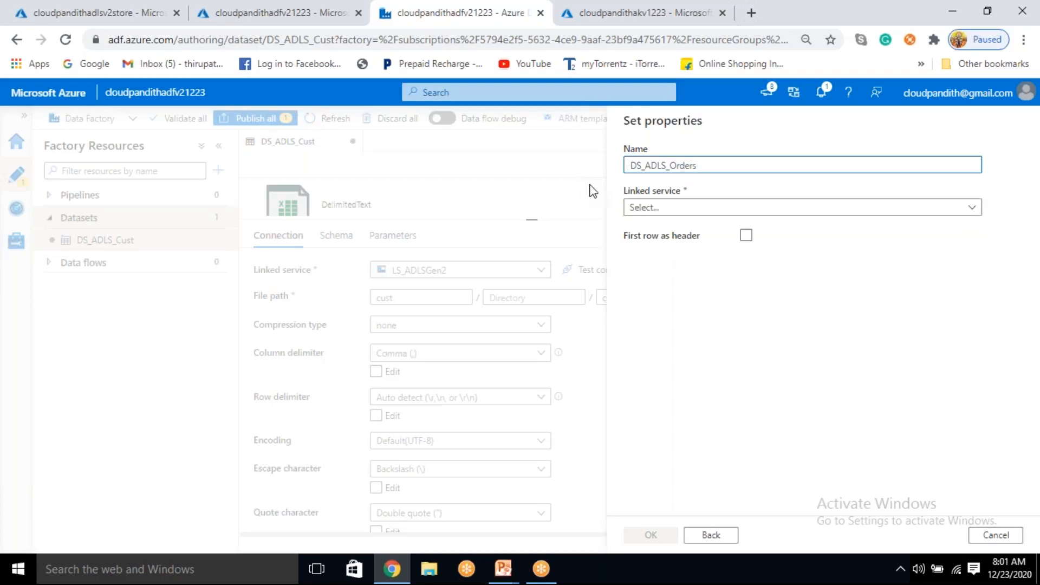
{"action": "left_click", "coordinate": [680, 206]}
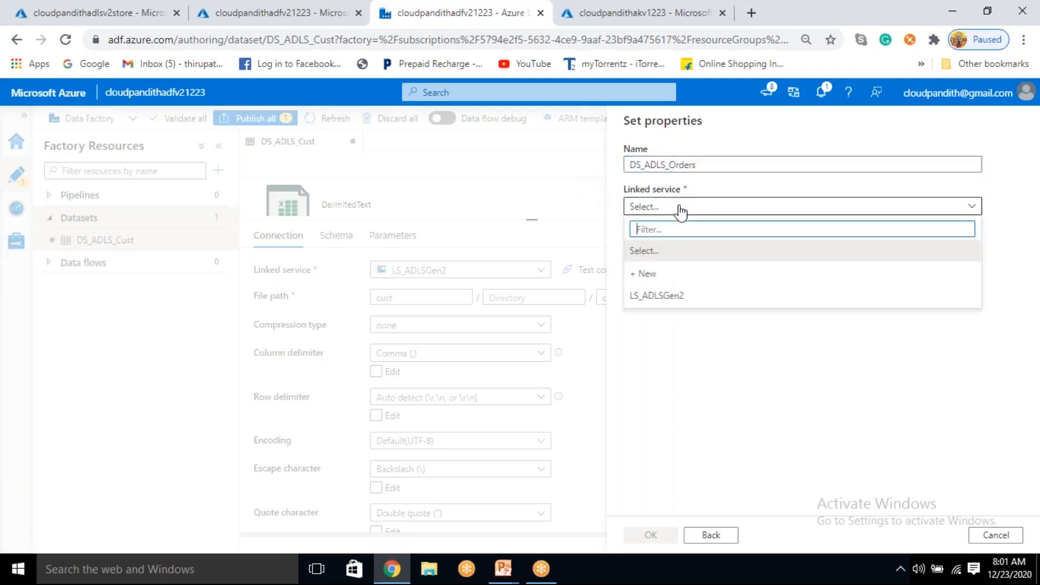
{"action": "left_click", "coordinate": [675, 295]}
{"action": "left_click", "coordinate": [747, 273]}
Step: Set the file path to orders.csv in the orders container by browsing the storage, and create the dataset
{"action": "left_click", "coordinate": [991, 245]}
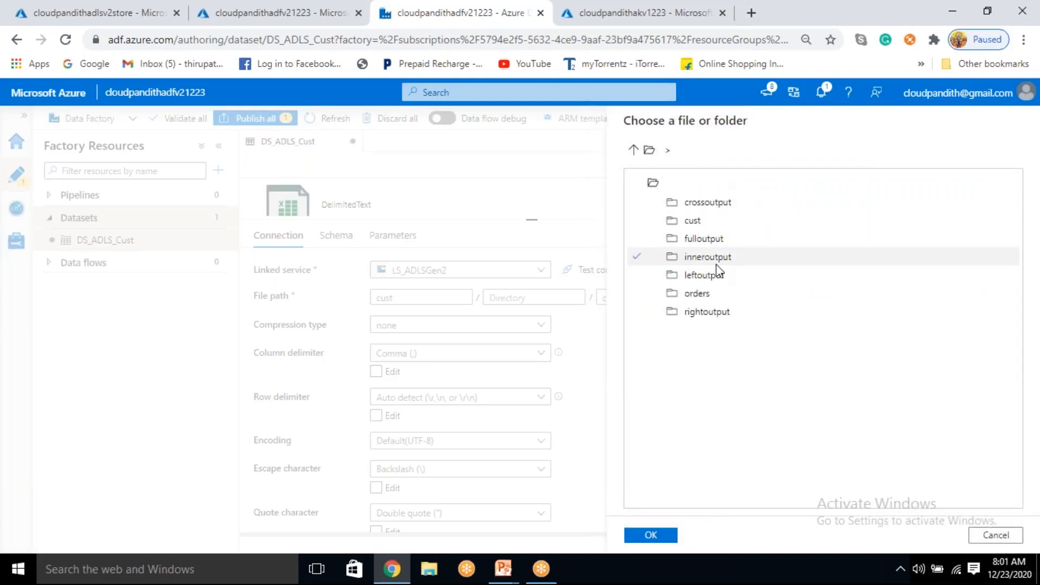
{"action": "double_click", "coordinate": [701, 296]}
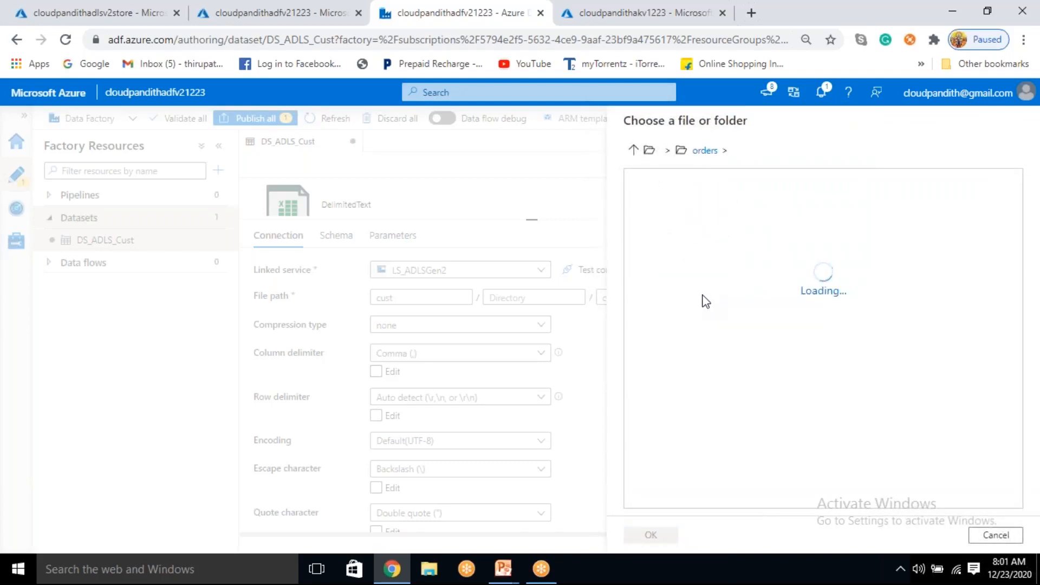
{"action": "left_click", "coordinate": [712, 203]}
{"action": "left_click", "coordinate": [670, 529]}
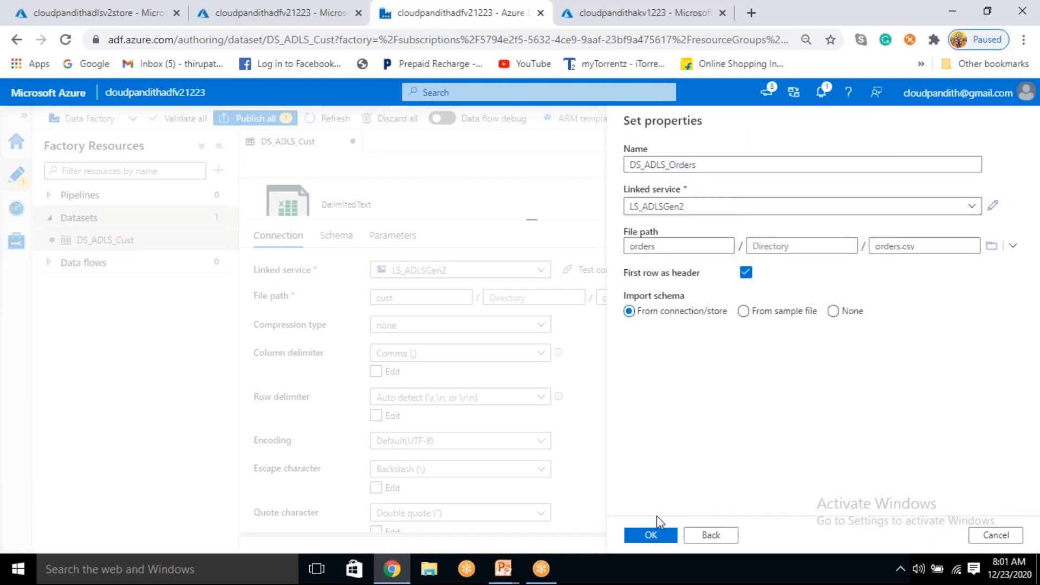
{"action": "left_click", "coordinate": [652, 534]}
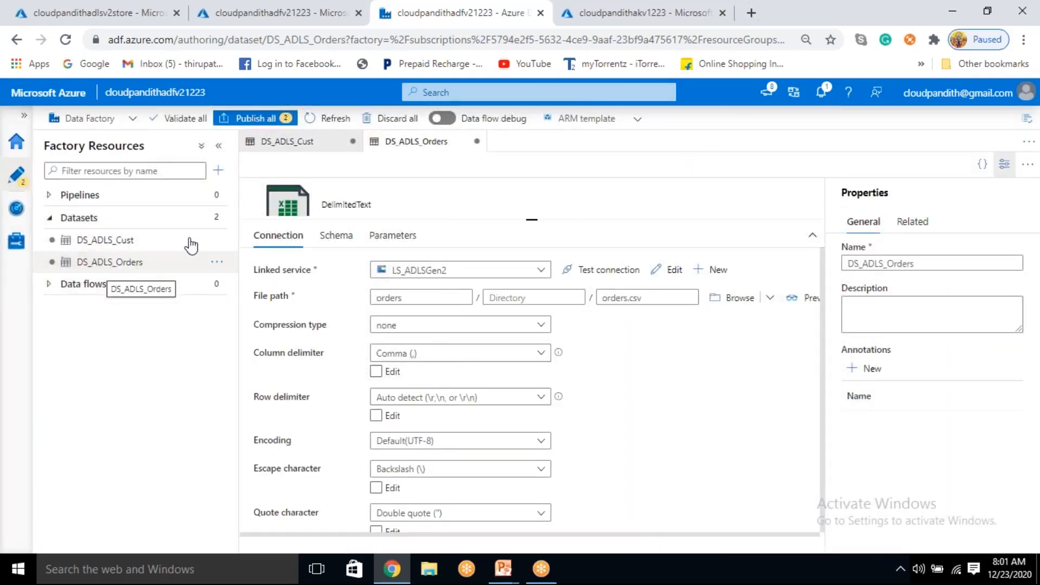
Step: Start a dataset for the inner join output with Azure Data Lake Storage Gen2 as the store and DelimitedText as the format
{"action": "left_click", "coordinate": [211, 223]}
{"action": "left_click", "coordinate": [247, 242]}
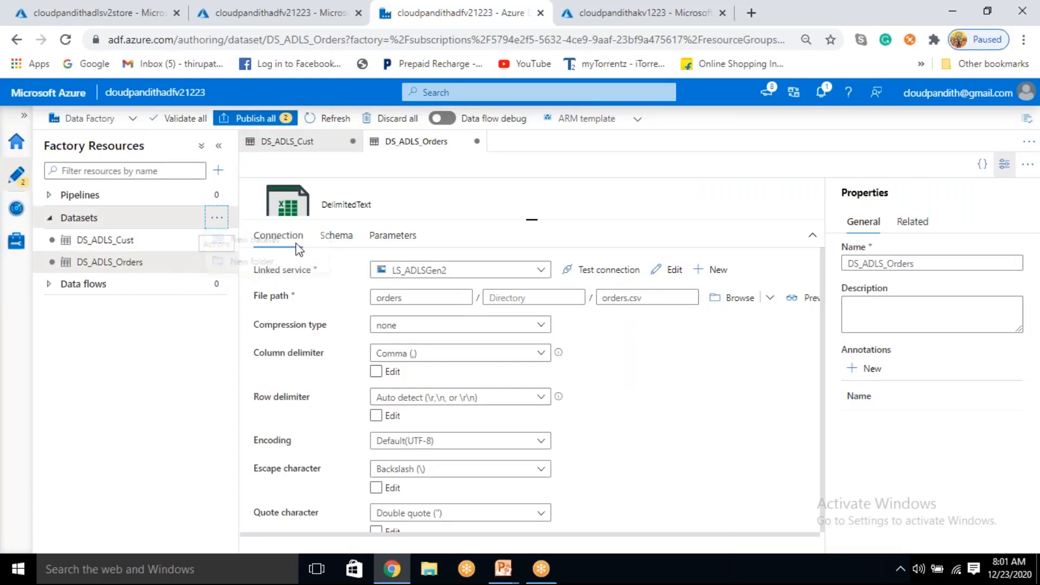
{"action": "type", "text": "g"}
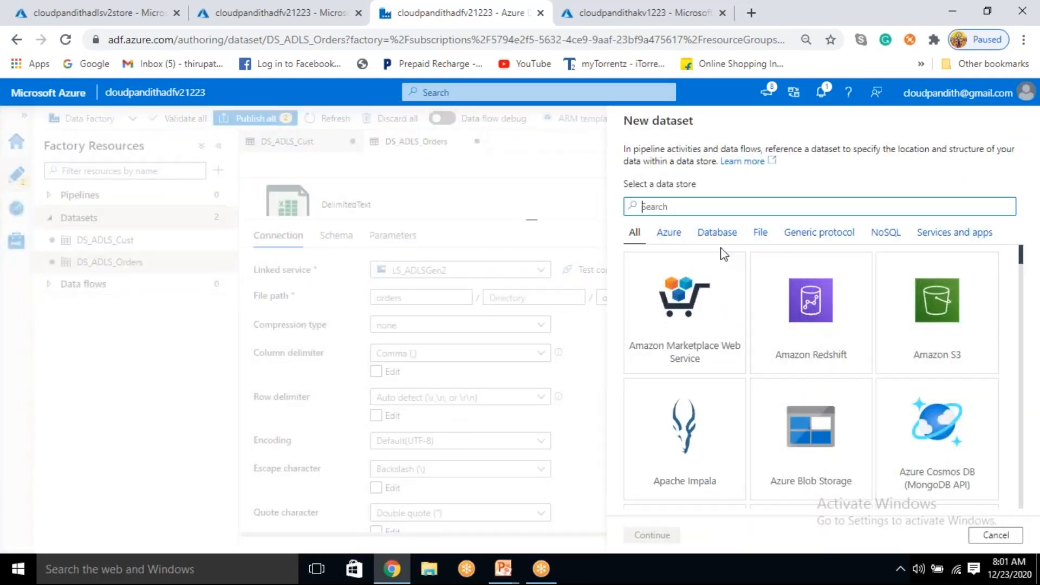
{"action": "type", "text": "en2"}
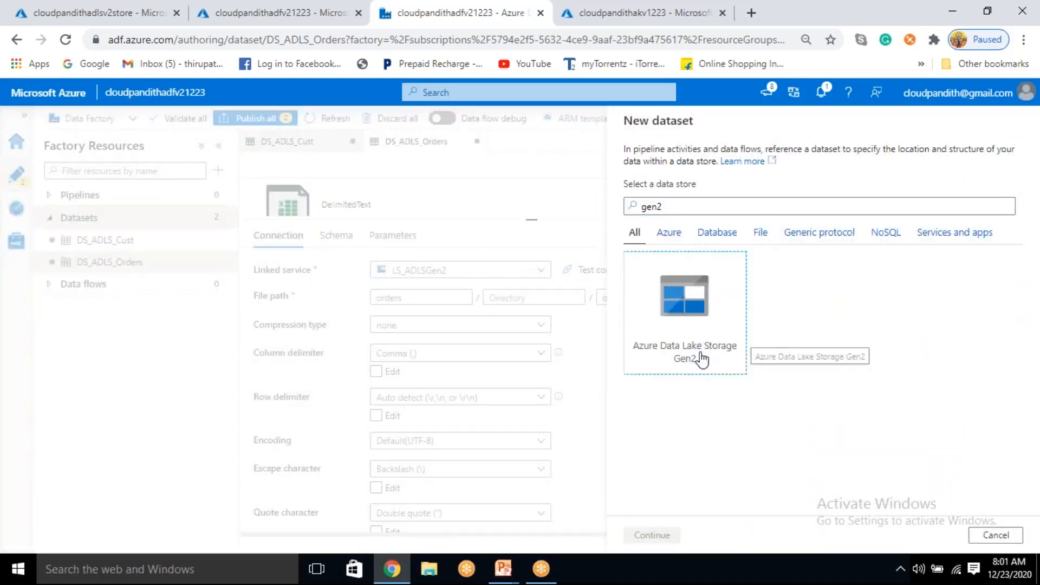
{"action": "left_click", "coordinate": [728, 338]}
{"action": "left_click", "coordinate": [662, 524]}
{"action": "left_click", "coordinate": [921, 238]}
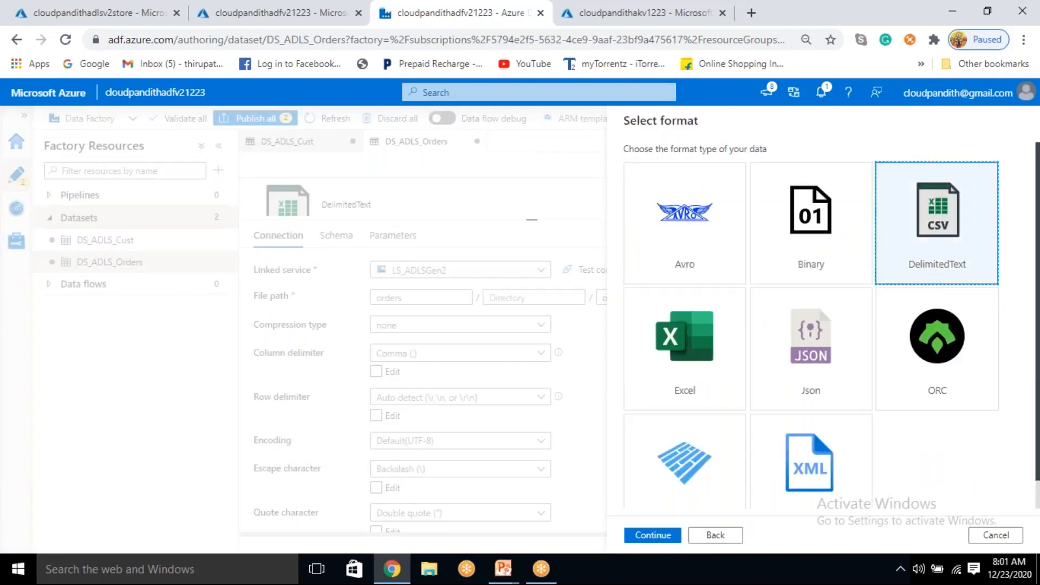
{"action": "left_click", "coordinate": [672, 536]}
Step: Name the dataset DS_ADLS_innerjoin and connect it to the LS_ADLSGen2 linked service
{"action": "left_click_drag", "start_coordinate": [720, 166], "coordinate": [552, 159]}
{"action": "key", "text": "BackSpace"}
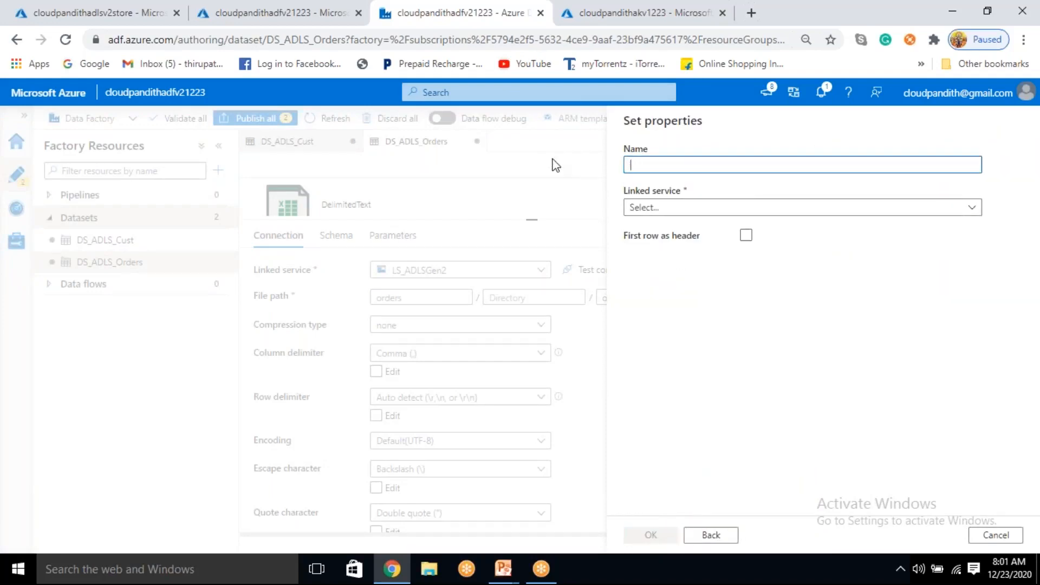
{"action": "type", "text": "DS_"}
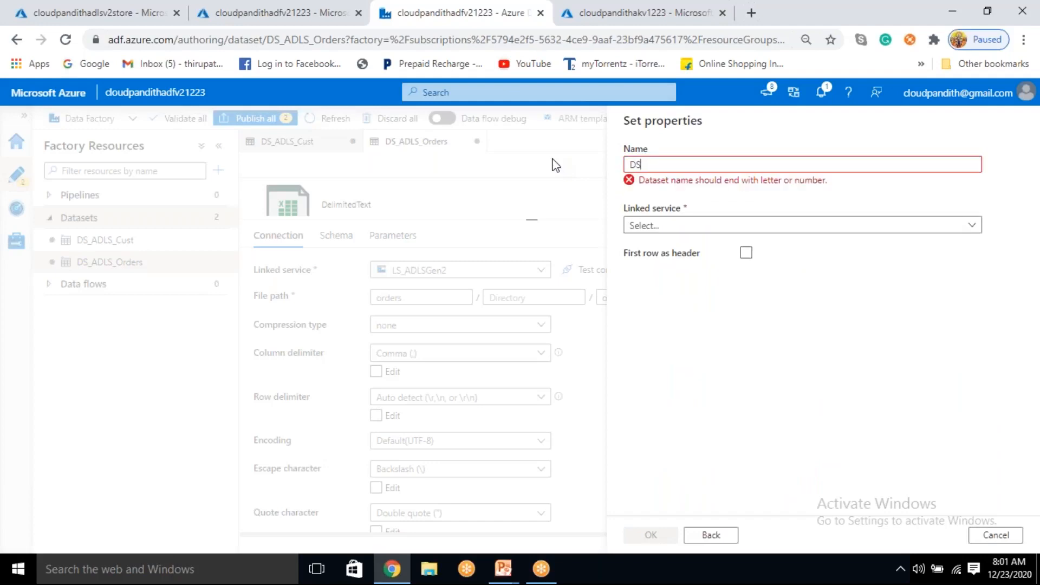
{"action": "type", "text": "ADLS_innerjoin"}
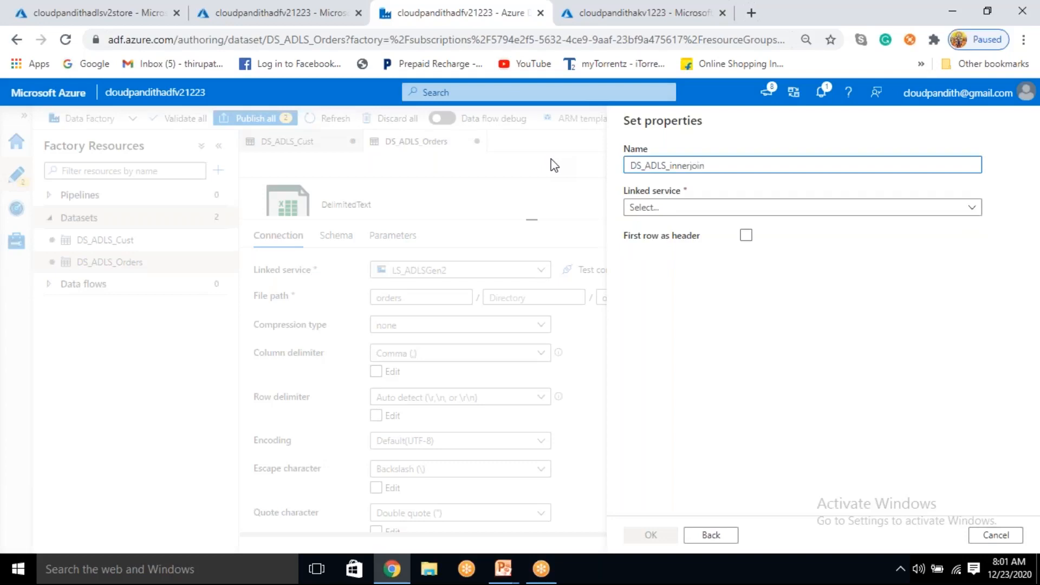
{"action": "left_click", "coordinate": [699, 207]}
{"action": "left_click", "coordinate": [681, 294]}
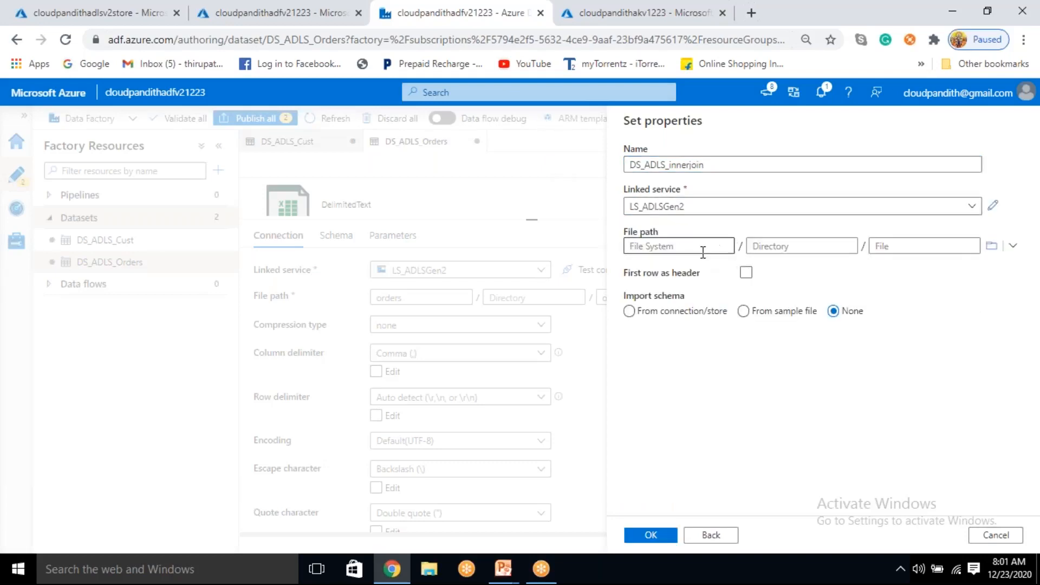
Step: Point the inner join dataset to the inneroutput container, treat the first row as header and create the dataset
{"action": "left_click", "coordinate": [991, 245]}
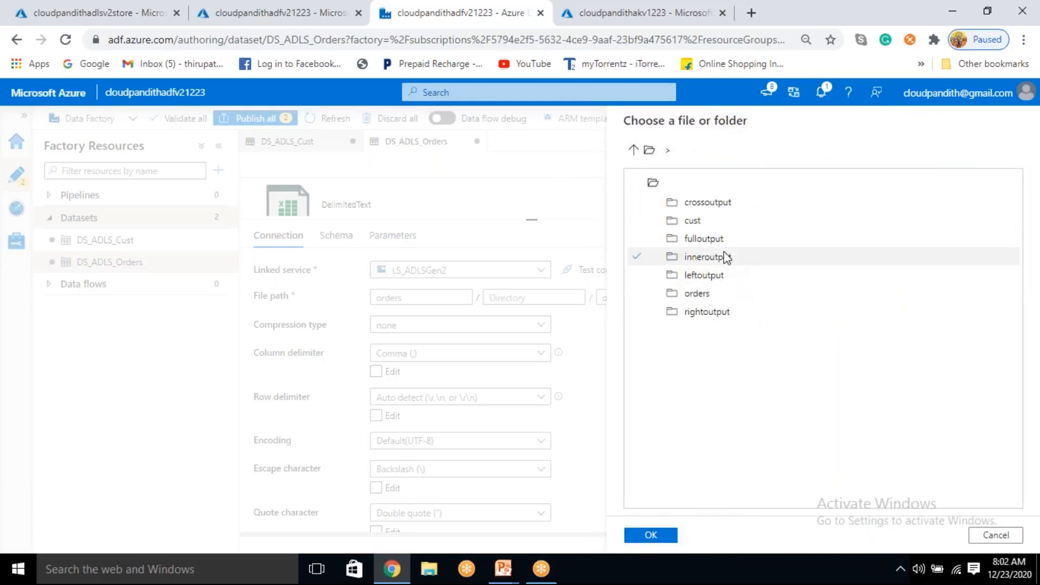
{"action": "left_click", "coordinate": [720, 256]}
{"action": "left_click", "coordinate": [725, 259]}
{"action": "left_click", "coordinate": [669, 537]}
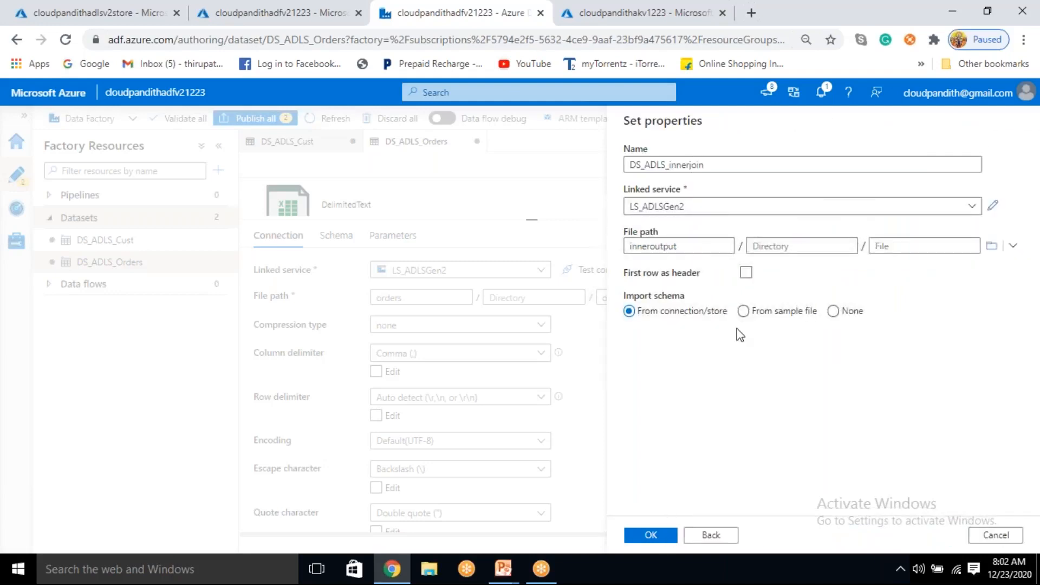
{"action": "left_click", "coordinate": [745, 272]}
{"action": "left_click", "coordinate": [651, 535]}
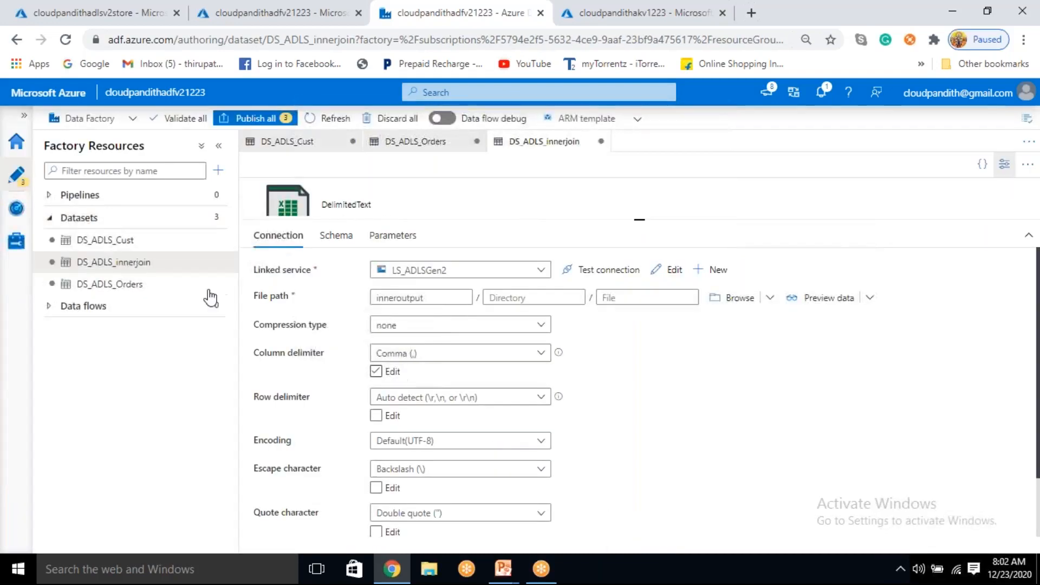
Step: Start a dataset for the left join output with Azure Data Lake Storage Gen2 as the store and DelimitedText as the format
{"action": "left_click", "coordinate": [217, 220]}
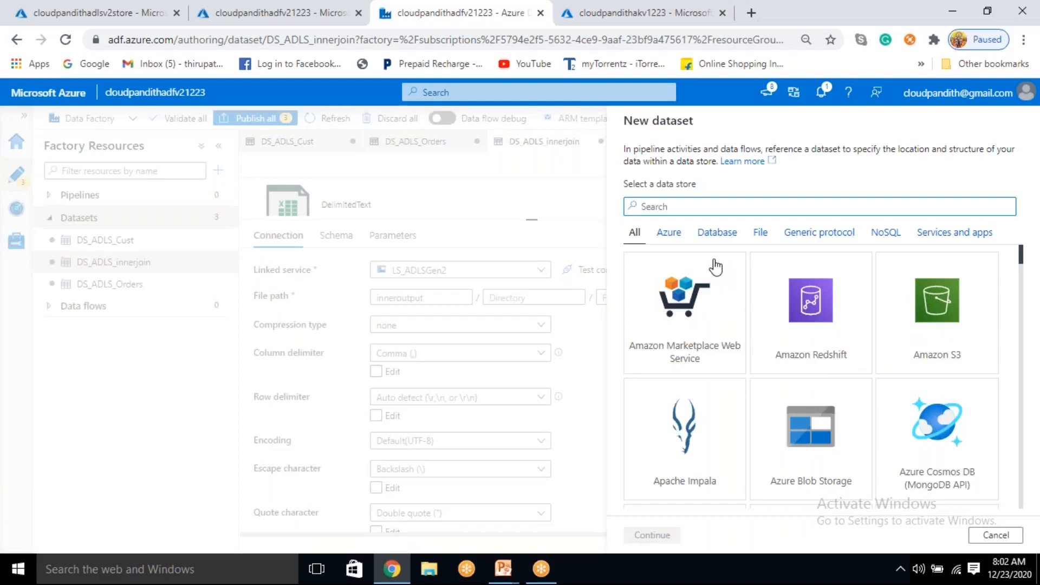
{"action": "type", "text": "gen2n2"}
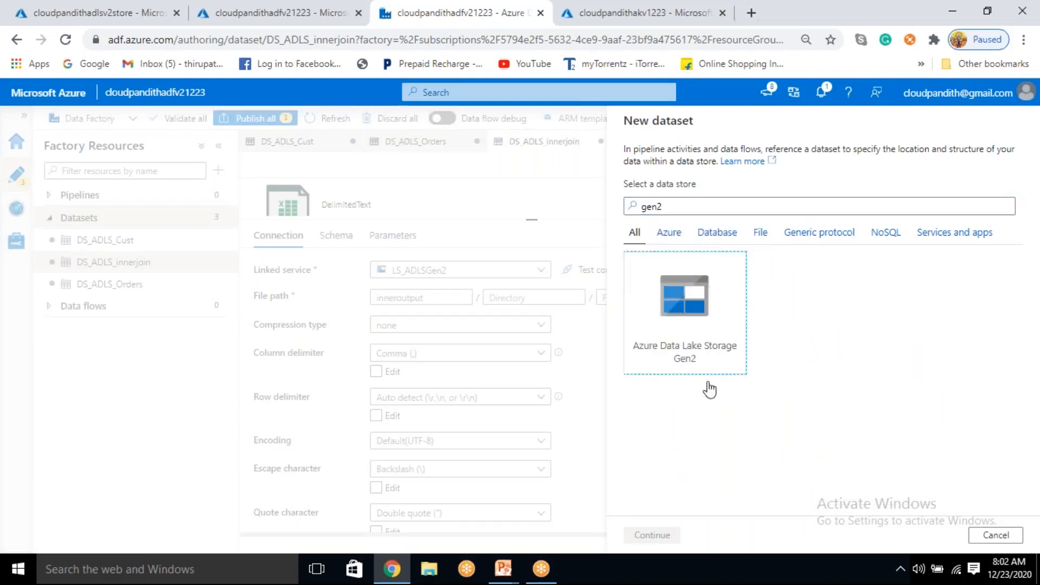
{"action": "left_click", "coordinate": [721, 325]}
{"action": "left_click", "coordinate": [674, 533]}
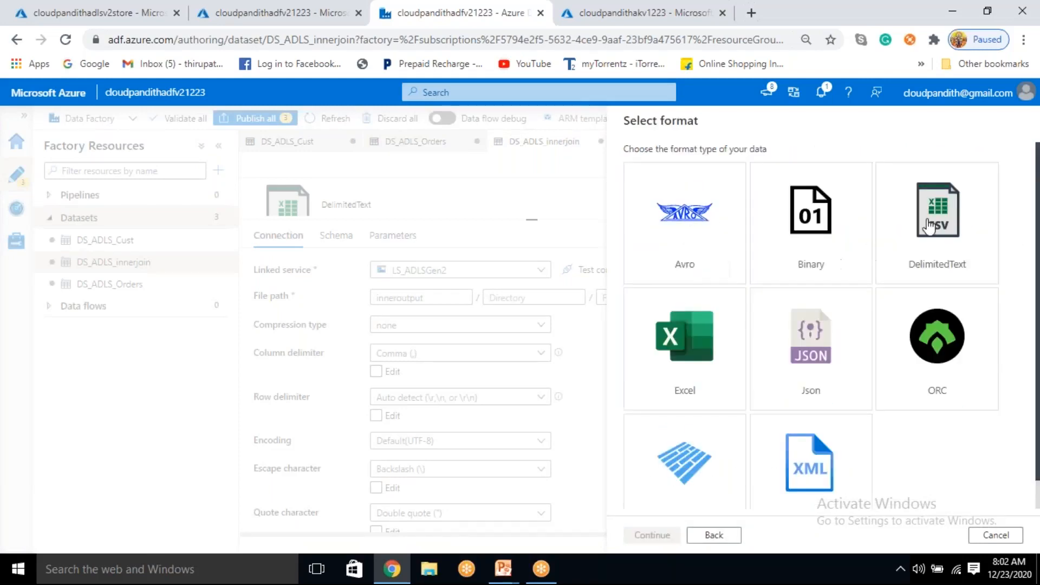
{"action": "left_click", "coordinate": [929, 226]}
{"action": "left_click", "coordinate": [658, 536]}
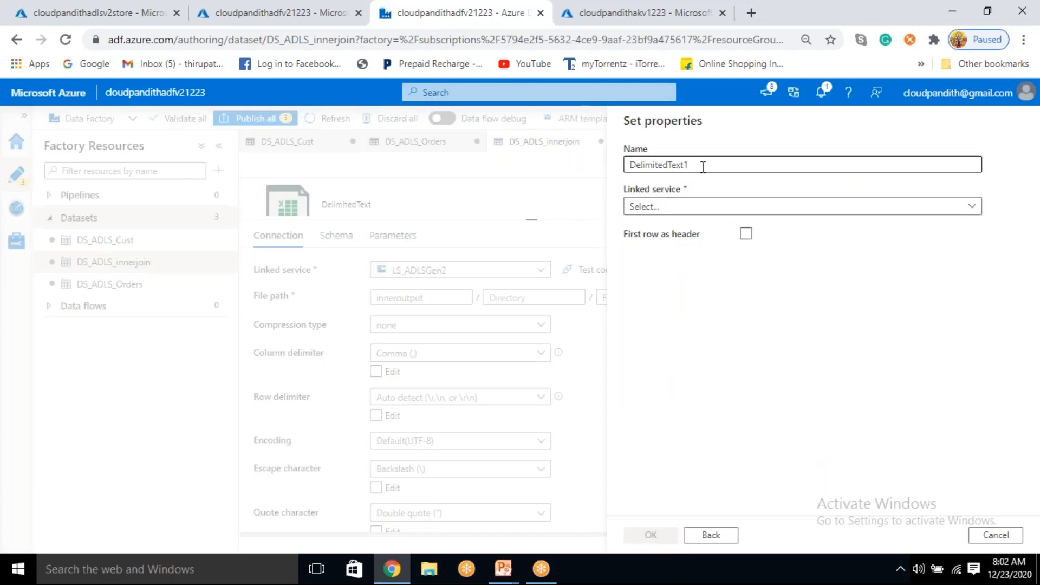
Step: Name the dataset DS_ADLS_leftjoin, connect it to LS_ADLSGen2 and treat the first row as header
{"action": "double_click", "coordinate": [704, 166]}
{"action": "type", "text": "DS_ADLS_leftjoin"}
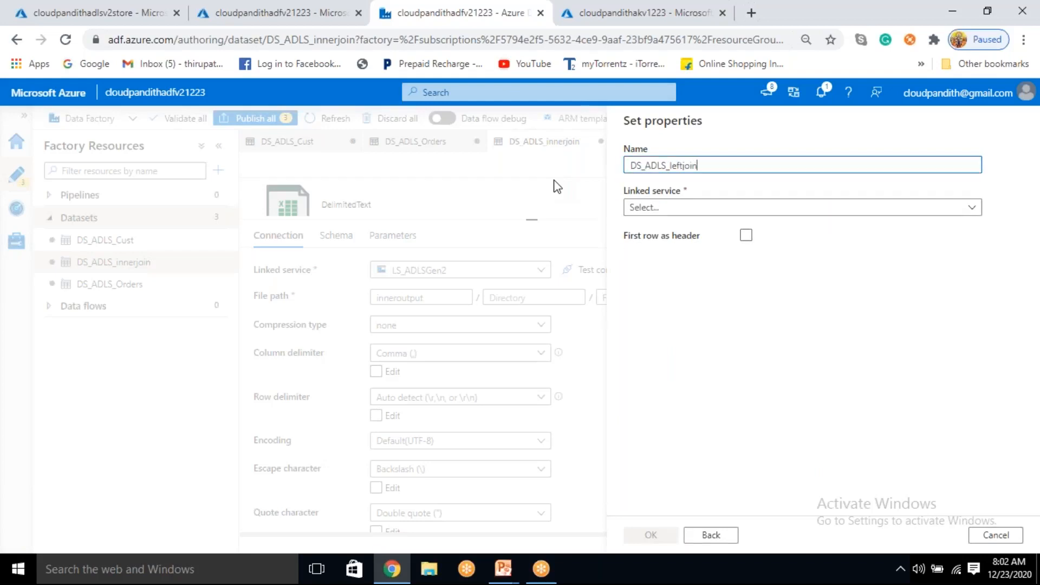
{"action": "left_click", "coordinate": [661, 208]}
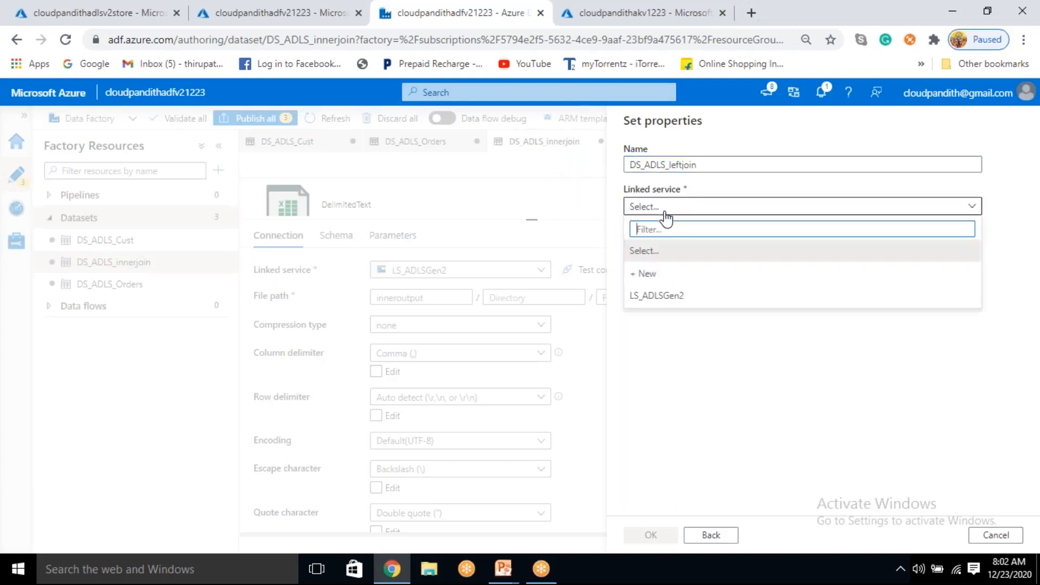
{"action": "left_click", "coordinate": [667, 297]}
{"action": "left_click", "coordinate": [747, 273]}
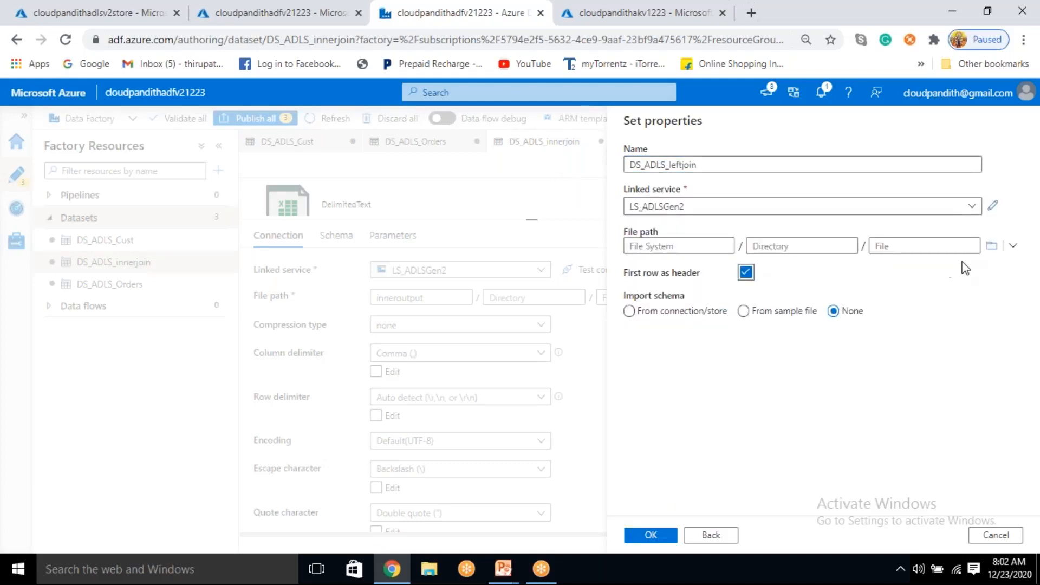
Step: Point the left join dataset to the leftoutput container by browsing the storage, and create the dataset
{"action": "left_click", "coordinate": [990, 246]}
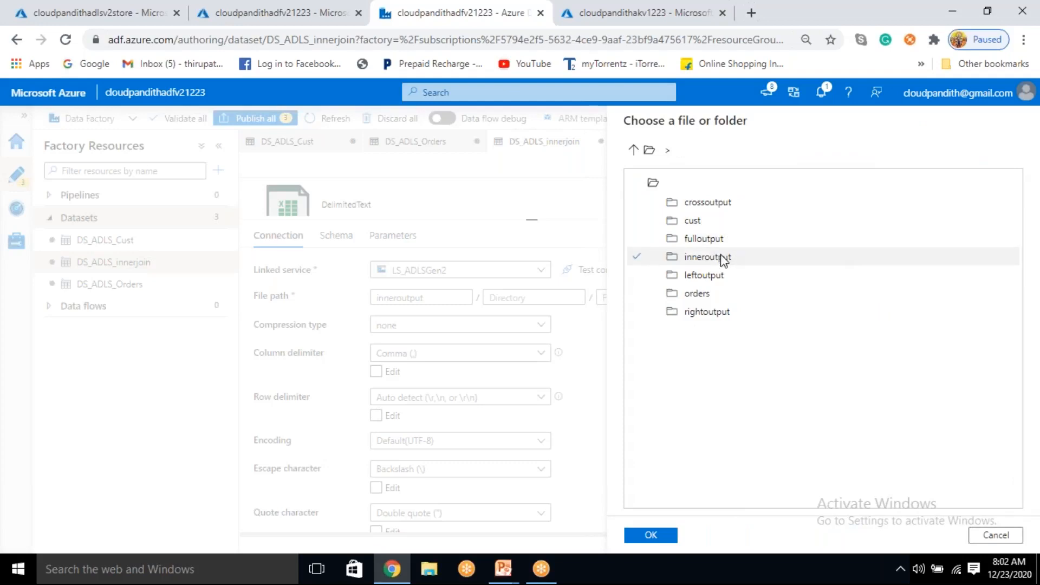
{"action": "left_click", "coordinate": [713, 279]}
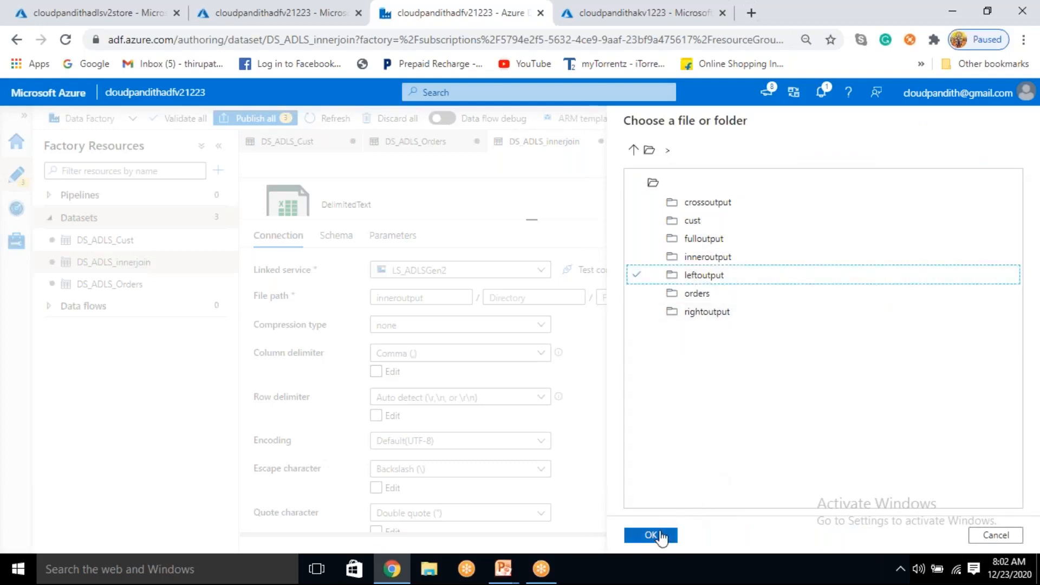
{"action": "left_click", "coordinate": [660, 534]}
{"action": "left_click", "coordinate": [660, 535]}
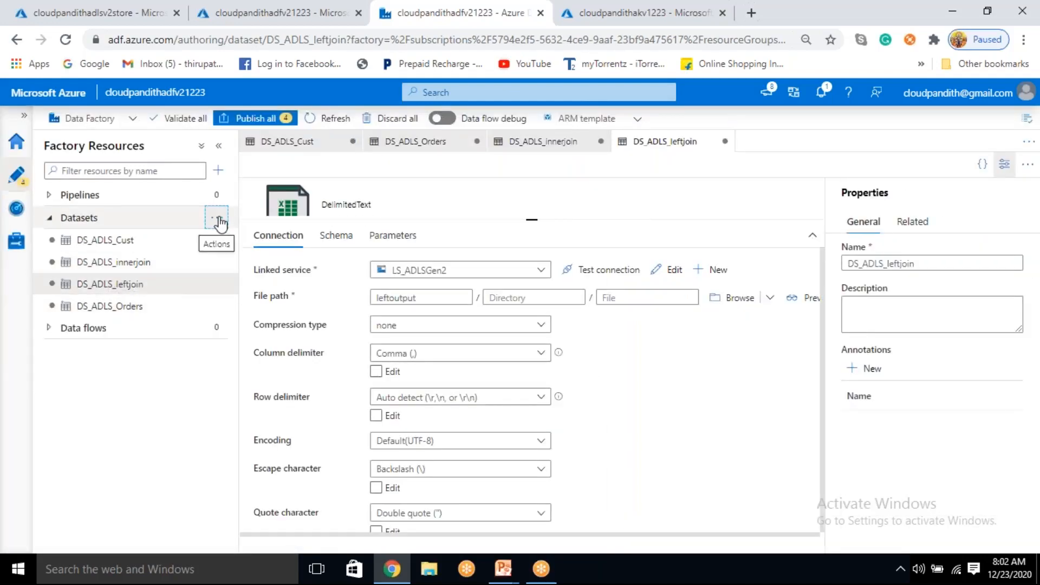
Step: Start a dataset for the right join output with Azure Data Lake Storage Gen2 as the store and DelimitedText as the format
{"action": "left_click", "coordinate": [217, 217]}
{"action": "left_click", "coordinate": [230, 240]}
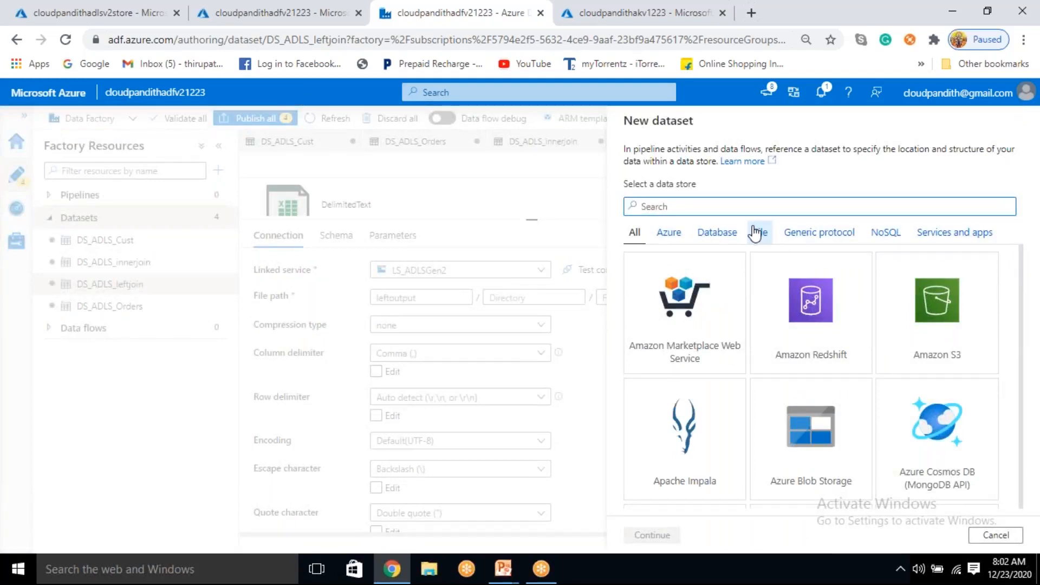
{"action": "type", "text": "gen2"}
{"action": "left_click", "coordinate": [773, 347]}
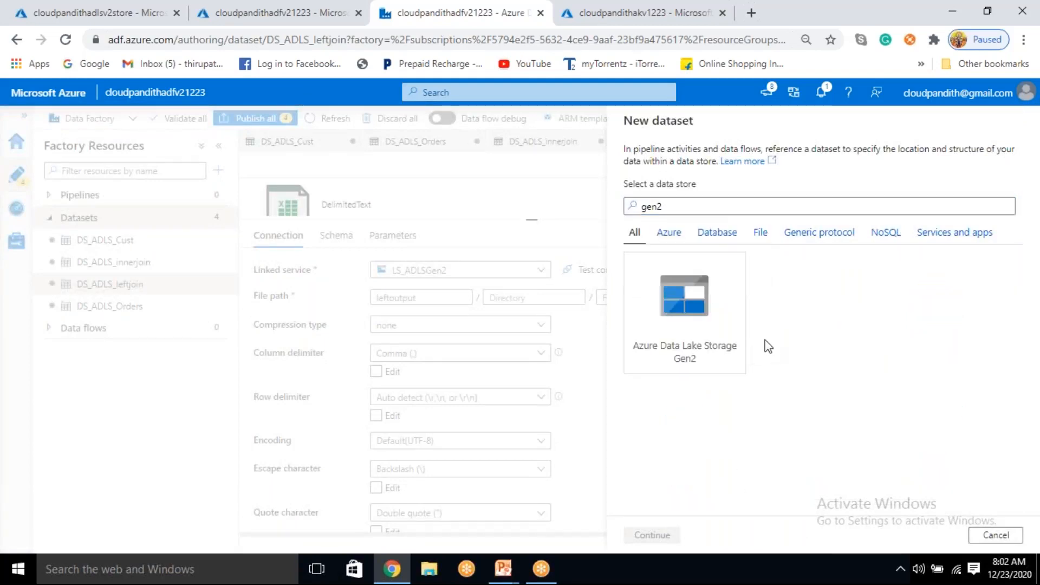
{"action": "left_click", "coordinate": [728, 342]}
{"action": "left_click", "coordinate": [675, 537]}
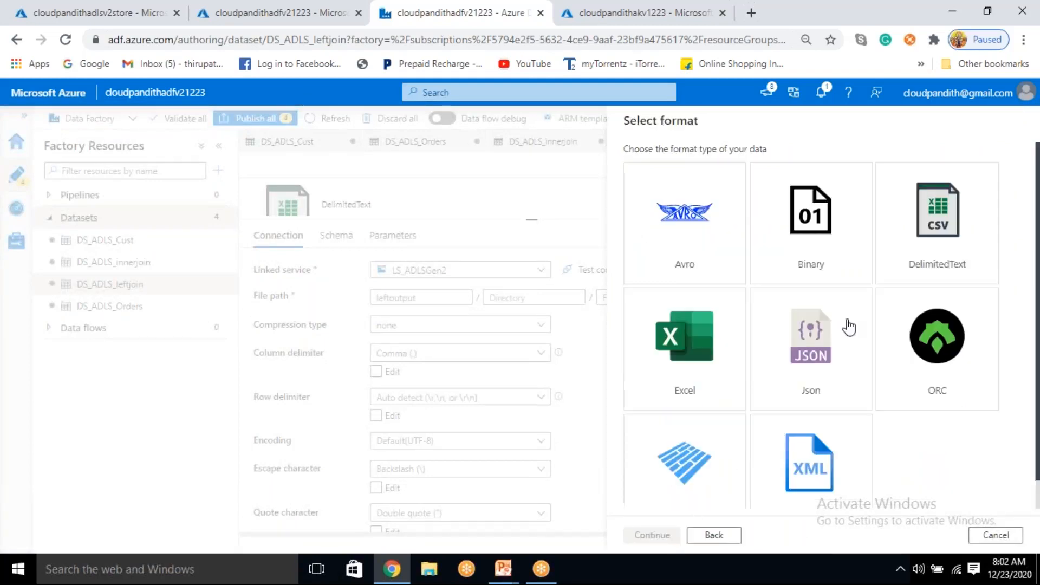
{"action": "left_click", "coordinate": [953, 251]}
{"action": "left_click", "coordinate": [670, 535]}
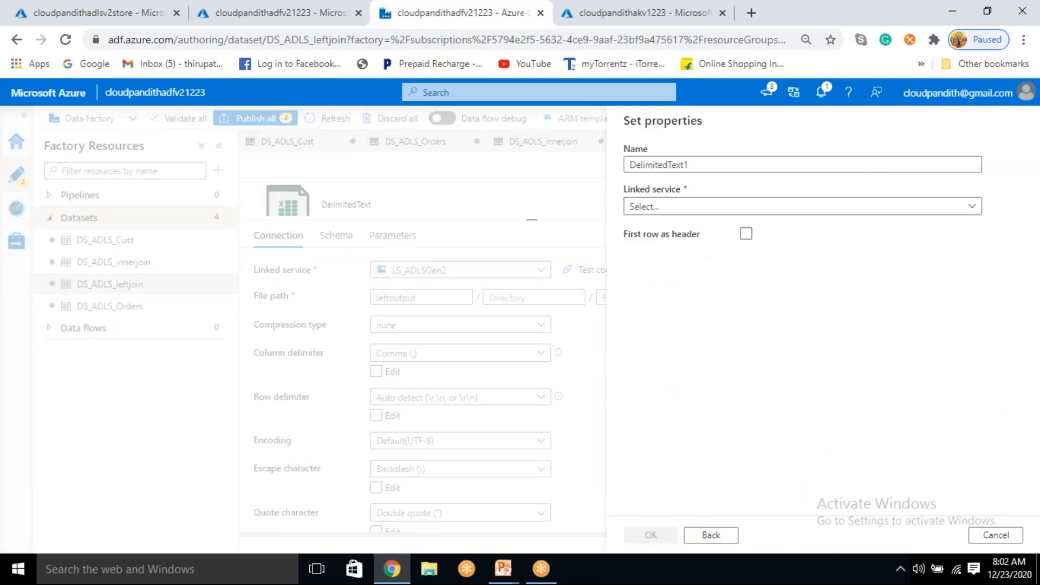
Step: Name the dataset DS_ADLS_rightjoin and connect it to the LS_ADLSGen2 linked service
{"action": "left_click", "coordinate": [628, 165]}
{"action": "double_click", "coordinate": [628, 165]}
{"action": "key", "text": "BackSpace"}
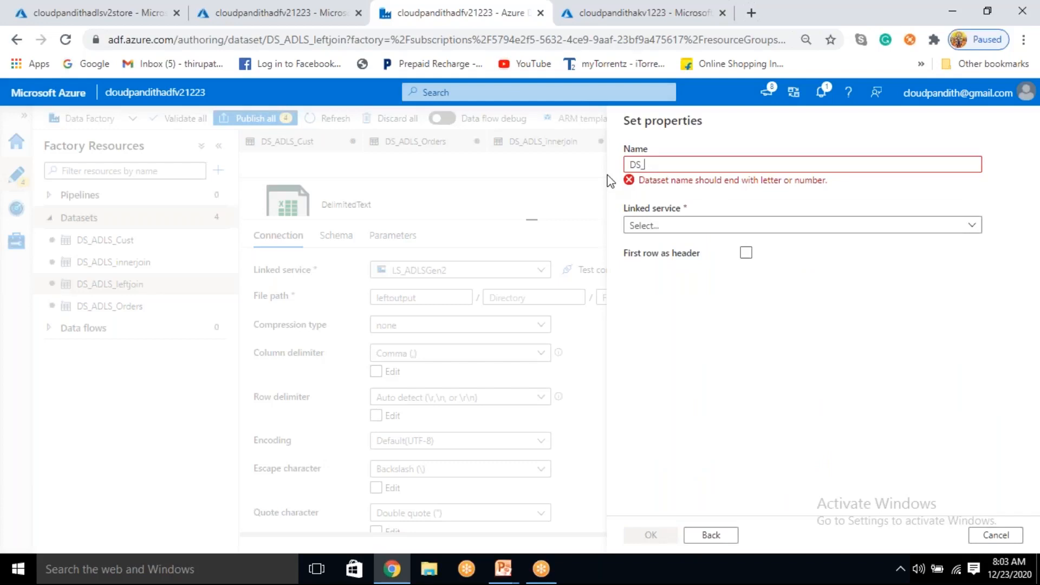
{"action": "type", "text": "DS_ADLS"}
{"action": "type", "text": "_rif"}
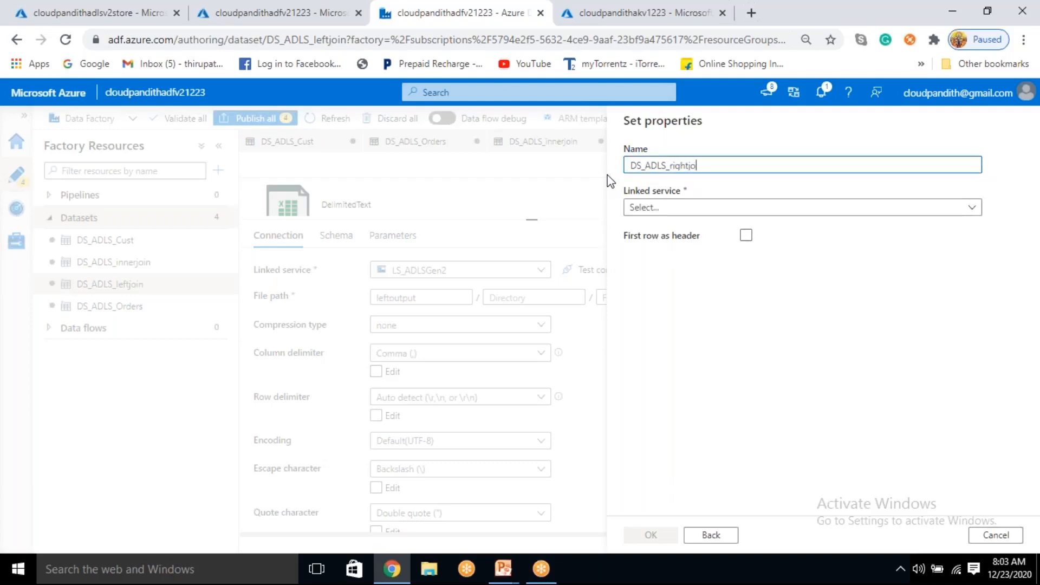
{"action": "left_click", "coordinate": [686, 212]}
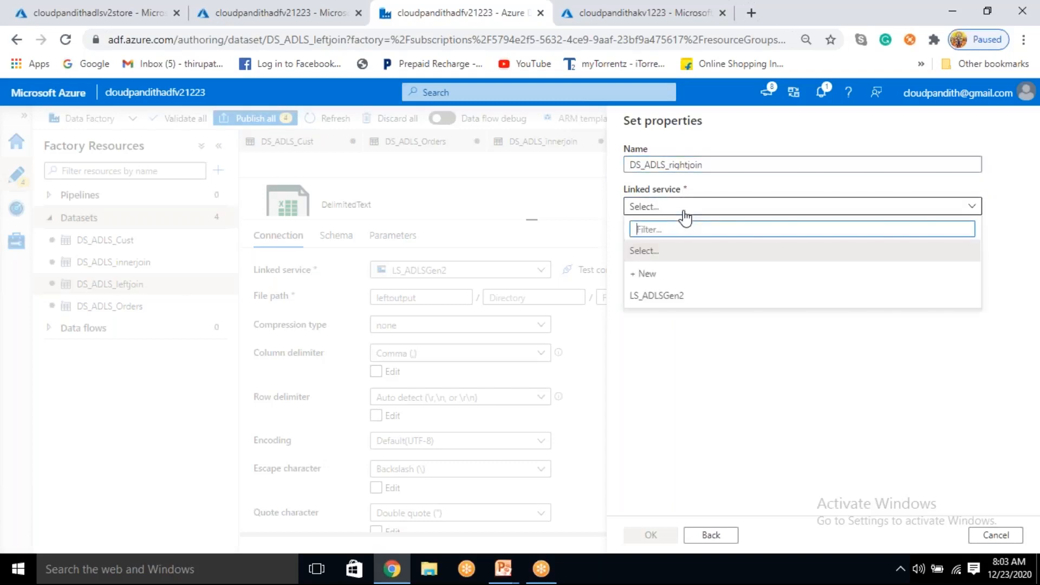
{"action": "left_click", "coordinate": [687, 295]}
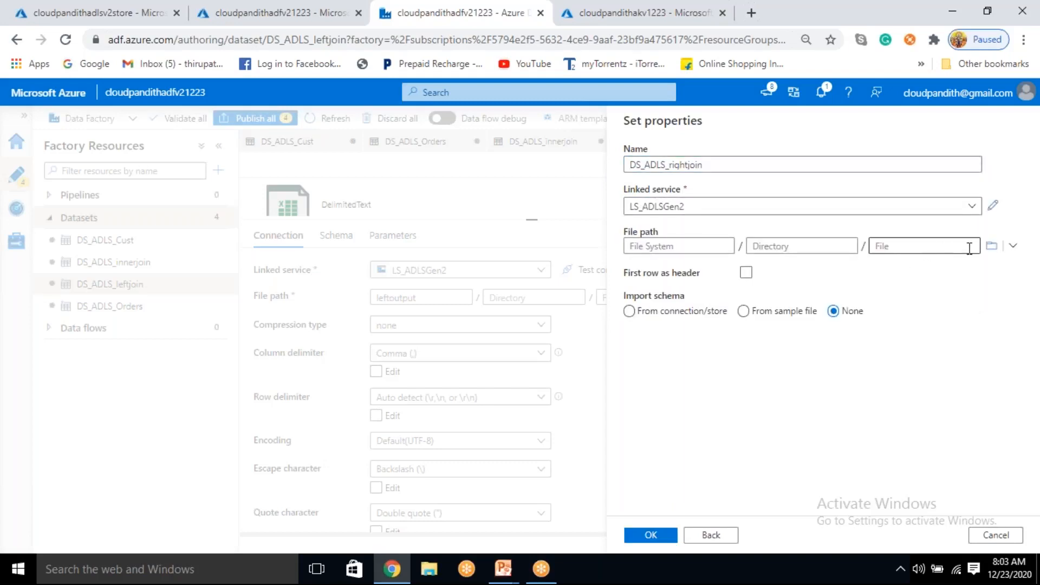
Step: Point the right join dataset to the rightoutput container, treat the first row as header and create the dataset
{"action": "left_click", "coordinate": [991, 246]}
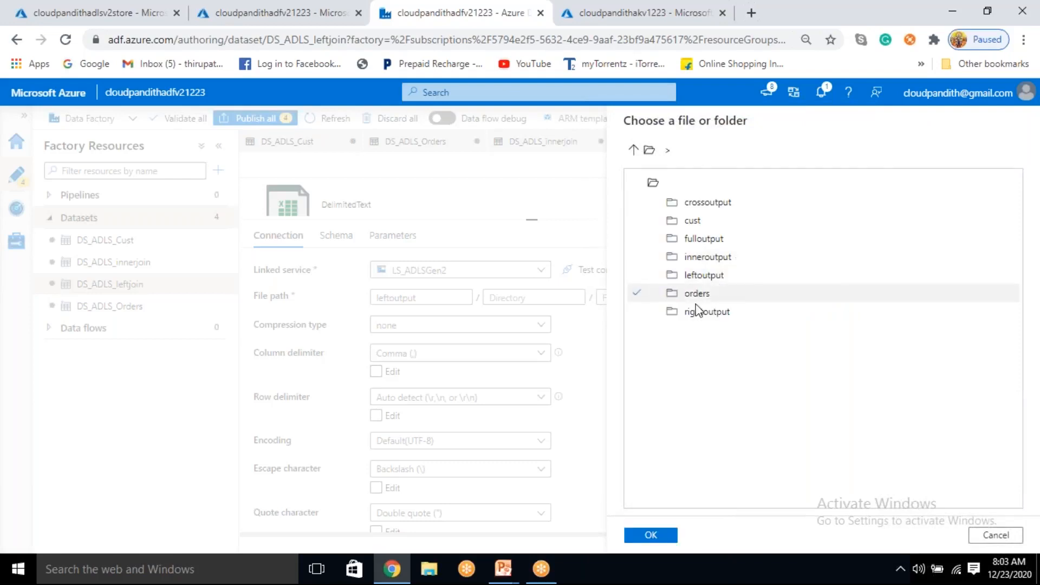
{"action": "left_click", "coordinate": [700, 313]}
{"action": "left_click", "coordinate": [655, 535]}
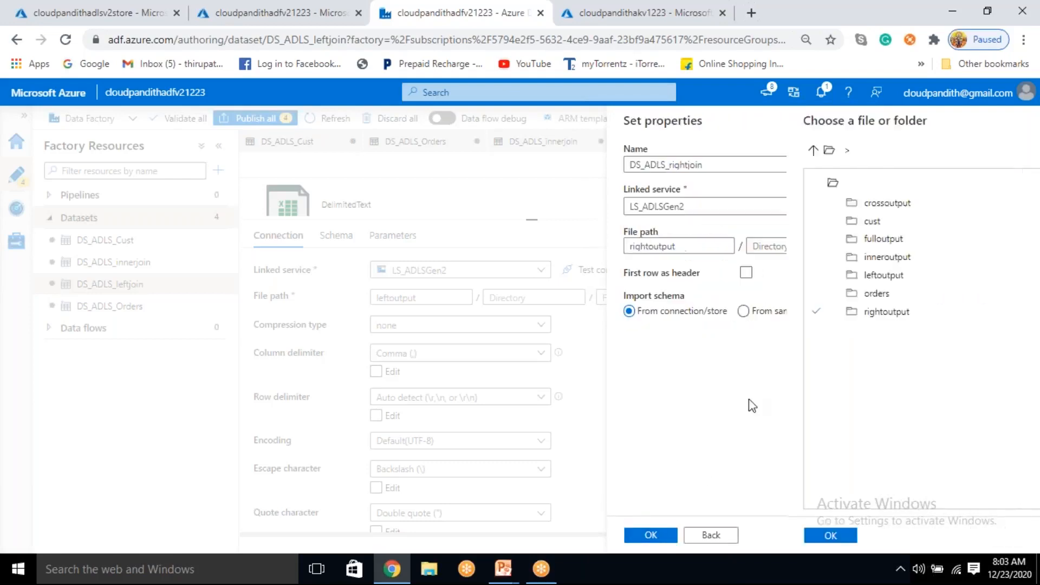
{"action": "left_click", "coordinate": [745, 272]}
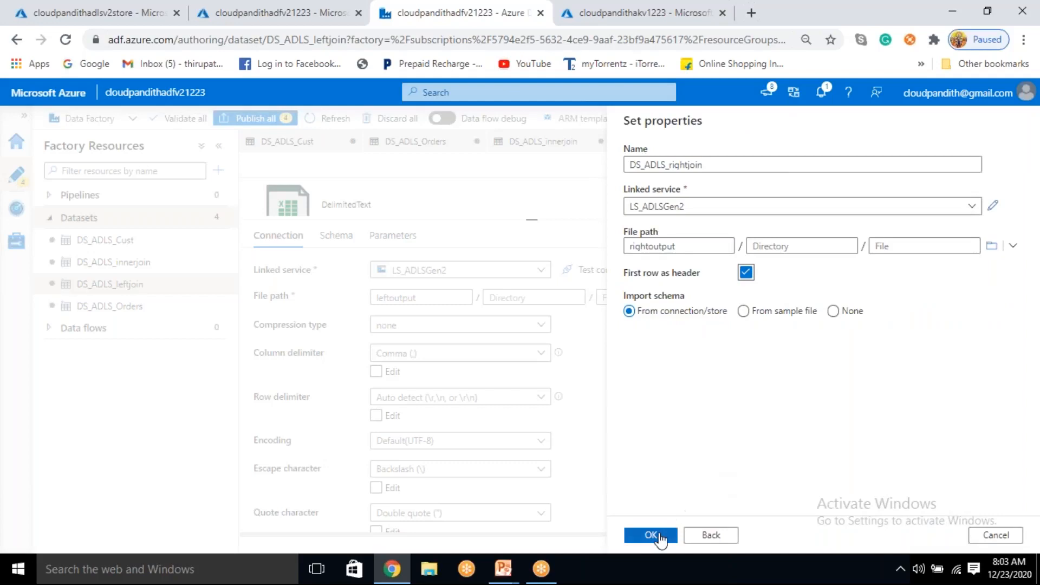
{"action": "left_click", "coordinate": [657, 535]}
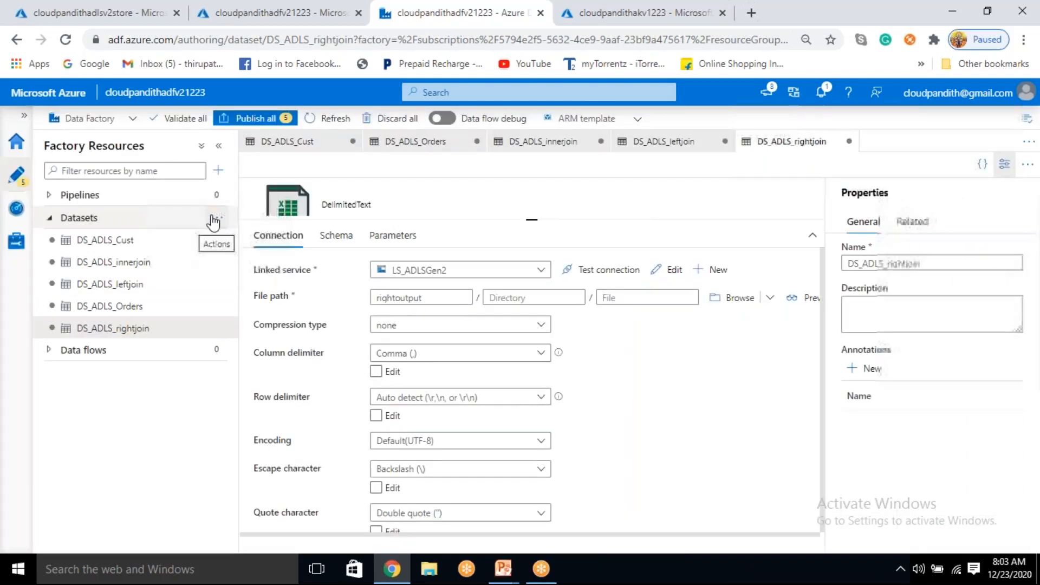
Step: Start a dataset for the full join output with Azure Data Lake Storage Gen2 as the store and DelimitedText as the format
{"action": "left_click", "coordinate": [215, 218]}
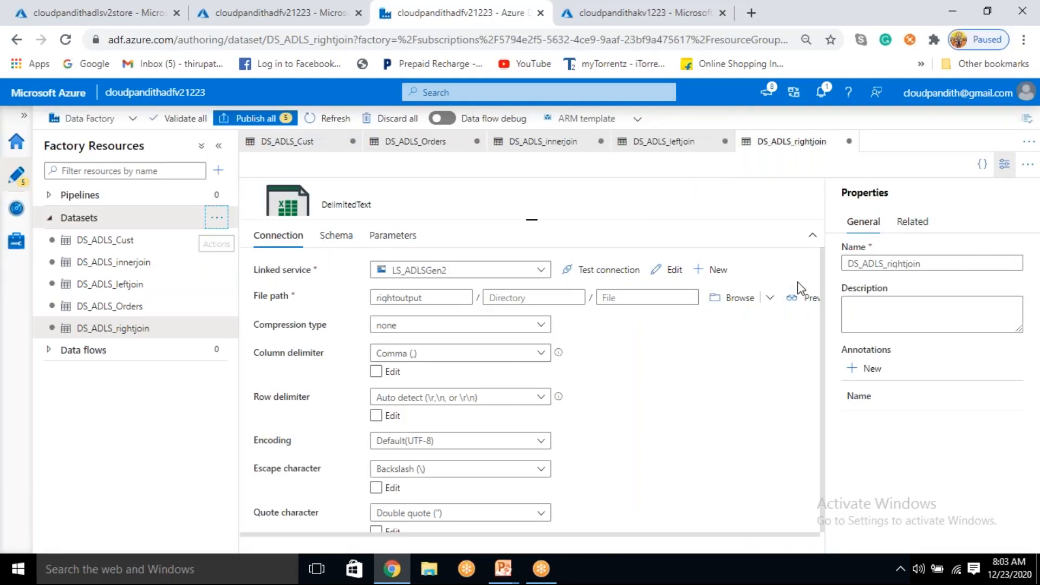
{"action": "left_click", "coordinate": [710, 209]}
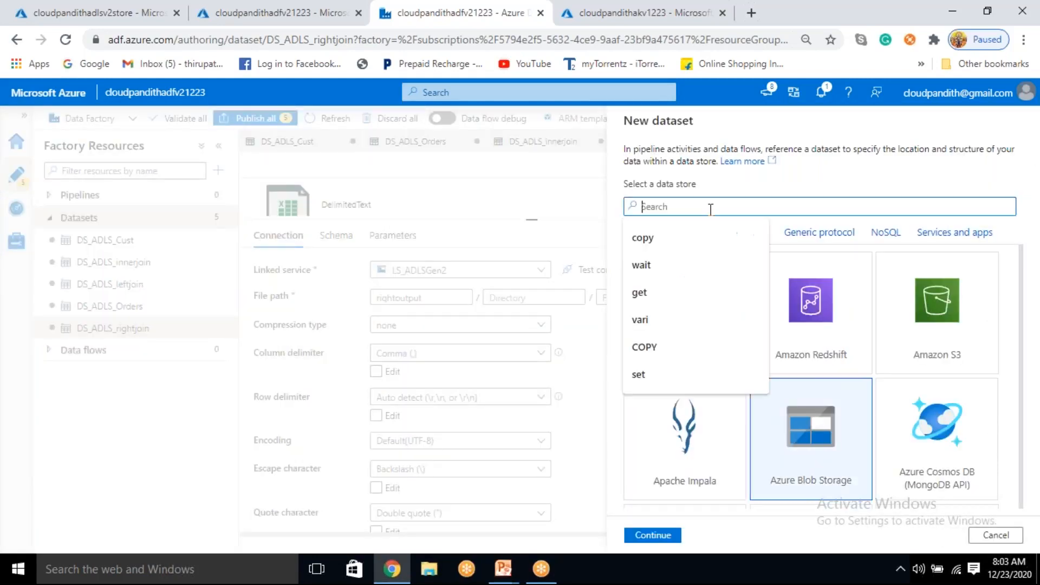
{"action": "type", "text": "gen2"}
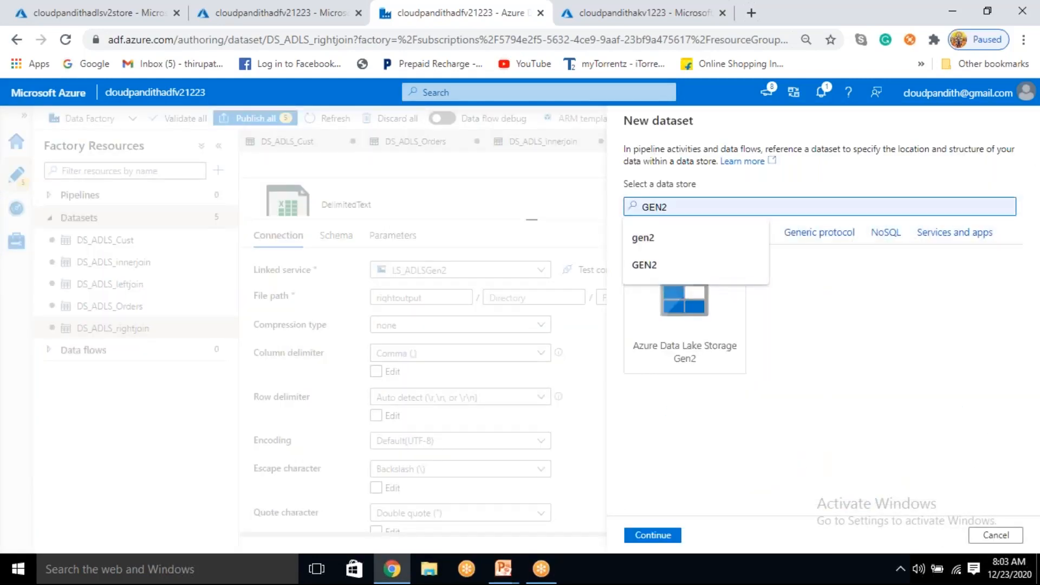
{"action": "left_click", "coordinate": [662, 315]}
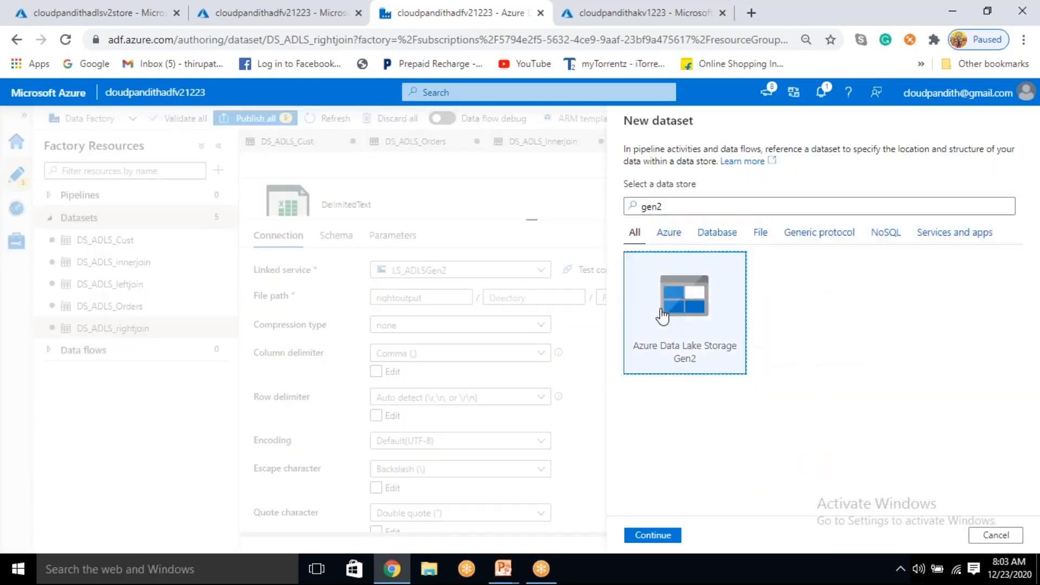
{"action": "left_click", "coordinate": [652, 535]}
{"action": "left_click", "coordinate": [941, 227]}
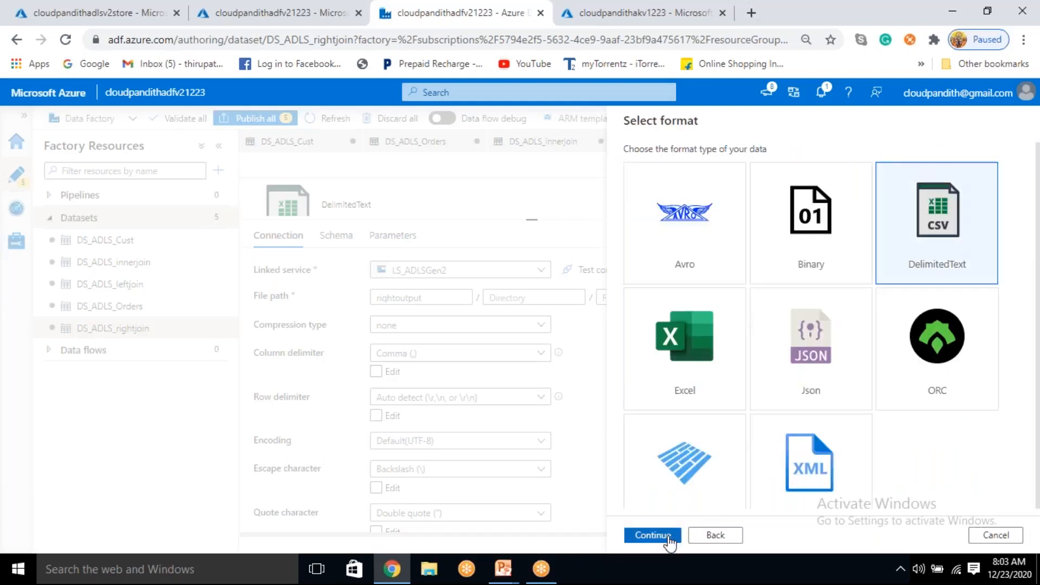
{"action": "left_click", "coordinate": [670, 539]}
Step: Name the dataset DS_ADLS_Fulljoin, connect it to LS_ADLSGen2 and treat the first row as header
{"action": "left_click_drag", "start_coordinate": [706, 165], "coordinate": [555, 160]}
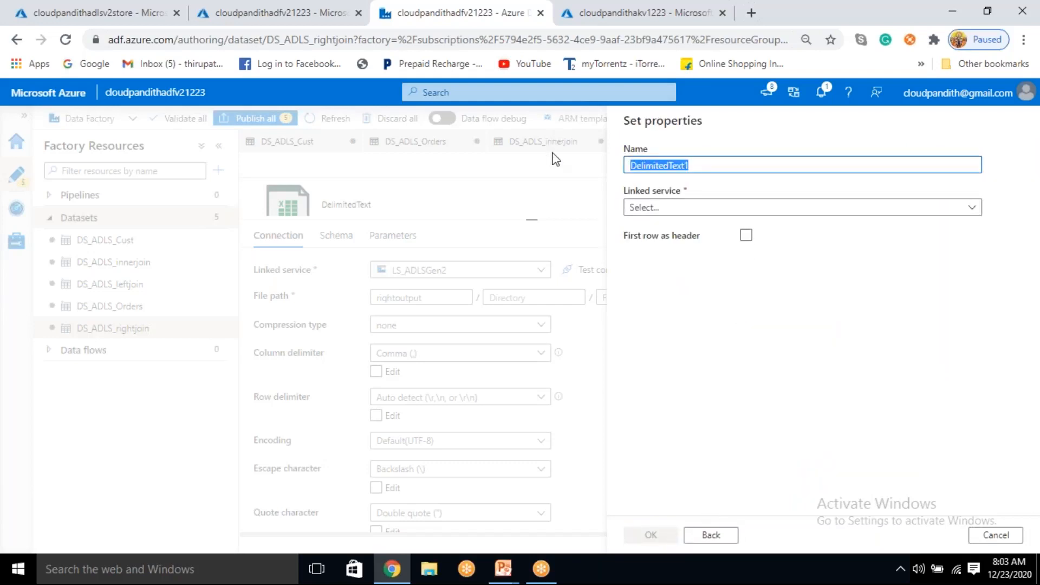
{"action": "key", "text": "BackSpace"}
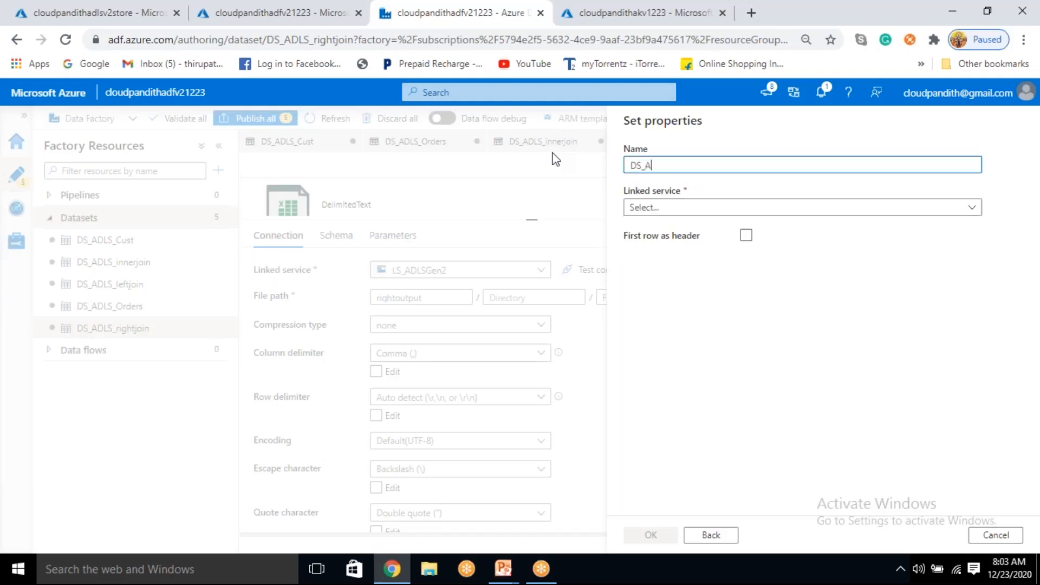
{"action": "type", "text": "DS_ADLS_"}
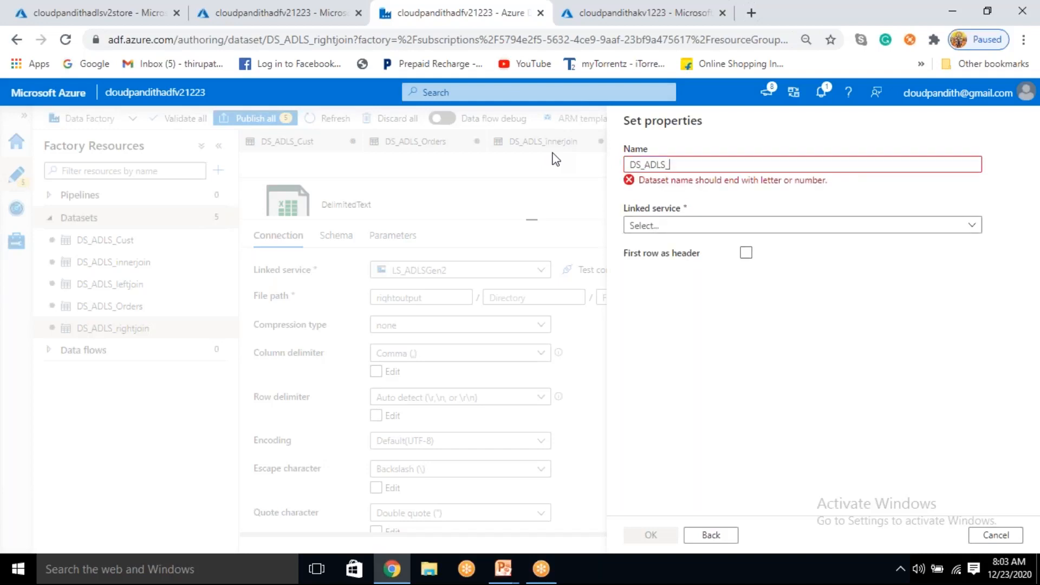
{"action": "type", "text": "Fulljoin"}
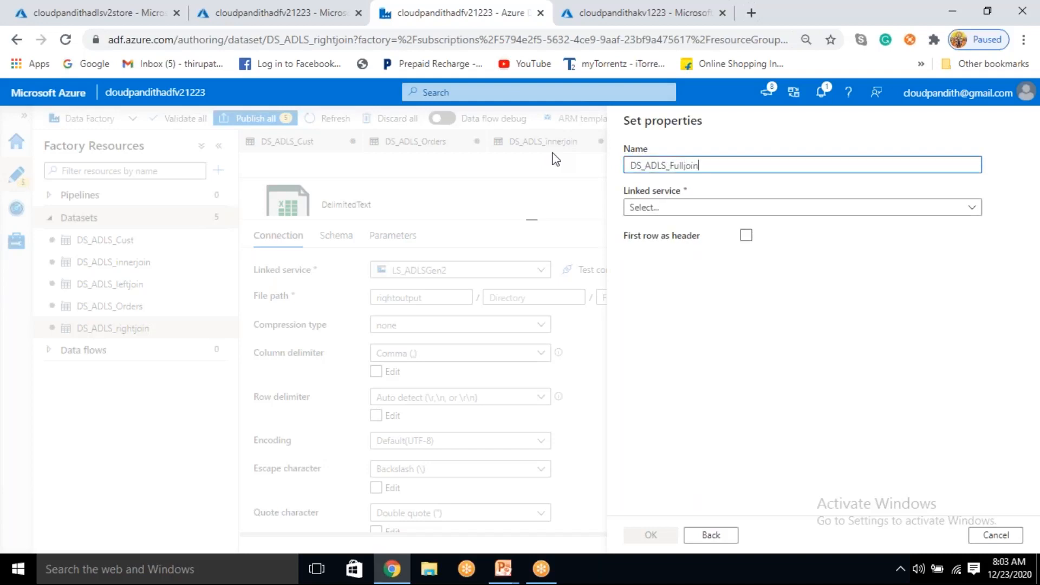
{"action": "left_click", "coordinate": [671, 214]}
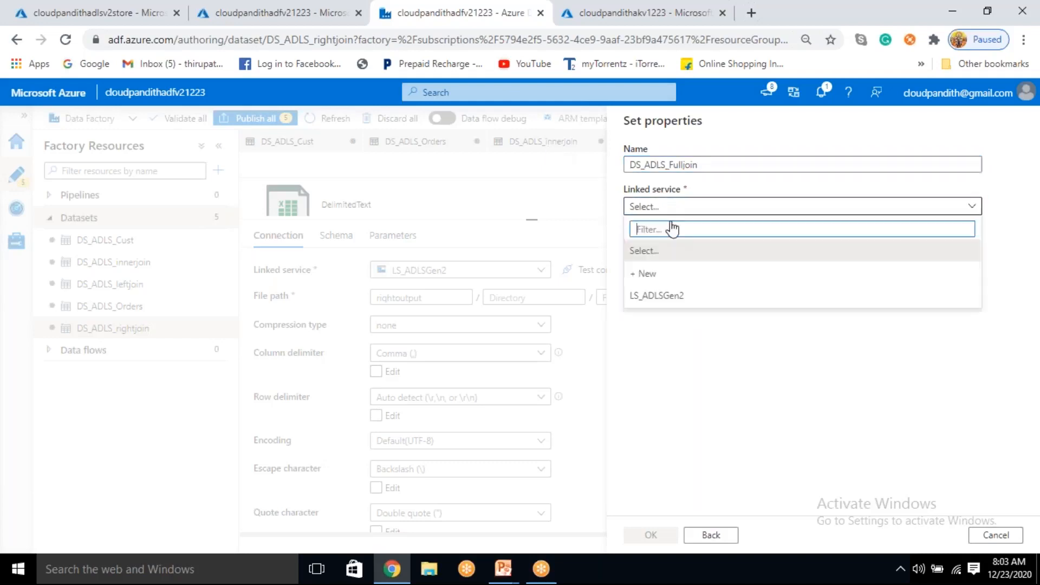
{"action": "left_click", "coordinate": [676, 304]}
{"action": "left_click", "coordinate": [745, 272]}
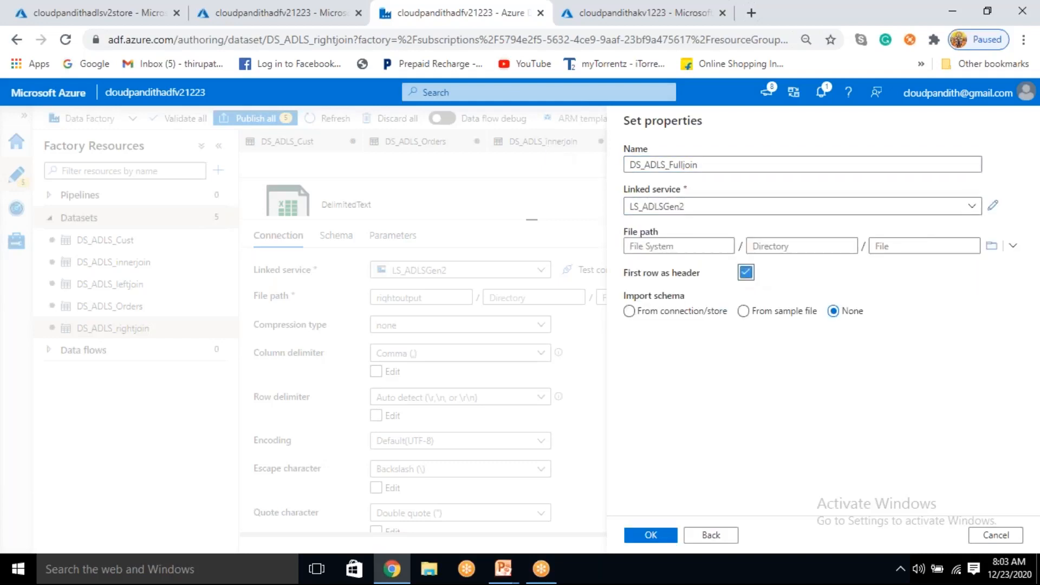
Step: Point the full join dataset to the fulloutput container by browsing the storage, and create the dataset
{"action": "left_click", "coordinate": [991, 246]}
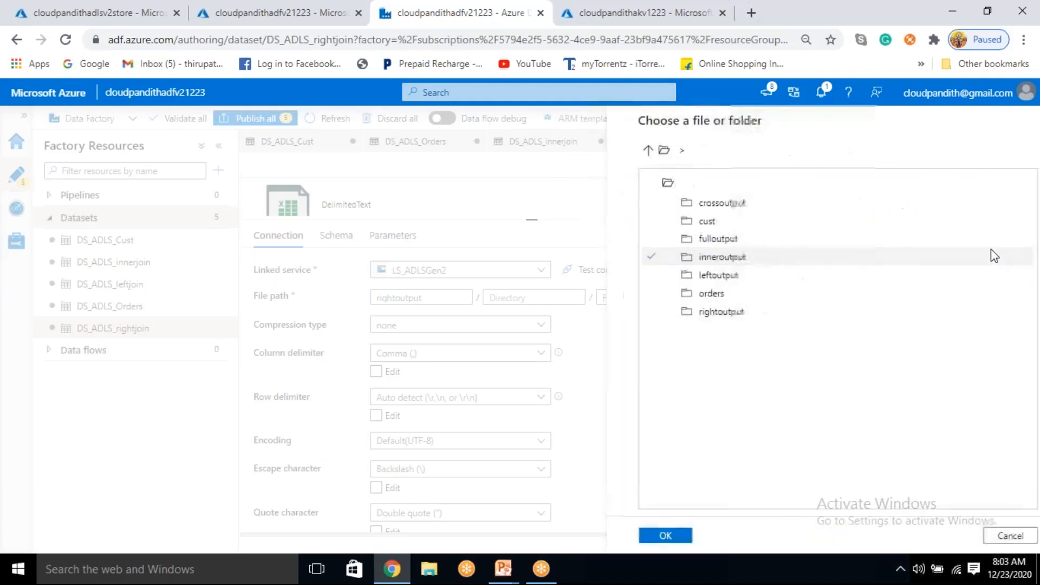
{"action": "left_click", "coordinate": [711, 239]}
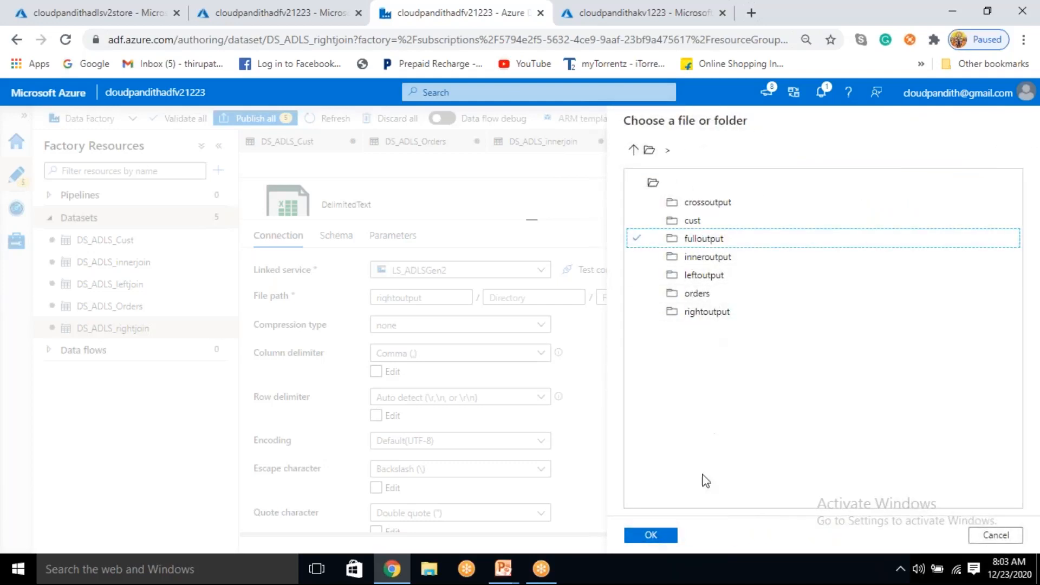
{"action": "left_click", "coordinate": [650, 536]}
{"action": "left_click", "coordinate": [669, 535]}
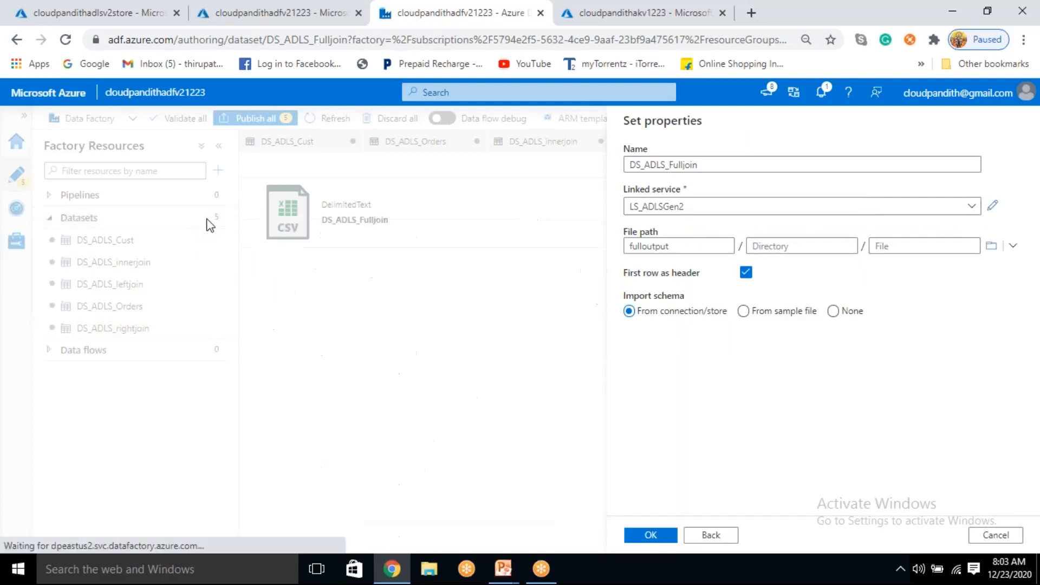
Step: Start a dataset for the cross join output with Azure Data Lake Storage Gen2 as the store and DelimitedText as the format
{"action": "left_click", "coordinate": [217, 217]}
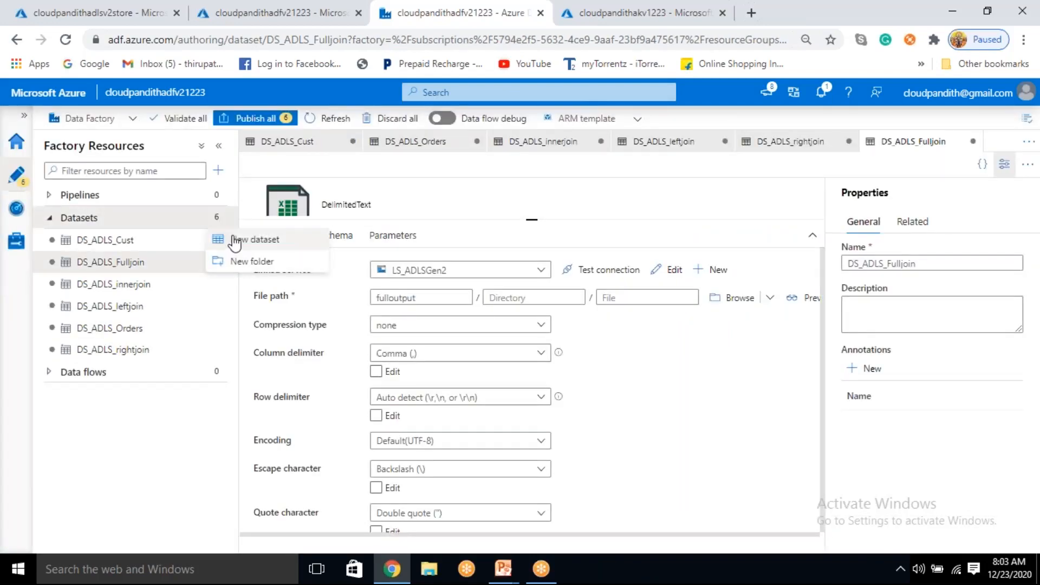
{"action": "left_click", "coordinate": [236, 240]}
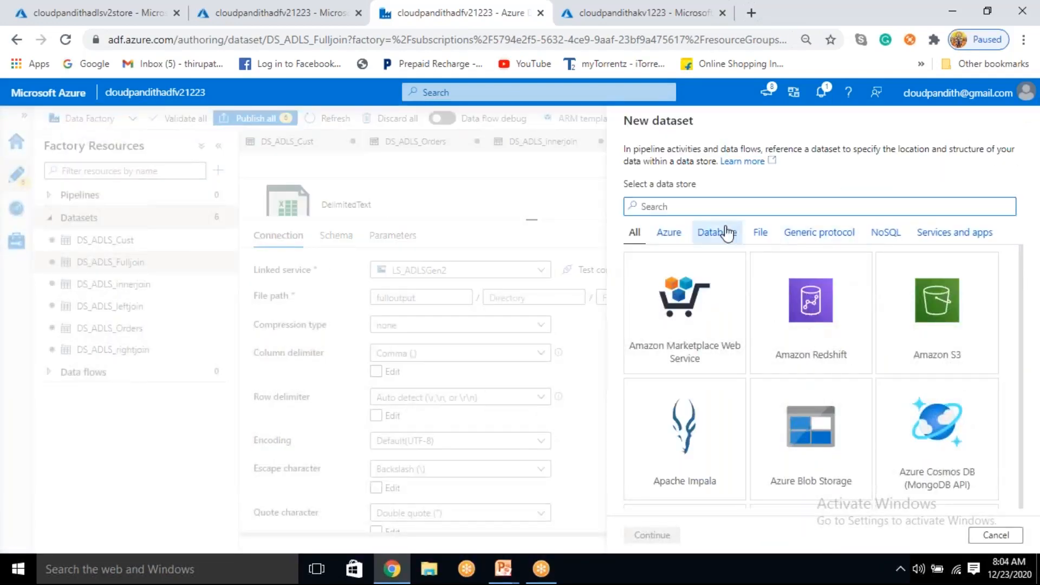
{"action": "type", "text": "gen2"}
{"action": "left_click", "coordinate": [690, 362]}
{"action": "left_click", "coordinate": [666, 535]}
{"action": "left_click", "coordinate": [944, 251]}
{"action": "left_click", "coordinate": [659, 534]}
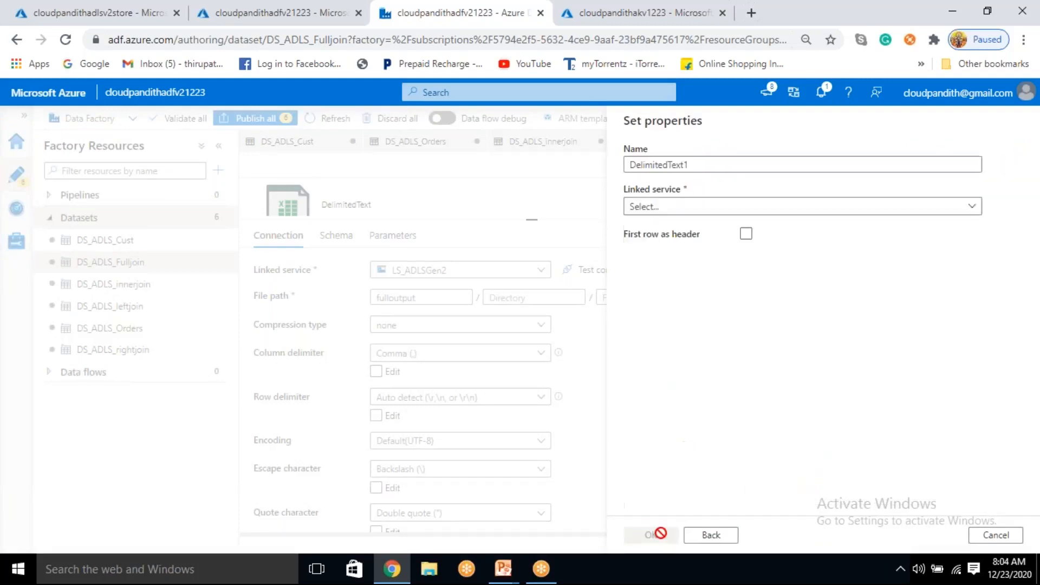
Step: Name the dataset DS_ADLS_Crossjoin and connect it to the LS_ADLSGen2 linked service
{"action": "key", "text": "BackSpace"}
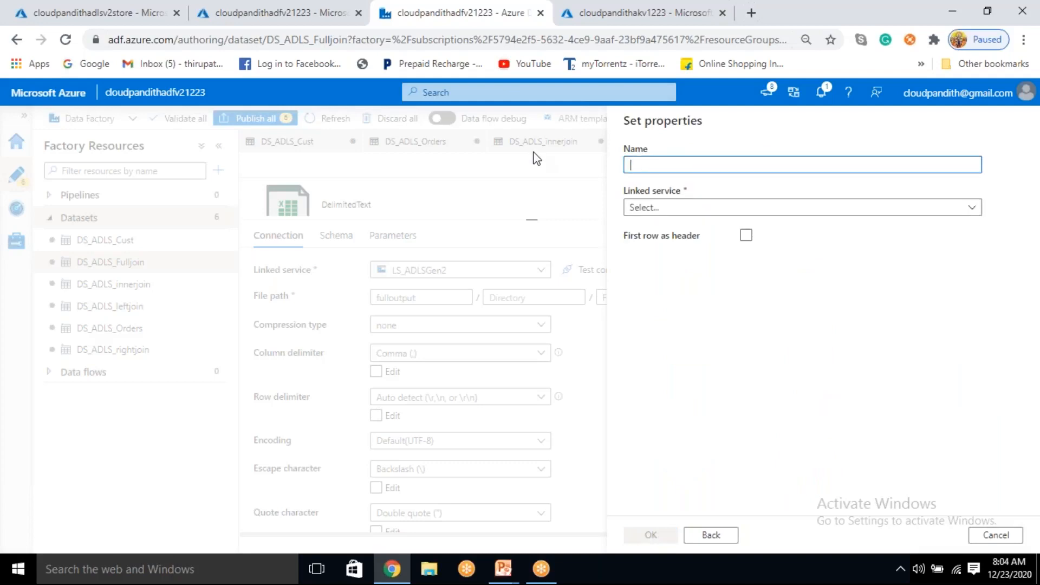
{"action": "type", "text": "DS_ADLS_Cross"}
{"action": "type", "text": "join"}
{"action": "left_click", "coordinate": [673, 208]}
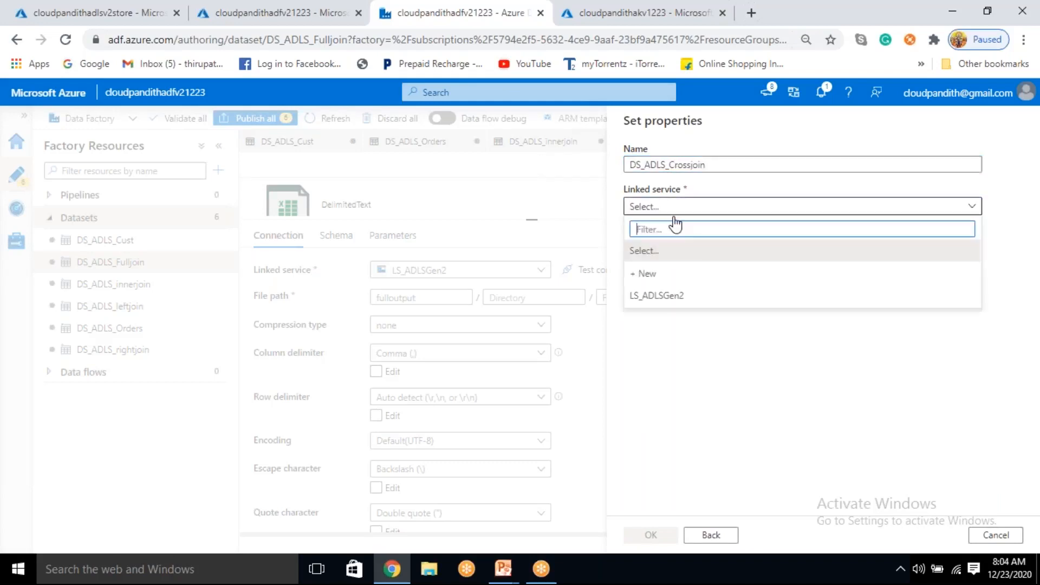
{"action": "left_click", "coordinate": [673, 298]}
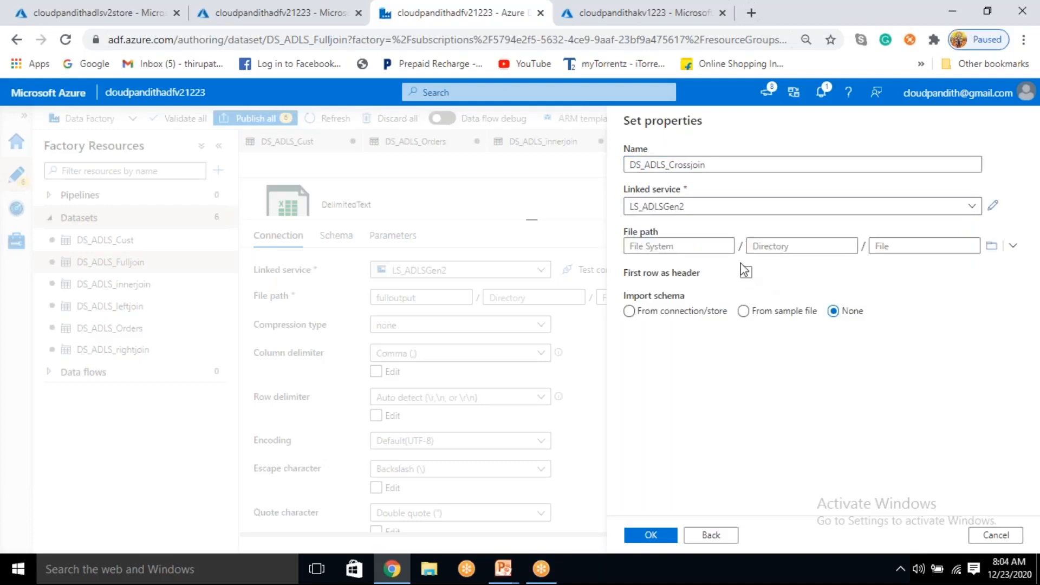
Step: Point the cross join dataset to the crossoutput container by browsing the storage, and create the dataset
{"action": "left_click", "coordinate": [991, 246]}
{"action": "left_click", "coordinate": [719, 204]}
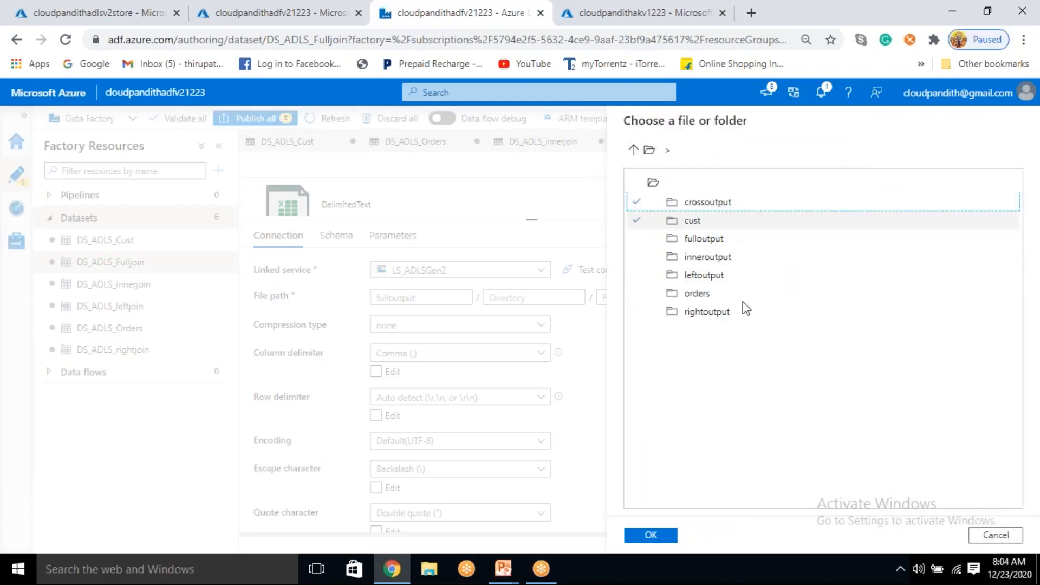
{"action": "left_click", "coordinate": [649, 535]}
{"action": "left_click", "coordinate": [645, 536]}
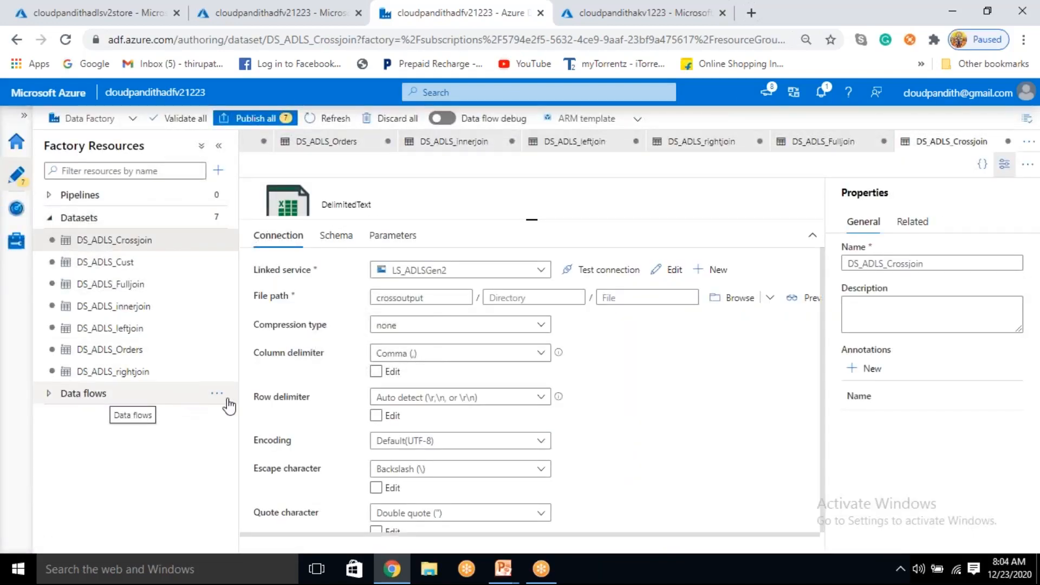
Step: Turn on data flow debug and confirm starting the debug cluster
{"action": "left_click", "coordinate": [216, 394]}
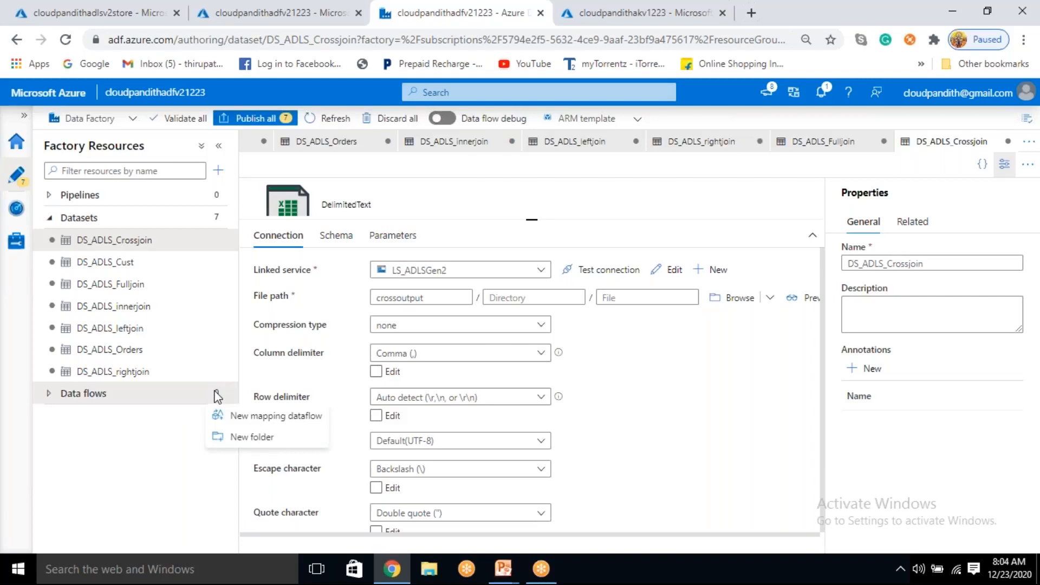
{"action": "left_click", "coordinate": [154, 457]}
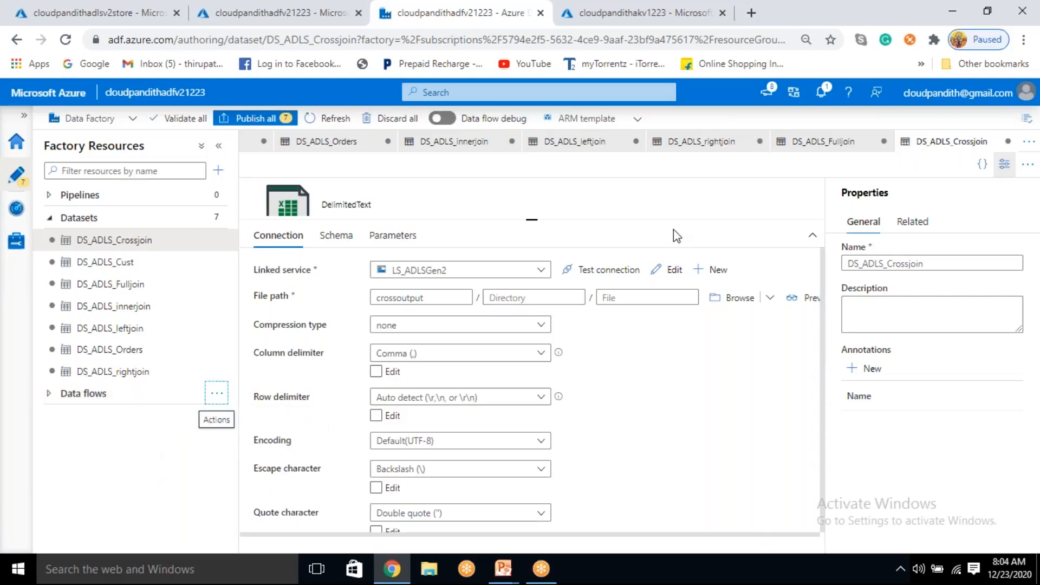
{"action": "left_click", "coordinate": [451, 121]}
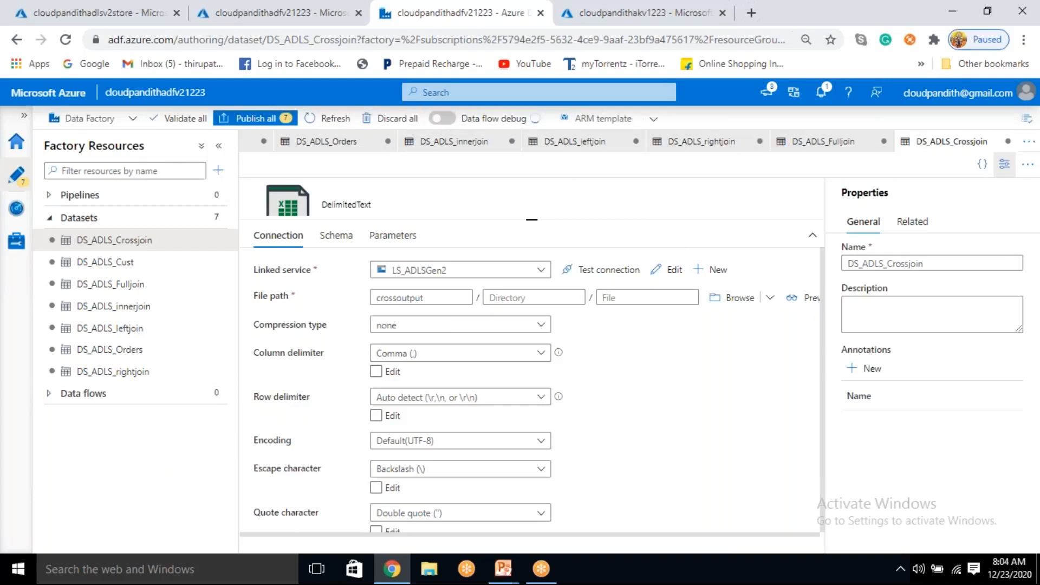
{"action": "left_click", "coordinate": [443, 386]}
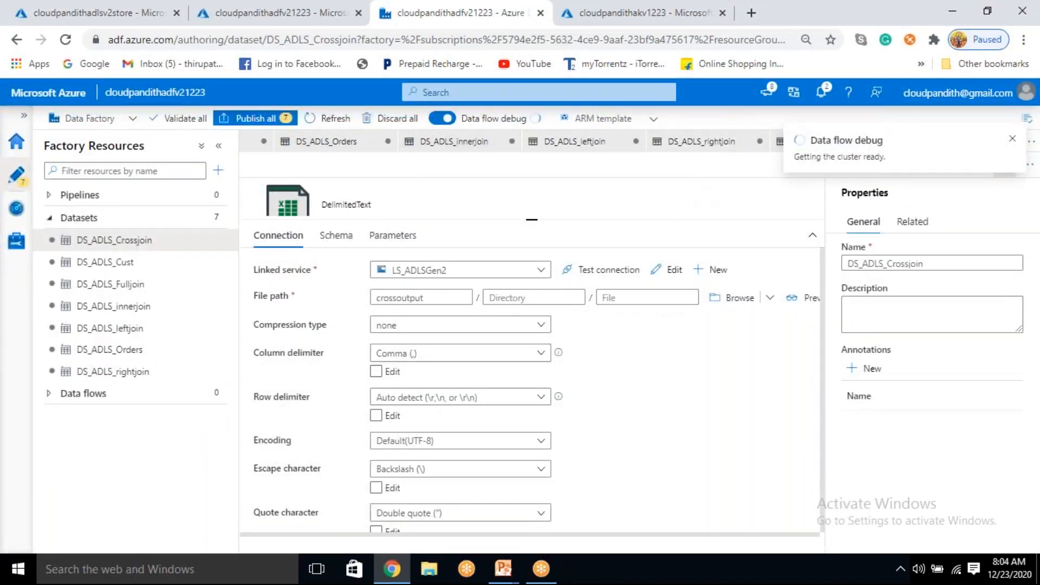
Step: Create a new mapping data flow of the Data flow type and dismiss the introductory tip
{"action": "left_click", "coordinate": [213, 395]}
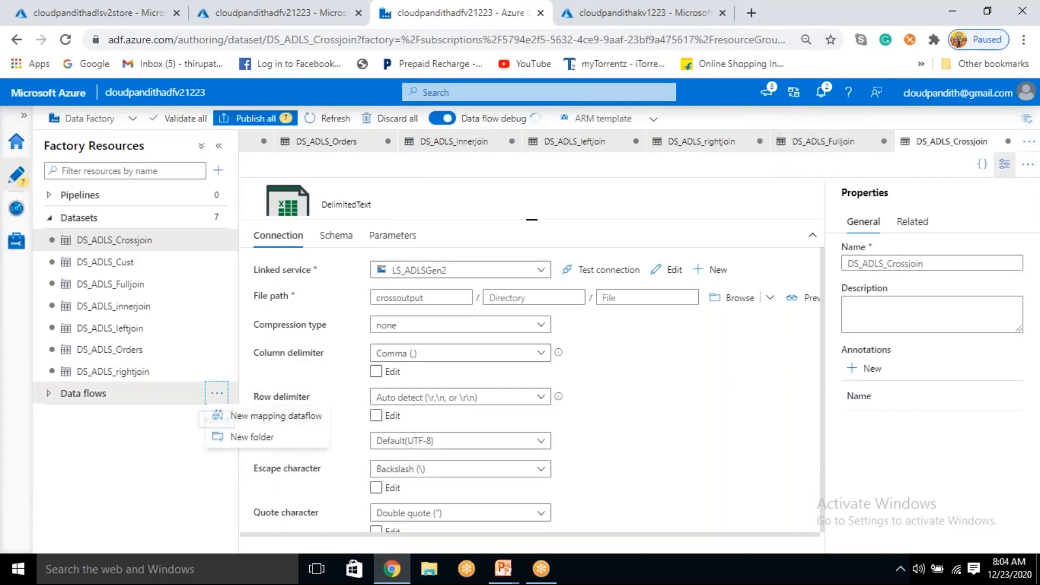
{"action": "left_click", "coordinate": [235, 417]}
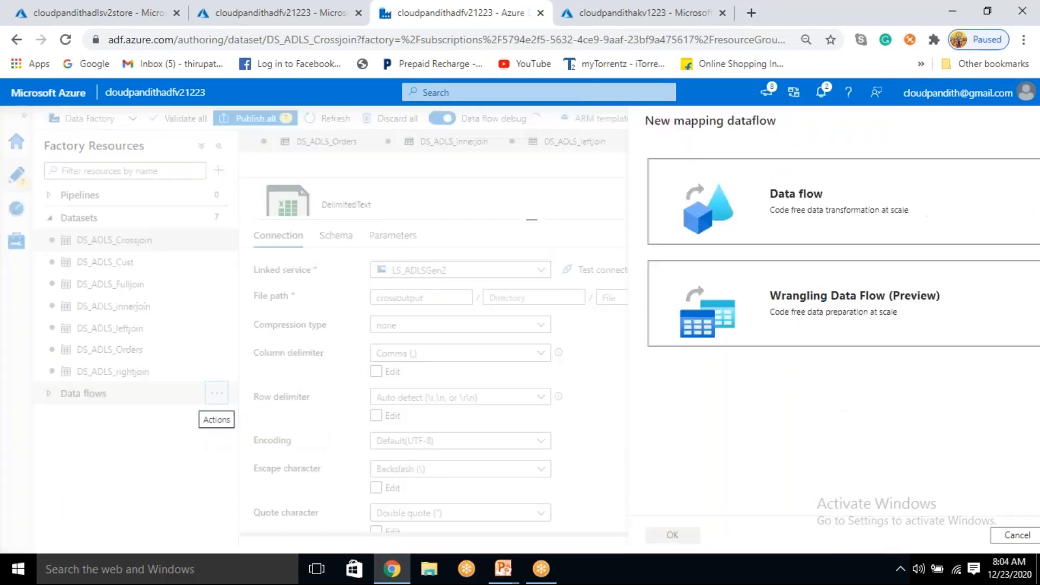
{"action": "left_click", "coordinate": [780, 211]}
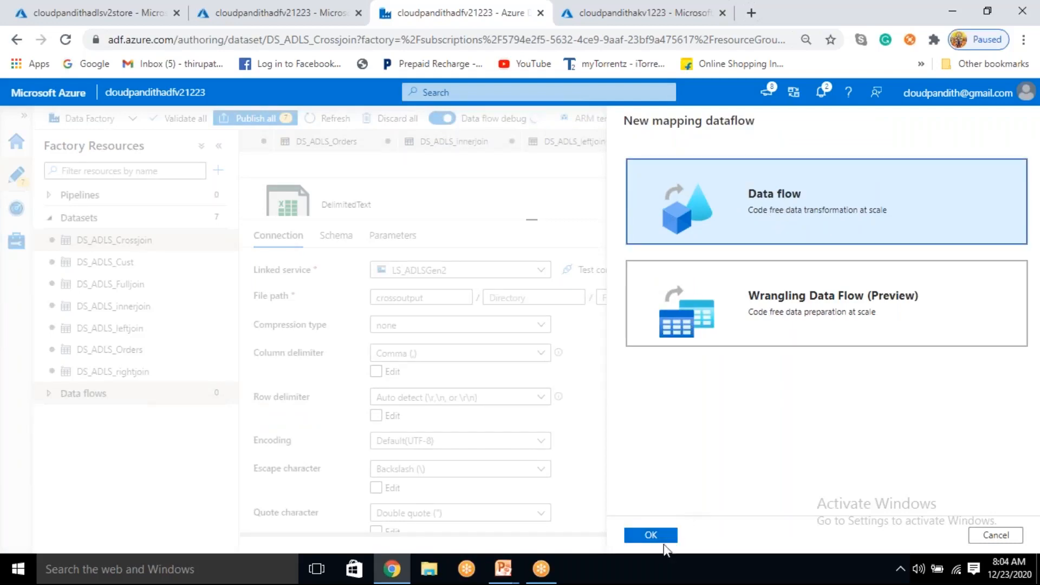
{"action": "left_click", "coordinate": [661, 539]}
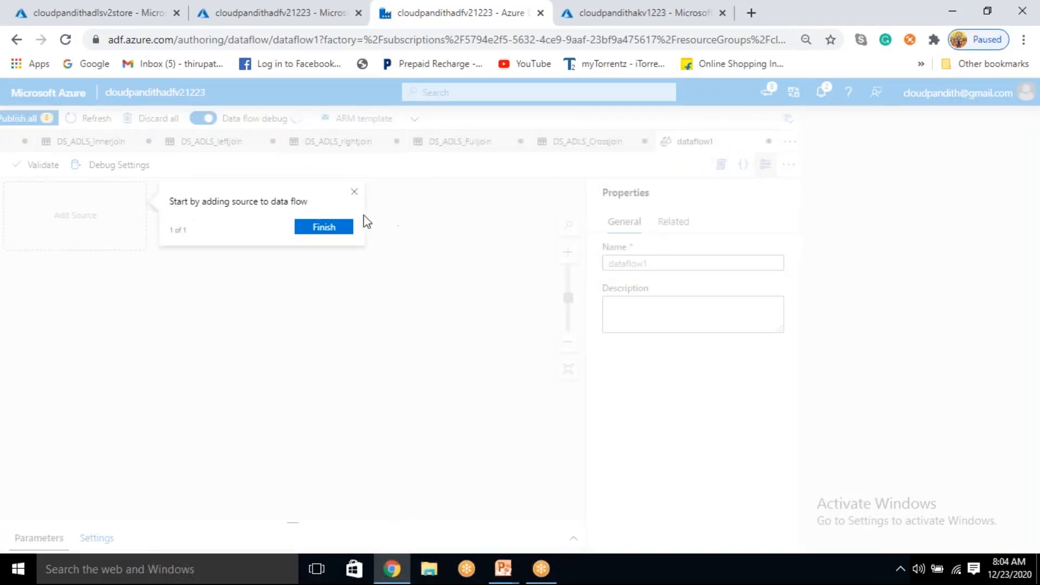
{"action": "left_click", "coordinate": [324, 227]}
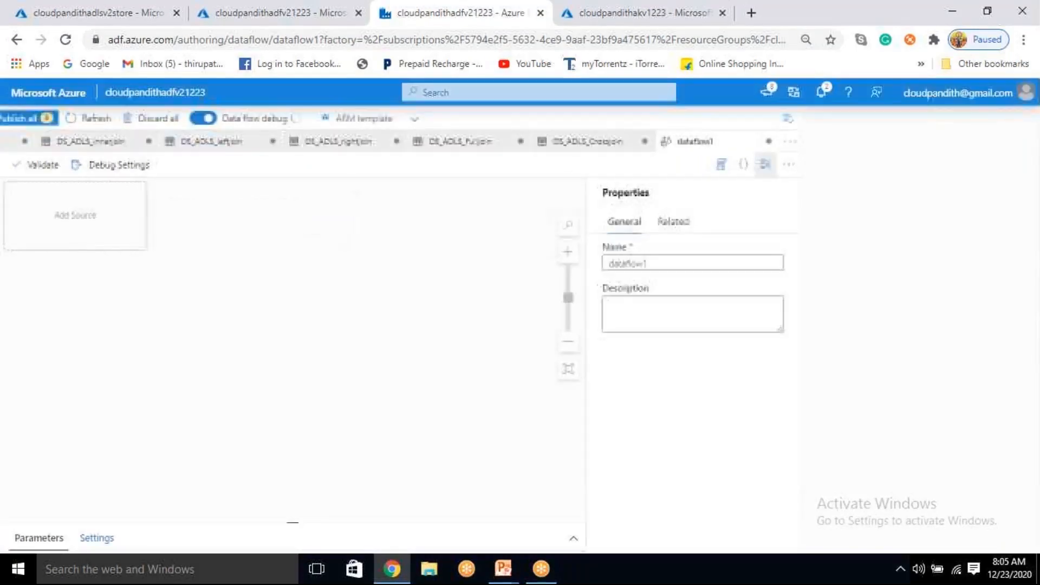
Step: Name the data flow df_joins and hide its properties
{"action": "double_click", "coordinate": [610, 263]}
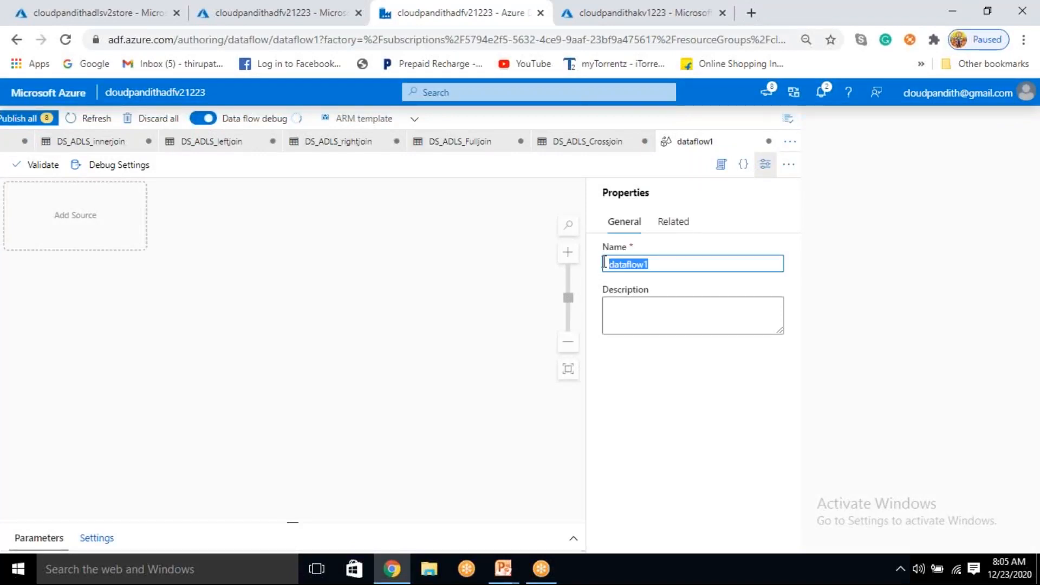
{"action": "key", "text": "BackSpace"}
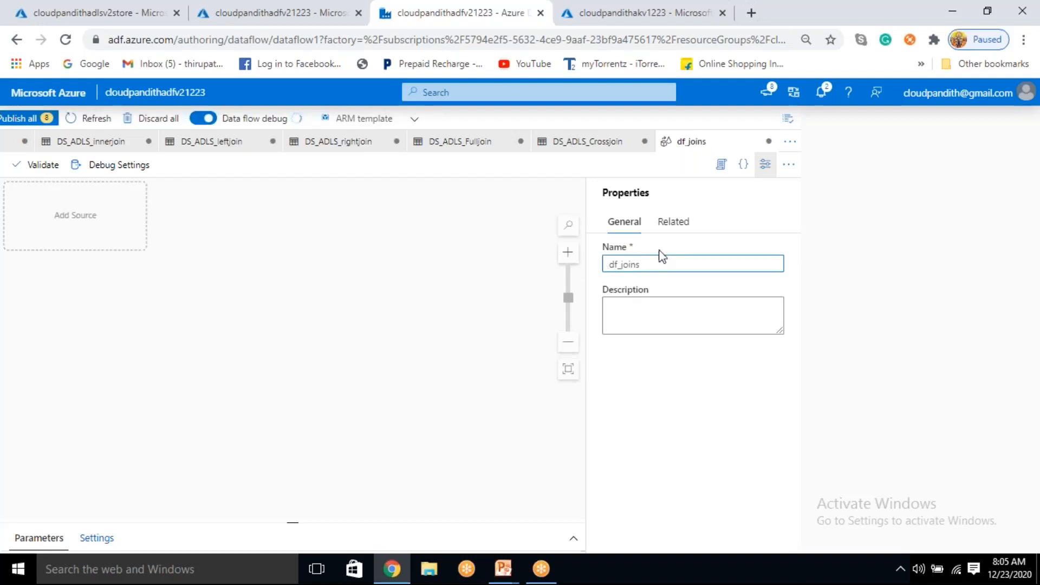
{"action": "left_click", "coordinate": [773, 170]}
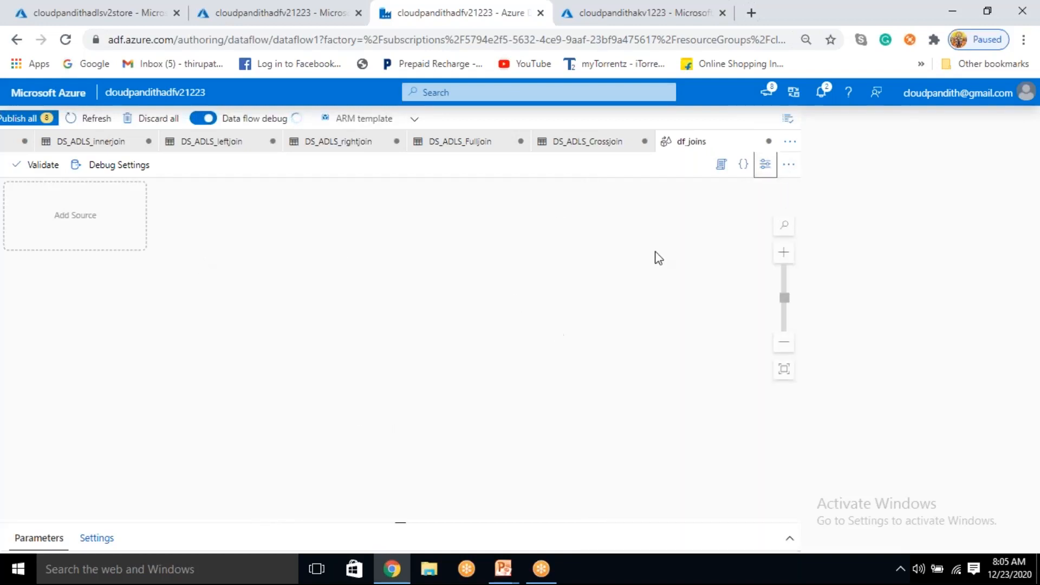
{"action": "left_click", "coordinate": [765, 166]}
{"action": "left_click", "coordinate": [766, 170]}
Step: Try to publish all pending factory changes and close the validation output
{"action": "left_click", "coordinate": [325, 13]}
{"action": "left_click", "coordinate": [501, 18]}
{"action": "left_click", "coordinate": [31, 119]}
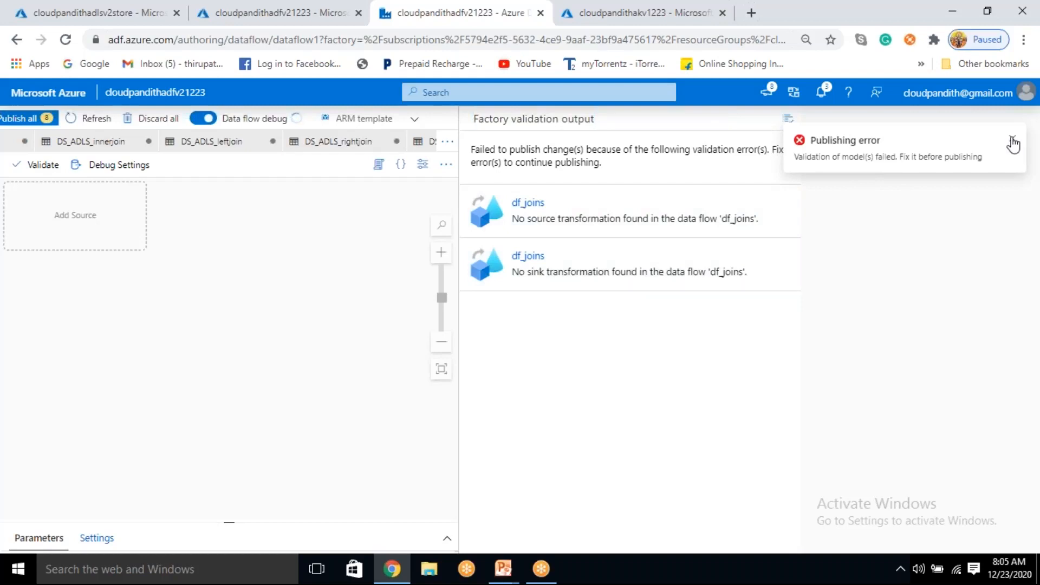
{"action": "left_click", "coordinate": [1012, 142]}
{"action": "left_click", "coordinate": [788, 119]}
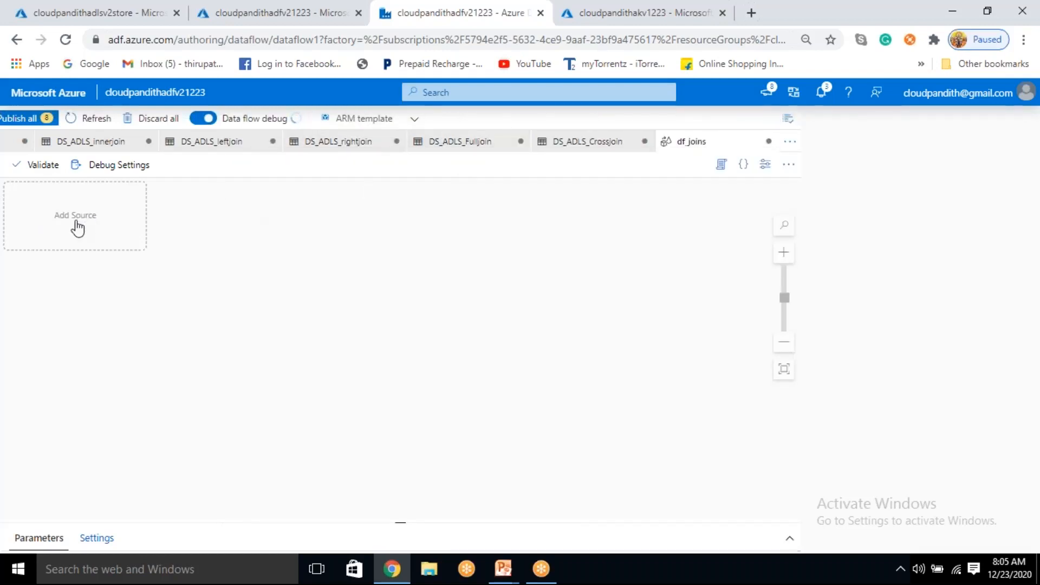
Step: Add a source to the df_joins data flow and dismiss the guided tour
{"action": "left_click", "coordinate": [70, 226]}
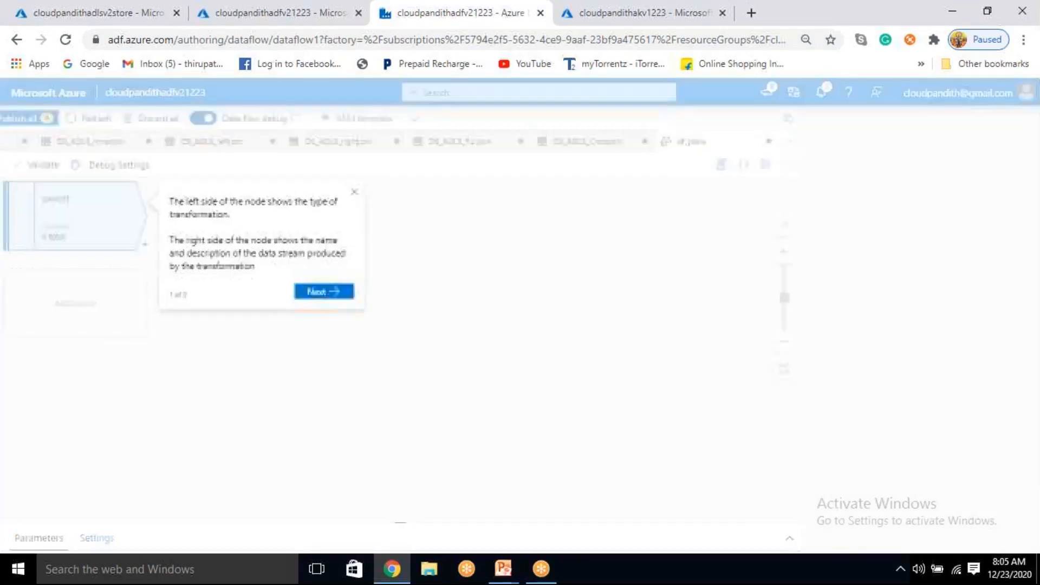
{"action": "left_click", "coordinate": [318, 293]}
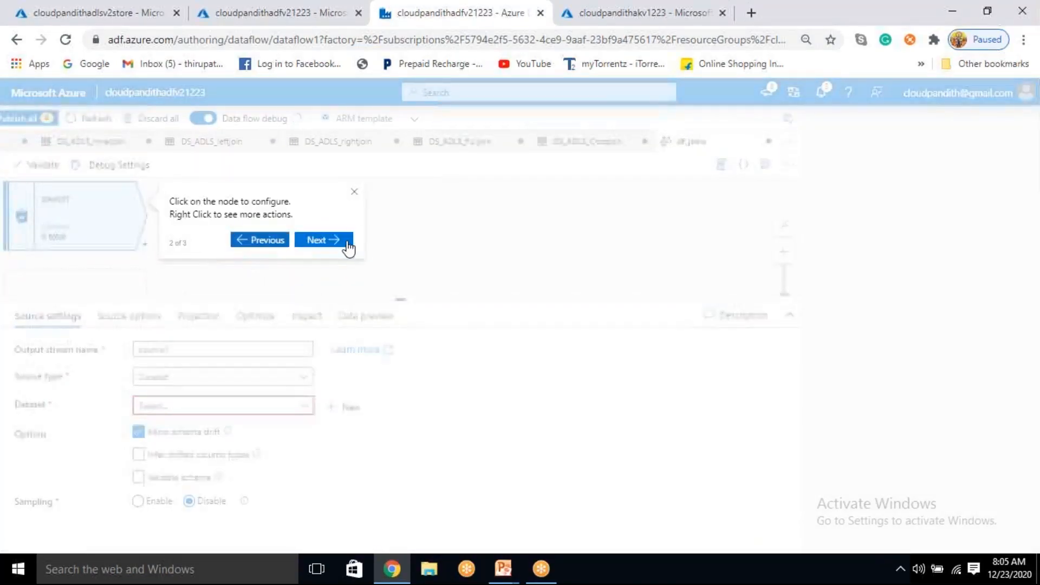
{"action": "left_click", "coordinate": [351, 193]}
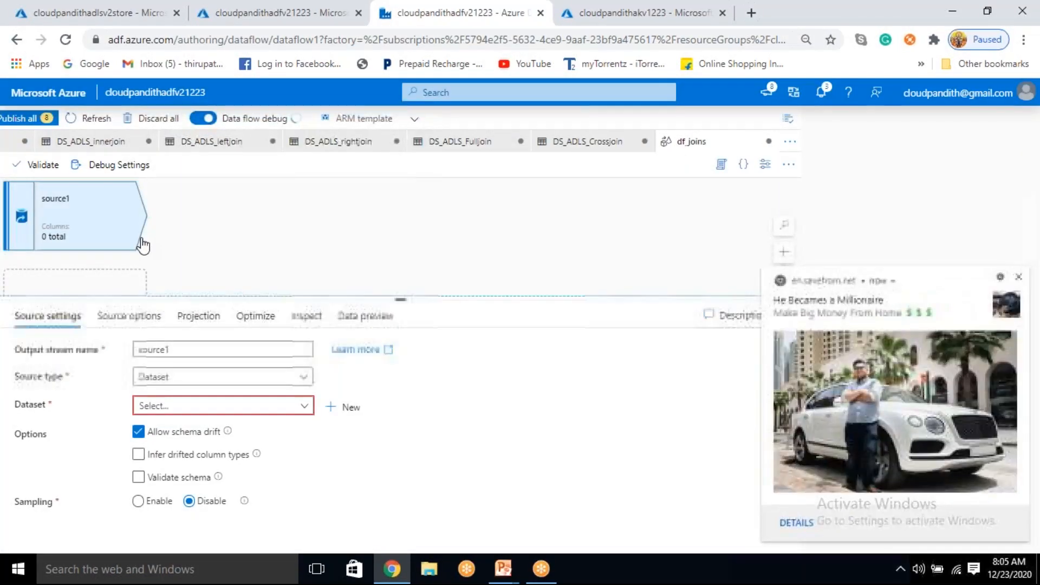
Step: Add a Sink transformation after source1 and dismiss its tip
{"action": "left_click", "coordinate": [144, 244]}
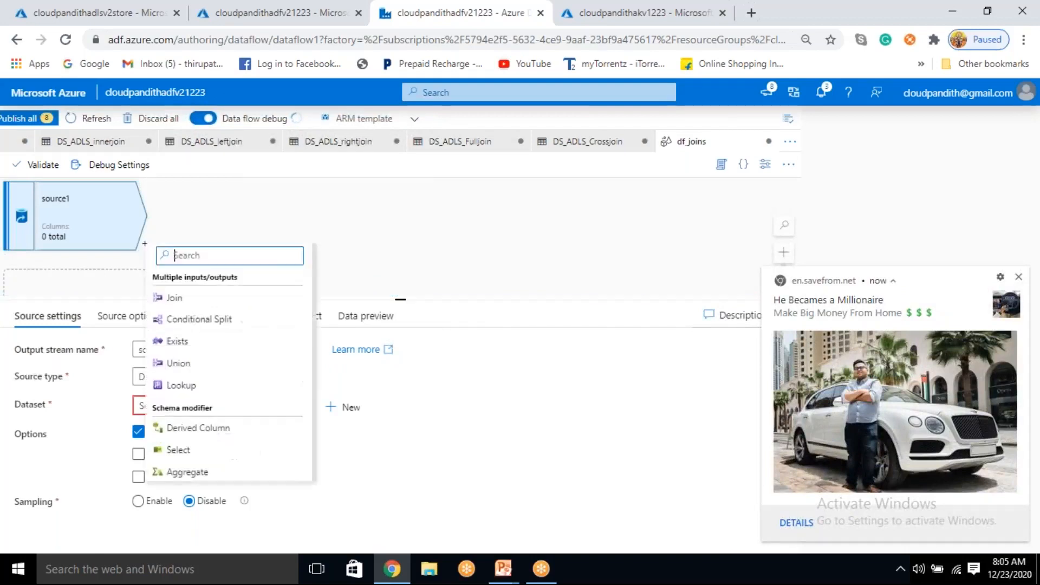
{"action": "scroll", "coordinate": [179, 383], "scroll_direction": "down", "scroll_amount": 2}
{"action": "scroll", "coordinate": [200, 477], "scroll_direction": "down", "scroll_amount": 3}
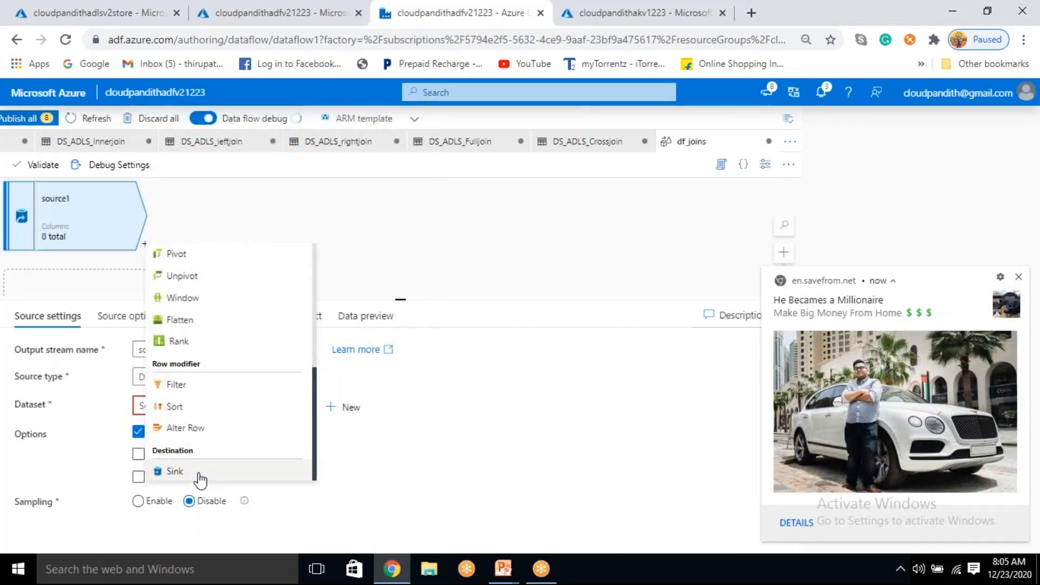
{"action": "left_click", "coordinate": [198, 474]}
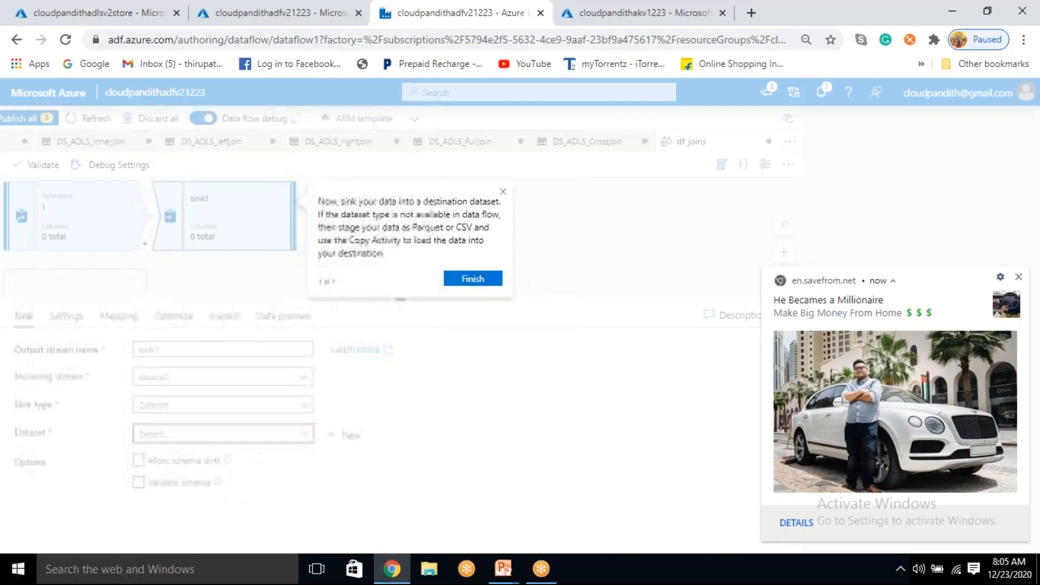
{"action": "left_click", "coordinate": [471, 279]}
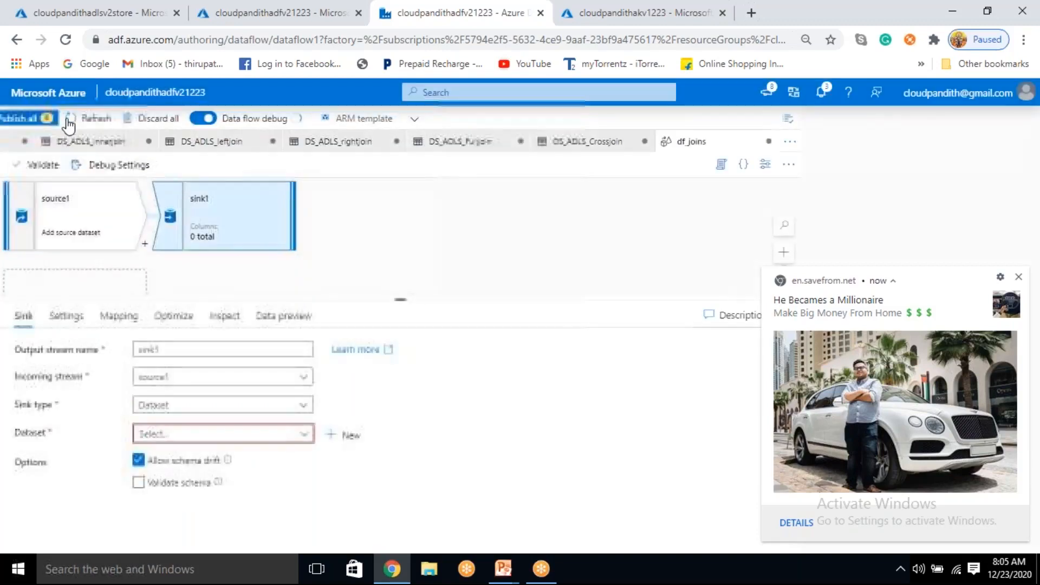
Step: Try publishing again with the source and sink in the data flow, and close the validation output and browser notification
{"action": "left_click", "coordinate": [31, 124]}
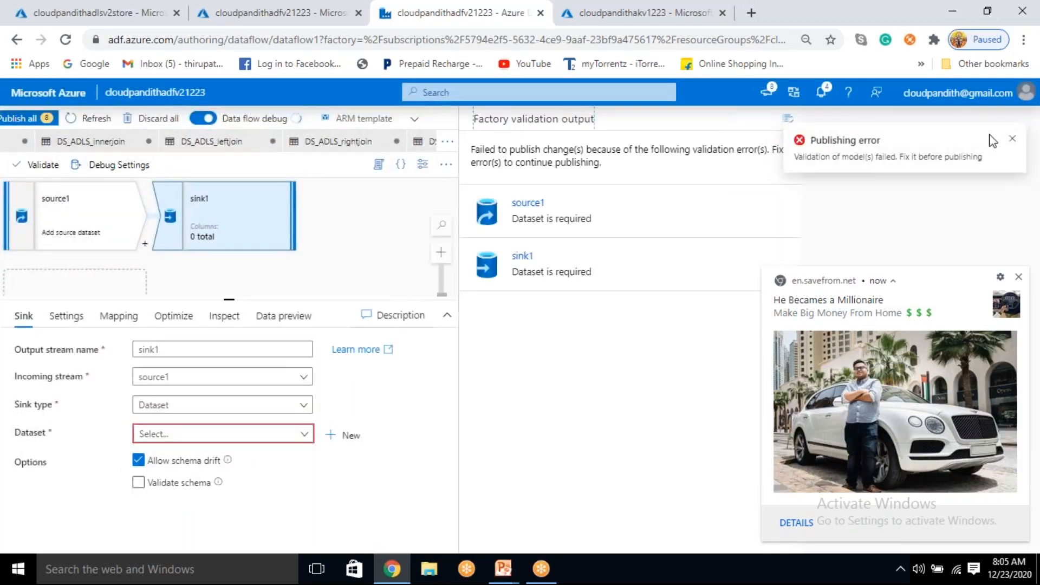
{"action": "left_click", "coordinate": [1012, 142]}
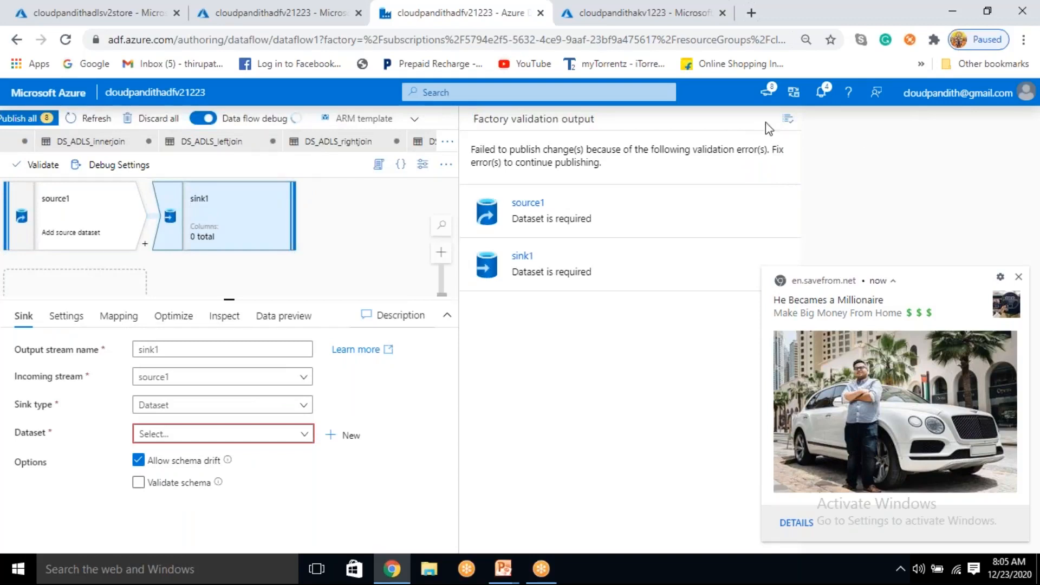
{"action": "left_click", "coordinate": [788, 121]}
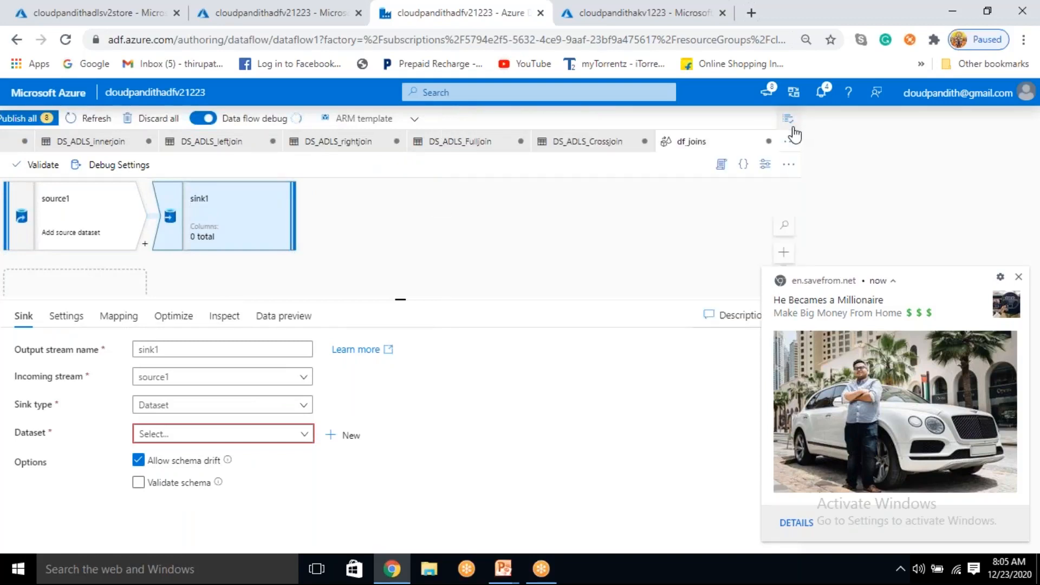
{"action": "left_click", "coordinate": [1018, 277]}
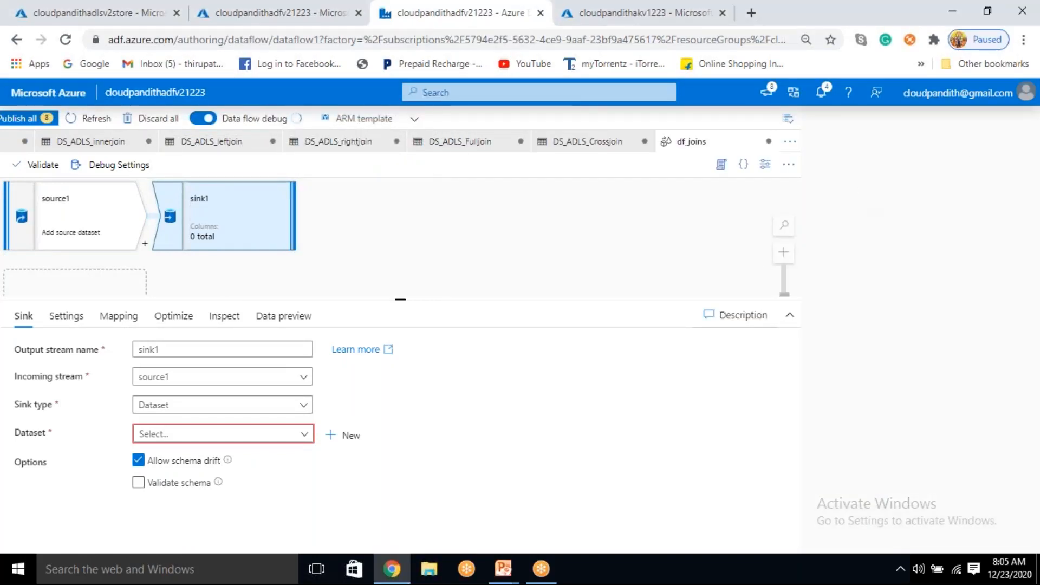
Step: Widen the factory resources area and open the DS_ADLS_Crossjoin dataset
{"action": "left_click", "coordinate": [314, 11]}
{"action": "left_click", "coordinate": [424, 4]}
{"action": "left_click_drag", "start_coordinate": [2, 131], "coordinate": [466, 212]}
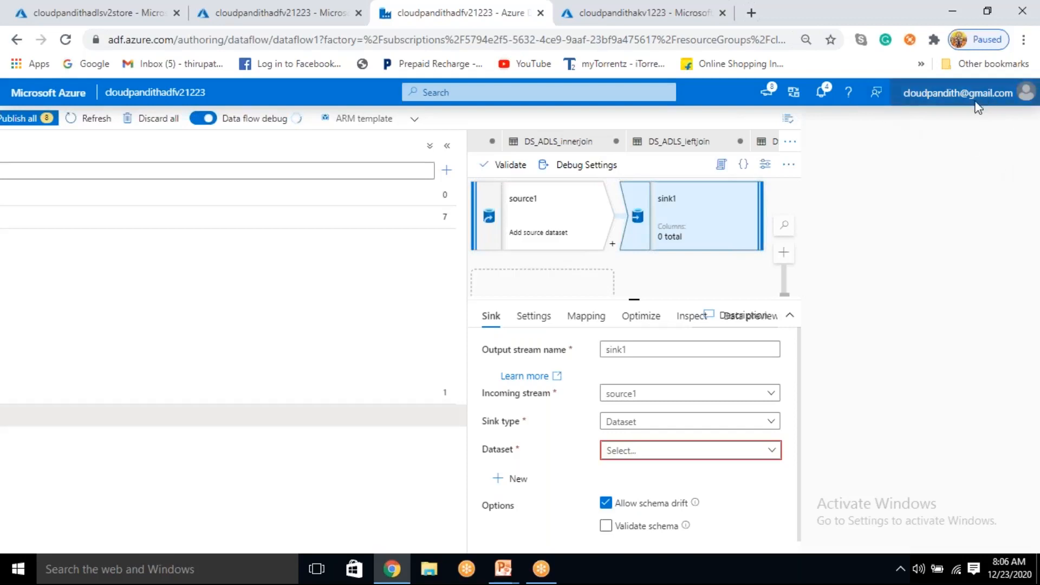
{"action": "left_click", "coordinate": [144, 239]}
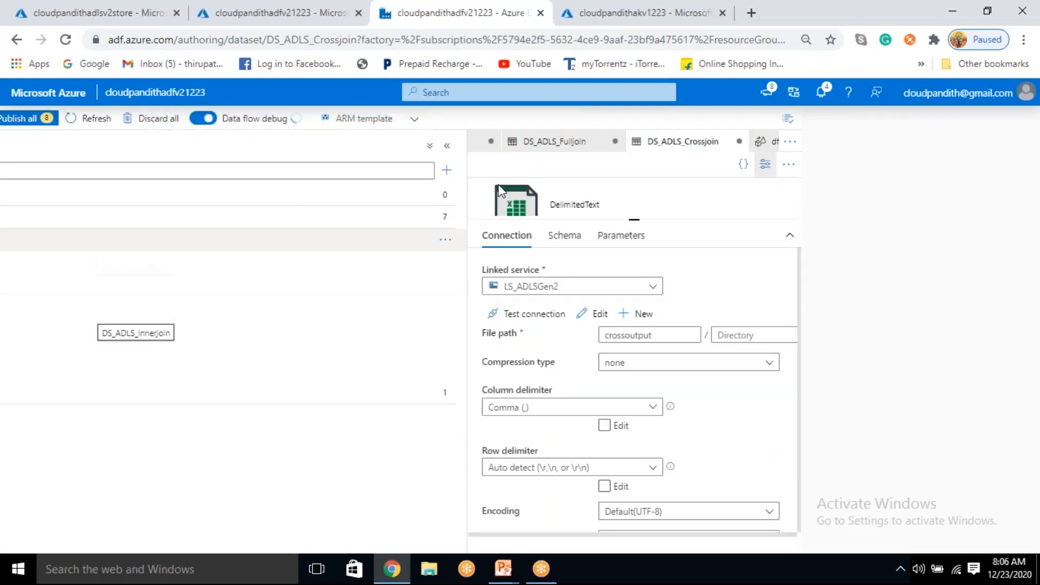
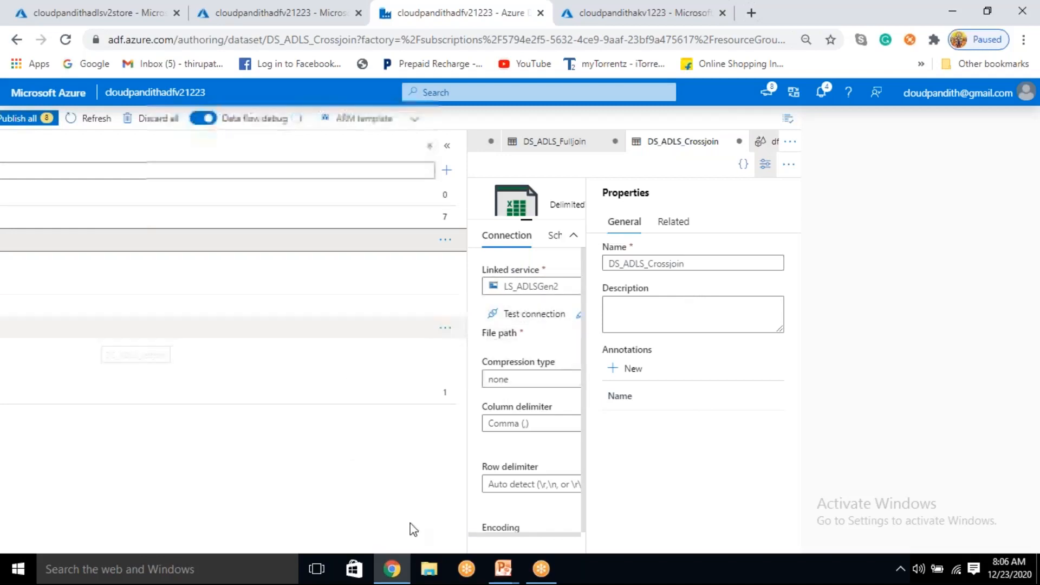
{"action": "left_click_drag", "start_coordinate": [661, 532], "coordinate": [490, 539]}
{"action": "scroll", "coordinate": [490, 536], "scroll_direction": "down", "scroll_amount": 3}
{"action": "scroll", "coordinate": [505, 327], "scroll_direction": "up", "scroll_amount": 5}
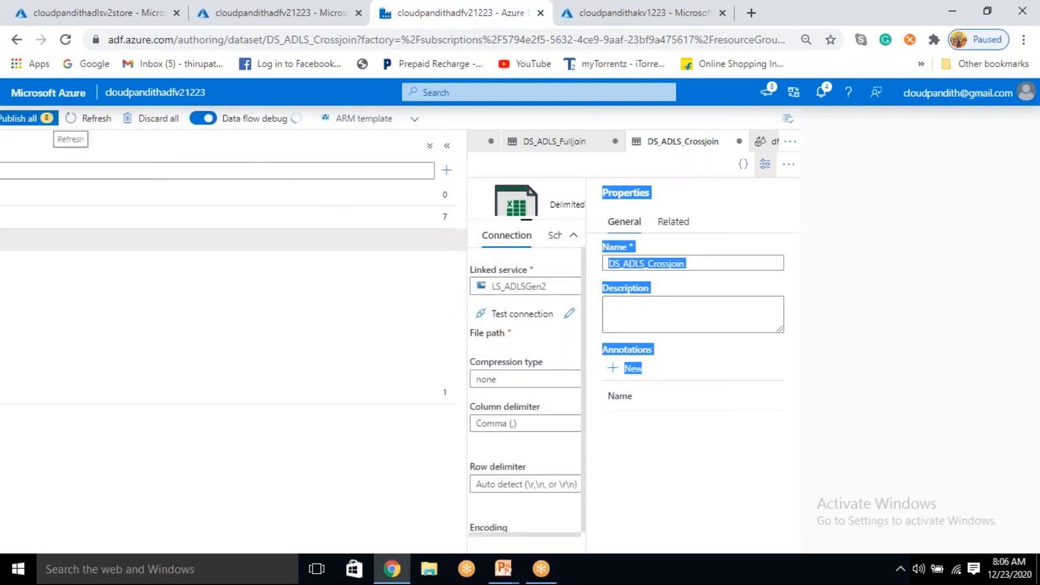
Step: Try once more to publish all changes, open source1 from the validation output, and close the output
{"action": "left_click", "coordinate": [26, 121]}
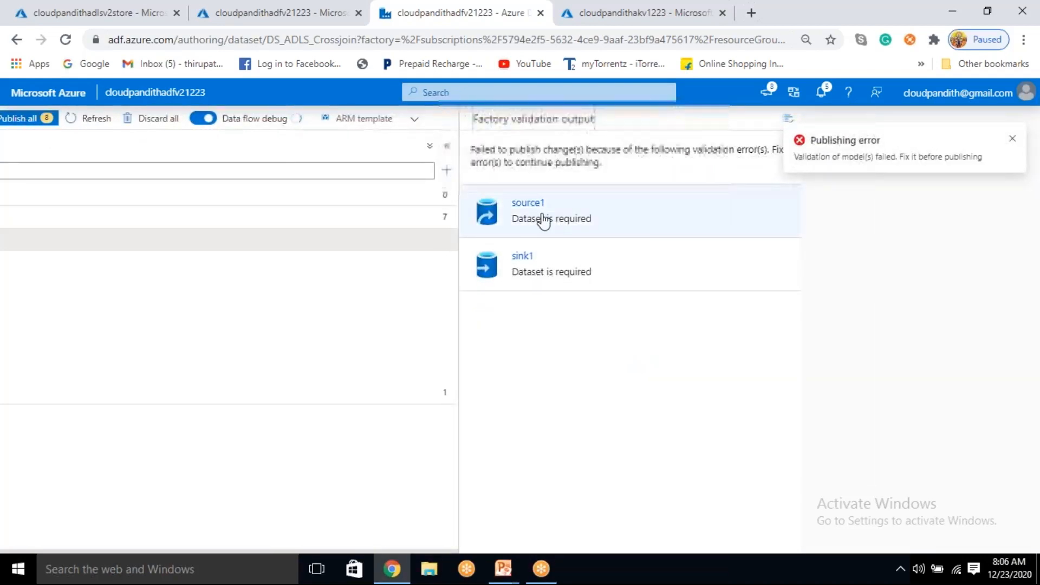
{"action": "left_click", "coordinate": [542, 220]}
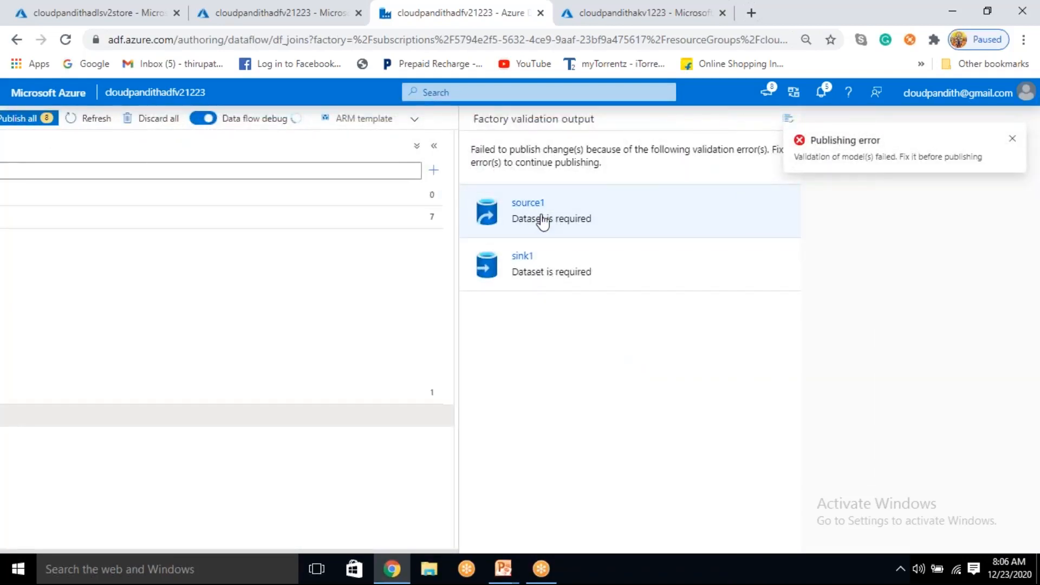
{"action": "left_click", "coordinate": [1012, 144]}
{"action": "left_click", "coordinate": [787, 128]}
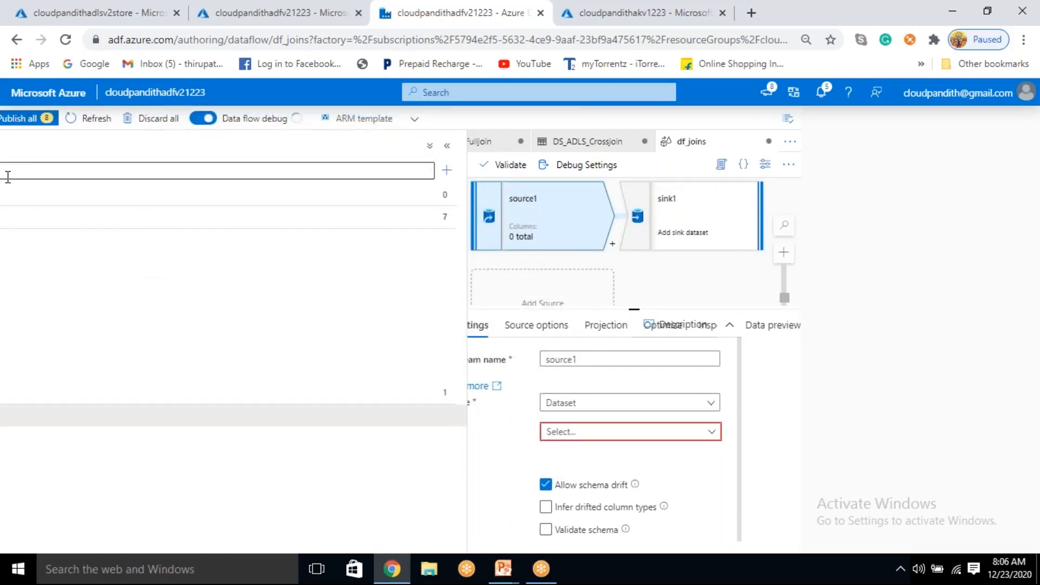
Step: Open the DS_ADLS_innerjoin dataset from the factory resources
{"action": "left_click", "coordinate": [33, 172]}
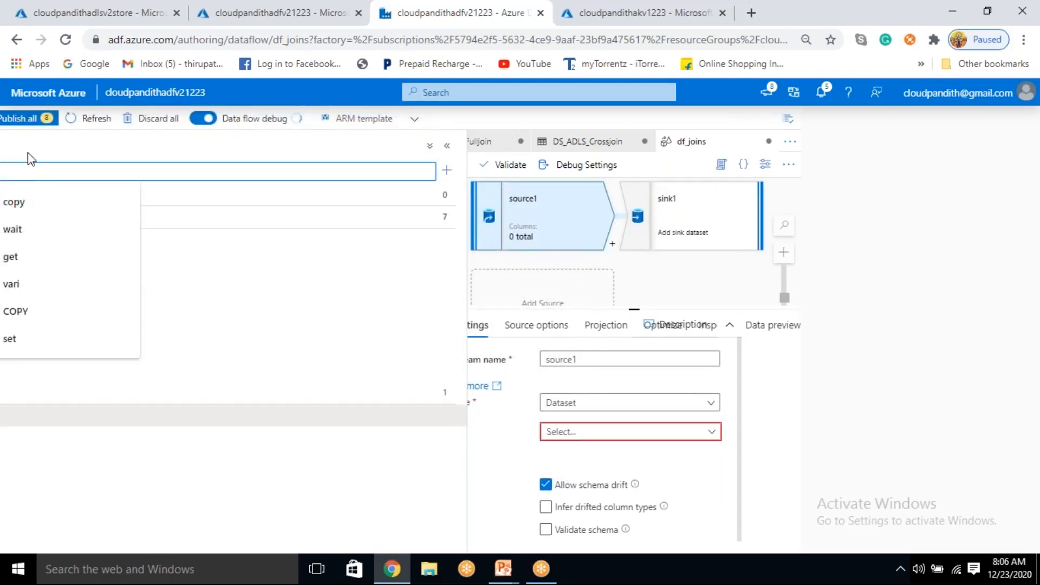
{"action": "left_click_drag", "start_coordinate": [7, 85], "coordinate": [124, 102]}
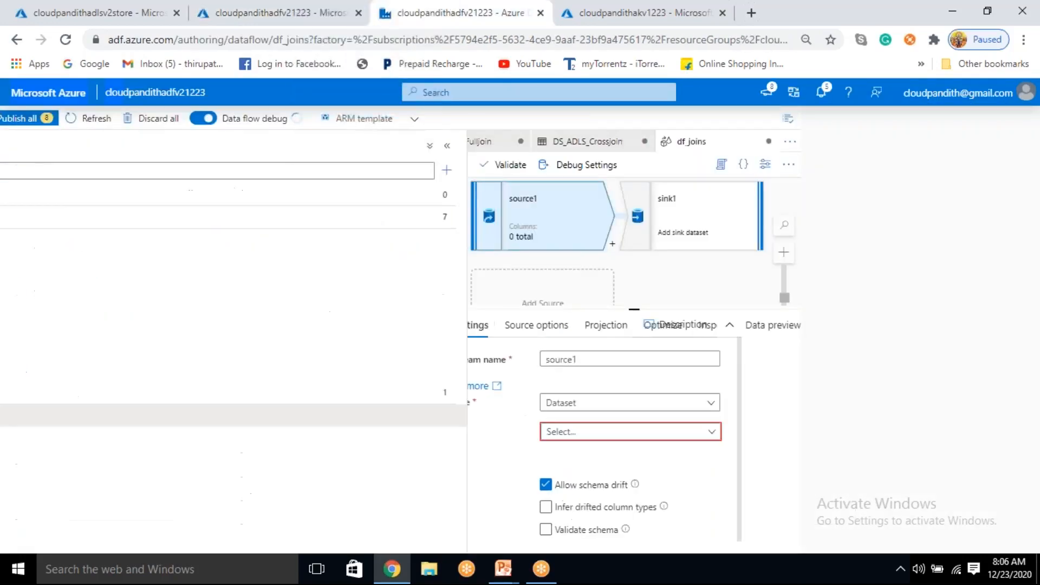
{"action": "left_click", "coordinate": [205, 312]}
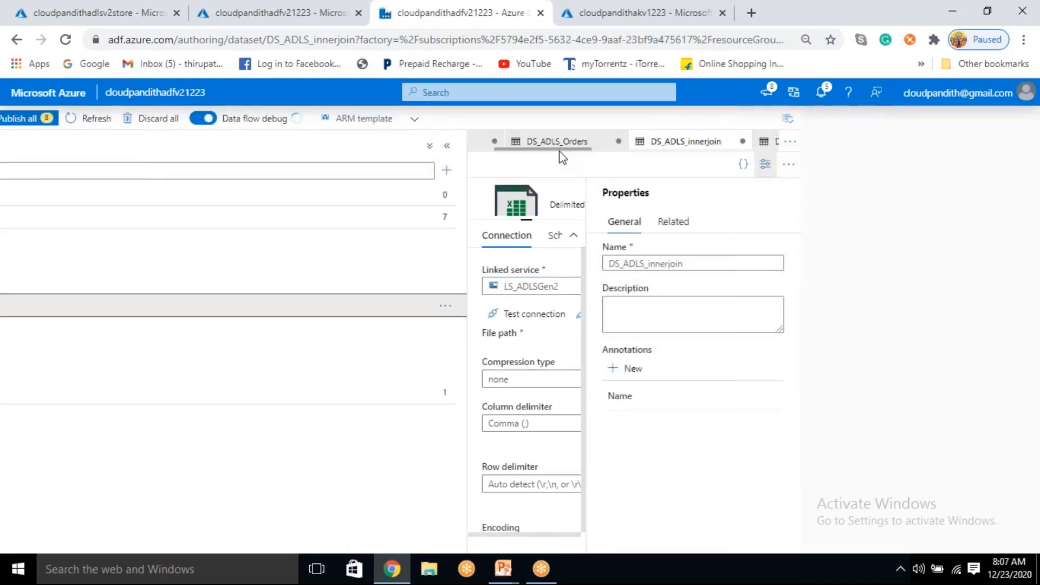
Step: Hide the inner join dataset's properties and narrow the factory resources area back beside the dataset settings
{"action": "left_click", "coordinate": [765, 165]}
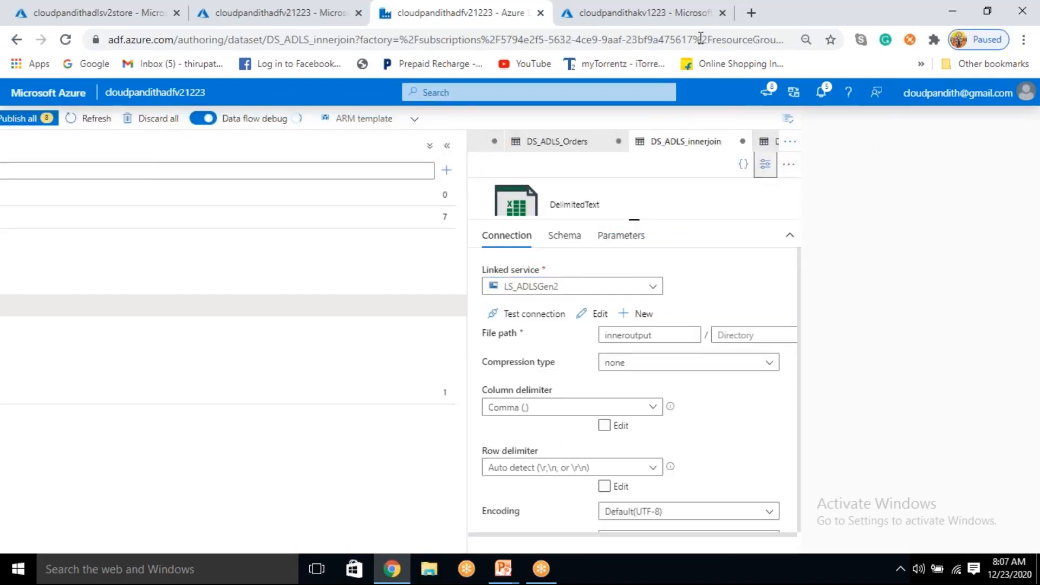
{"action": "left_click", "coordinate": [643, 20]}
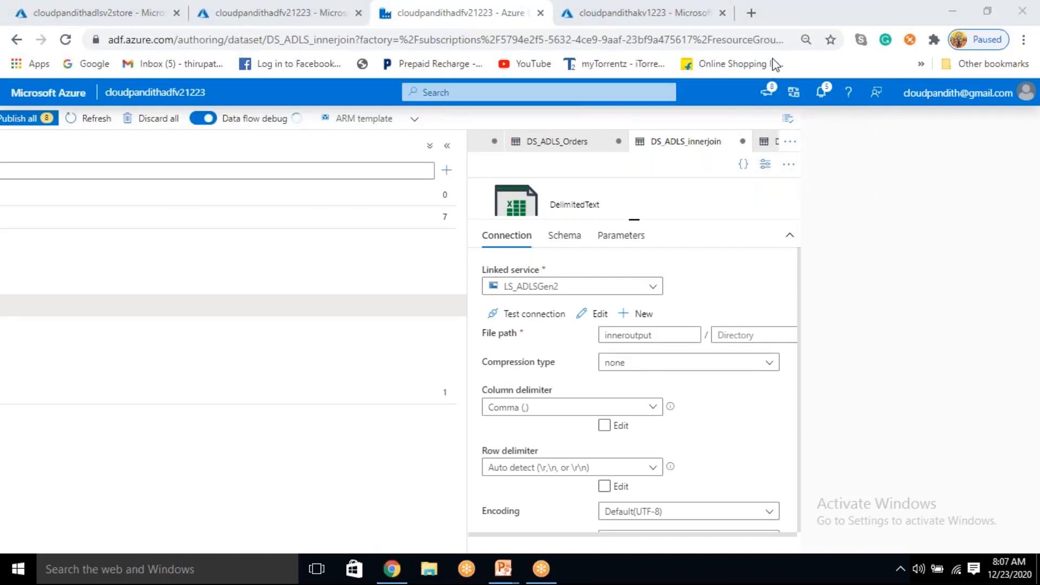
{"action": "left_click", "coordinate": [937, 250]}
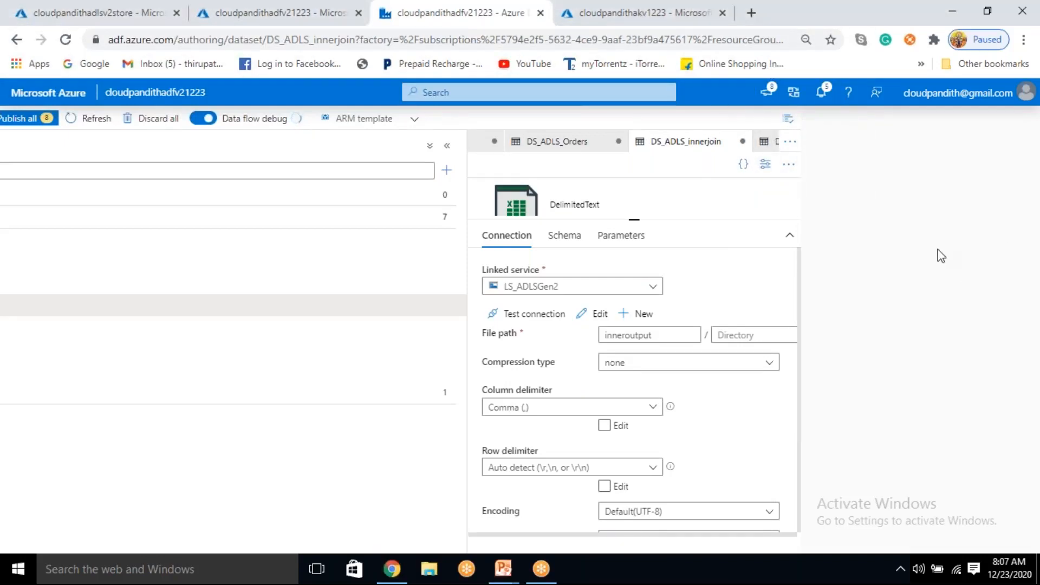
{"action": "left_click", "coordinate": [1026, 92]}
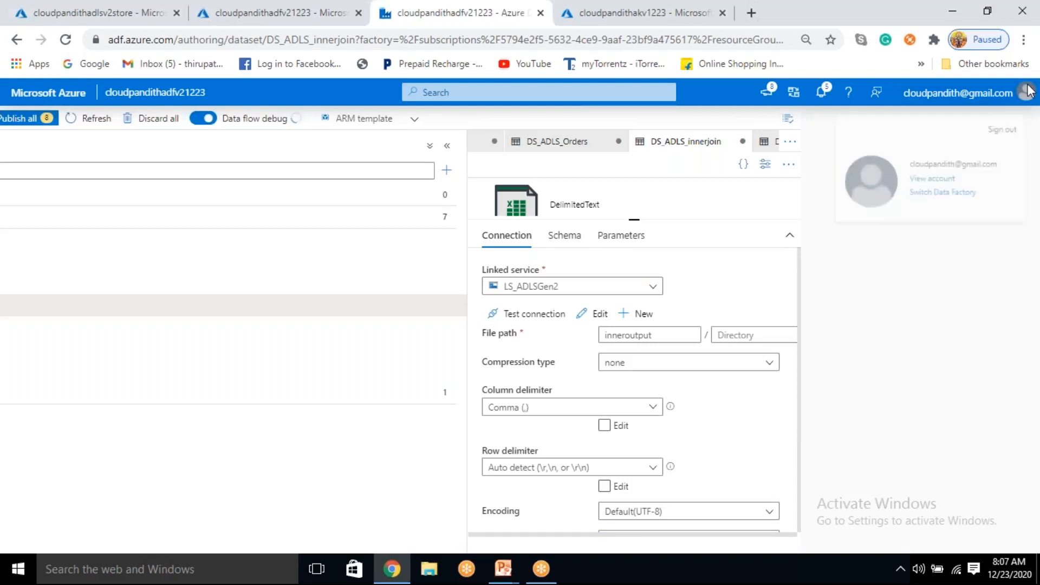
{"action": "left_click", "coordinate": [1025, 92]}
{"action": "left_click", "coordinate": [1025, 92]}
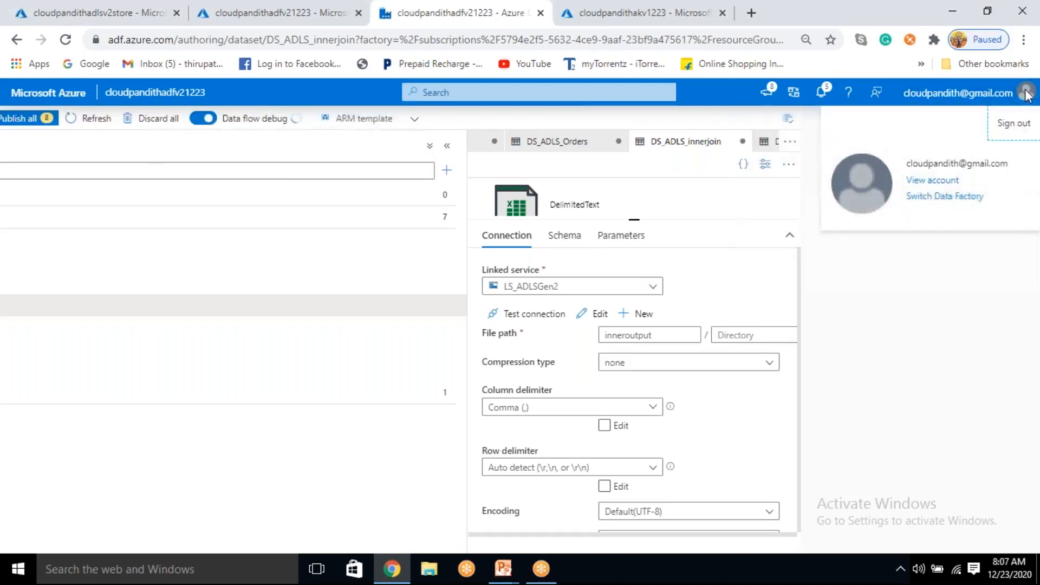
{"action": "left_click", "coordinate": [823, 93]}
{"action": "left_click", "coordinate": [824, 95]}
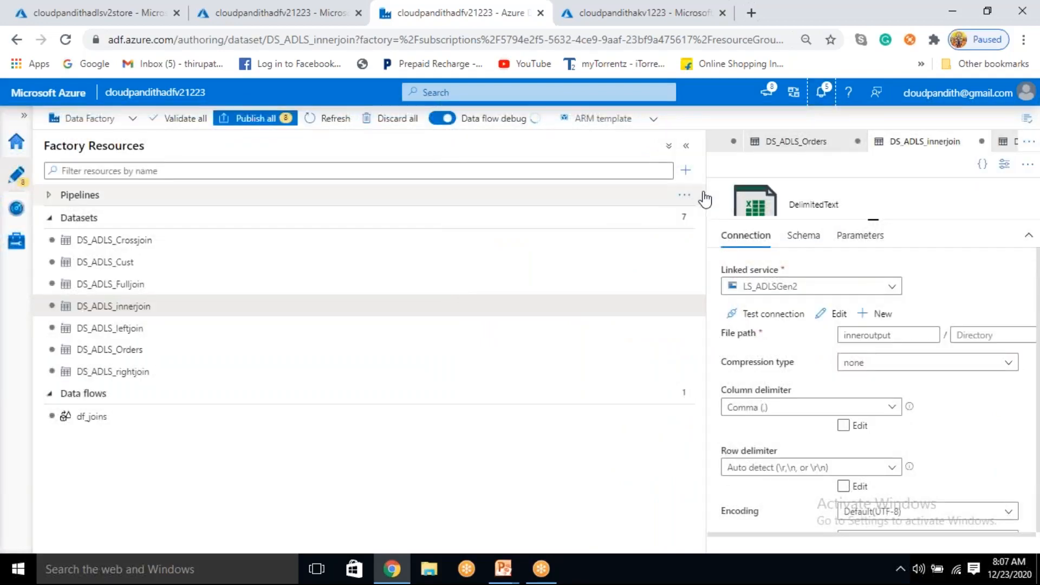
{"action": "left_click_drag", "start_coordinate": [681, 184], "coordinate": [214, 208]}
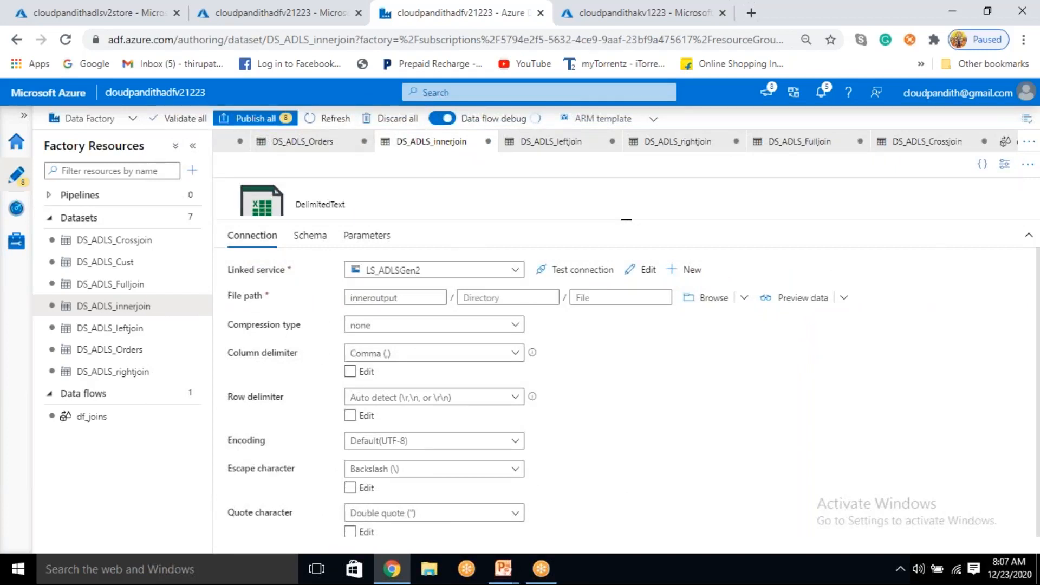
Step: Open the df_joins data flow, select its sink, and delete the whole data flow from the factory resources
{"action": "left_click", "coordinate": [151, 425]}
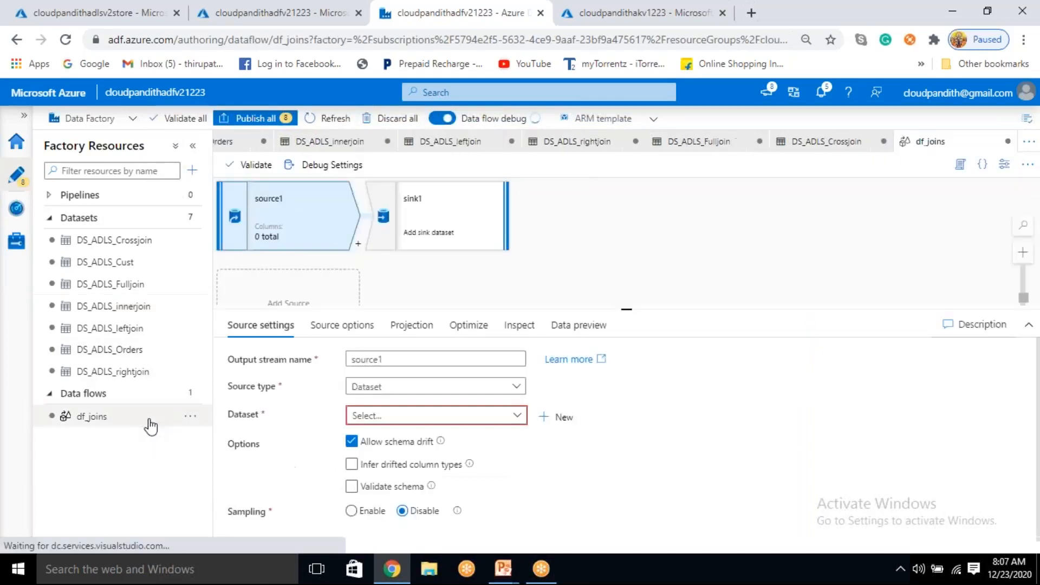
{"action": "left_click", "coordinate": [443, 214]}
{"action": "right_click", "coordinate": [441, 213]}
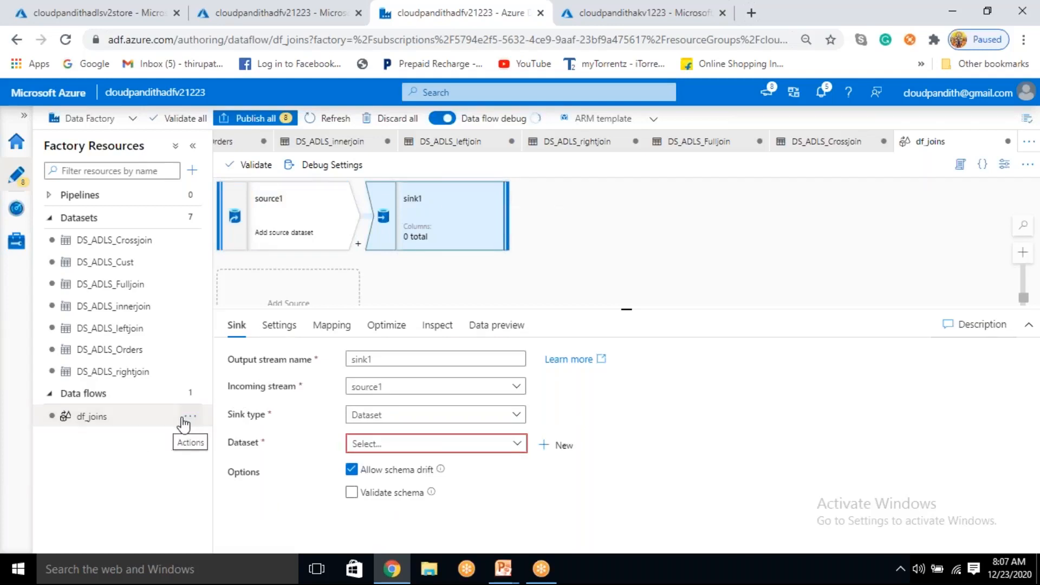
{"action": "left_click", "coordinate": [190, 416]}
{"action": "left_click", "coordinate": [229, 531]}
{"action": "left_click", "coordinate": [447, 359]}
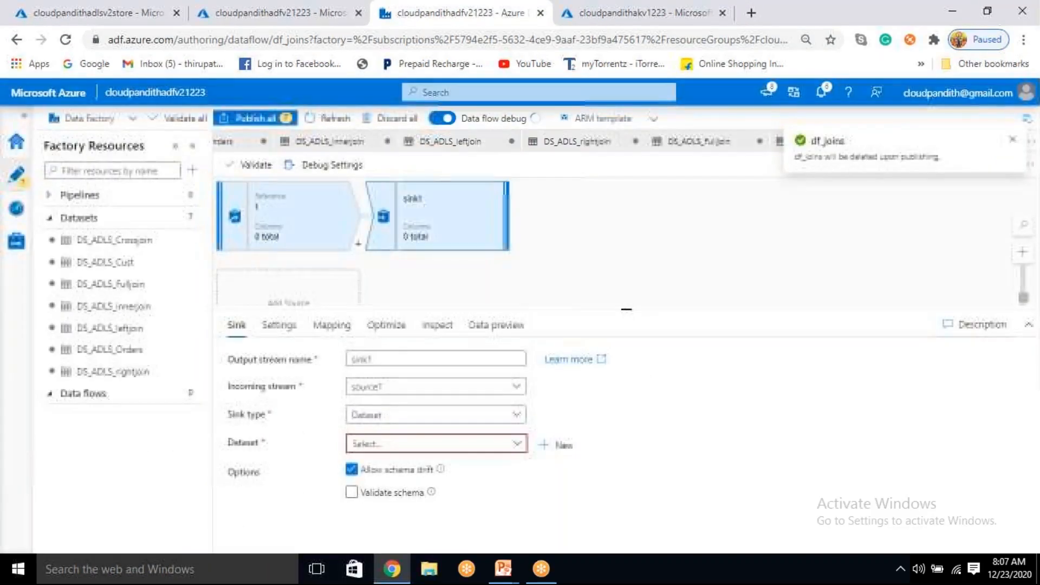
Step: Create a new mapping data flow of type Data flow, dismiss the source tip and hide its properties
{"action": "left_click_drag", "start_coordinate": [623, 217], "coordinate": [626, 332]}
{"action": "left_click", "coordinate": [190, 395]}
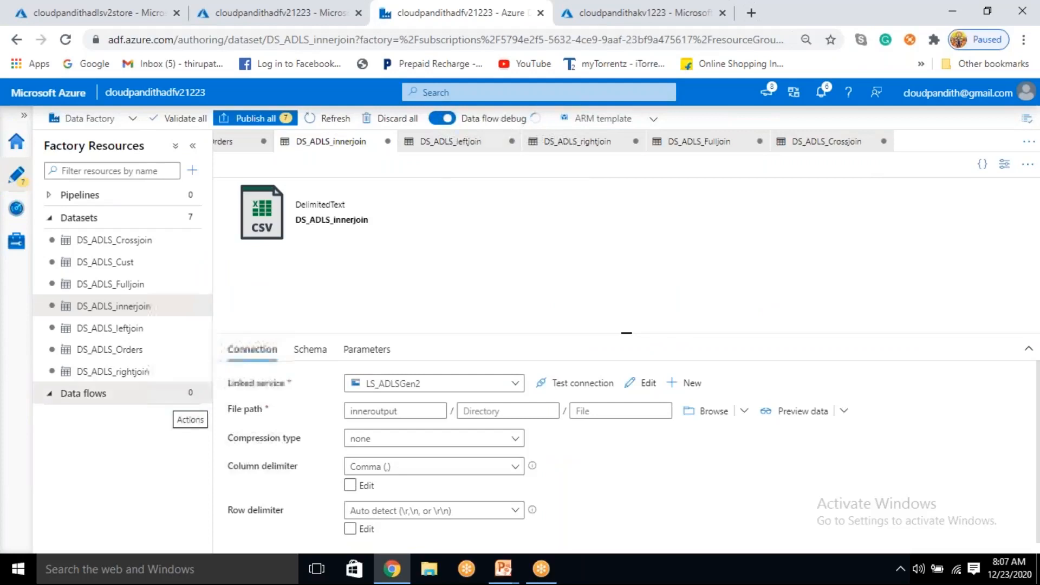
{"action": "left_click", "coordinate": [239, 415]}
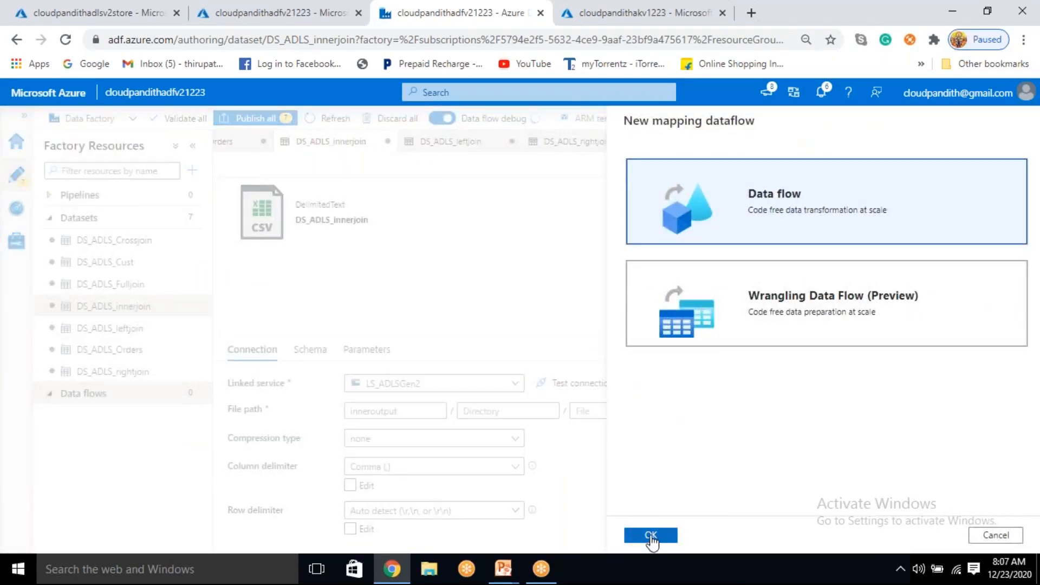
{"action": "left_click", "coordinate": [651, 535]}
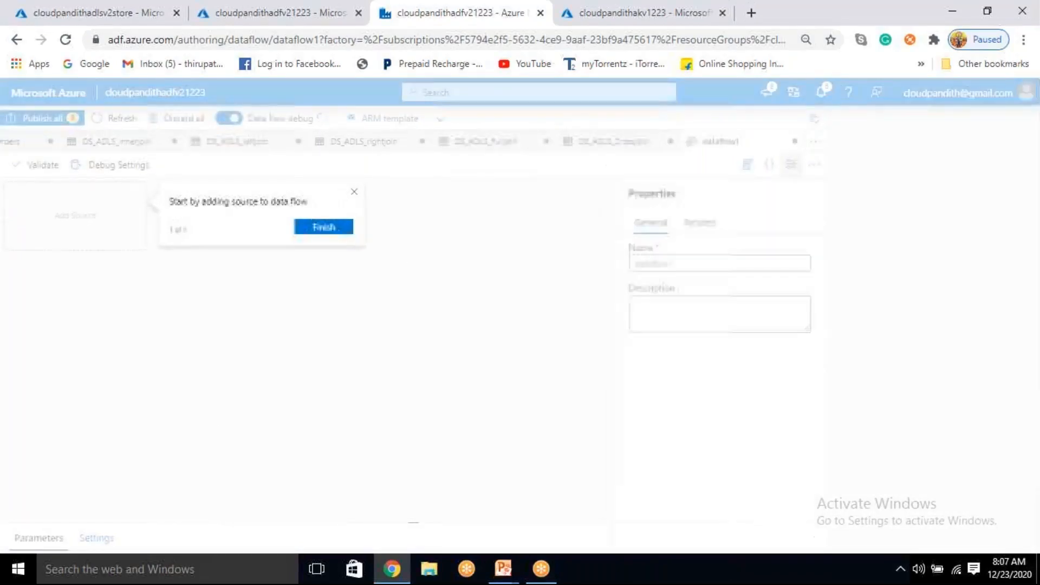
{"action": "left_click", "coordinate": [321, 227]}
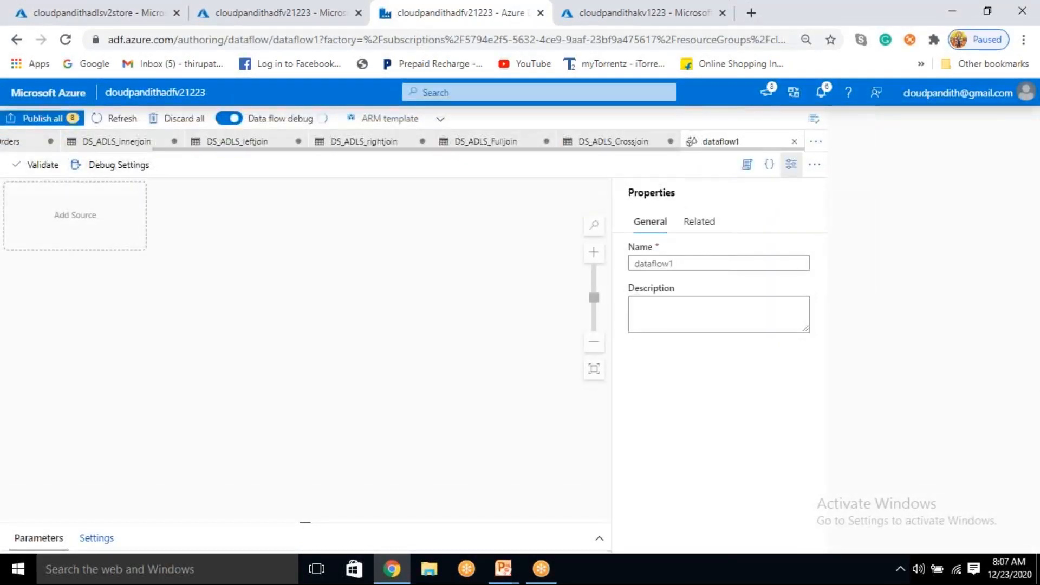
{"action": "left_click", "coordinate": [791, 165]}
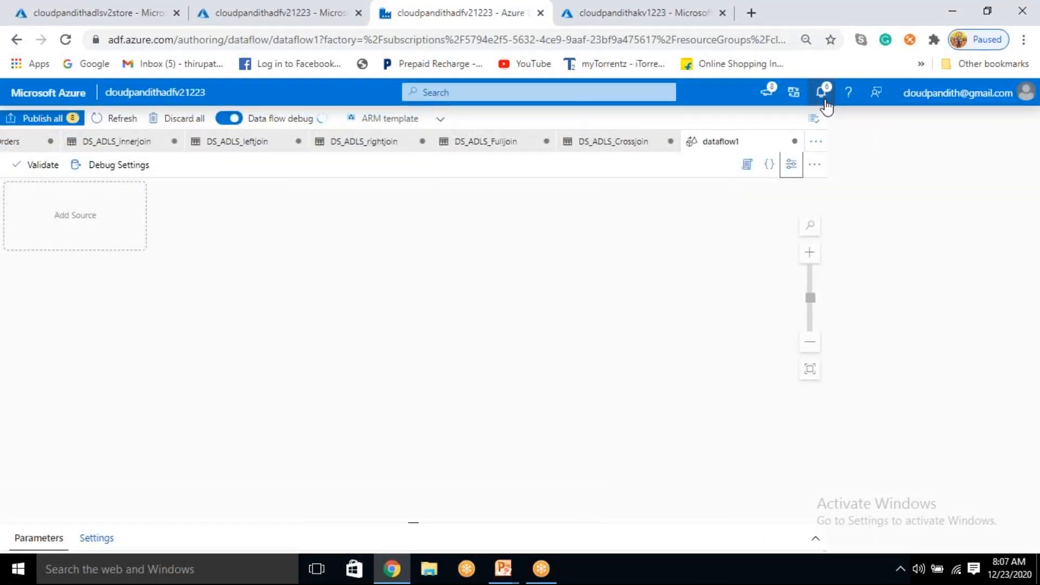
{"action": "left_click", "coordinate": [824, 97]}
{"action": "left_click", "coordinate": [823, 96]}
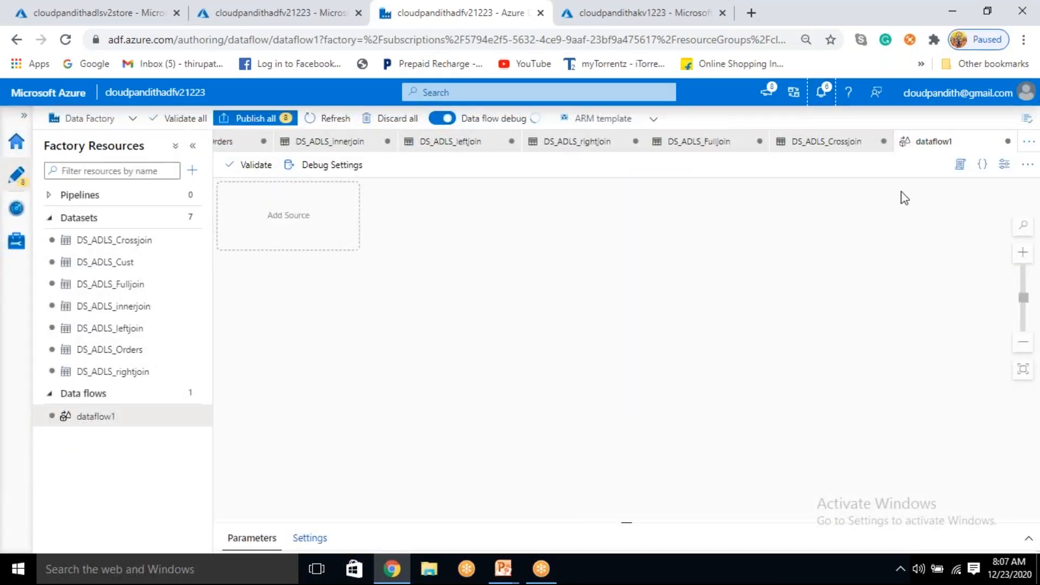
Step: Rename the new data flow as df_joins in its properties and hide the properties again
{"action": "left_click", "coordinate": [1003, 164]}
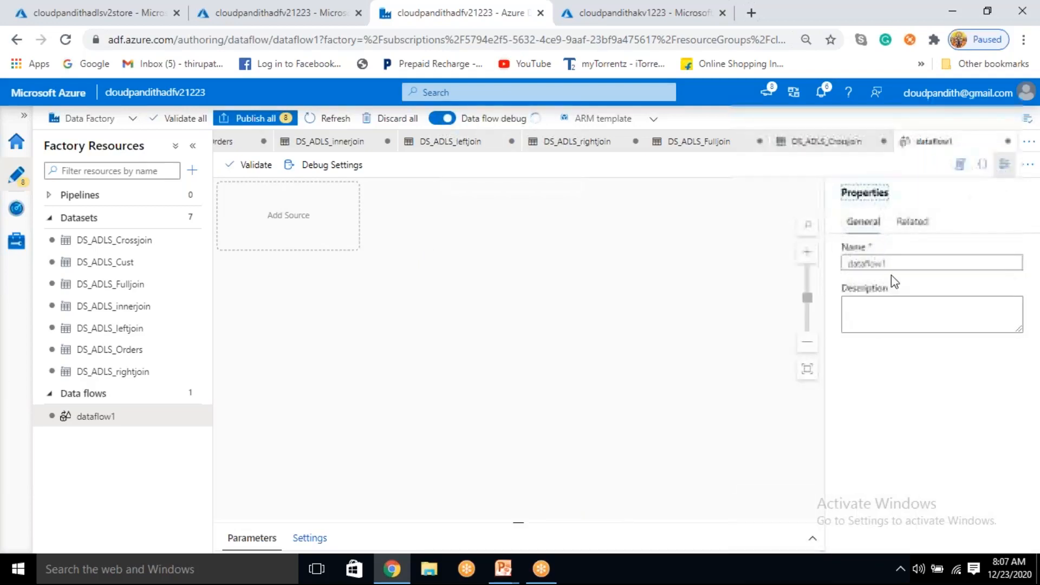
{"action": "left_click_drag", "start_coordinate": [902, 262], "coordinate": [784, 275]}
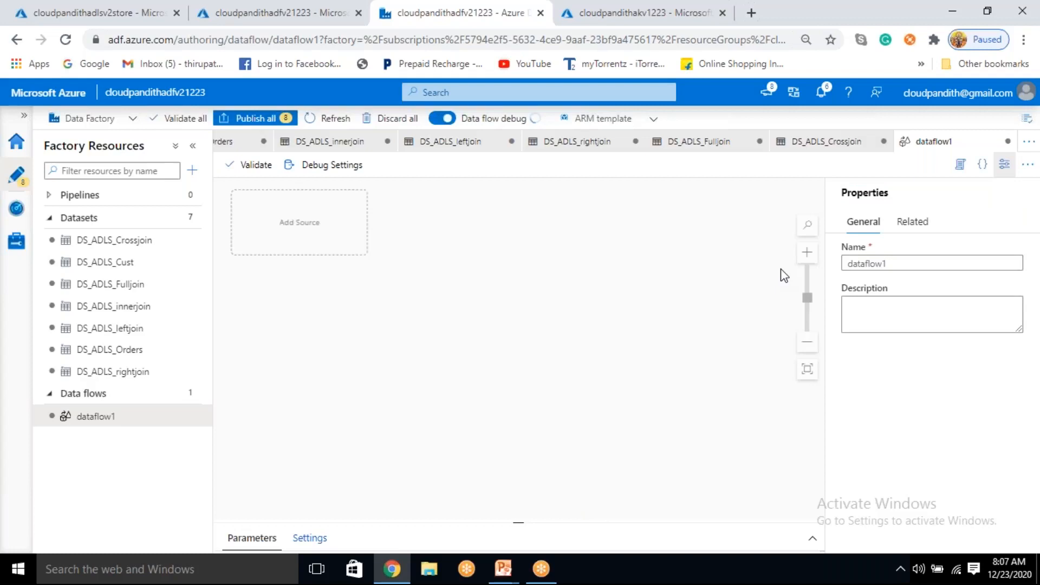
{"action": "left_click", "coordinate": [916, 265]}
{"action": "left_click_drag", "start_coordinate": [916, 265], "coordinate": [794, 259]}
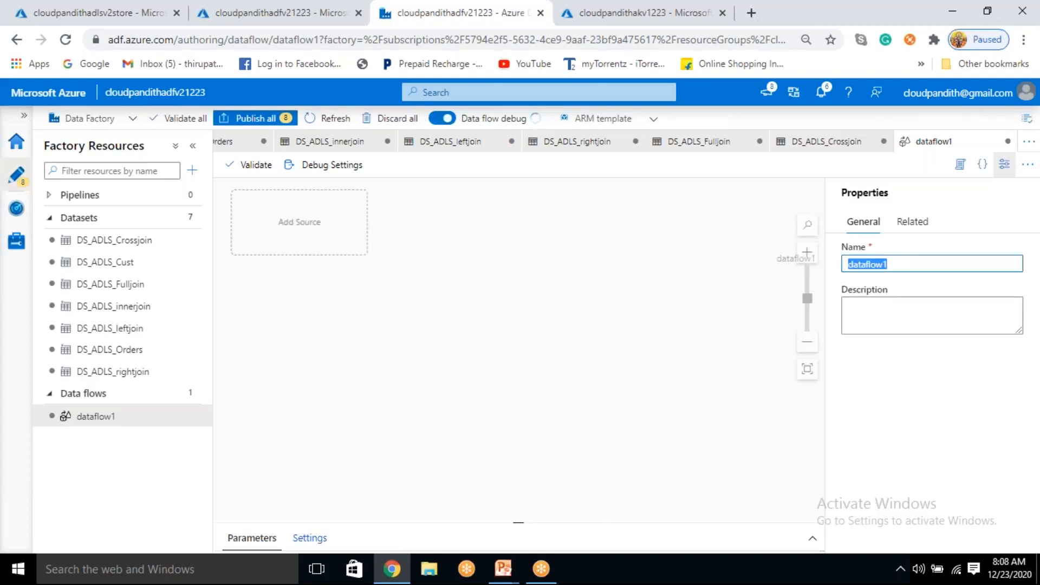
{"action": "key", "text": "BackSpace"}
{"action": "type", "text": "df"}
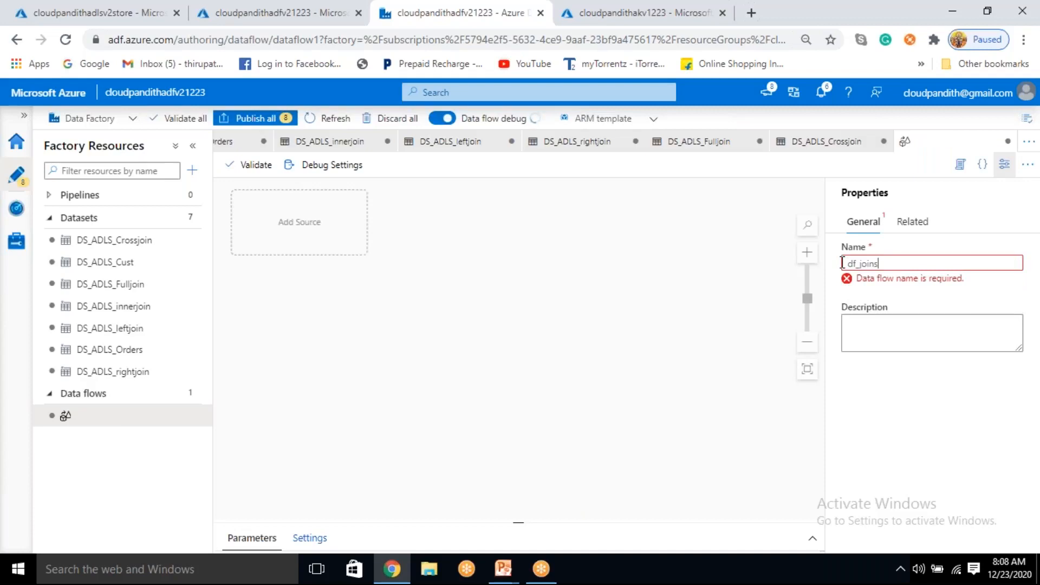
{"action": "type", "text": "_joins"}
{"action": "left_click", "coordinate": [1004, 163]}
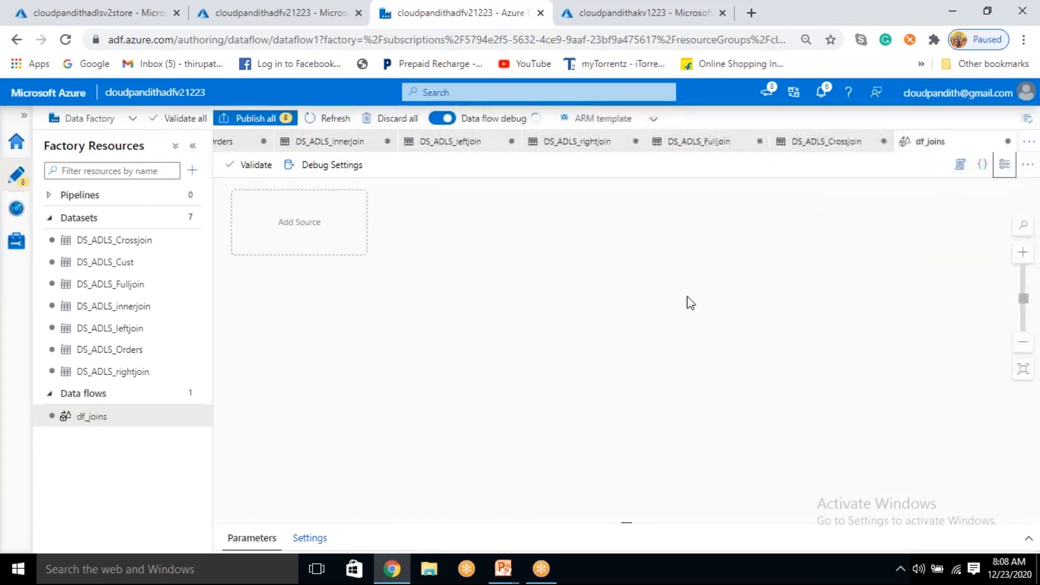
Step: Add a source to df_joins, dismiss the guidance tips and name its output stream customercsv
{"action": "left_click", "coordinate": [334, 234]}
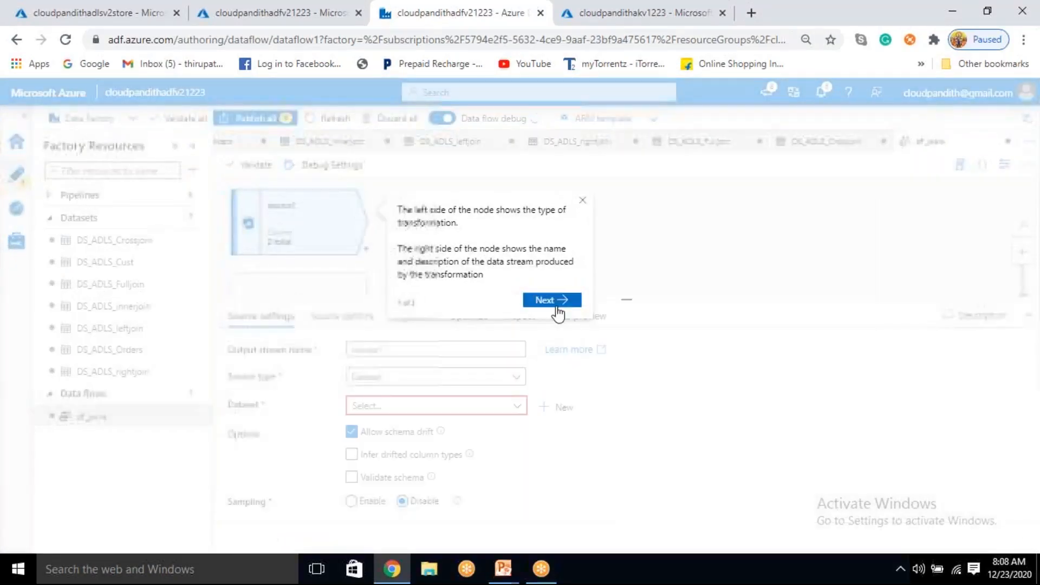
{"action": "left_click", "coordinate": [547, 300]}
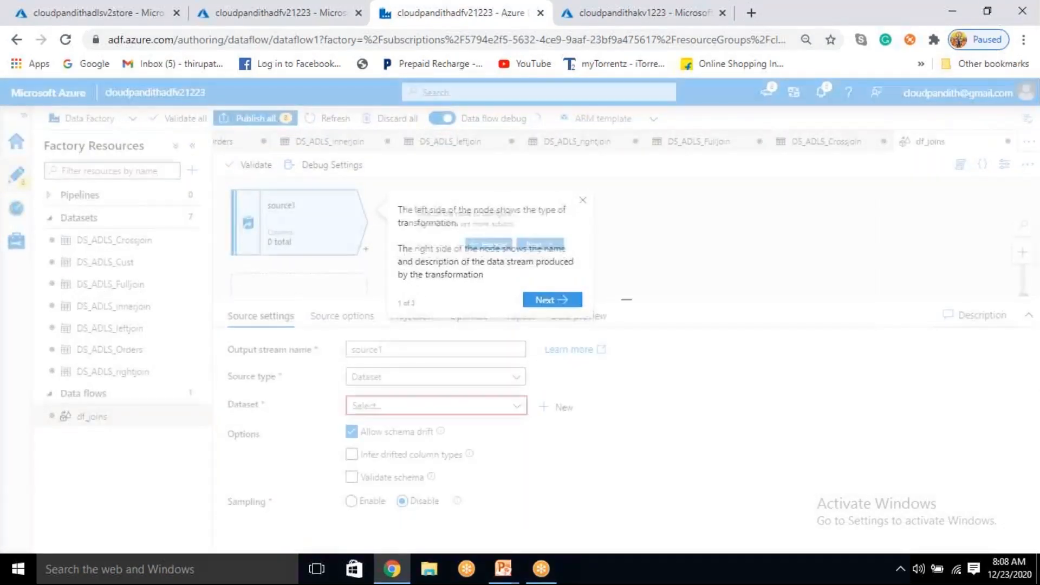
{"action": "left_click", "coordinate": [583, 206]}
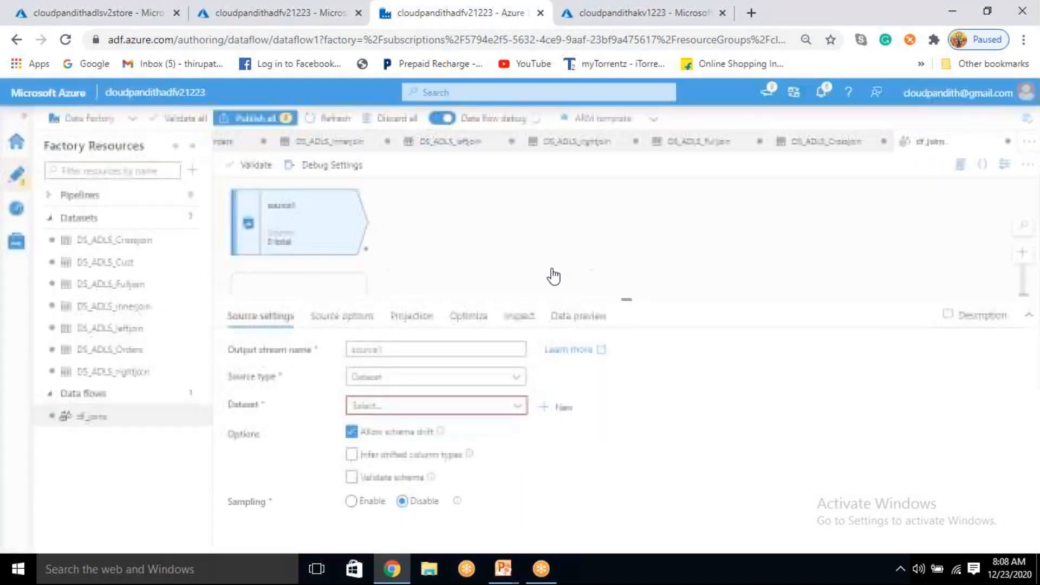
{"action": "double_click", "coordinate": [384, 350]}
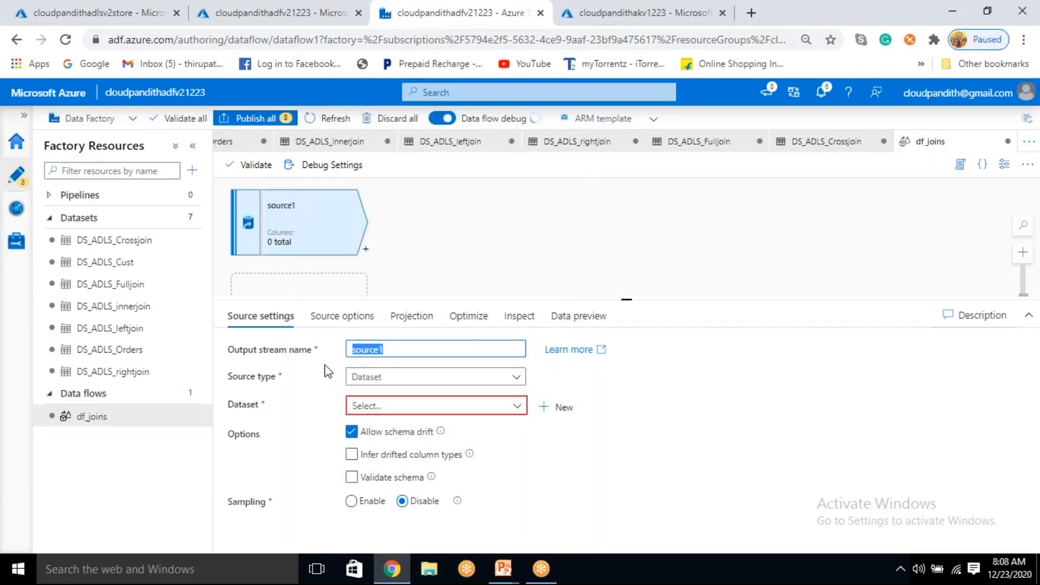
{"action": "key", "text": "BackSpace"}
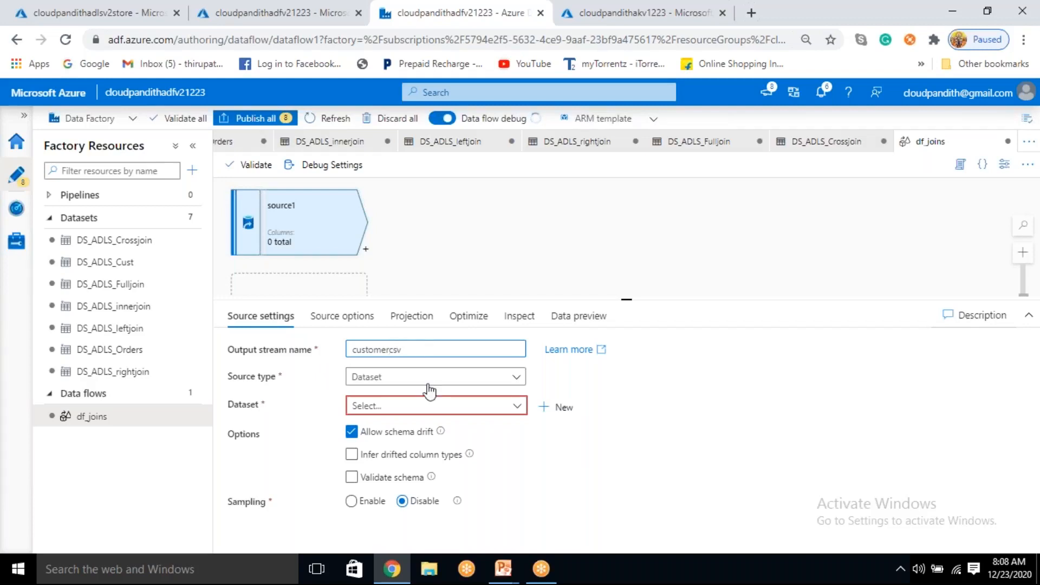
Step: Assign the DS_ADLS_Cust dataset to the customercsv source
{"action": "left_click", "coordinate": [517, 405]}
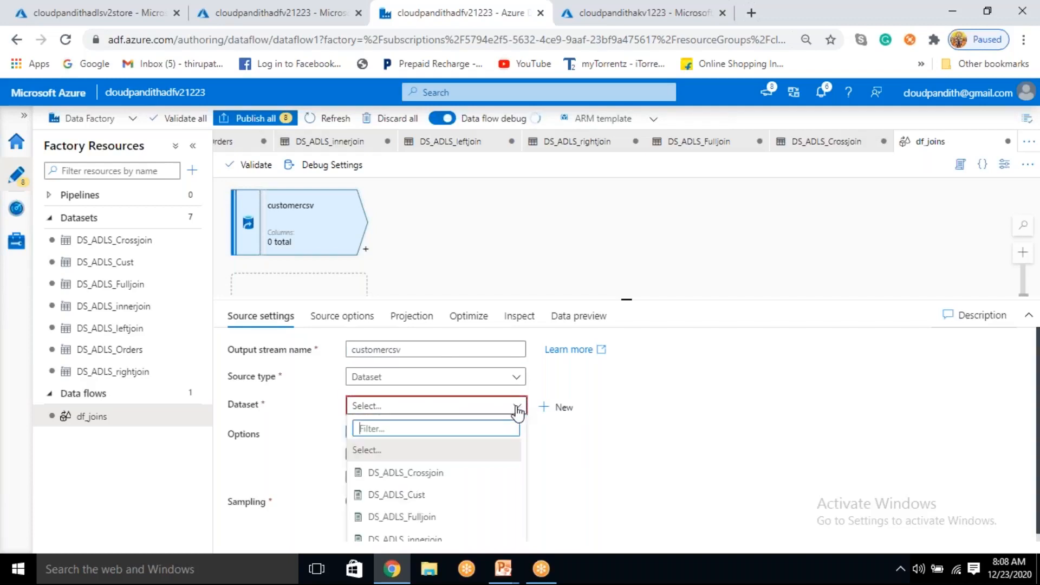
{"action": "scroll", "coordinate": [410, 495], "scroll_direction": "down", "scroll_amount": 2}
{"action": "scroll", "coordinate": [410, 498], "scroll_direction": "down", "scroll_amount": 1}
{"action": "scroll", "coordinate": [418, 526], "scroll_direction": "up", "scroll_amount": 1}
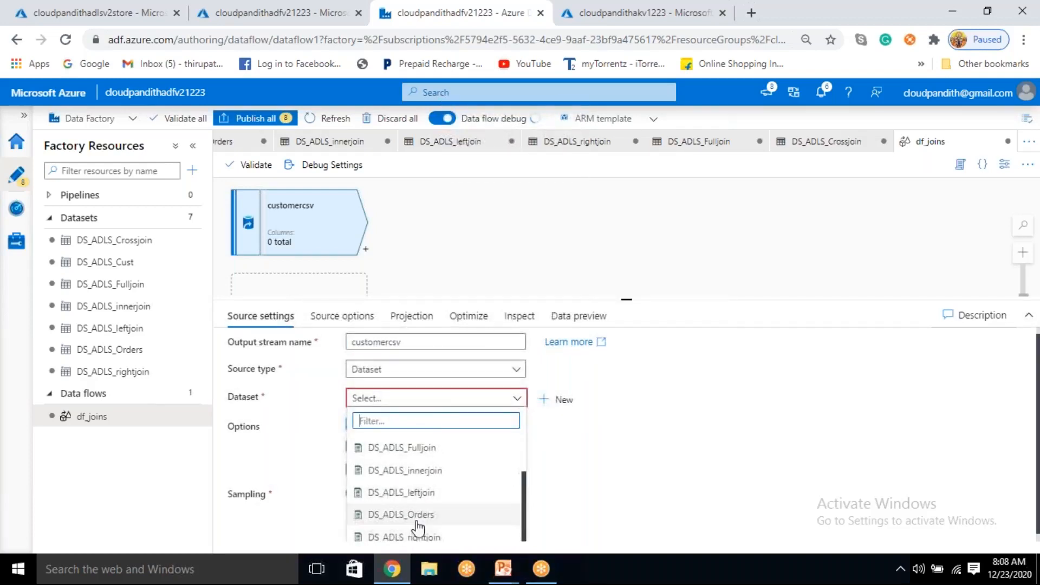
{"action": "scroll", "coordinate": [420, 525], "scroll_direction": "up", "scroll_amount": 2}
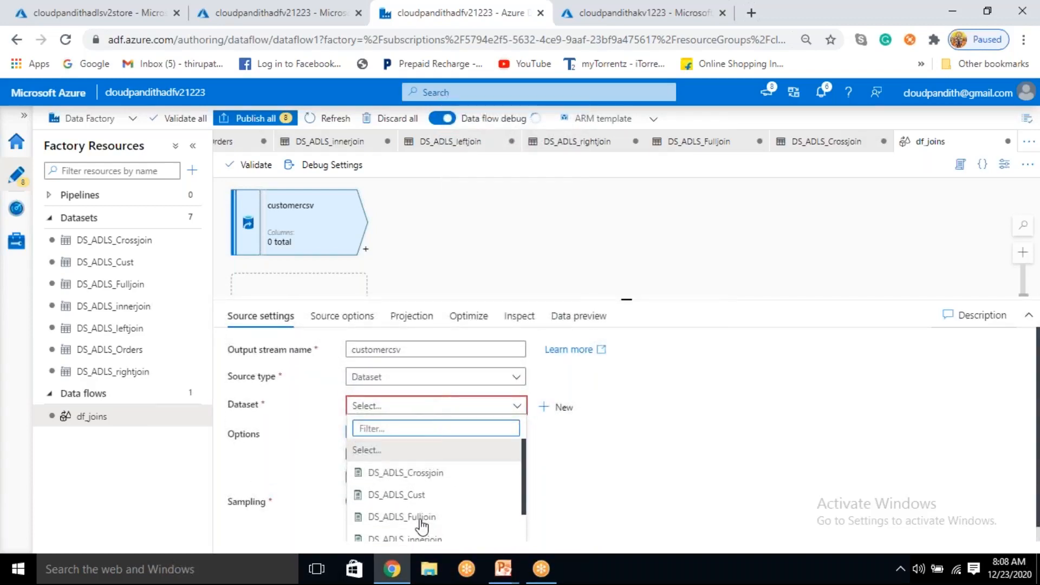
{"action": "left_click", "coordinate": [420, 495]}
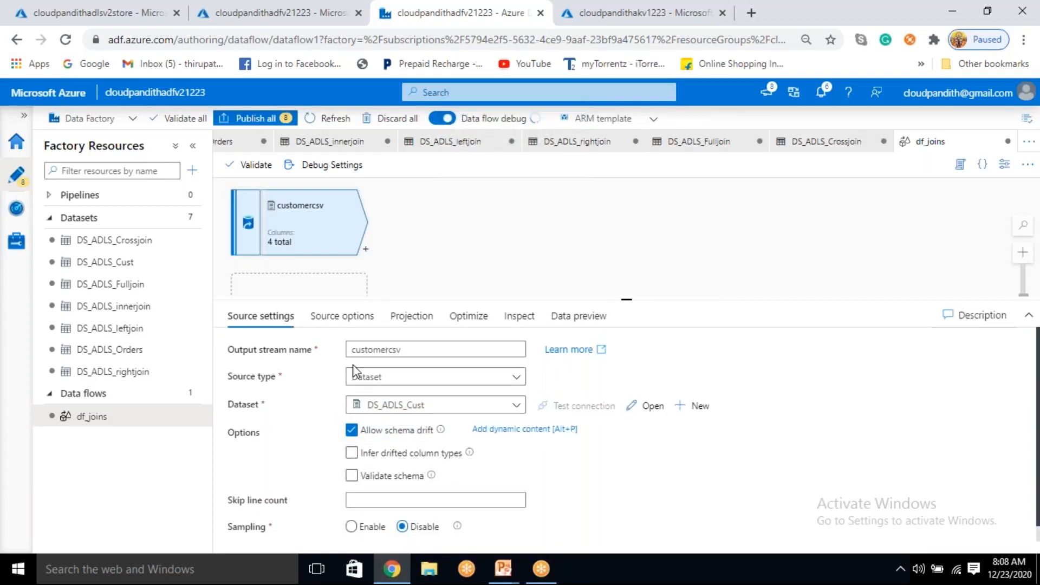
Step: Set the cusomerid column's type to integer in the customercsv source's projection
{"action": "left_click", "coordinate": [406, 323]}
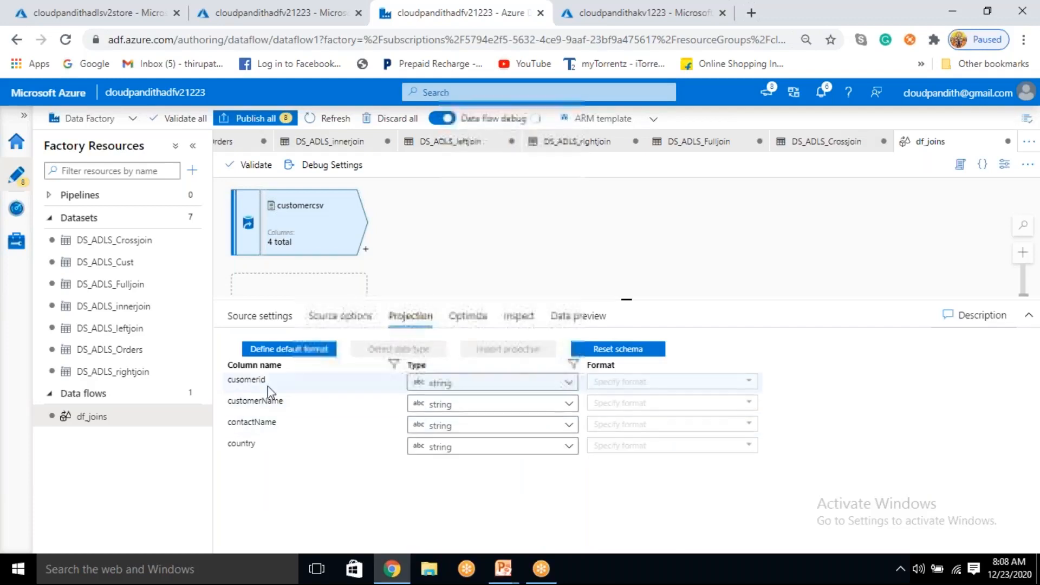
{"action": "left_click", "coordinate": [469, 387]}
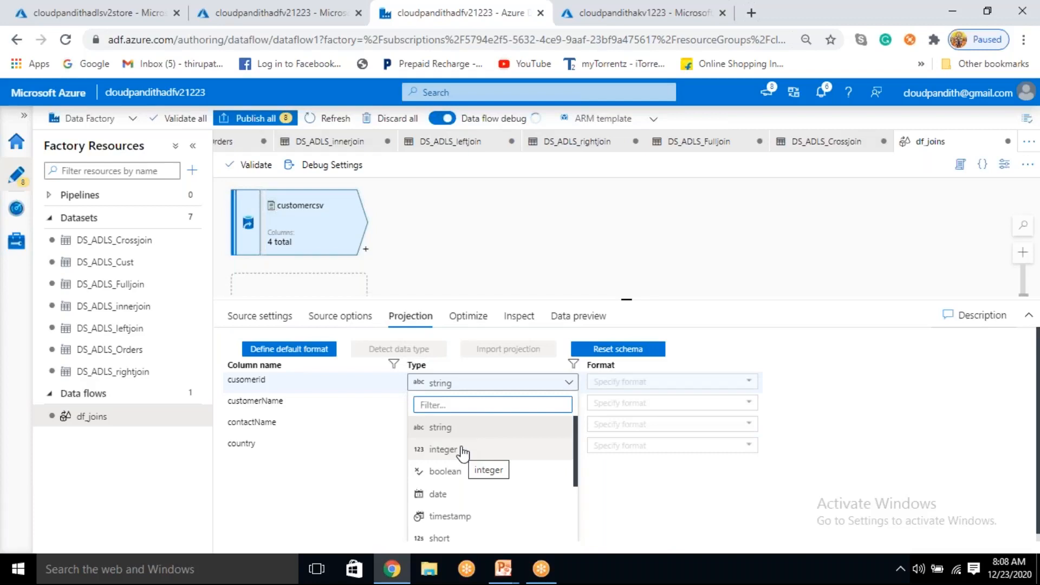
{"action": "left_click", "coordinate": [442, 452]}
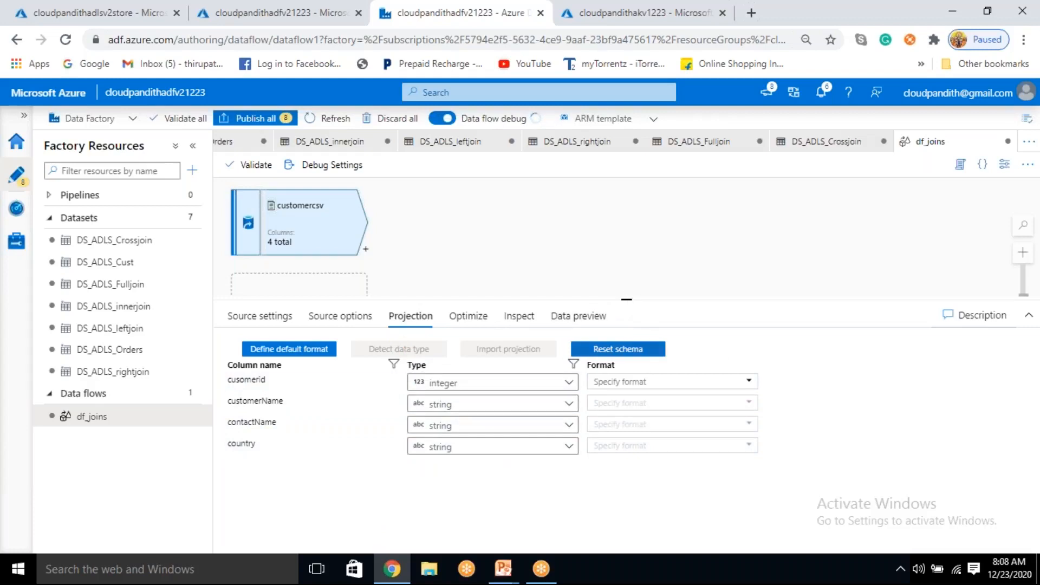
Step: Enlarge the data flow canvas and review the customercsv source's partition options and inspected column types
{"action": "left_click_drag", "start_coordinate": [627, 297], "coordinate": [626, 358]}
{"action": "left_click", "coordinate": [474, 378]}
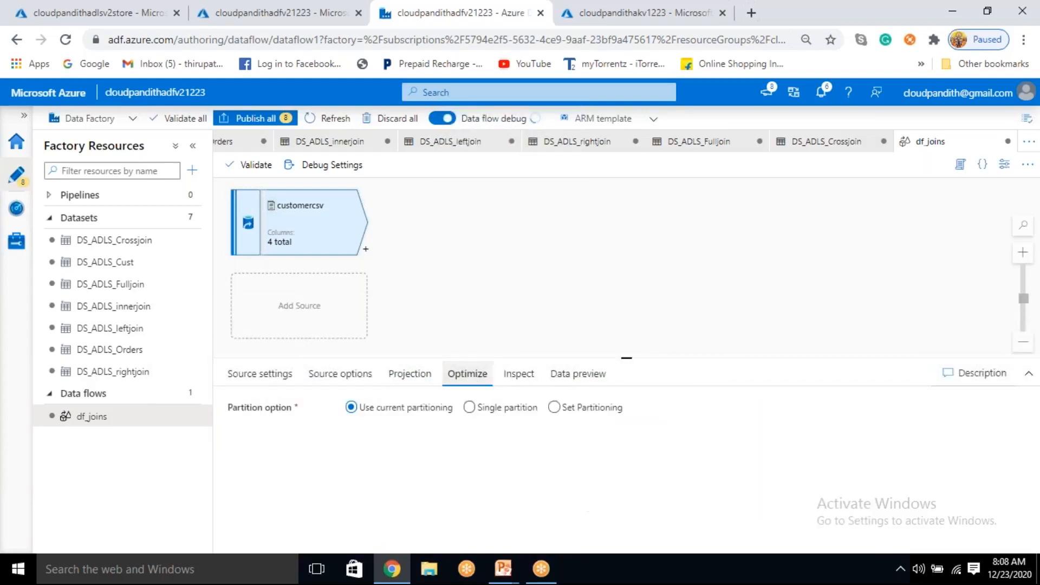
{"action": "left_click", "coordinate": [517, 376]}
{"action": "left_click_drag", "start_coordinate": [417, 454], "coordinate": [458, 526]}
{"action": "left_click", "coordinate": [457, 527]}
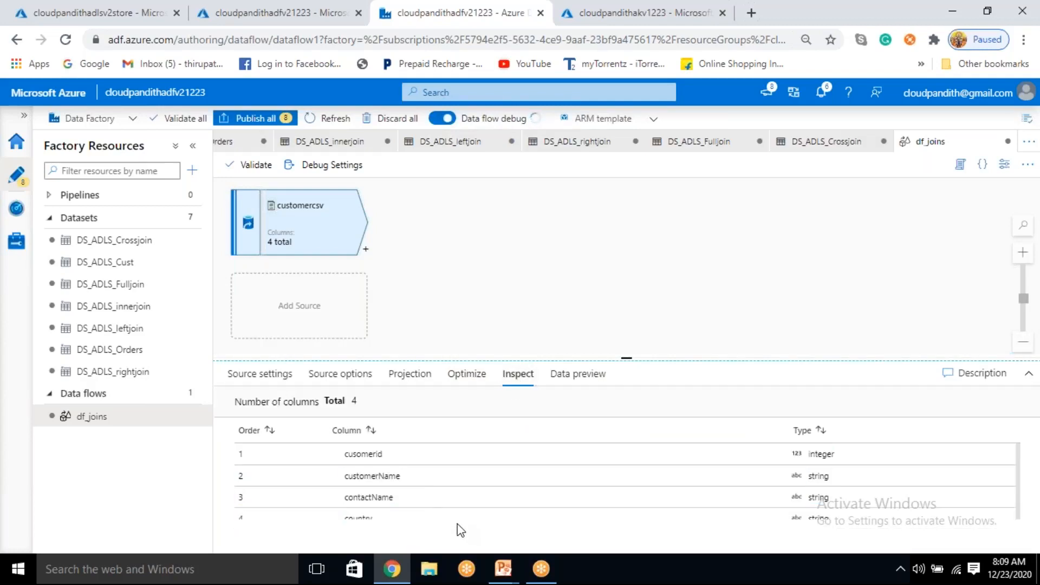
Step: Add a second source to the data flow and name its output stream orderscsv
{"action": "left_click", "coordinate": [568, 382]}
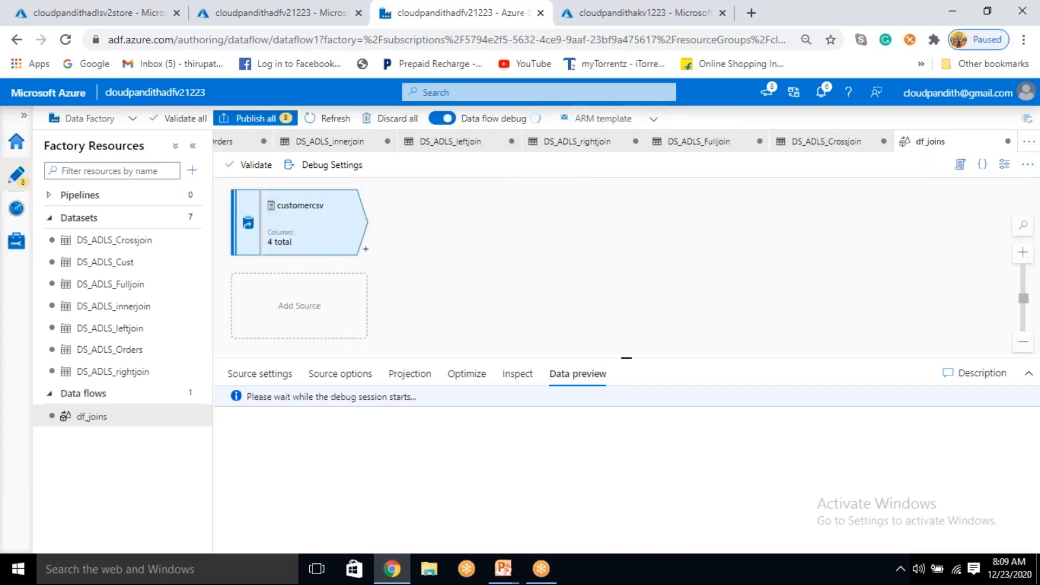
{"action": "left_click", "coordinate": [308, 306]}
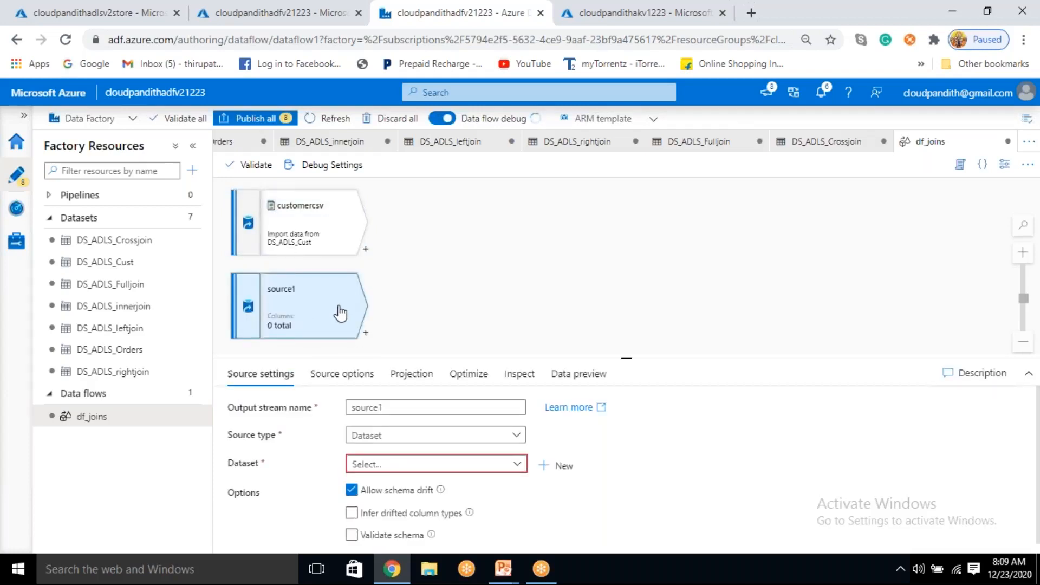
{"action": "scroll", "coordinate": [492, 302], "scroll_direction": "down", "scroll_amount": 3}
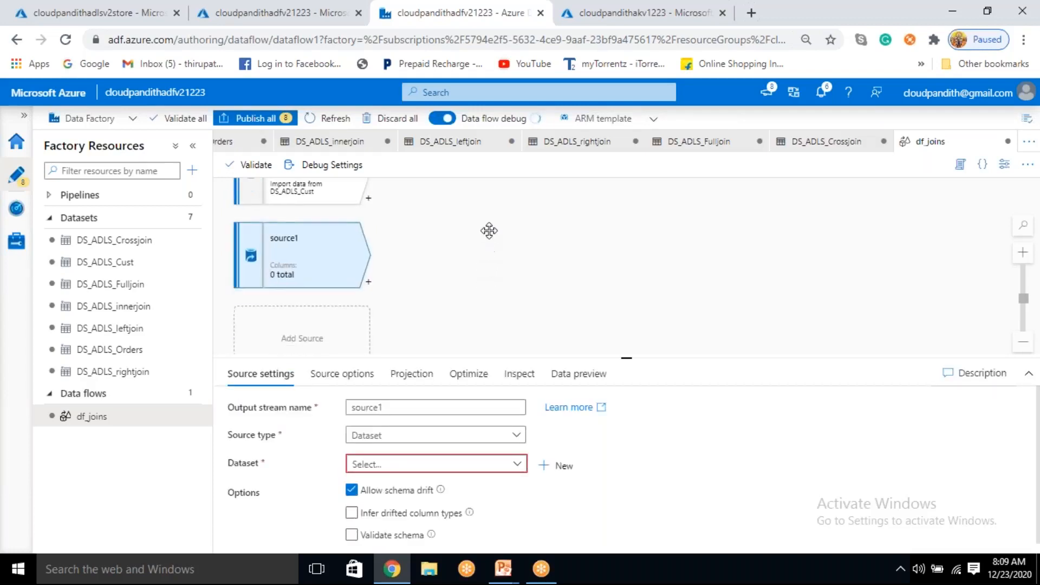
{"action": "scroll", "coordinate": [455, 341], "scroll_direction": "down", "scroll_amount": 2}
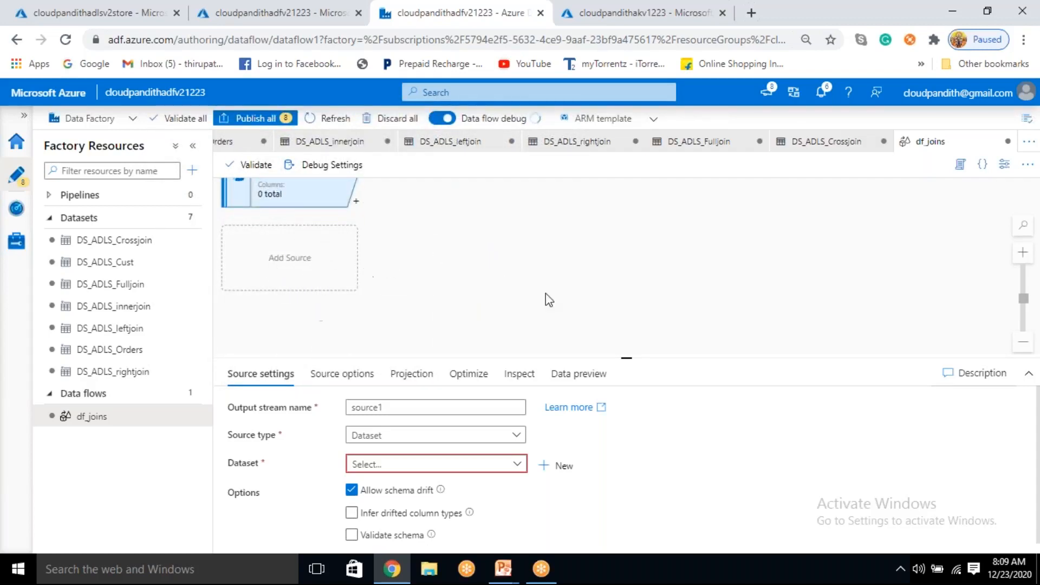
{"action": "scroll", "coordinate": [508, 309], "scroll_direction": "up", "scroll_amount": 5}
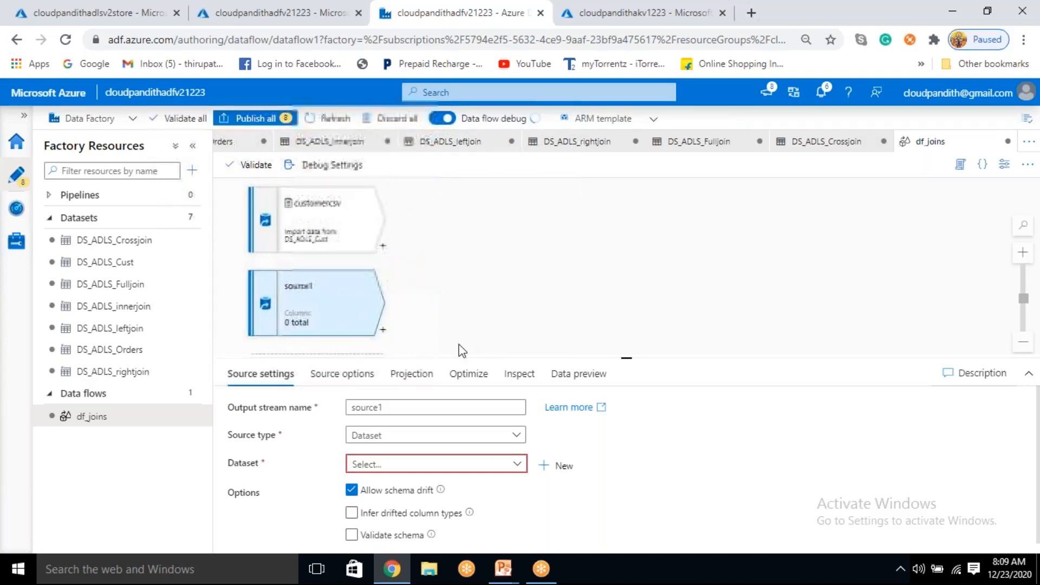
{"action": "left_click", "coordinate": [285, 388]}
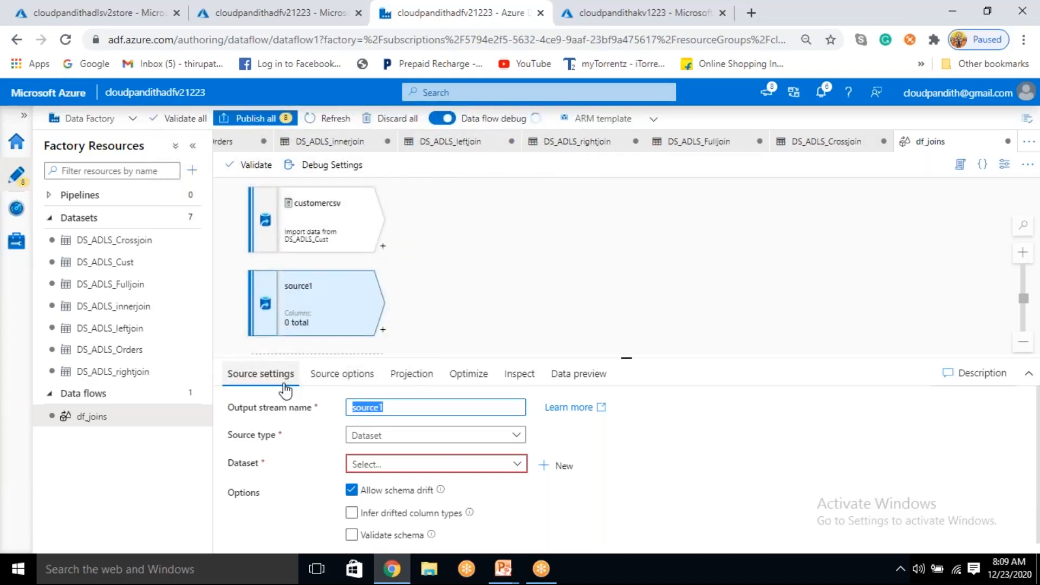
{"action": "type", "text": "orderscsv"}
Step: Assign the DS_ADLS_Orders dataset to the orderscsv source
{"action": "left_click", "coordinate": [467, 467]}
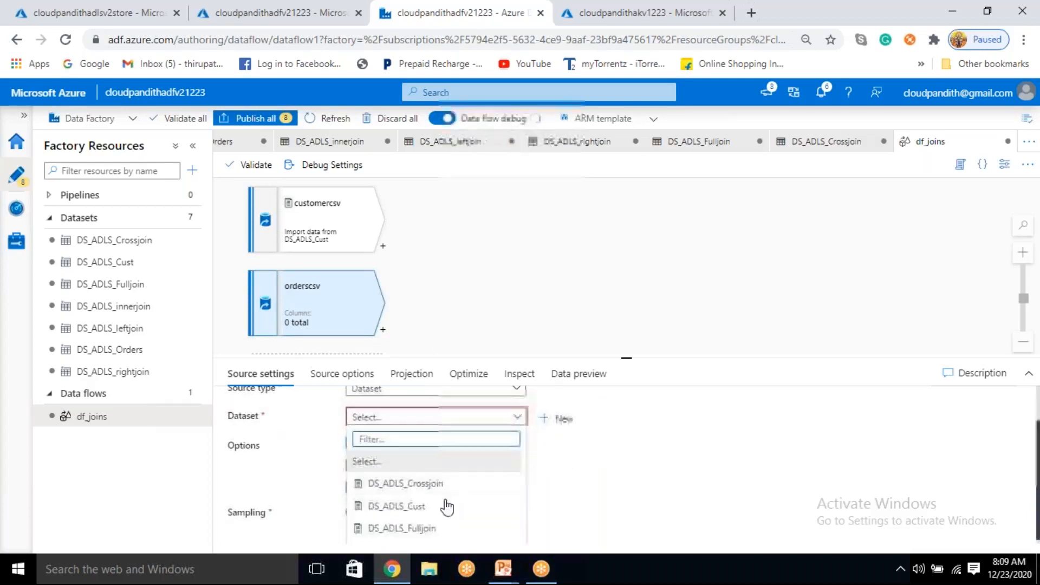
{"action": "scroll", "coordinate": [418, 525], "scroll_direction": "down", "scroll_amount": 2}
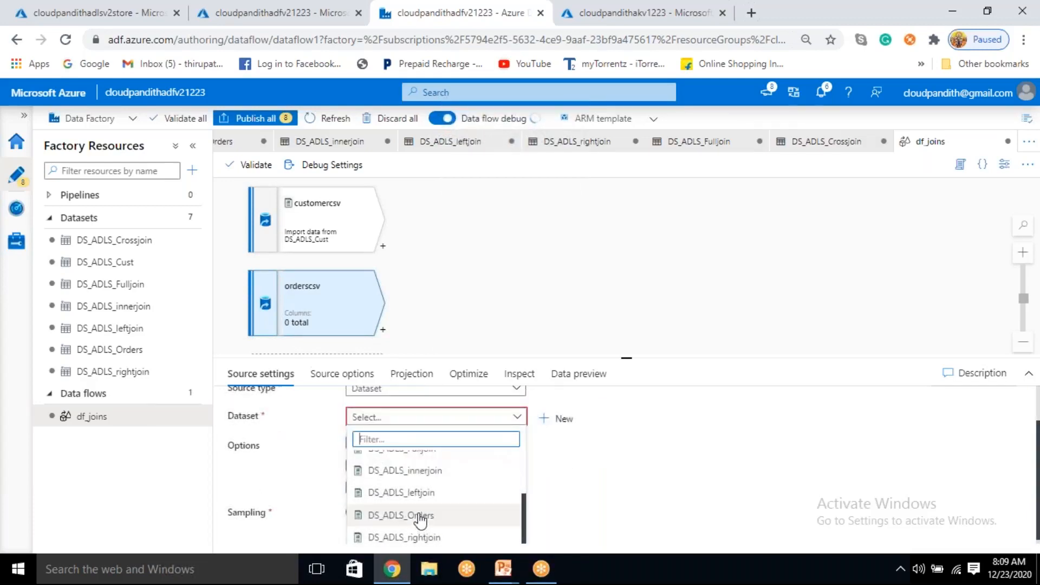
{"action": "left_click", "coordinate": [428, 517]}
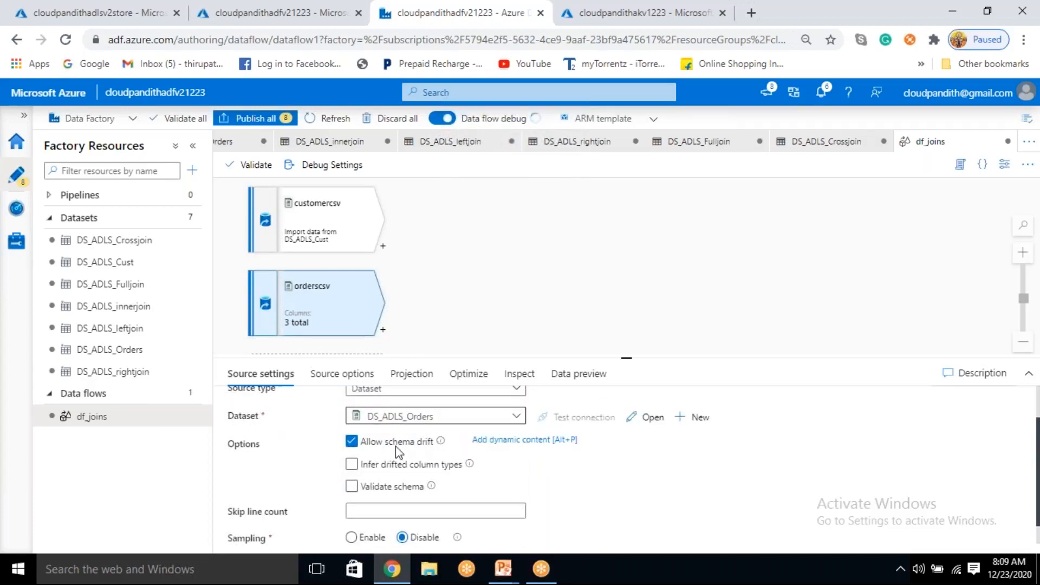
Step: Set the customerid column's type to integer in the orderscsv source's projection
{"action": "left_click", "coordinate": [409, 373]}
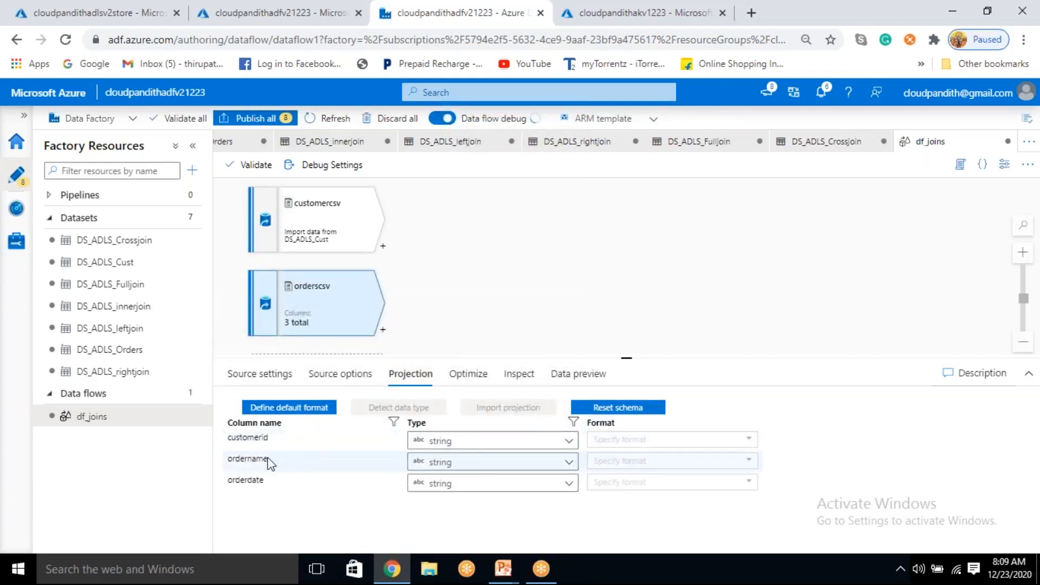
{"action": "left_click_drag", "start_coordinate": [247, 437], "coordinate": [242, 436]}
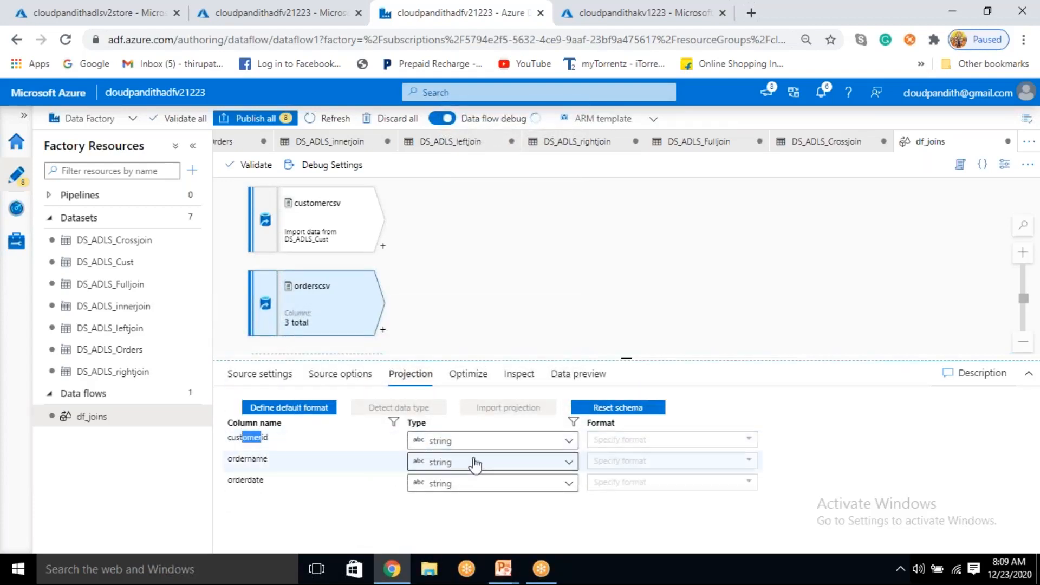
{"action": "left_click", "coordinate": [457, 442]}
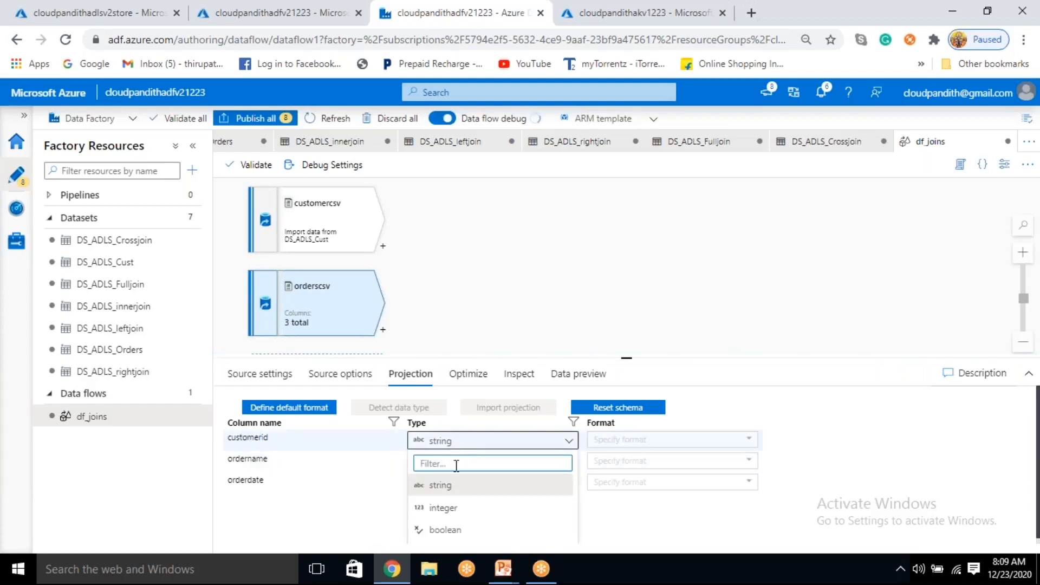
{"action": "left_click", "coordinate": [442, 507]}
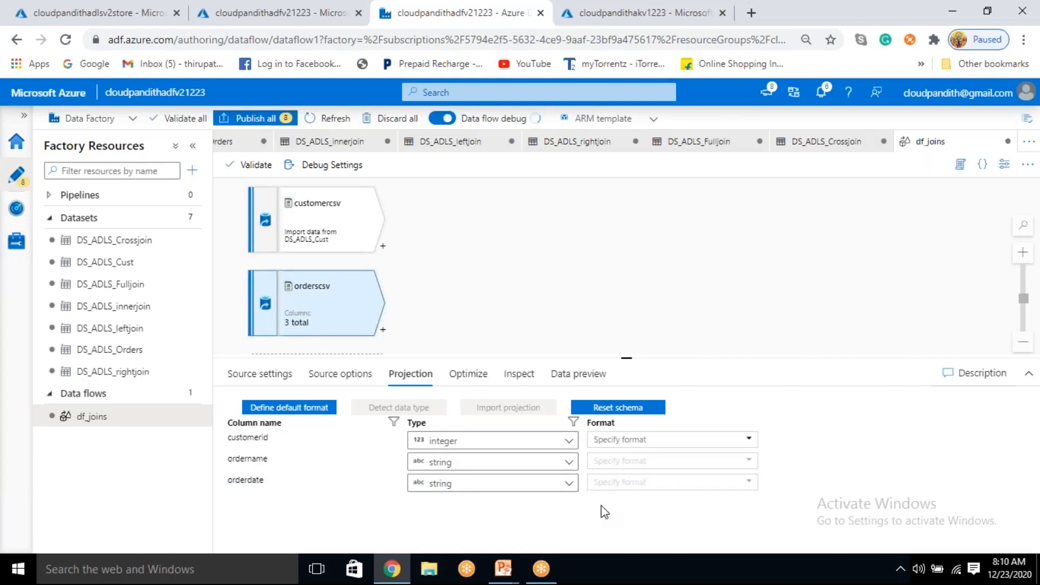
{"action": "left_click_drag", "start_coordinate": [629, 359], "coordinate": [636, 387]}
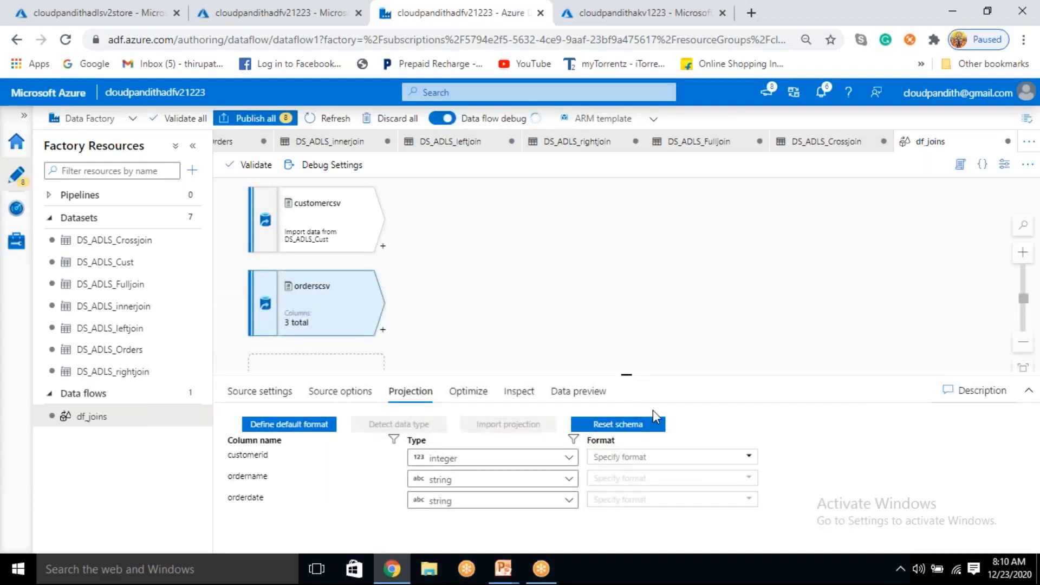
Step: Load the customercsv source's data preview and examine all of its rows in an enlarged preview area
{"action": "left_click", "coordinate": [338, 234]}
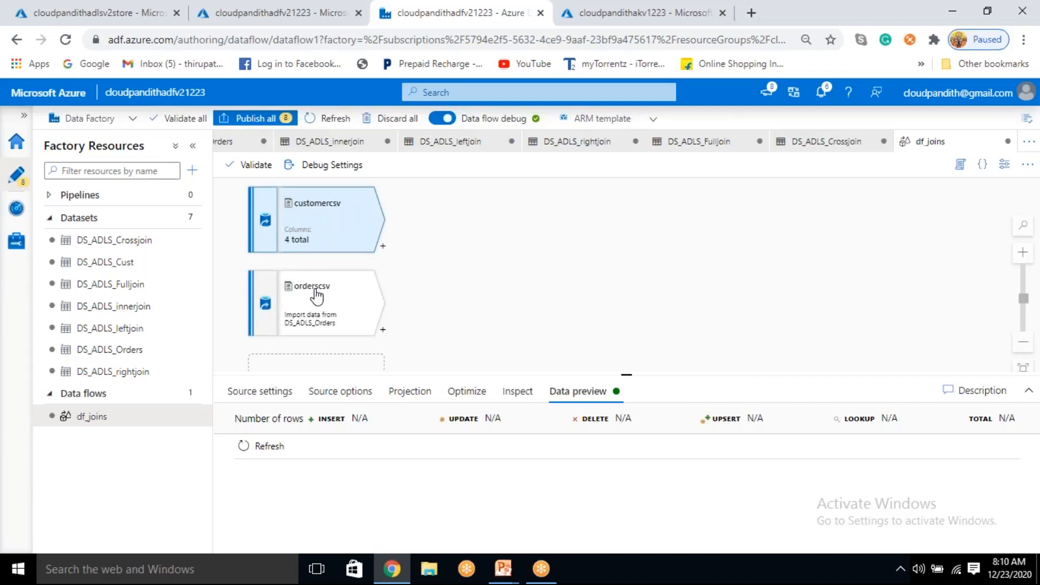
{"action": "left_click", "coordinate": [265, 446]}
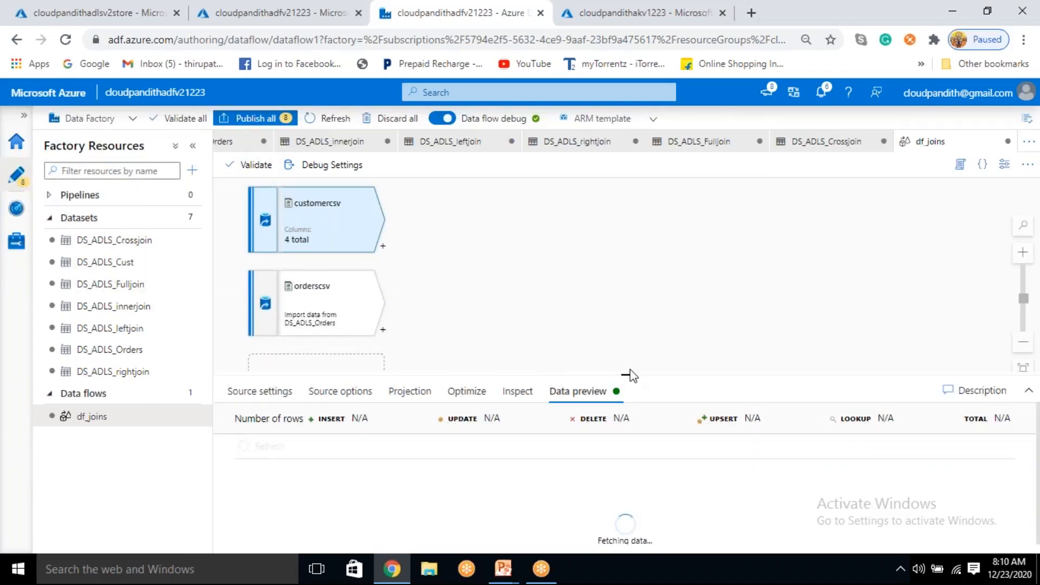
{"action": "left_click_drag", "start_coordinate": [625, 374], "coordinate": [628, 367]}
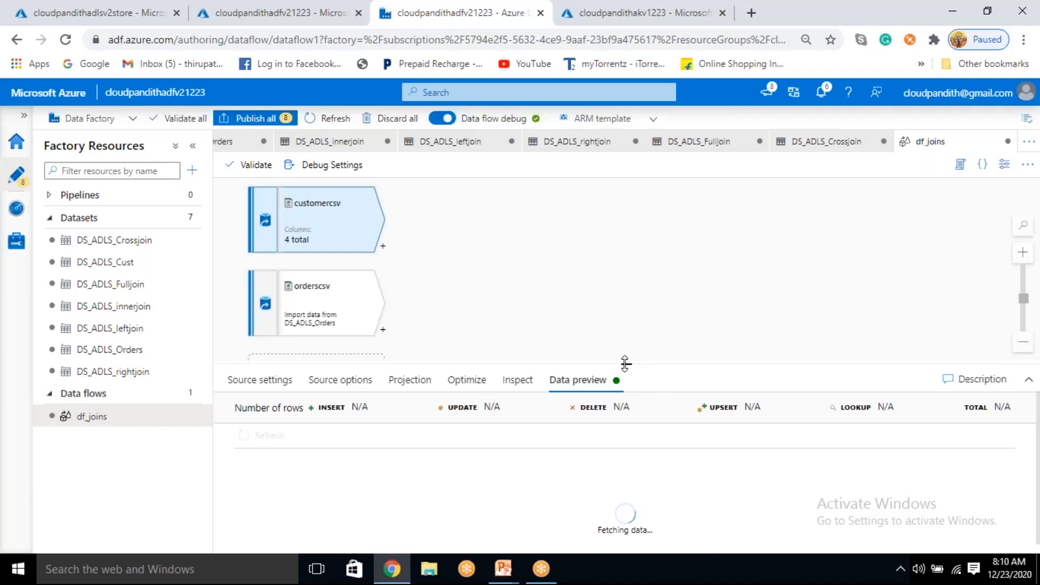
{"action": "left_click_drag", "start_coordinate": [625, 363], "coordinate": [625, 360]}
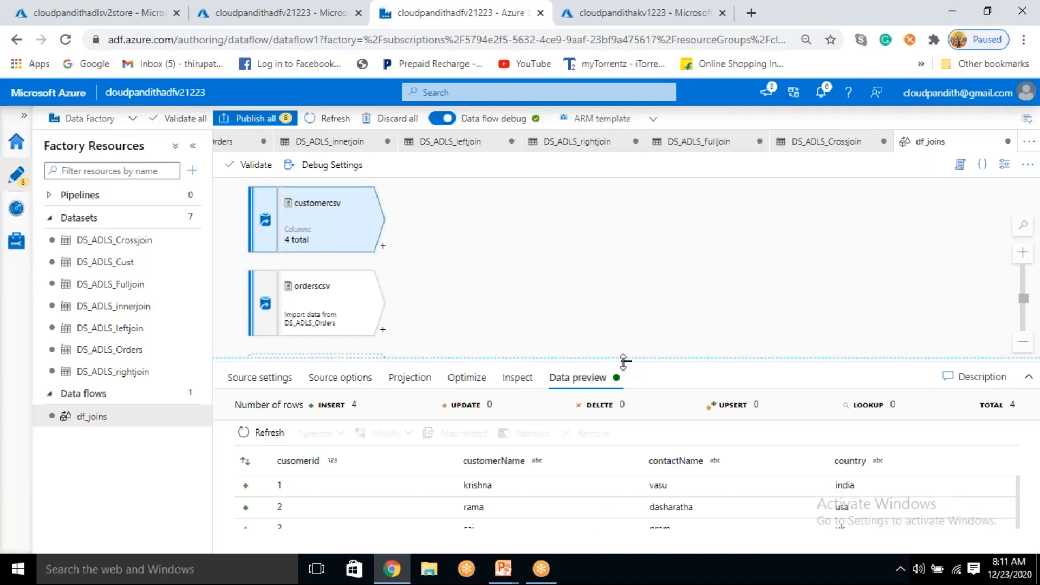
{"action": "scroll", "coordinate": [338, 505], "scroll_direction": "down", "scroll_amount": 1}
{"action": "scroll", "coordinate": [338, 504], "scroll_direction": "down", "scroll_amount": 1}
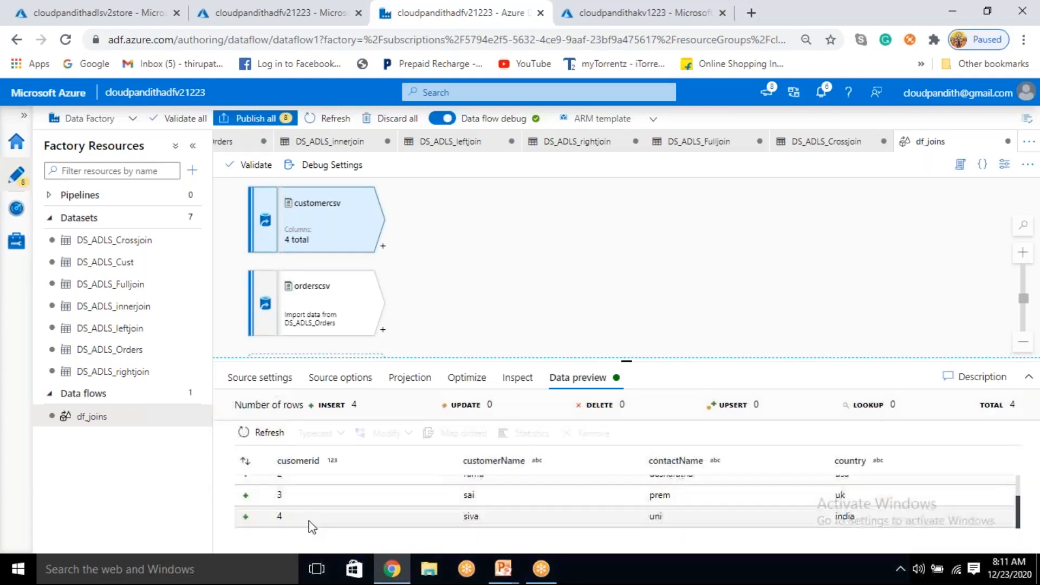
{"action": "scroll", "coordinate": [310, 523], "scroll_direction": "up", "scroll_amount": 3}
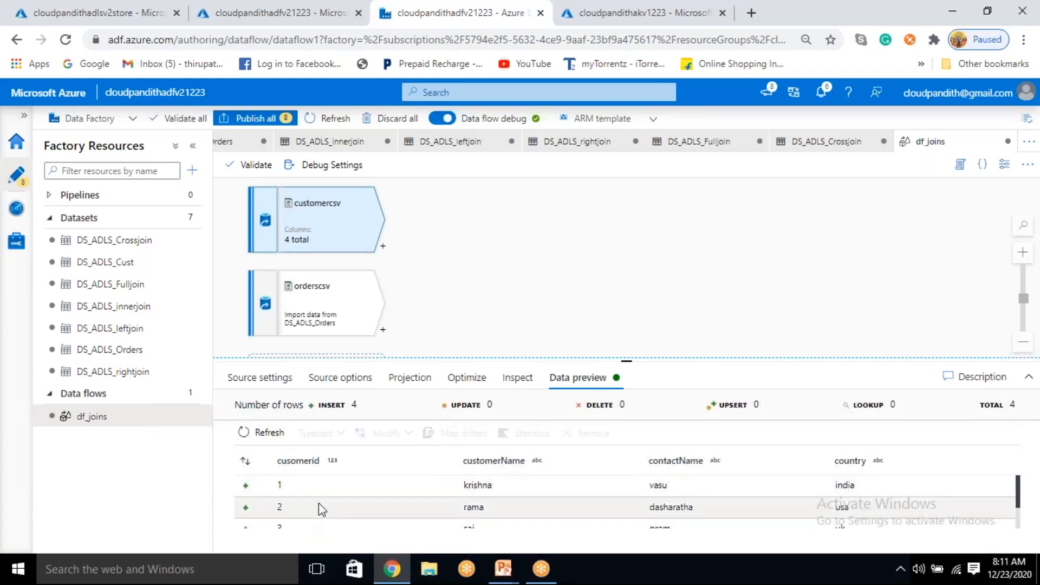
{"action": "scroll", "coordinate": [318, 505], "scroll_direction": "down", "scroll_amount": 3}
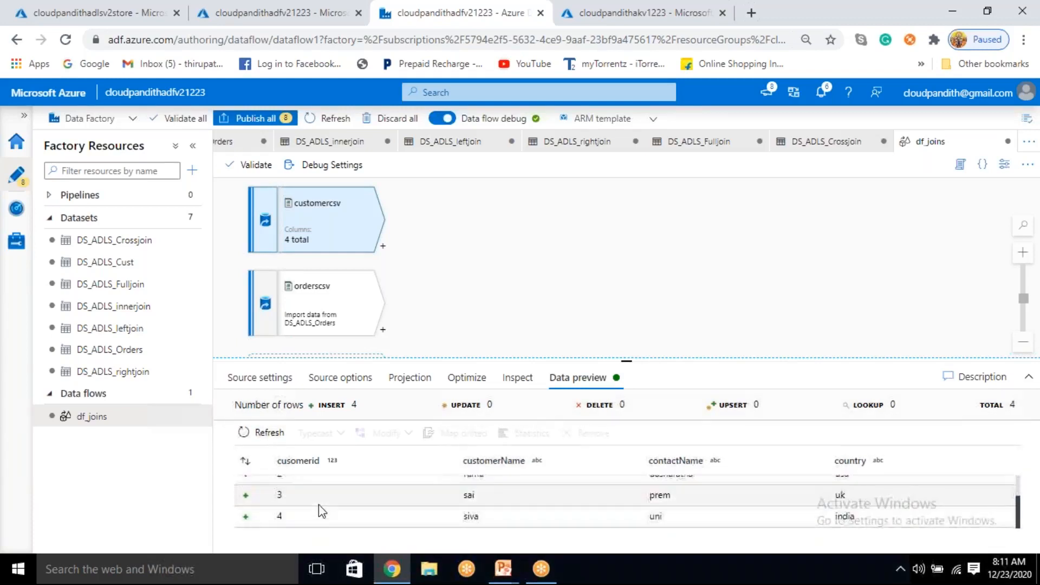
{"action": "left_click", "coordinate": [1029, 382]}
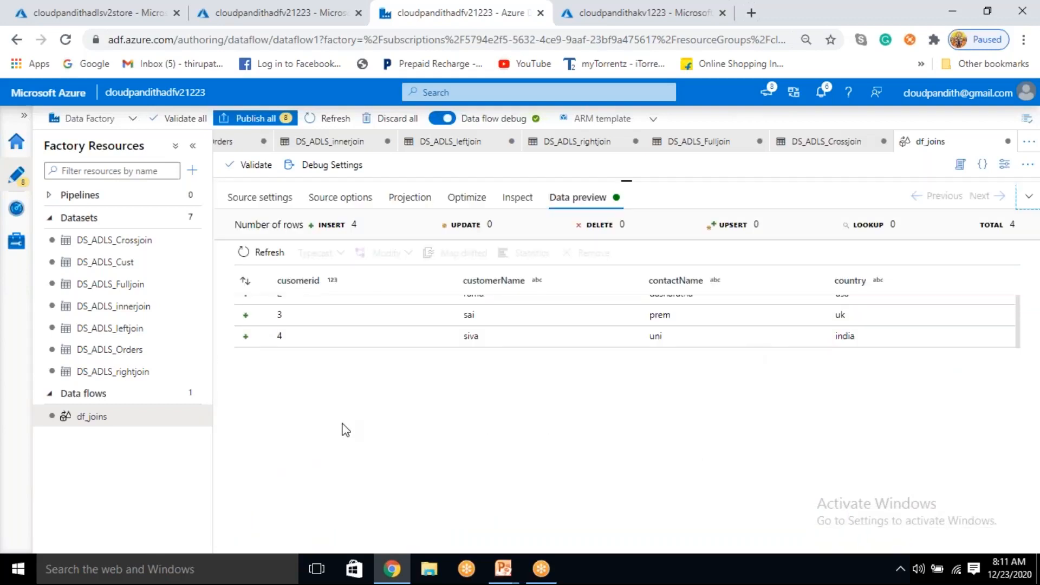
{"action": "scroll", "coordinate": [352, 338], "scroll_direction": "up", "scroll_amount": 3}
{"action": "scroll", "coordinate": [353, 341], "scroll_direction": "down", "scroll_amount": 3}
{"action": "scroll", "coordinate": [351, 343], "scroll_direction": "up", "scroll_amount": 3}
{"action": "scroll", "coordinate": [290, 320], "scroll_direction": "down", "scroll_amount": 3}
{"action": "scroll", "coordinate": [287, 339], "scroll_direction": "up", "scroll_amount": 3}
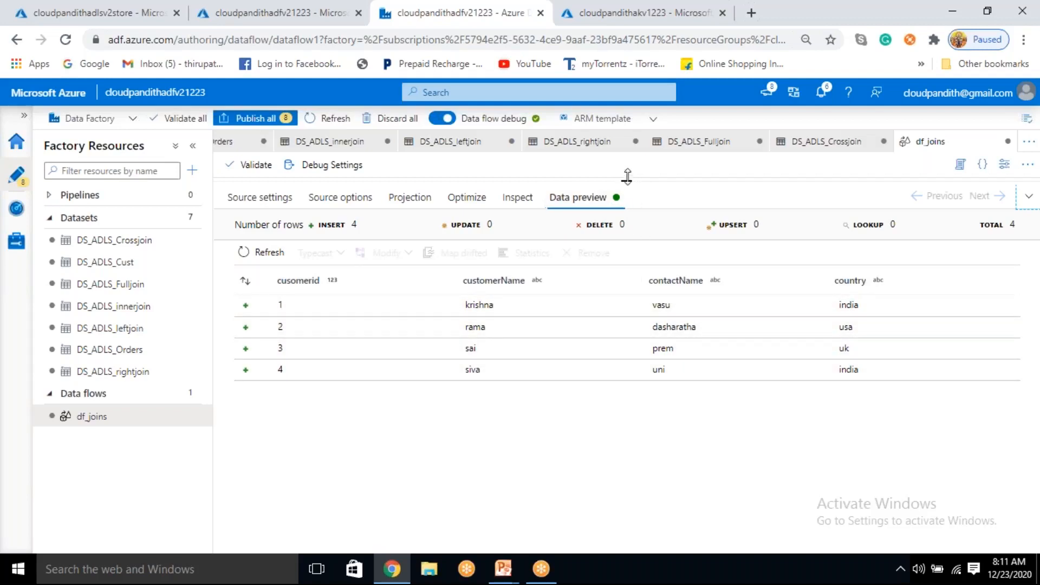
{"action": "left_click_drag", "start_coordinate": [627, 180], "coordinate": [456, 353]}
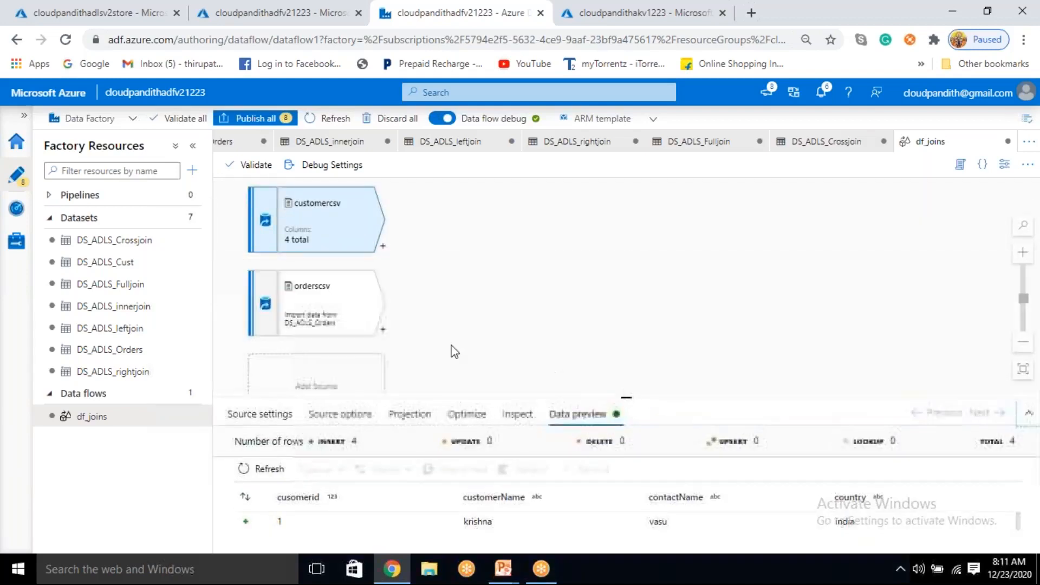
Step: Load the orderscsv source's data preview in an enlarged preview area
{"action": "left_click", "coordinate": [313, 325]}
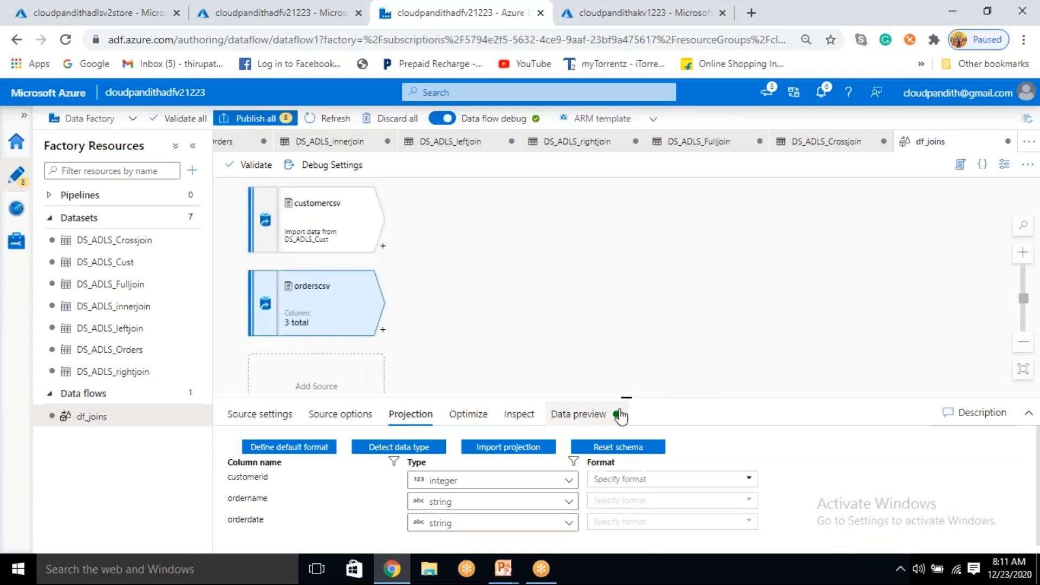
{"action": "left_click_drag", "start_coordinate": [627, 394], "coordinate": [626, 308]}
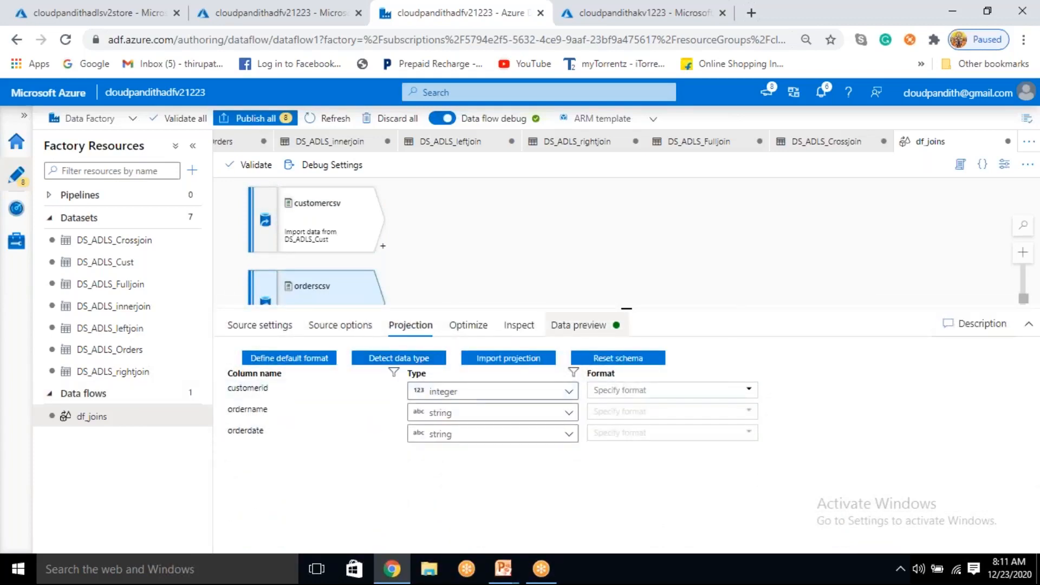
{"action": "left_click", "coordinate": [560, 330]}
{"action": "left_click", "coordinate": [257, 379]}
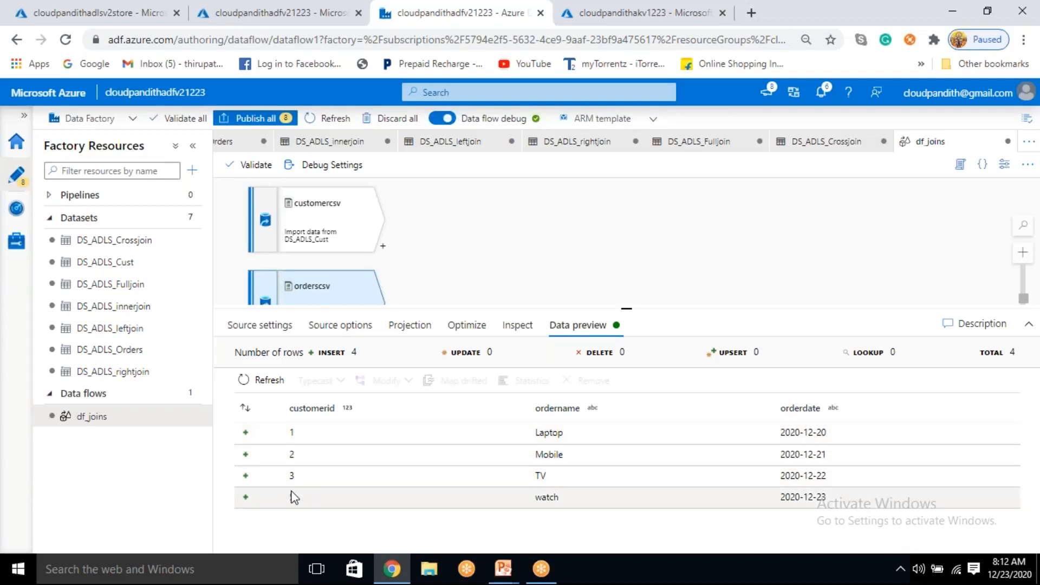
Step: Examine the customerid, ordername and orderdate columns in the orderscsv preview and compare the IDs with the customercsv preview's cusomerid column
{"action": "left_click", "coordinate": [330, 503]}
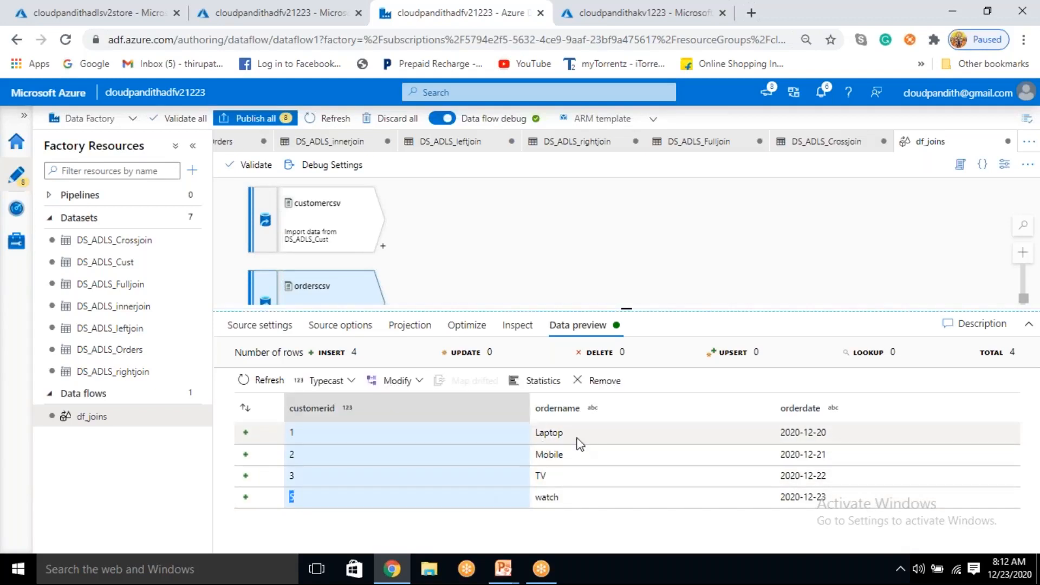
{"action": "left_click", "coordinate": [543, 431]}
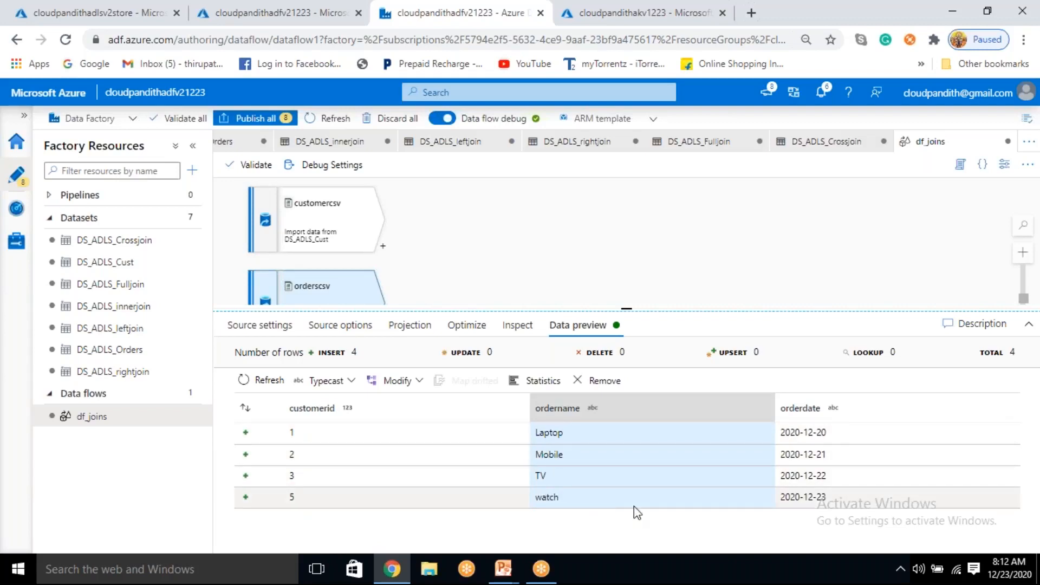
{"action": "left_click_drag", "start_coordinate": [794, 433], "coordinate": [290, 431]}
{"action": "left_click", "coordinate": [831, 502]}
{"action": "left_click_drag", "start_coordinate": [837, 501], "coordinate": [791, 513]}
{"action": "left_click", "coordinate": [794, 518]}
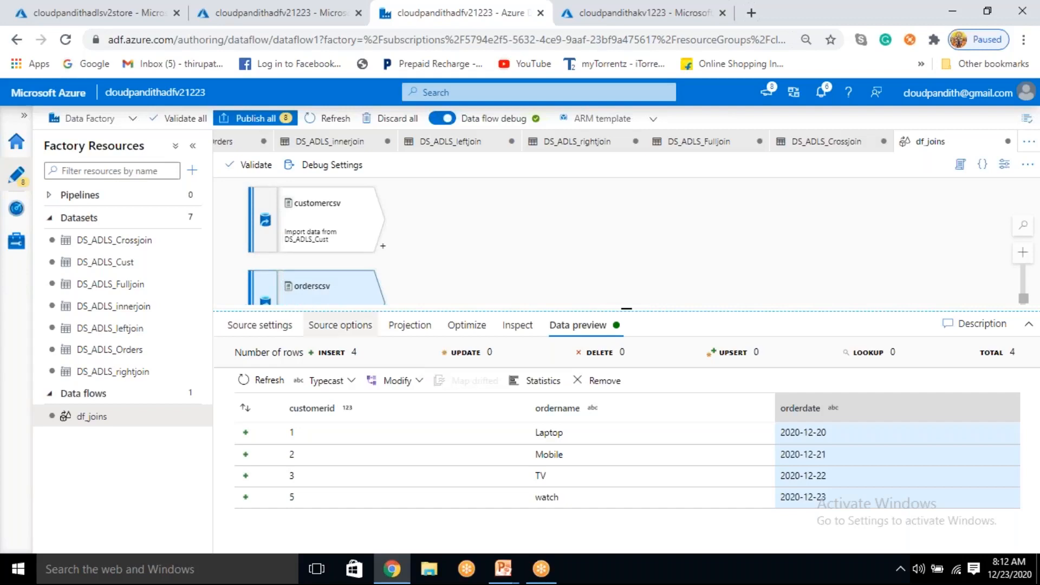
{"action": "left_click", "coordinate": [316, 215]}
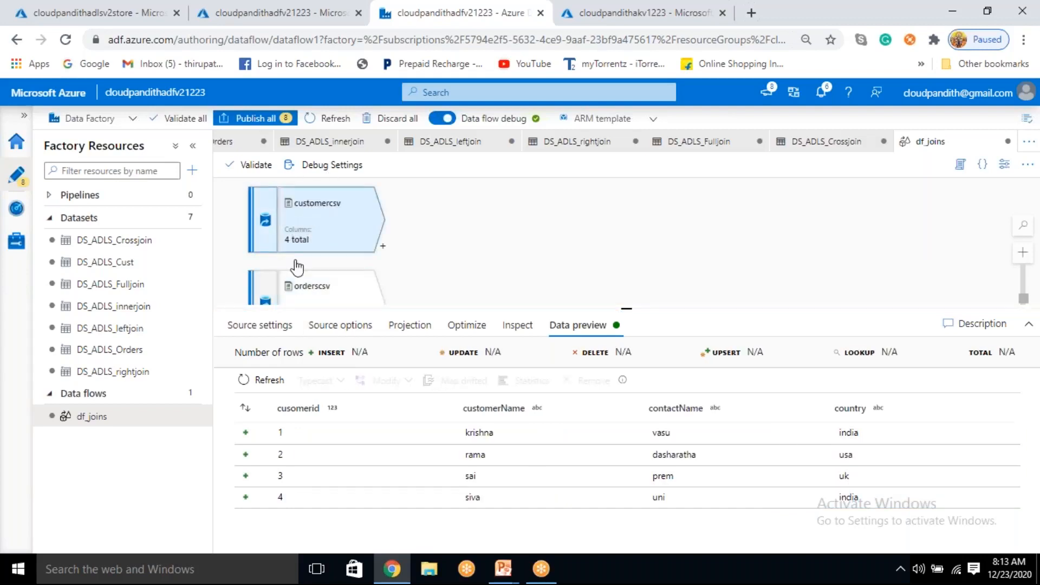
{"action": "left_click", "coordinate": [281, 495]}
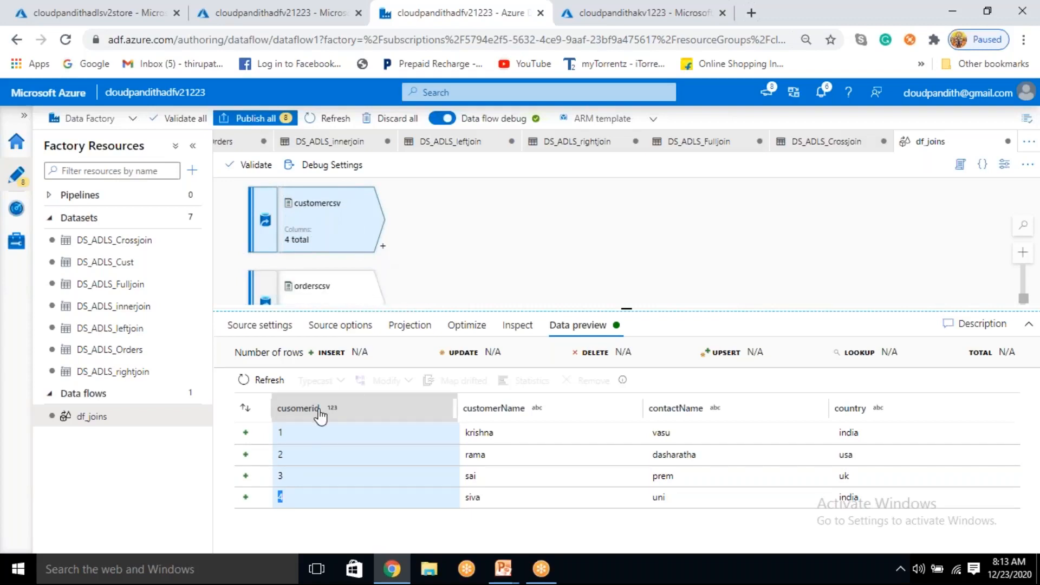
{"action": "left_click", "coordinate": [306, 298]}
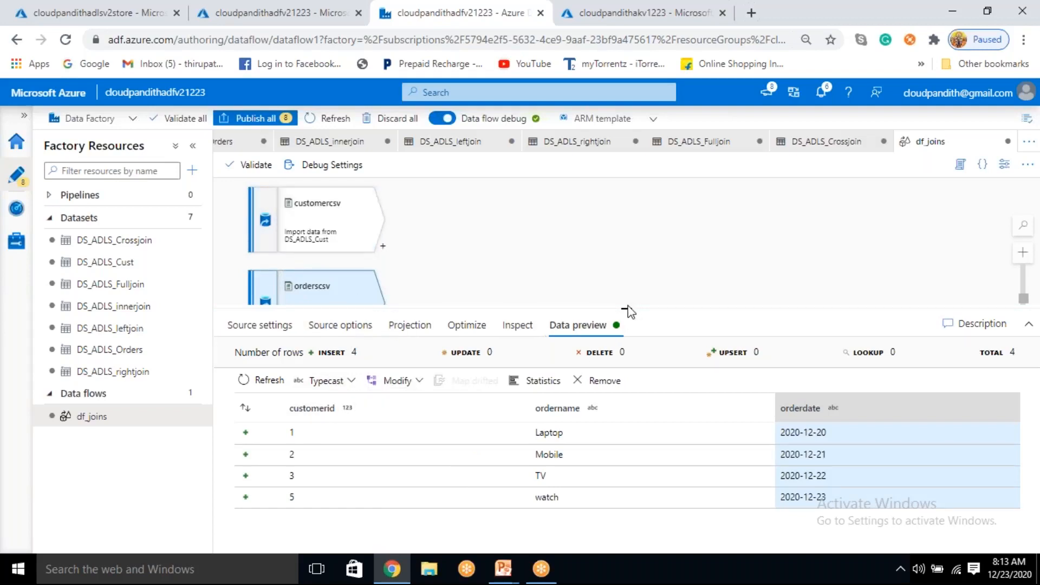
Step: Add a Select transformation after the customercsv source and name its output stream cust_rename
{"action": "left_click_drag", "start_coordinate": [627, 308], "coordinate": [626, 377]}
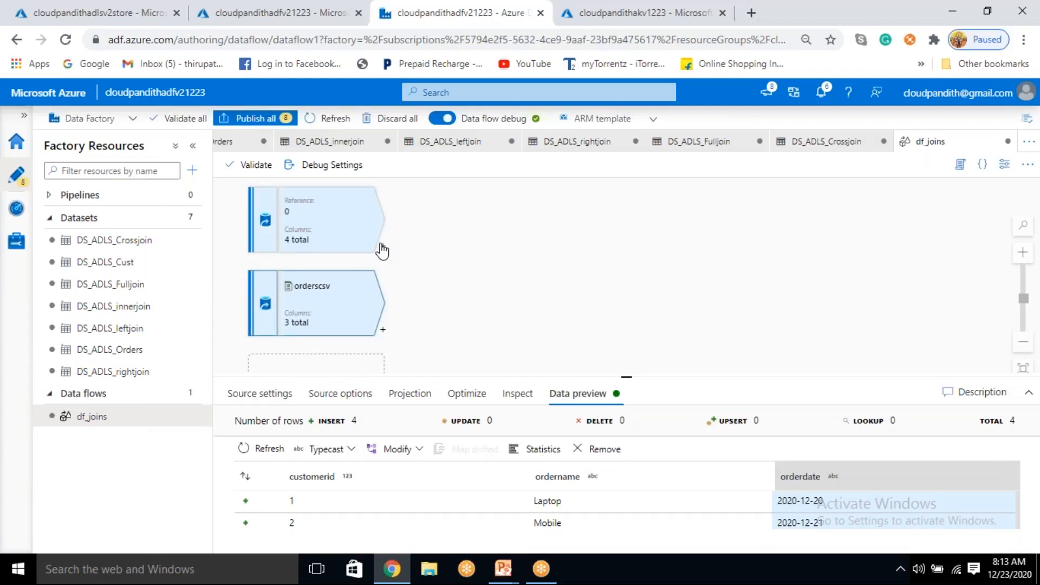
{"action": "left_click", "coordinate": [382, 246]}
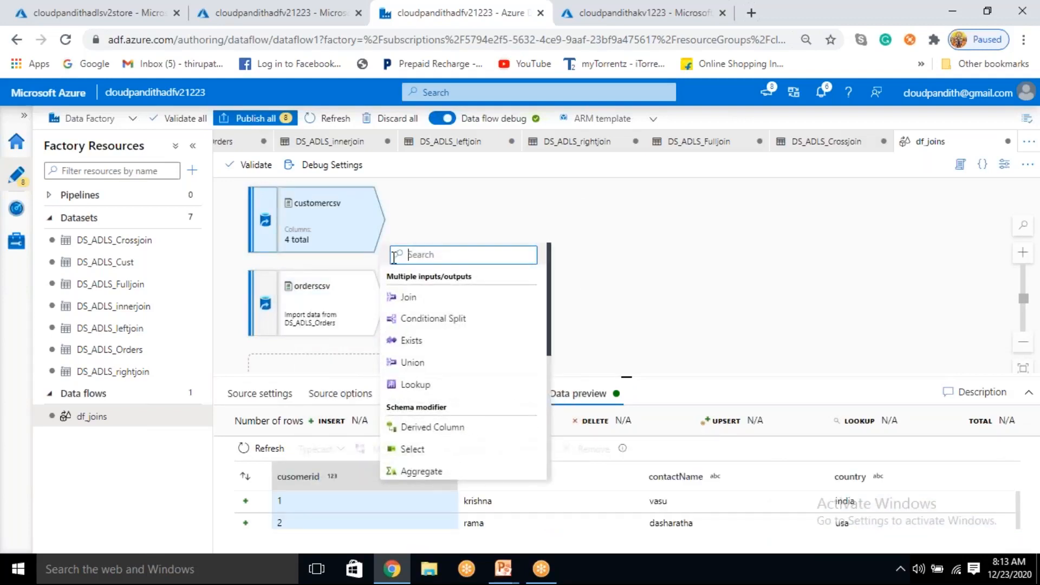
{"action": "scroll", "coordinate": [423, 387], "scroll_direction": "down", "scroll_amount": 1}
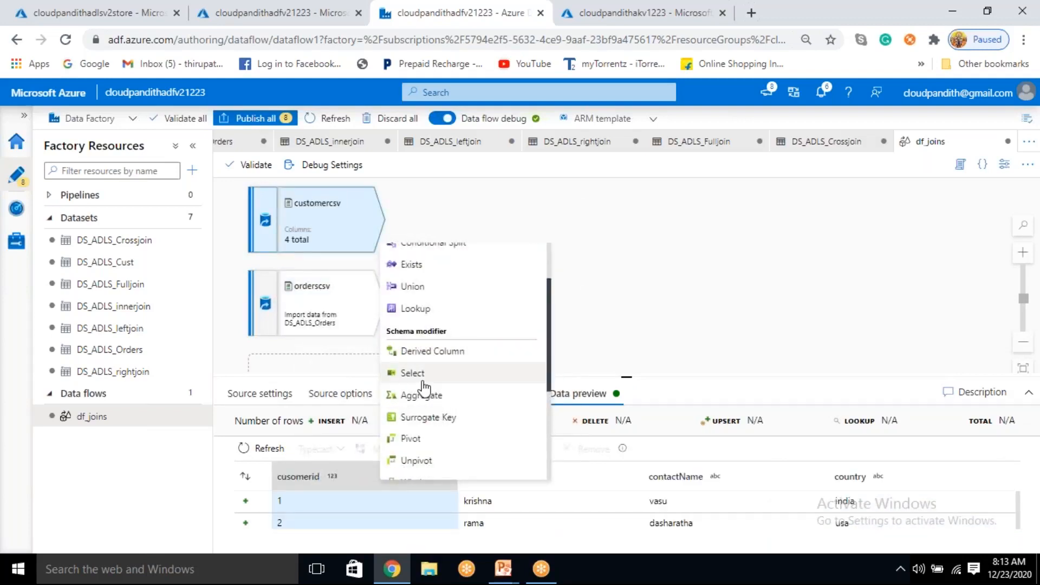
{"action": "left_click", "coordinate": [422, 380]}
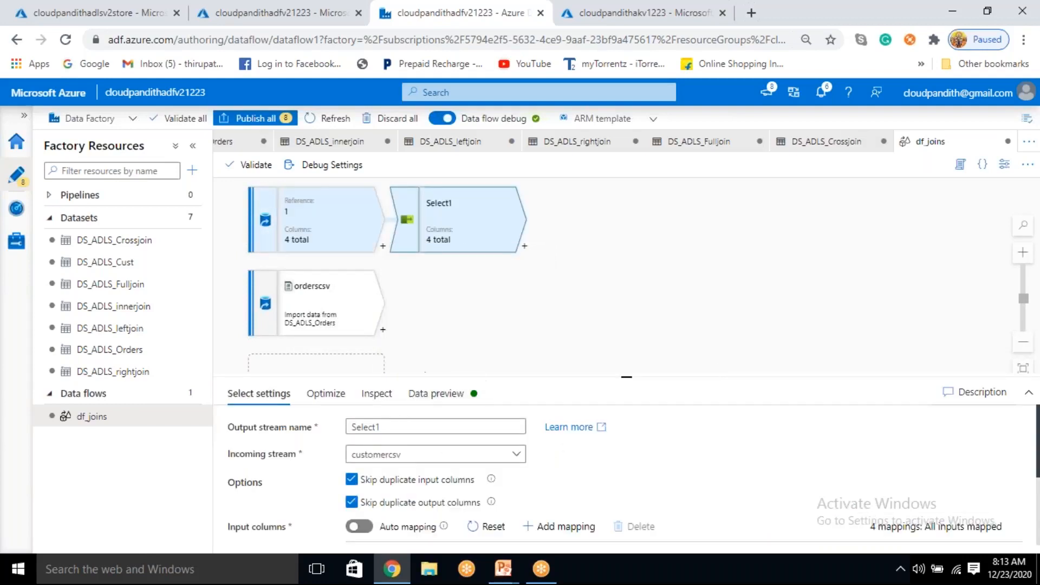
{"action": "double_click", "coordinate": [352, 426]}
{"action": "key", "text": "BackSpace"}
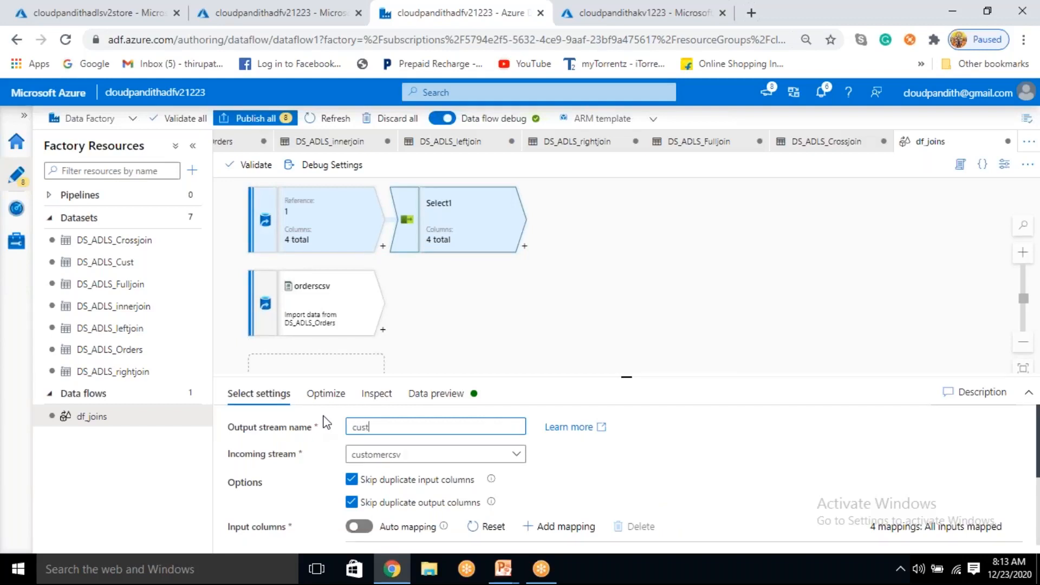
{"action": "type", "text": "cust_rename"}
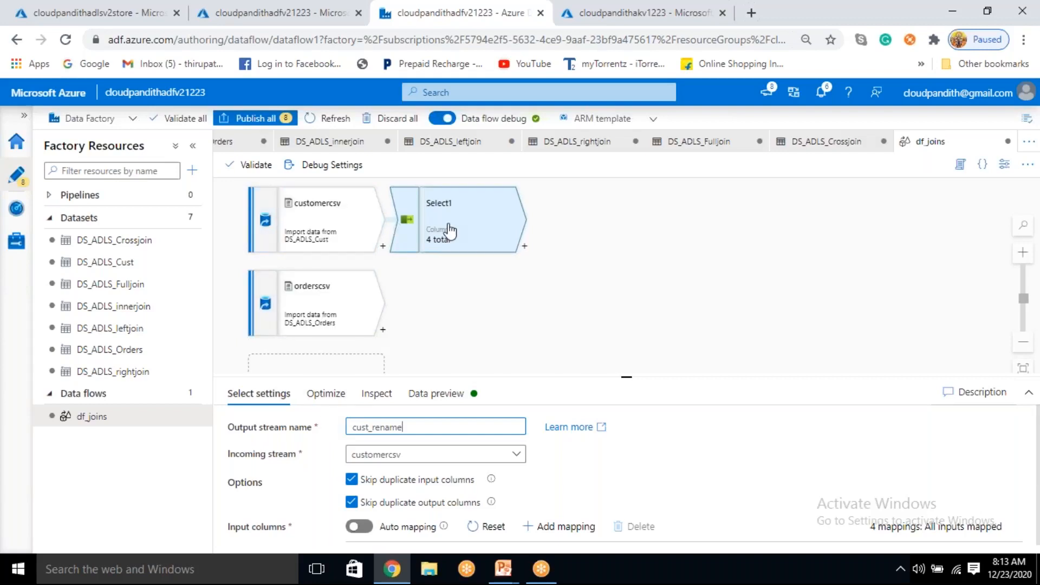
{"action": "left_click", "coordinate": [483, 306]}
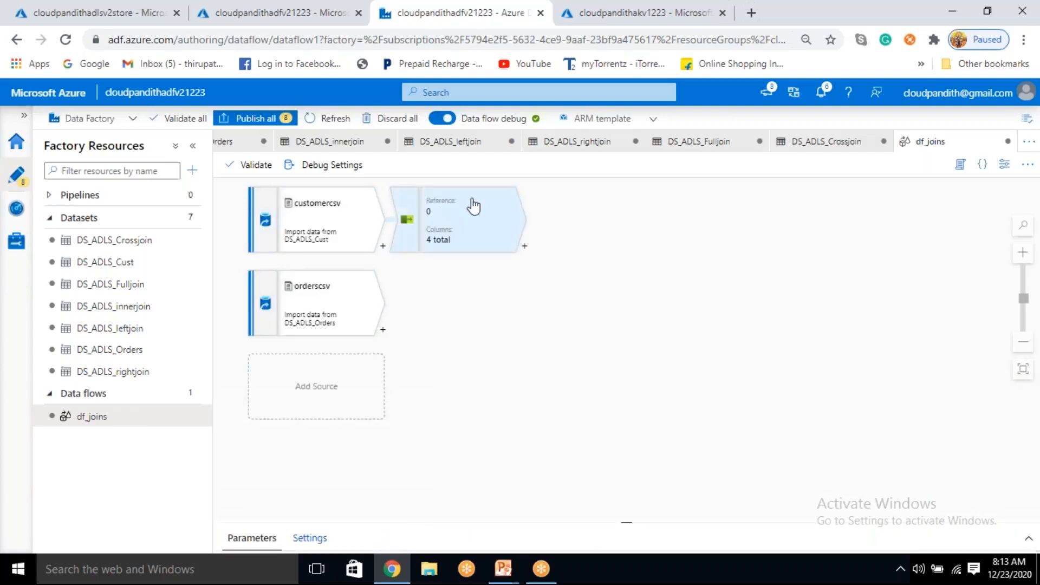
Step: Rename the output stream of the select transformation after customercsv to custrename
{"action": "left_click", "coordinate": [458, 222]}
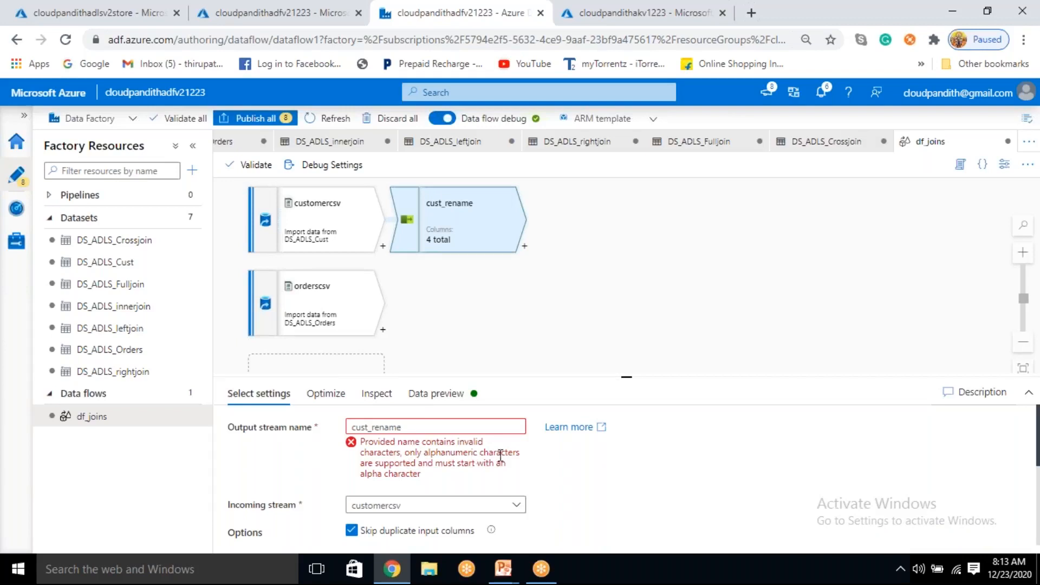
{"action": "left_click", "coordinate": [376, 427]}
{"action": "key", "text": "BackSpace"}
{"action": "left_click", "coordinate": [609, 343]}
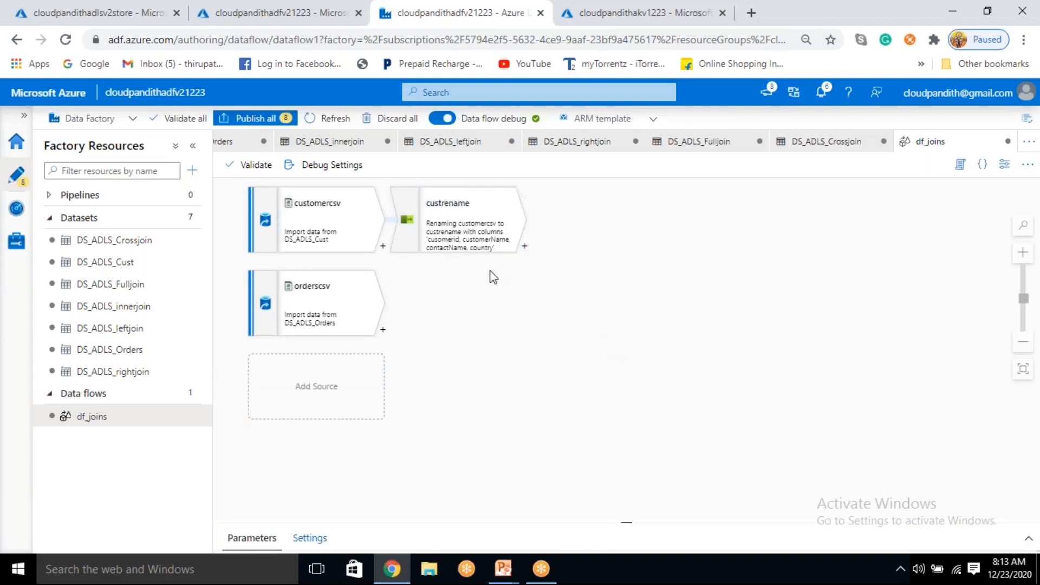
Step: In custrename, map the cusomerid column to the output name cust_cusomerid and copy the cust_ prefix
{"action": "left_click", "coordinate": [465, 222]}
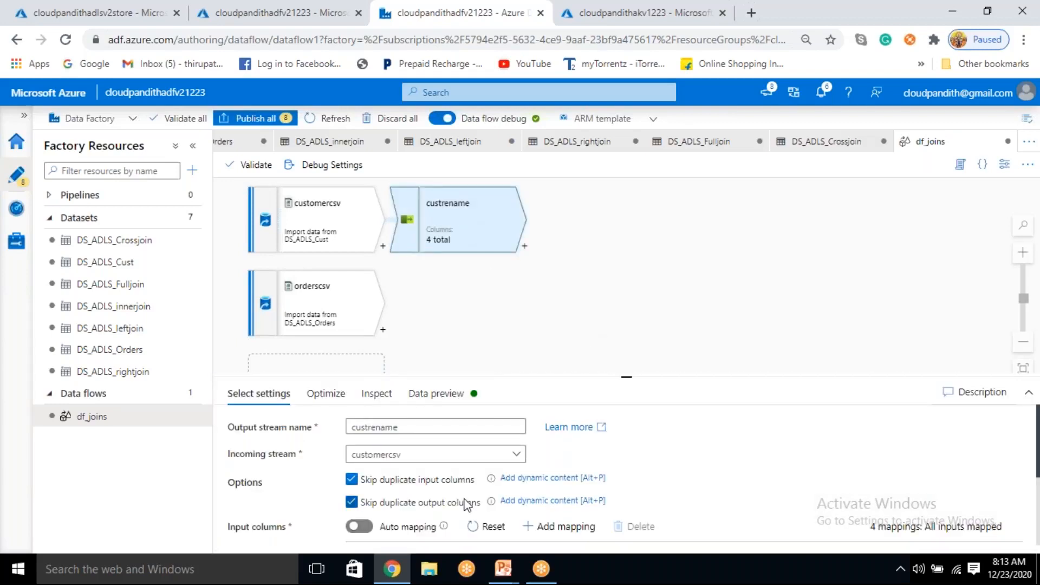
{"action": "scroll", "coordinate": [463, 498], "scroll_direction": "down", "scroll_amount": 5}
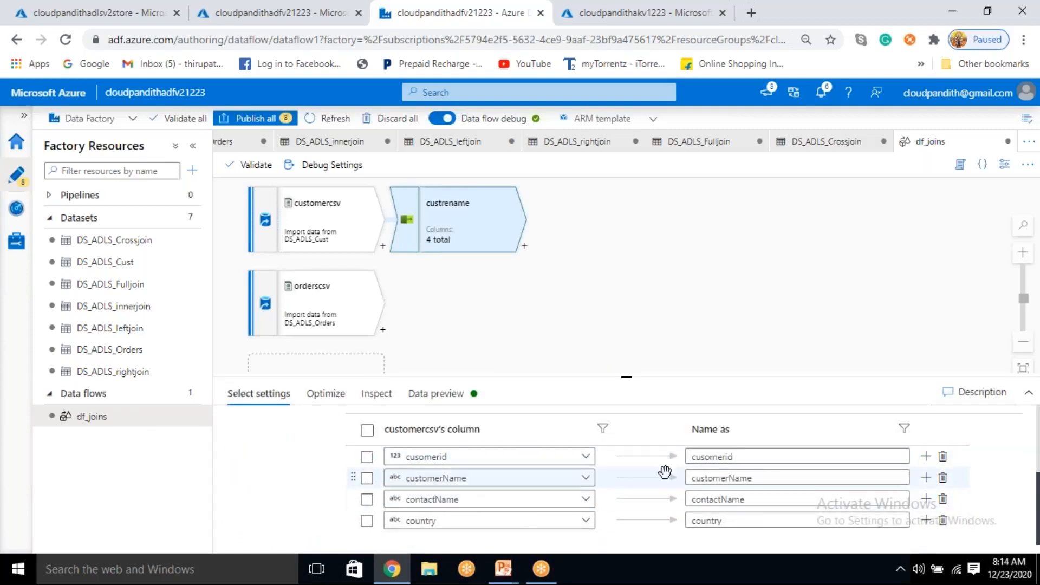
{"action": "left_click", "coordinate": [687, 458]}
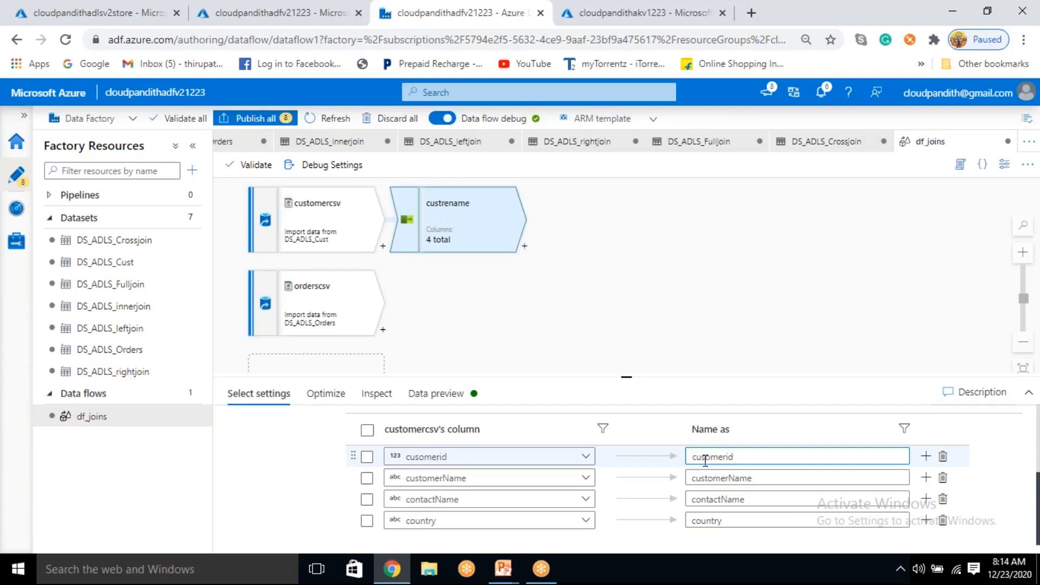
{"action": "type", "text": "src"}
{"action": "type", "text": "_"}
{"action": "key", "text": "BackSpace"}
{"action": "key", "text": "BackSpace"}
{"action": "key", "text": "BackSpace"}
{"action": "key", "text": "BackSpace"}
{"action": "type", "text": "cust_"}
{"action": "key", "text": "shift+Home"}
{"action": "key", "text": "ctrl+c"}
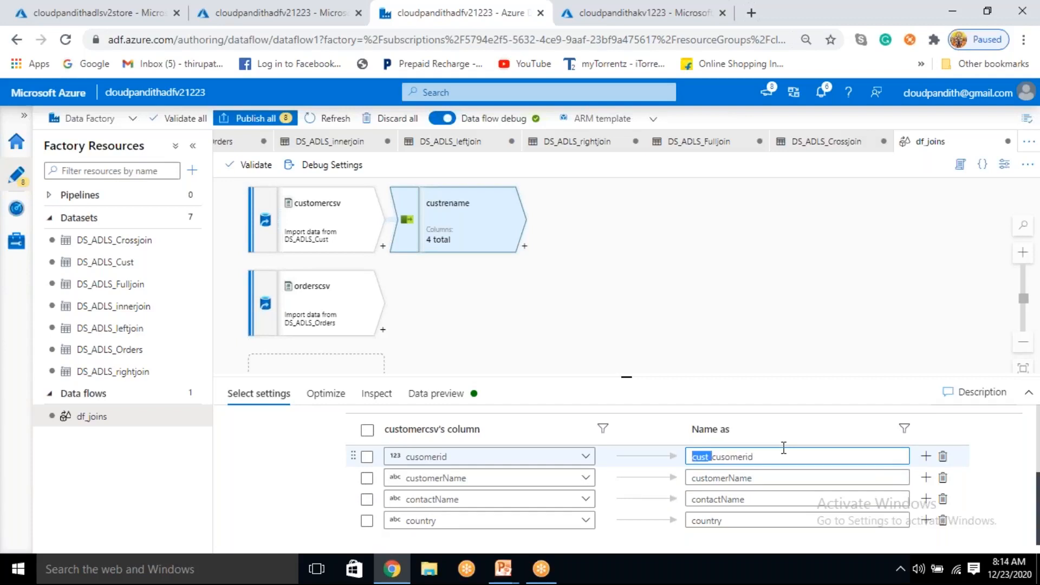
Step: Add the cust_ prefix to the output names of the customerName, contactName and country columns
{"action": "left_click", "coordinate": [690, 478]}
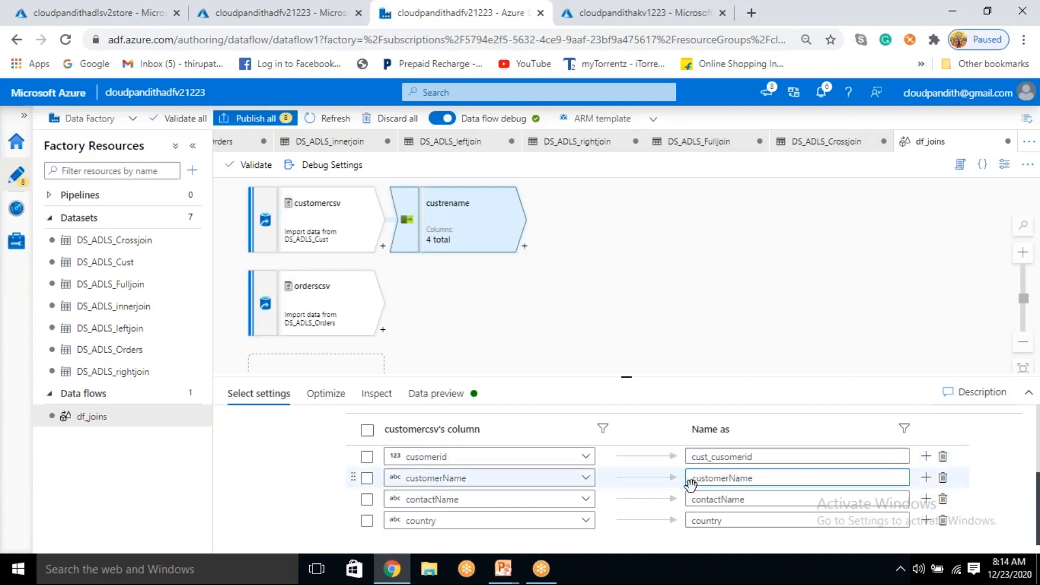
{"action": "key", "text": "ctrl+v"}
{"action": "left_click", "coordinate": [694, 499]}
{"action": "key", "text": "ctrl+v"}
{"action": "left_click", "coordinate": [694, 521]}
{"action": "key", "text": "ctrl+v"}
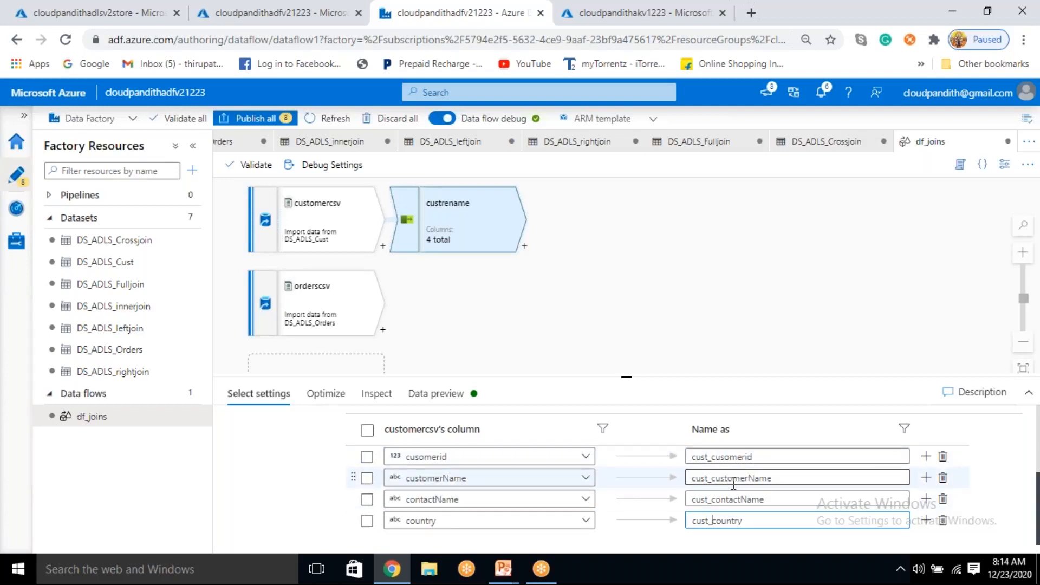
{"action": "scroll", "coordinate": [733, 483], "scroll_direction": "up", "scroll_amount": 3}
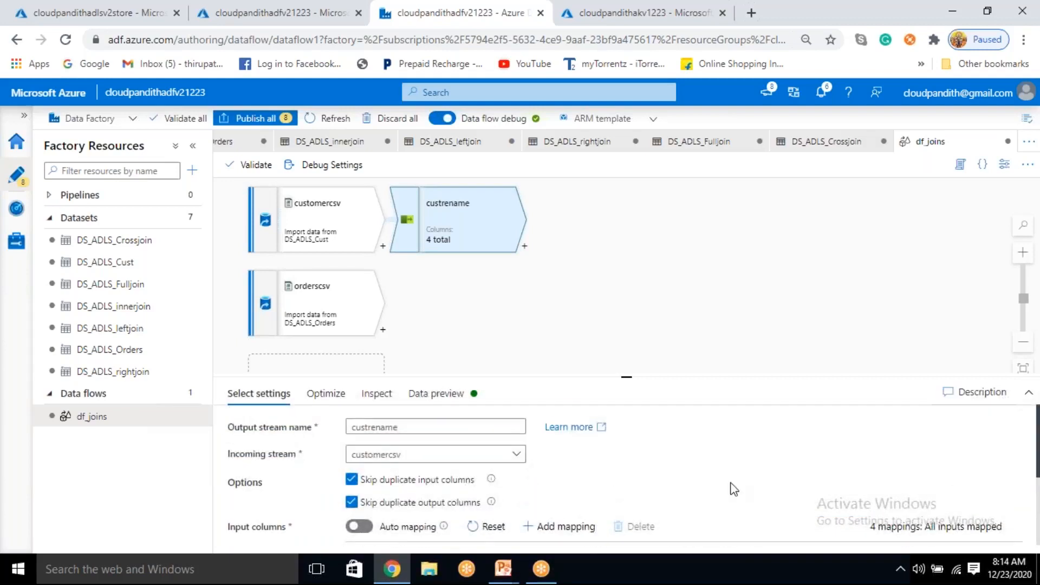
Step: Add a Select transformation after the orderscsv source and name its output stream orderrename
{"action": "left_click", "coordinate": [383, 331]}
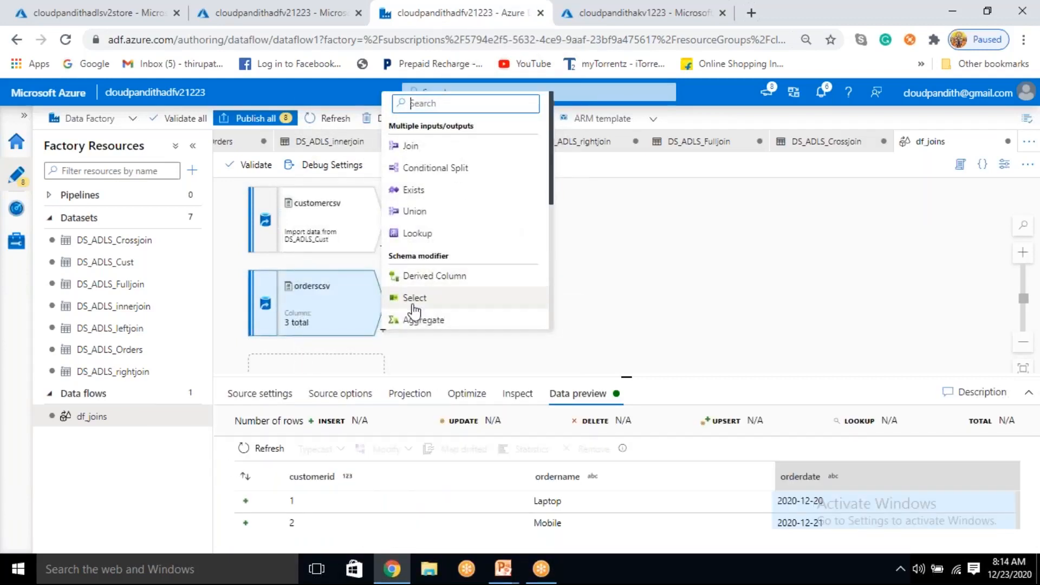
{"action": "left_click", "coordinate": [413, 298]}
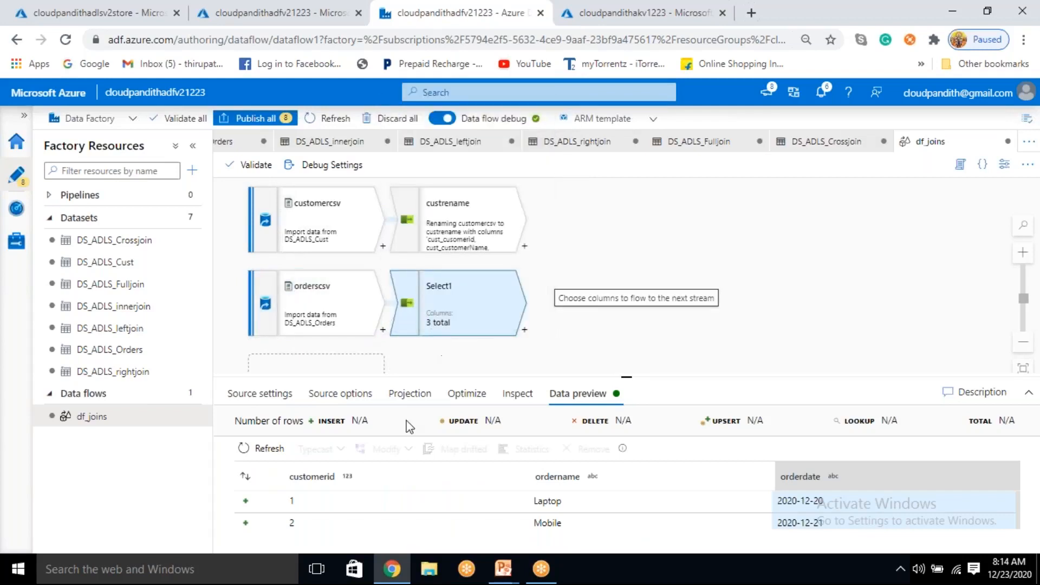
{"action": "double_click", "coordinate": [393, 426]}
{"action": "key", "text": "BackSpace"}
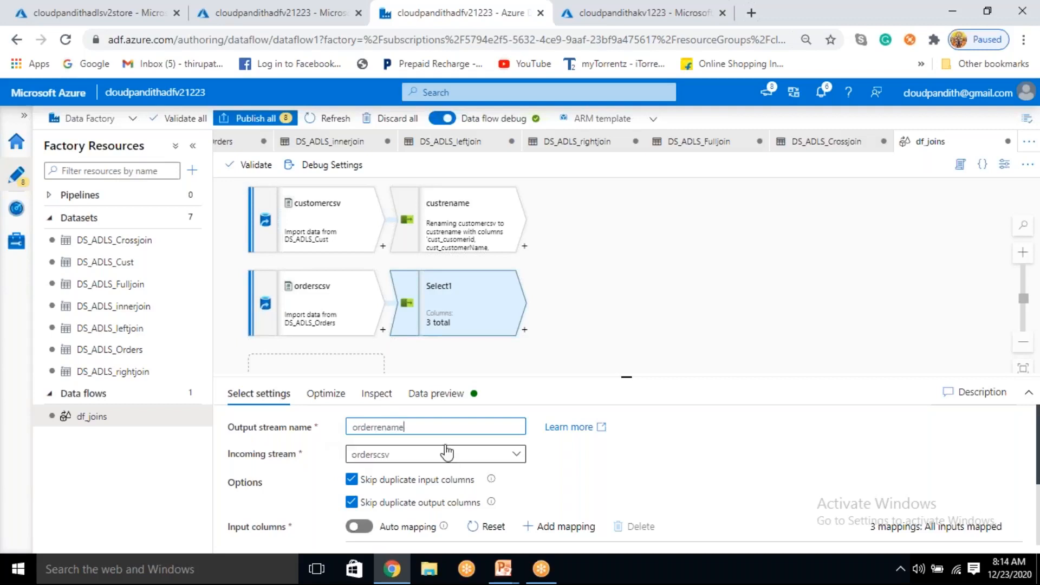
Step: Add the order_ prefix to the output names of the customerid, ordername and orderdate columns in orderrename
{"action": "scroll", "coordinate": [428, 477], "scroll_direction": "down", "scroll_amount": 2}
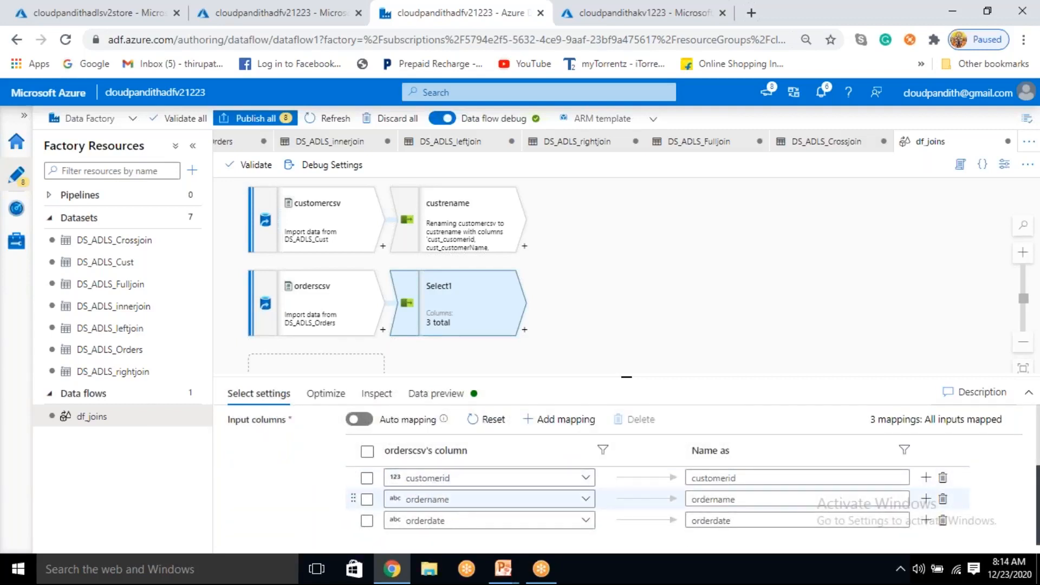
{"action": "left_click", "coordinate": [693, 479]}
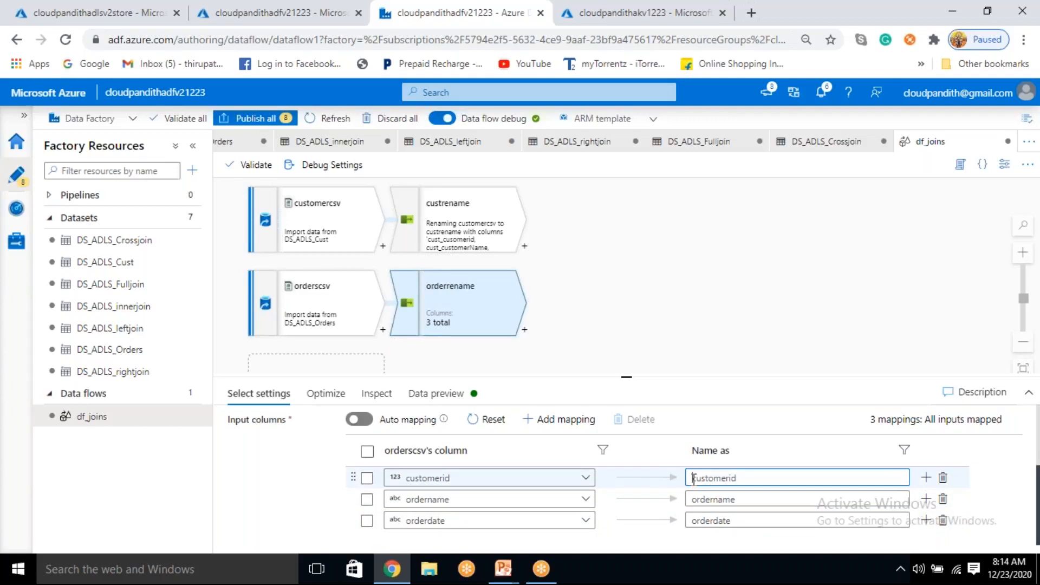
{"action": "type", "text": "order_"}
{"action": "key", "text": "shift+Home"}
{"action": "key", "text": "ctrl+c"}
{"action": "left_click", "coordinate": [692, 499]}
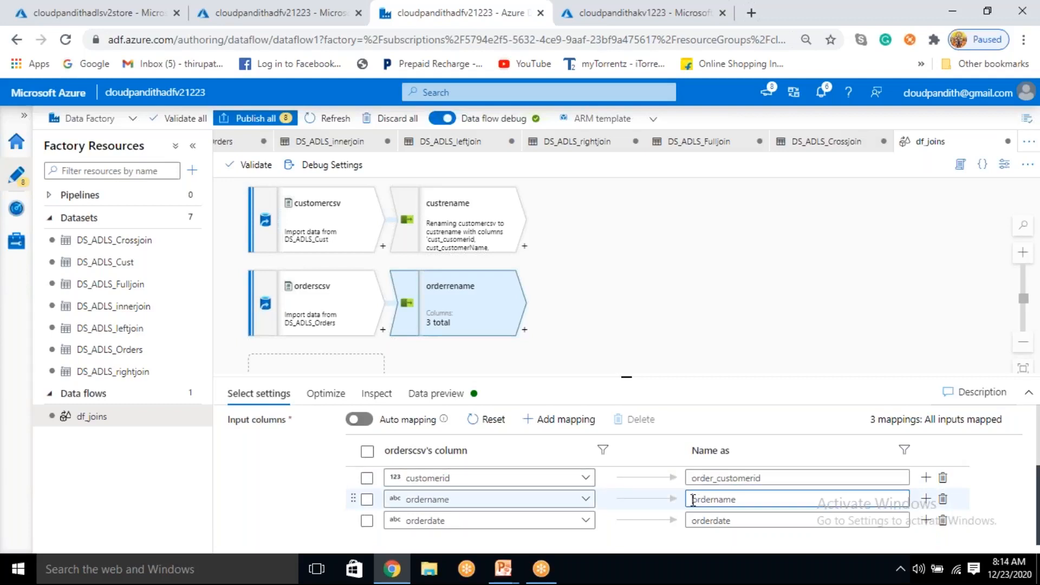
{"action": "key", "text": "ctrl+v"}
{"action": "left_click", "coordinate": [694, 521]}
{"action": "key", "text": "ctrl+v"}
{"action": "left_click", "coordinate": [722, 547]}
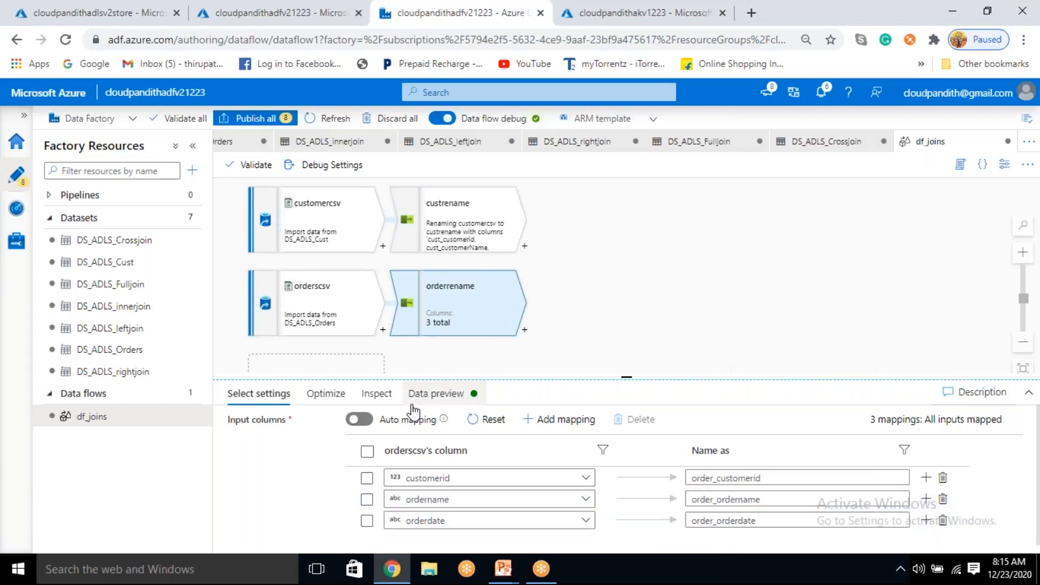
Step: Inspect the orderrename transformation's schema, comparing its input columns with its renamed output columns
{"action": "left_click", "coordinate": [380, 403]}
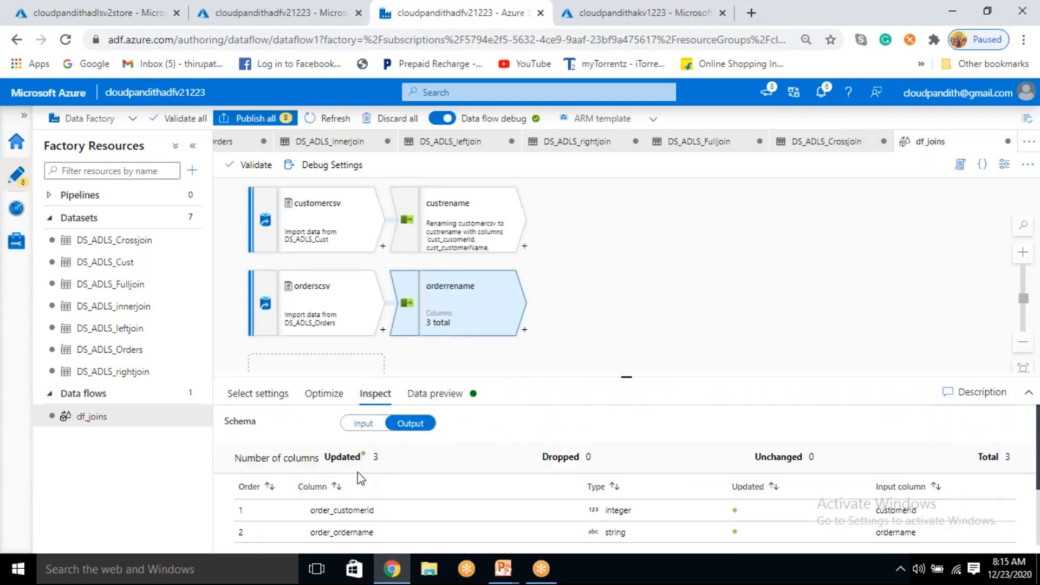
{"action": "scroll", "coordinate": [352, 501], "scroll_direction": "down", "scroll_amount": 2}
{"action": "scroll", "coordinate": [354, 499], "scroll_direction": "up", "scroll_amount": 2}
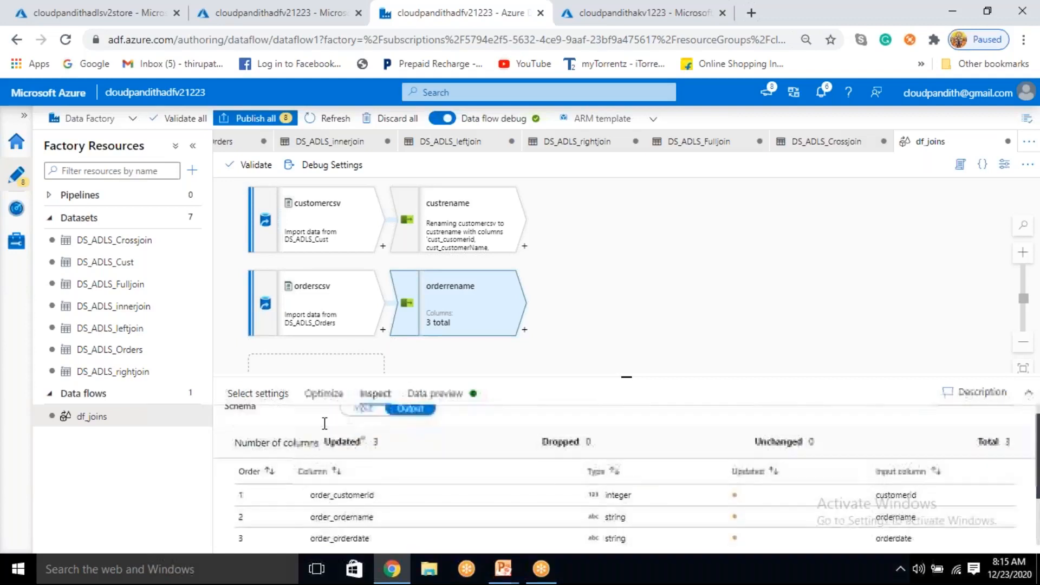
{"action": "left_click", "coordinate": [368, 411]}
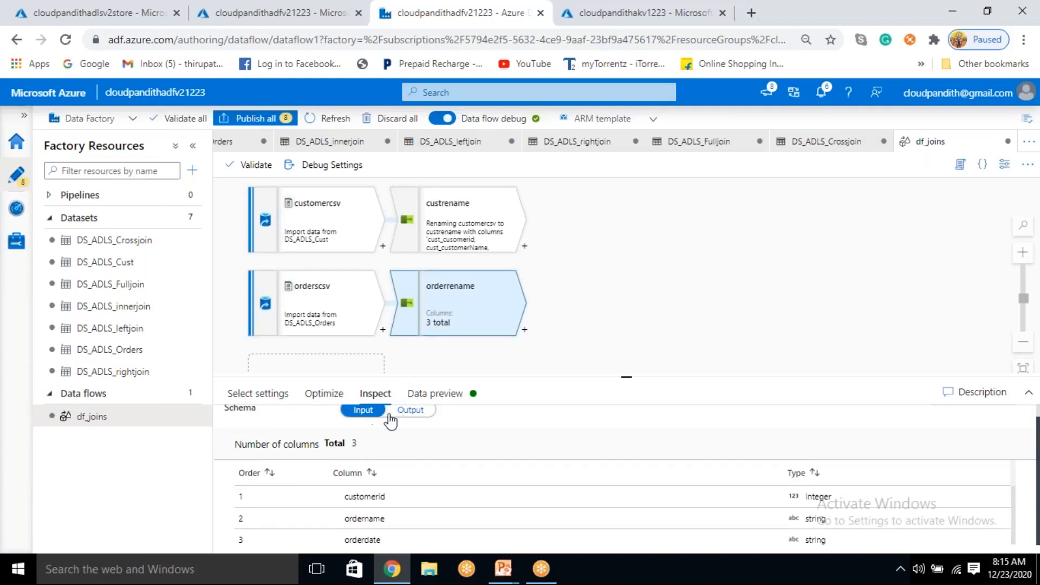
{"action": "scroll", "coordinate": [376, 425], "scroll_direction": "up", "scroll_amount": 1}
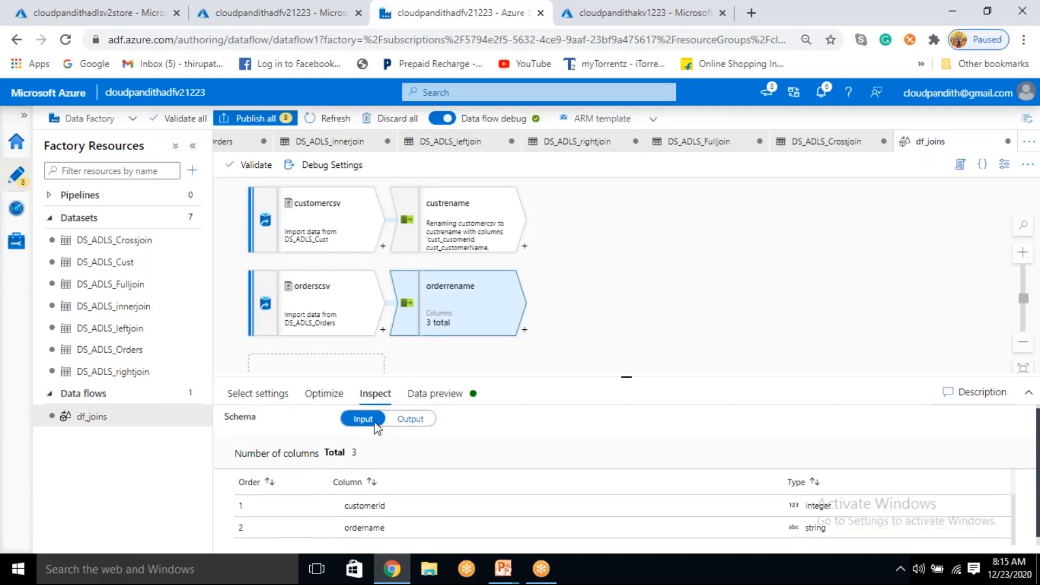
{"action": "left_click", "coordinate": [406, 431]}
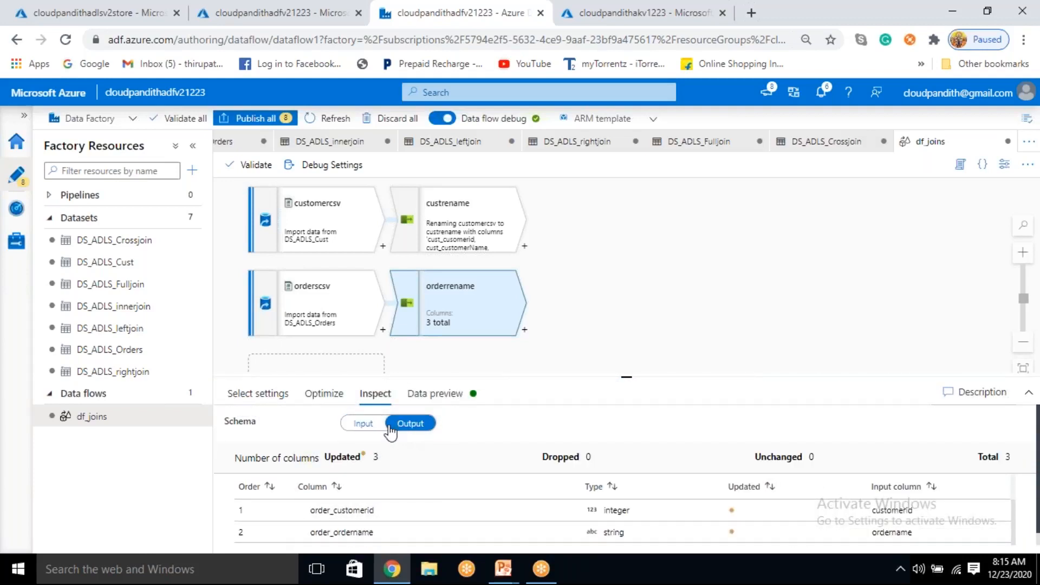
{"action": "left_click", "coordinate": [363, 425]}
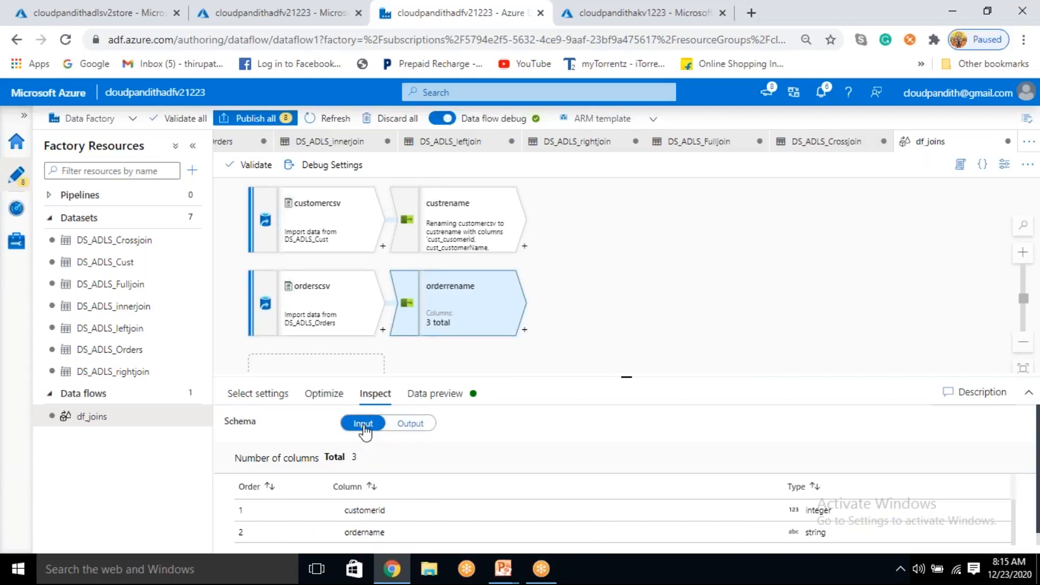
{"action": "scroll", "coordinate": [350, 523], "scroll_direction": "down", "scroll_amount": 1}
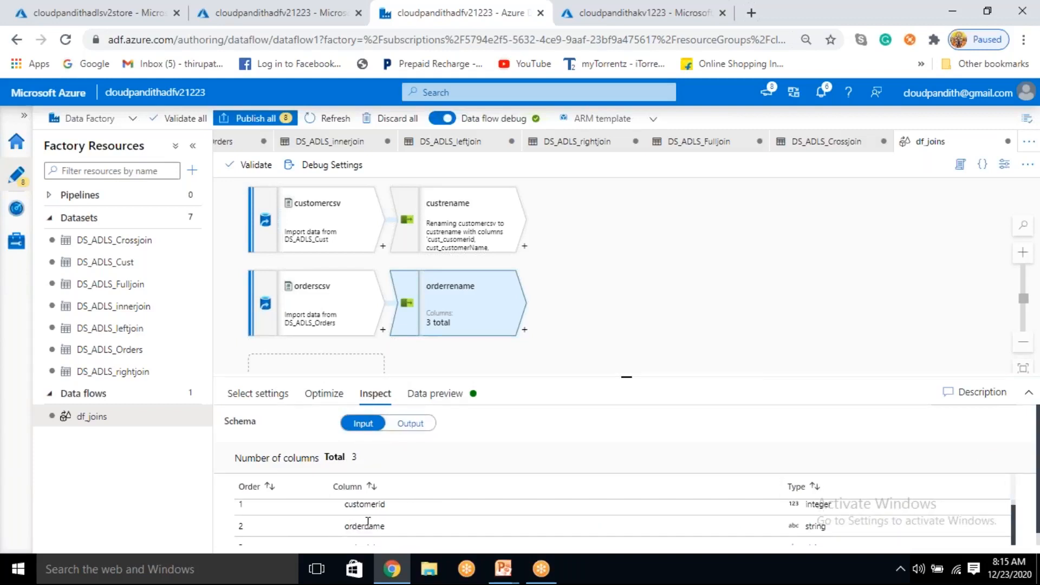
{"action": "scroll", "coordinate": [376, 541], "scroll_direction": "down", "scroll_amount": 1}
{"action": "scroll", "coordinate": [377, 542], "scroll_direction": "up", "scroll_amount": 1}
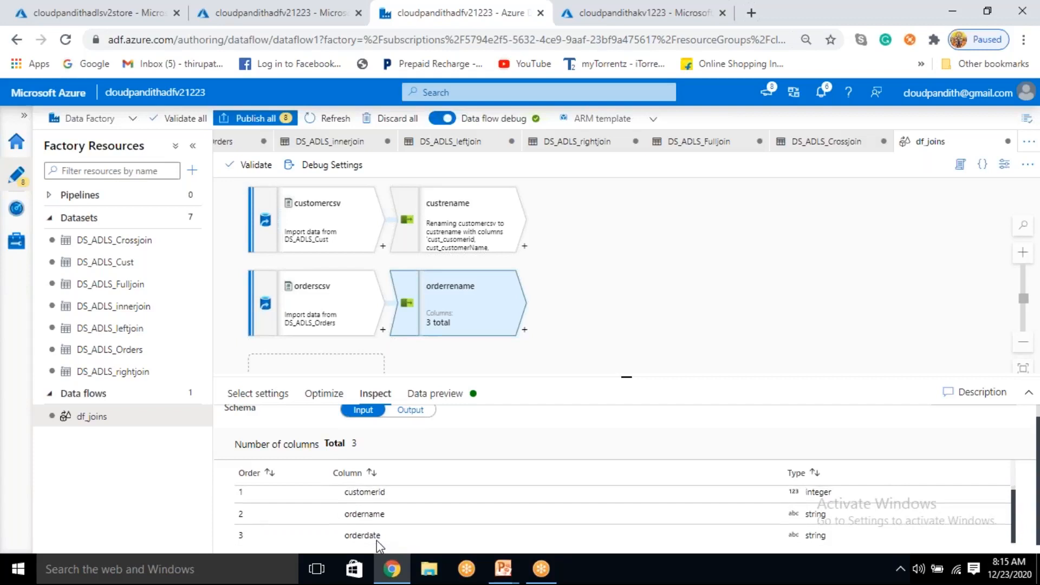
{"action": "left_click", "coordinate": [420, 415]}
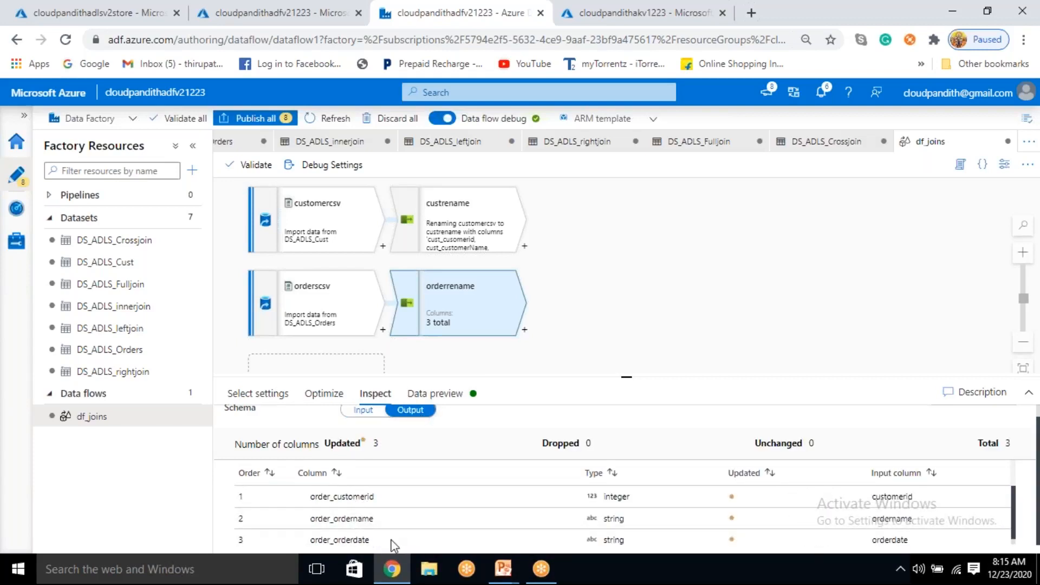
Step: Inspect the custrename transformation's output and input schemas and load its data preview
{"action": "left_click", "coordinate": [466, 224]}
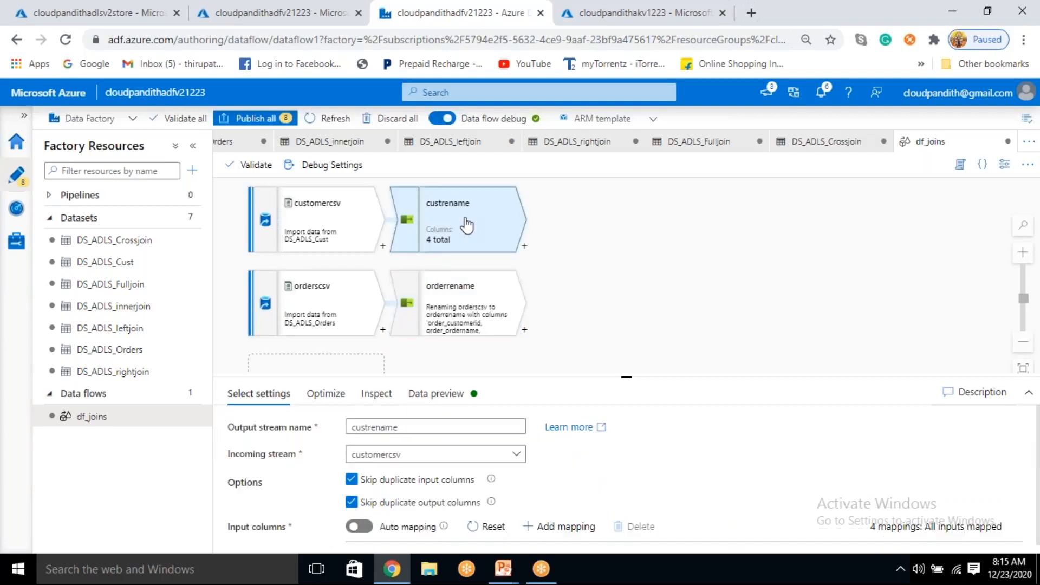
{"action": "left_click", "coordinate": [382, 403]}
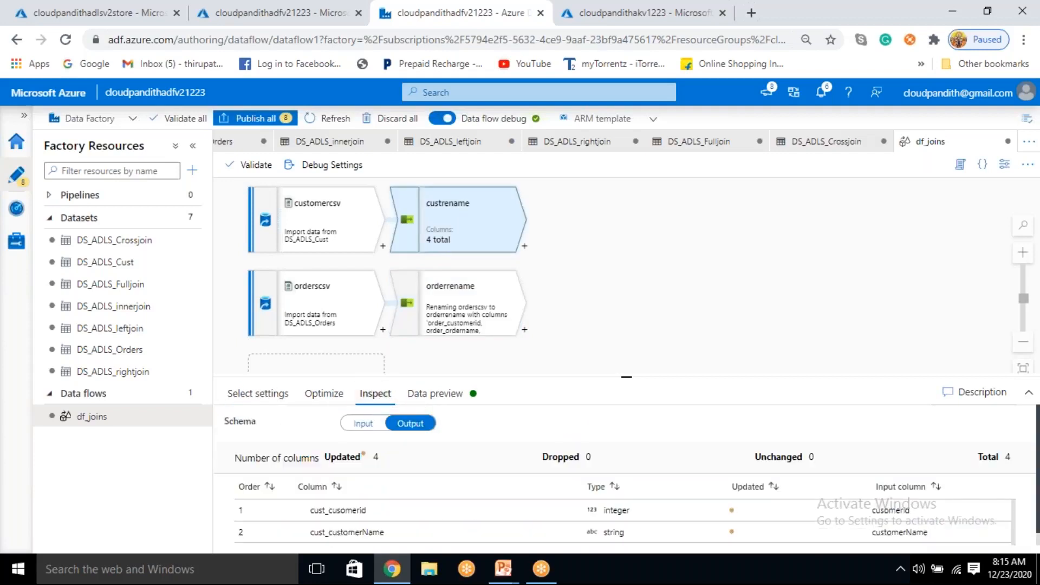
{"action": "left_click", "coordinate": [359, 425]}
{"action": "left_click", "coordinate": [439, 397]}
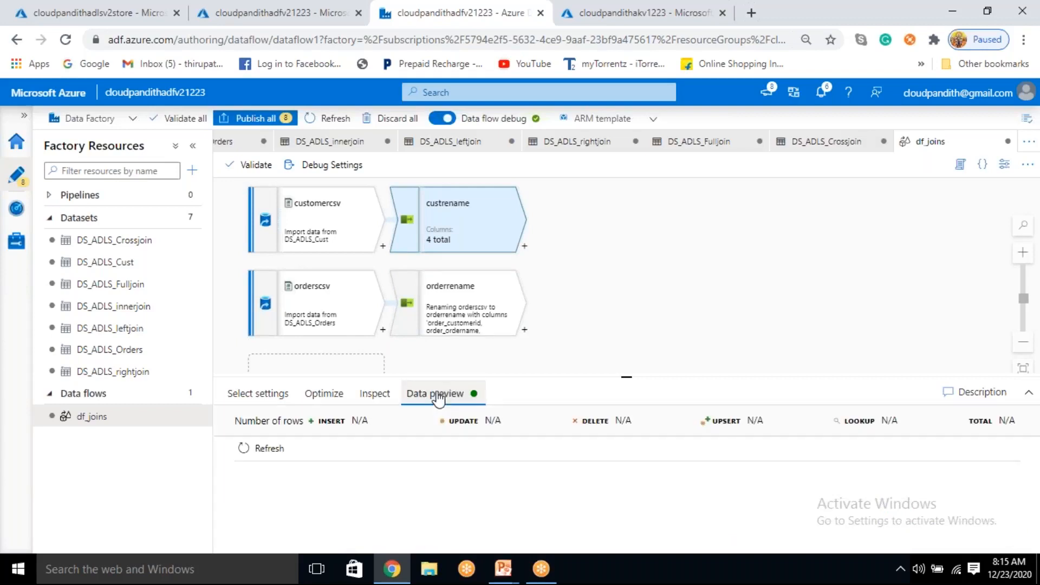
{"action": "left_click", "coordinate": [265, 449]}
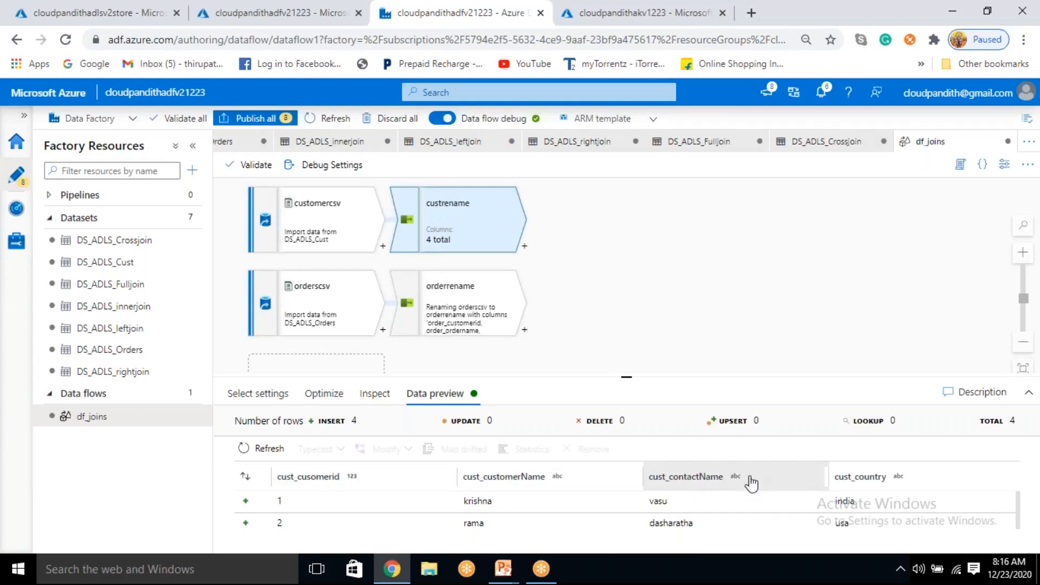
Step: Load the orderrename transformation's data preview, enlarge the preview area and examine the order rows
{"action": "left_click", "coordinate": [464, 307]}
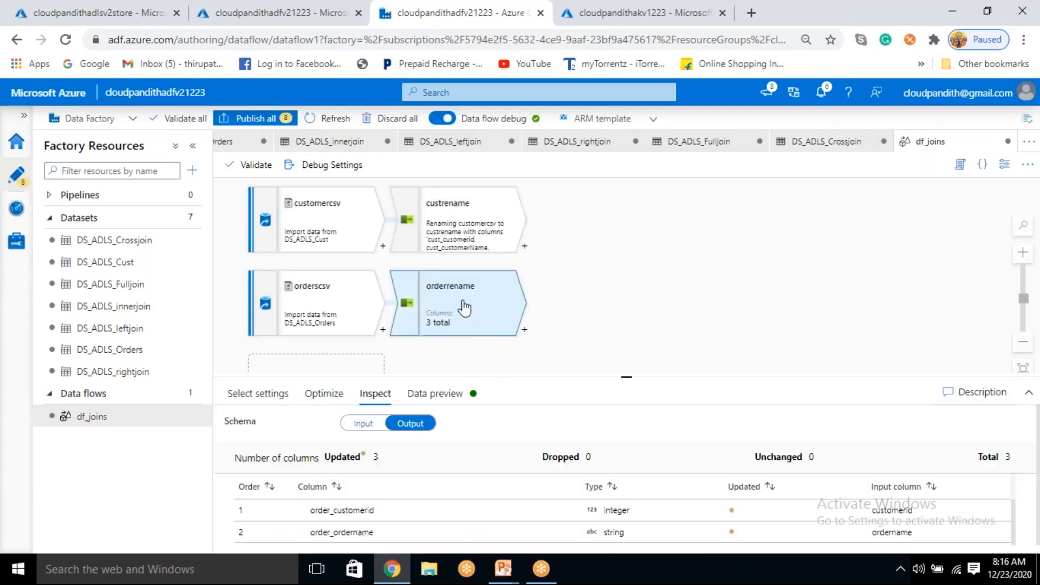
{"action": "left_click", "coordinate": [436, 395]}
{"action": "left_click", "coordinate": [262, 447]}
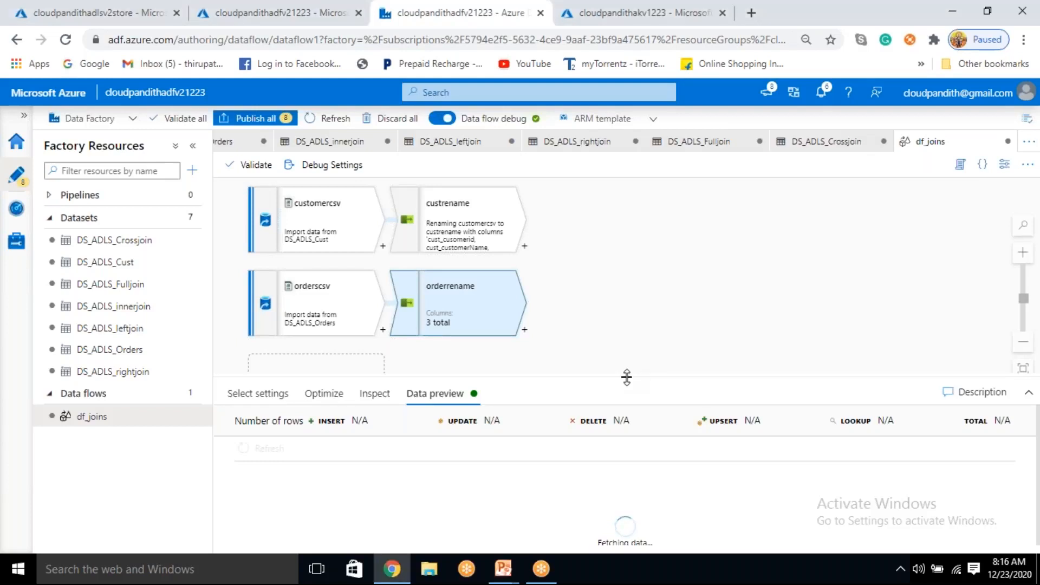
{"action": "left_click_drag", "start_coordinate": [626, 378], "coordinate": [626, 361]}
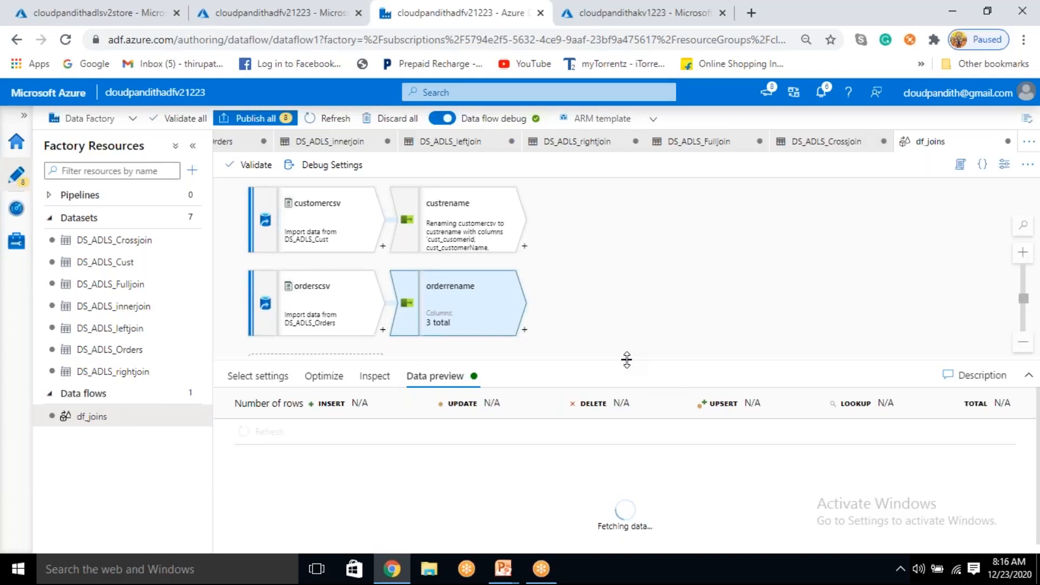
{"action": "left_click_drag", "start_coordinate": [627, 359], "coordinate": [647, 358]}
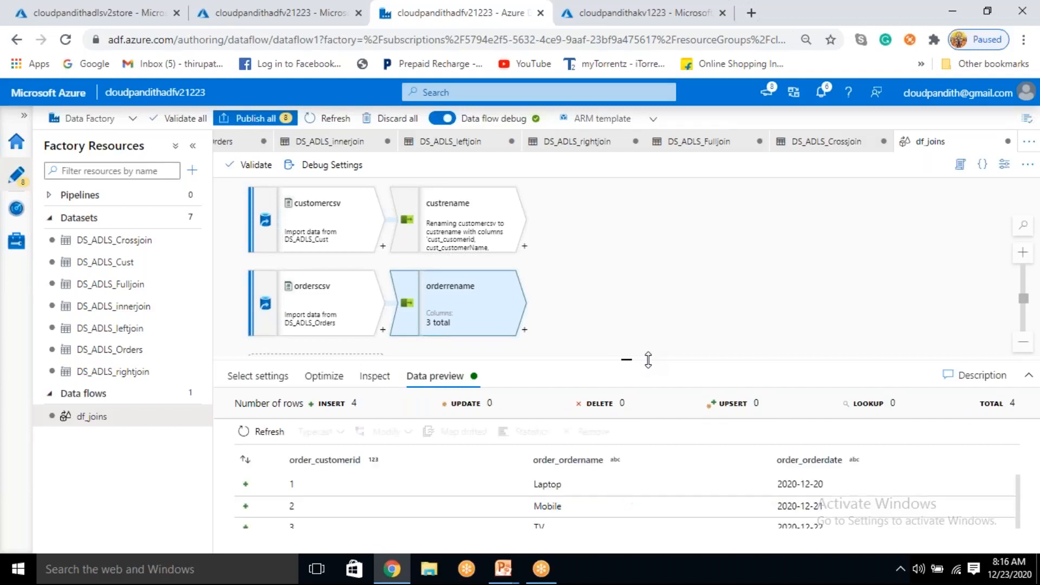
{"action": "scroll", "coordinate": [523, 490], "scroll_direction": "down", "scroll_amount": 2}
{"action": "scroll", "coordinate": [523, 487], "scroll_direction": "up", "scroll_amount": 2}
{"action": "scroll", "coordinate": [677, 509], "scroll_direction": "down", "scroll_amount": 1}
{"action": "scroll", "coordinate": [622, 519], "scroll_direction": "up", "scroll_amount": 1}
{"action": "scroll", "coordinate": [542, 520], "scroll_direction": "down", "scroll_amount": 3}
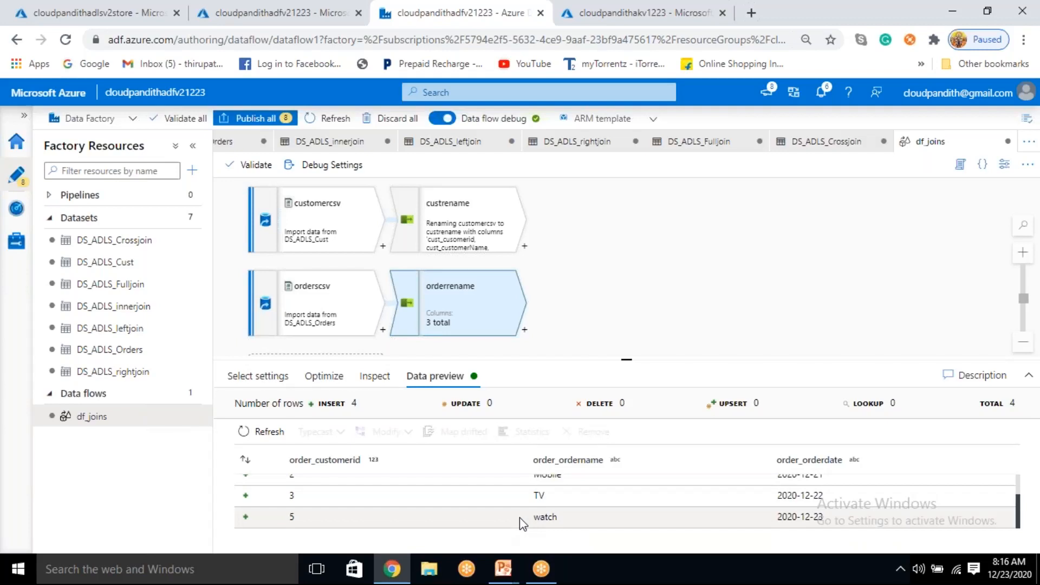
{"action": "scroll", "coordinate": [519, 518], "scroll_direction": "up", "scroll_amount": 2}
{"action": "scroll", "coordinate": [520, 519], "scroll_direction": "down", "scroll_amount": 2}
{"action": "scroll", "coordinate": [519, 518], "scroll_direction": "up", "scroll_amount": 1}
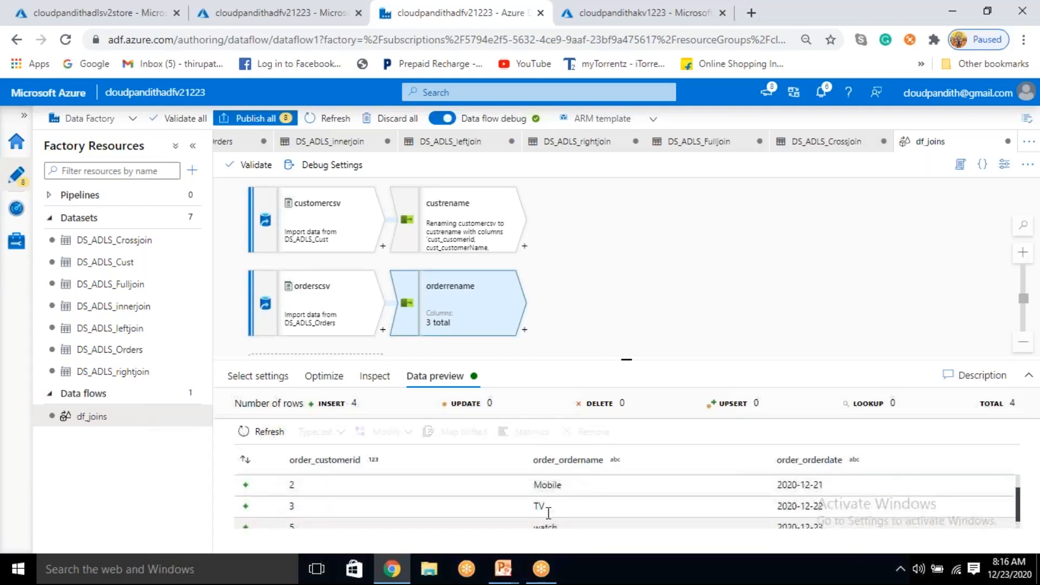
Step: Add a Join transformation after custrename in the data flow
{"action": "scroll", "coordinate": [541, 516], "scroll_direction": "down", "scroll_amount": 1}
{"action": "left_click", "coordinate": [526, 250]}
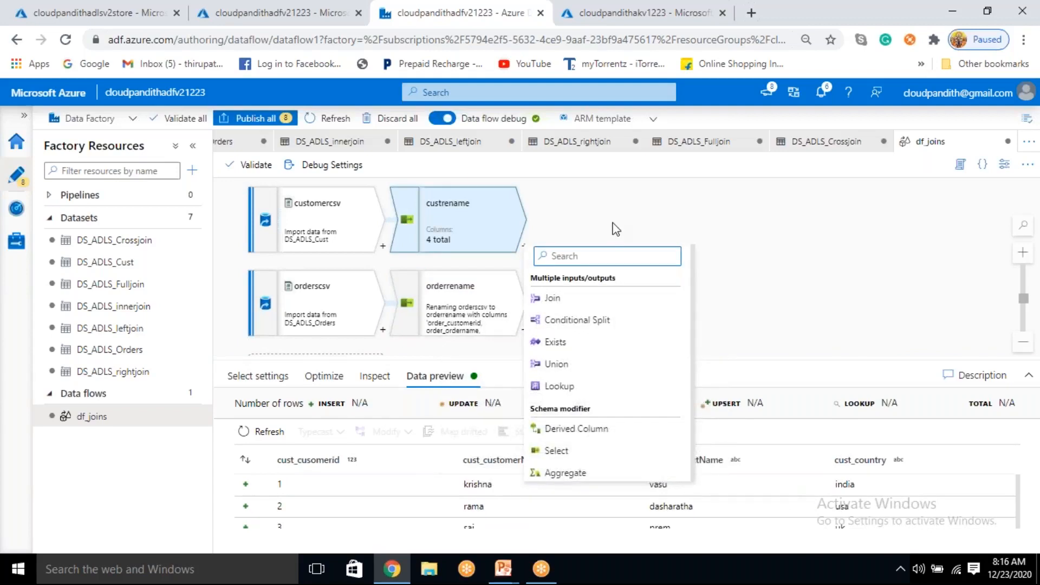
{"action": "left_click", "coordinate": [614, 230]}
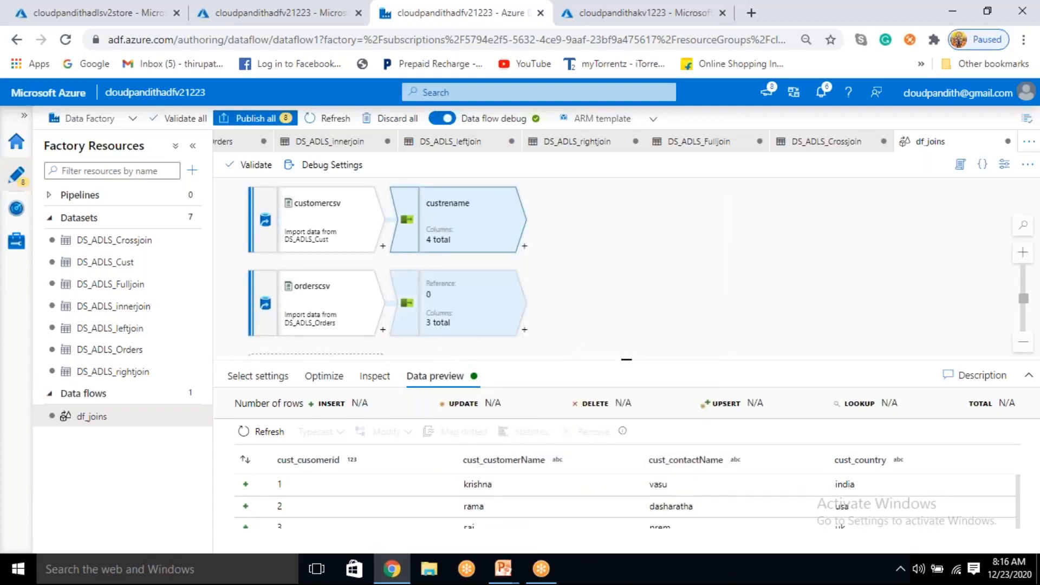
{"action": "left_click", "coordinate": [524, 248]}
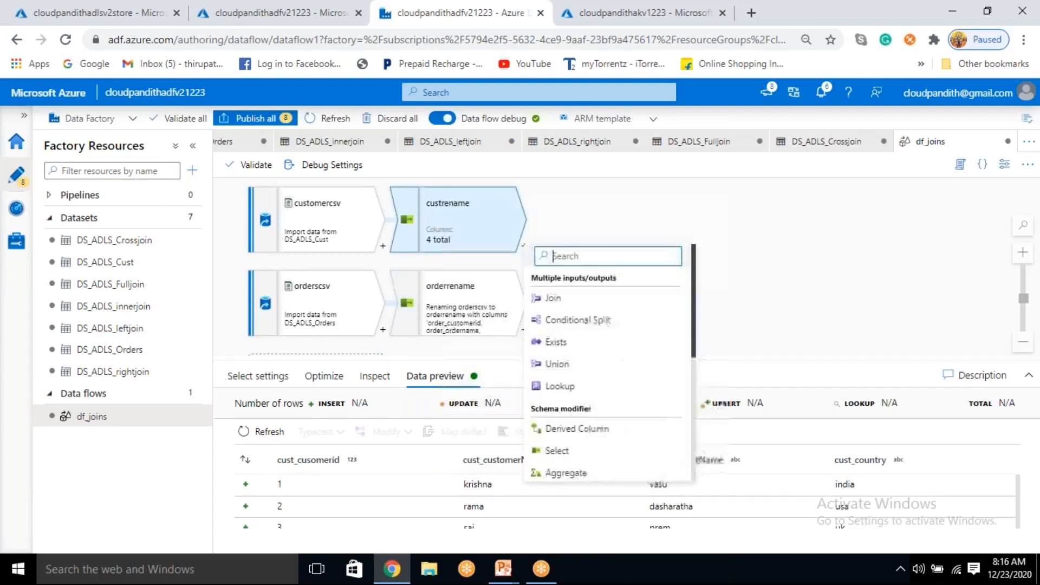
{"action": "left_click", "coordinate": [554, 299]}
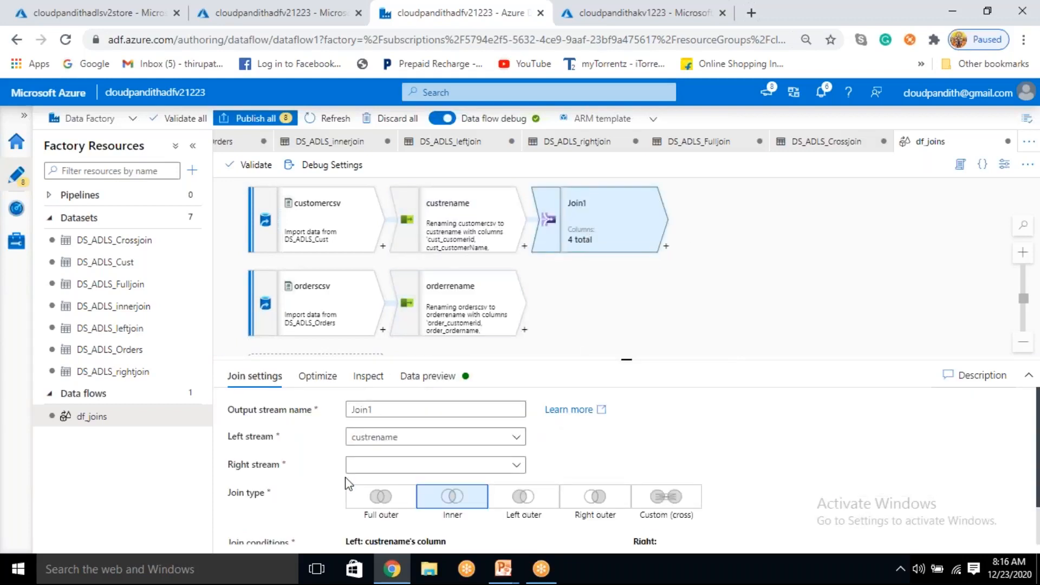
Step: Set the join's right stream to orderrename and name its output stream custorderjoin
{"action": "left_click_drag", "start_coordinate": [242, 440], "coordinate": [279, 441]}
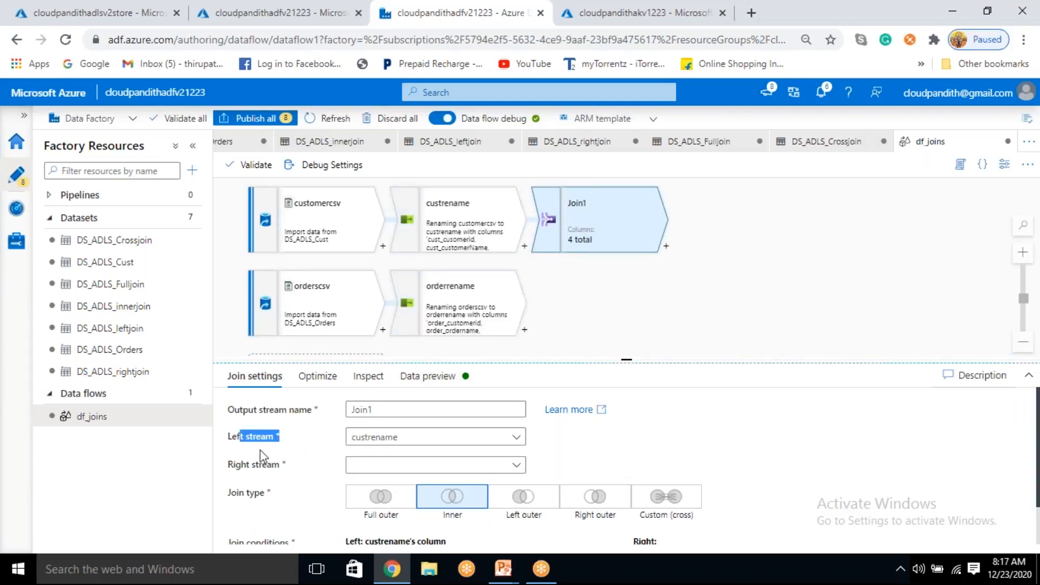
{"action": "left_click_drag", "start_coordinate": [242, 465], "coordinate": [271, 464]}
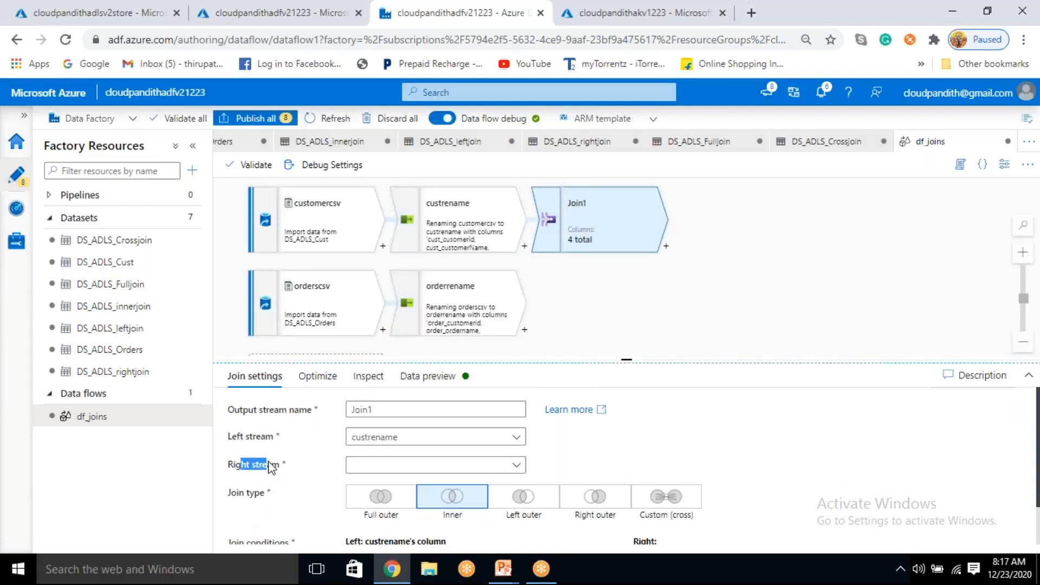
{"action": "left_click", "coordinate": [368, 467]}
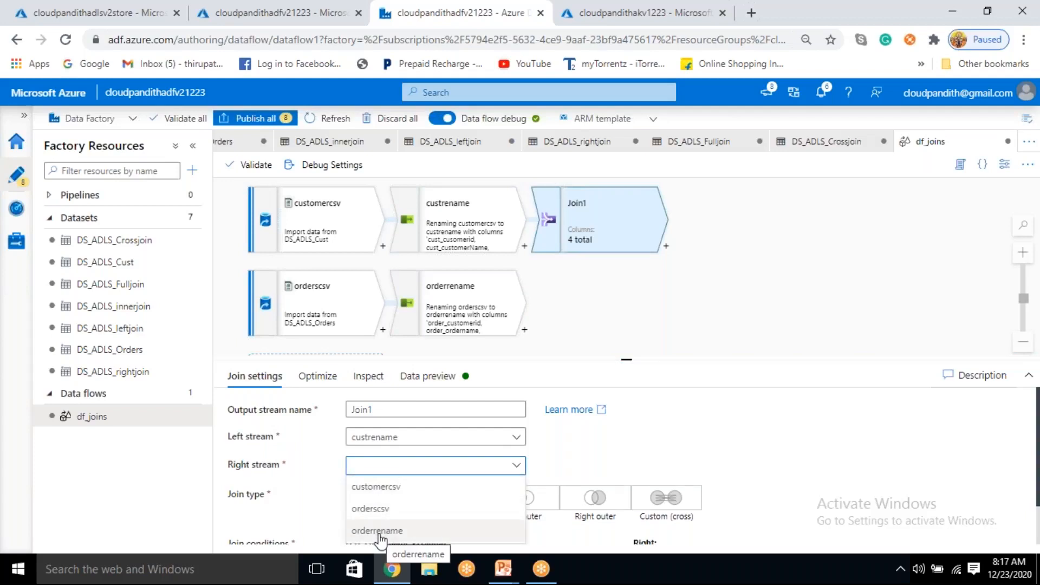
{"action": "left_click", "coordinate": [377, 530]}
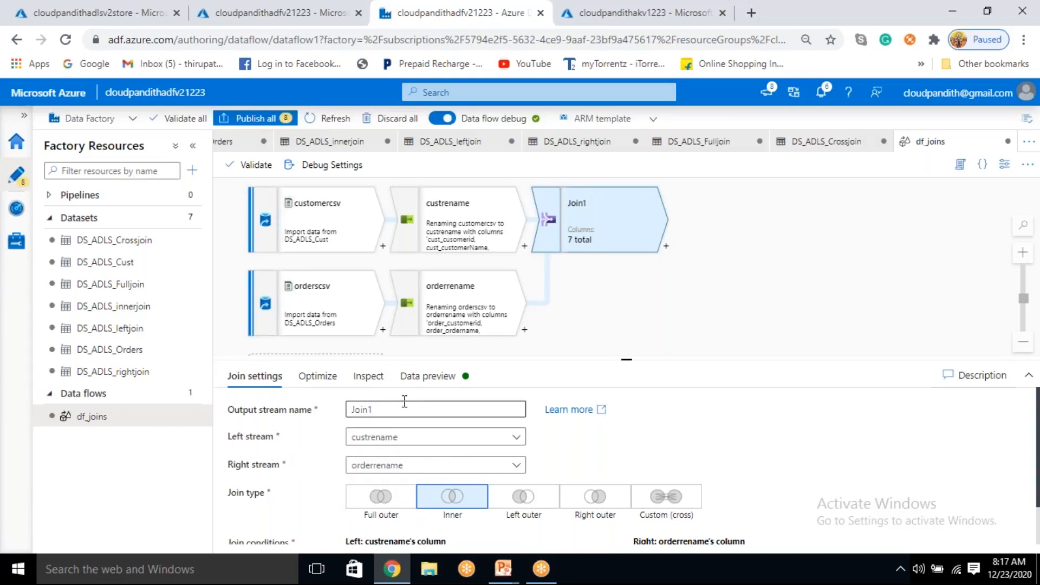
{"action": "double_click", "coordinate": [375, 411]}
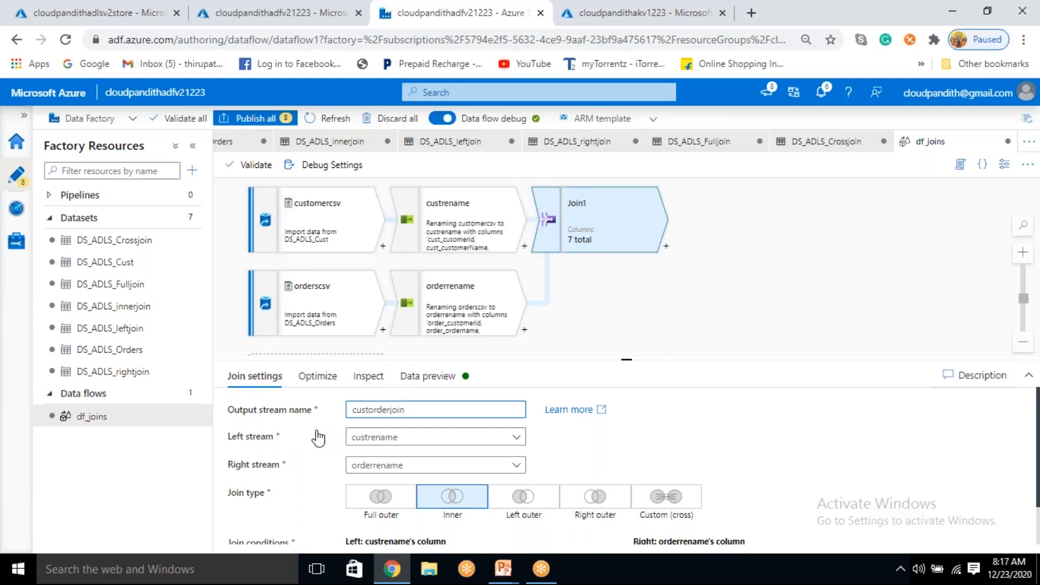
{"action": "left_click", "coordinate": [741, 280]}
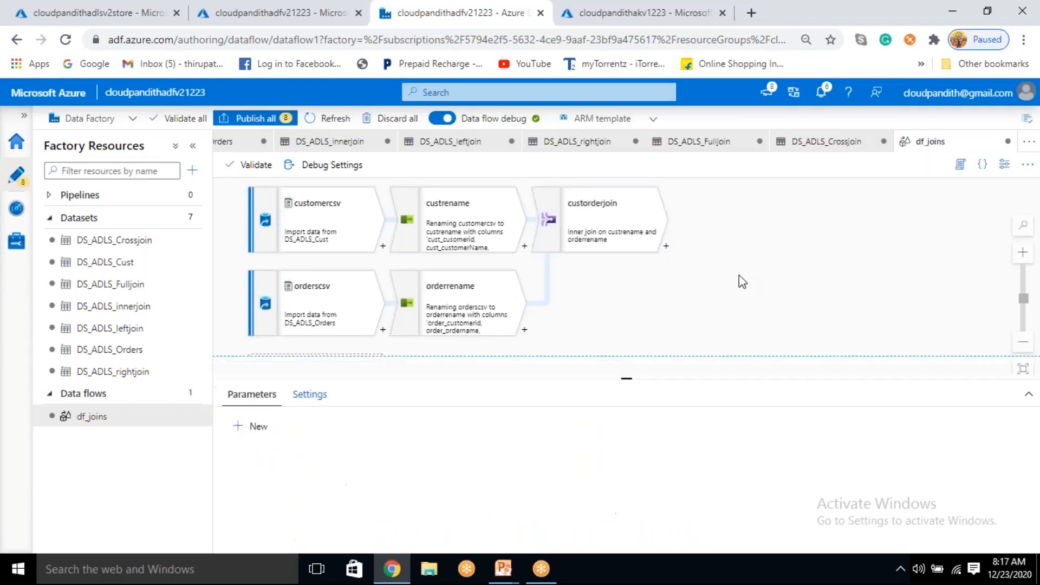
{"action": "left_click", "coordinate": [615, 228]}
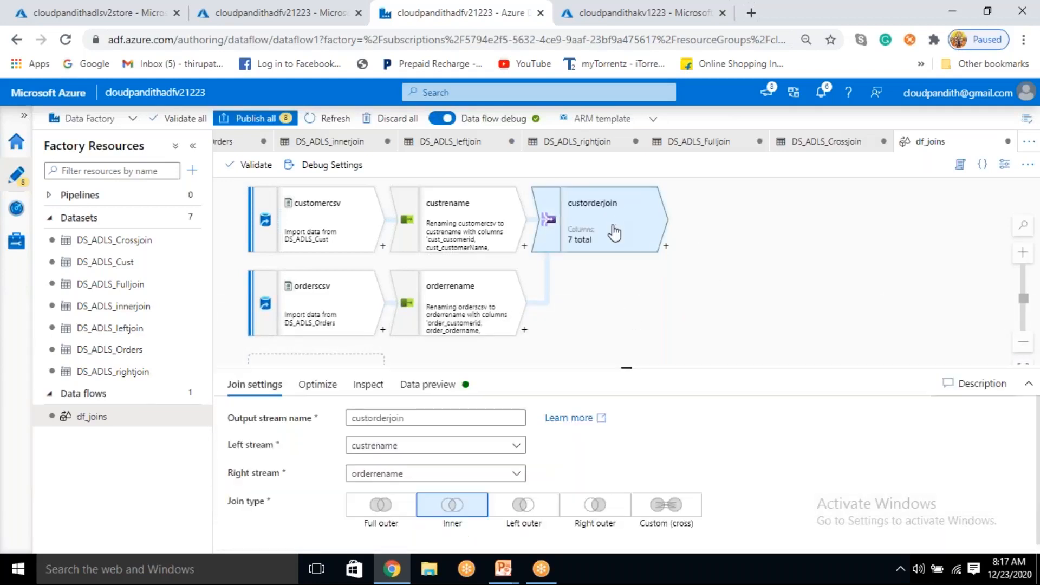
Step: Try the Full outer, Right outer and Custom (cross) join types for custorderjoin and return the join type to Inner
{"action": "scroll", "coordinate": [387, 539], "scroll_direction": "down", "scroll_amount": 2}
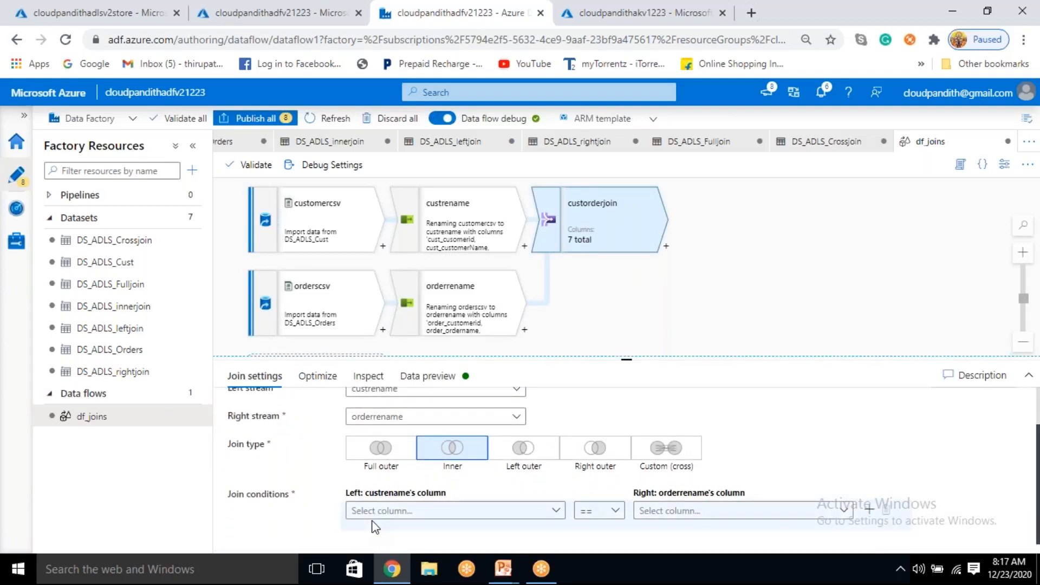
{"action": "left_click", "coordinate": [382, 448]}
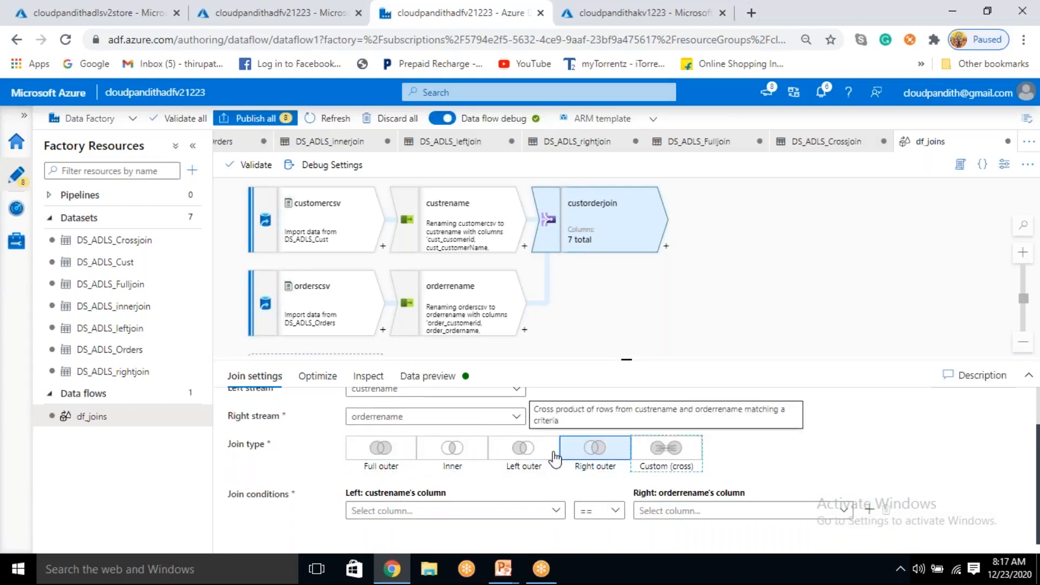
{"action": "left_click", "coordinate": [665, 449]}
{"action": "left_click", "coordinate": [455, 479]}
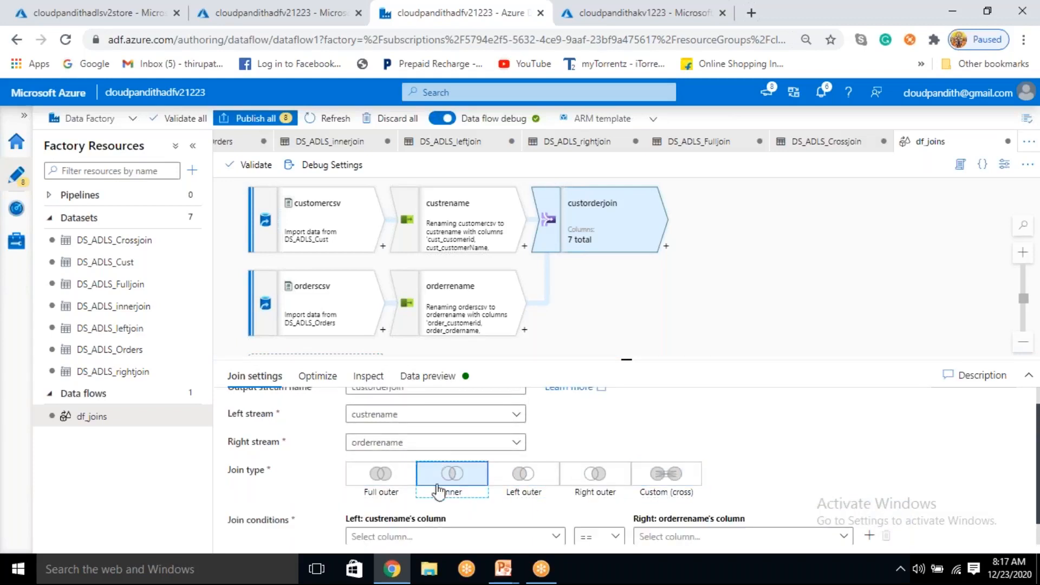
Step: Define custorderjoin's join condition as cust_cusomerid == order_customerid
{"action": "scroll", "coordinate": [476, 500], "scroll_direction": "down", "scroll_amount": 1}
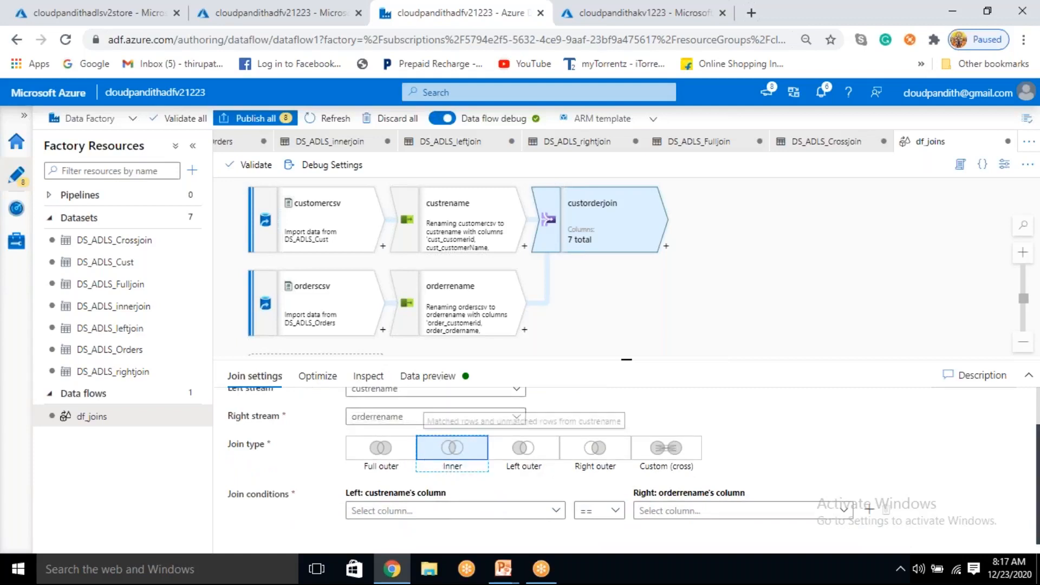
{"action": "left_click", "coordinate": [553, 512]}
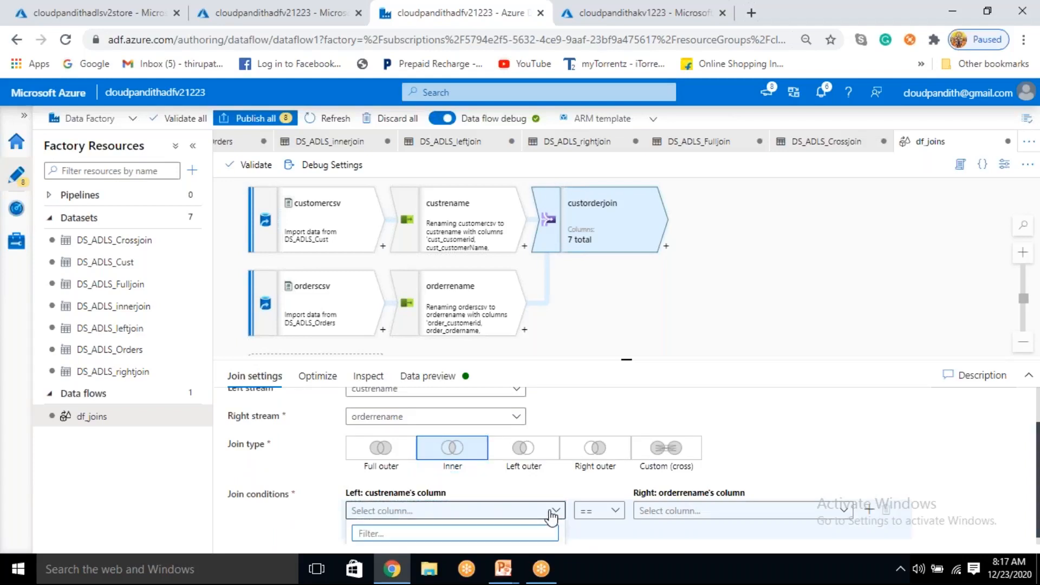
{"action": "left_click", "coordinate": [1031, 378]}
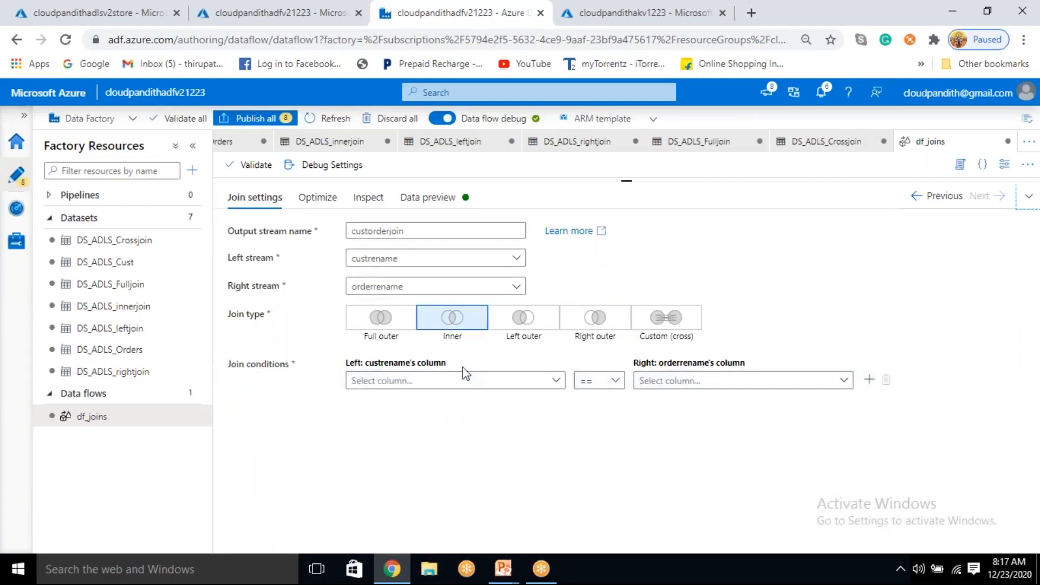
{"action": "left_click", "coordinate": [458, 381]}
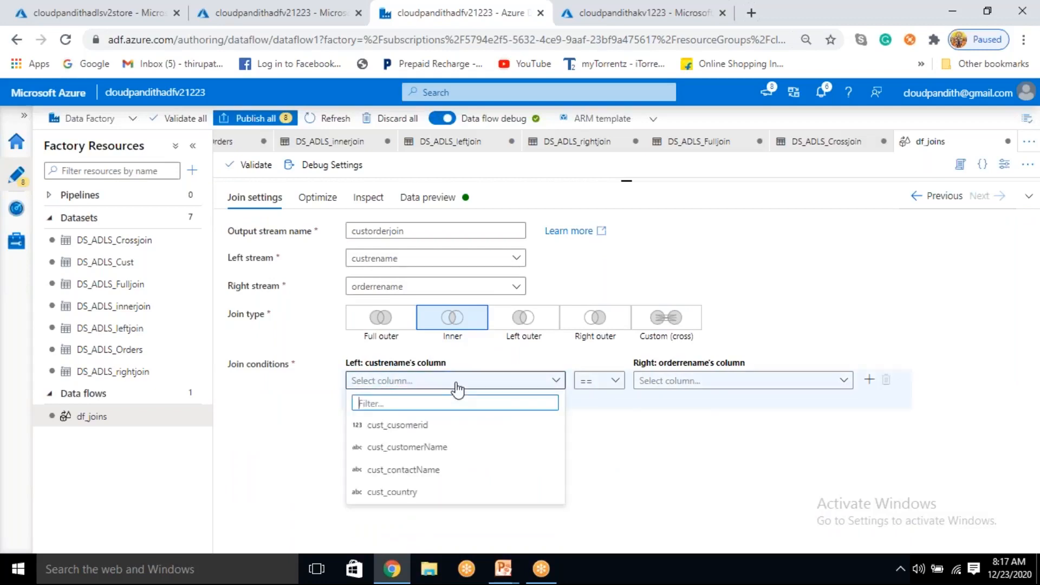
{"action": "left_click", "coordinate": [411, 425]}
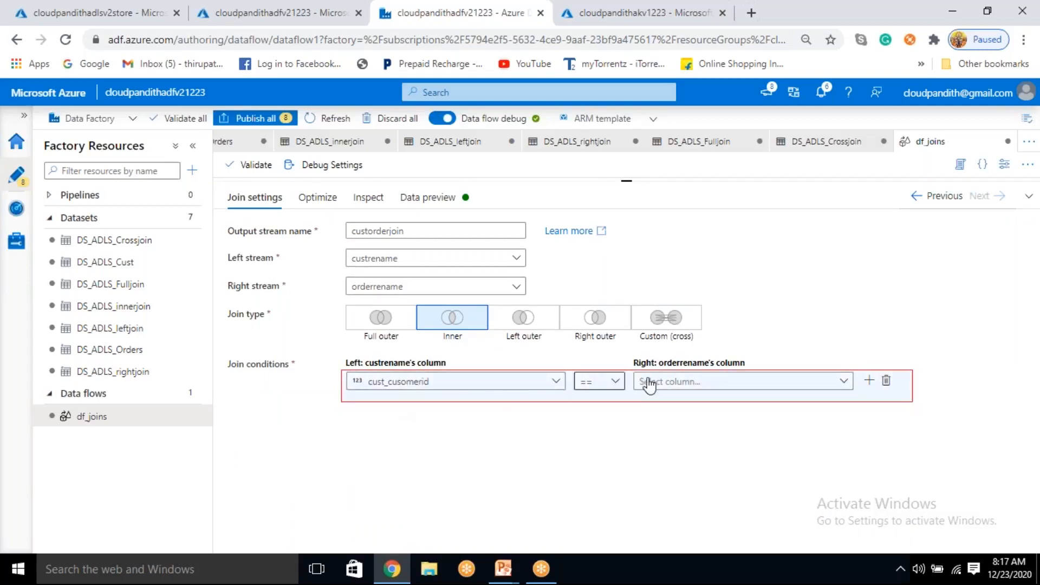
{"action": "left_click", "coordinate": [668, 385]}
{"action": "left_click", "coordinate": [672, 403]}
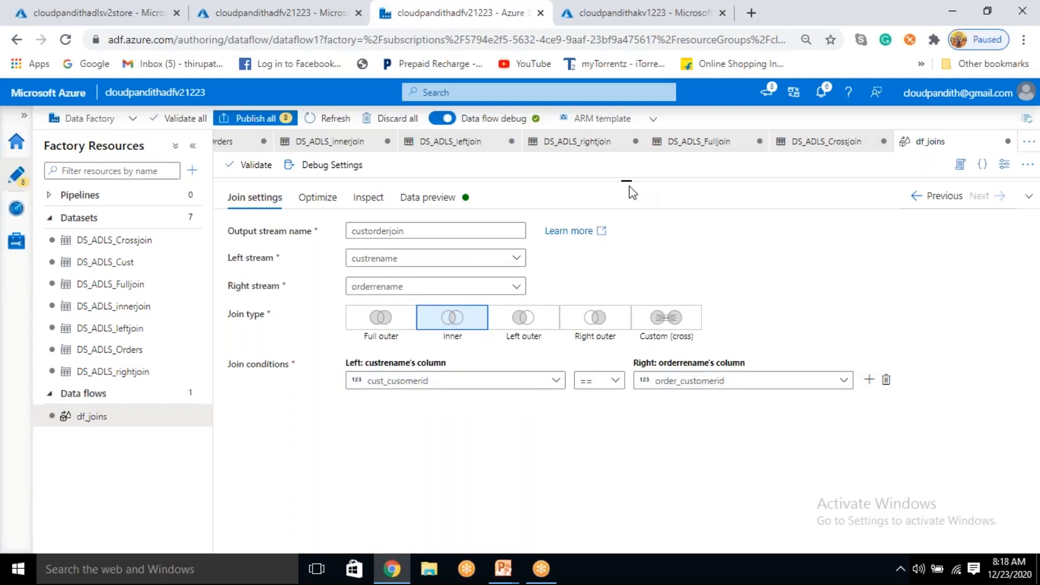
Step: Load the data preview of custorderjoin to check the joined customer and order rows
{"action": "left_click_drag", "start_coordinate": [626, 180], "coordinate": [627, 327]}
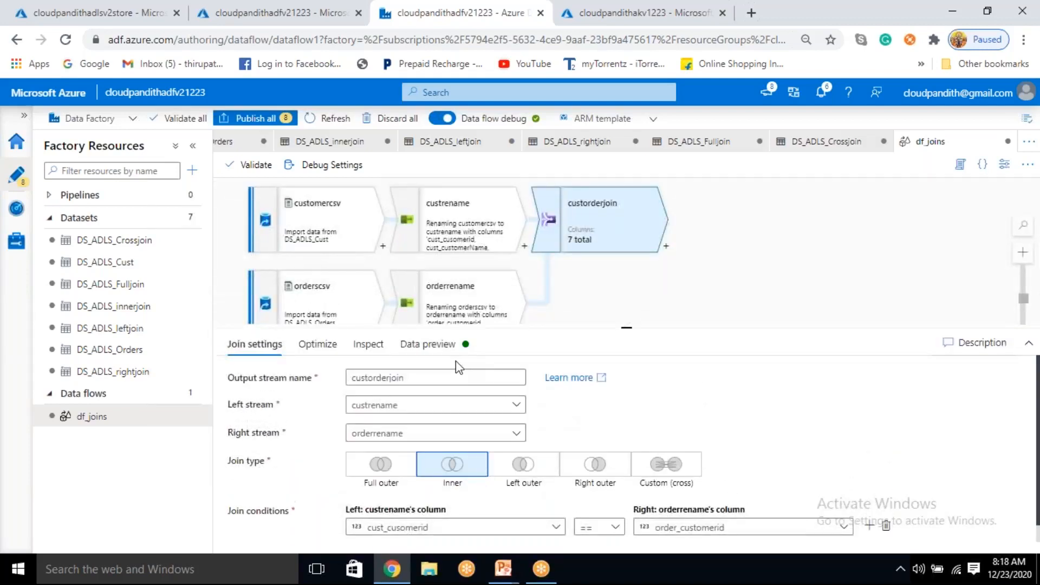
{"action": "left_click", "coordinate": [440, 351]}
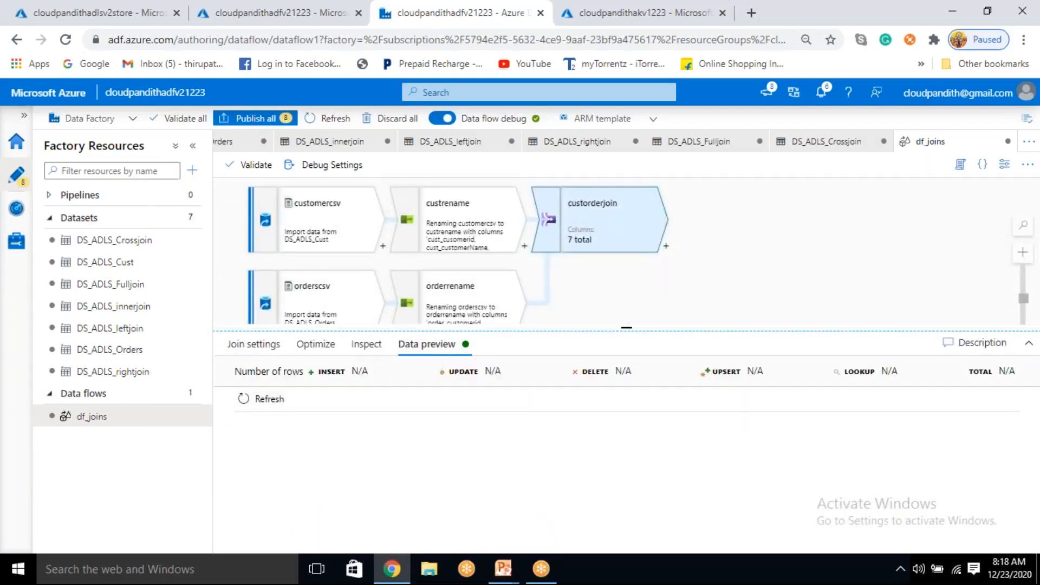
{"action": "left_click", "coordinate": [263, 401]}
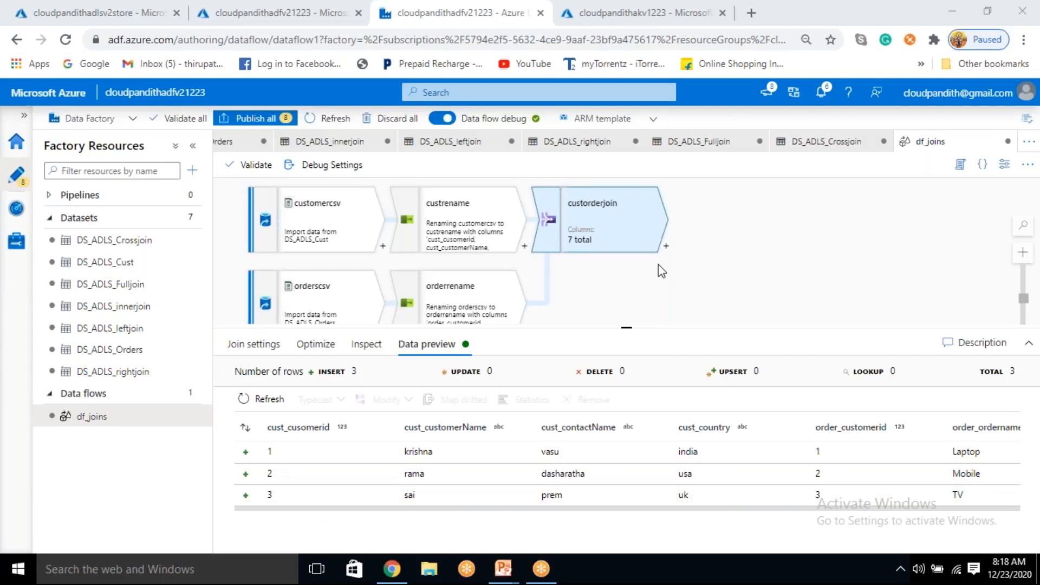
Step: Add a Select transformation after custorderjoin
{"action": "left_click_drag", "start_coordinate": [650, 287], "coordinate": [559, 278]}
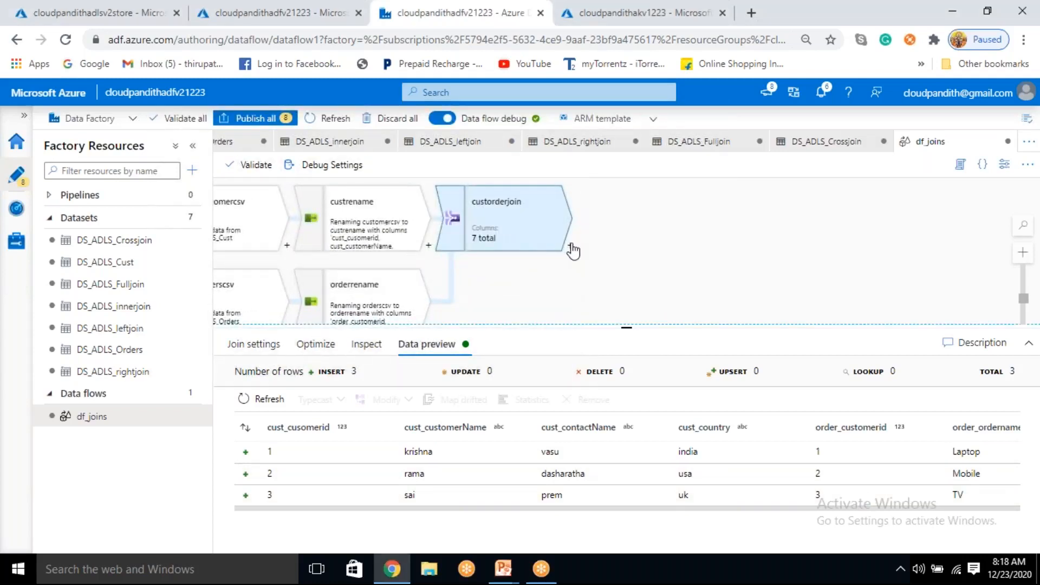
{"action": "left_click", "coordinate": [570, 247]}
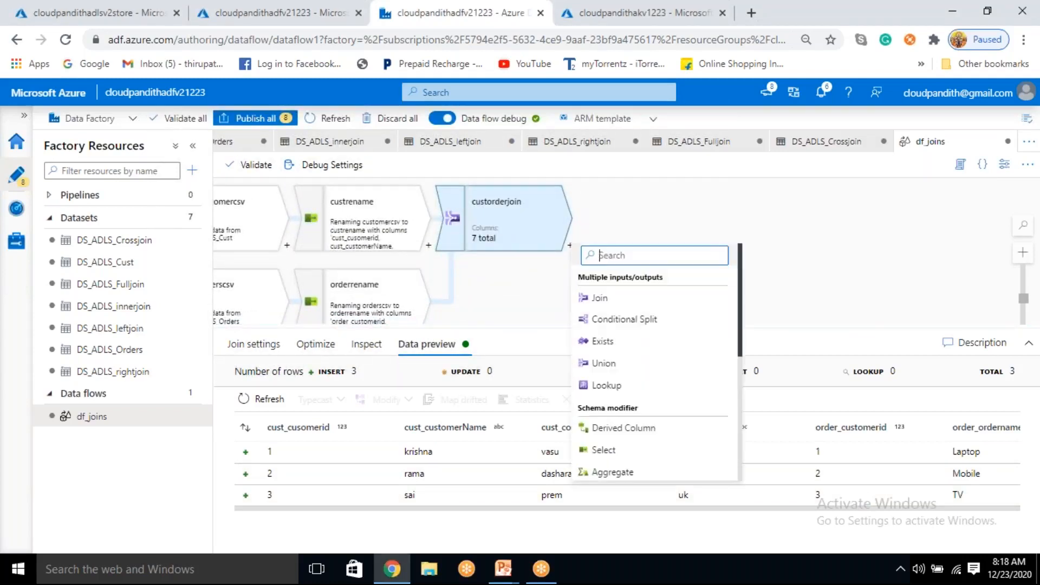
{"action": "left_click", "coordinate": [636, 227]}
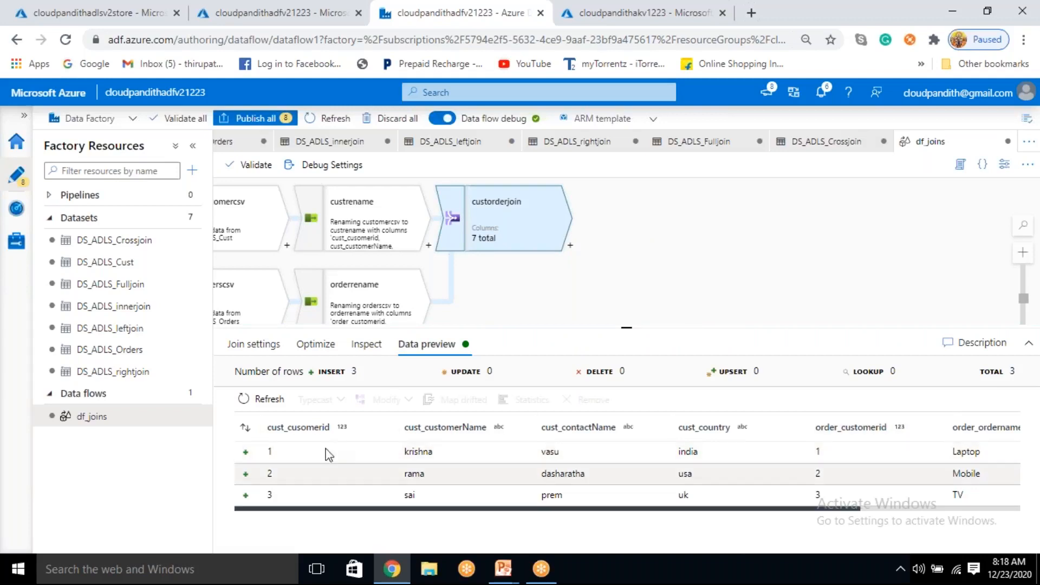
{"action": "left_click", "coordinate": [570, 247]}
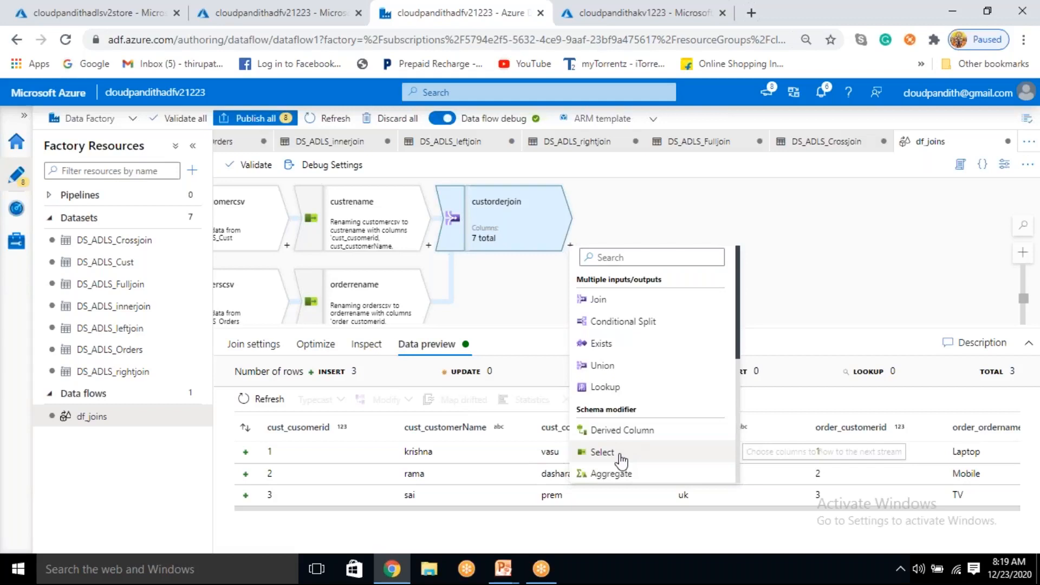
{"action": "left_click", "coordinate": [602, 453]}
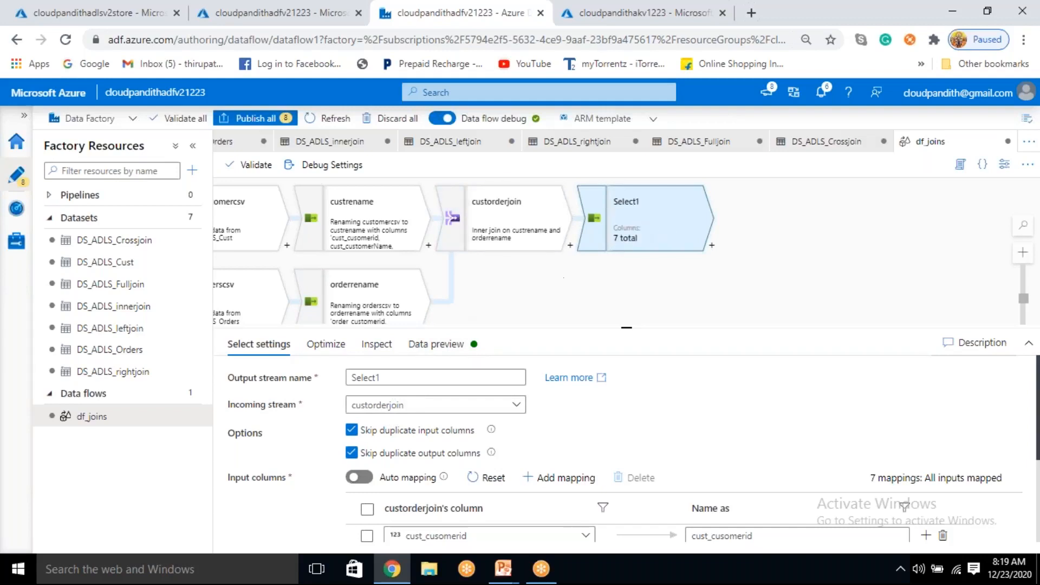
Step: Remove the order_customerid mapping from the new Select transformation
{"action": "scroll", "coordinate": [394, 469], "scroll_direction": "down", "scroll_amount": 1}
{"action": "scroll", "coordinate": [395, 478], "scroll_direction": "down", "scroll_amount": 3}
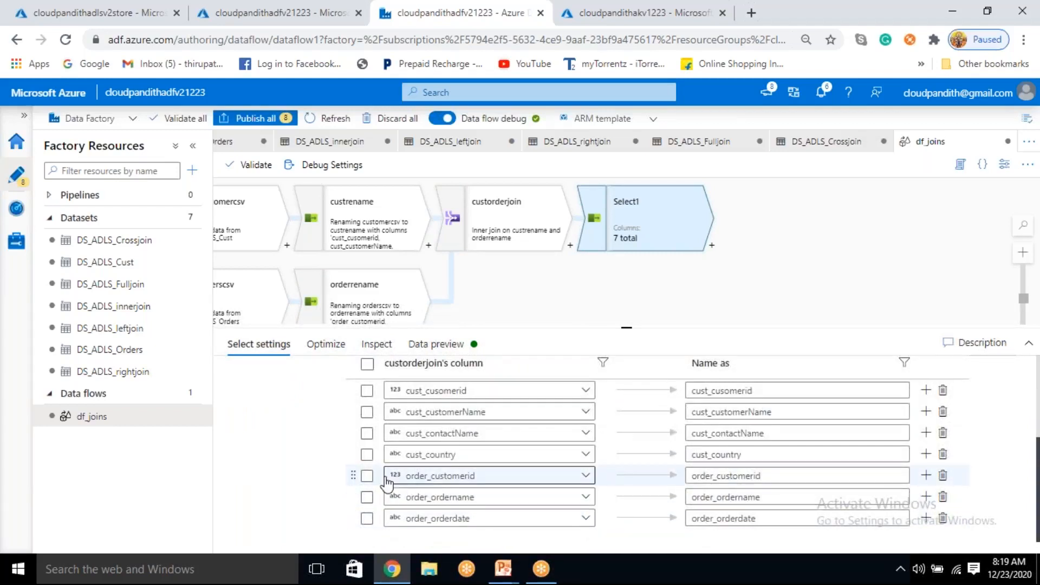
{"action": "left_click", "coordinate": [368, 477]}
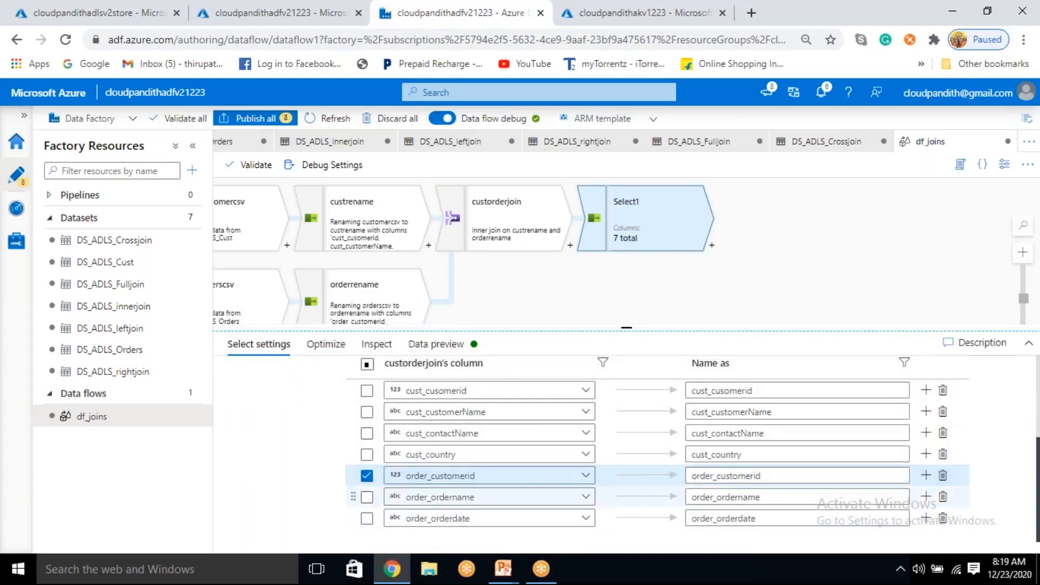
{"action": "left_click", "coordinate": [942, 475]}
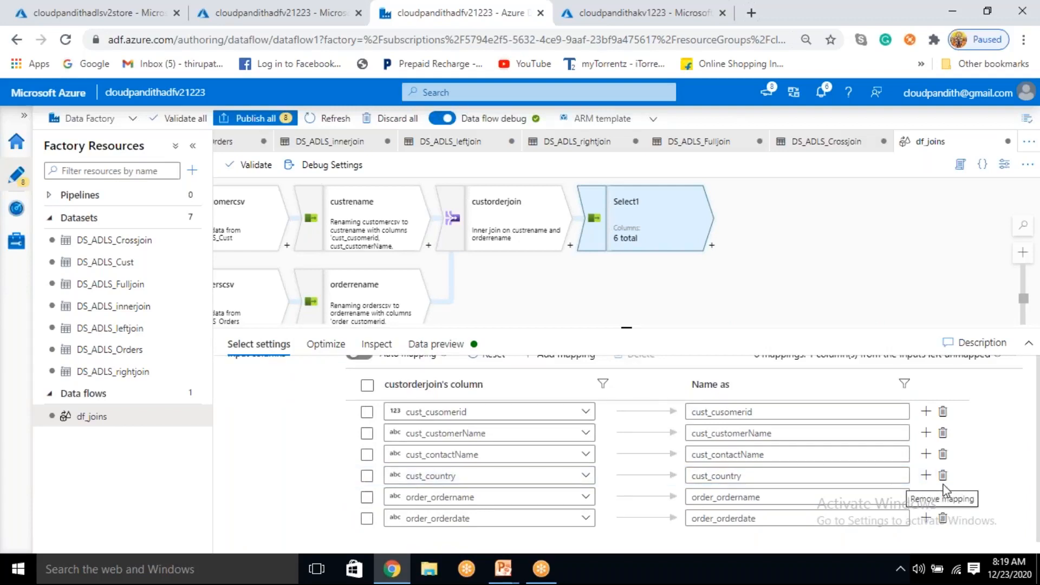
Step: Strip the cust_ prefix from the Select output names, leaving cusomerid, customerName, contactName and country
{"action": "left_click", "coordinate": [713, 413]}
{"action": "key", "text": "shift+Home"}
{"action": "key", "text": "BackSpace"}
{"action": "left_click", "coordinate": [713, 434]}
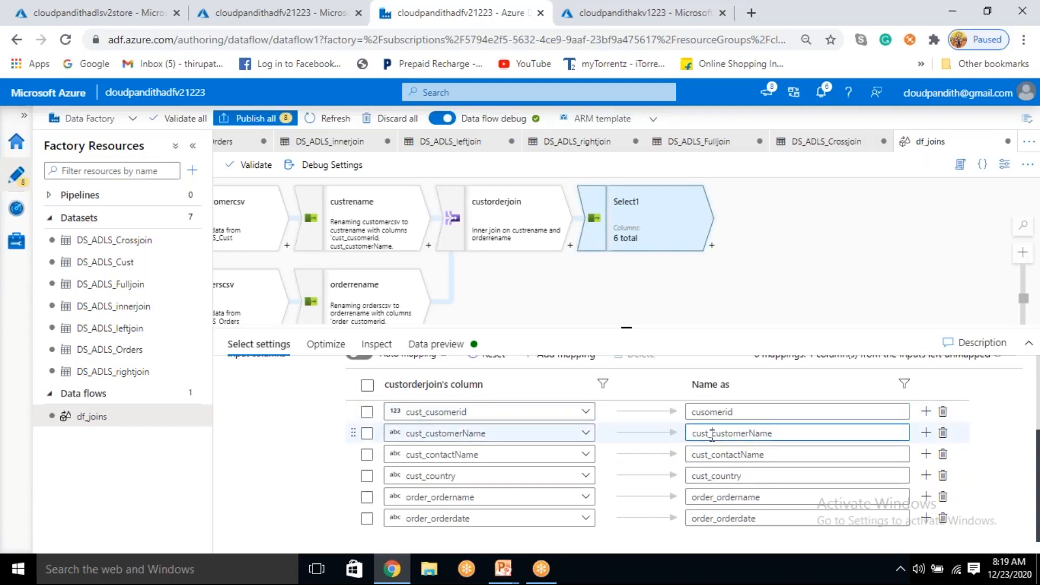
{"action": "key", "text": "BackSpace"}
{"action": "left_click", "coordinate": [713, 455]}
{"action": "key", "text": "shift+Home"}
{"action": "key", "text": "BackSpace"}
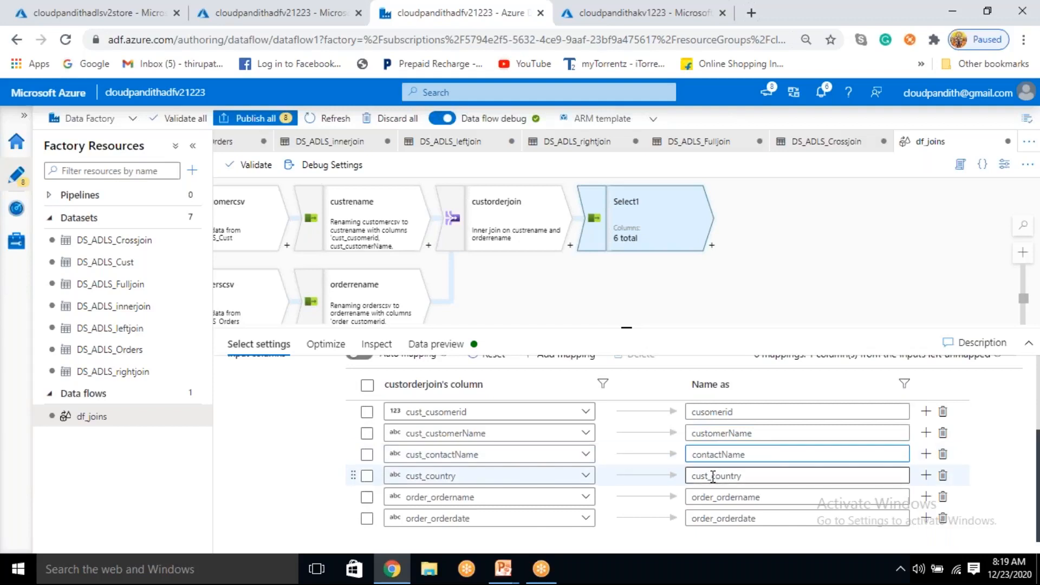
{"action": "left_click", "coordinate": [713, 476]}
{"action": "key", "text": "shift+Home"}
{"action": "key", "text": "BackSpace"}
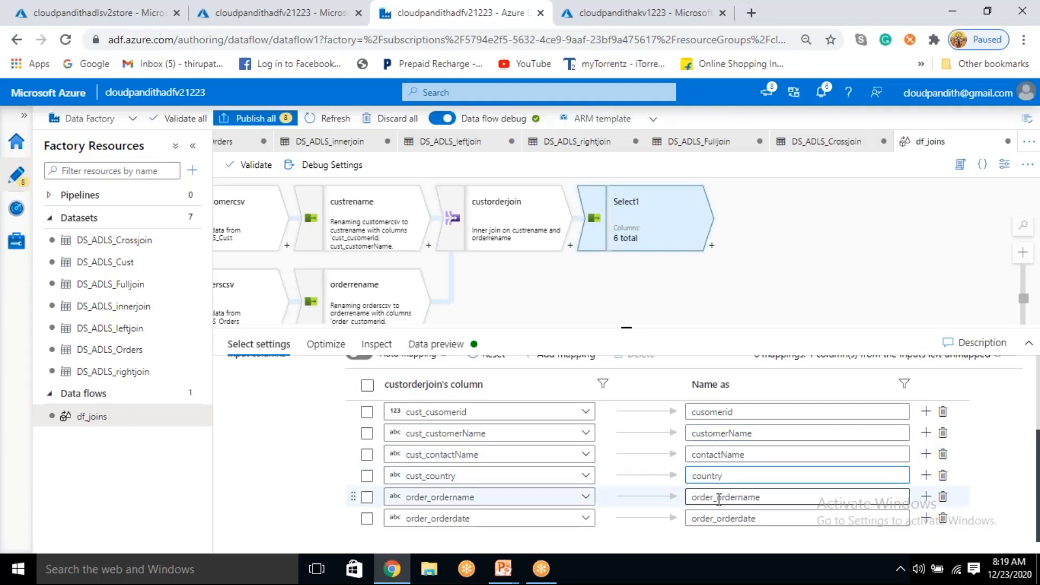
Step: Rename the order_ordername output column to ordername in the Select mapping
{"action": "left_click", "coordinate": [718, 497]}
{"action": "key", "text": "shift+Home"}
{"action": "key", "text": "BackSpace"}
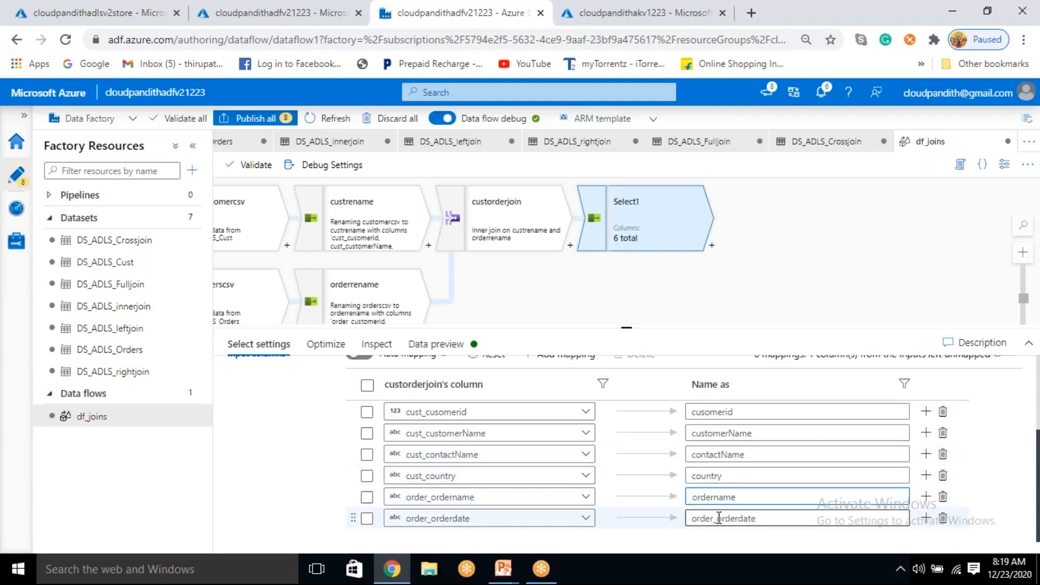
Step: Rename the order_orderdate output column to orderdate in the Select mapping
{"action": "left_click", "coordinate": [718, 518]}
{"action": "key", "text": "shift+Home"}
{"action": "key", "text": "BackSpace"}
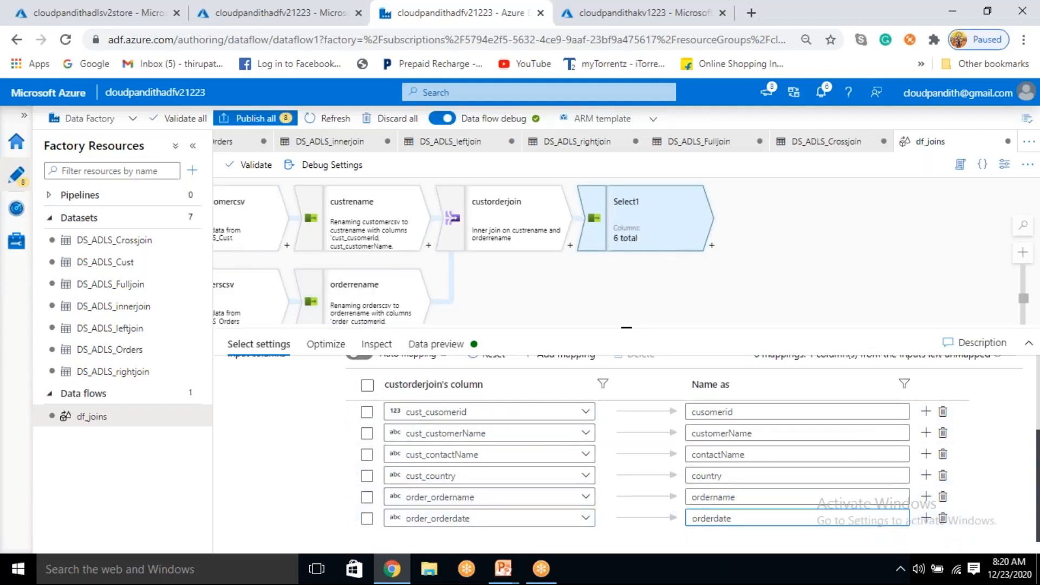
Step: Fetch the data preview of Select1 and examine its renamed columns and joined rows
{"action": "scroll", "coordinate": [699, 519], "scroll_direction": "up", "scroll_amount": 1}
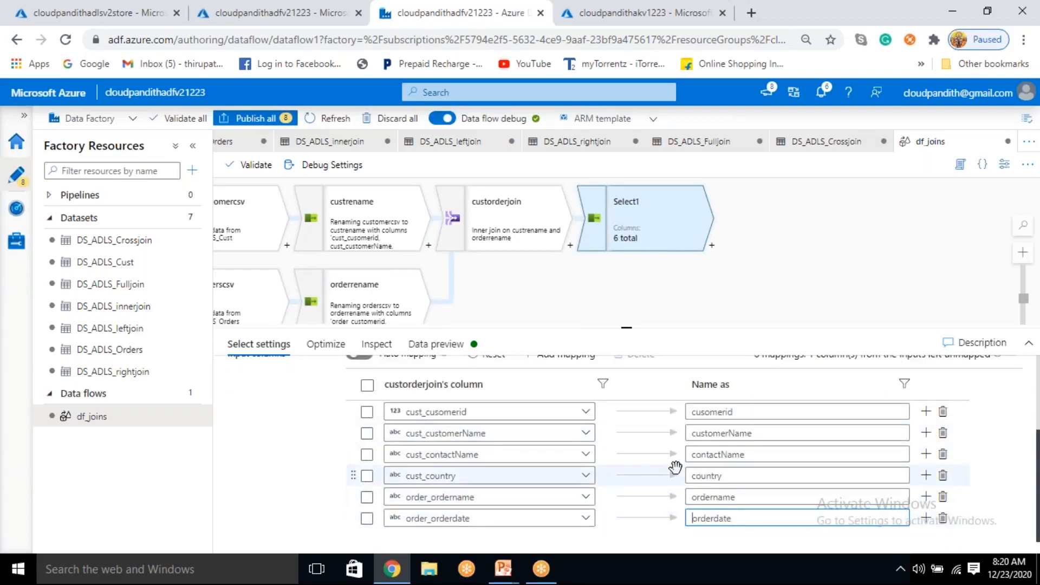
{"action": "scroll", "coordinate": [675, 465], "scroll_direction": "up", "scroll_amount": 1}
{"action": "scroll", "coordinate": [733, 511], "scroll_direction": "down", "scroll_amount": 1}
{"action": "scroll", "coordinate": [379, 358], "scroll_direction": "up", "scroll_amount": 1}
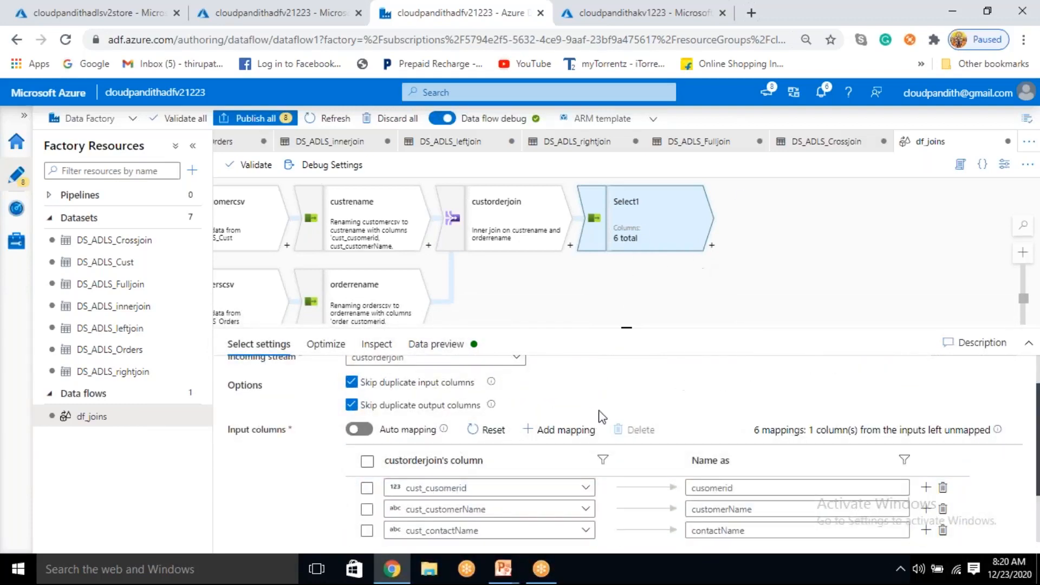
{"action": "scroll", "coordinate": [539, 360], "scroll_direction": "up", "scroll_amount": 1}
{"action": "left_click", "coordinate": [462, 346]}
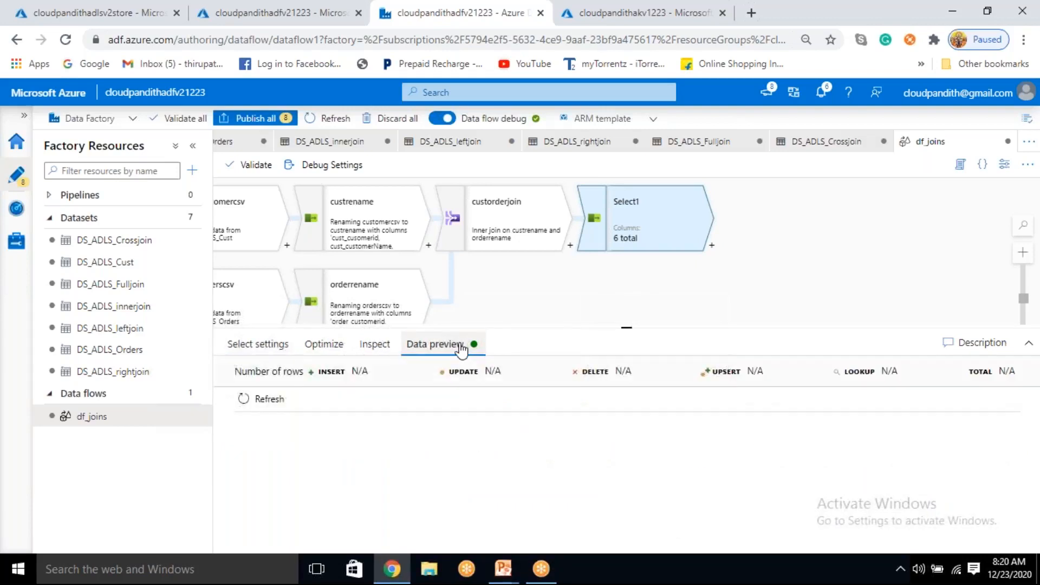
{"action": "left_click", "coordinate": [269, 398]}
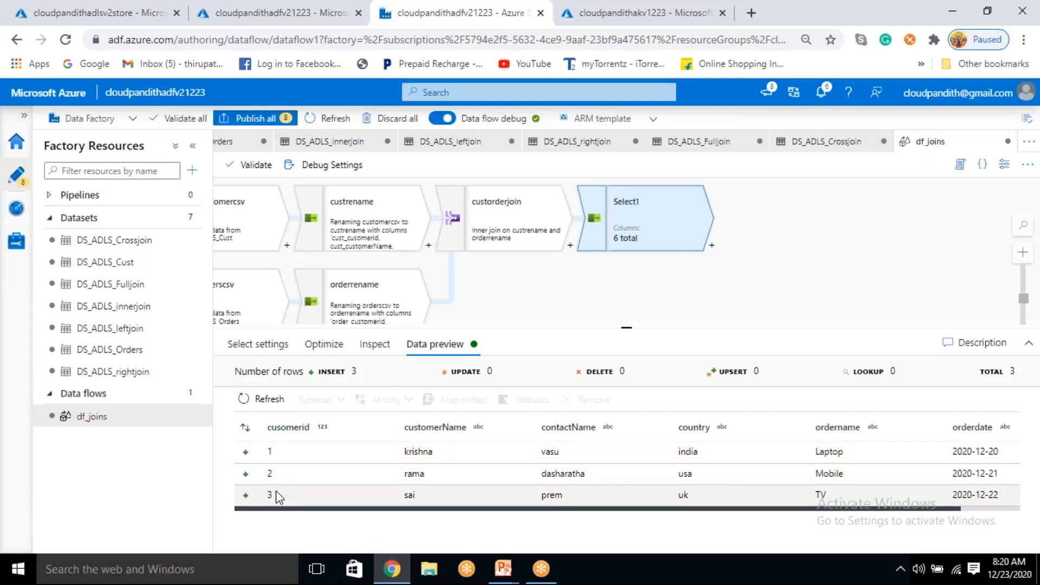
{"action": "left_click_drag", "start_coordinate": [524, 513], "coordinate": [441, 538]}
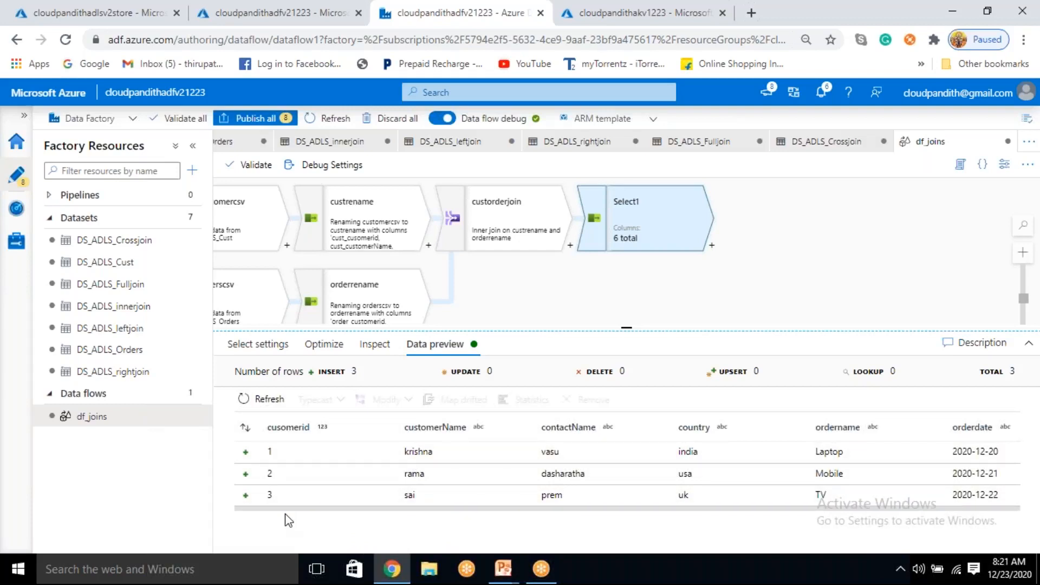
{"action": "left_click_drag", "start_coordinate": [301, 499], "coordinate": [656, 304]}
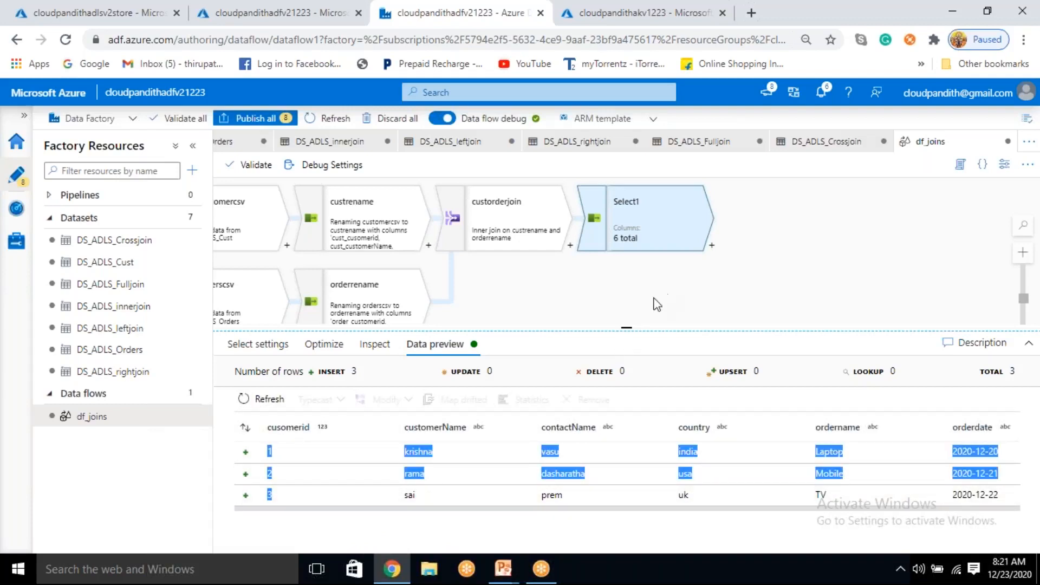
{"action": "left_click", "coordinate": [617, 303]}
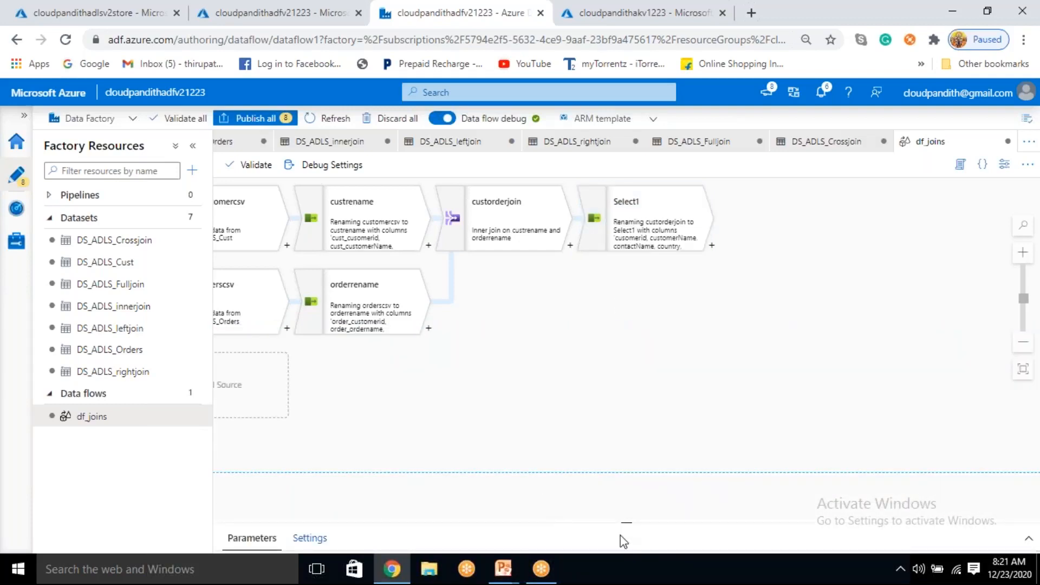
{"action": "left_click", "coordinate": [1028, 537]}
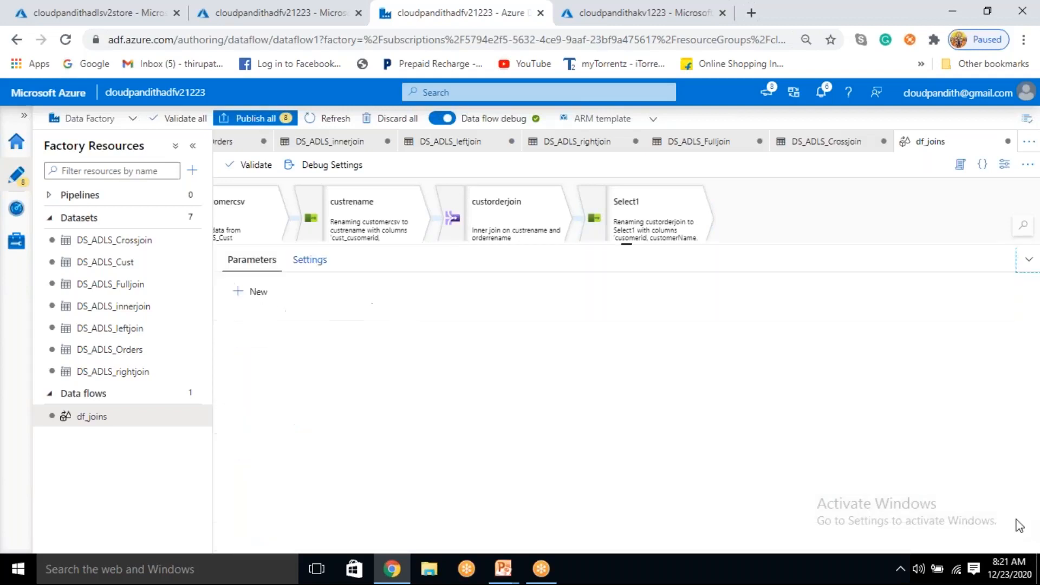
{"action": "left_click_drag", "start_coordinate": [622, 184], "coordinate": [681, 410]}
{"action": "left_click", "coordinate": [623, 230]}
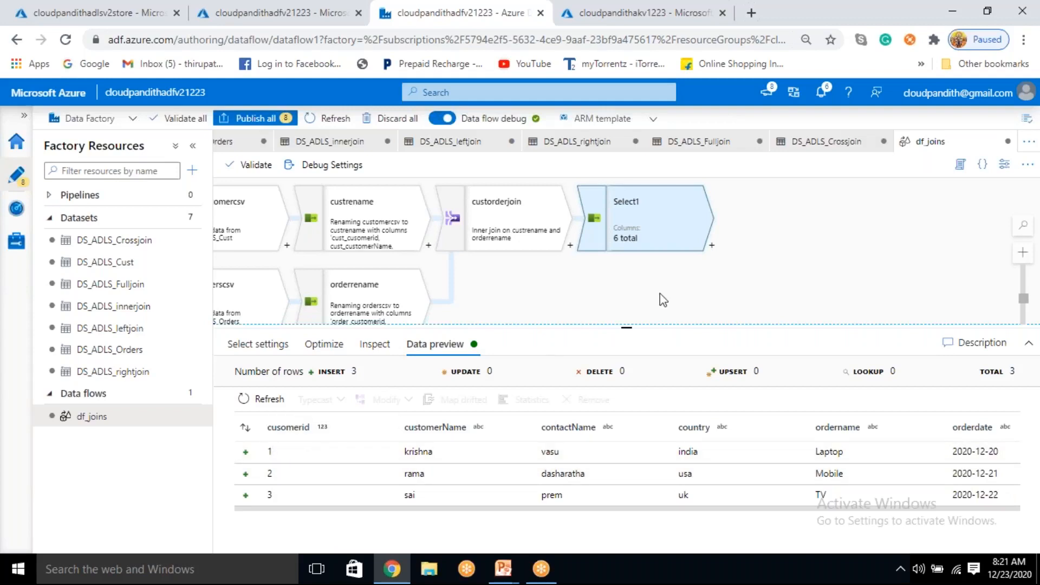
Step: Add a Sort transformation after Select1
{"action": "left_click", "coordinate": [713, 248]}
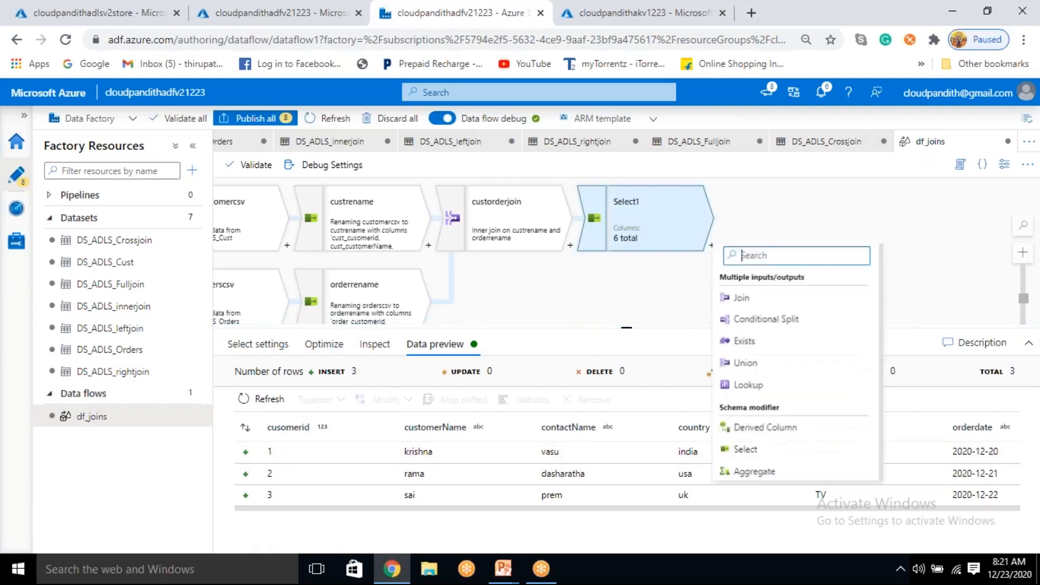
{"action": "scroll", "coordinate": [782, 457], "scroll_direction": "down", "scroll_amount": 5}
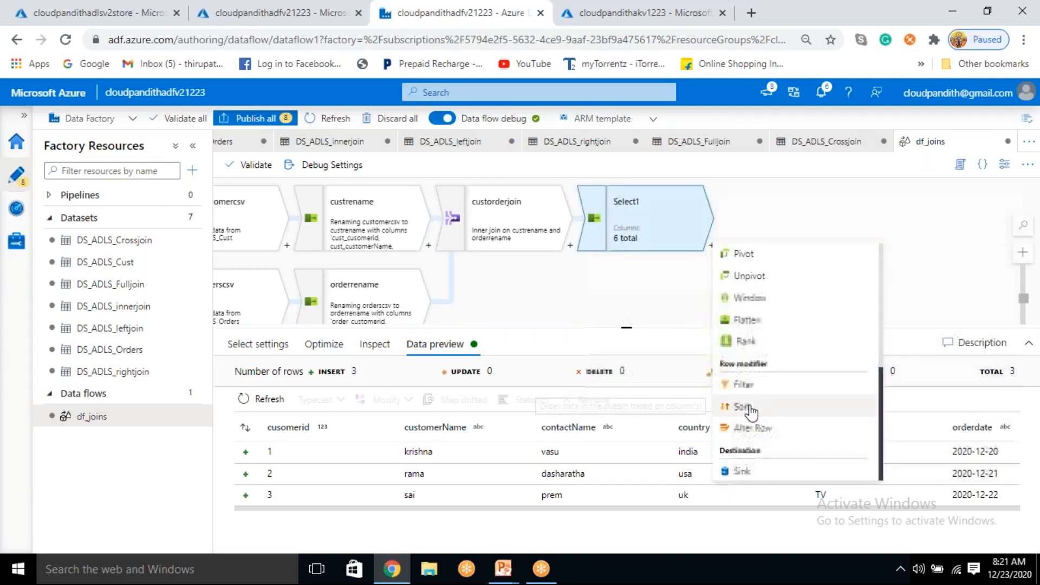
{"action": "left_click", "coordinate": [750, 410]}
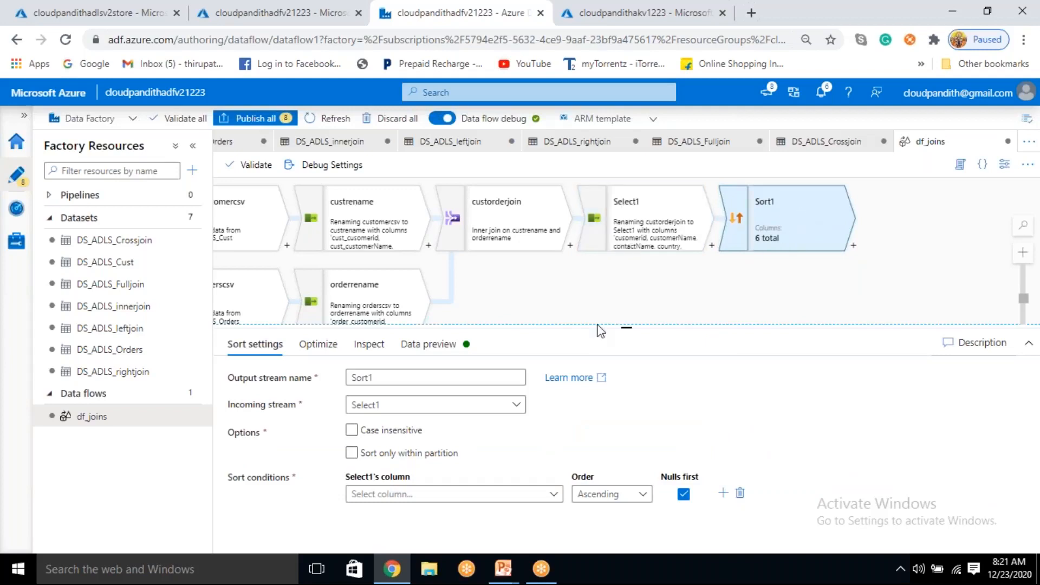
Step: Rename the output stream of the Select1 transformation to removecolumns
{"action": "left_click", "coordinate": [654, 231]}
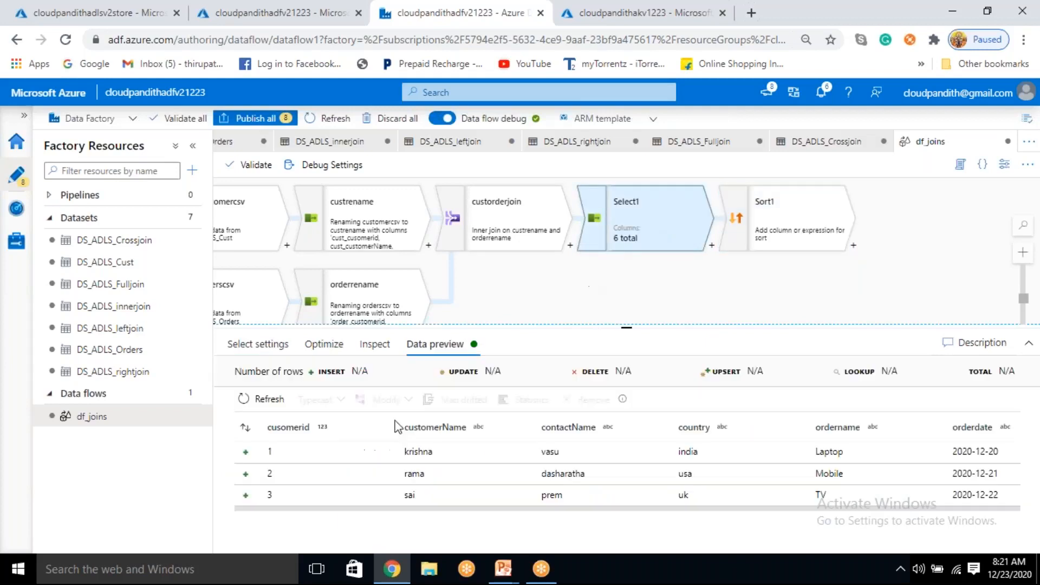
{"action": "left_click", "coordinate": [259, 344]}
{"action": "double_click", "coordinate": [386, 378]}
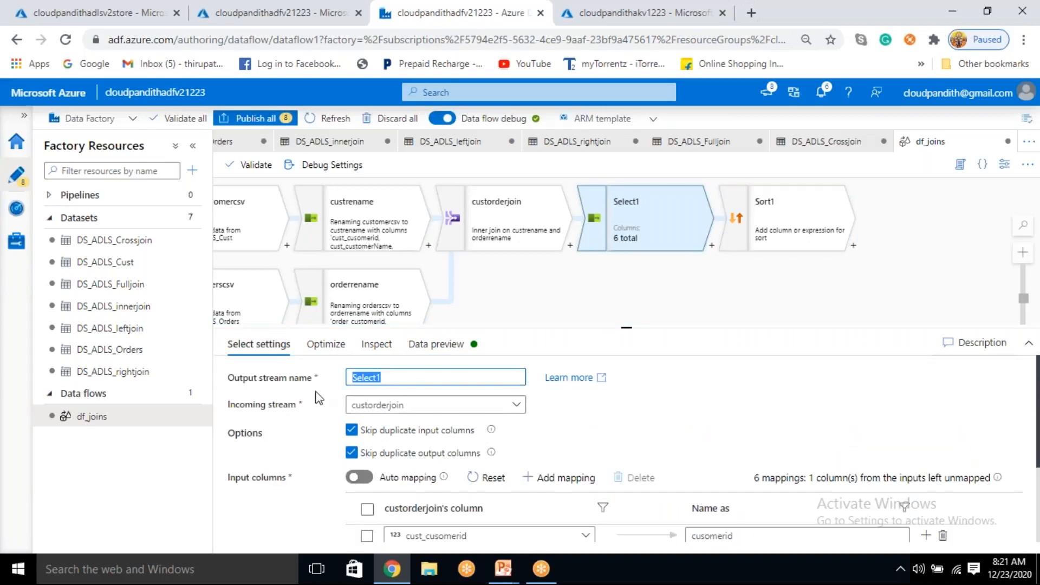
{"action": "type", "text": "removecolumns"}
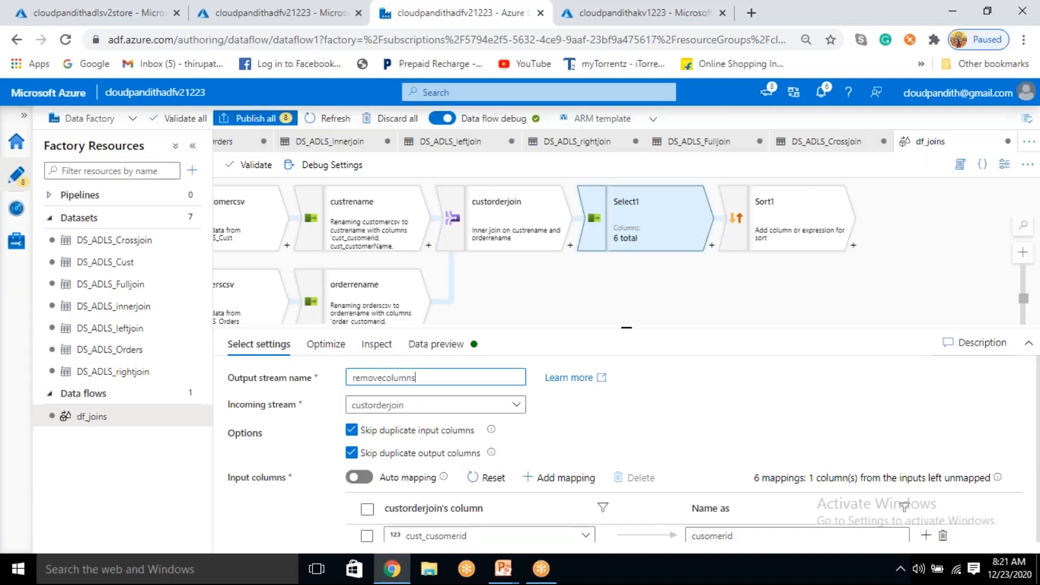
Step: Choose cusomerid as the sort condition column of the Sort1 transformation
{"action": "left_click", "coordinate": [764, 221]}
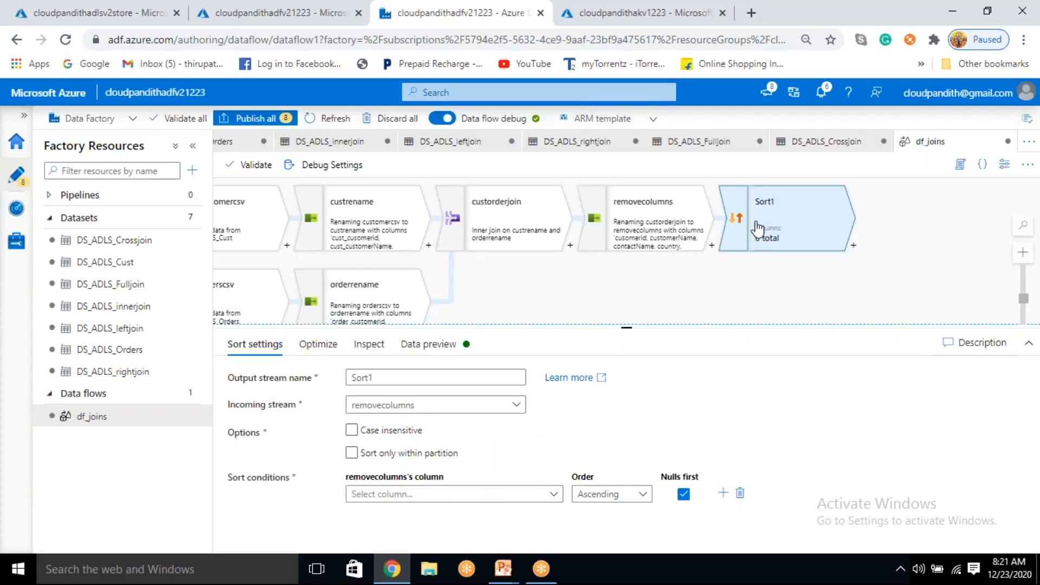
{"action": "left_click", "coordinate": [419, 454]}
{"action": "left_click", "coordinate": [427, 494]}
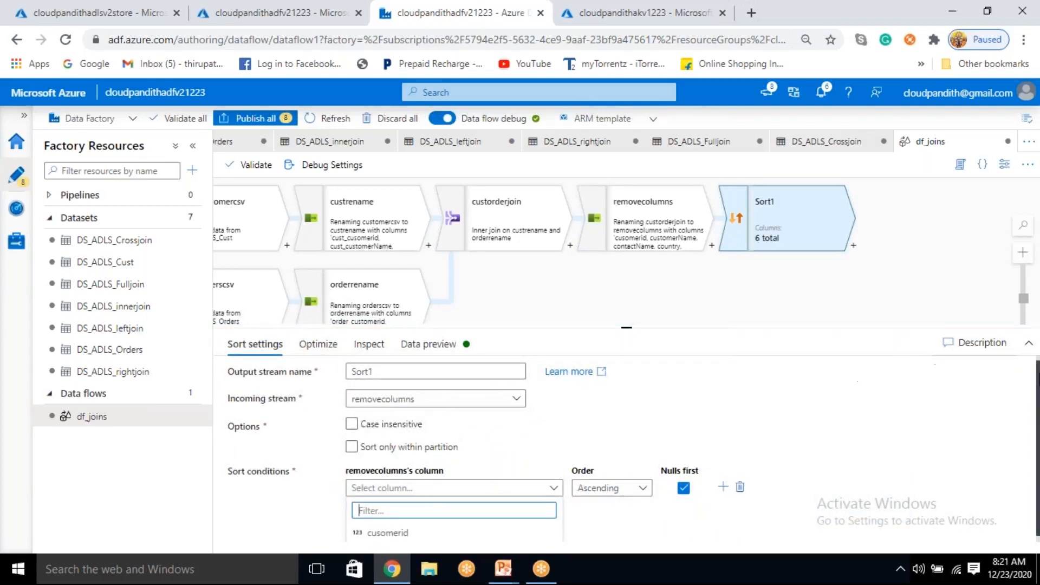
{"action": "left_click", "coordinate": [1026, 342]}
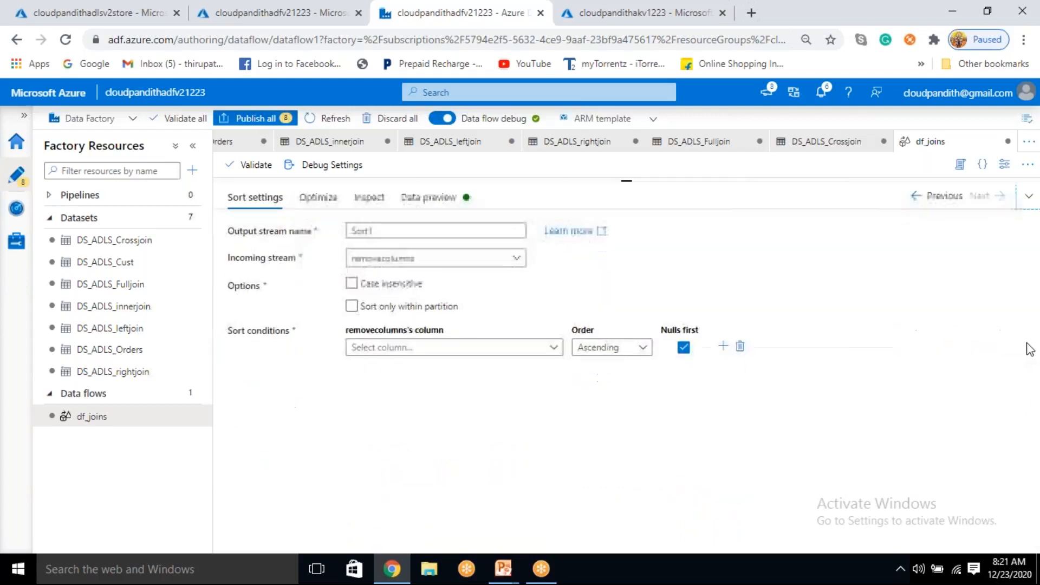
{"action": "left_click", "coordinate": [454, 349]}
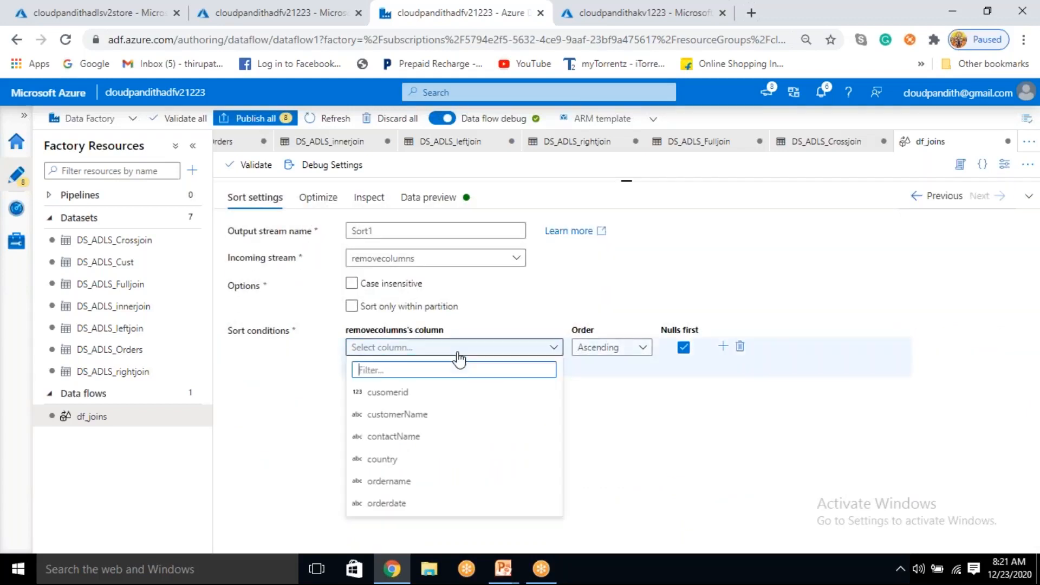
{"action": "left_click", "coordinate": [410, 397]}
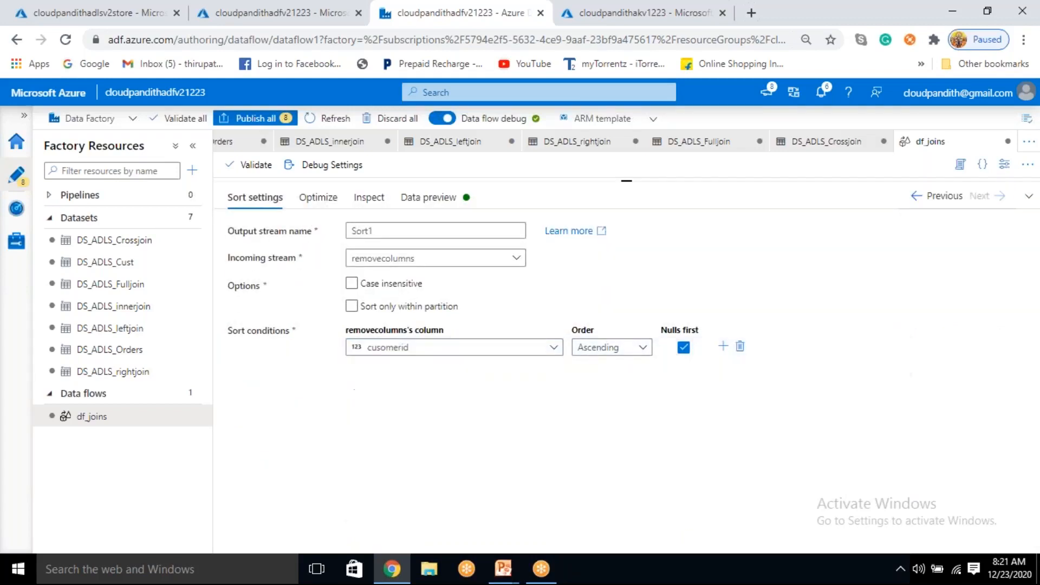
Step: Set the cusomerid sort order to Descending and refresh the data preview to check the row order
{"action": "left_click", "coordinate": [619, 352]}
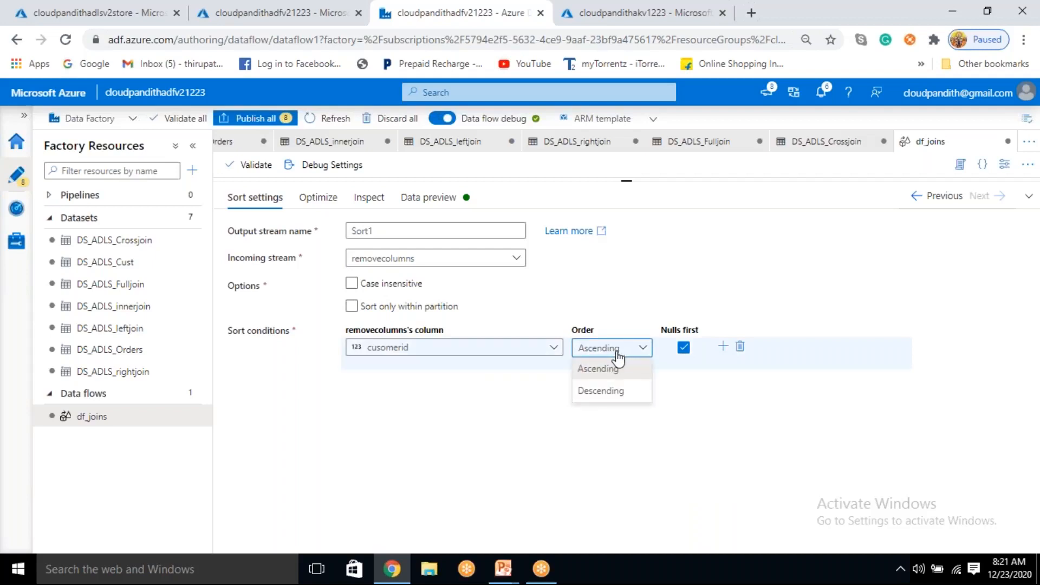
{"action": "left_click", "coordinate": [597, 392]}
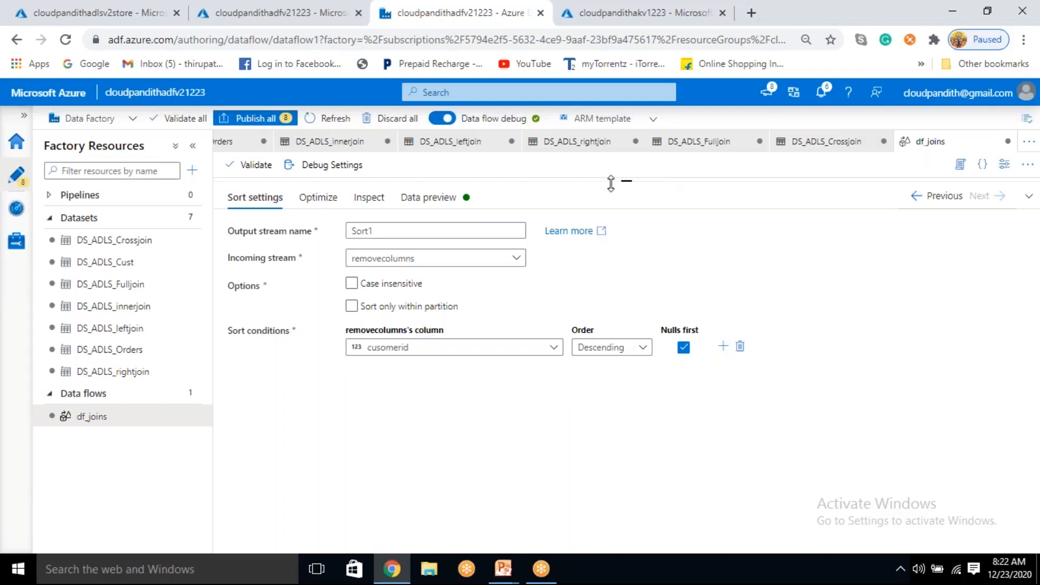
{"action": "left_click_drag", "start_coordinate": [627, 183], "coordinate": [627, 355]}
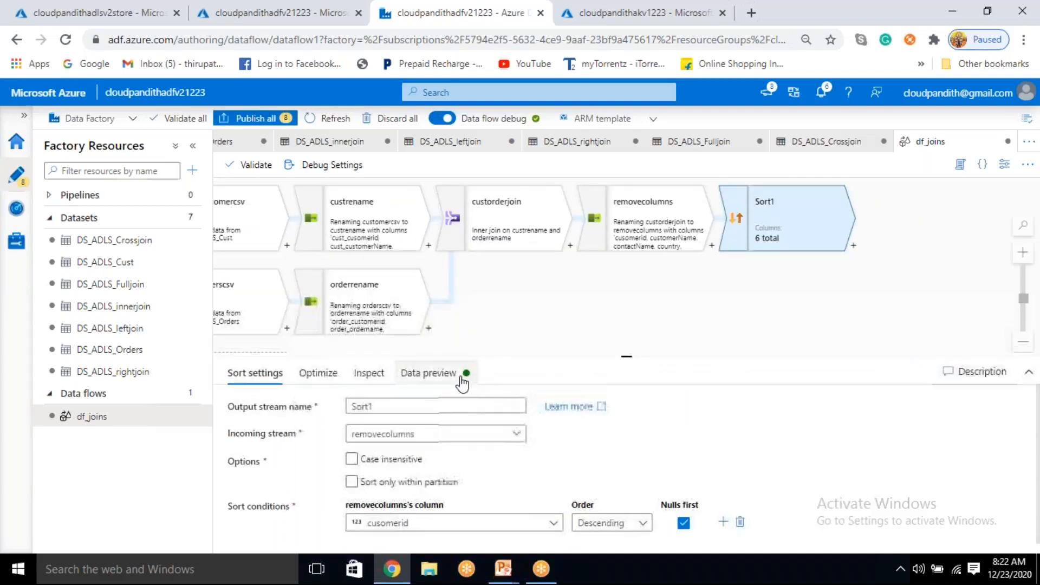
{"action": "left_click", "coordinate": [428, 373]}
{"action": "left_click", "coordinate": [284, 430]}
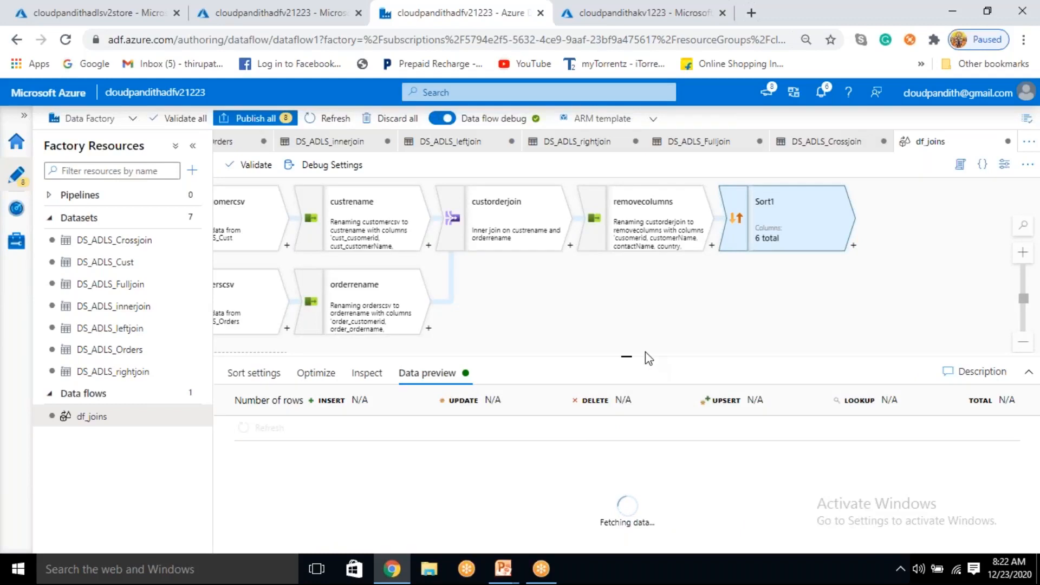
{"action": "left_click_drag", "start_coordinate": [626, 355], "coordinate": [640, 379]}
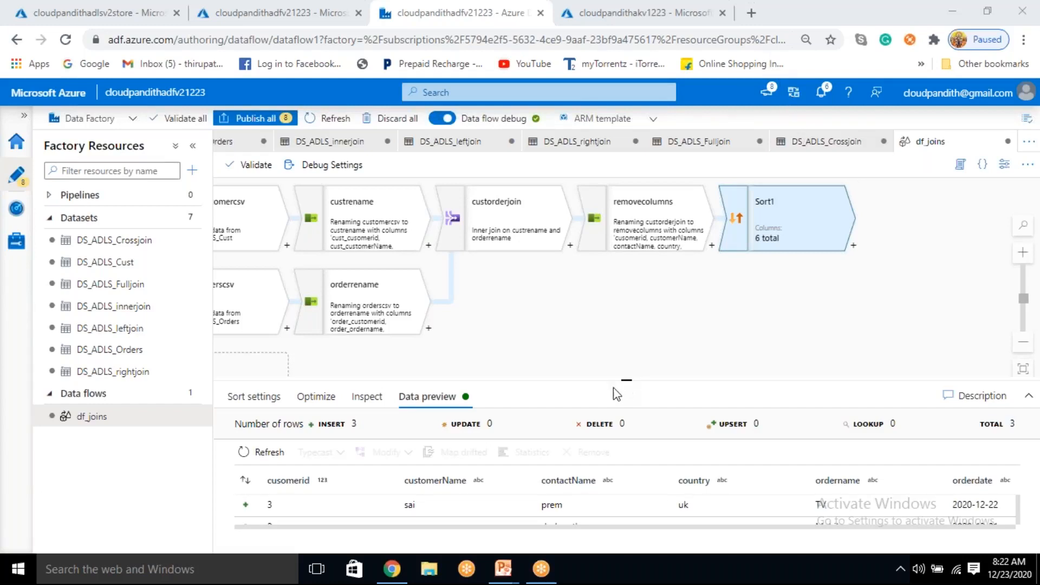
{"action": "left_click", "coordinate": [1029, 395]}
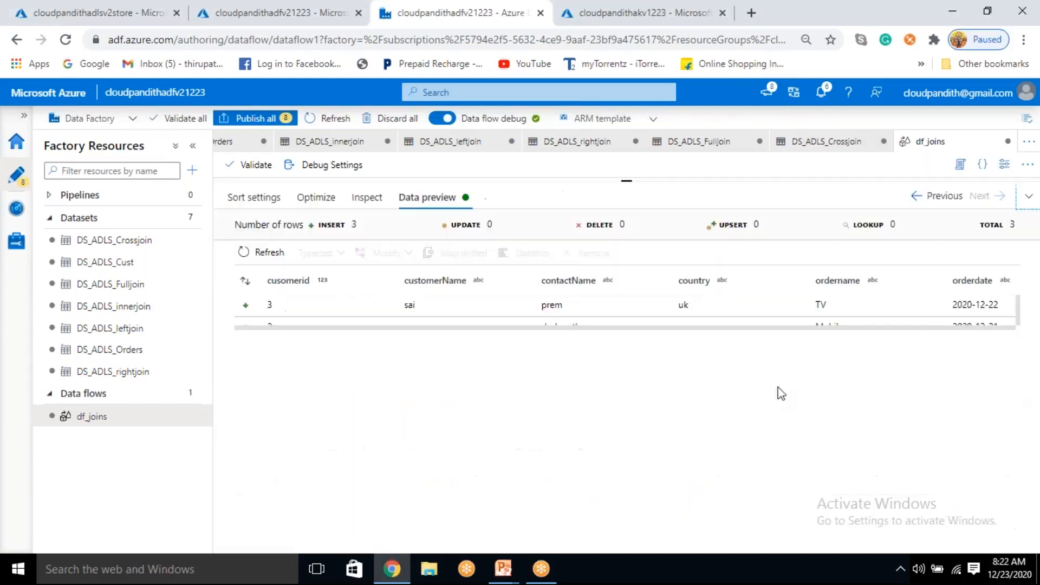
{"action": "left_click", "coordinate": [294, 303]}
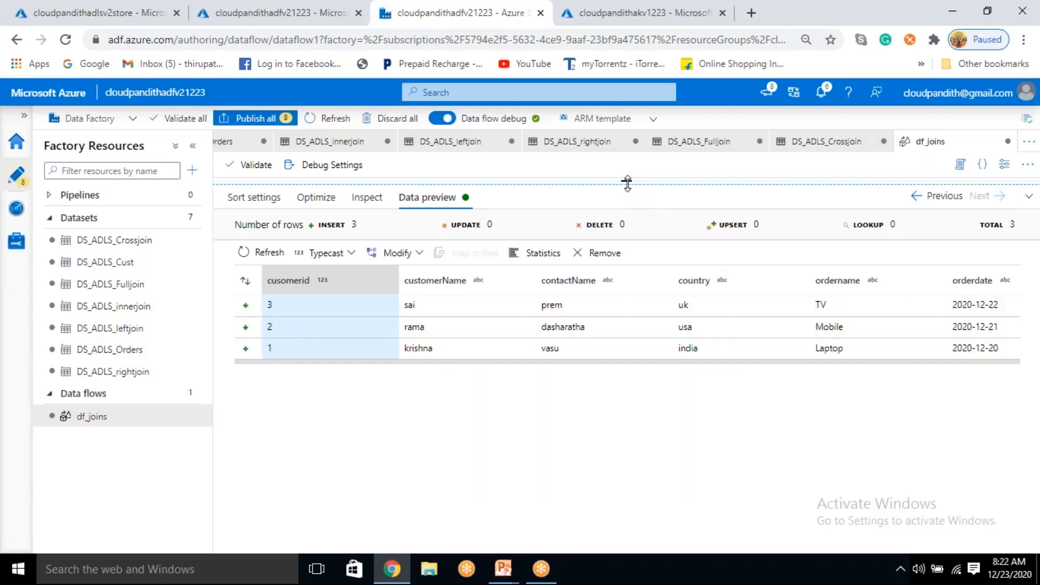
Step: Set the cusomerid sort order in Sort1 to Ascending and refresh its data preview
{"action": "left_click_drag", "start_coordinate": [627, 182], "coordinate": [636, 300]}
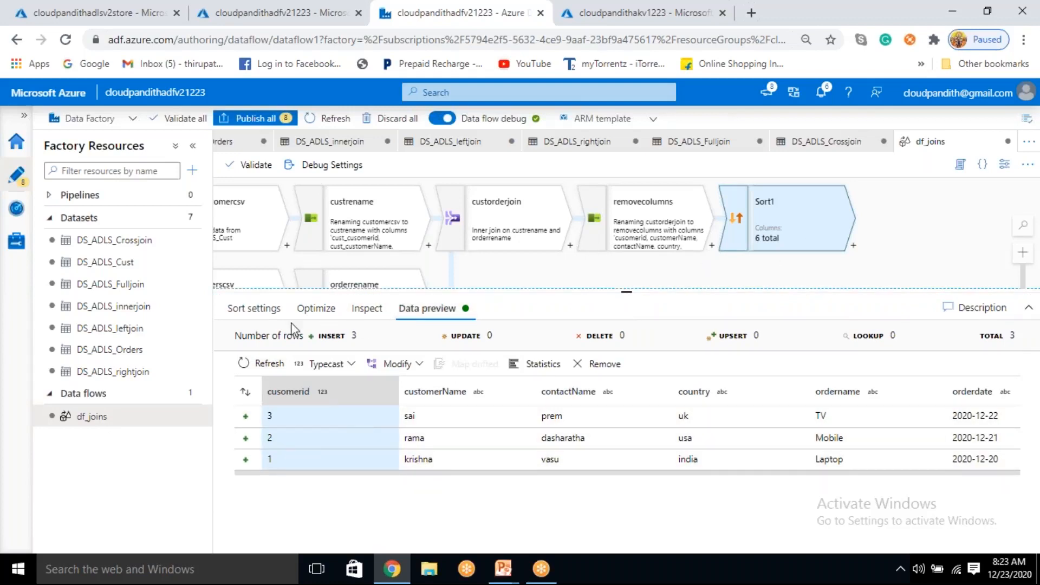
{"action": "left_click", "coordinate": [254, 308]}
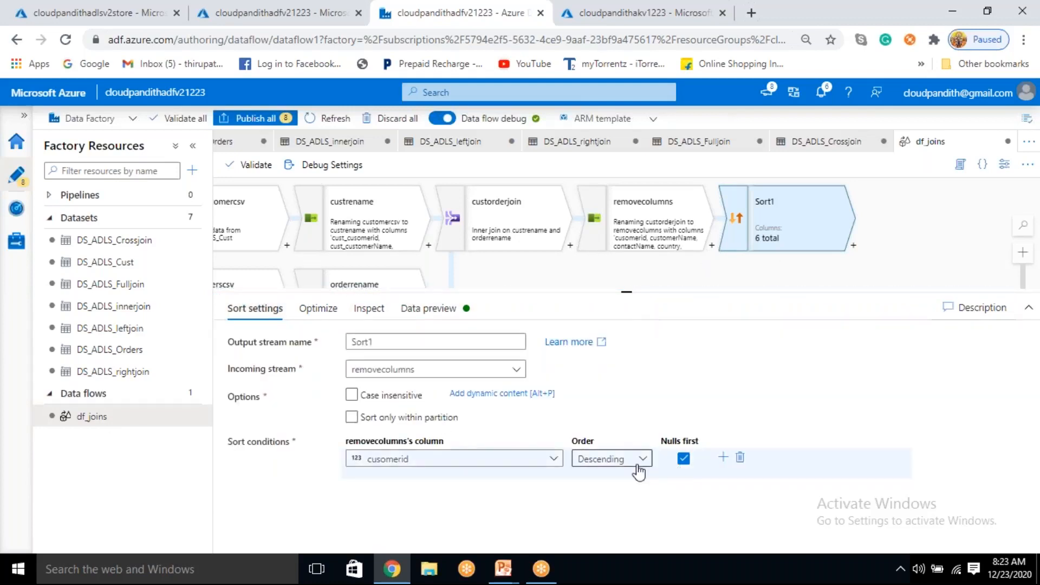
{"action": "left_click", "coordinate": [612, 459]}
{"action": "left_click", "coordinate": [602, 476]}
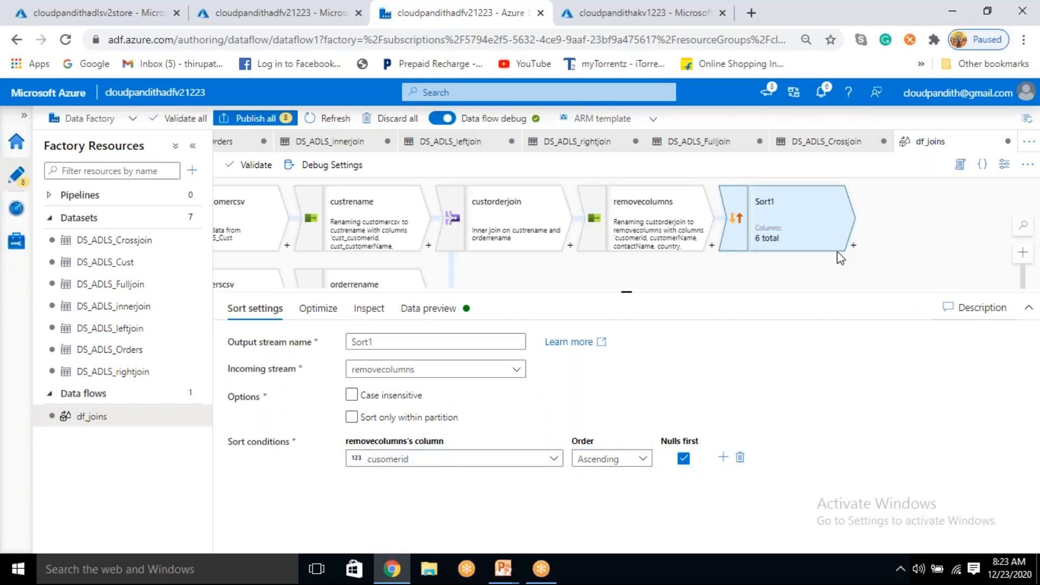
{"action": "left_click", "coordinate": [410, 312]}
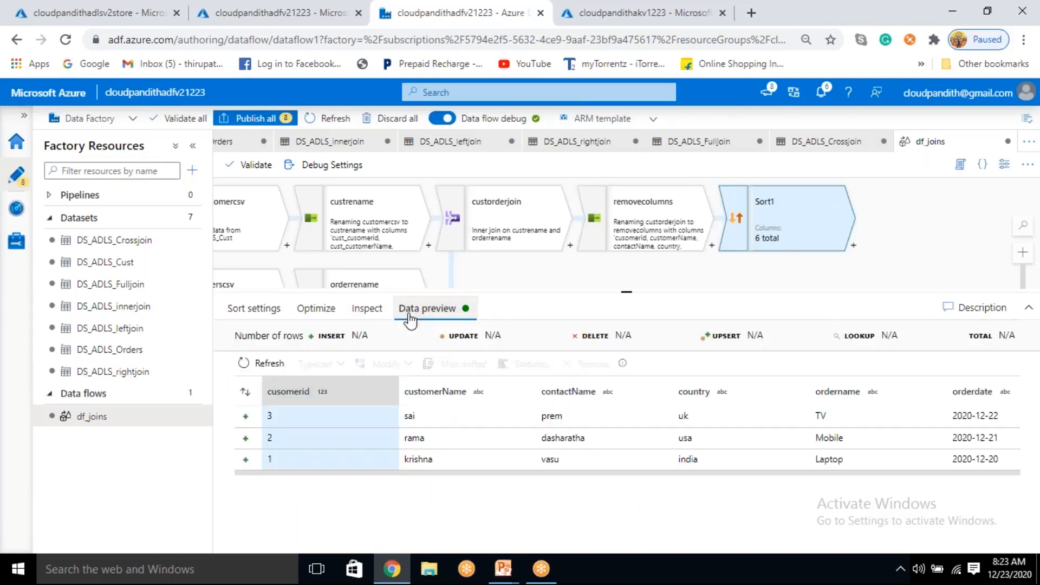
{"action": "left_click", "coordinate": [260, 363]}
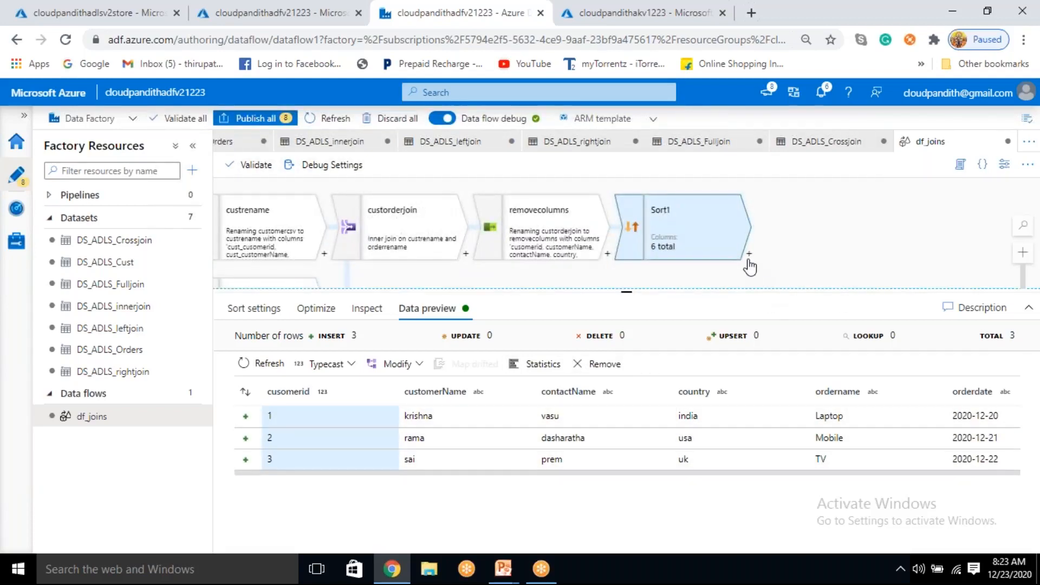
Step: Add a Sink after the Sort1 transformation
{"action": "left_click", "coordinate": [748, 254]}
{"action": "scroll", "coordinate": [812, 406], "scroll_direction": "down", "scroll_amount": 5}
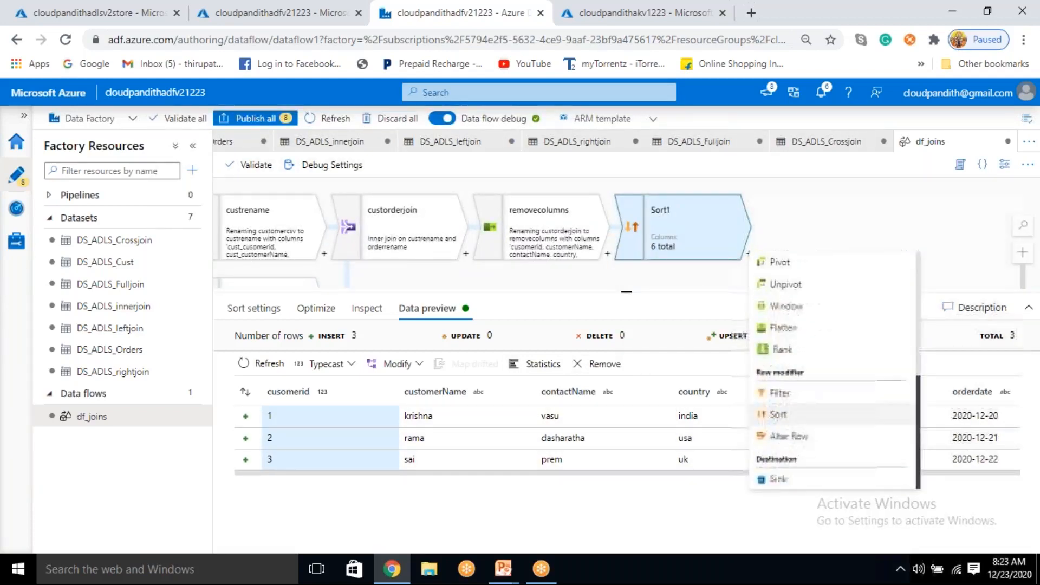
{"action": "left_click", "coordinate": [778, 479]}
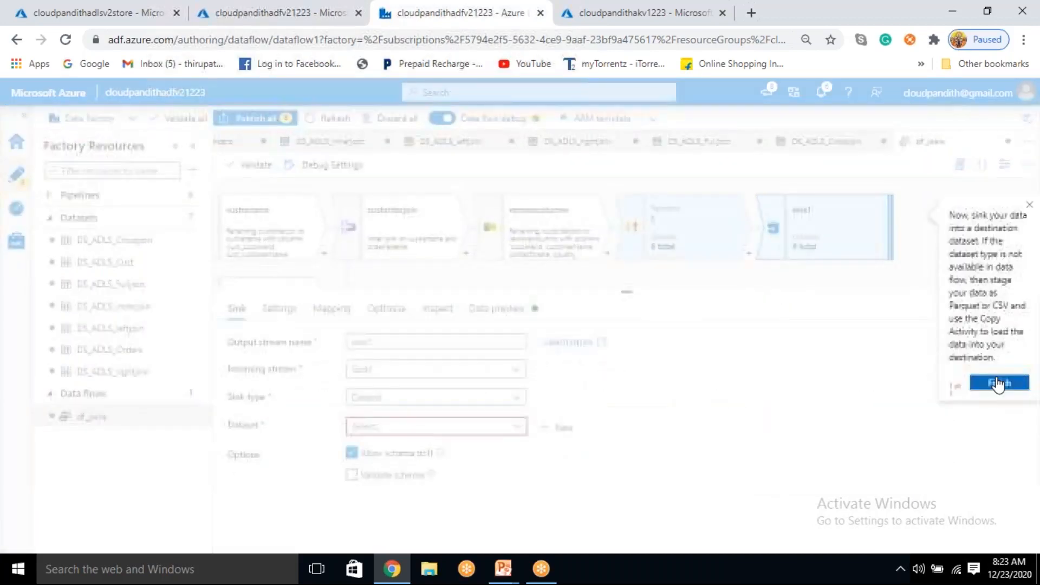
Step: Rename the sink's output stream to orderbycustomerid
{"action": "left_click", "coordinate": [995, 382]}
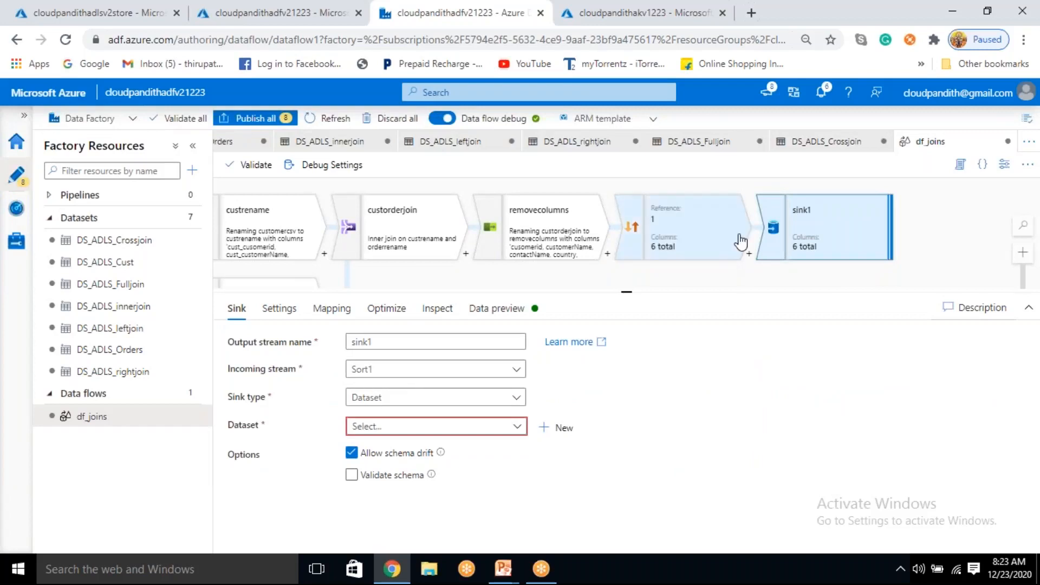
{"action": "left_click_drag", "start_coordinate": [358, 370], "coordinate": [370, 369]}
{"action": "left_click", "coordinate": [369, 370]}
{"action": "double_click", "coordinate": [380, 341]}
{"action": "key", "text": "BackSpace"}
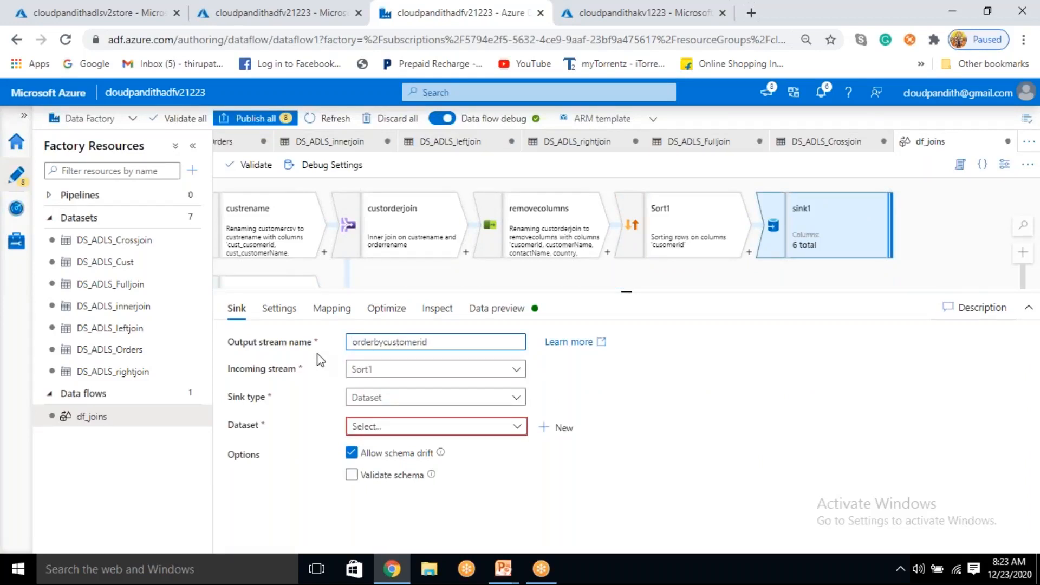
{"action": "left_click", "coordinate": [825, 242]}
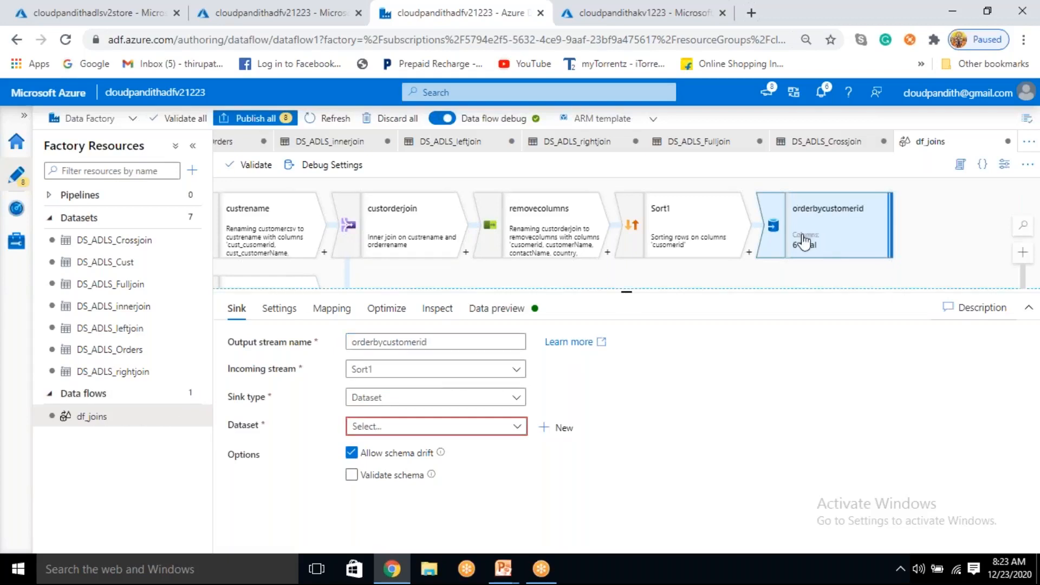
Step: Rename the output stream of the Sort1 transformation to orderbycustomerid
{"action": "left_click", "coordinate": [708, 240]}
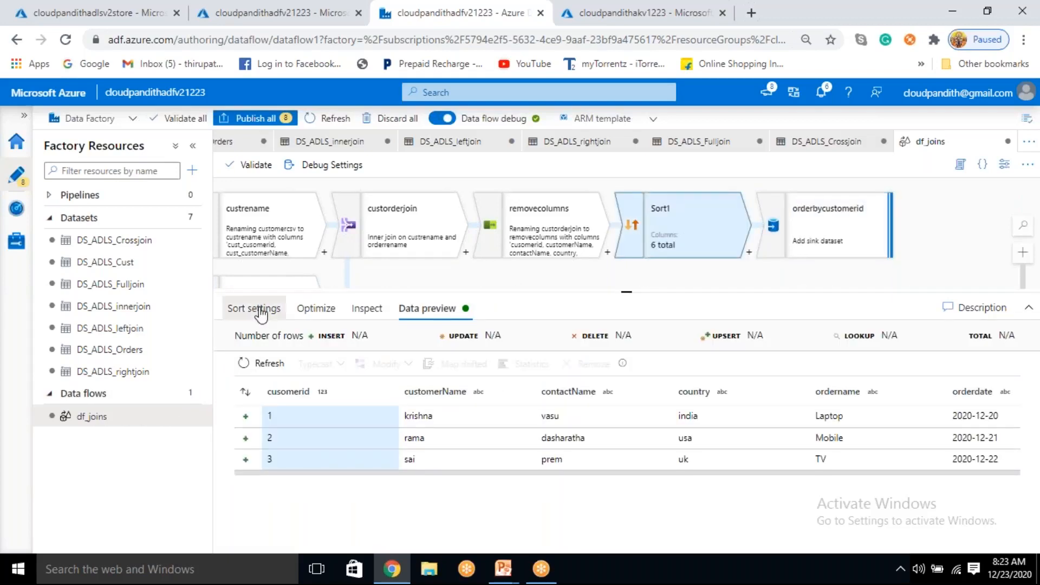
{"action": "left_click", "coordinate": [262, 310]}
{"action": "type", "text": "orderbycustomerid"}
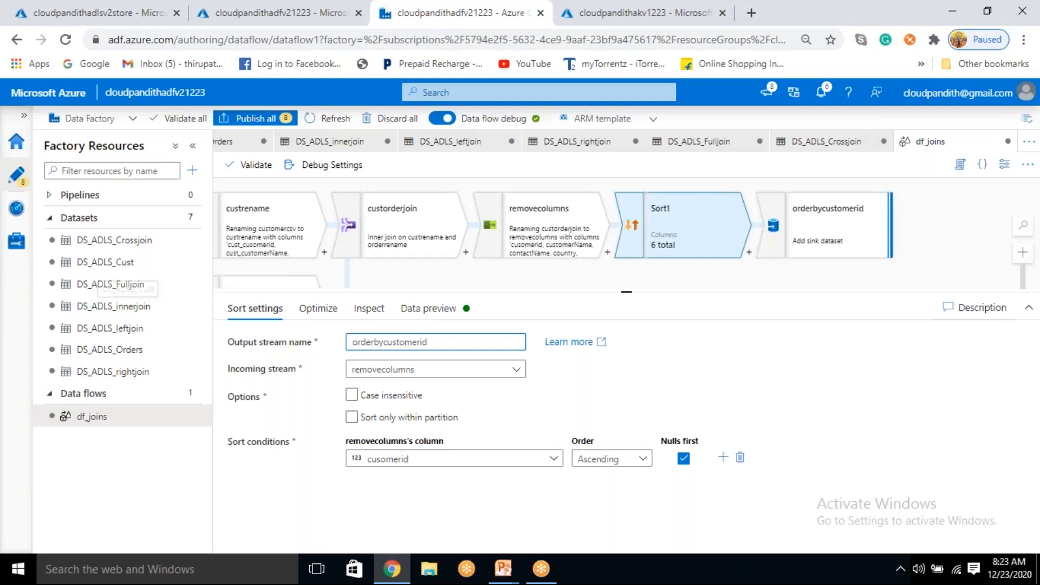
Step: Rename the sink transformation's output stream to sink and check the sort transformation's settings
{"action": "left_click", "coordinate": [810, 233]}
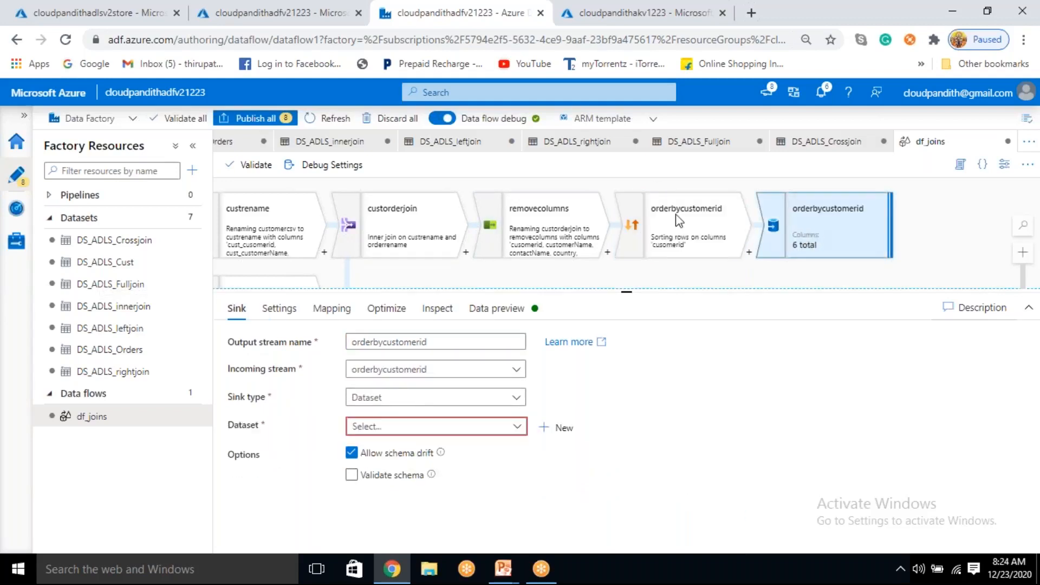
{"action": "double_click", "coordinate": [433, 338]}
{"action": "key", "text": "BackSpace"}
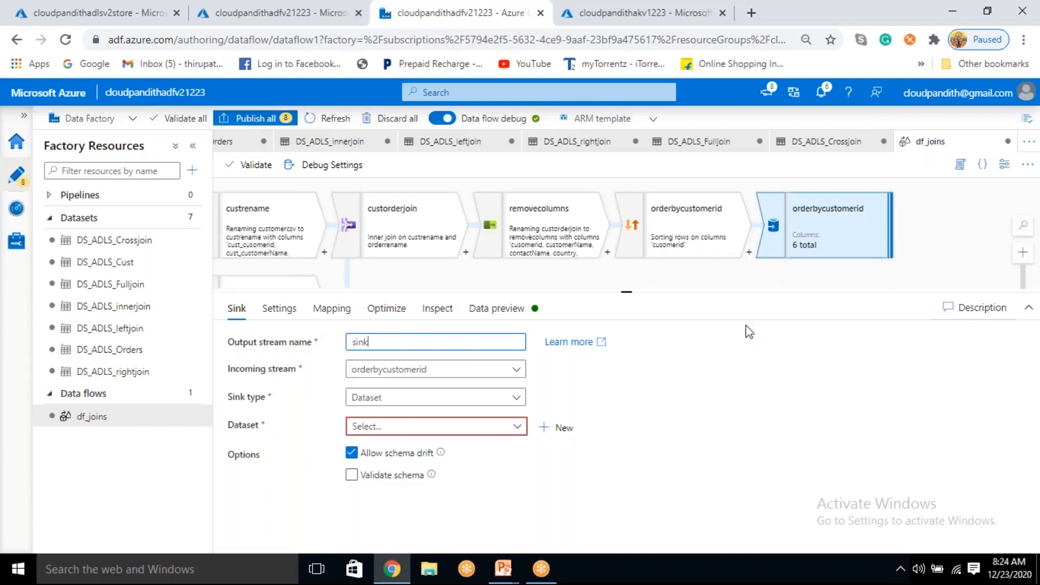
{"action": "left_click", "coordinate": [940, 271]}
{"action": "left_click", "coordinate": [841, 239]}
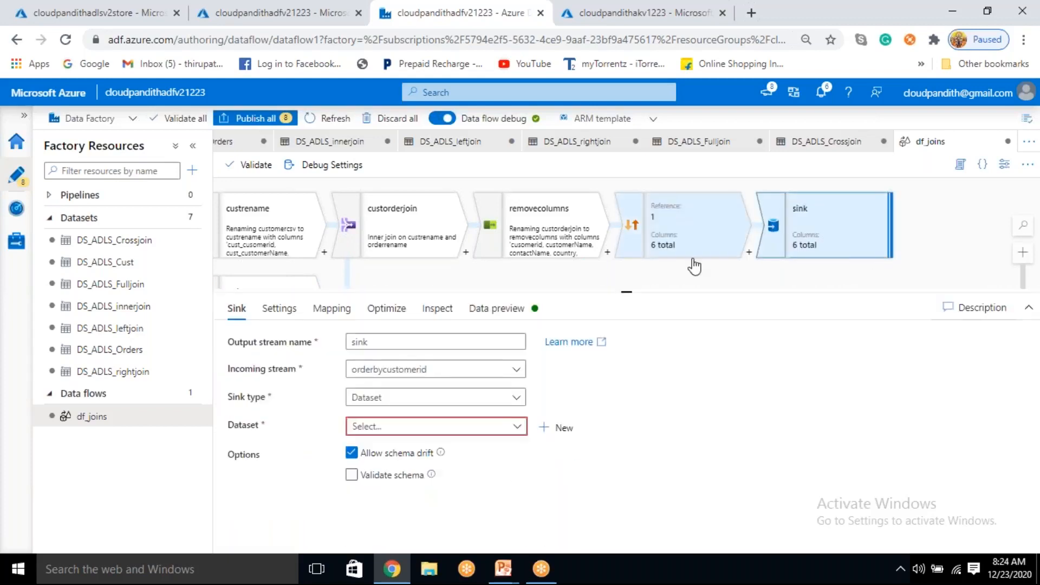
{"action": "left_click", "coordinate": [692, 245]}
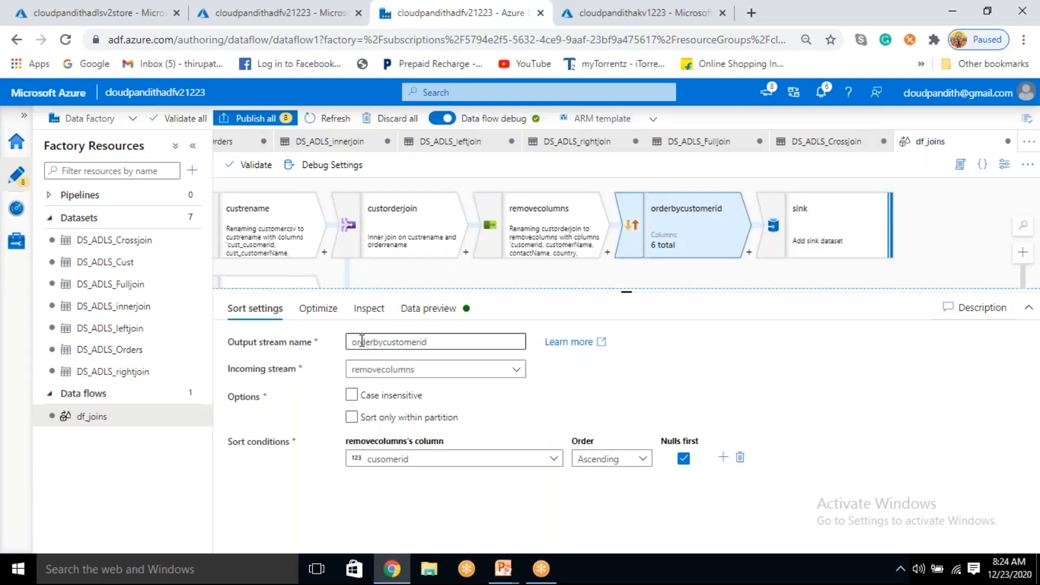
Step: Choose DS_ADLS_innerjoin as the dataset of the sink transformation
{"action": "left_click", "coordinate": [842, 214]}
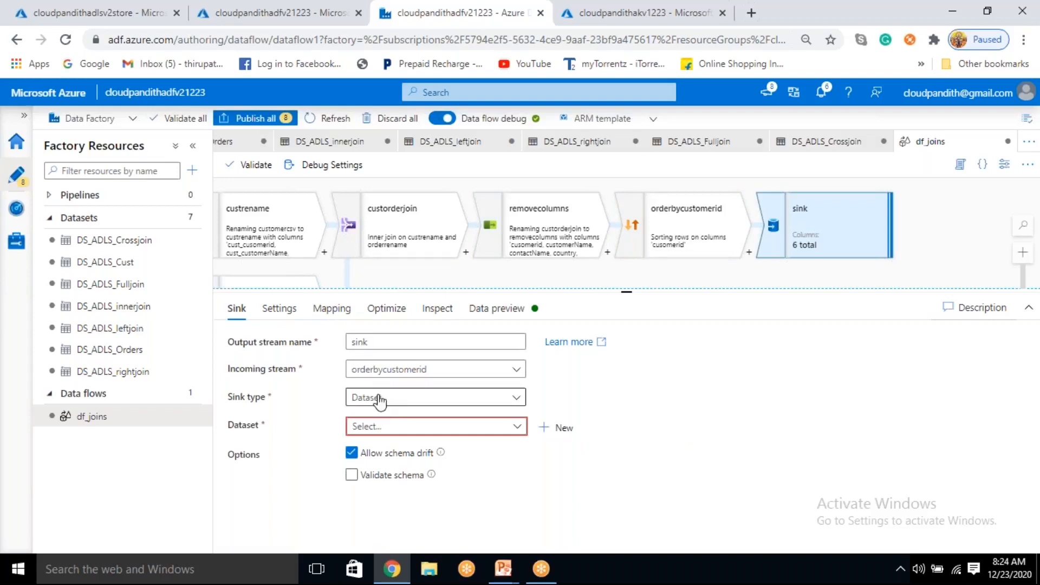
{"action": "left_click", "coordinate": [491, 431]}
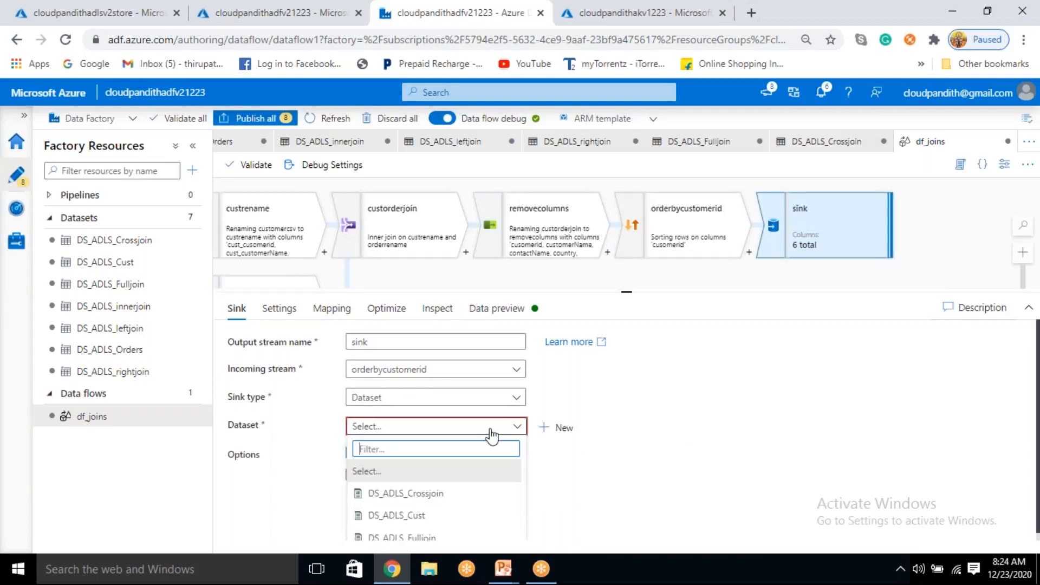
{"action": "scroll", "coordinate": [444, 503], "scroll_direction": "down", "scroll_amount": 3}
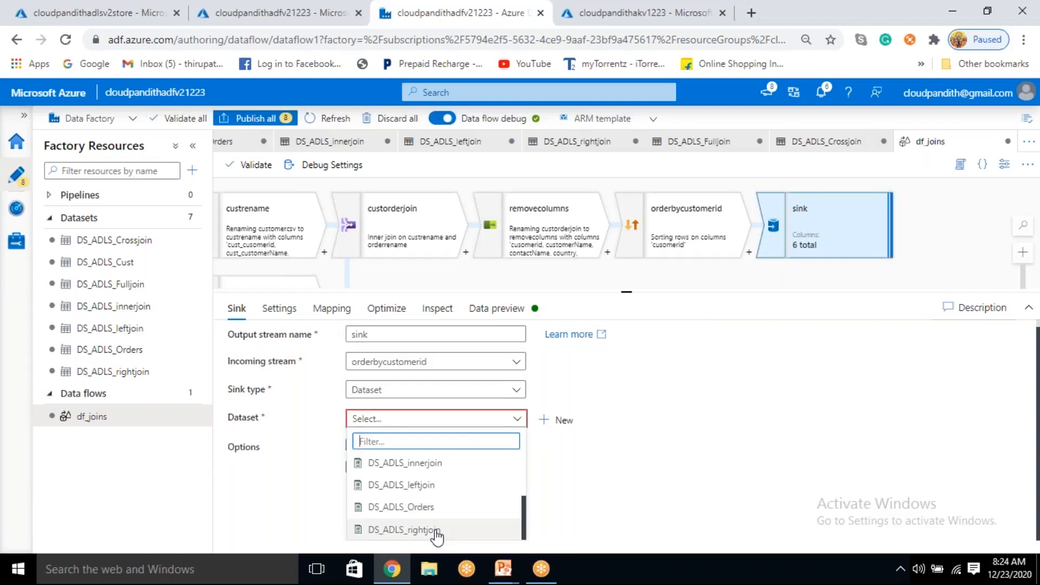
{"action": "left_click", "coordinate": [434, 464]}
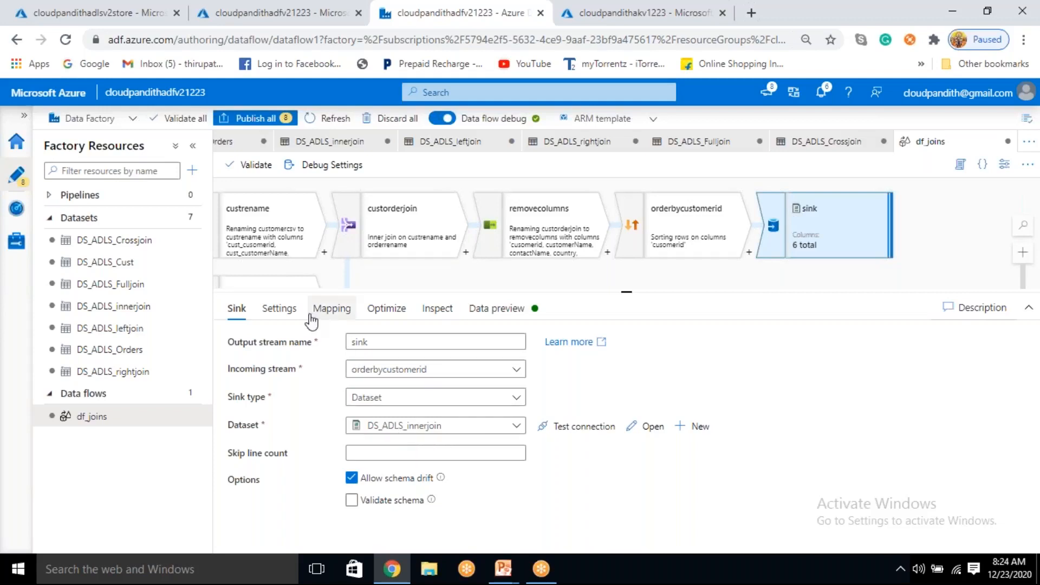
Step: Set the sink to output to a single file named data.csv using a single partition
{"action": "left_click", "coordinate": [280, 310]}
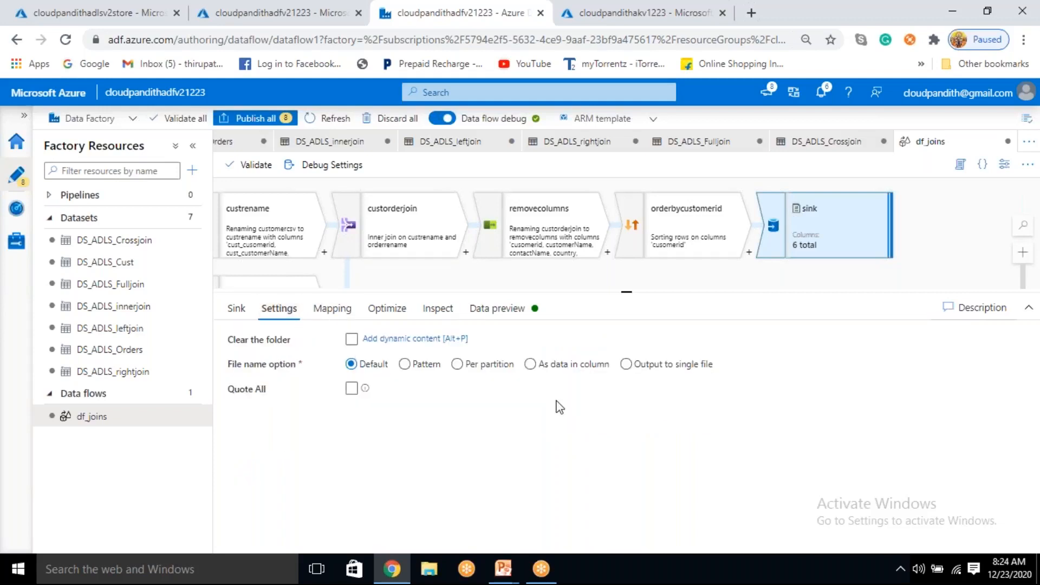
{"action": "left_click", "coordinate": [626, 364]}
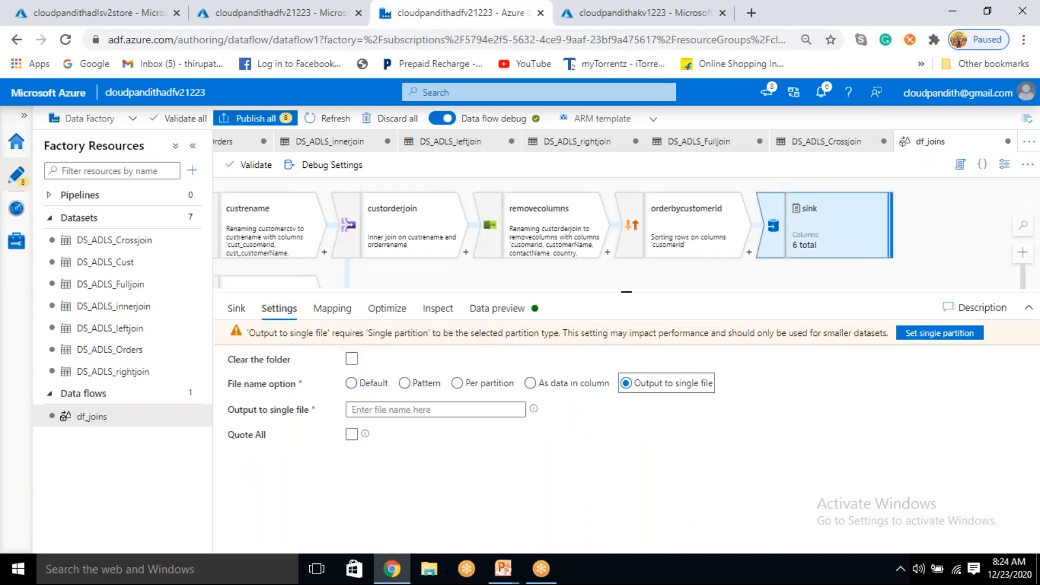
{"action": "left_click", "coordinate": [425, 410]}
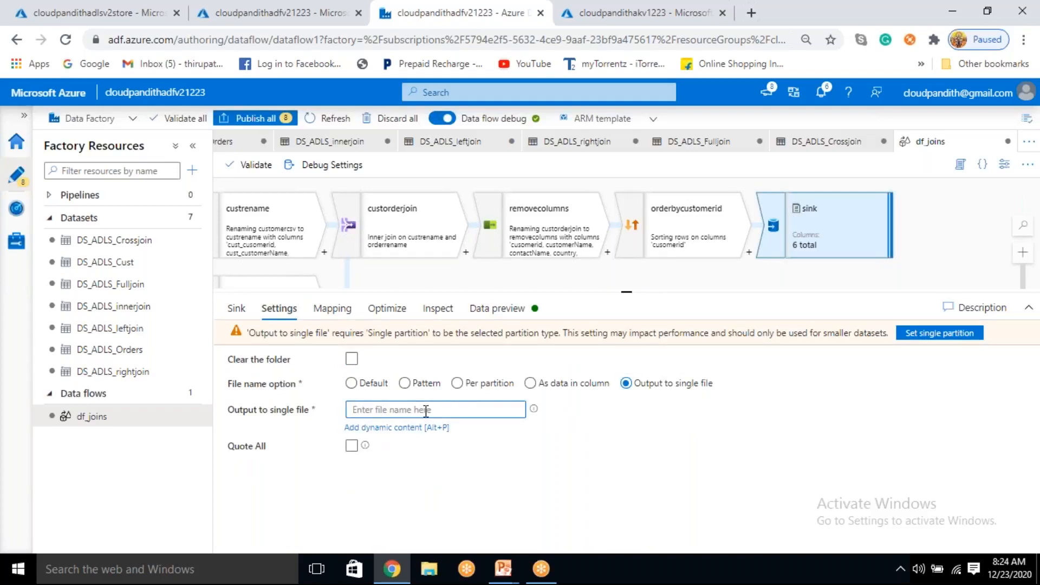
{"action": "type", "text": "data.csv"}
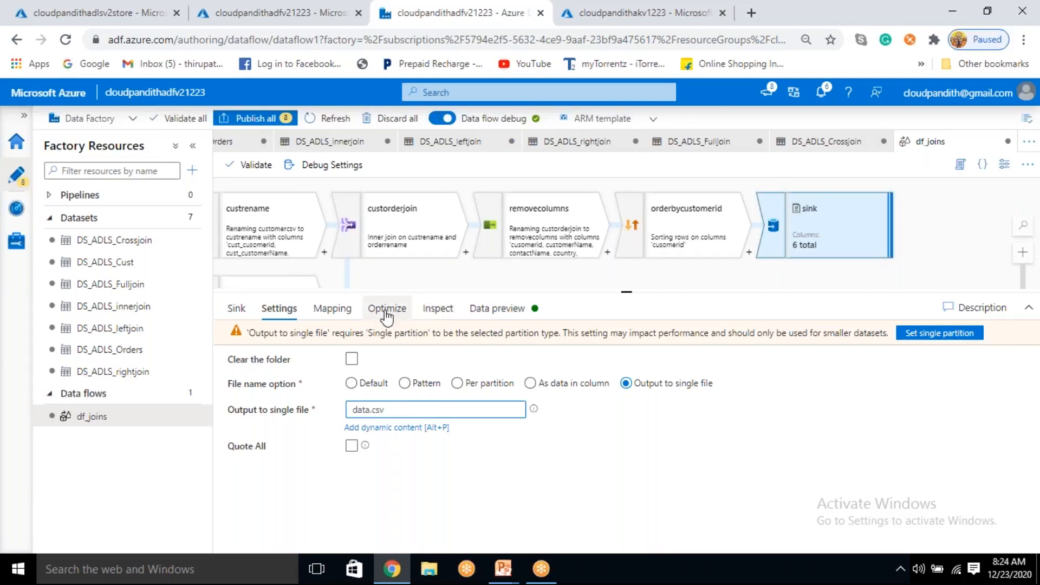
{"action": "left_click", "coordinate": [951, 339]}
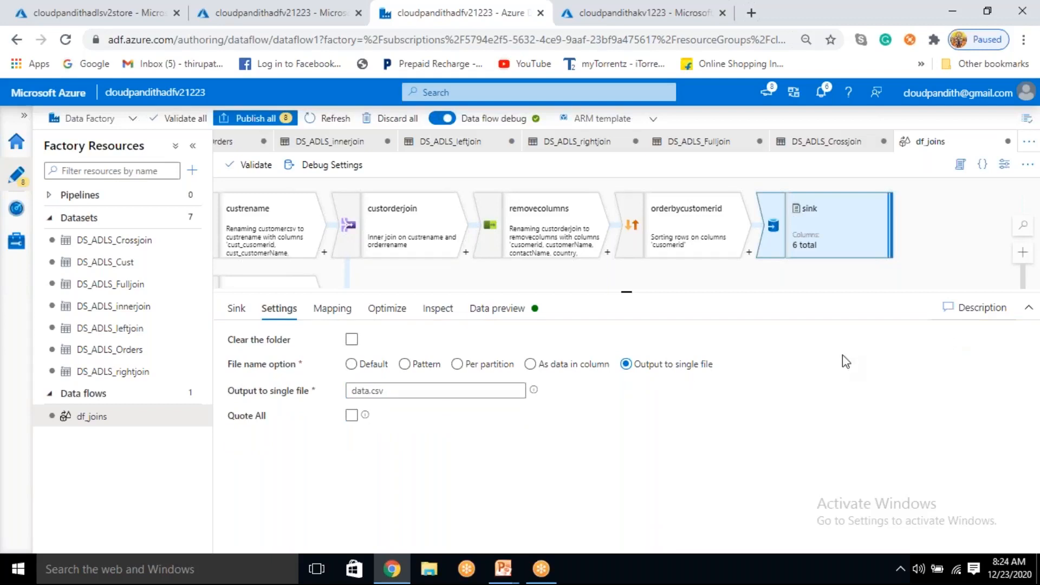
{"action": "left_click", "coordinate": [389, 311]}
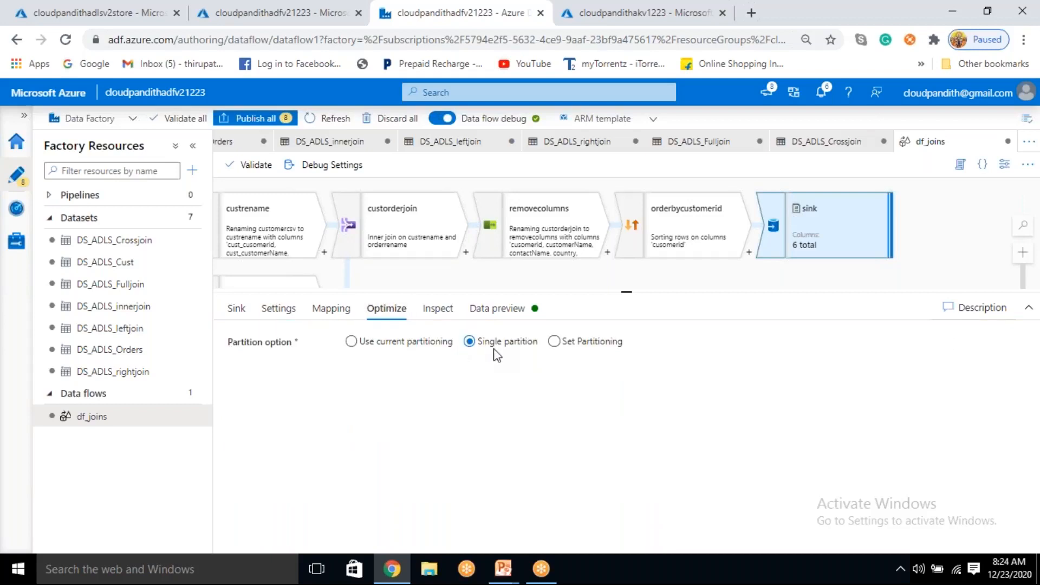
{"action": "left_click", "coordinate": [278, 310]}
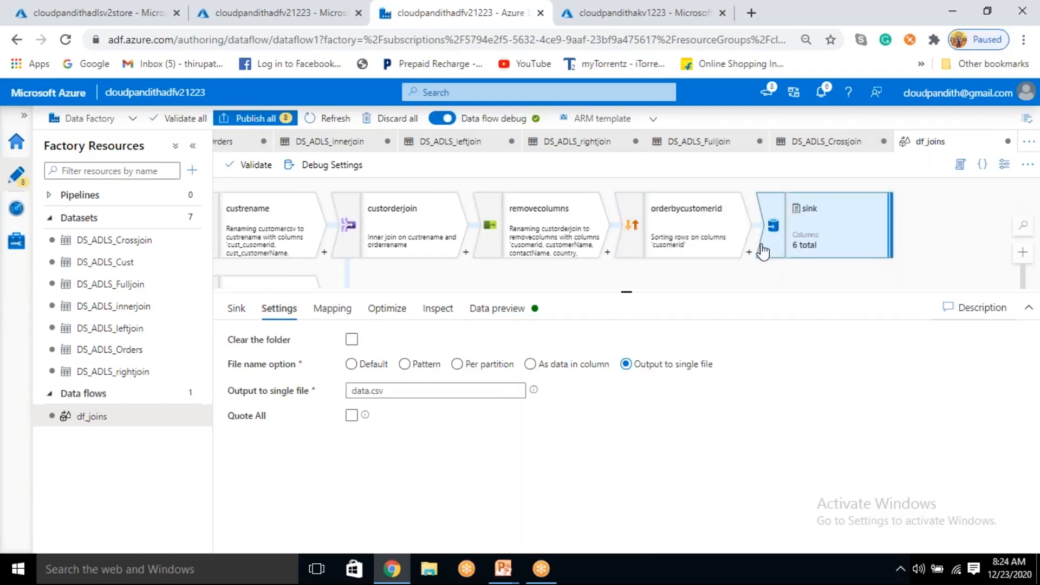
{"action": "left_click_drag", "start_coordinate": [386, 390], "coordinate": [335, 391]}
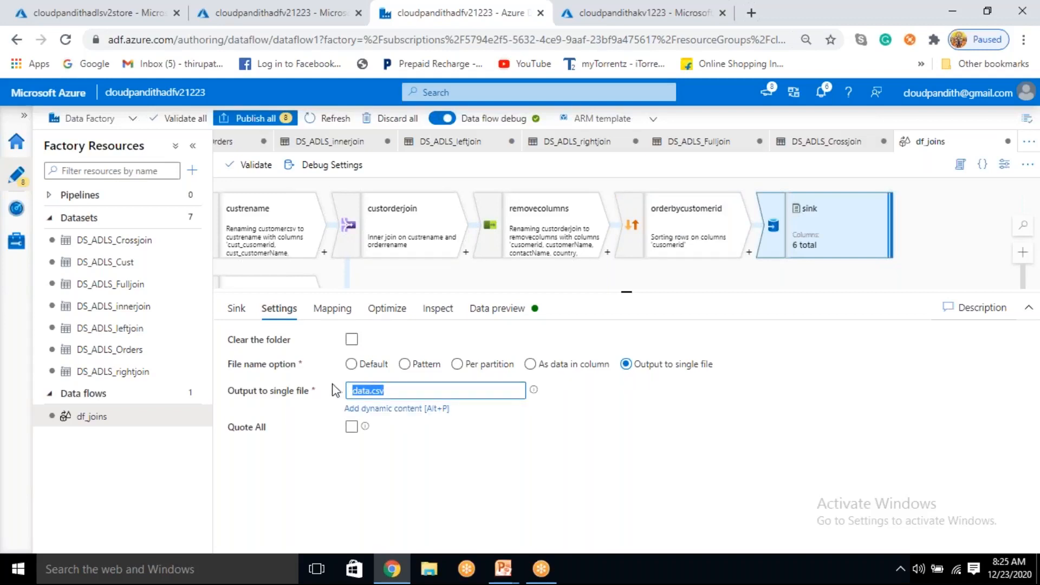
{"action": "left_click", "coordinate": [508, 472]}
{"action": "left_click_drag", "start_coordinate": [402, 390], "coordinate": [351, 398]}
{"action": "left_click", "coordinate": [500, 470]}
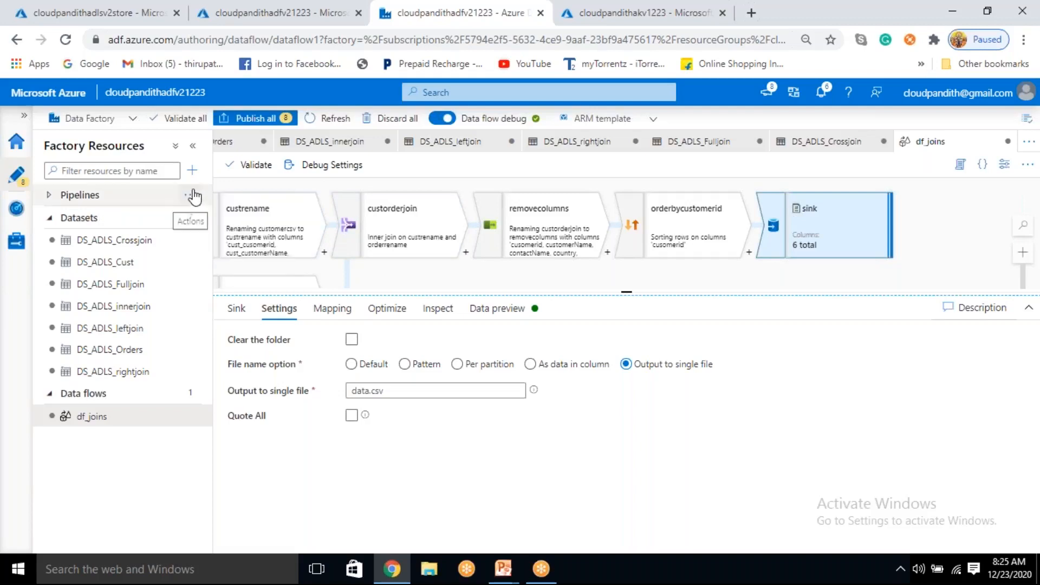
Step: Create a new pipeline and add a Data flow activity that uses the existing df_joins data flow
{"action": "left_click", "coordinate": [190, 195]}
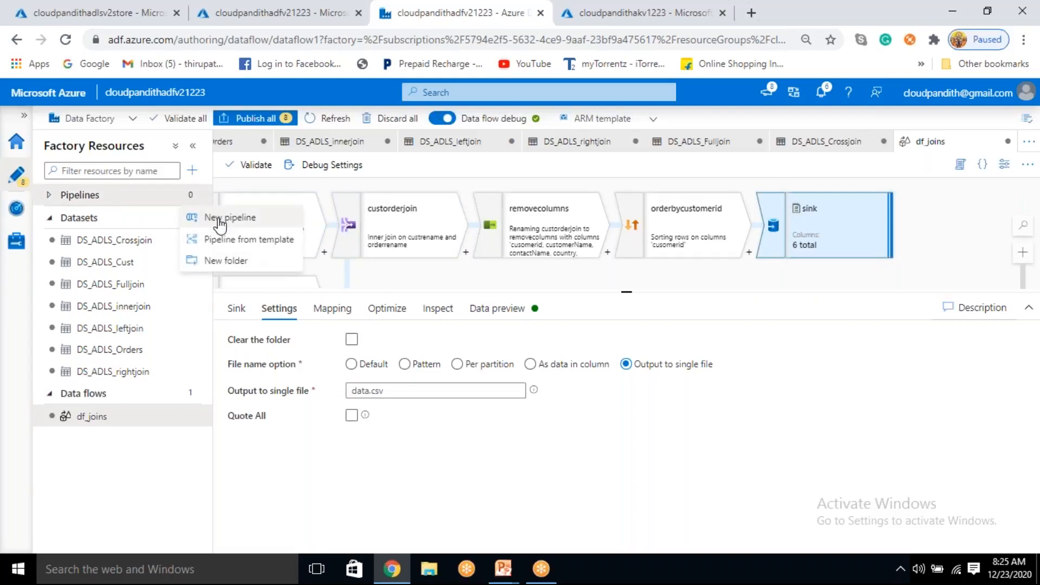
{"action": "left_click", "coordinate": [227, 217]}
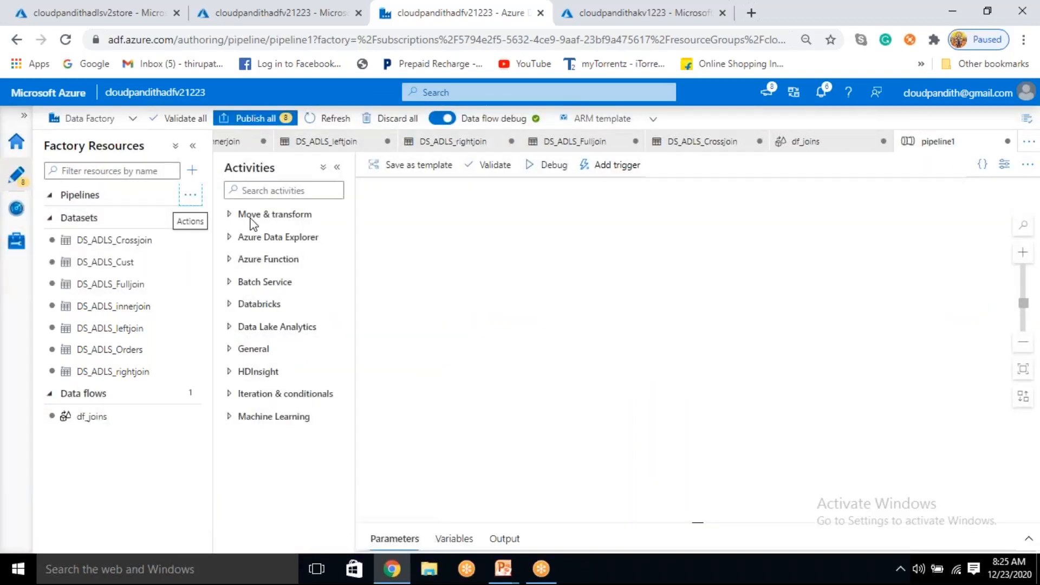
{"action": "left_click_drag", "start_coordinate": [265, 242], "coordinate": [609, 279]}
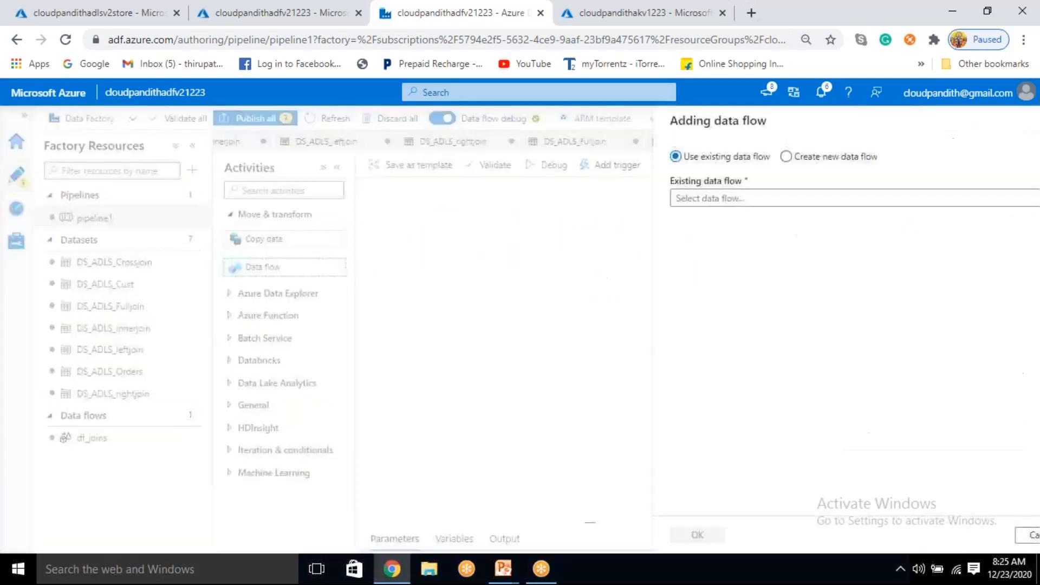
{"action": "left_click", "coordinate": [736, 200]}
{"action": "left_click", "coordinate": [701, 220]}
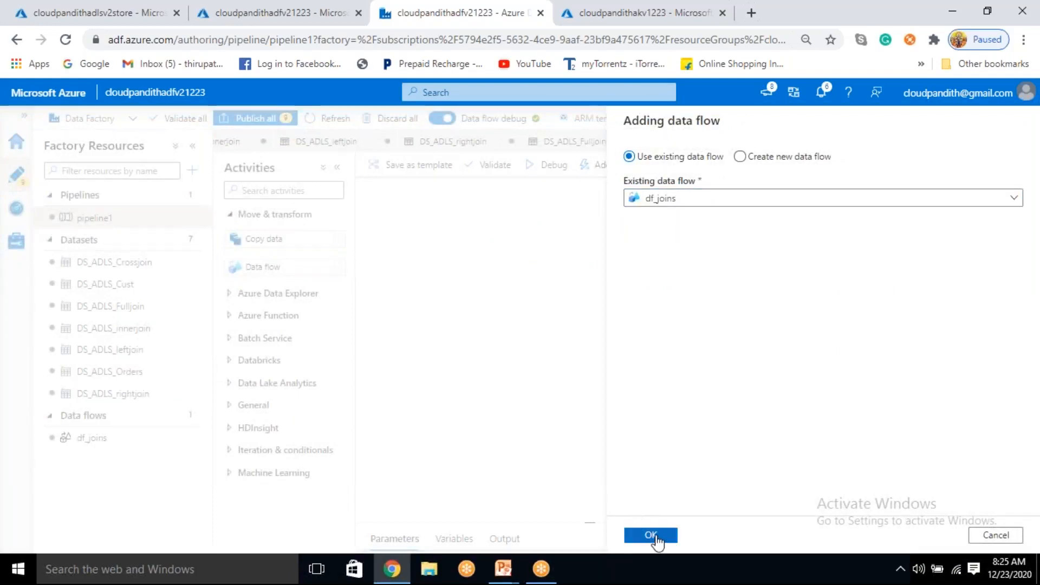
{"action": "left_click", "coordinate": [651, 535]}
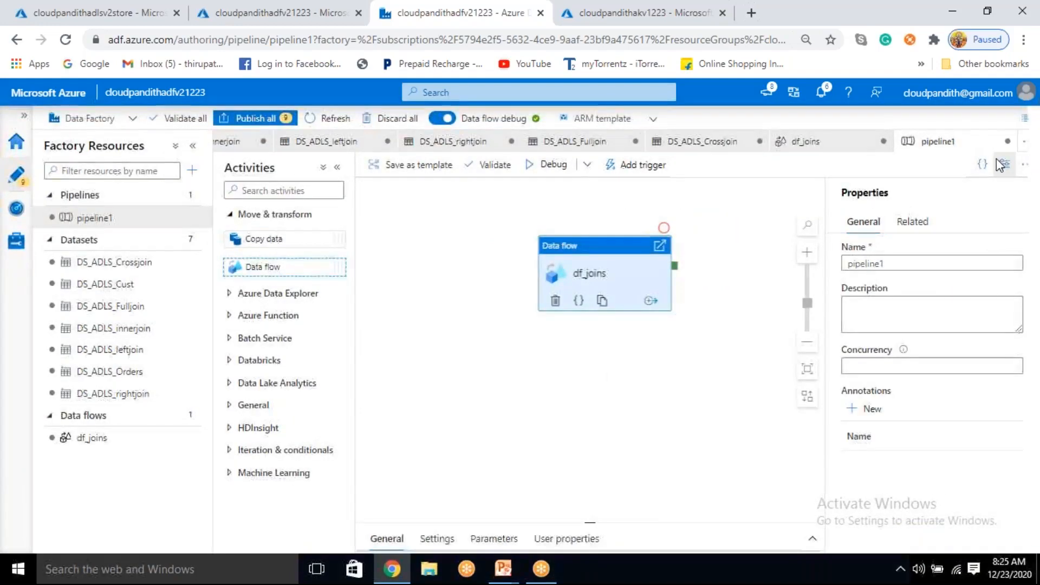
Step: Hide the pipeline properties and start a debug run of pipeline1
{"action": "left_click", "coordinate": [1008, 168]}
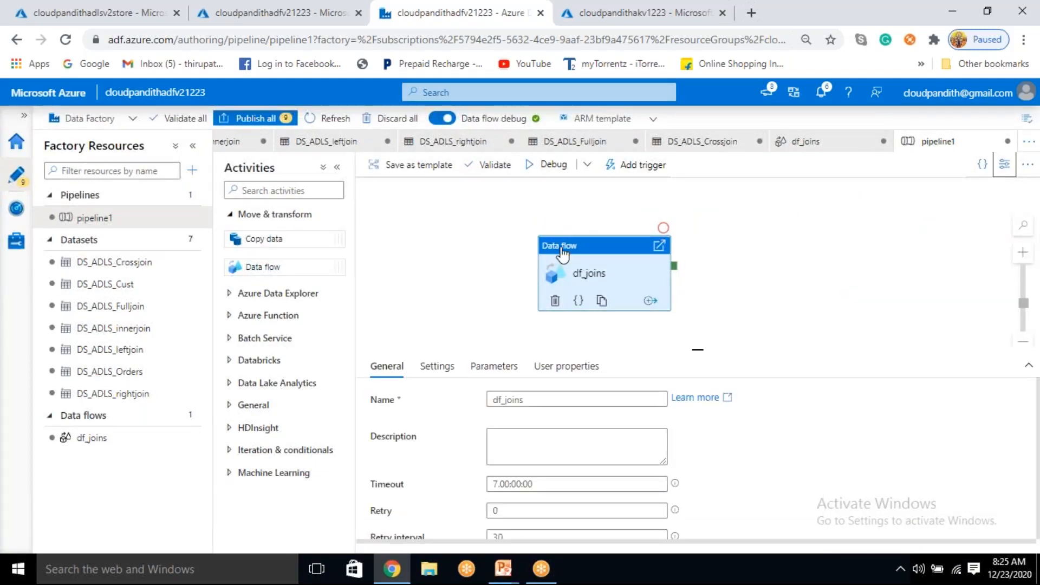
{"action": "left_click", "coordinate": [554, 169]}
{"action": "left_click", "coordinate": [820, 258]}
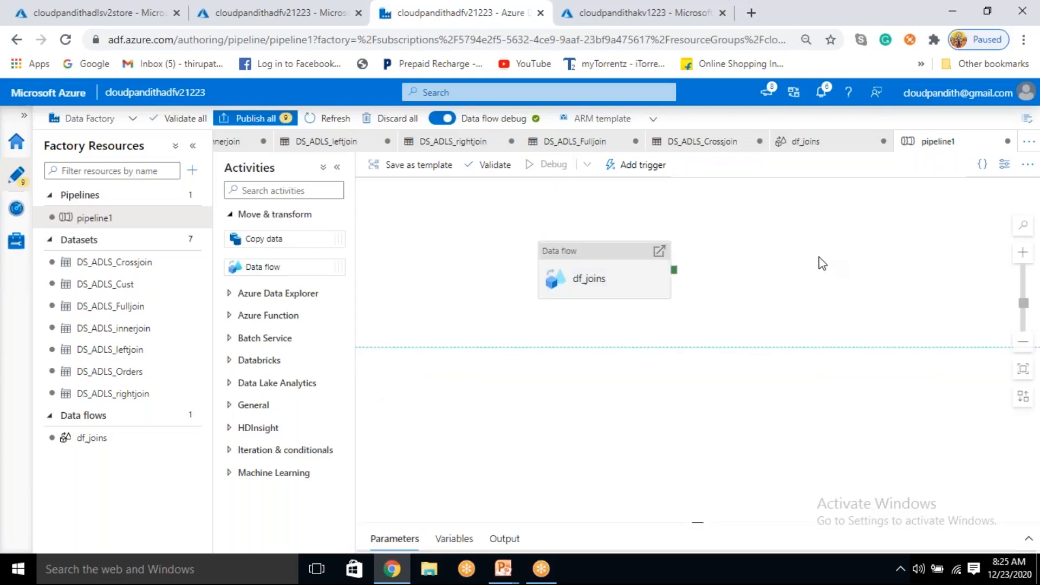
Step: Switch to the storage account in the Azure portal, check the inneroutput container's contents, and return to Azure Data Factory
{"action": "left_click", "coordinate": [161, 14]}
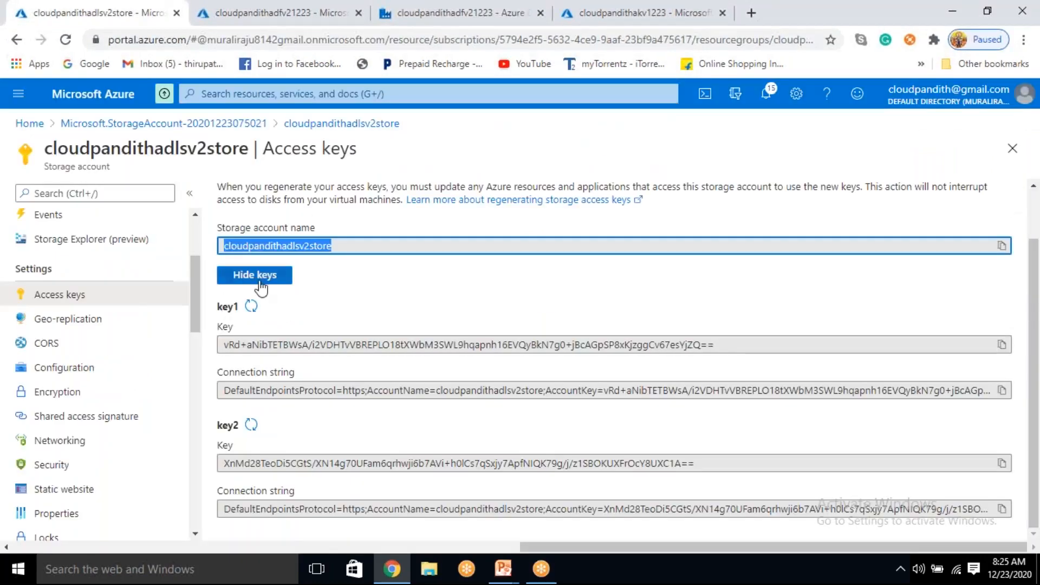
{"action": "scroll", "coordinate": [116, 433], "scroll_direction": "down", "scroll_amount": 10}
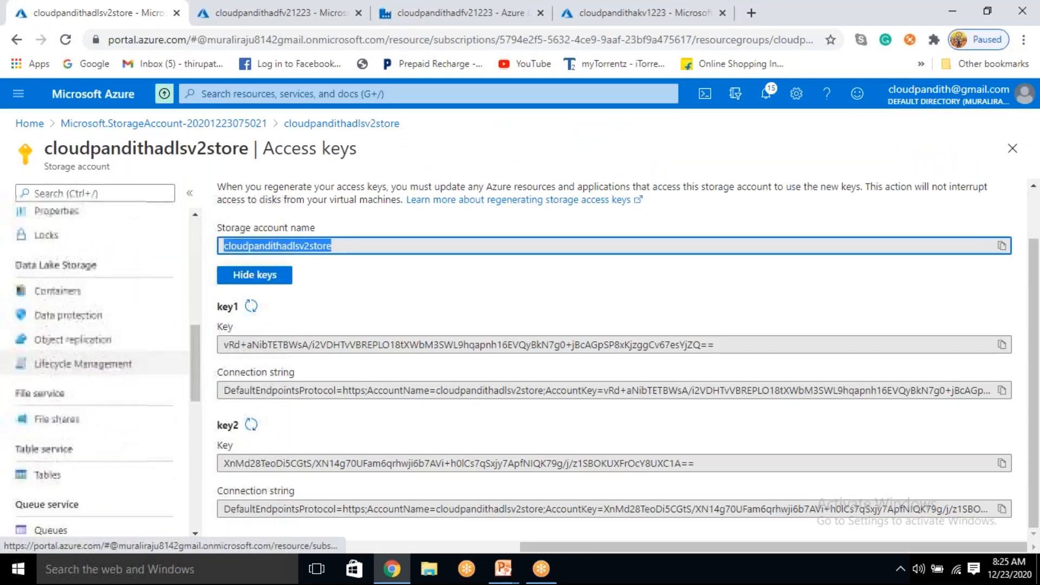
{"action": "scroll", "coordinate": [103, 433], "scroll_direction": "up", "scroll_amount": 8}
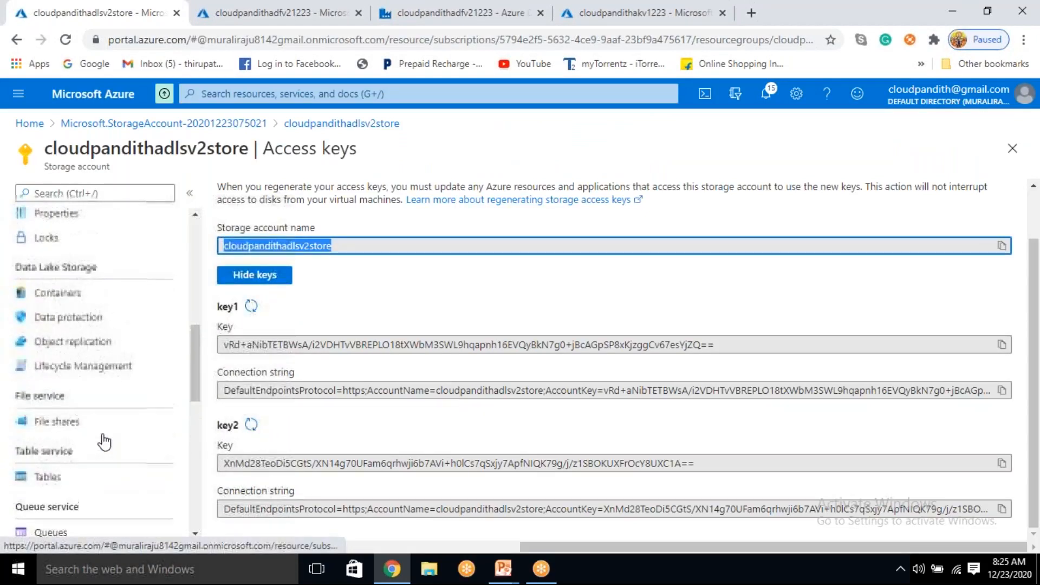
{"action": "left_click", "coordinate": [67, 373]}
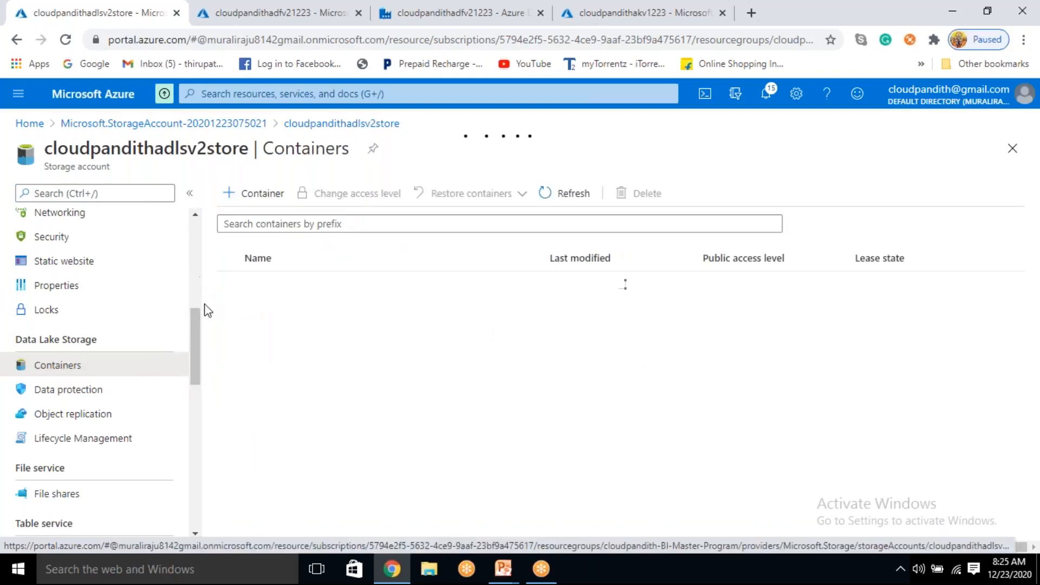
{"action": "left_click", "coordinate": [262, 358]}
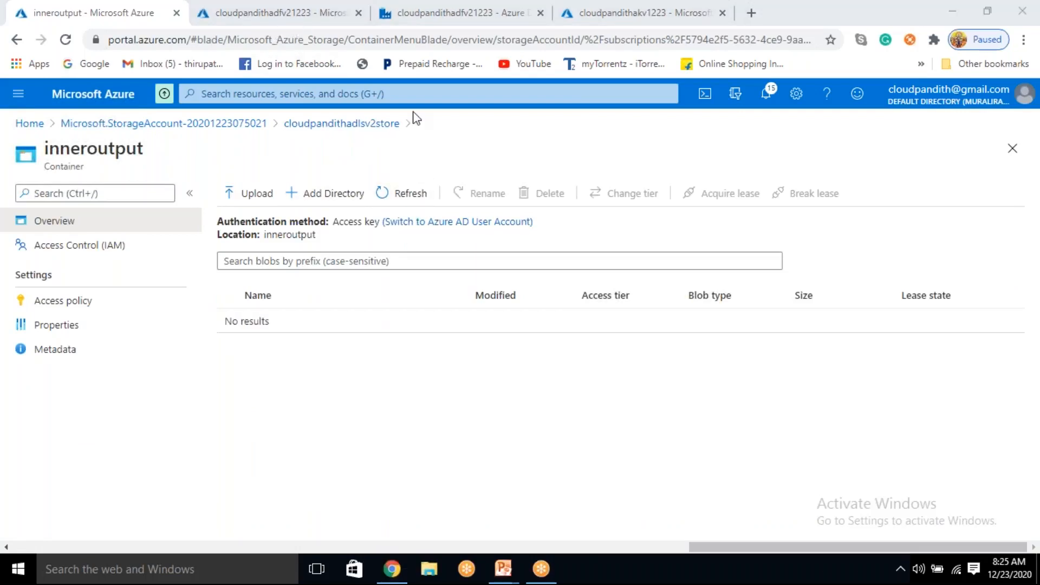
{"action": "left_click", "coordinate": [441, 12]}
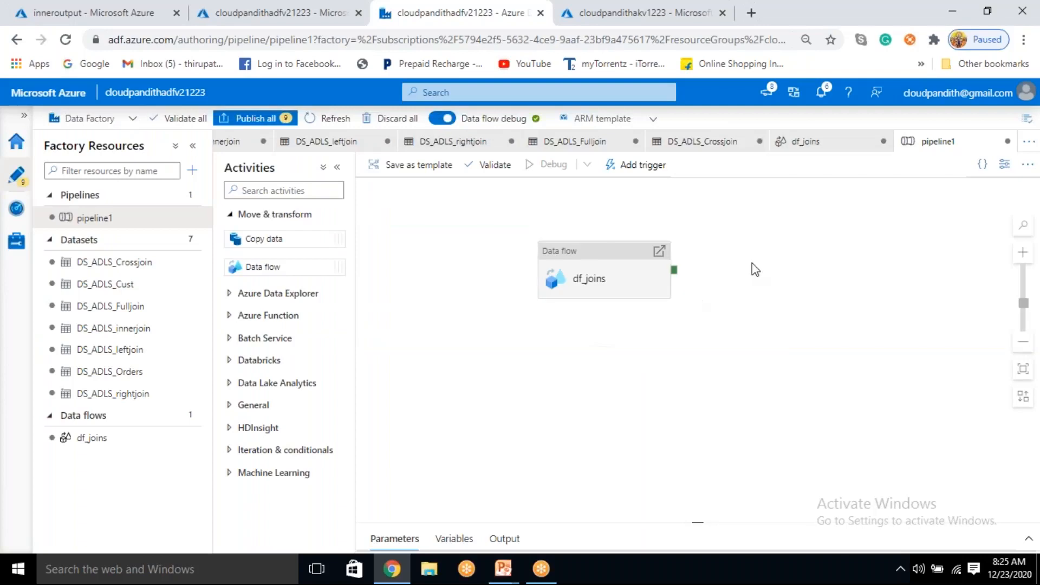
Step: Enlarge the details pane of pipeline1, show its debug run output and refresh the run status
{"action": "left_click_drag", "start_coordinate": [692, 523], "coordinate": [697, 361]}
{"action": "left_click", "coordinate": [639, 263]}
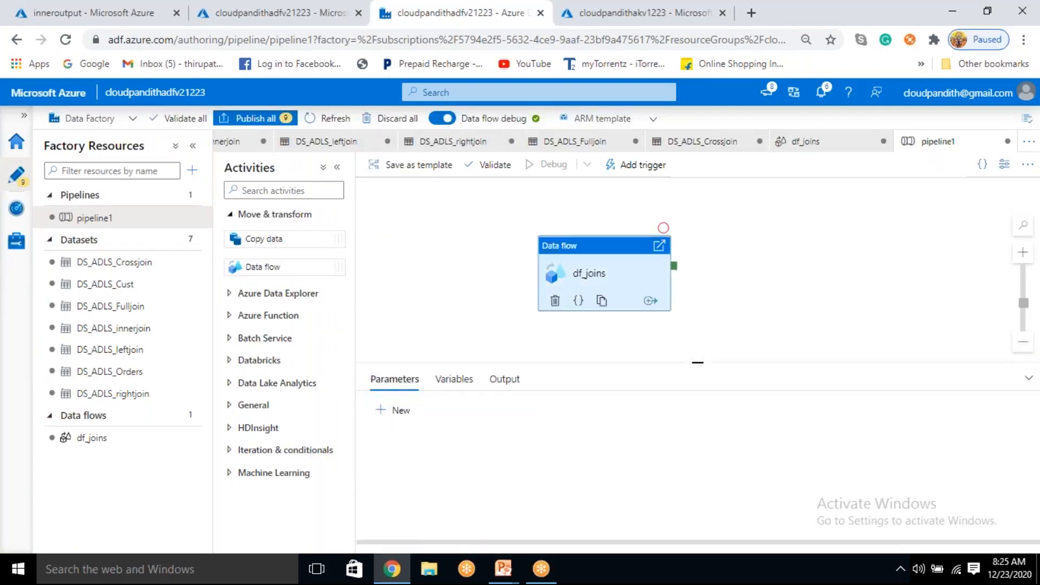
{"action": "left_click", "coordinate": [768, 274]}
{"action": "left_click", "coordinate": [503, 386]}
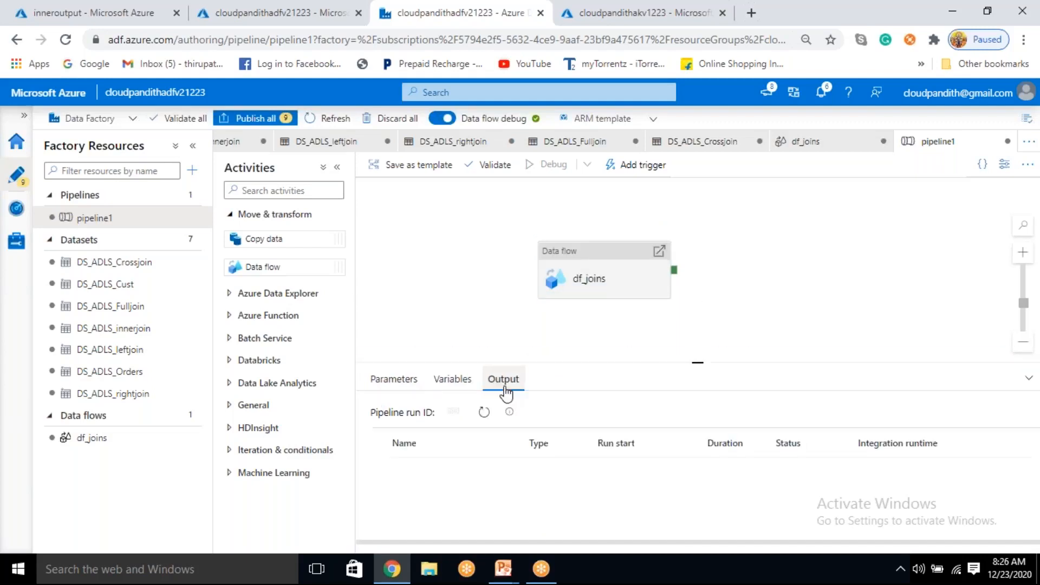
{"action": "left_click", "coordinate": [484, 414]}
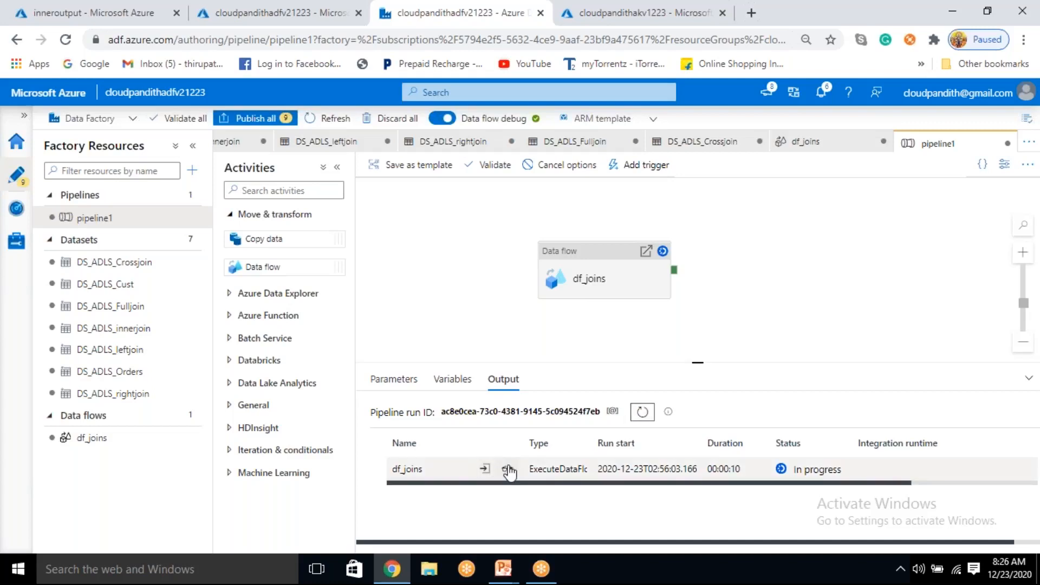
Step: Inspect the run details of the df_joins activity, close them and refresh the pipeline run status
{"action": "left_click", "coordinate": [503, 470]}
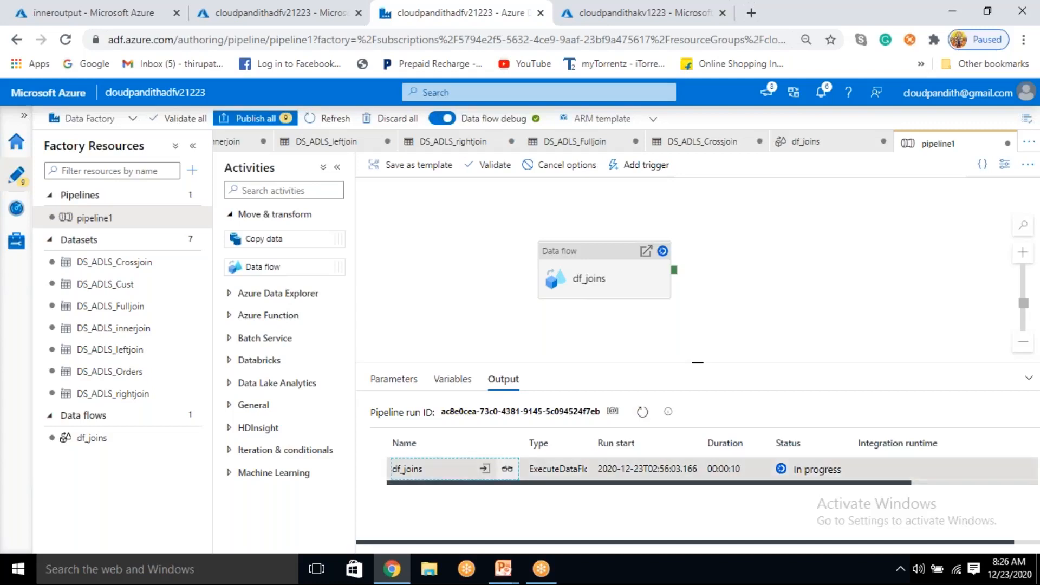
{"action": "left_click", "coordinate": [507, 470]}
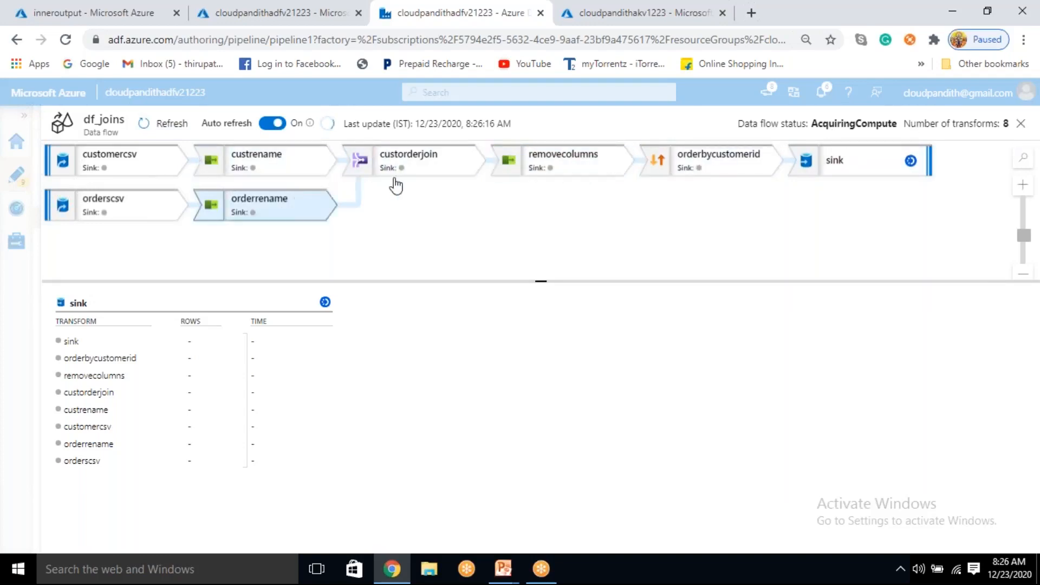
{"action": "left_click", "coordinate": [1020, 124]}
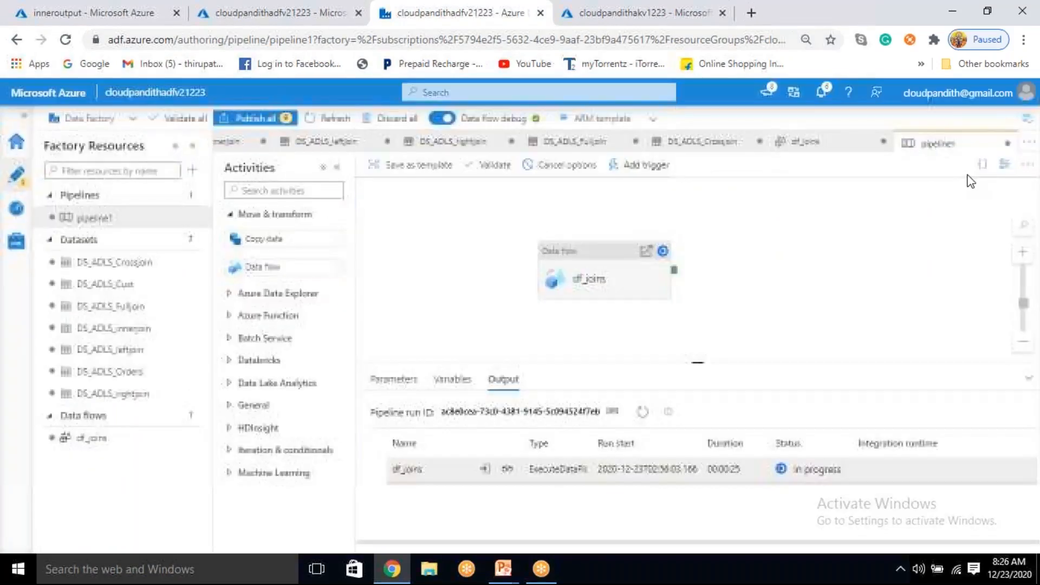
{"action": "left_click", "coordinate": [642, 413]}
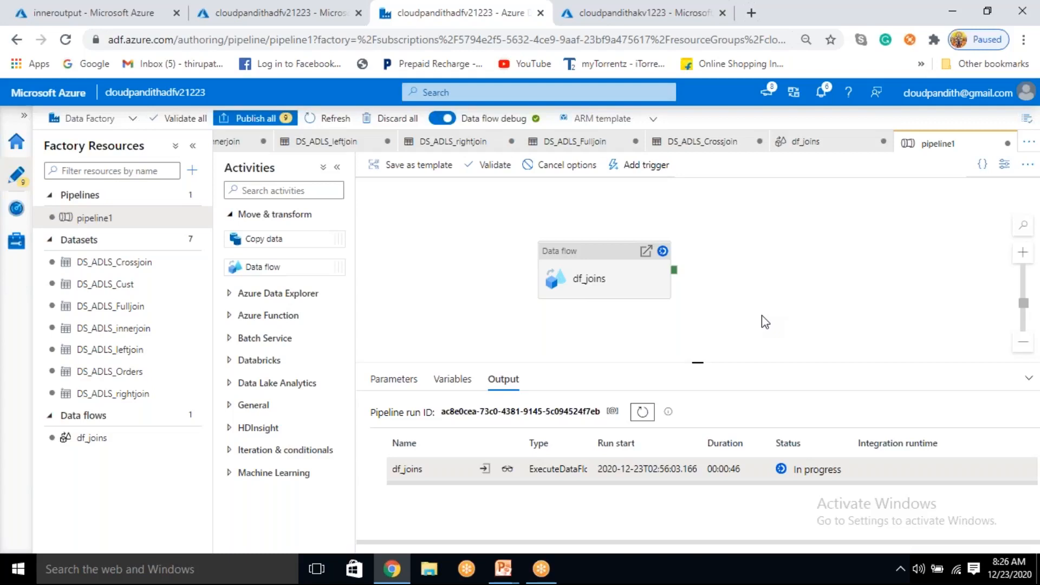
{"action": "left_click", "coordinate": [644, 412]}
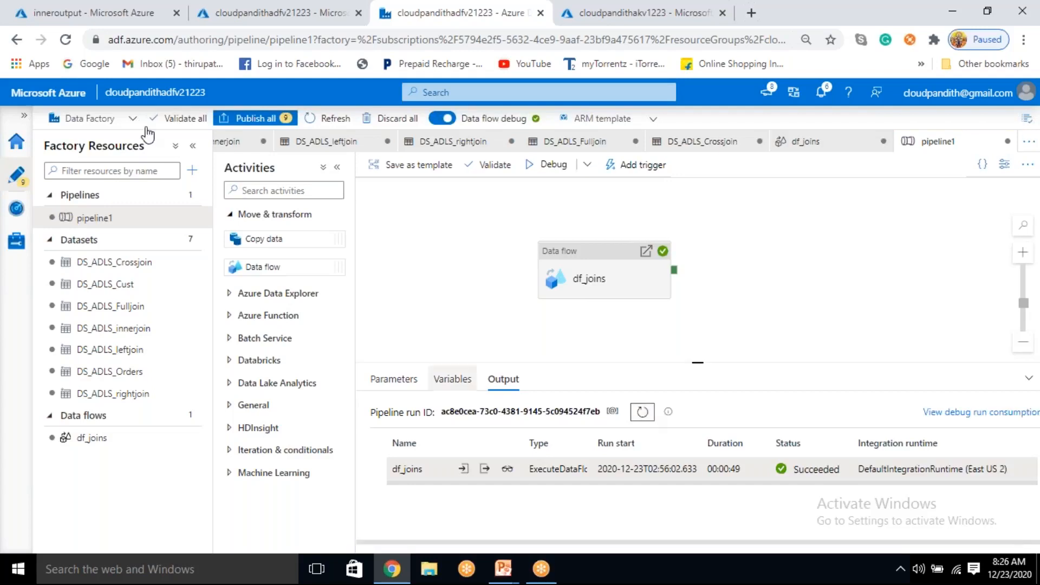
Step: Switch to the Azure portal, refresh the inneroutput container, preview the rows of data.csv as a table and close the file
{"action": "left_click", "coordinate": [59, 14]}
{"action": "left_click", "coordinate": [416, 200]}
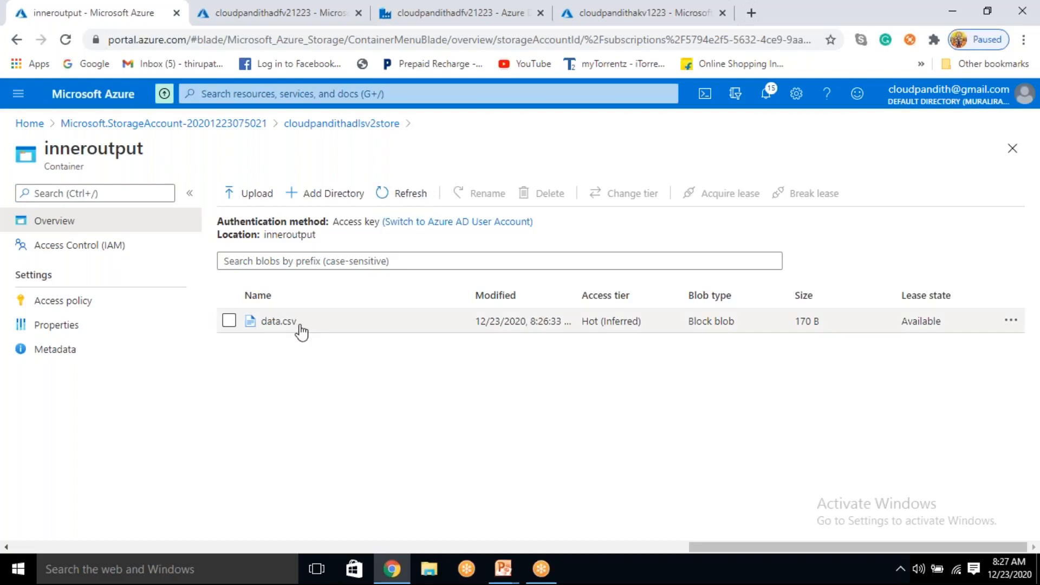
{"action": "left_click", "coordinate": [299, 325]}
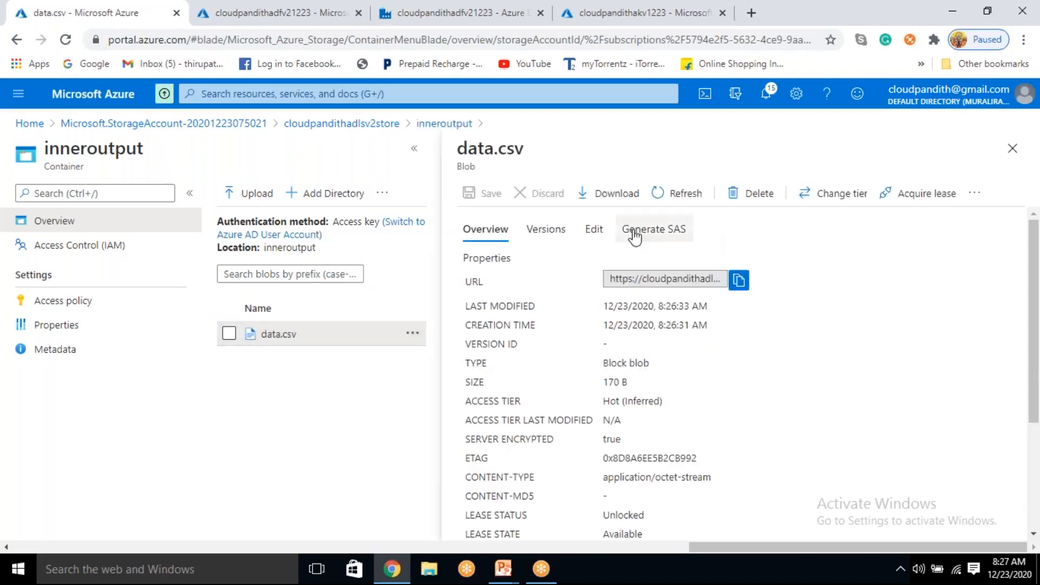
{"action": "left_click", "coordinate": [594, 229]}
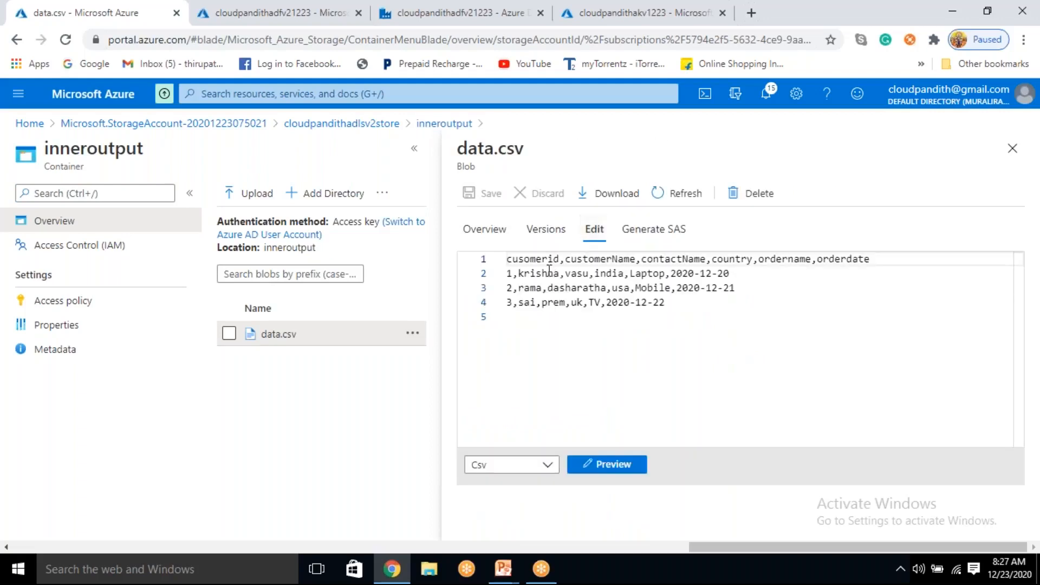
{"action": "left_click", "coordinate": [609, 464]}
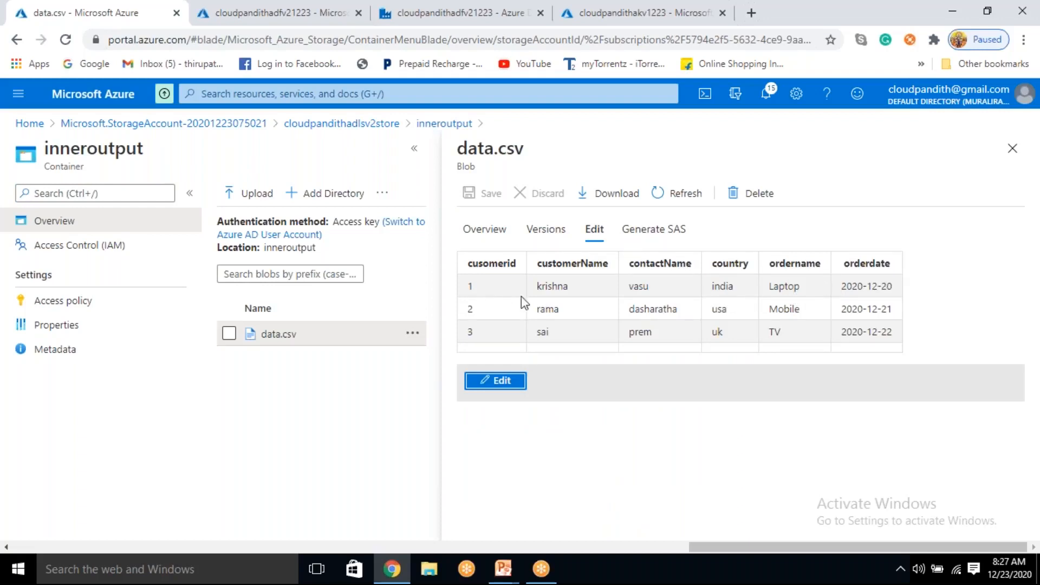
{"action": "left_click_drag", "start_coordinate": [472, 285], "coordinate": [898, 341]}
{"action": "left_click", "coordinate": [553, 335]}
{"action": "left_click_drag", "start_coordinate": [471, 287], "coordinate": [777, 336]}
{"action": "left_click_drag", "start_coordinate": [680, 331], "coordinate": [457, 286]}
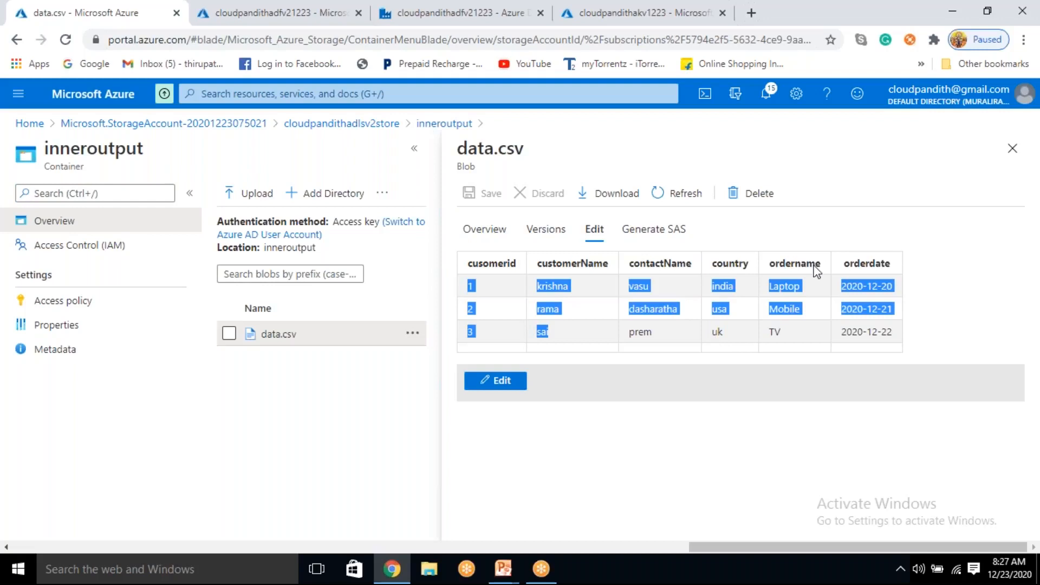
{"action": "left_click", "coordinate": [1011, 148]}
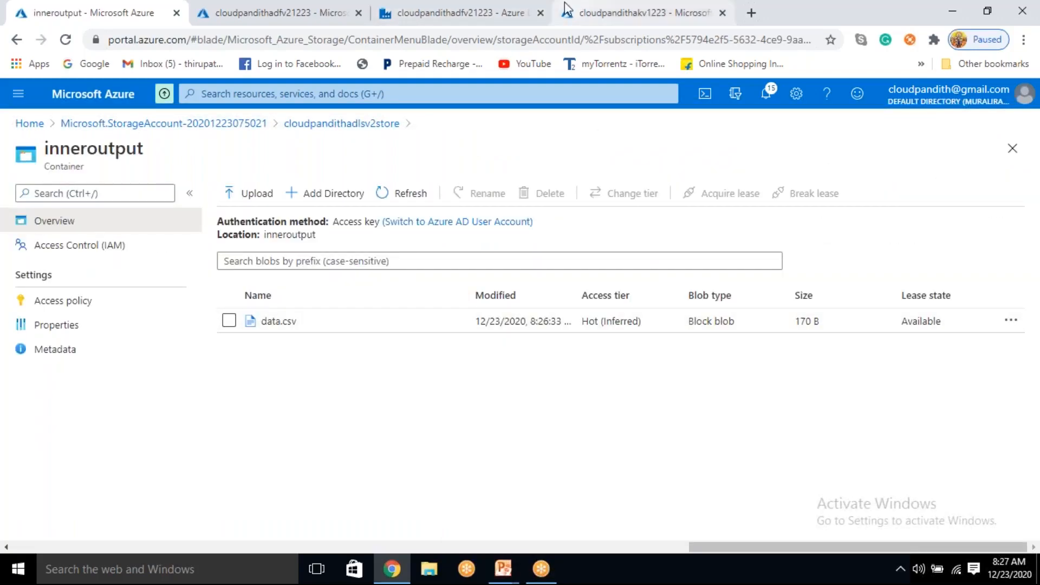
Step: Return to Azure Data Factory and change the custorderjoin join type in the df_joins data flow to Left outer
{"action": "left_click", "coordinate": [517, 12]}
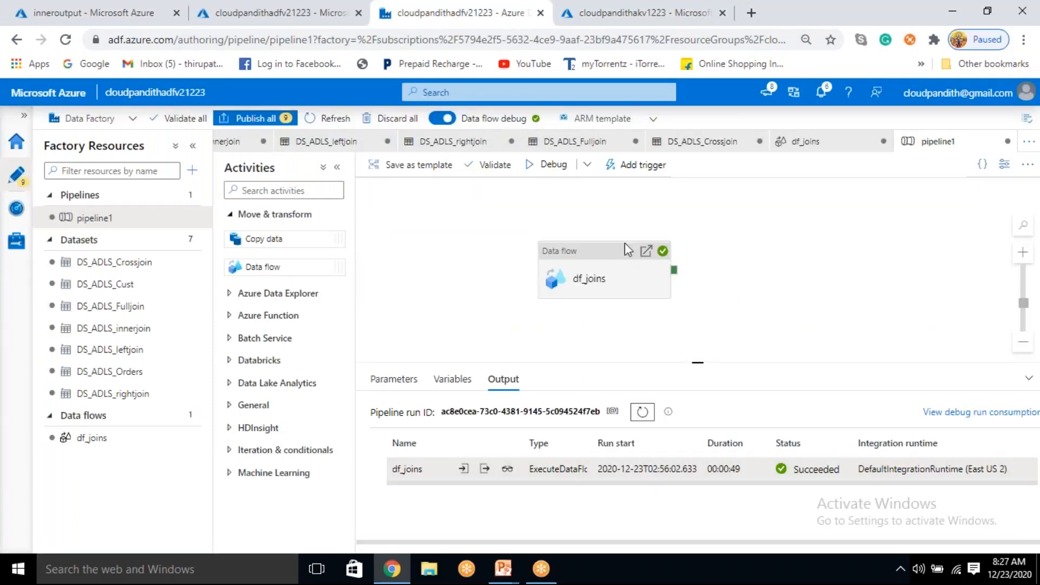
{"action": "left_click", "coordinate": [82, 443]}
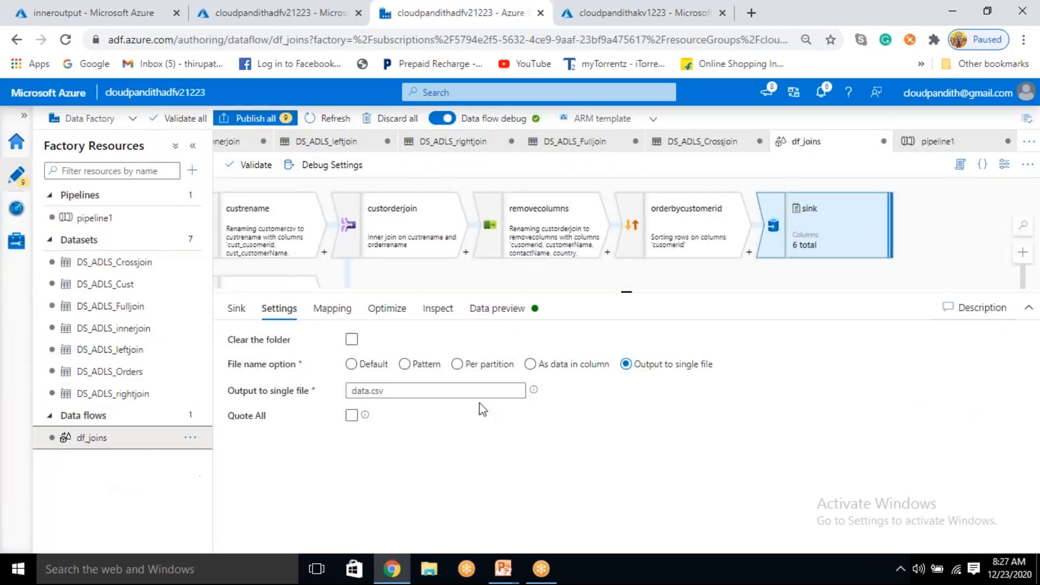
{"action": "left_click_drag", "start_coordinate": [621, 292], "coordinate": [637, 347]}
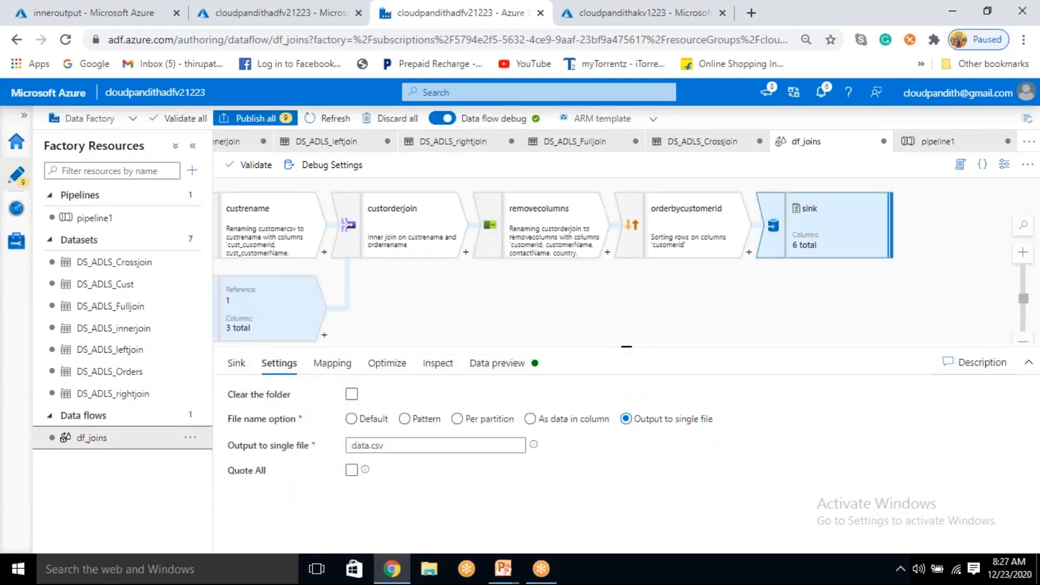
{"action": "left_click", "coordinate": [416, 231]}
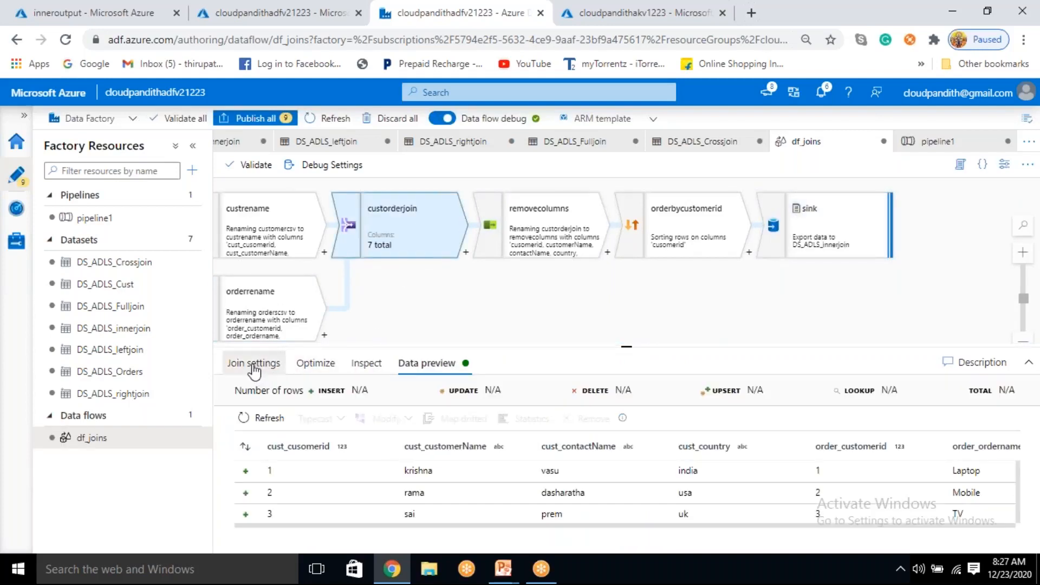
{"action": "left_click", "coordinate": [255, 364]}
{"action": "scroll", "coordinate": [360, 509], "scroll_direction": "down", "scroll_amount": 1}
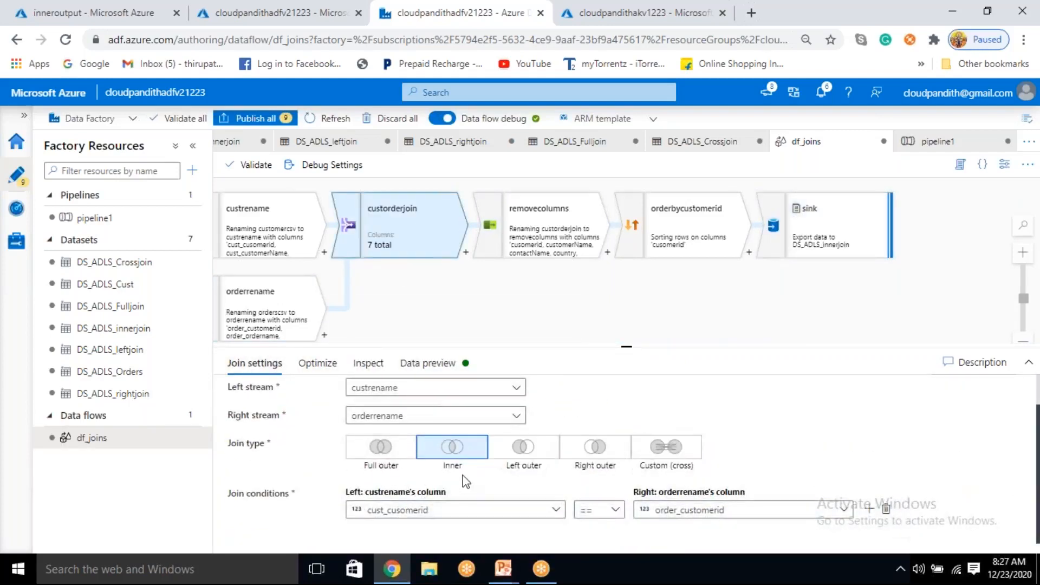
{"action": "left_click", "coordinate": [523, 451]}
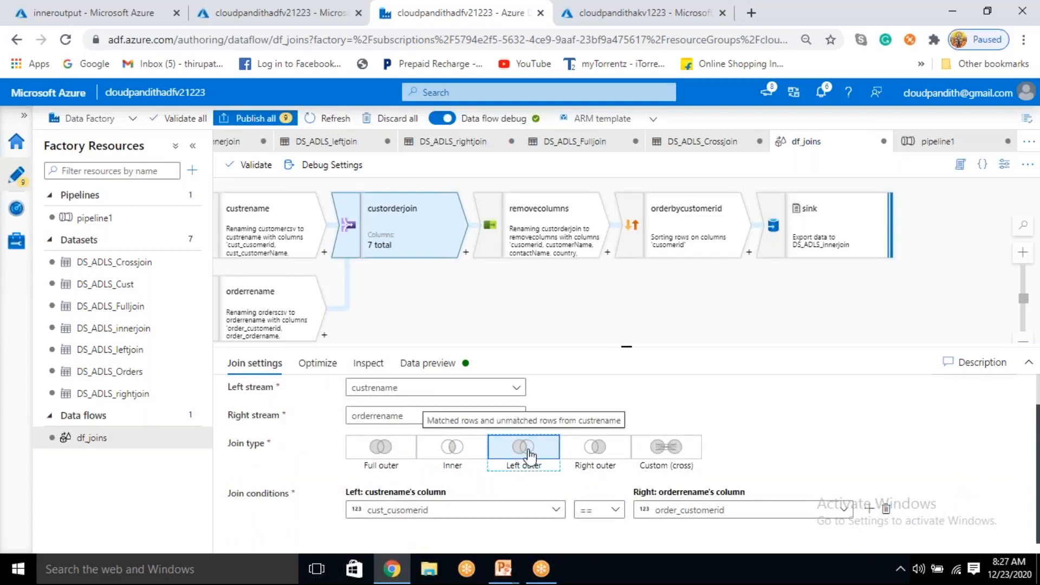
Step: Set the sink's dataset to DS_ADLS_leftjoin and check its single-file output settings
{"action": "left_click", "coordinate": [826, 217]}
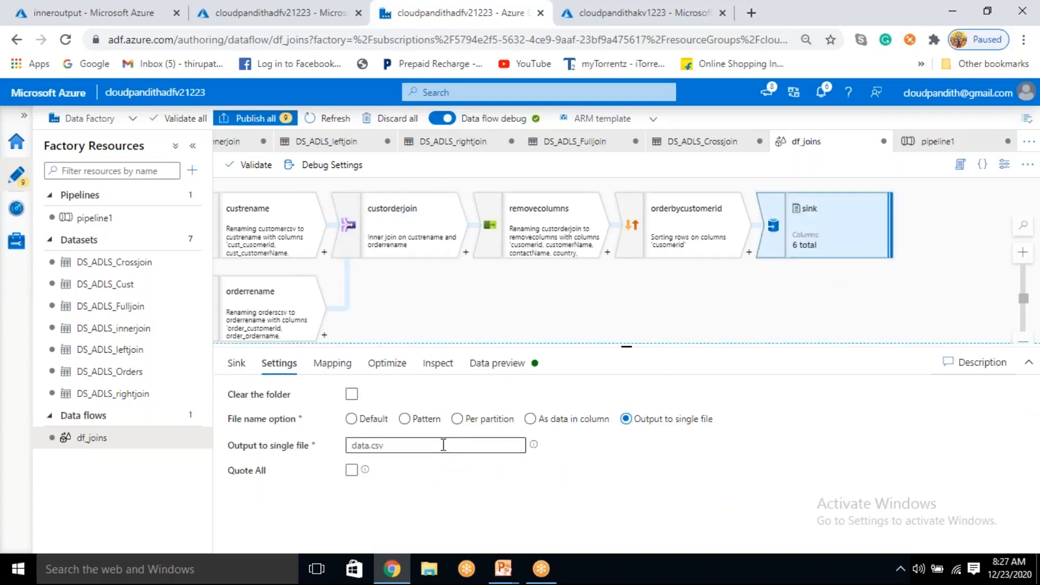
{"action": "left_click", "coordinate": [238, 363]}
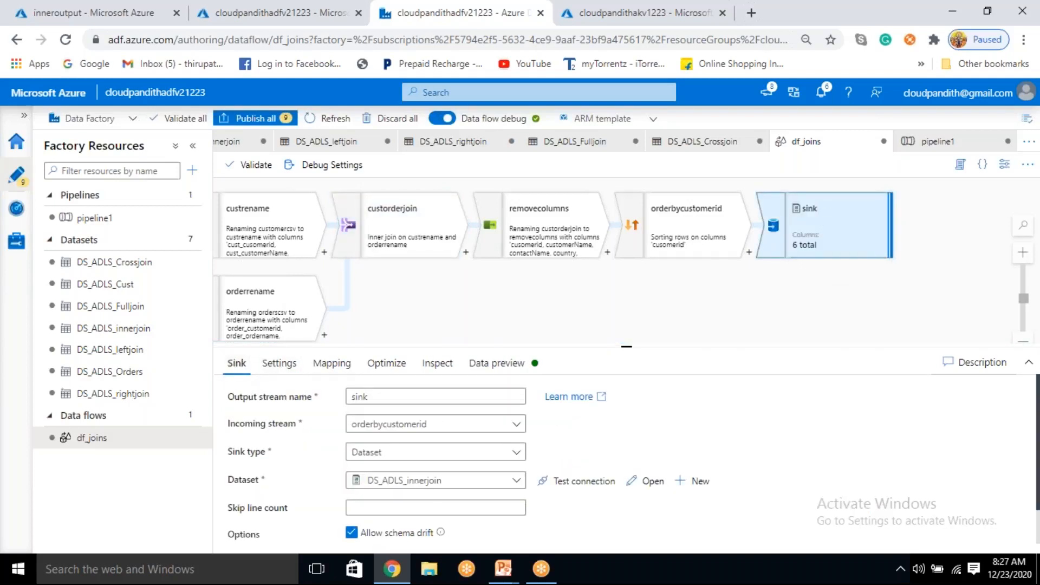
{"action": "left_click", "coordinate": [469, 484]}
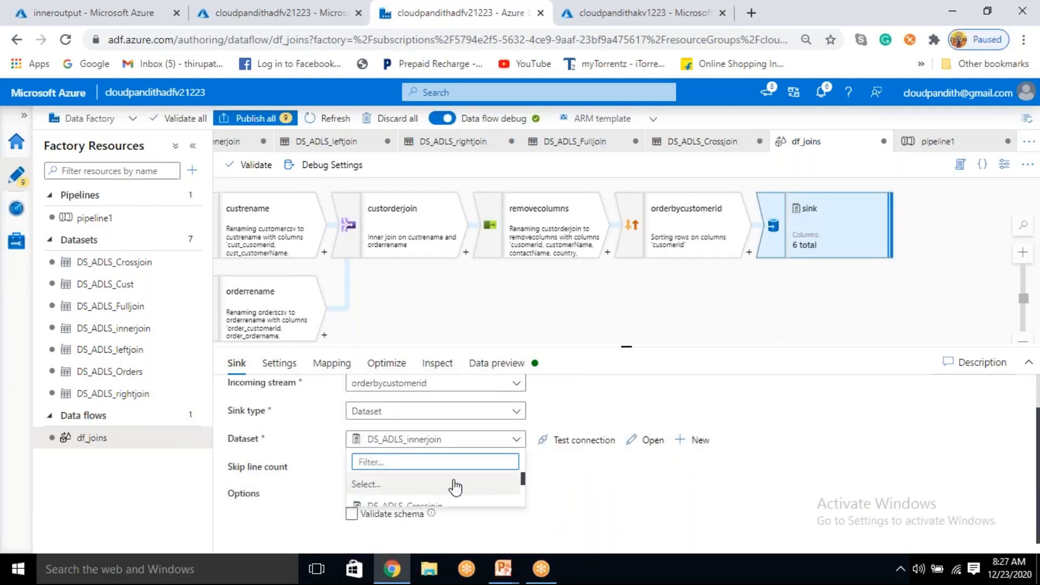
{"action": "type", "text": "left"}
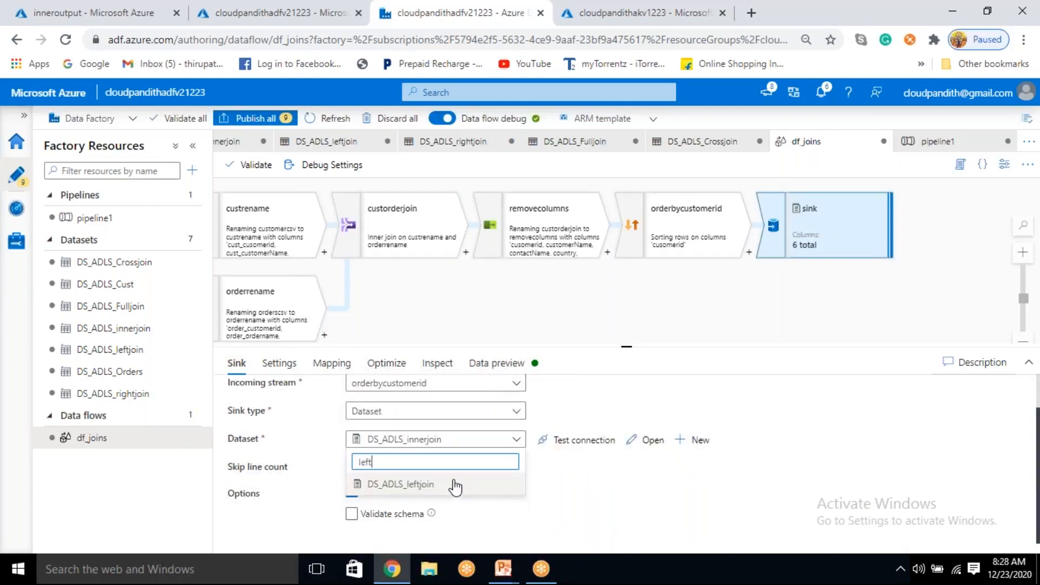
{"action": "left_click", "coordinate": [440, 486]}
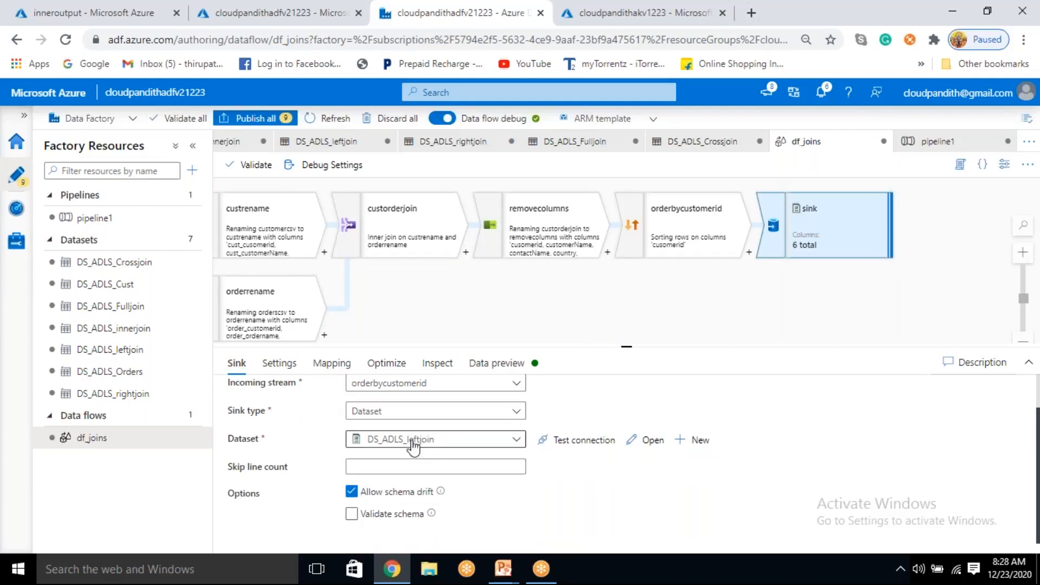
{"action": "left_click", "coordinate": [290, 366]}
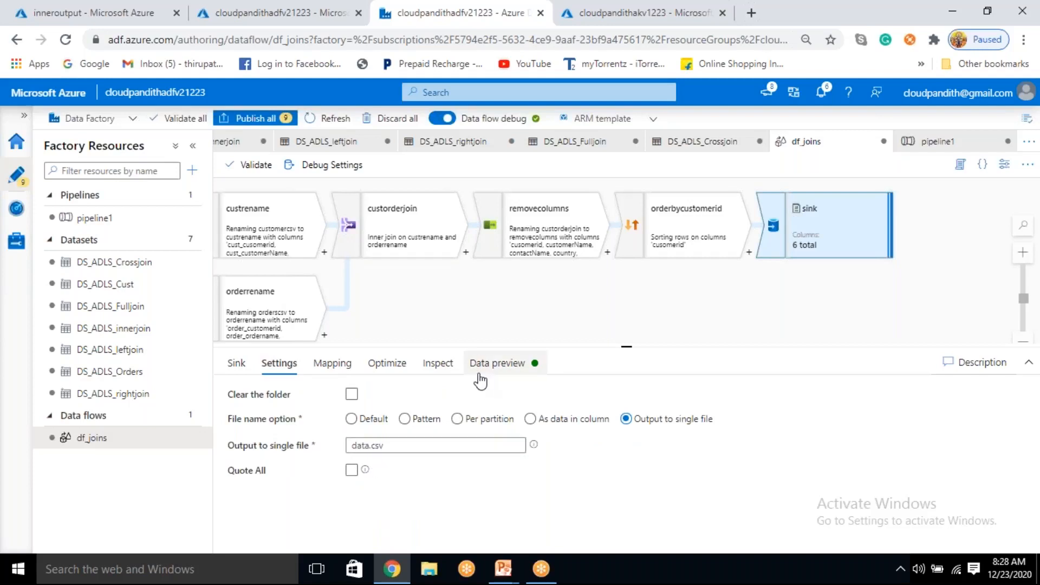
Step: Start a debug run of pipeline1, and open and refresh the leftoutput container in the Azure portal
{"action": "left_click", "coordinate": [90, 221]}
{"action": "left_click", "coordinate": [556, 166]}
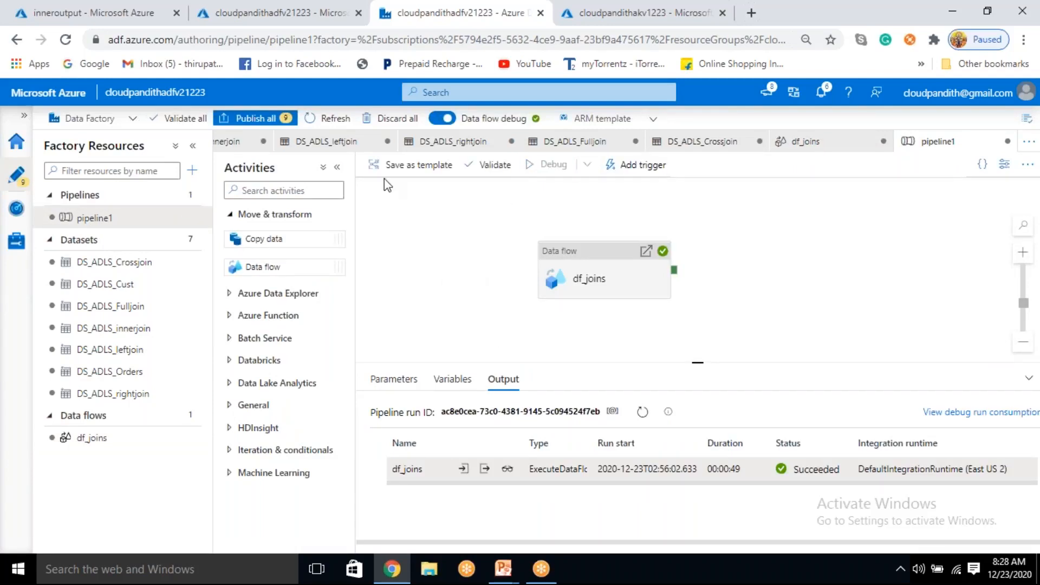
{"action": "left_click", "coordinate": [89, 11]}
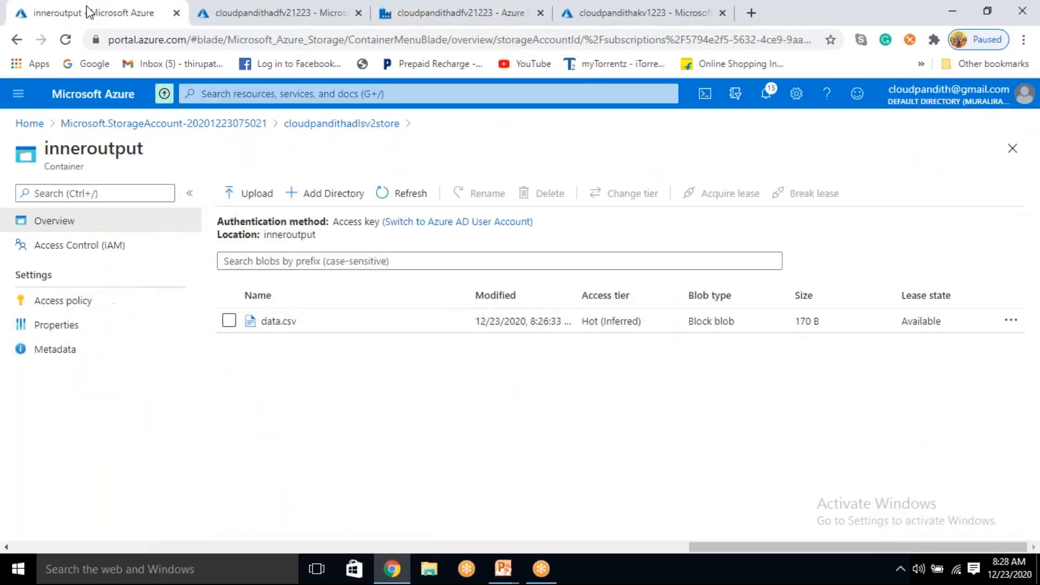
{"action": "left_click", "coordinate": [309, 124]}
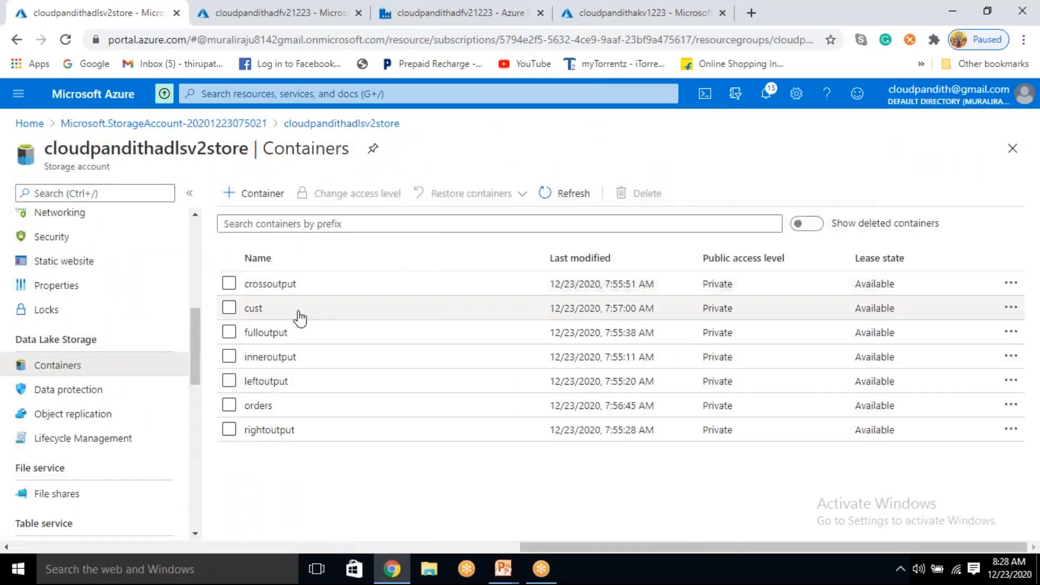
{"action": "left_click", "coordinate": [274, 381]}
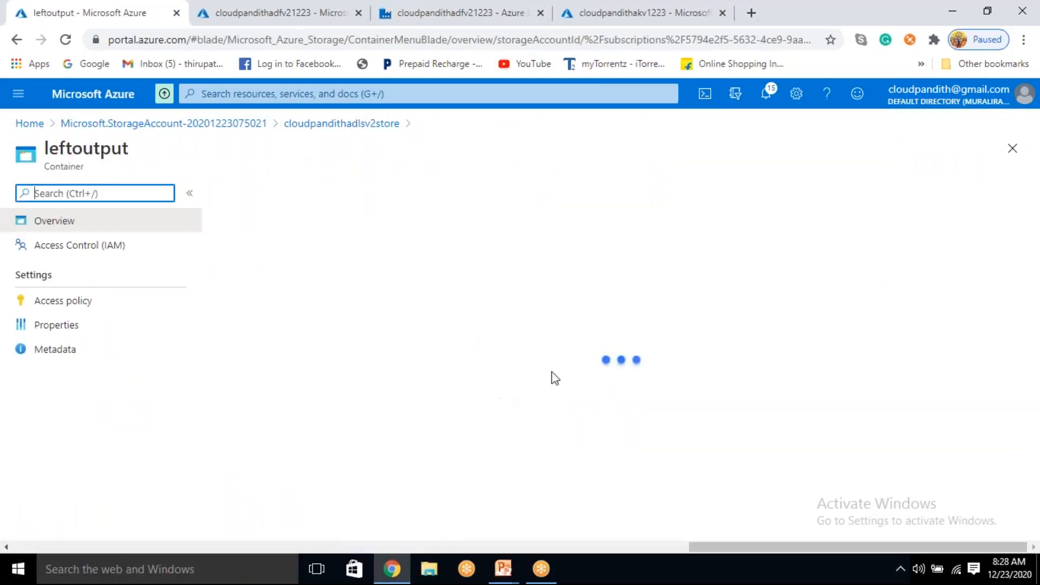
{"action": "left_click", "coordinate": [411, 196]}
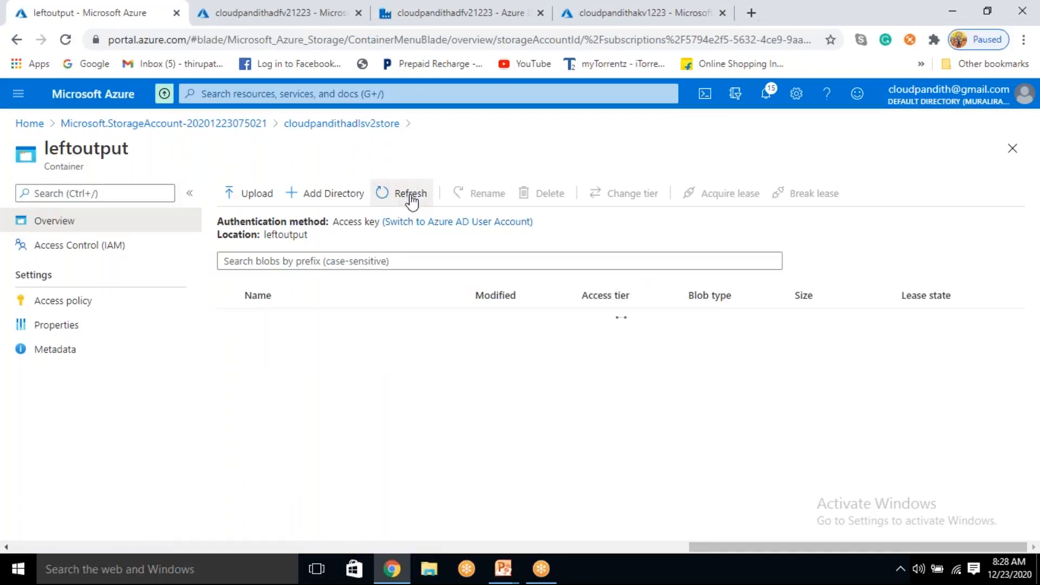
Step: Return to Azure Data Factory and refresh pipeline1's output to check the status of the left outer join run
{"action": "left_click", "coordinate": [475, 11]}
{"action": "left_click", "coordinate": [643, 412]}
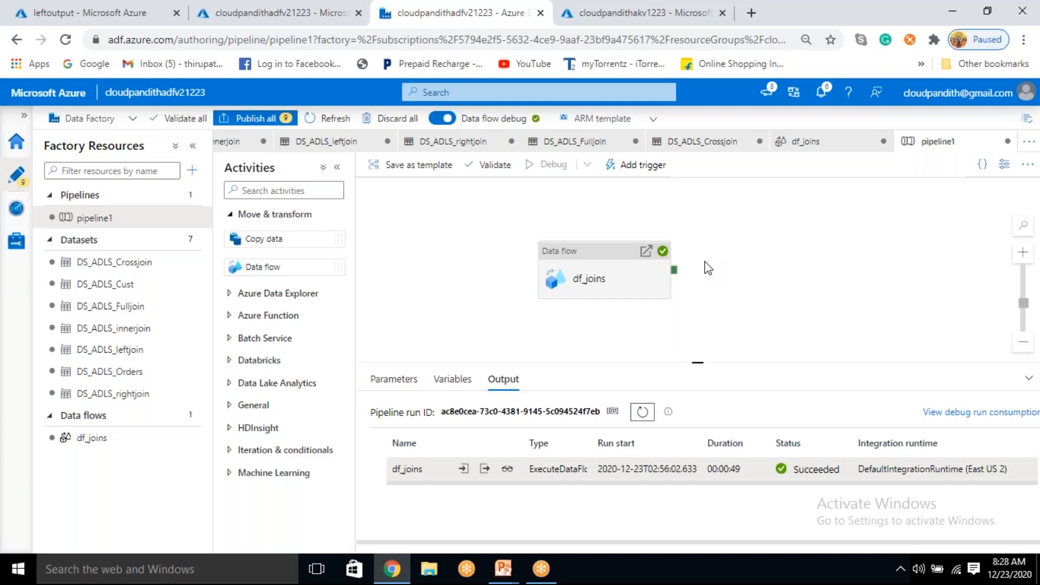
{"action": "left_click", "coordinate": [644, 416]}
{"action": "left_click", "coordinate": [642, 413]}
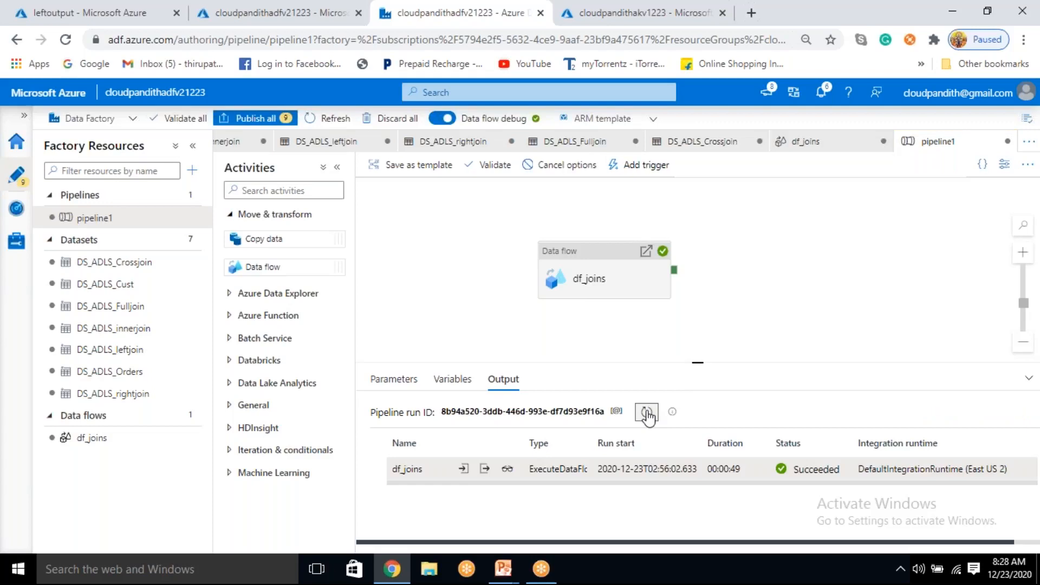
{"action": "left_click", "coordinate": [647, 413]}
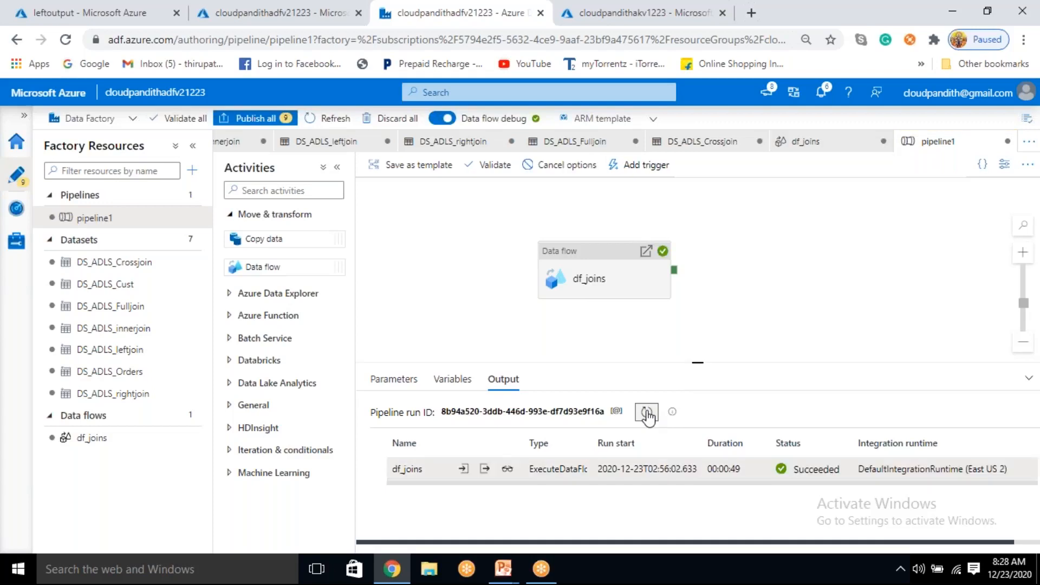
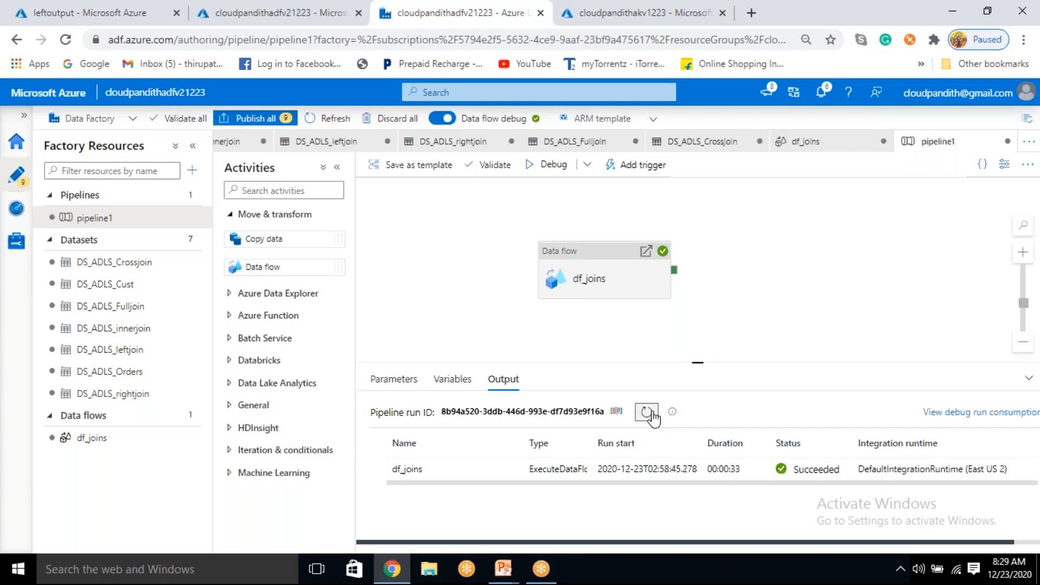
Step: Refresh the leftoutput container in the Azure portal and preview its data.csv as a table
{"action": "left_click", "coordinate": [61, 15]}
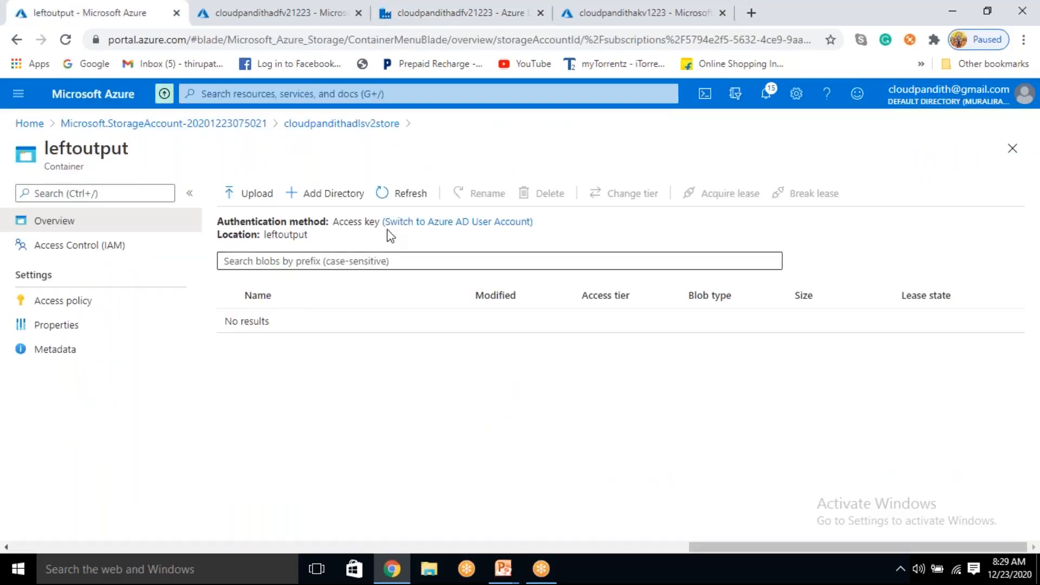
{"action": "left_click", "coordinate": [395, 194]}
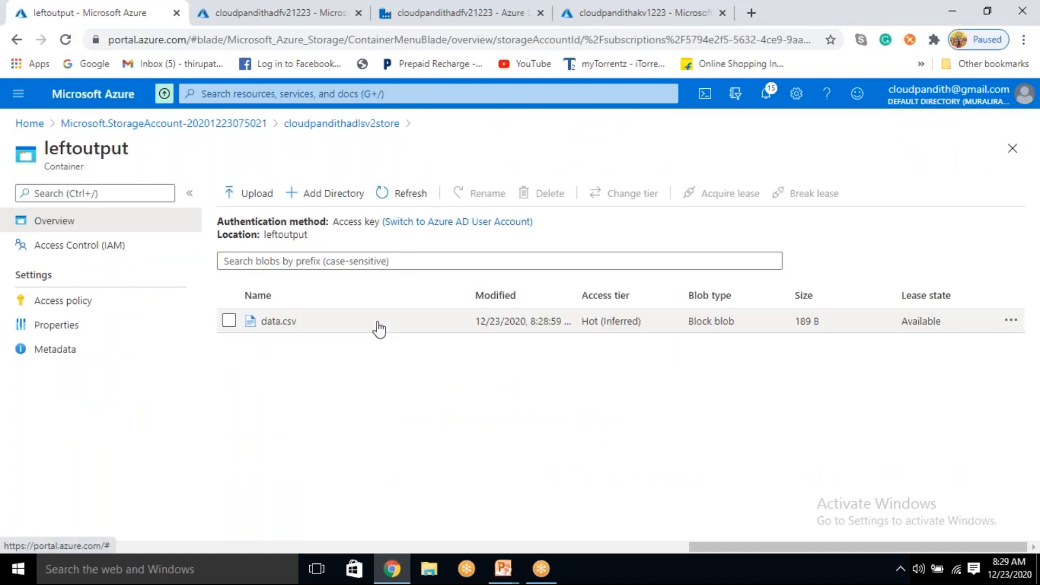
{"action": "left_click", "coordinate": [355, 329]}
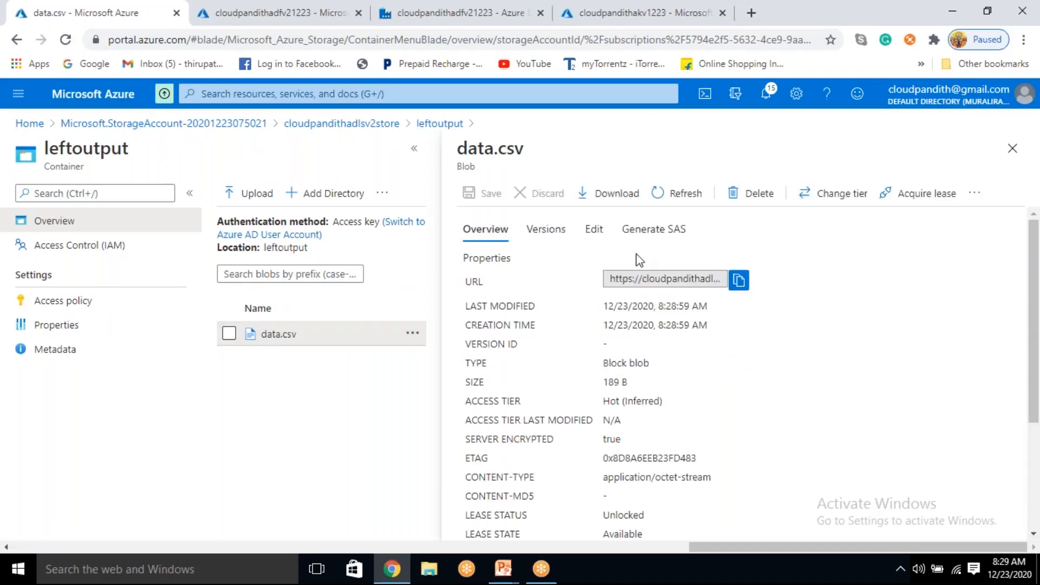
{"action": "left_click", "coordinate": [597, 231]}
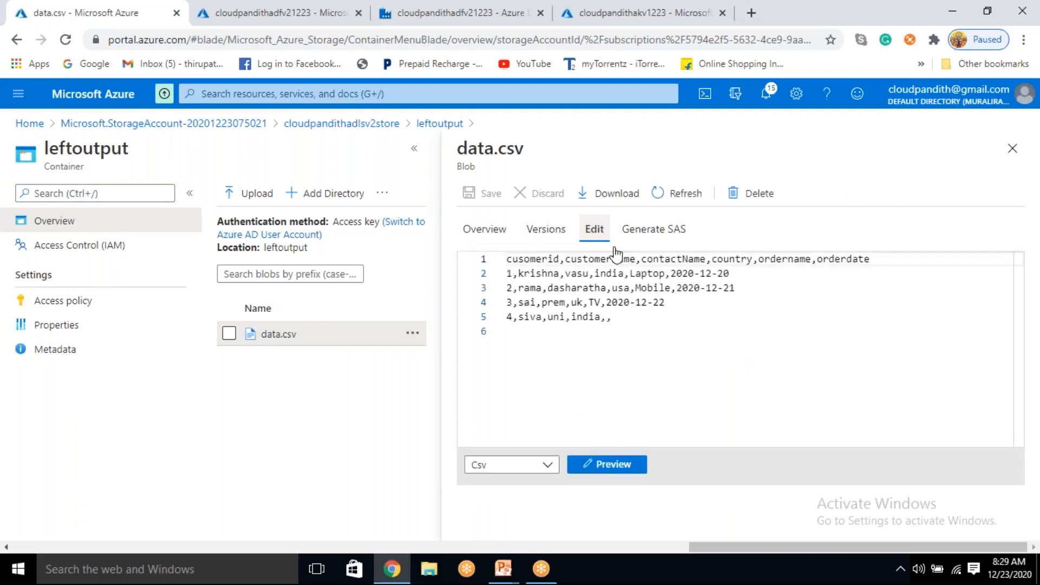
{"action": "left_click", "coordinate": [609, 463]}
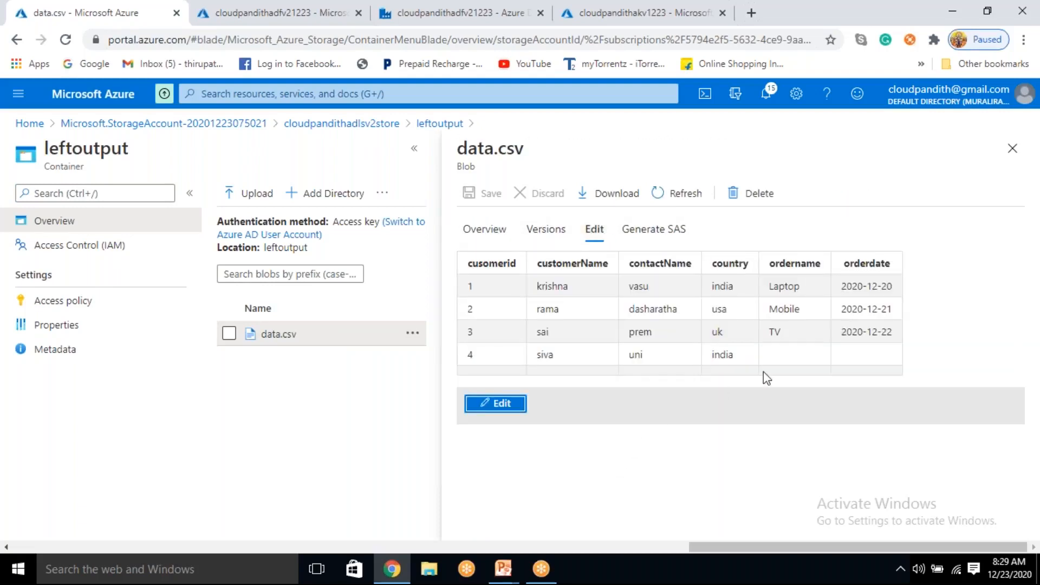
Step: Examine the customer 4 row of the left outer join result, comparing its customer columns with its ordername and orderdate columns
{"action": "left_click", "coordinate": [472, 357]}
{"action": "left_click_drag", "start_coordinate": [622, 353], "coordinate": [721, 355]}
{"action": "left_click", "coordinate": [739, 357]}
{"action": "left_click", "coordinate": [808, 356]}
{"action": "left_click_drag", "start_coordinate": [868, 348], "coordinate": [861, 332]}
{"action": "left_click", "coordinate": [810, 356]}
{"action": "left_click_drag", "start_coordinate": [640, 263], "coordinate": [701, 350]}
{"action": "left_click", "coordinate": [701, 352]}
{"action": "left_click_drag", "start_coordinate": [553, 265], "coordinate": [796, 309]}
{"action": "left_click", "coordinate": [743, 358]}
{"action": "left_click_drag", "start_coordinate": [740, 360], "coordinate": [859, 356]}
{"action": "left_click", "coordinate": [471, 356]}
{"action": "left_click", "coordinate": [743, 362]}
{"action": "left_click", "coordinate": [470, 355]}
{"action": "left_click", "coordinate": [775, 361]}
{"action": "left_click_drag", "start_coordinate": [787, 355], "coordinate": [833, 355]}
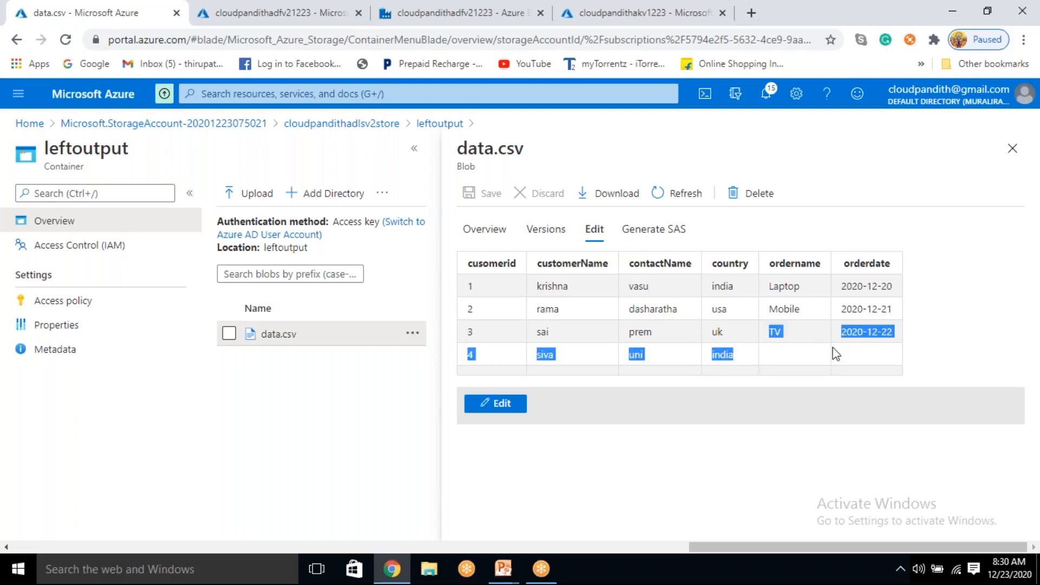
{"action": "left_click", "coordinate": [844, 367]}
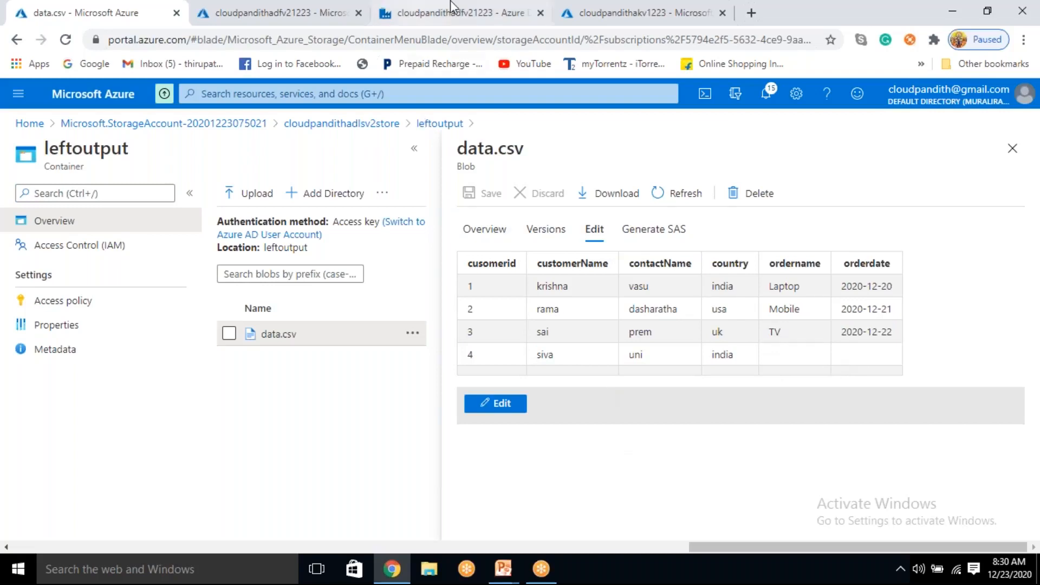
Step: Return to Azure Data Factory and change the custorderjoin join type in the df_joins data flow to Right outer
{"action": "left_click", "coordinate": [414, 12]}
{"action": "left_click", "coordinate": [113, 440]}
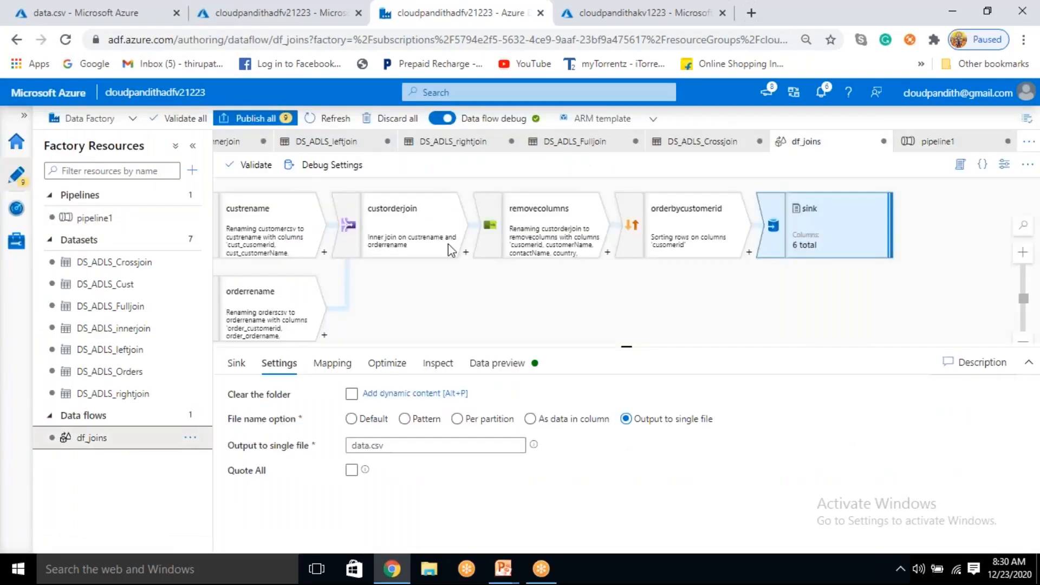
{"action": "left_click", "coordinate": [401, 234]}
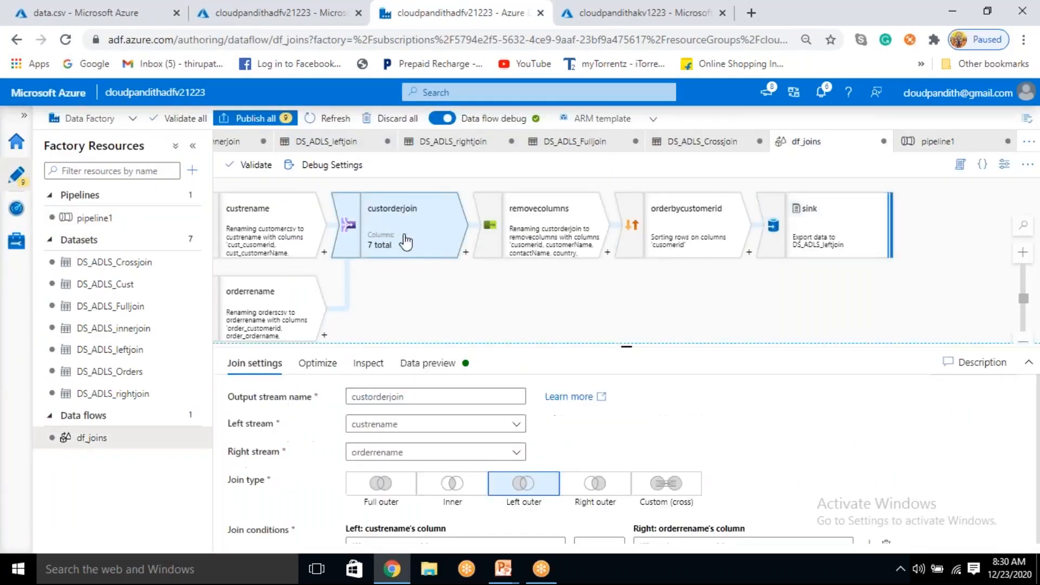
{"action": "left_click", "coordinate": [603, 494]}
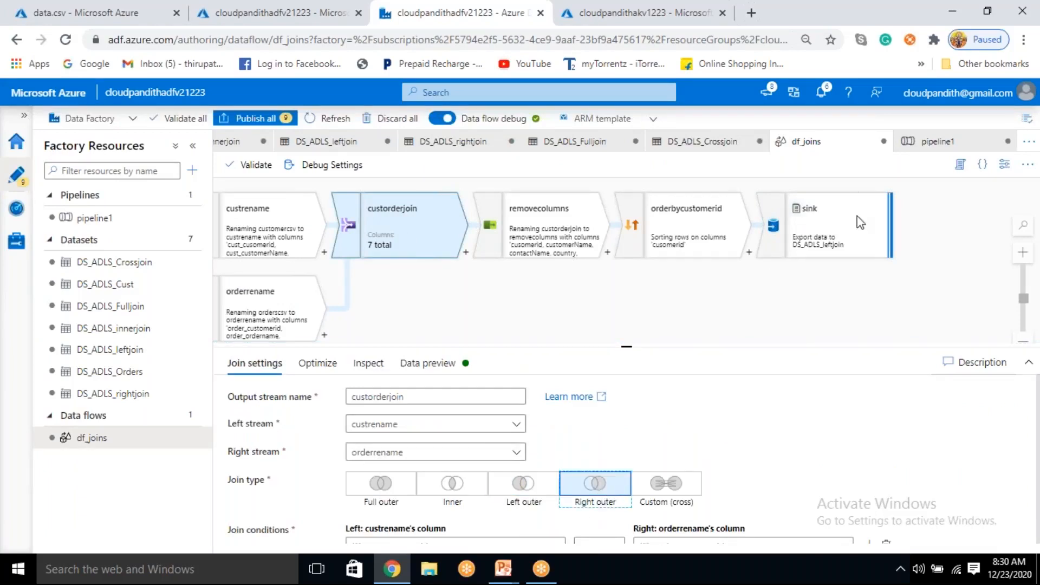
Step: Set the sink's dataset to DS_ADLS_rightjoin
{"action": "left_click", "coordinate": [839, 238]}
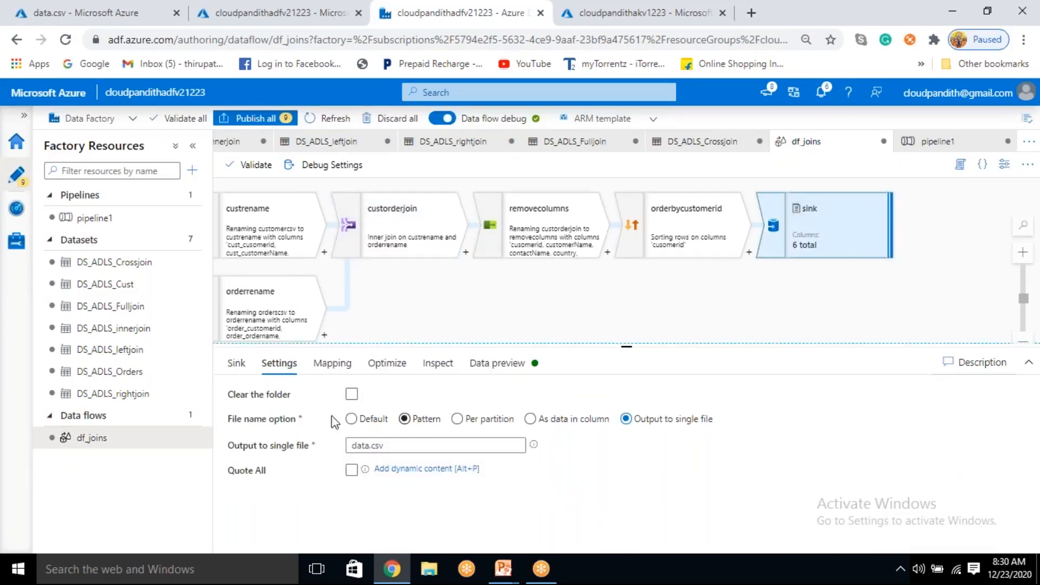
{"action": "left_click", "coordinate": [237, 363]}
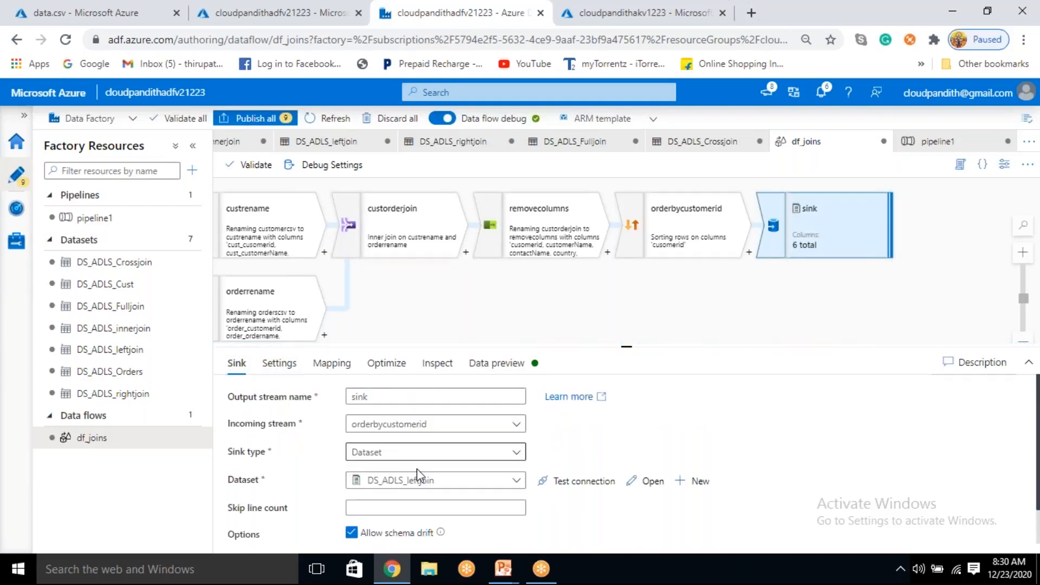
{"action": "left_click", "coordinate": [410, 487]}
{"action": "type", "text": "left"}
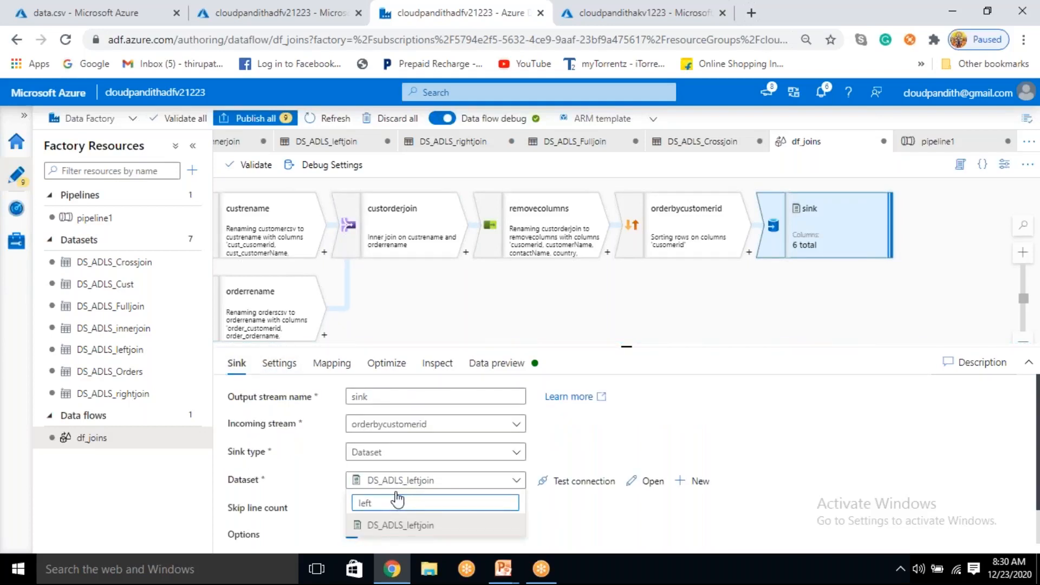
{"action": "key", "text": "BackSpace"}
{"action": "key", "text": "BackSpace"}
{"action": "type", "text": "right"}
{"action": "left_click", "coordinate": [398, 525]}
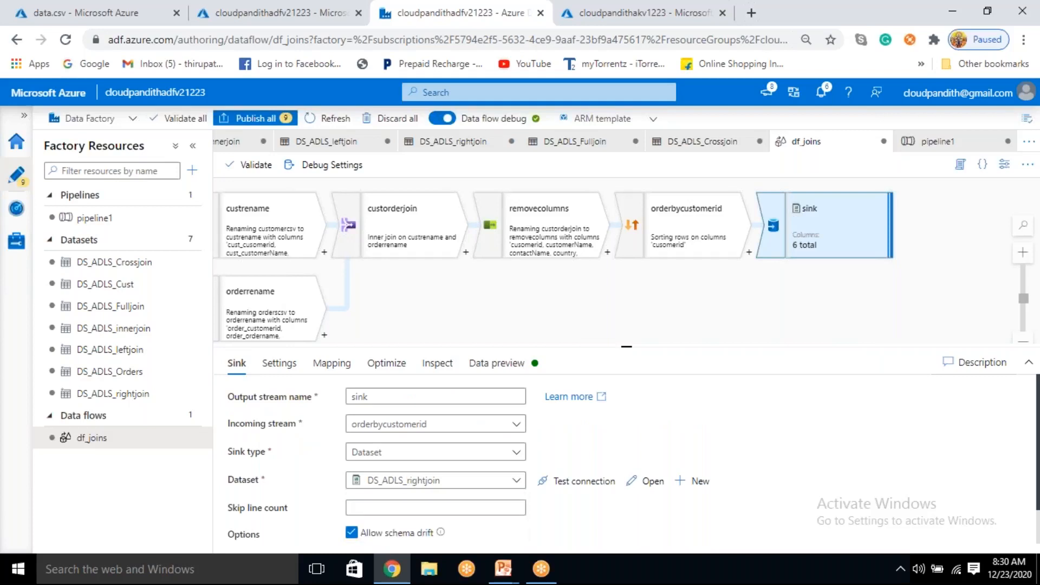
Step: Start a debug run of pipeline1, and open and refresh the rightoutput container in the Azure portal
{"action": "left_click", "coordinate": [86, 218]}
{"action": "left_click", "coordinate": [546, 169]}
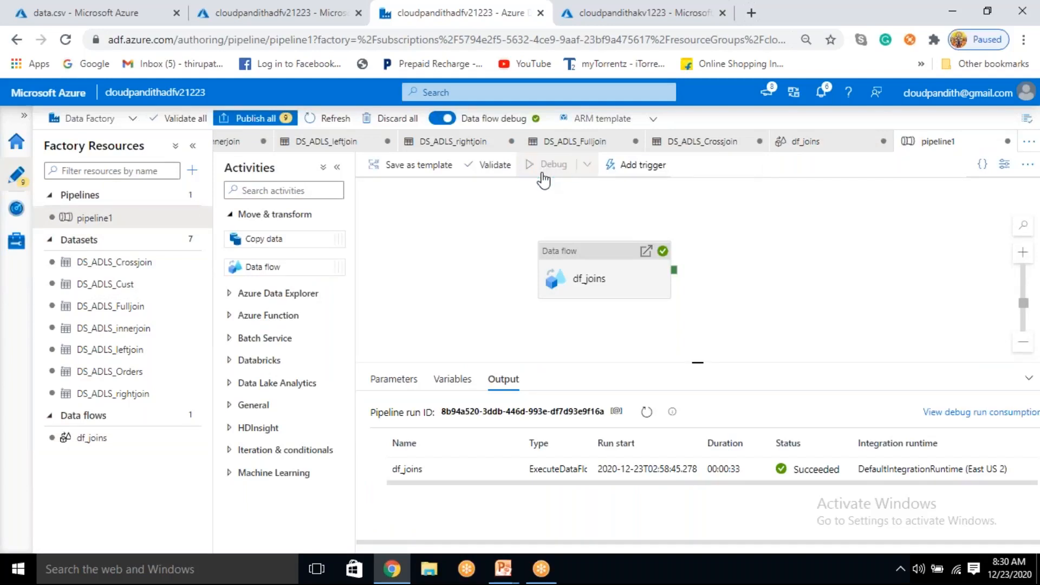
{"action": "left_click", "coordinate": [123, 13]}
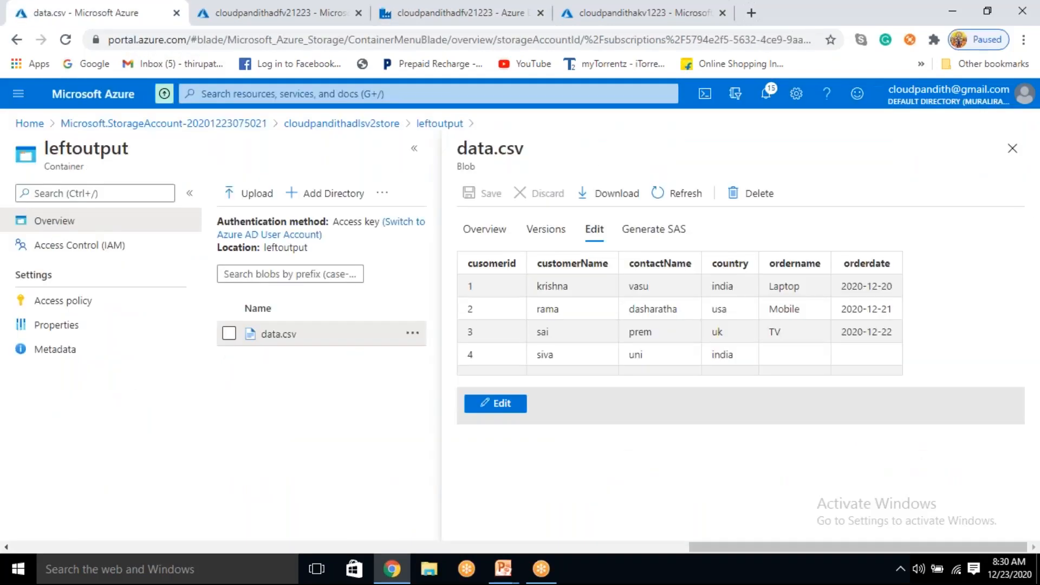
{"action": "left_click", "coordinate": [1011, 148]}
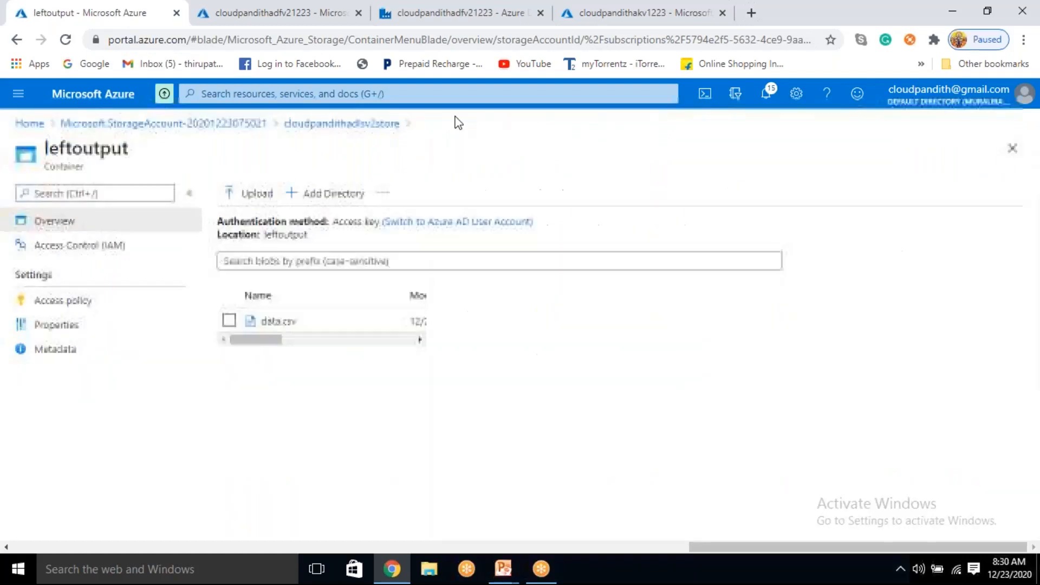
{"action": "left_click", "coordinate": [351, 124]}
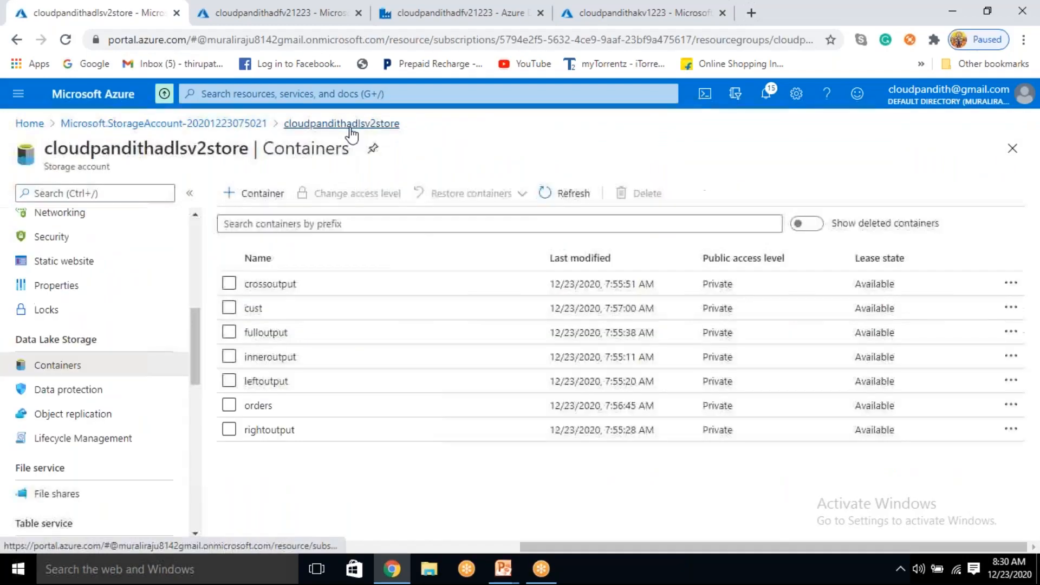
{"action": "left_click", "coordinate": [270, 430]}
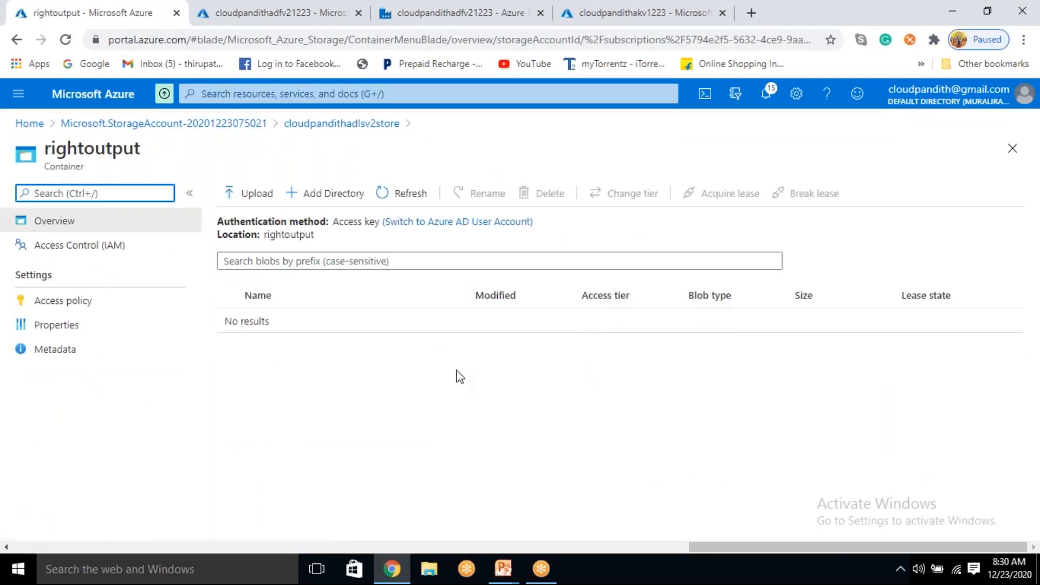
{"action": "left_click", "coordinate": [409, 222]}
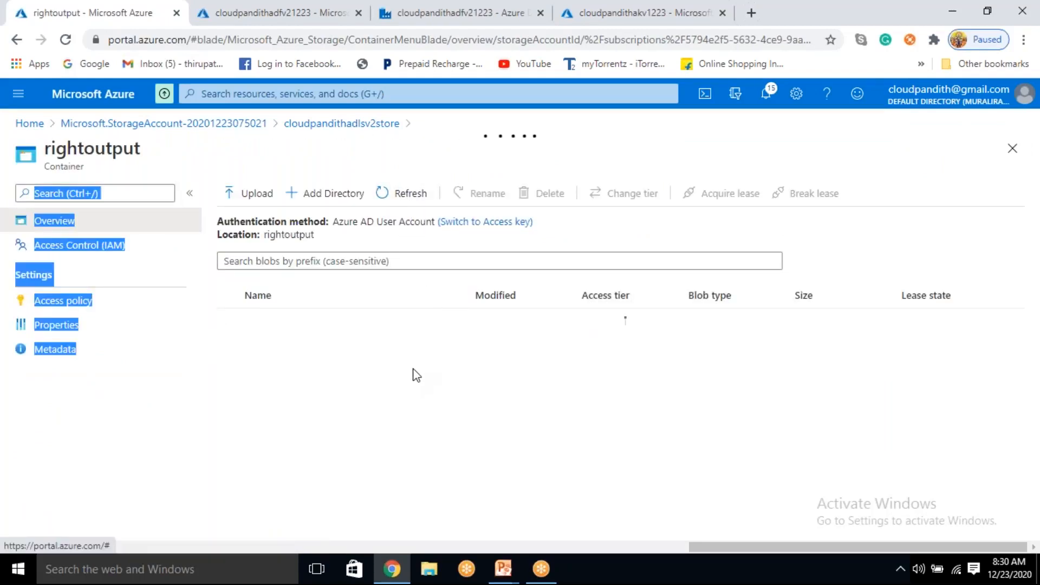
{"action": "left_click", "coordinate": [464, 269]}
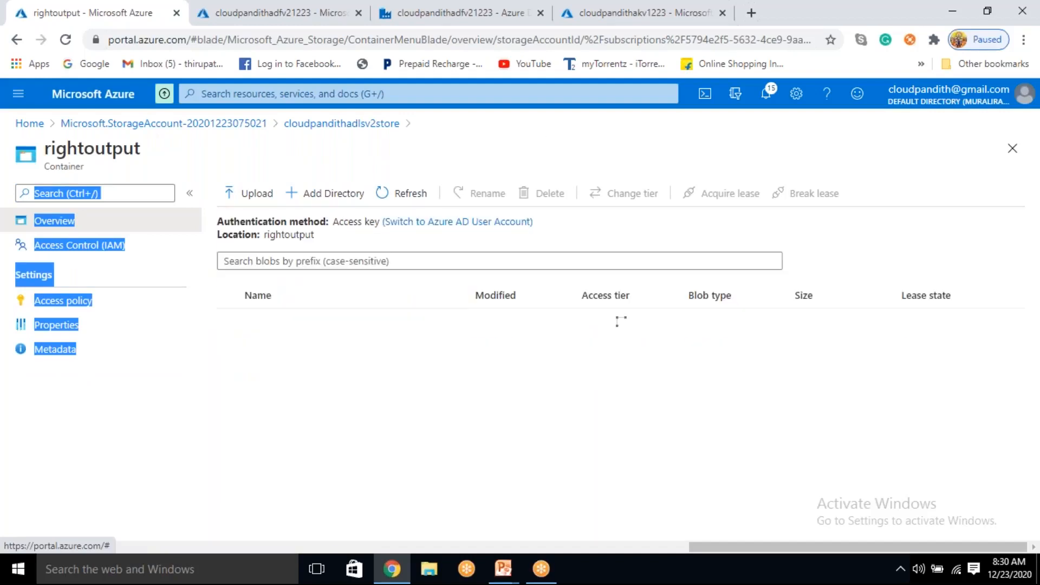
{"action": "left_click", "coordinate": [407, 193]}
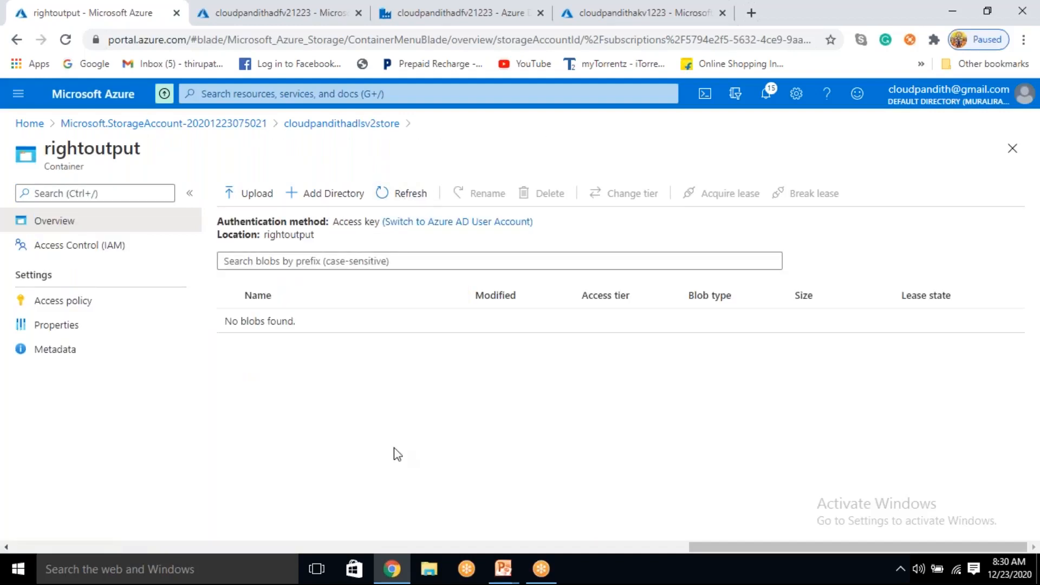
Step: Return to Azure Data Factory and refresh pipeline1's output to check the status of the right outer join run
{"action": "left_click", "coordinate": [441, 13]}
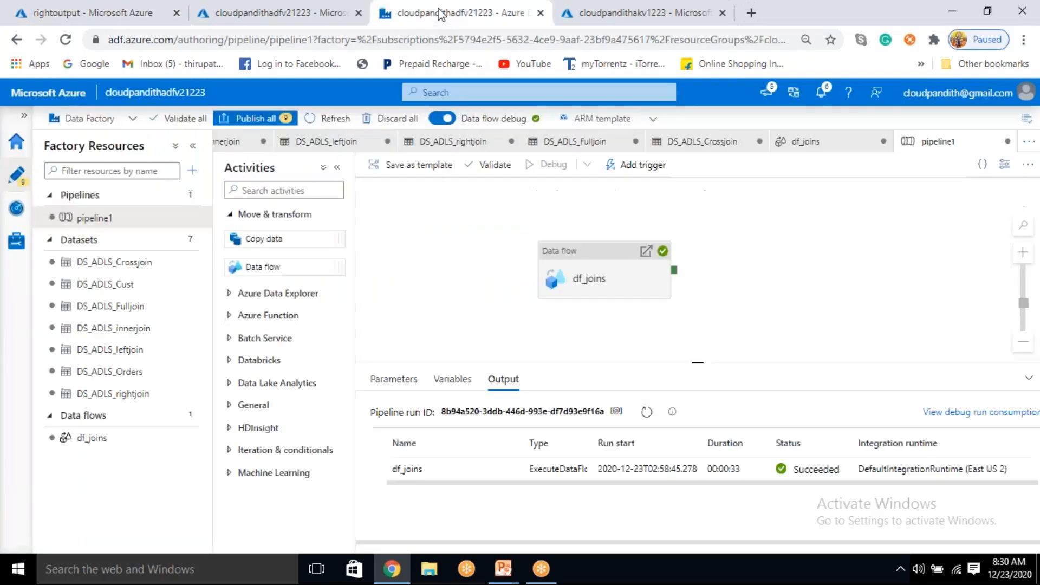
{"action": "left_click", "coordinate": [646, 413]}
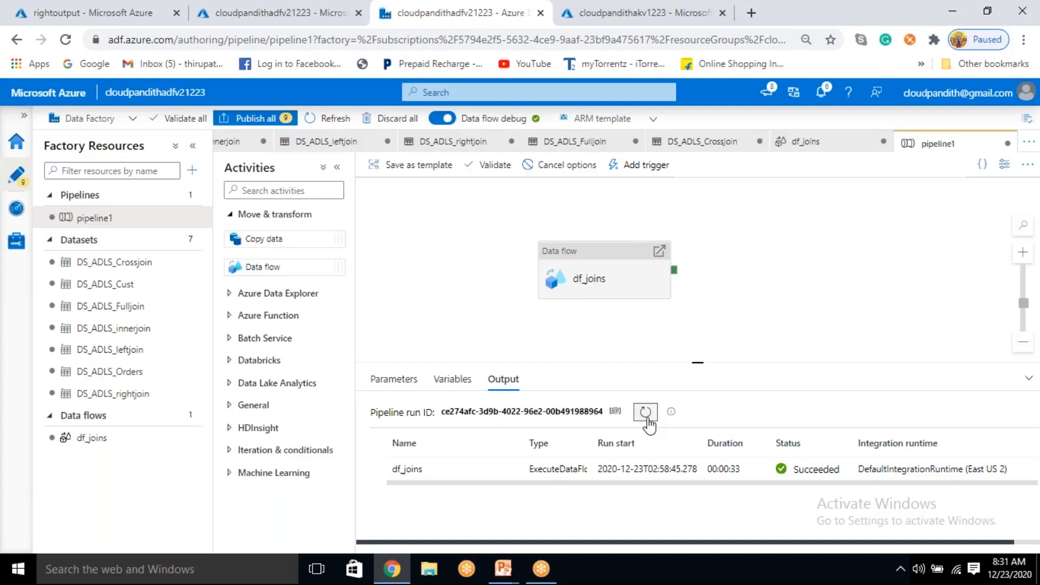
{"action": "left_click", "coordinate": [645, 412]}
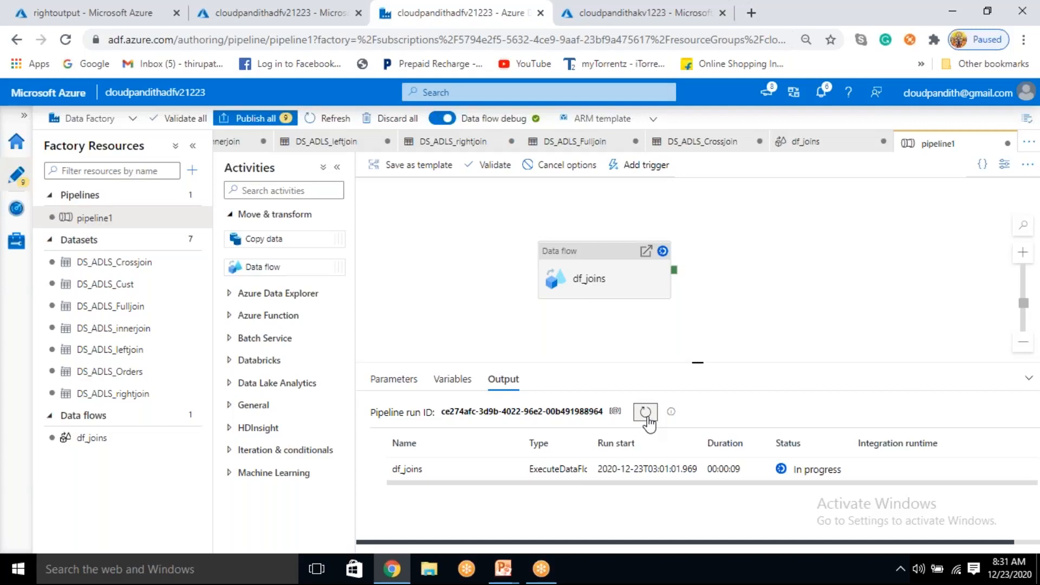
{"action": "left_click", "coordinate": [650, 419]}
{"action": "left_click", "coordinate": [650, 420]}
{"action": "left_click", "coordinate": [646, 413]}
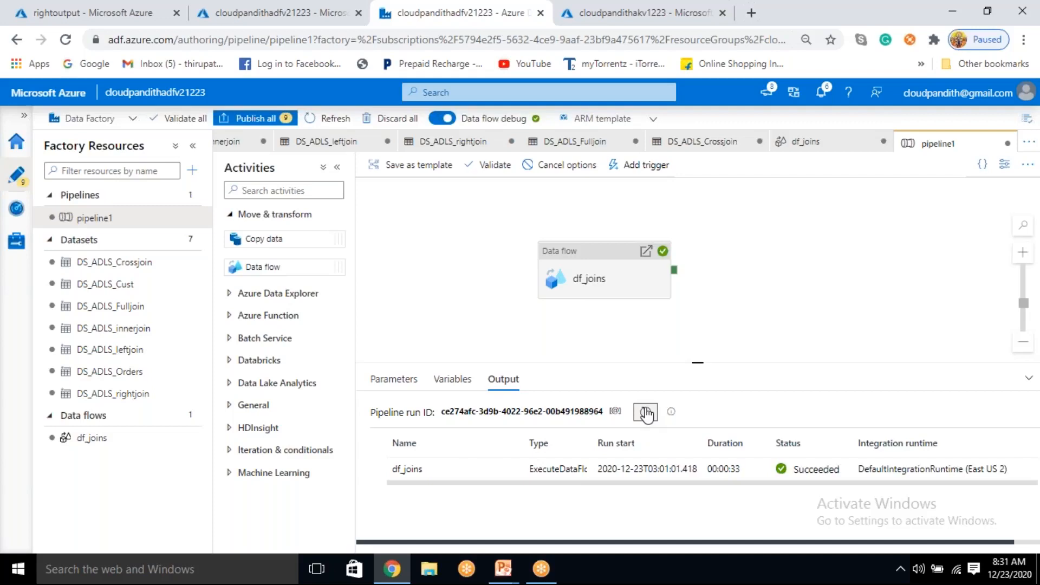
Step: Refresh the rightoutput container in the Azure portal, preview its data.csv as a table and examine the right outer join rows
{"action": "left_click", "coordinate": [106, 12]}
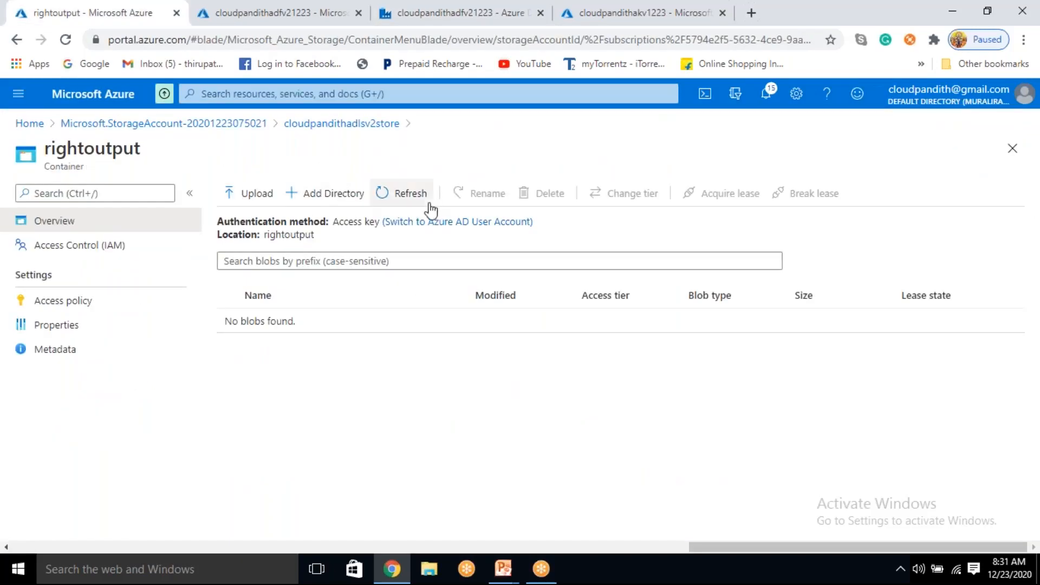
{"action": "left_click", "coordinate": [407, 193]}
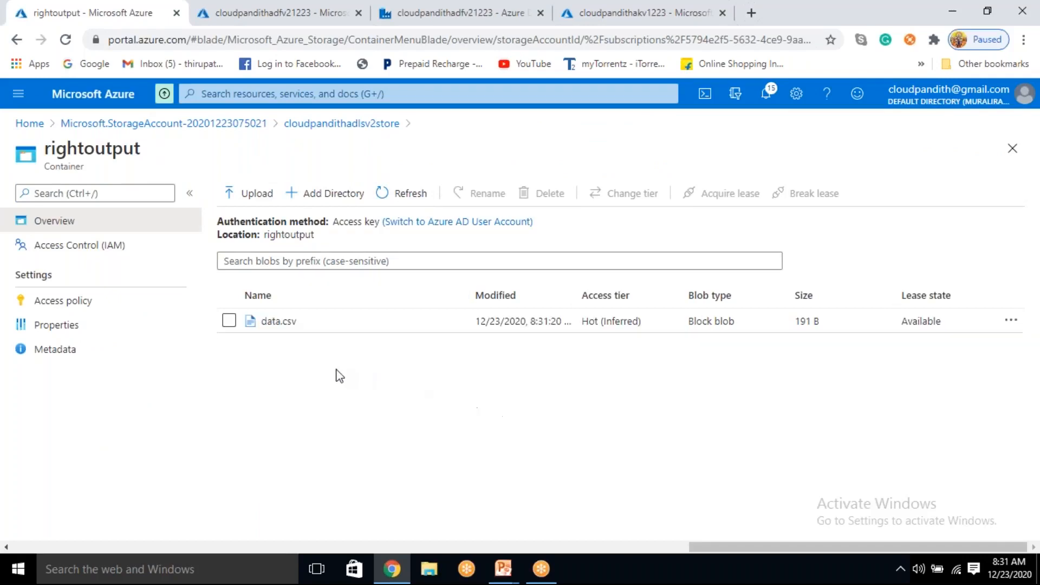
{"action": "left_click", "coordinate": [288, 325]}
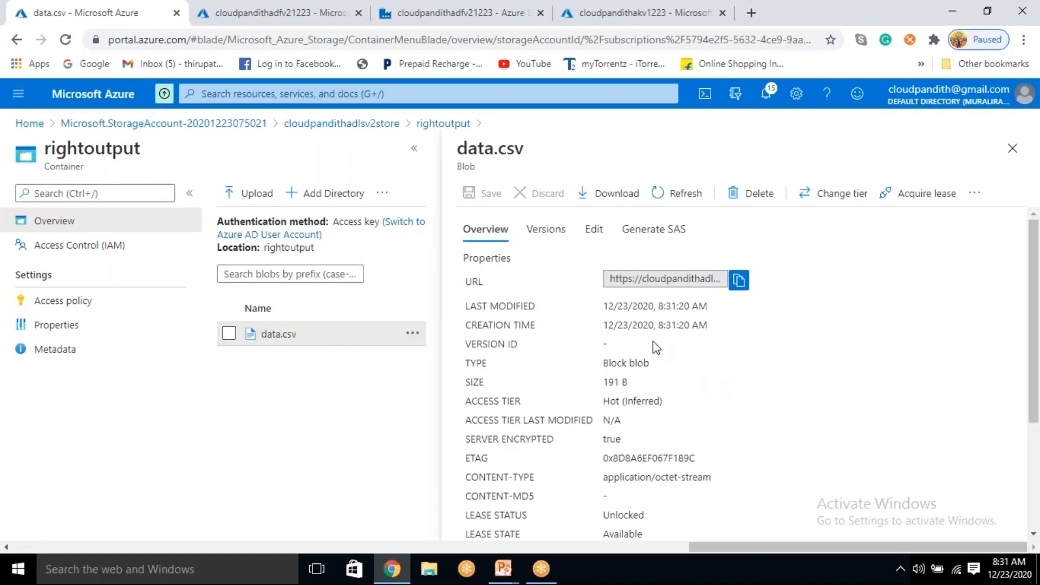
{"action": "left_click", "coordinate": [593, 230]}
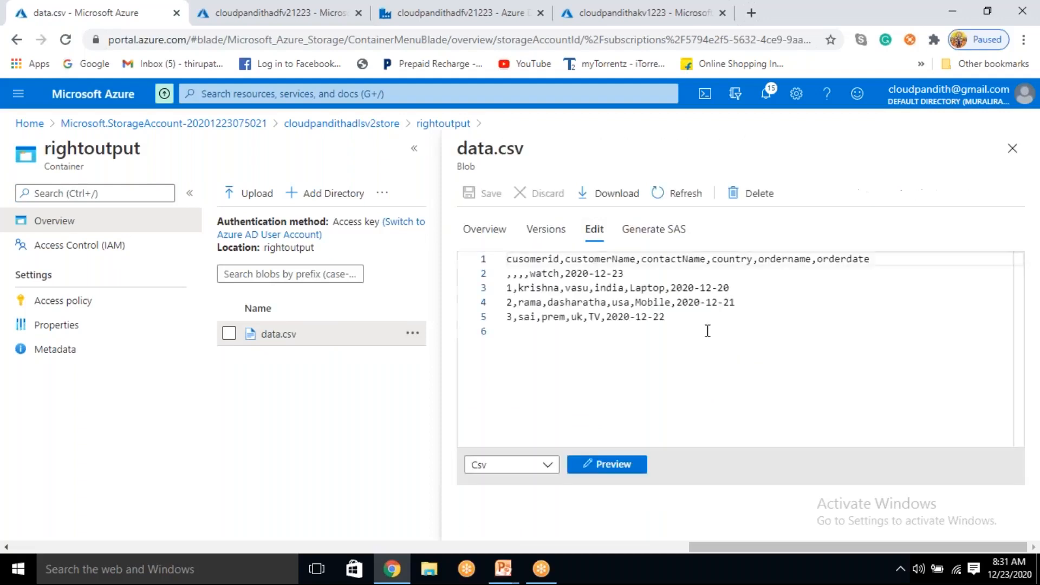
{"action": "left_click", "coordinate": [609, 464]}
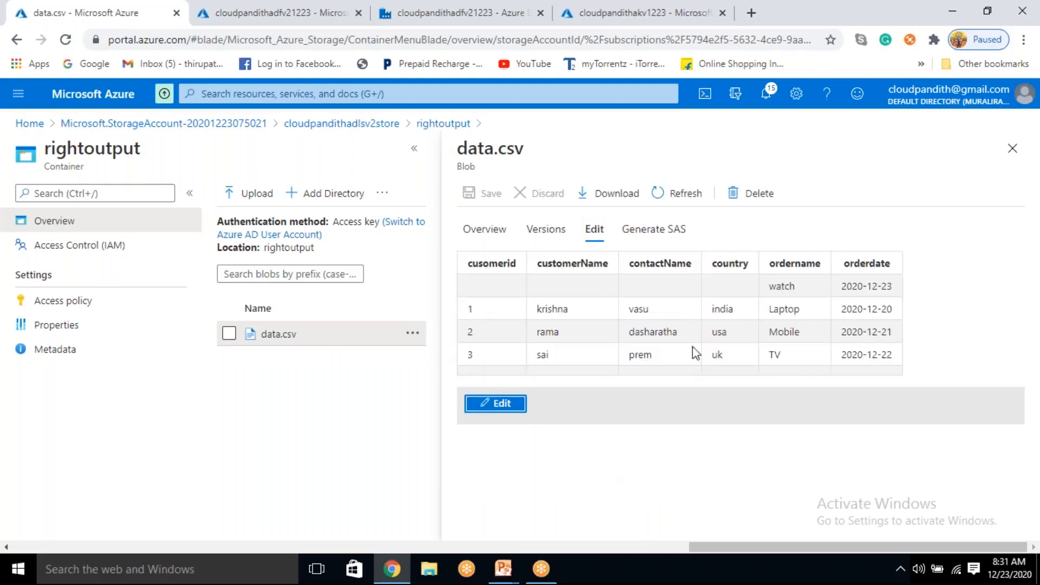
{"action": "left_click_drag", "start_coordinate": [768, 287], "coordinate": [891, 283]}
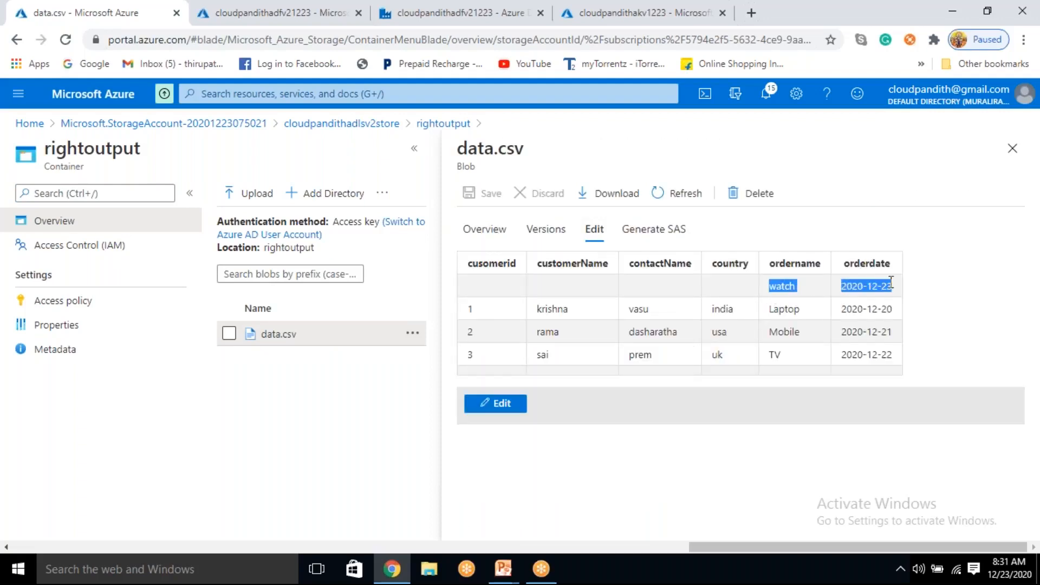
{"action": "left_click", "coordinate": [509, 288]}
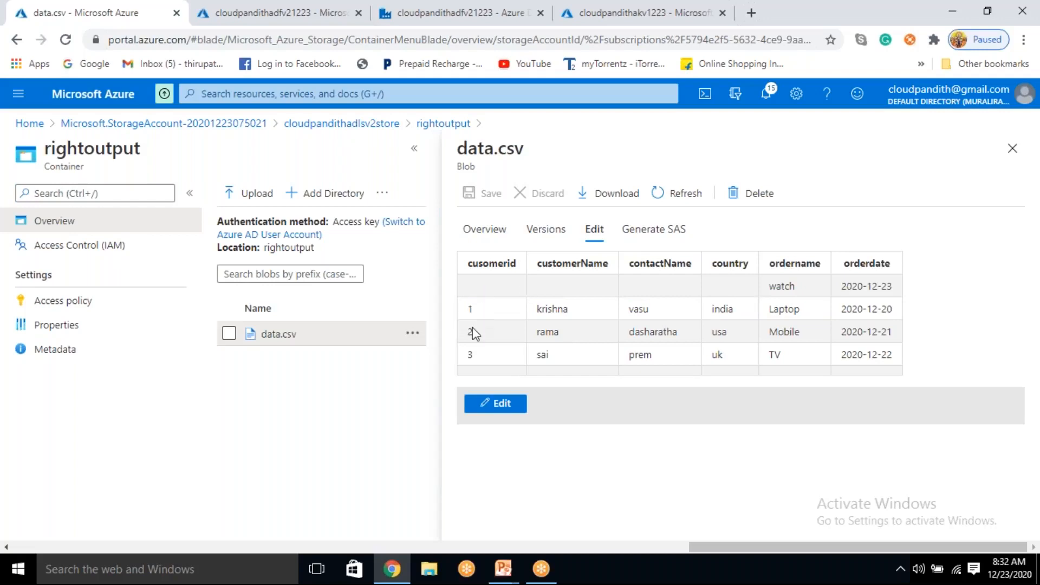
{"action": "double_click", "coordinate": [470, 353]}
Step: Switch to Azure Data Factory and check the Nulls first option in df_joins' orderbycustomerid sort condition
{"action": "left_click", "coordinate": [425, 15]}
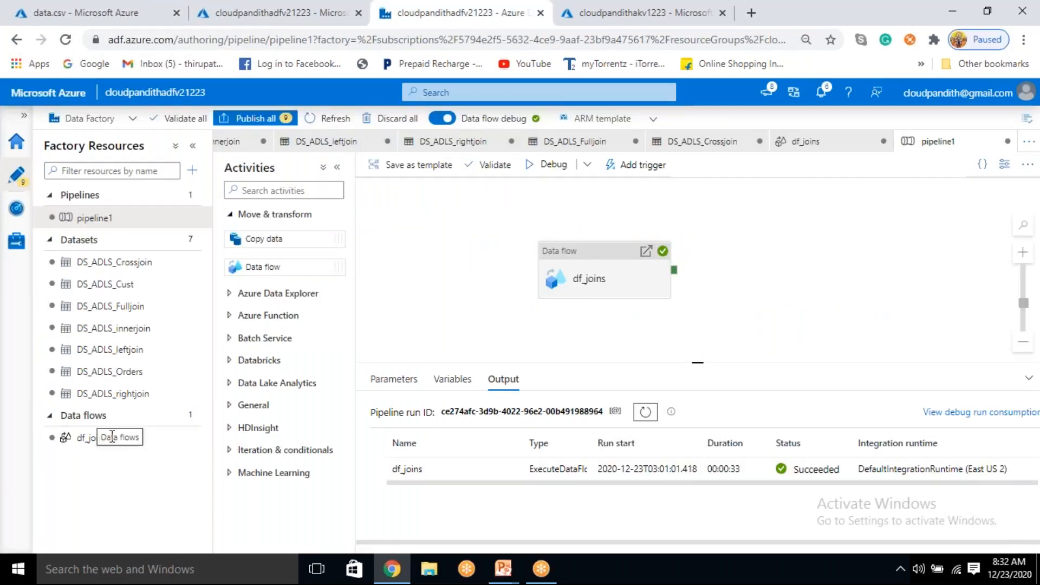
{"action": "left_click", "coordinate": [95, 439]}
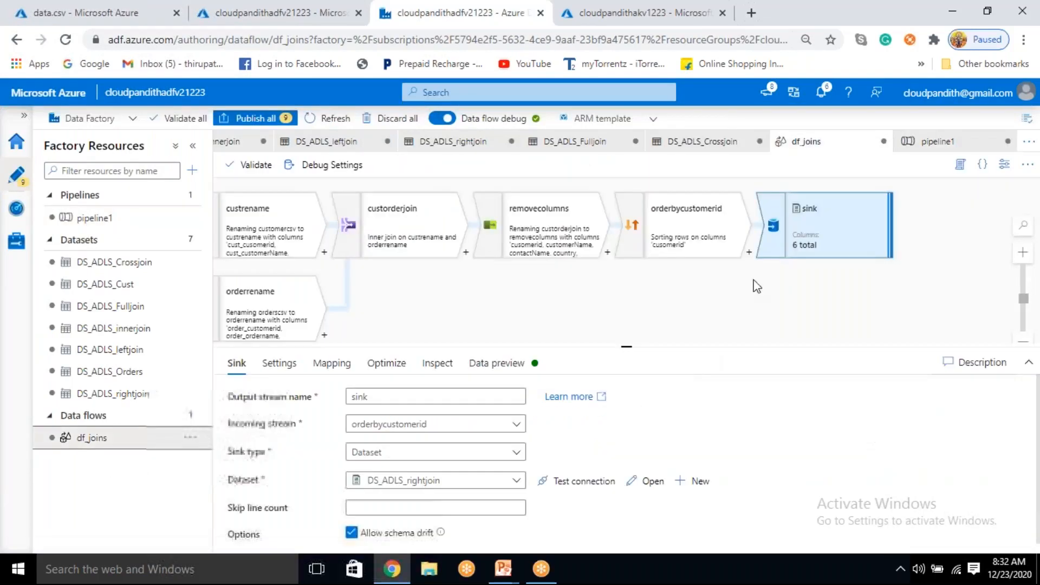
{"action": "left_click", "coordinate": [671, 249]}
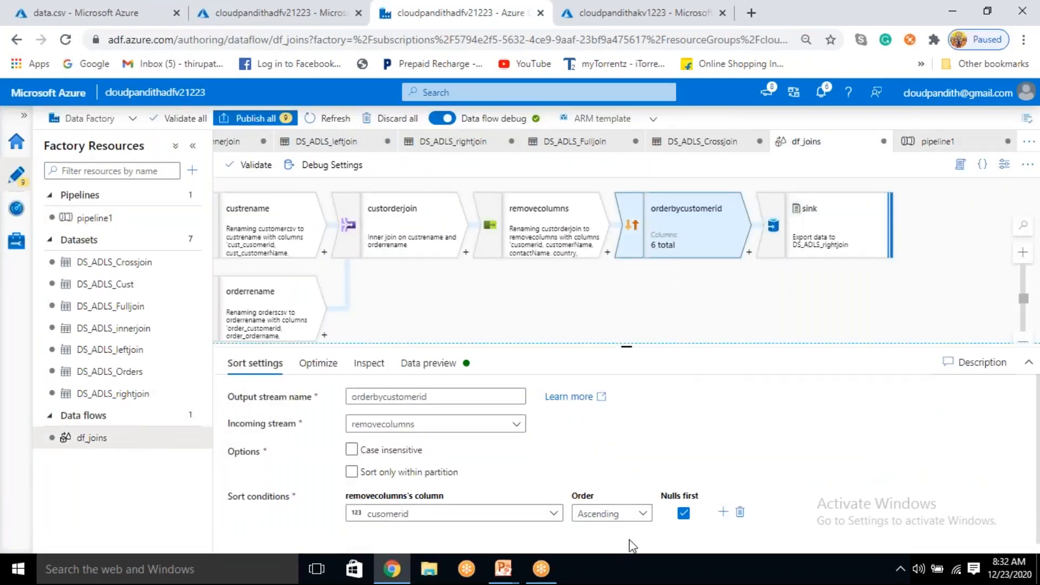
{"action": "left_click_drag", "start_coordinate": [657, 500], "coordinate": [699, 496]}
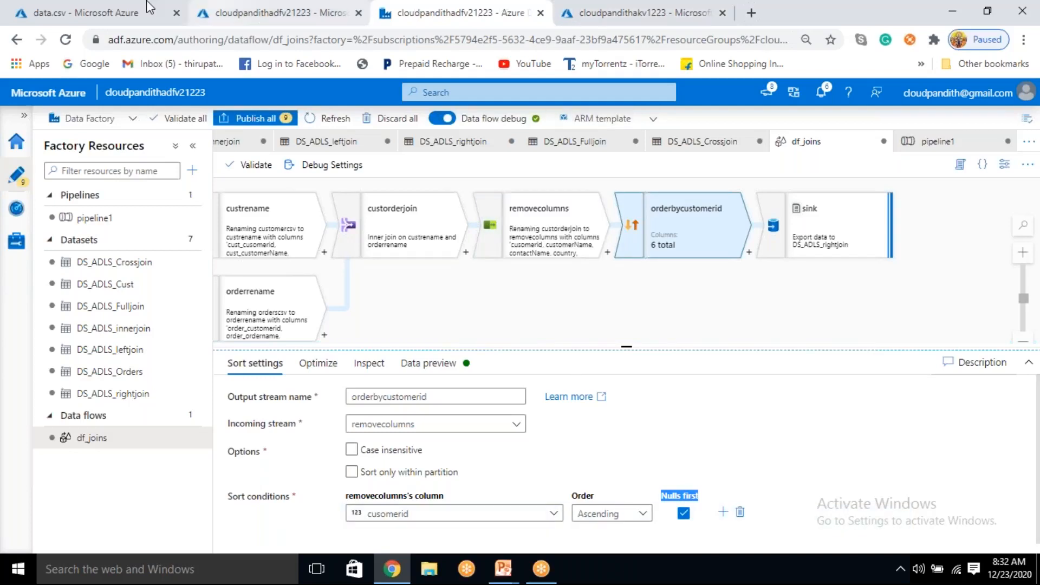
Step: Examine the row without a customer in rightoutput's data.csv in the Azure portal, and return to the cloudpandithadlsv2store container list
{"action": "left_click", "coordinate": [112, 8]}
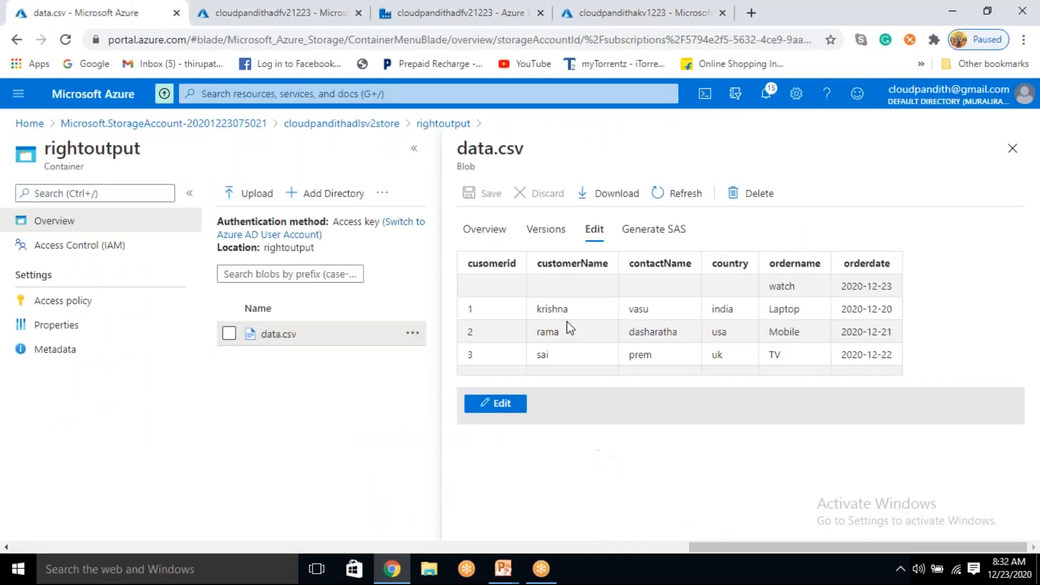
{"action": "left_click_drag", "start_coordinate": [767, 287], "coordinate": [851, 286]}
{"action": "left_click", "coordinate": [715, 299]}
{"action": "left_click_drag", "start_coordinate": [776, 286], "coordinate": [894, 298]}
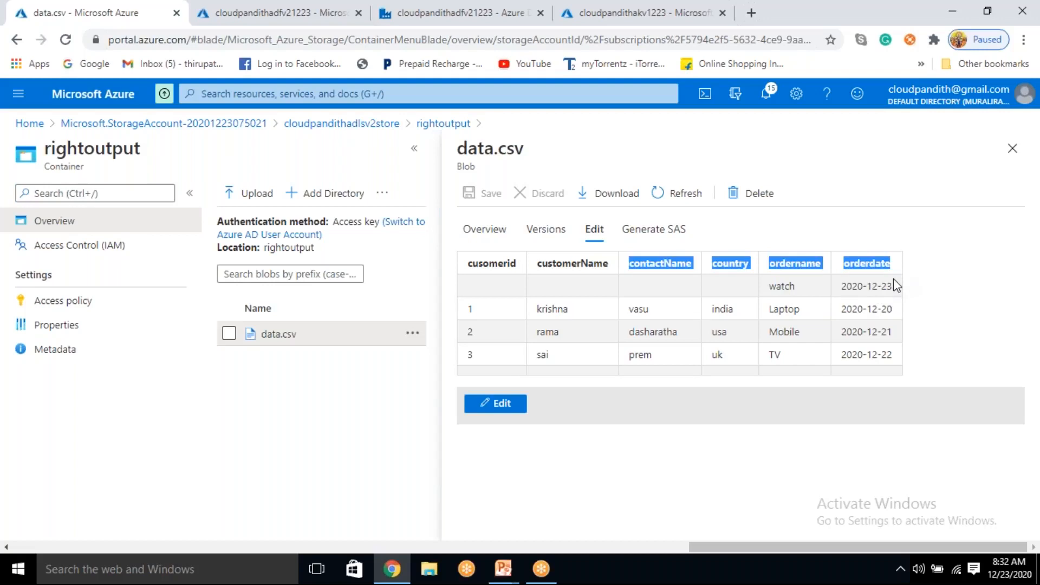
{"action": "left_click", "coordinate": [1013, 150]}
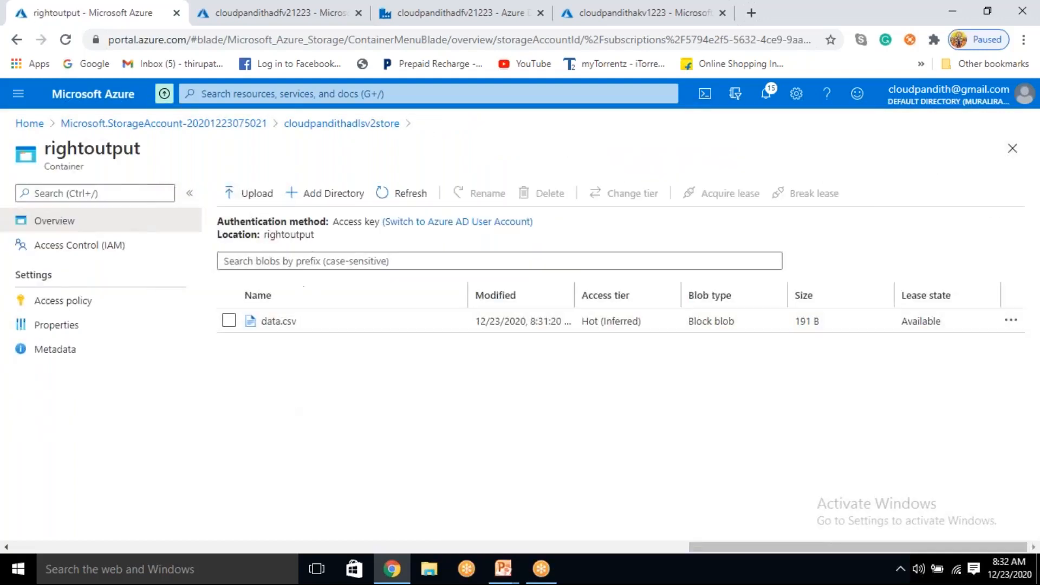
{"action": "left_click", "coordinate": [364, 124]}
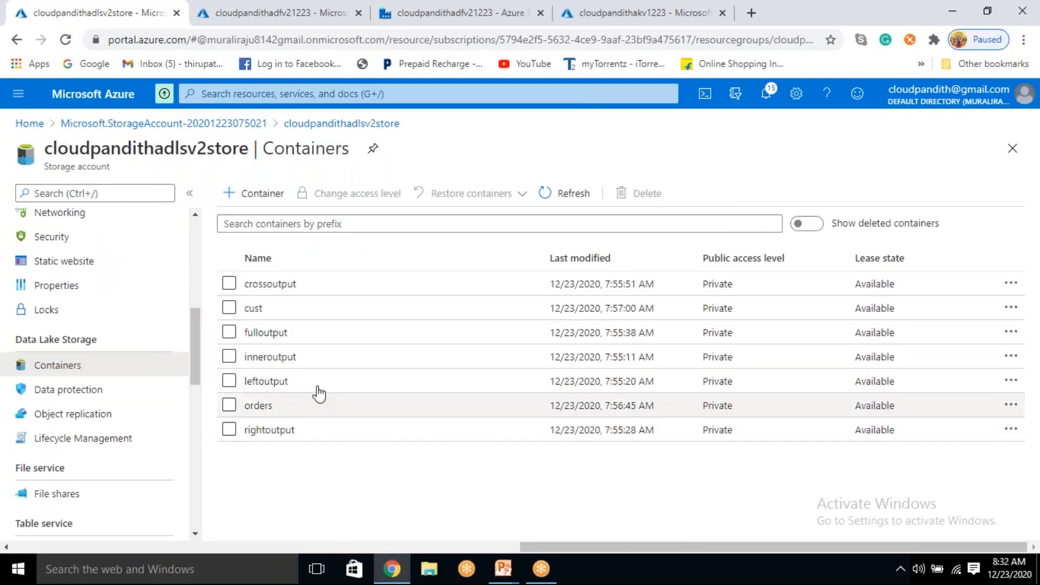
Step: Return to Azure Data Factory and set the custorderjoin transformation's join type to Full outer
{"action": "left_click", "coordinate": [455, 12]}
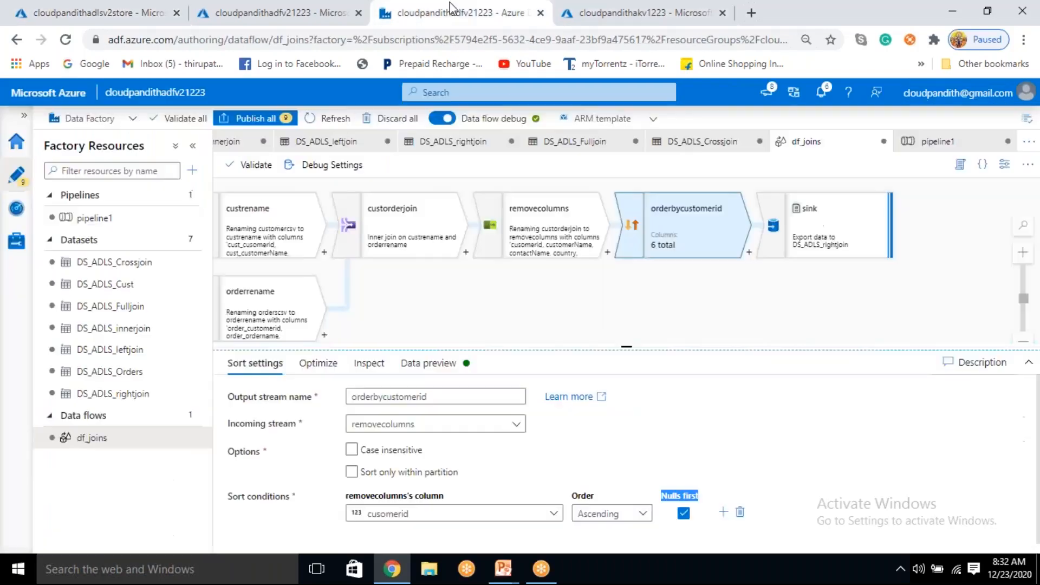
{"action": "left_click", "coordinate": [423, 238]}
{"action": "left_click", "coordinate": [381, 488]}
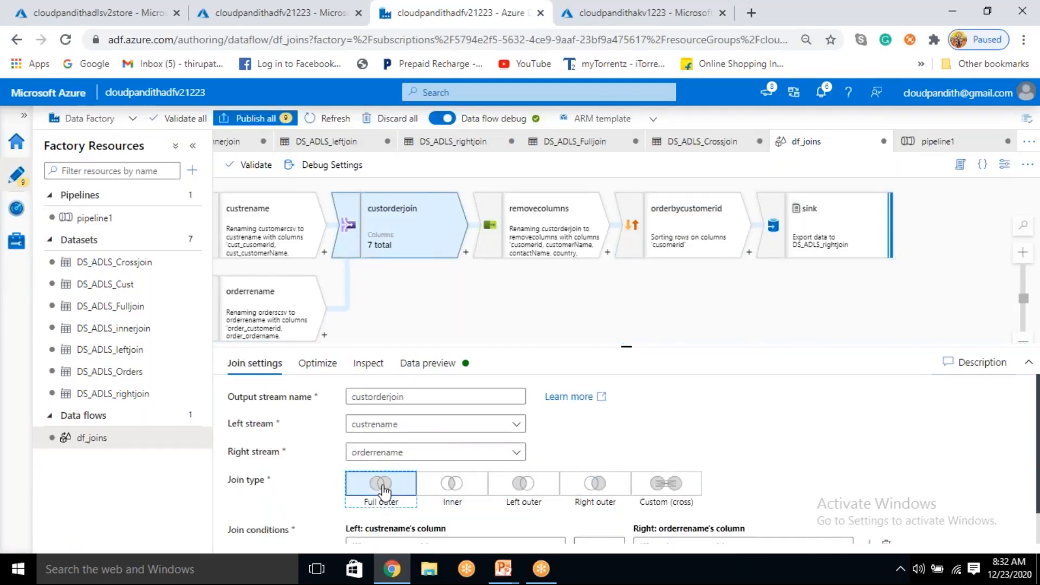
{"action": "scroll", "coordinate": [414, 525], "scroll_direction": "down", "scroll_amount": 1}
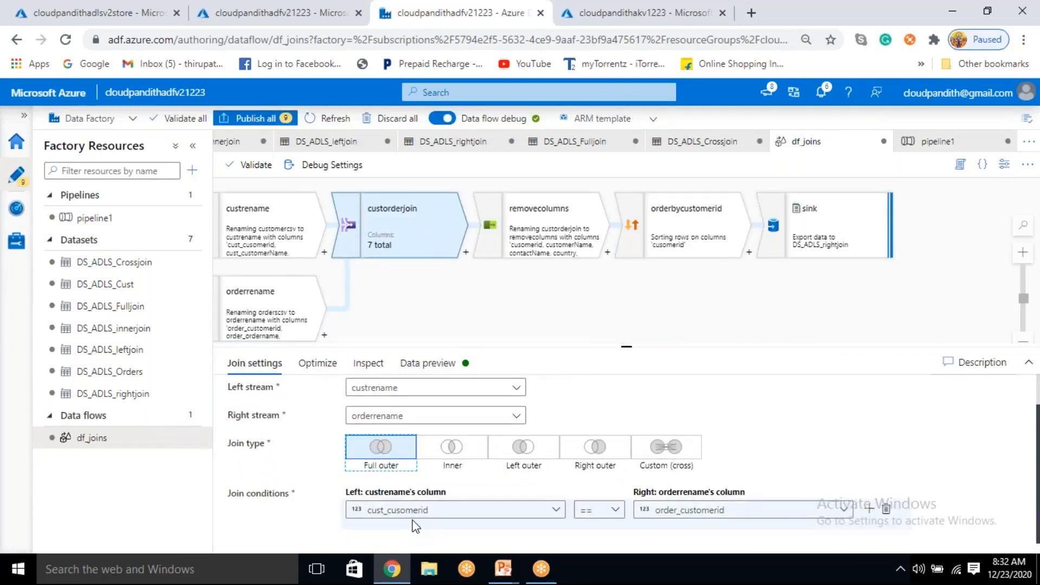
Step: Set the sink's dataset to DS_ADLS_Fulljoin
{"action": "left_click", "coordinate": [828, 227]}
{"action": "left_click", "coordinate": [413, 488]}
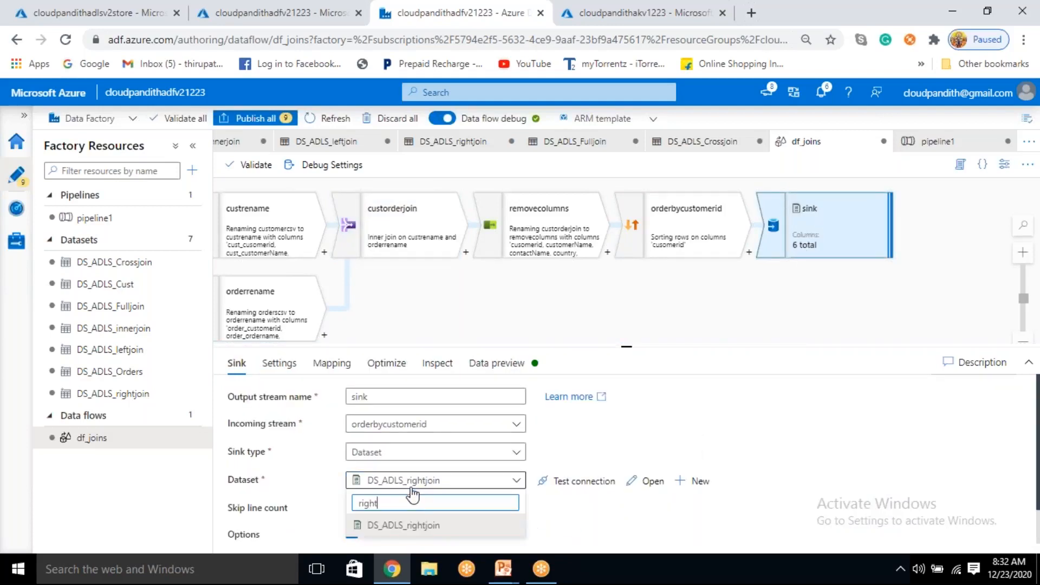
{"action": "key", "text": "BackSpace"}
{"action": "key", "text": "BackSpace"}
{"action": "key", "text": "BackSpace"}
{"action": "key", "text": "BackSpace"}
{"action": "key", "text": "BackSpace"}
{"action": "type", "text": "full"}
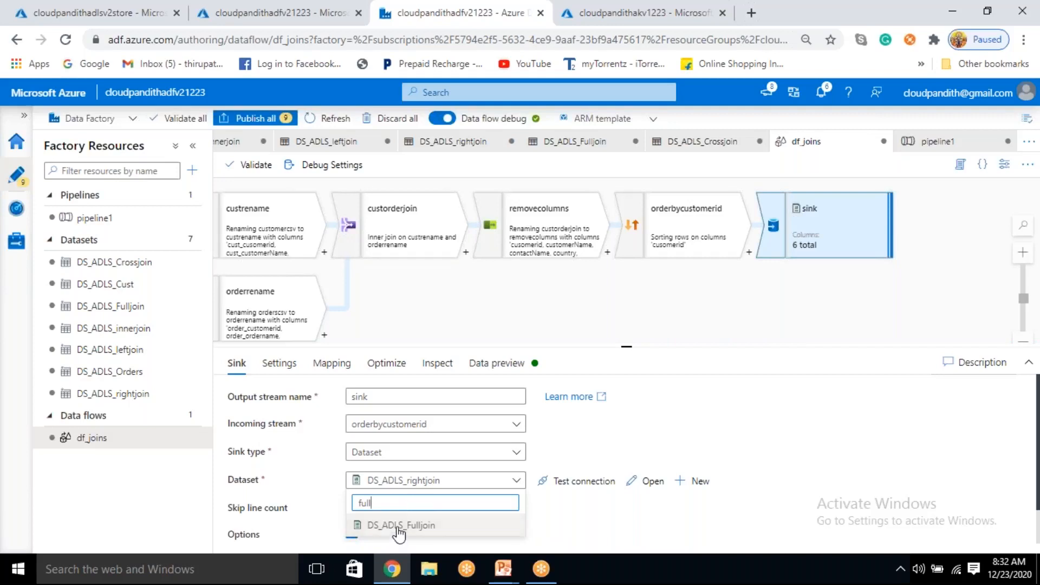
{"action": "left_click", "coordinate": [398, 527]}
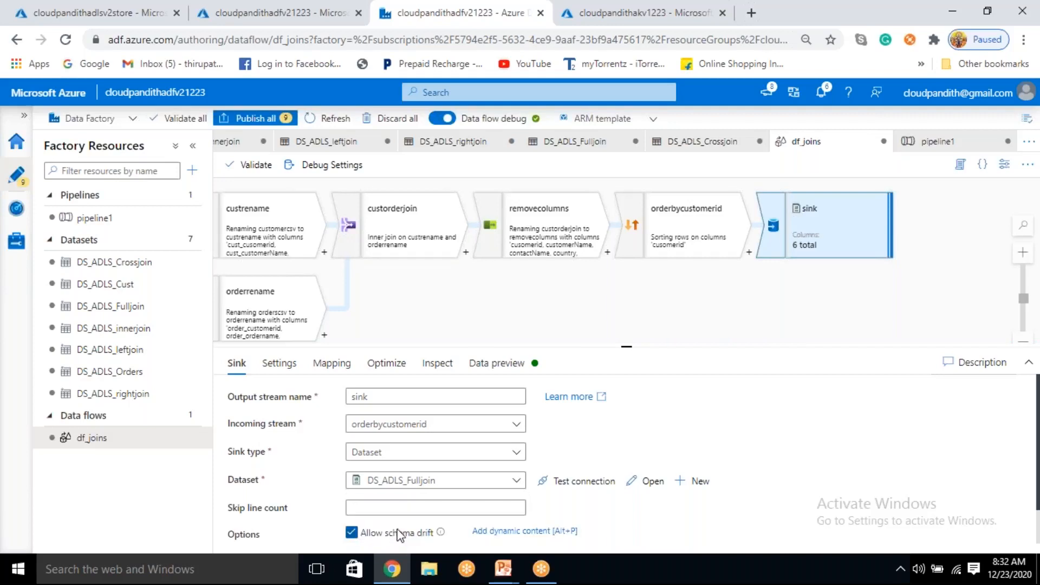
Step: Validate pipeline1 and start a debug run of it
{"action": "left_click", "coordinate": [97, 219]}
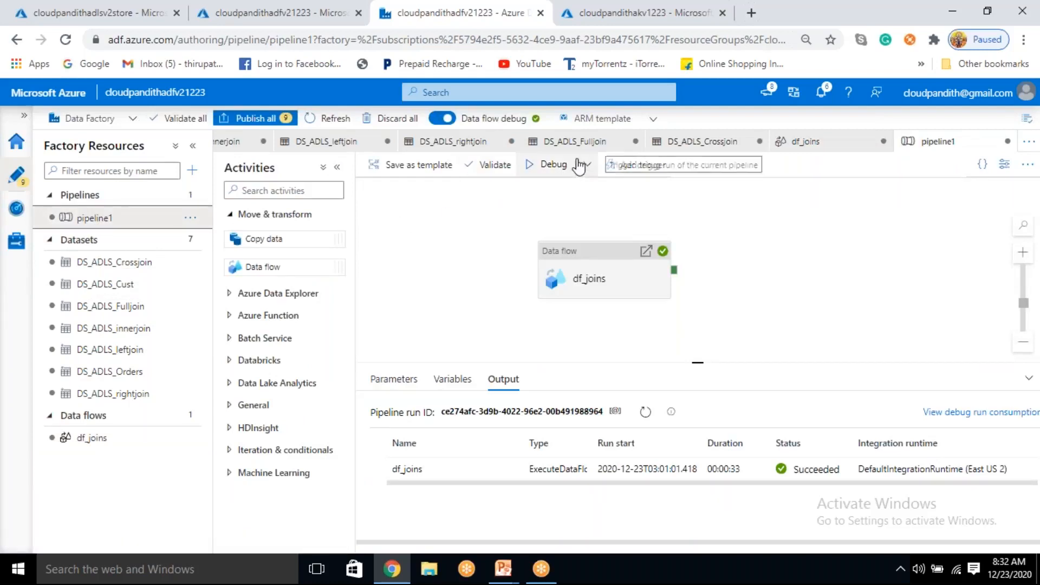
{"action": "left_click", "coordinate": [494, 164]}
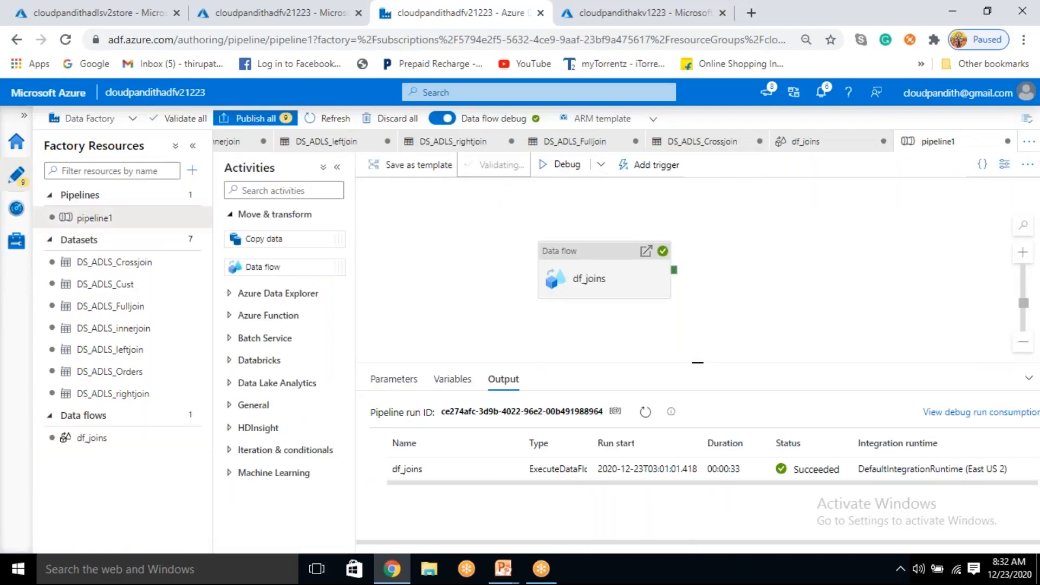
{"action": "left_click", "coordinate": [552, 164]}
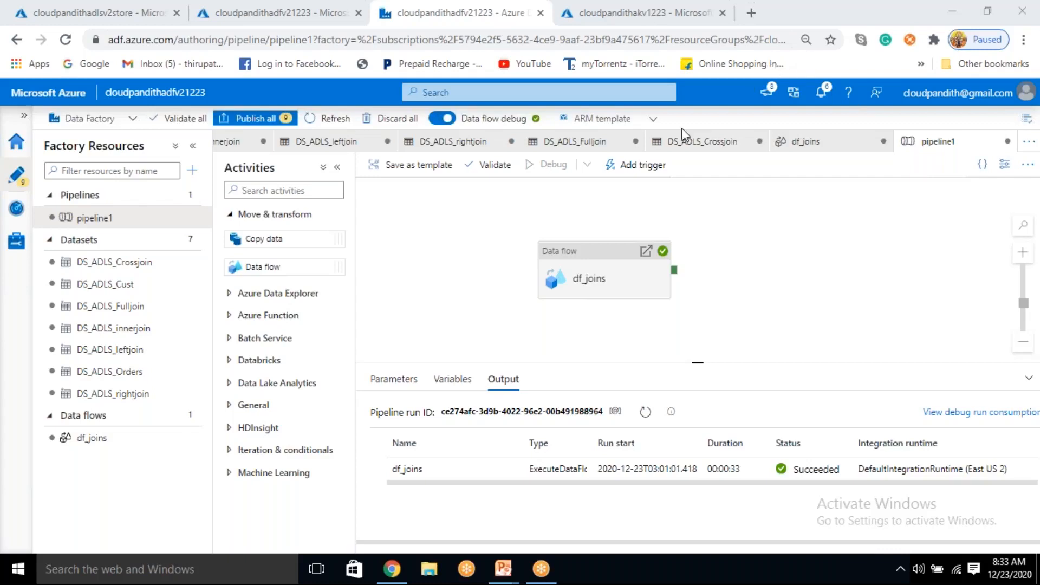
Step: Refresh pipeline1's output repeatedly to follow the full outer join run until it finishes
{"action": "left_click", "coordinate": [645, 412]}
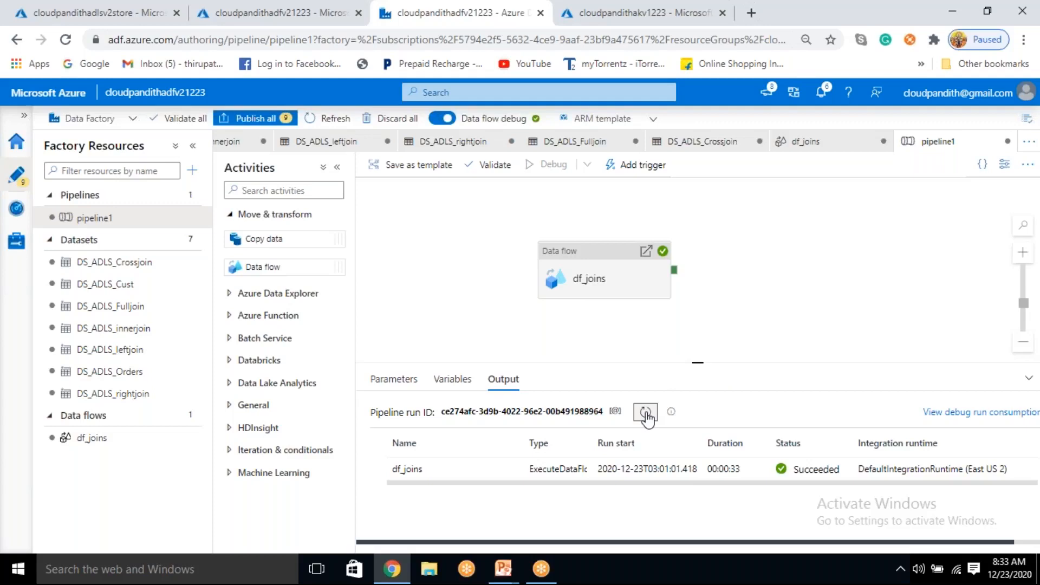
{"action": "left_click", "coordinate": [646, 413]}
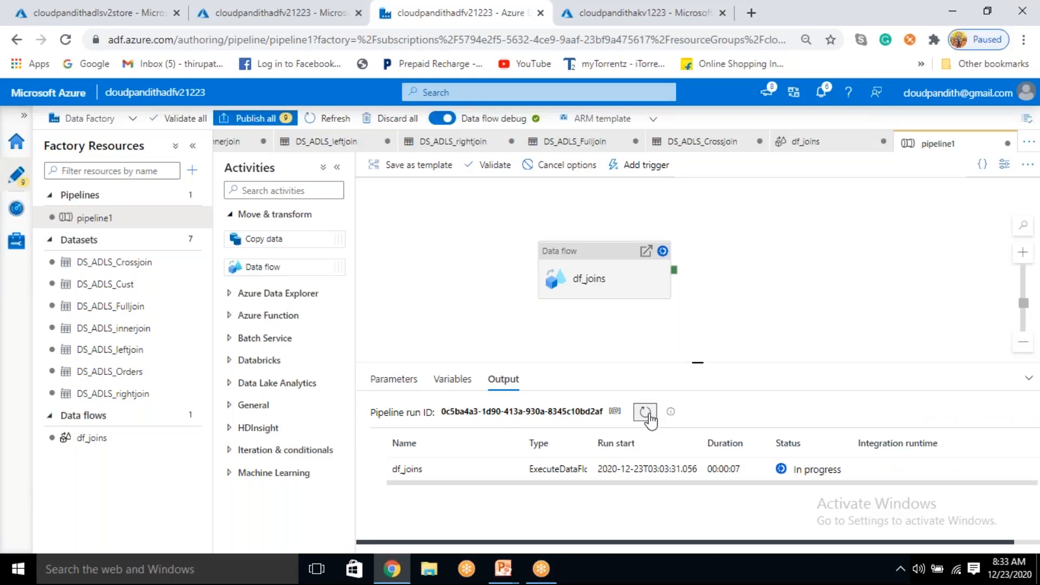
{"action": "left_click", "coordinate": [649, 415]}
{"action": "left_click", "coordinate": [649, 414]}
{"action": "left_click", "coordinate": [650, 416]}
{"action": "left_click", "coordinate": [649, 414]}
{"action": "left_click", "coordinate": [645, 412]}
{"action": "left_click", "coordinate": [646, 412]}
{"action": "left_click", "coordinate": [646, 412]}
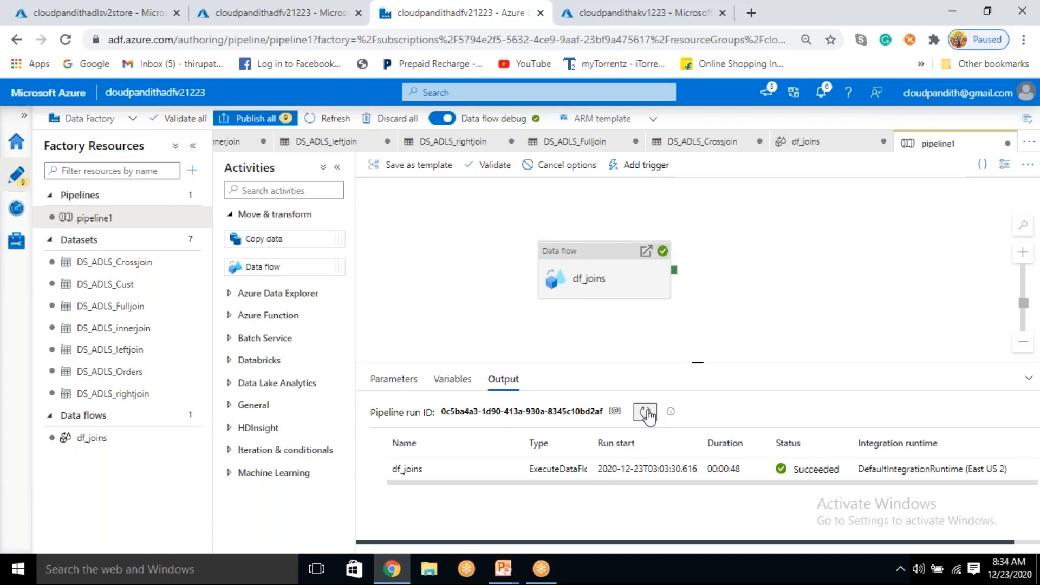
Step: Open the fulloutput container in the Azure portal and preview its data.csv as a table
{"action": "left_click", "coordinate": [65, 13]}
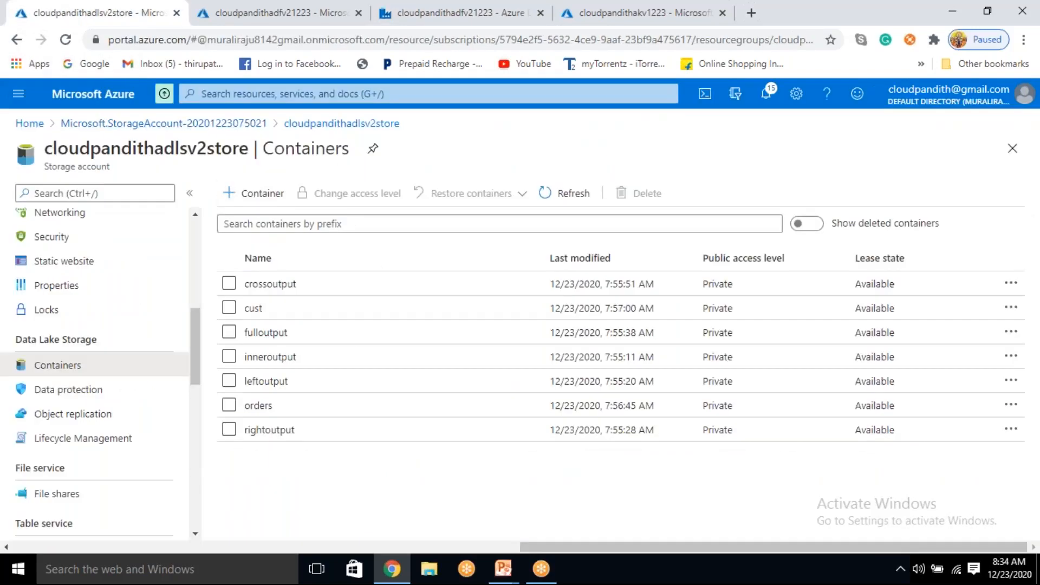
{"action": "left_click", "coordinate": [264, 333]}
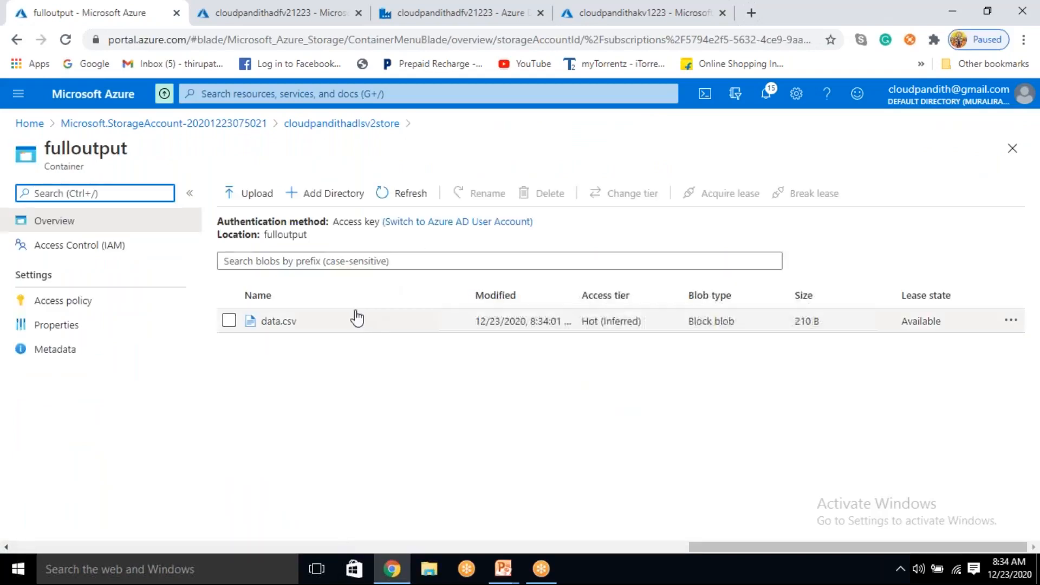
{"action": "left_click", "coordinate": [332, 331]}
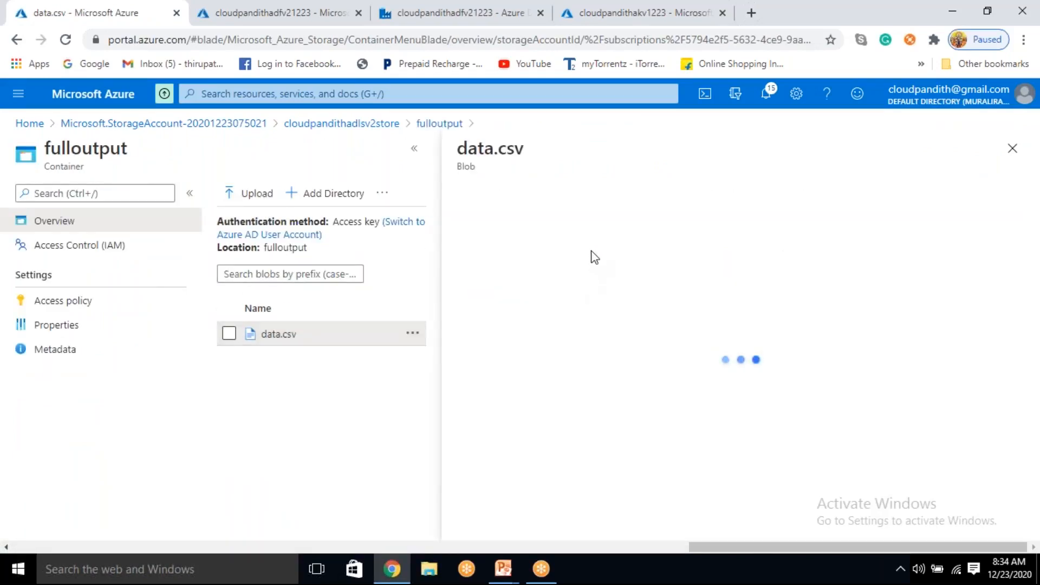
{"action": "left_click", "coordinate": [596, 230]}
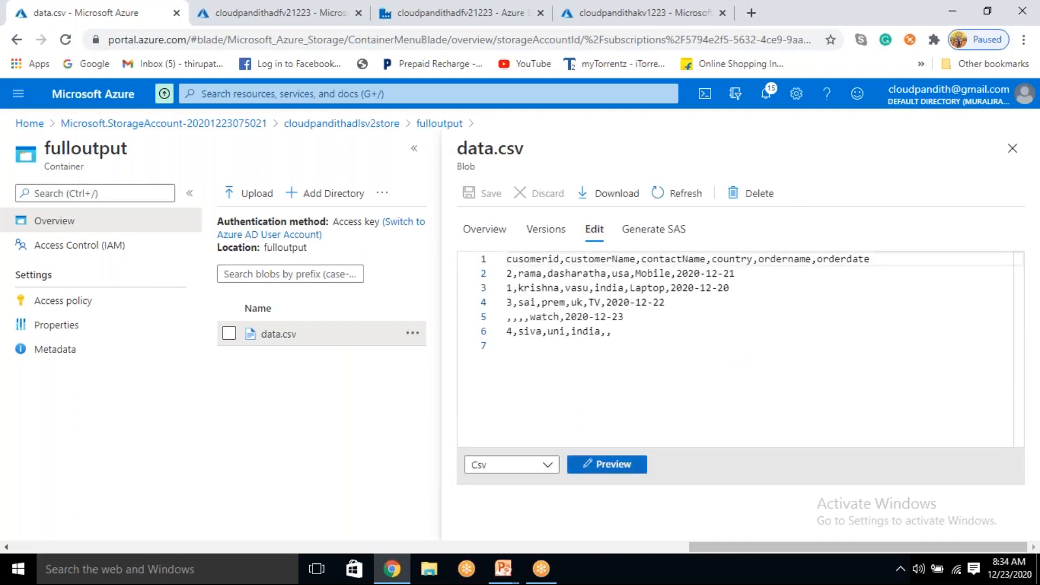
{"action": "left_click", "coordinate": [628, 464]}
Step: Examine the matched customer and order rows in the full outer join result and their order by cusomerid
{"action": "left_click_drag", "start_coordinate": [469, 293], "coordinate": [902, 329]}
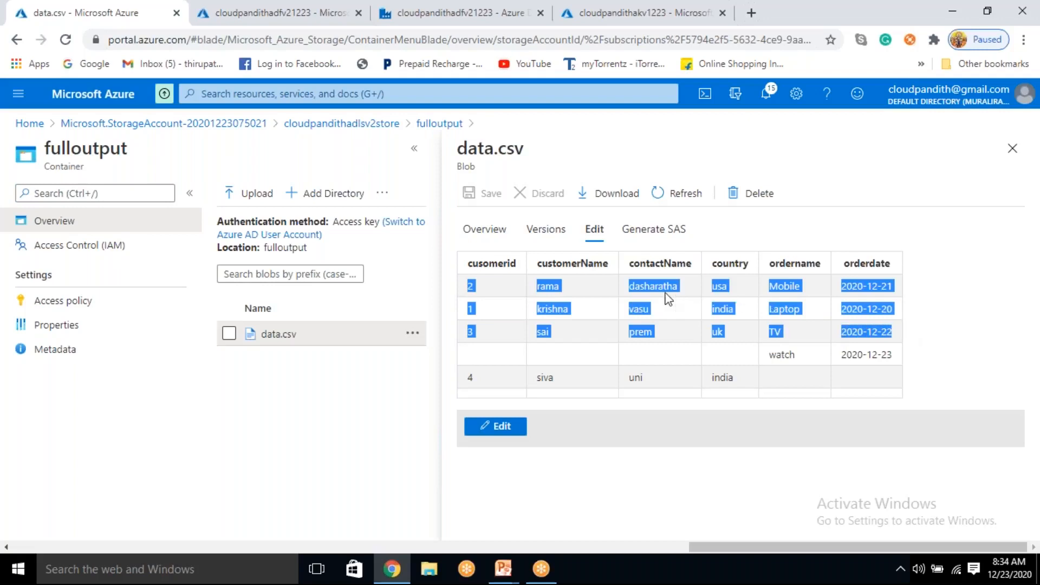
{"action": "left_click_drag", "start_coordinate": [476, 292], "coordinate": [890, 322]}
{"action": "left_click", "coordinate": [890, 322]}
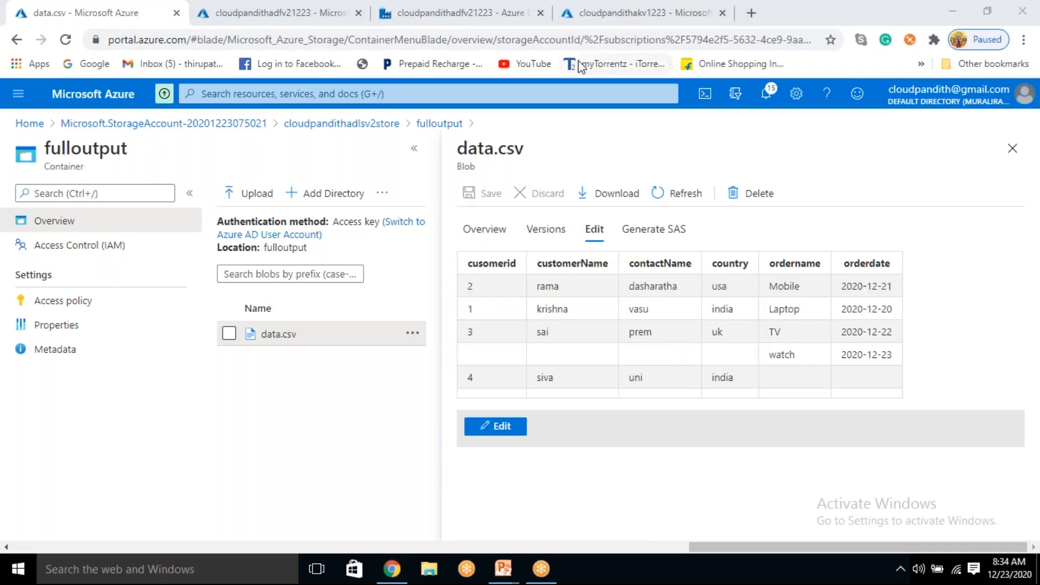
{"action": "left_click", "coordinate": [473, 283]}
{"action": "left_click_drag", "start_coordinate": [472, 283], "coordinate": [881, 331]}
Step: Return to Azure Data Factory and review the orderbycustomerid transformation's sort column, order and available columns, leaving cusomerid selected
{"action": "left_click", "coordinate": [499, 7]}
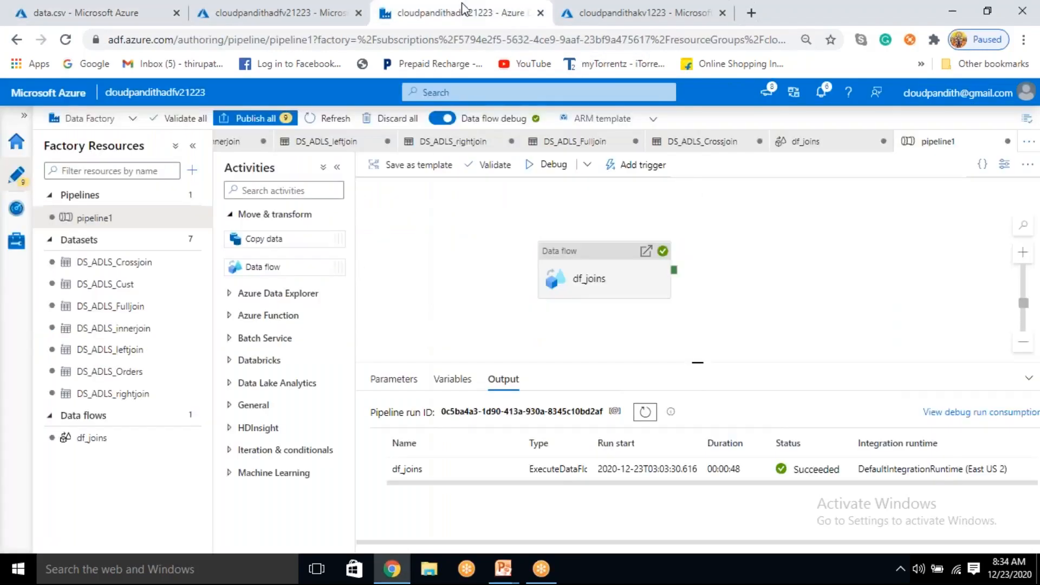
{"action": "left_click", "coordinate": [110, 439]}
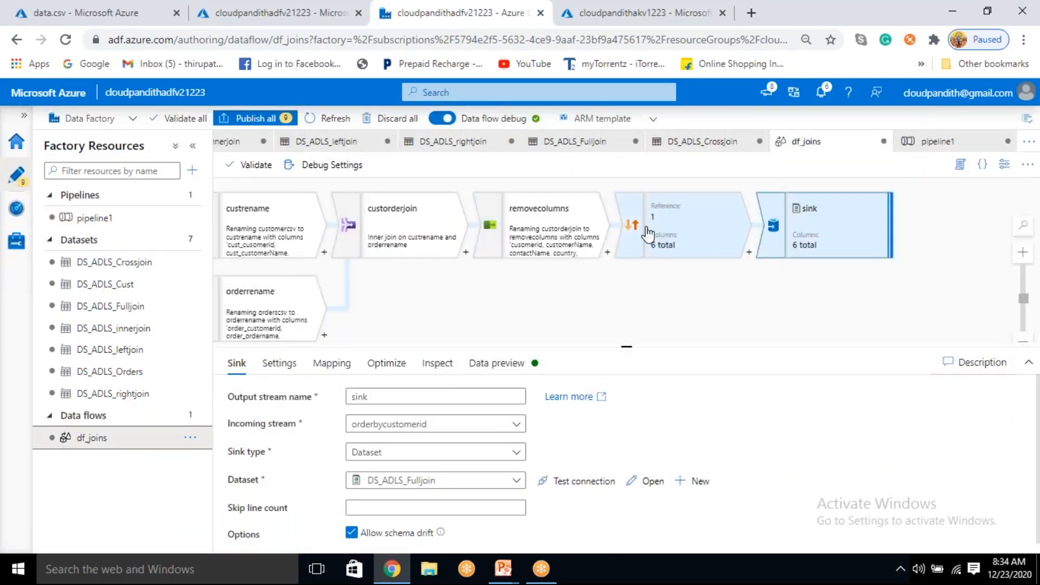
{"action": "left_click_drag", "start_coordinate": [649, 223], "coordinate": [650, 222]}
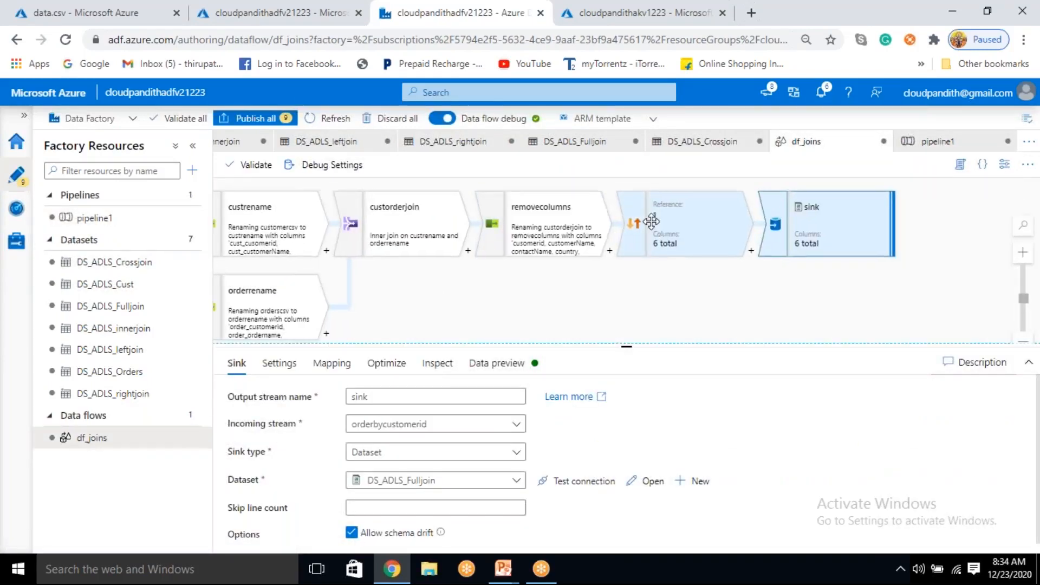
{"action": "left_click", "coordinate": [681, 228]}
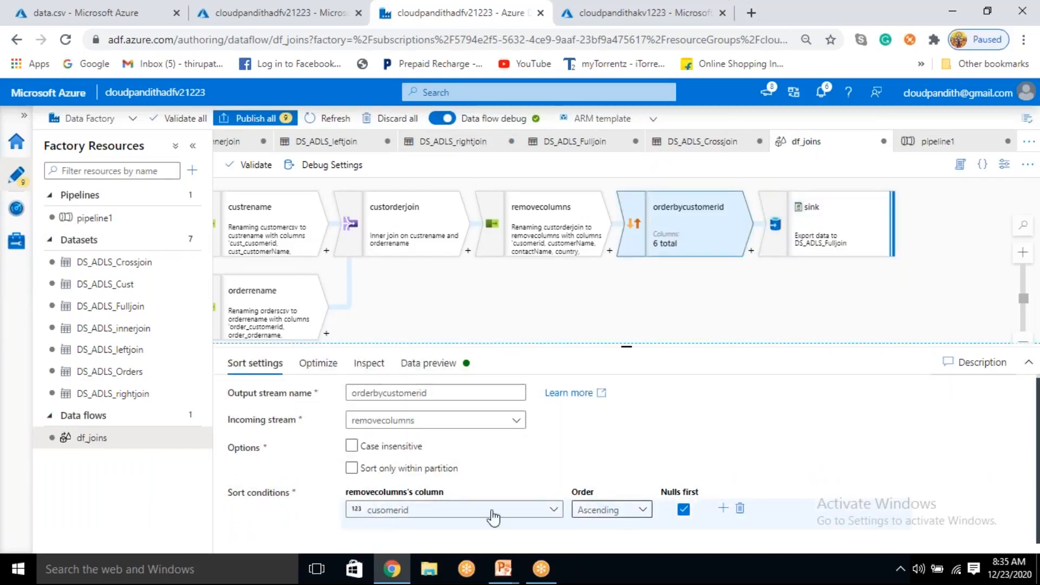
{"action": "left_click", "coordinate": [403, 515]}
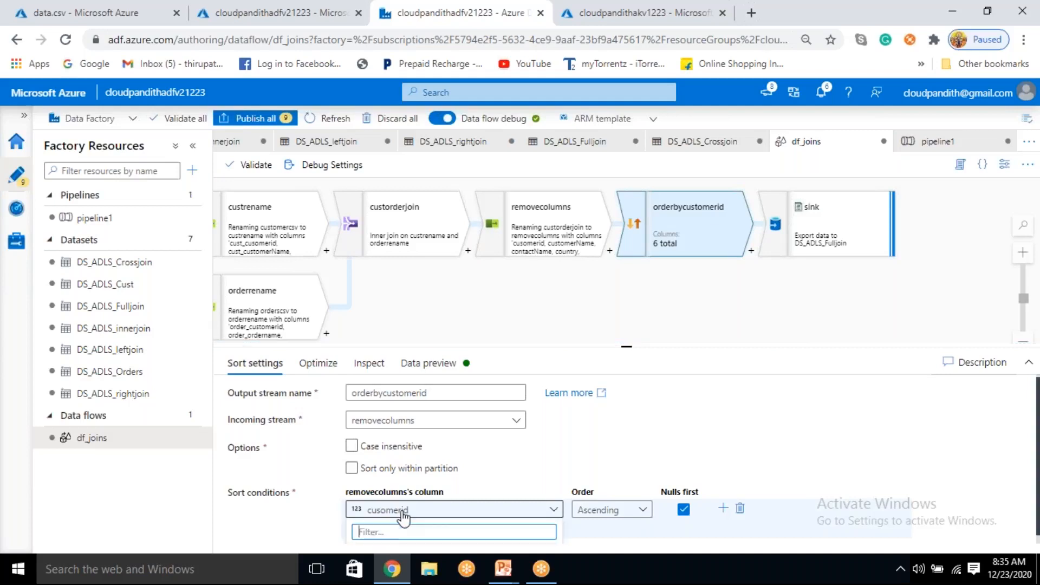
{"action": "scroll", "coordinate": [403, 519], "scroll_direction": "down", "scroll_amount": 1}
{"action": "scroll", "coordinate": [402, 518], "scroll_direction": "up", "scroll_amount": 1}
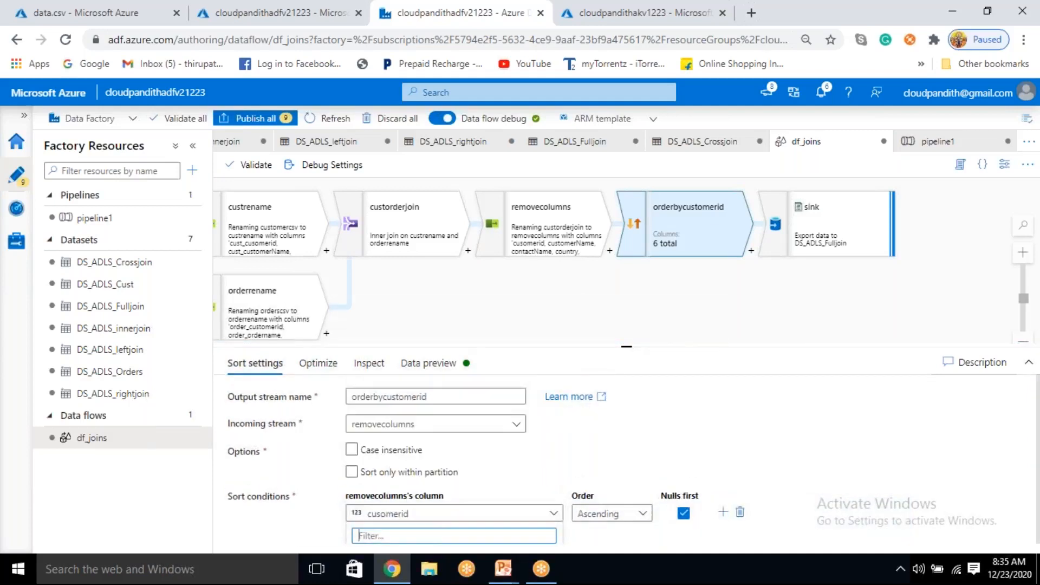
{"action": "left_click_drag", "start_coordinate": [623, 347], "coordinate": [627, 269]}
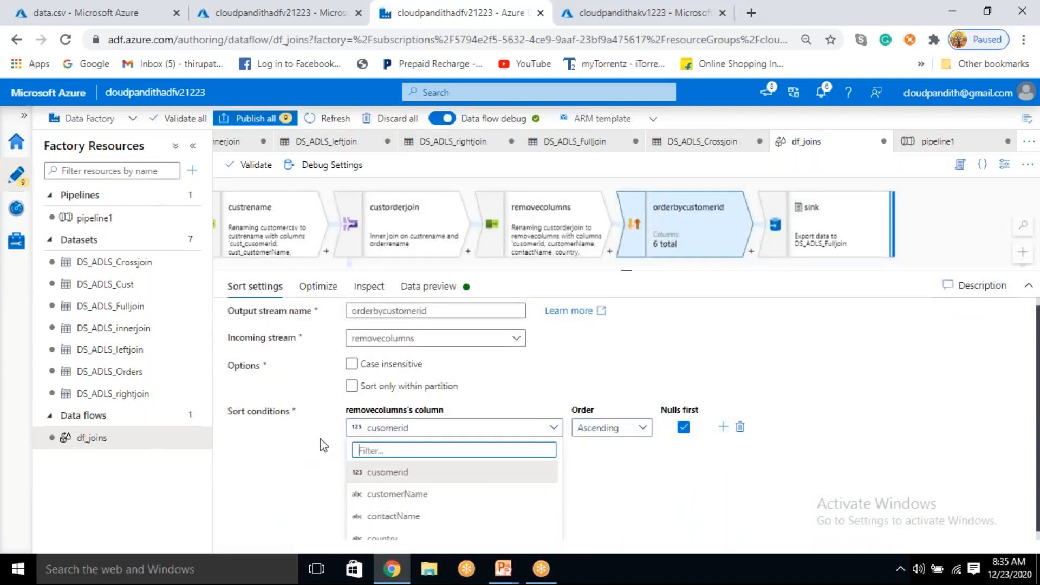
{"action": "left_click", "coordinate": [303, 469]}
{"action": "left_click_drag", "start_coordinate": [627, 269], "coordinate": [626, 379]}
Step: Go back to fulloutput's data.csv in the Azure portal and recheck the three matched rows
{"action": "left_click", "coordinate": [108, 9]}
{"action": "left_click", "coordinate": [640, 459]}
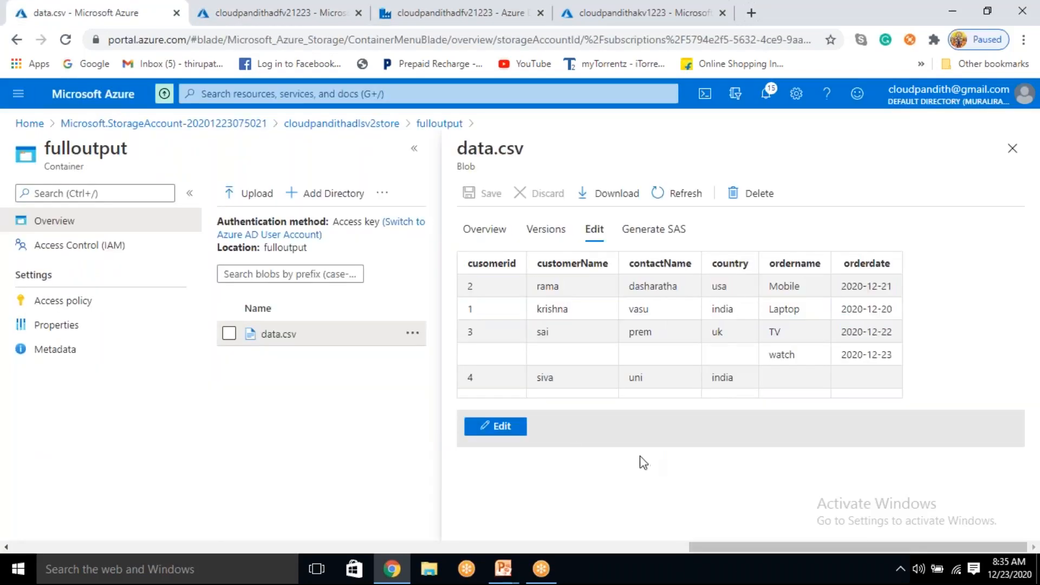
{"action": "left_click_drag", "start_coordinate": [470, 288], "coordinate": [896, 335]}
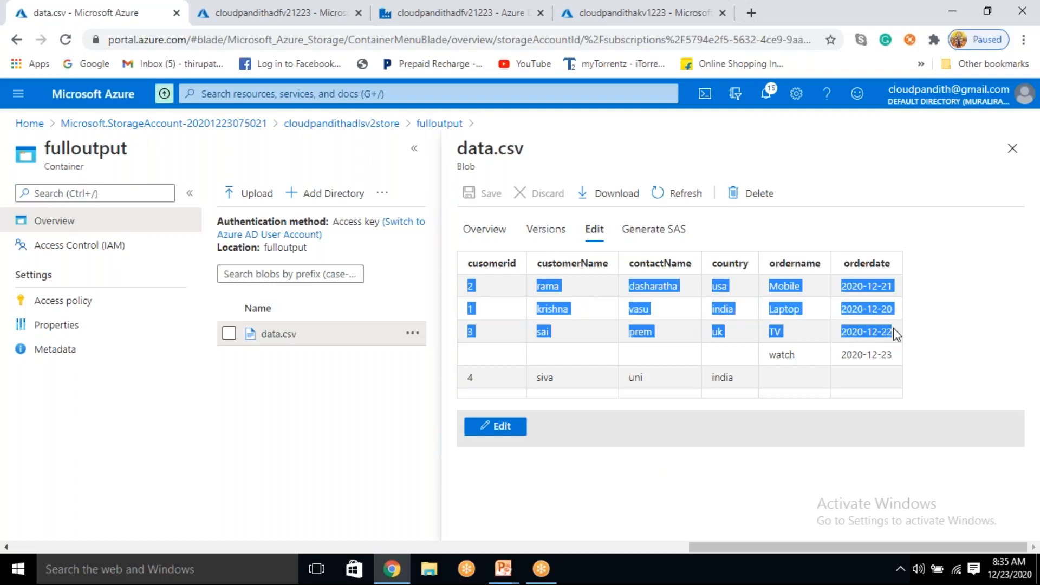
Step: Examine the unmatched customer and order rows and their empty fields in the full outer join result
{"action": "left_click_drag", "start_coordinate": [780, 355], "coordinate": [862, 355]}
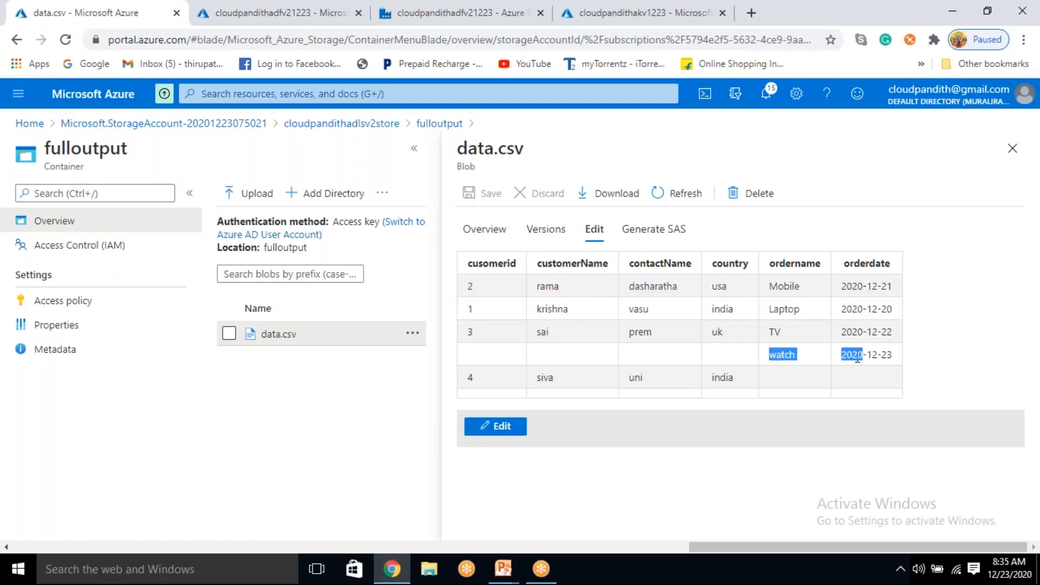
{"action": "mouse_move", "coordinate": [785, 378]}
{"action": "left_mouse_down"}
{"action": "mouse_move", "coordinate": [578, 395]}
{"action": "mouse_move", "coordinate": [491, 385]}
{"action": "mouse_move", "coordinate": [489, 366]}
{"action": "mouse_move", "coordinate": [493, 352]}
{"action": "mouse_move", "coordinate": [766, 369]}
{"action": "left_mouse_up"}
{"action": "left_click_drag", "start_coordinate": [623, 378], "coordinate": [906, 374]}
{"action": "left_click", "coordinate": [610, 347]}
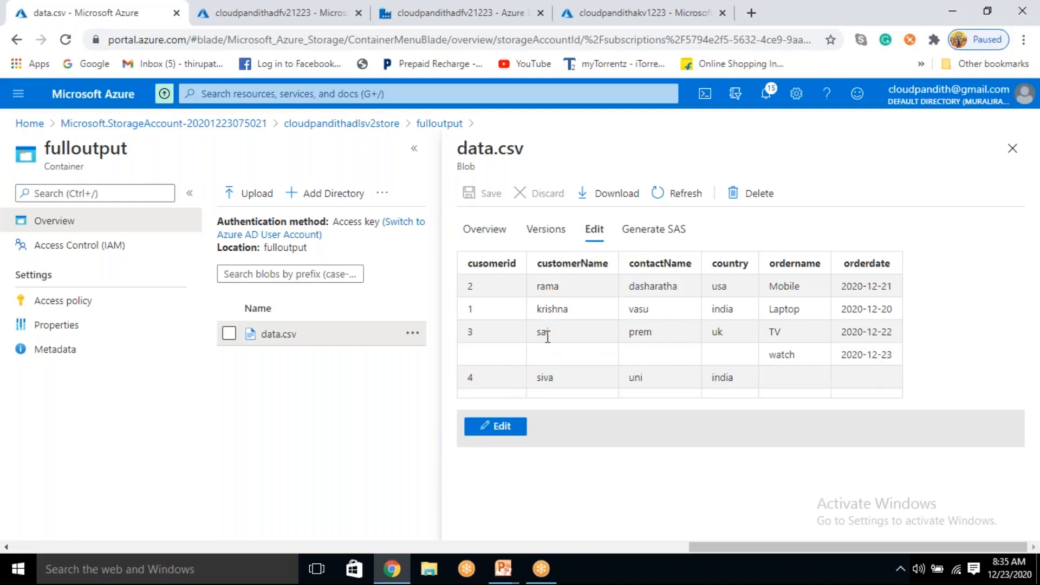
{"action": "left_click_drag", "start_coordinate": [493, 356], "coordinate": [732, 352]}
Step: Switch to Azure Data Factory, refresh the removecolumns transformation's data preview and inspect the row without a cusomerid
{"action": "left_click", "coordinate": [523, 12]}
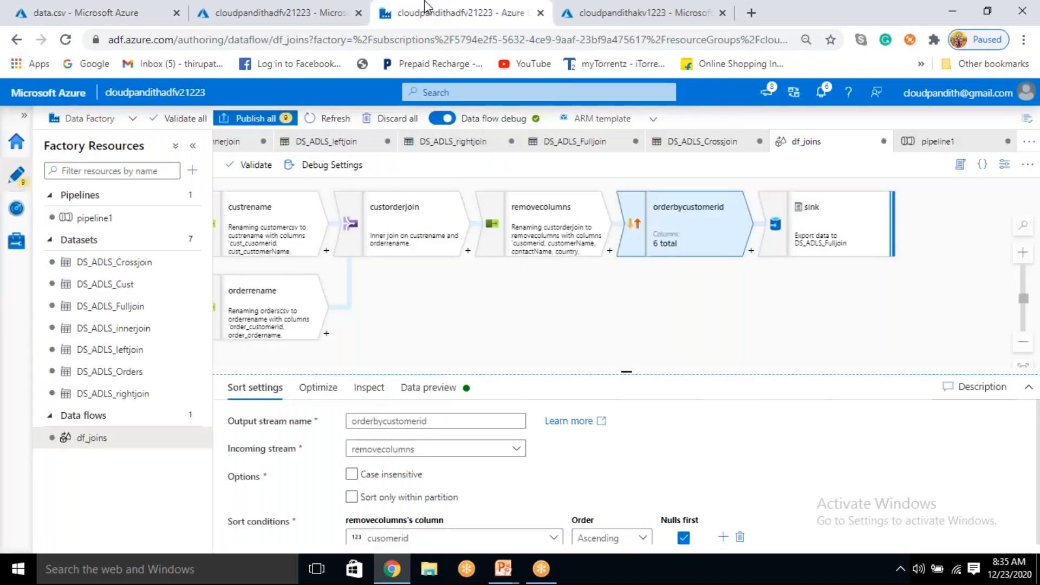
{"action": "left_click", "coordinate": [566, 238]}
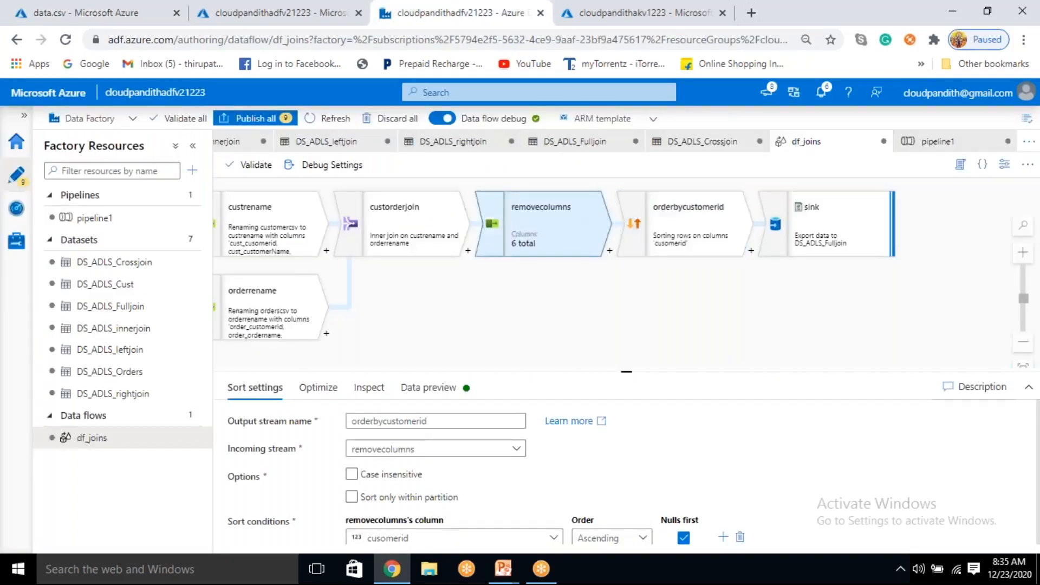
{"action": "left_click_drag", "start_coordinate": [636, 384], "coordinate": [633, 308]}
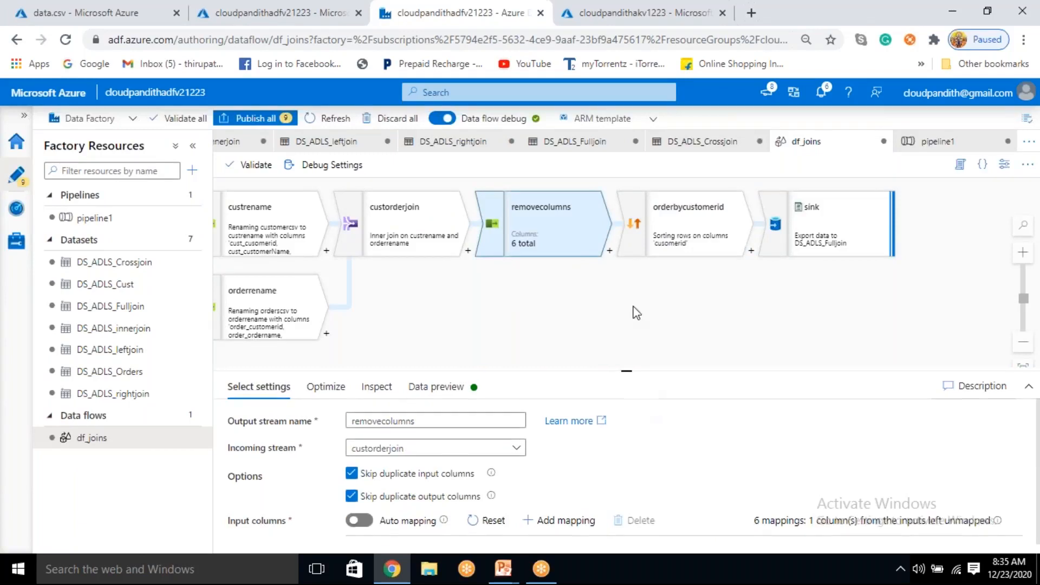
{"action": "left_click", "coordinate": [449, 324]}
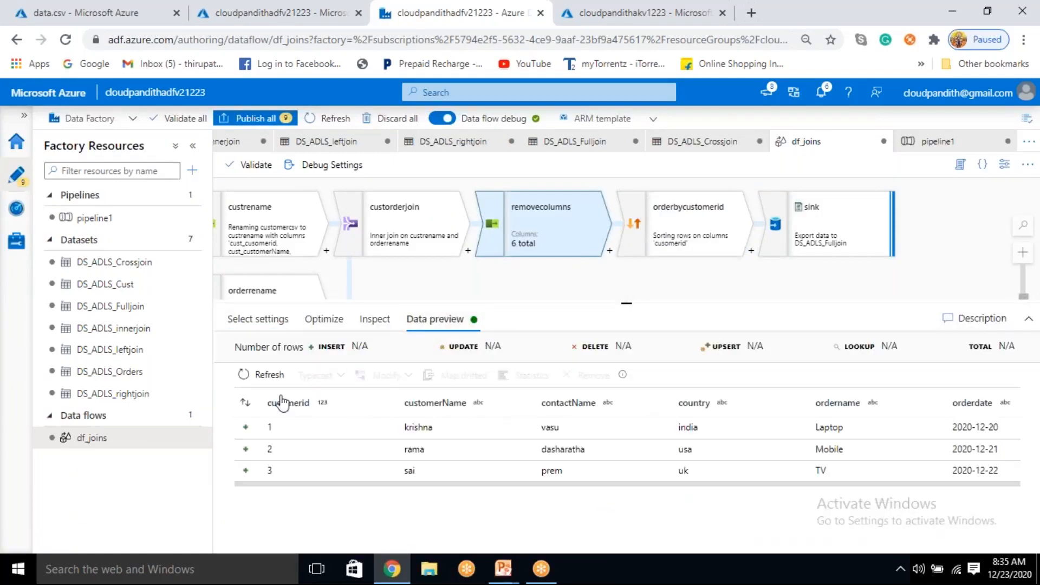
{"action": "left_click", "coordinate": [263, 375]}
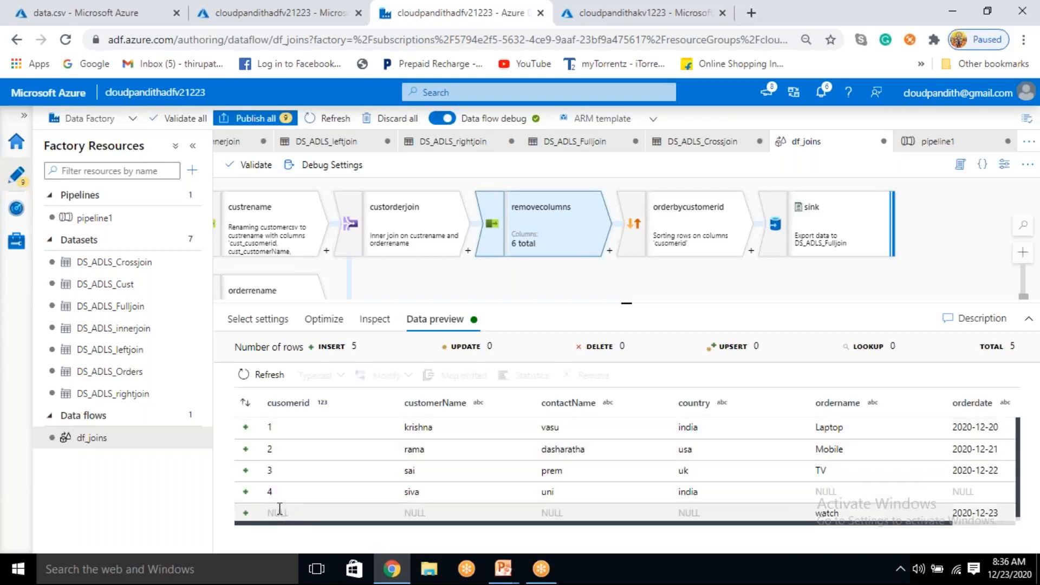
{"action": "left_click_drag", "start_coordinate": [270, 510], "coordinate": [298, 513]}
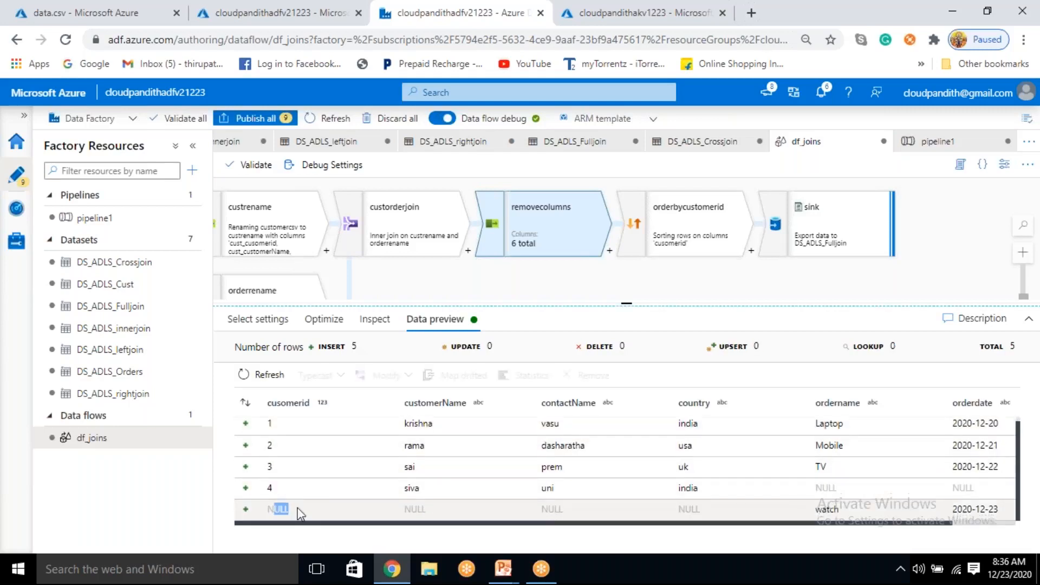
Step: Refresh the data preview of the orderbycustomerid sort transformation
{"action": "left_click", "coordinate": [692, 230]}
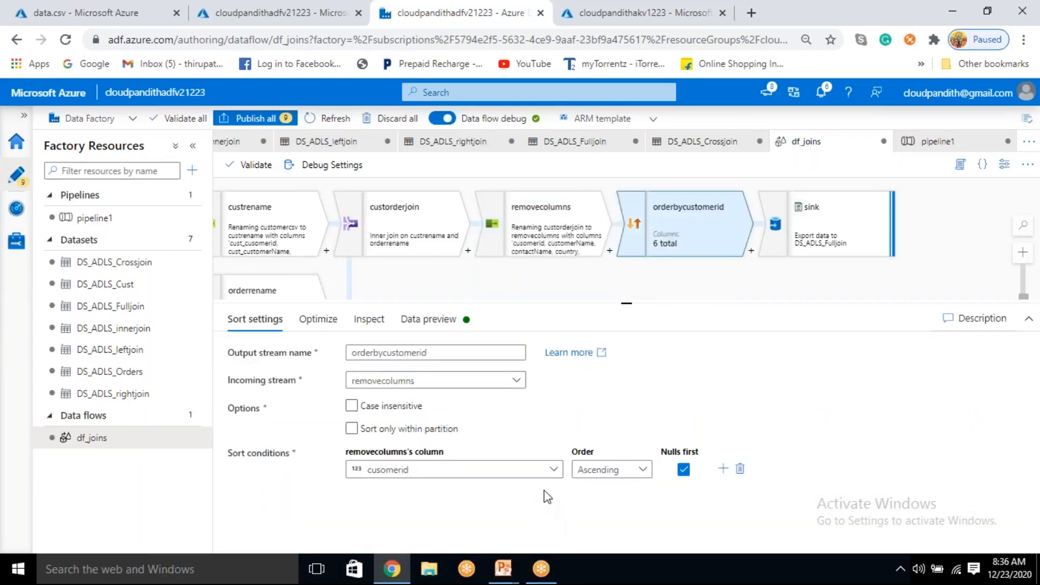
{"action": "left_click", "coordinate": [454, 319]}
{"action": "left_click", "coordinate": [273, 377]}
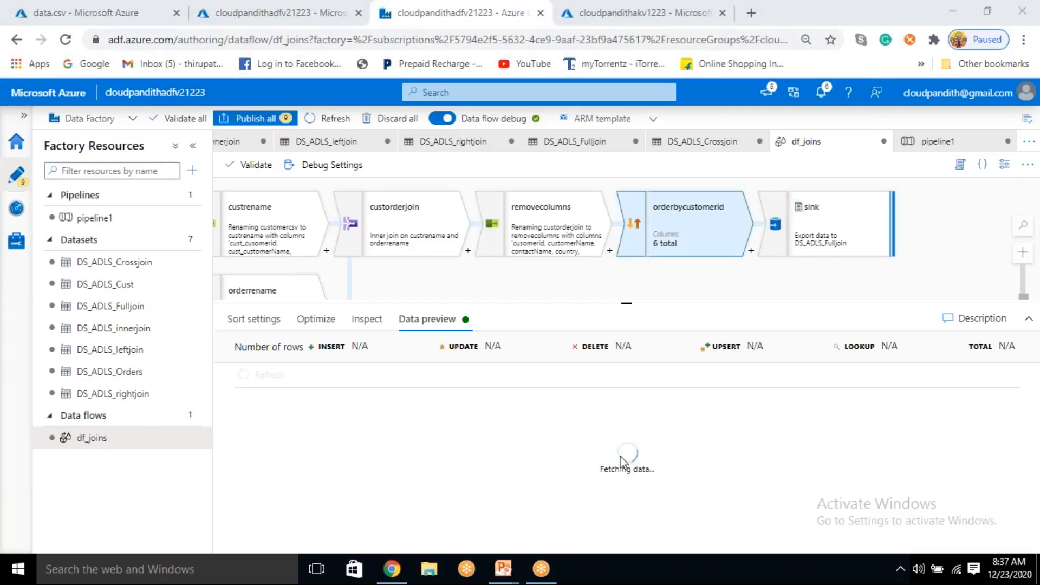
{"action": "left_click_drag", "start_coordinate": [604, 465], "coordinate": [641, 472]}
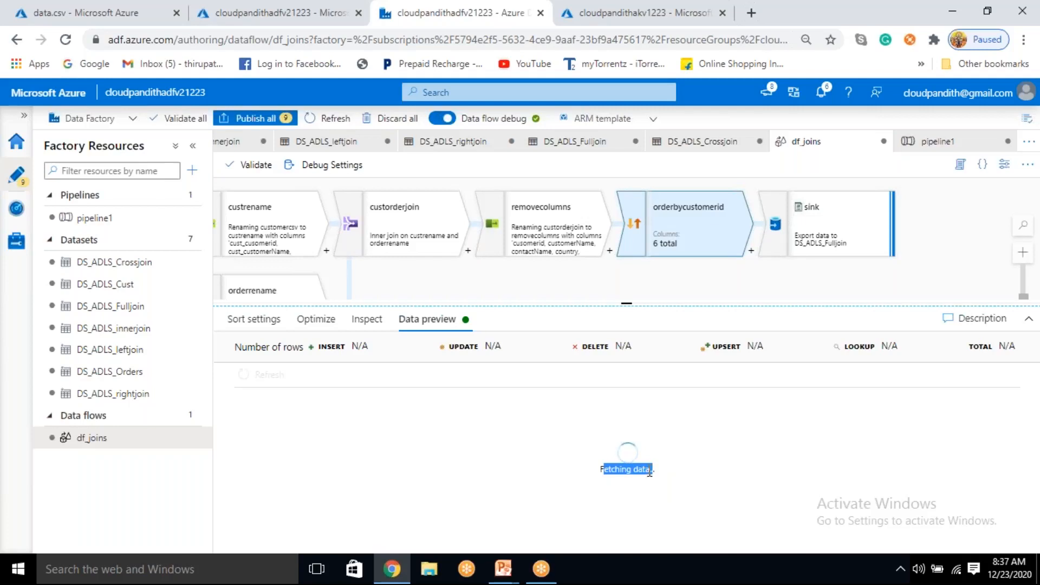
{"action": "triple_click", "coordinate": [647, 470]}
{"action": "left_click", "coordinate": [624, 470]}
{"action": "mouse_move", "coordinate": [600, 469]}
{"action": "left_mouse_down"}
{"action": "mouse_move", "coordinate": [673, 469]}
{"action": "mouse_move", "coordinate": [605, 482]}
{"action": "left_mouse_up"}
{"action": "left_click", "coordinate": [650, 470]}
{"action": "left_click", "coordinate": [628, 508]}
{"action": "triple_click", "coordinate": [663, 483]}
{"action": "left_click", "coordinate": [641, 493]}
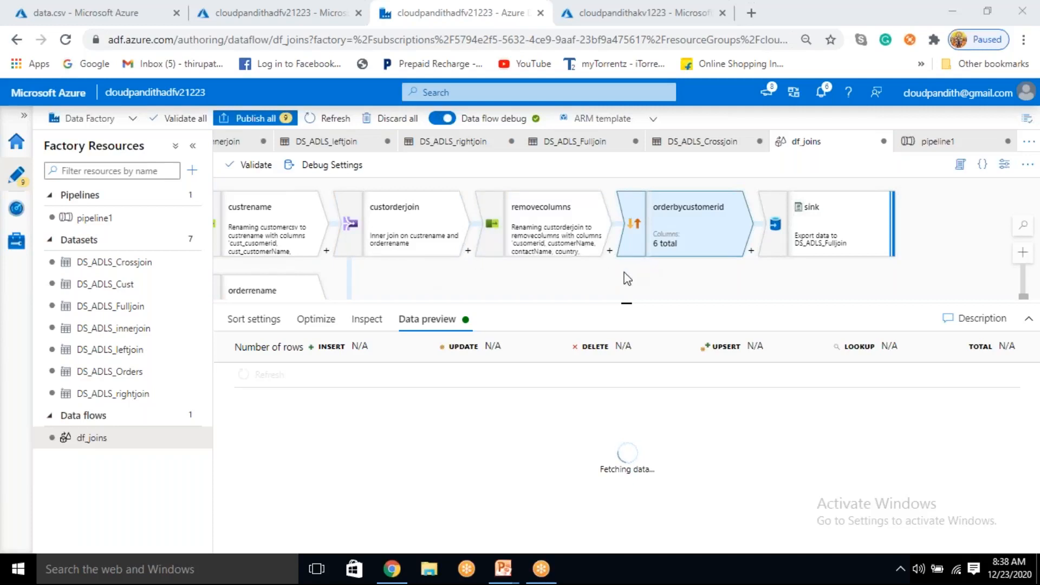
{"action": "left_click_drag", "start_coordinate": [611, 276], "coordinate": [630, 268]}
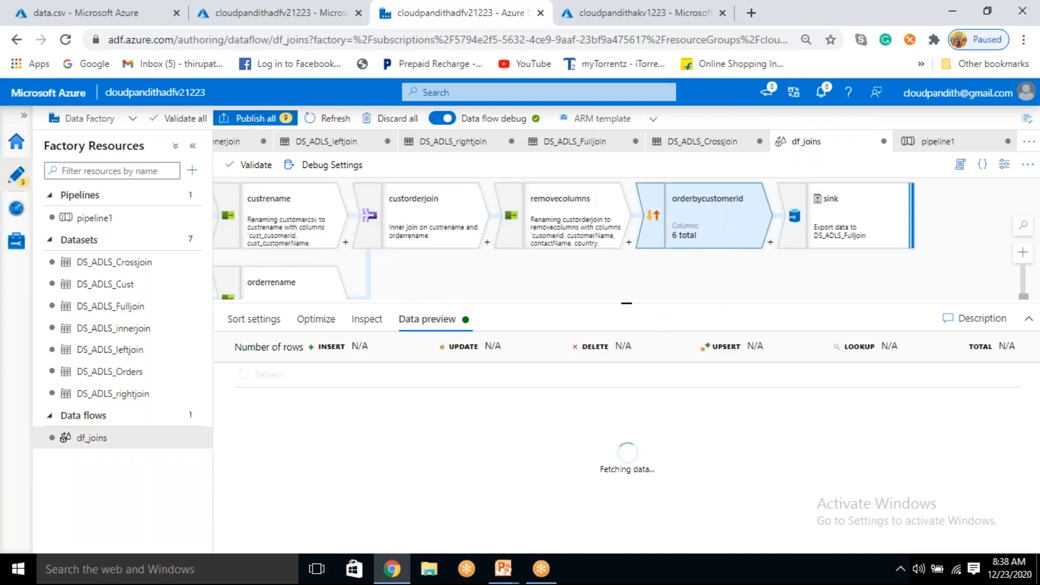
{"action": "left_click_drag", "start_coordinate": [626, 300], "coordinate": [630, 306]}
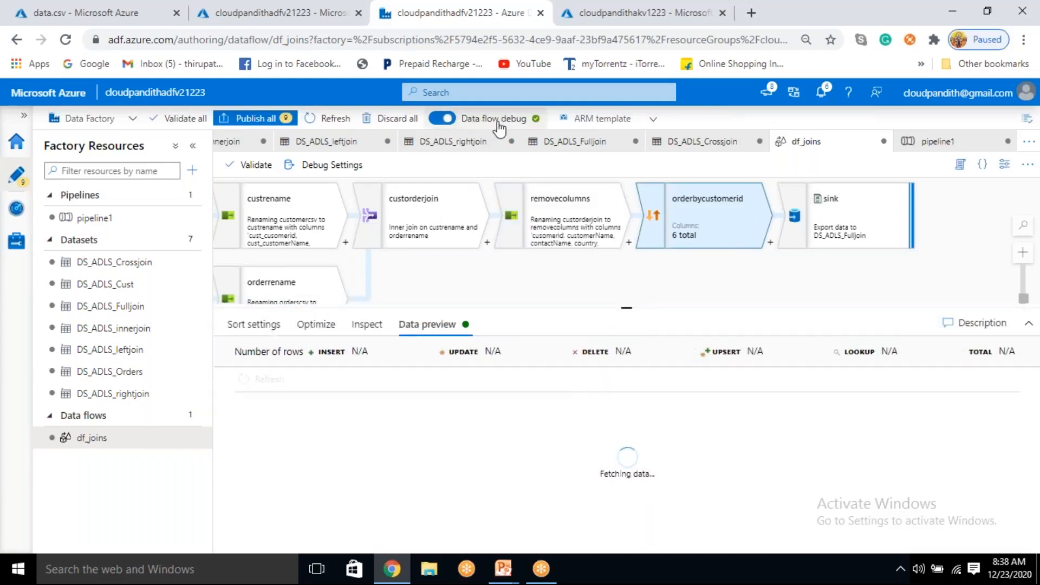
{"action": "left_click", "coordinate": [629, 304]}
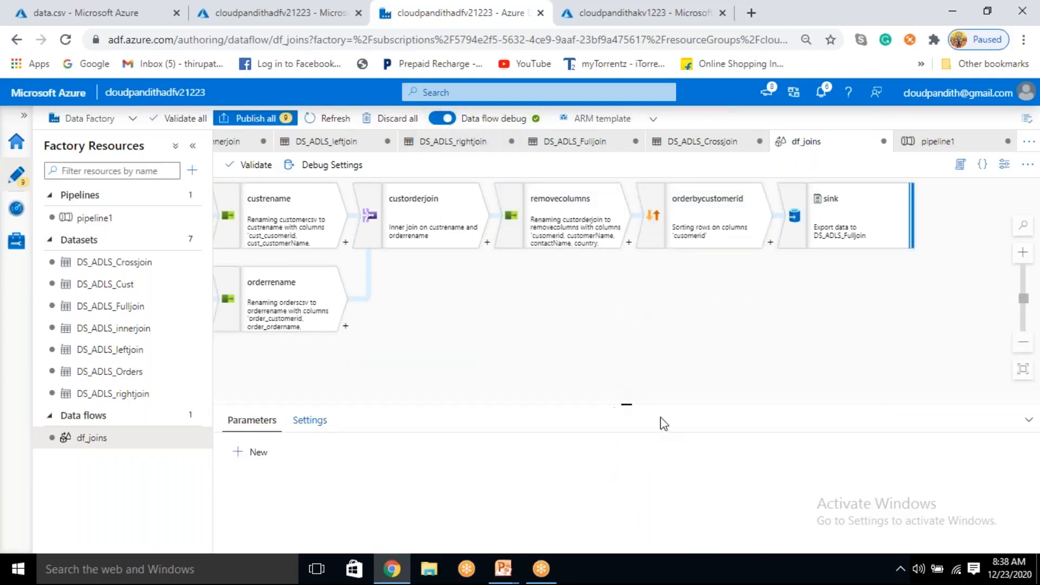
{"action": "left_click_drag", "start_coordinate": [627, 404], "coordinate": [626, 371]}
{"action": "left_click", "coordinate": [684, 221]}
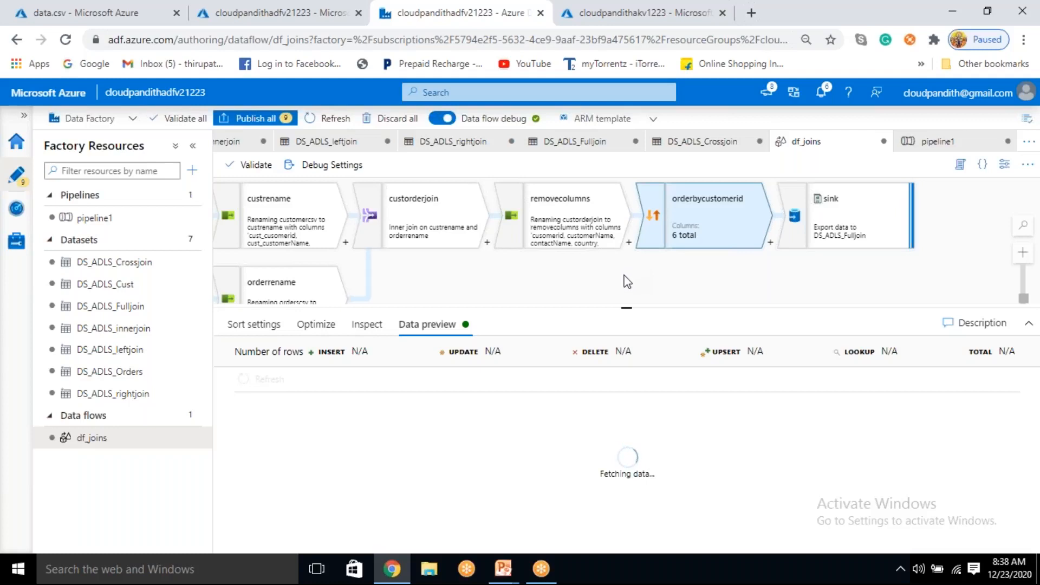
{"action": "left_click_drag", "start_coordinate": [631, 289], "coordinate": [651, 280]}
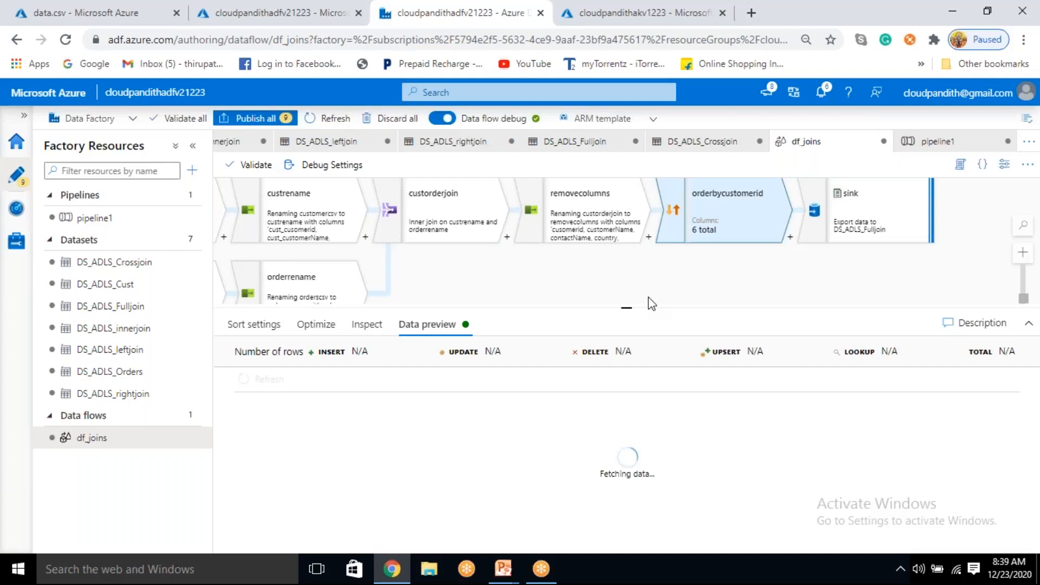
{"action": "left_click", "coordinate": [263, 327]}
{"action": "left_click", "coordinate": [431, 329]}
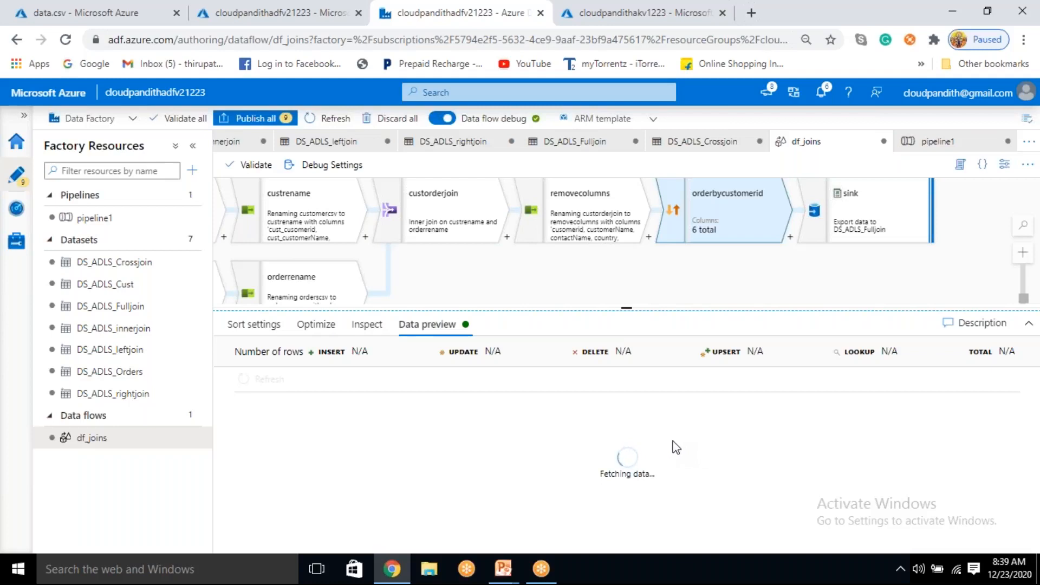
Step: Publish all pending changes for pipeline1, the datasets and df_joins, and check the row order in orderbycustomerid's data preview
{"action": "left_click", "coordinate": [255, 118]}
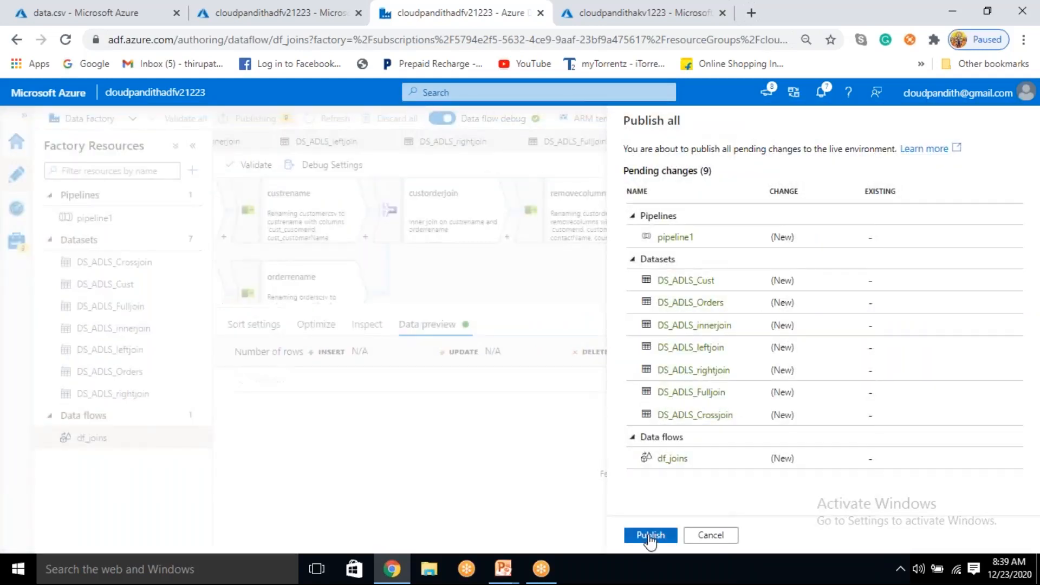
{"action": "left_click", "coordinate": [650, 535]}
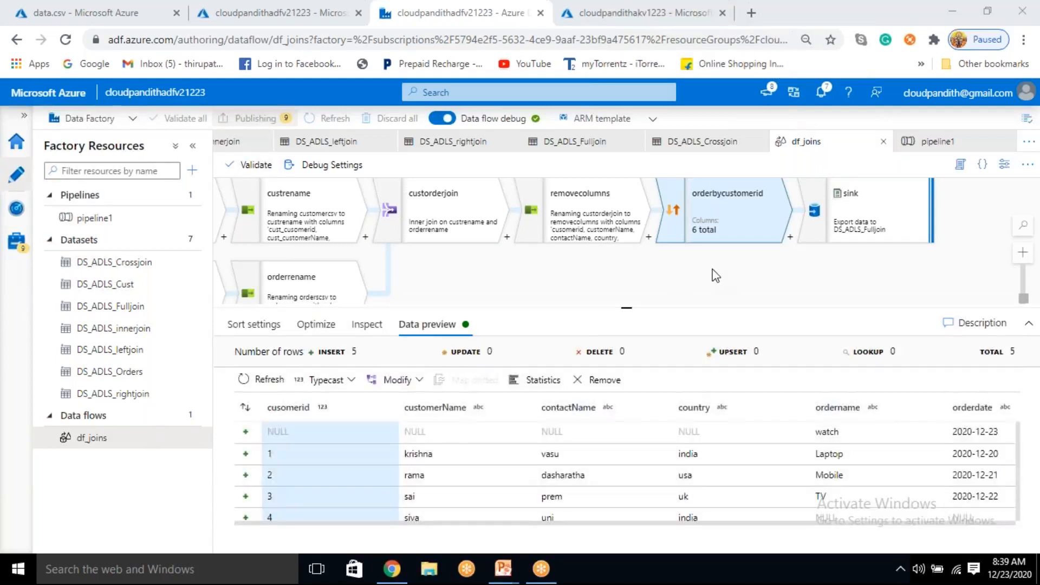
{"action": "left_click_drag", "start_coordinate": [313, 459], "coordinate": [290, 512]}
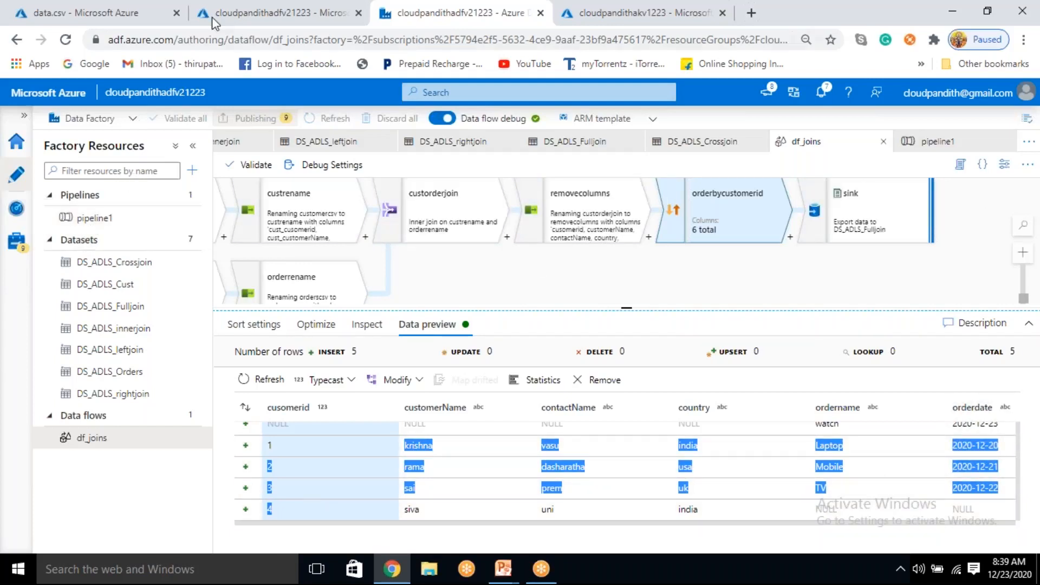
Step: Switch to the fulloutput container in the Azure portal and delete its data.csv blob
{"action": "left_click", "coordinate": [224, 8]}
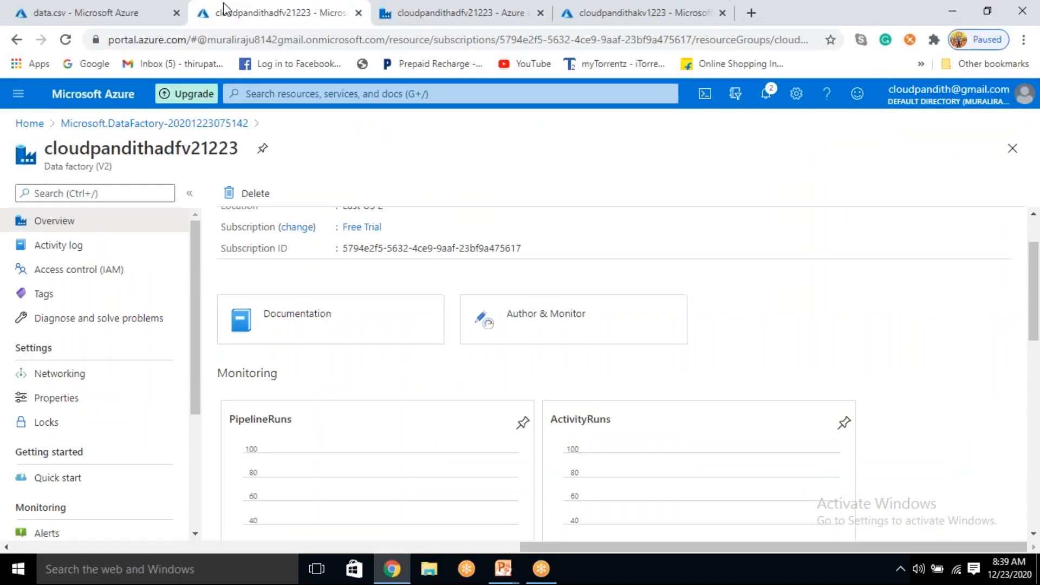
{"action": "left_click", "coordinate": [54, 12]}
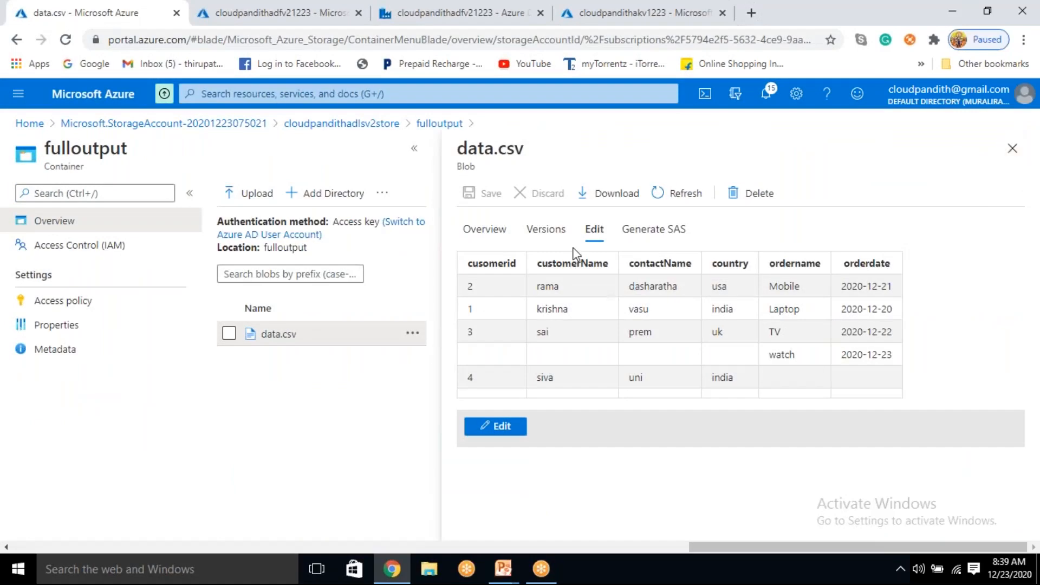
{"action": "left_click", "coordinate": [486, 307]}
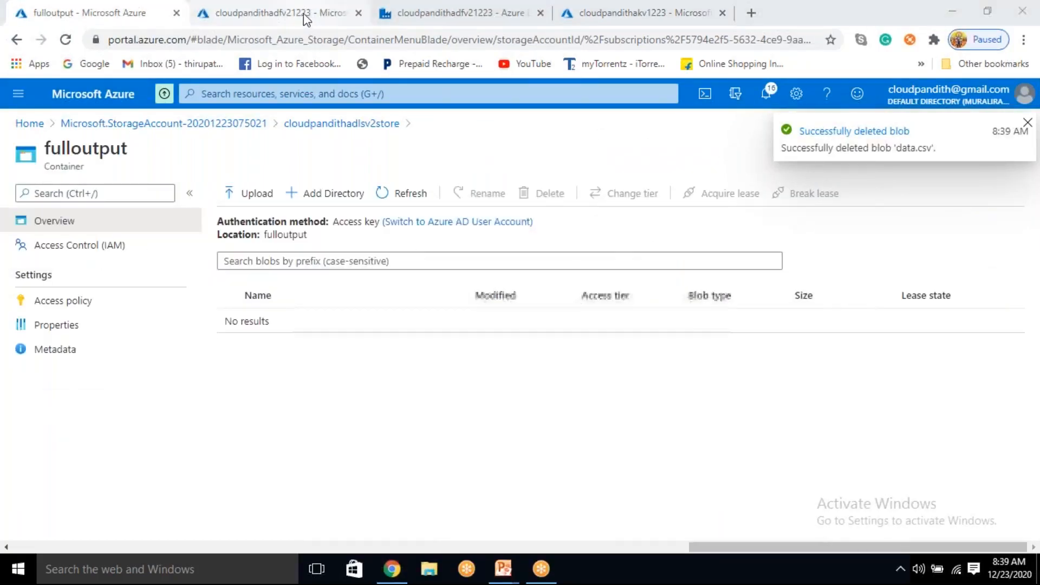
Step: Return to Azure Data Factory, open pipeline1 and start a debug run of it
{"action": "left_click", "coordinate": [472, 9]}
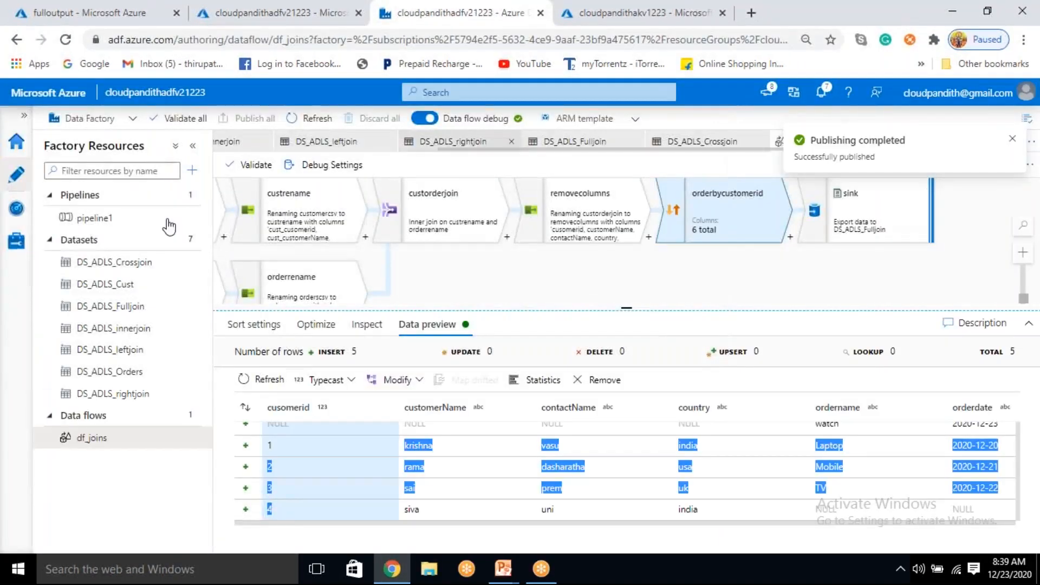
{"action": "left_click", "coordinate": [177, 210]}
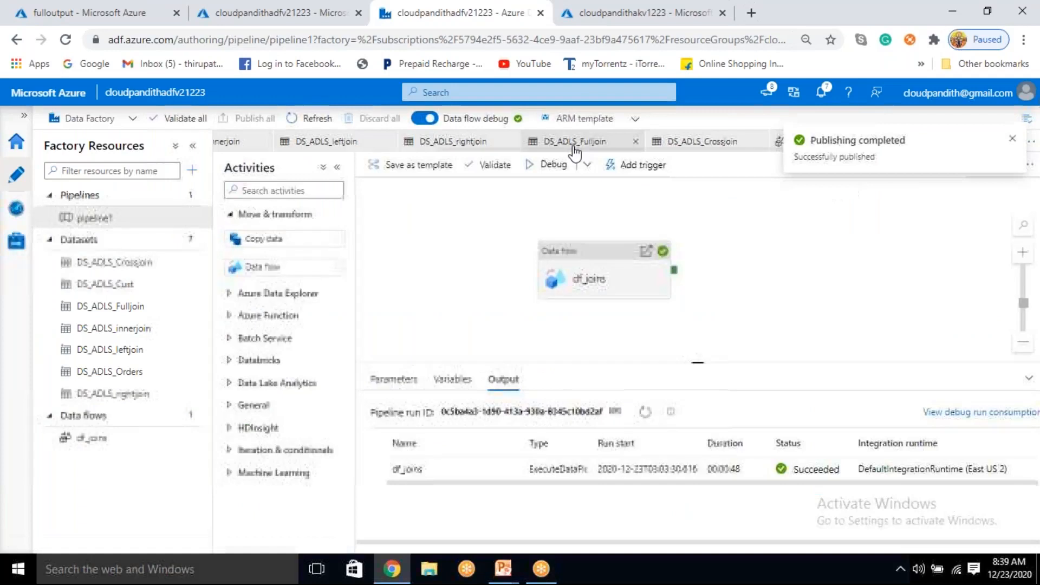
{"action": "left_click", "coordinate": [549, 172]}
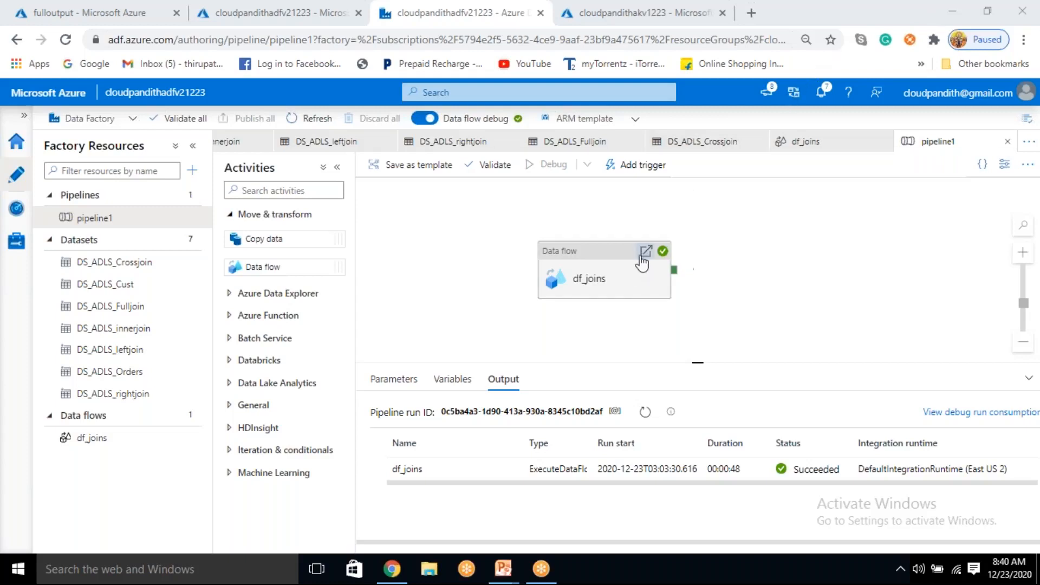
Step: Monitor pipeline1's debug run by repeatedly refreshing the df_joins activity status until the run ends, dismissing the advertising notification
{"action": "left_click", "coordinate": [643, 414]}
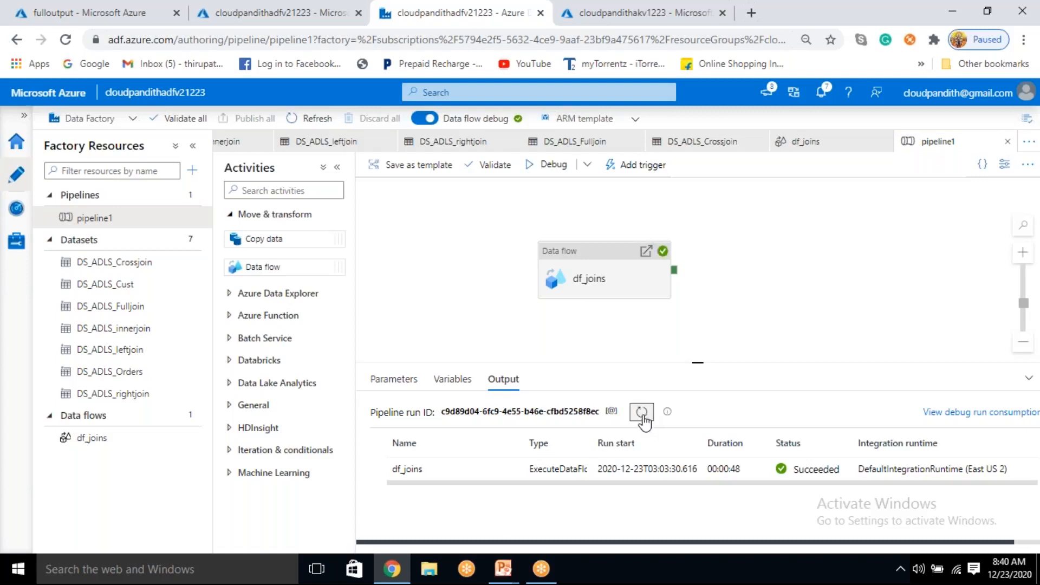
{"action": "left_click_drag", "start_coordinate": [534, 333], "coordinate": [531, 336]}
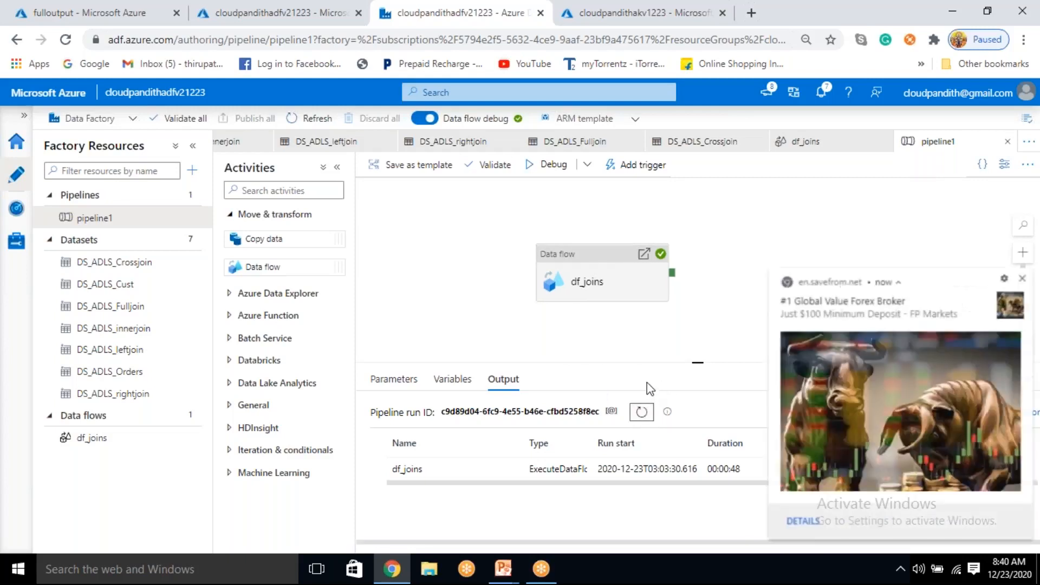
{"action": "left_click", "coordinate": [1018, 280]}
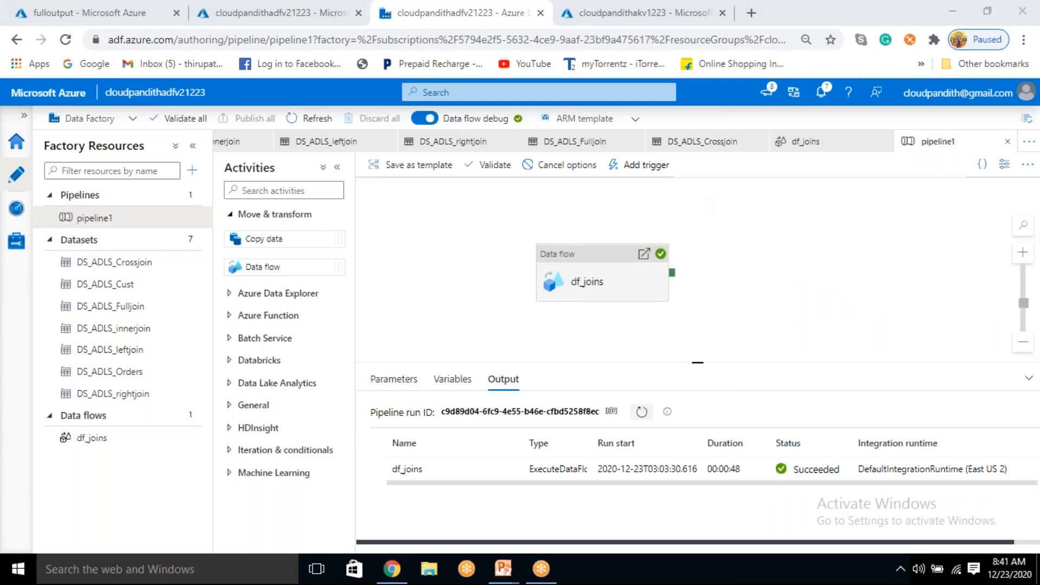
{"action": "left_click", "coordinate": [641, 411]}
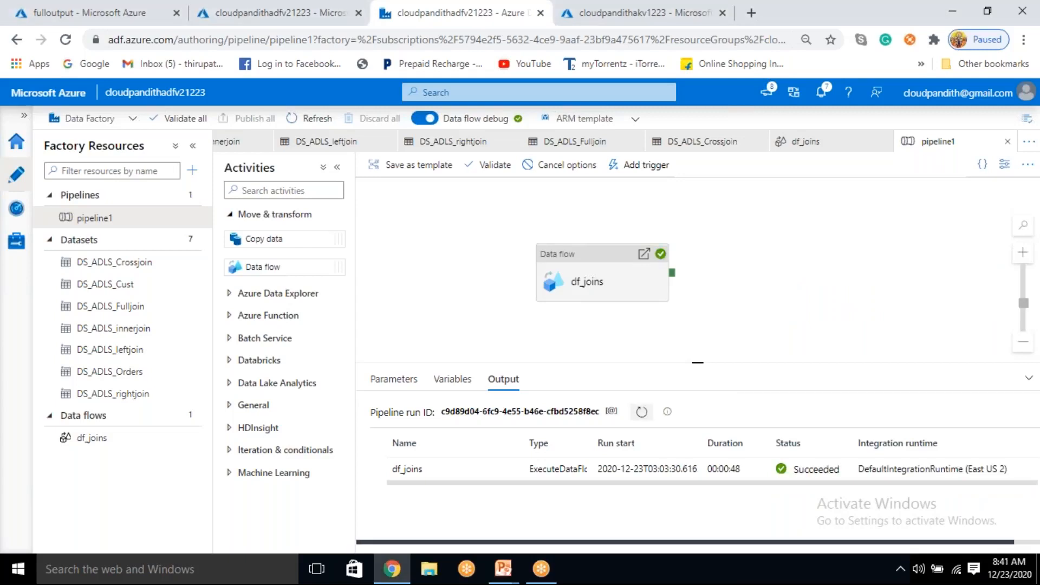
{"action": "left_click", "coordinate": [642, 413]}
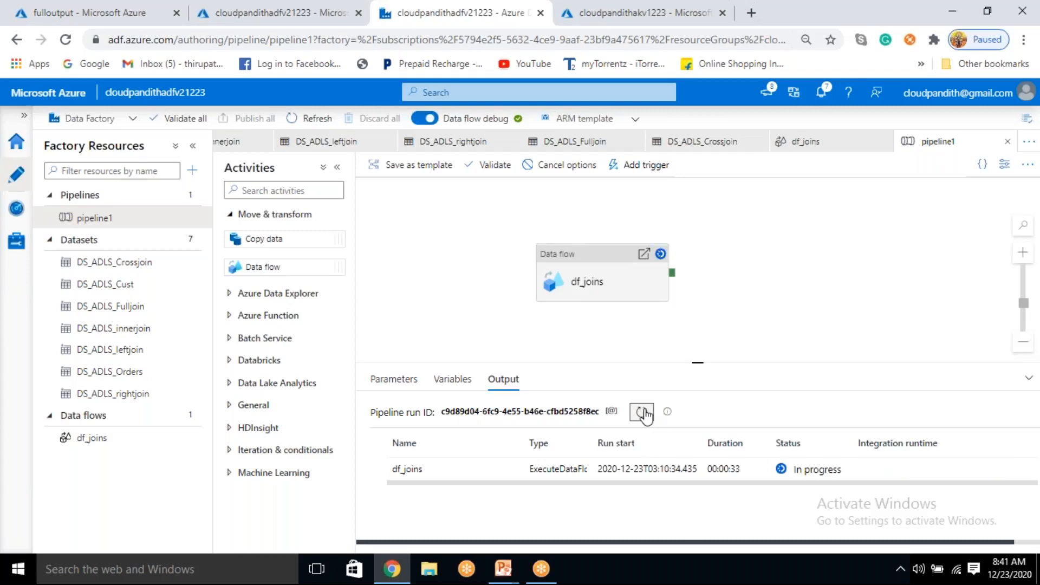
{"action": "left_click", "coordinate": [328, 14]}
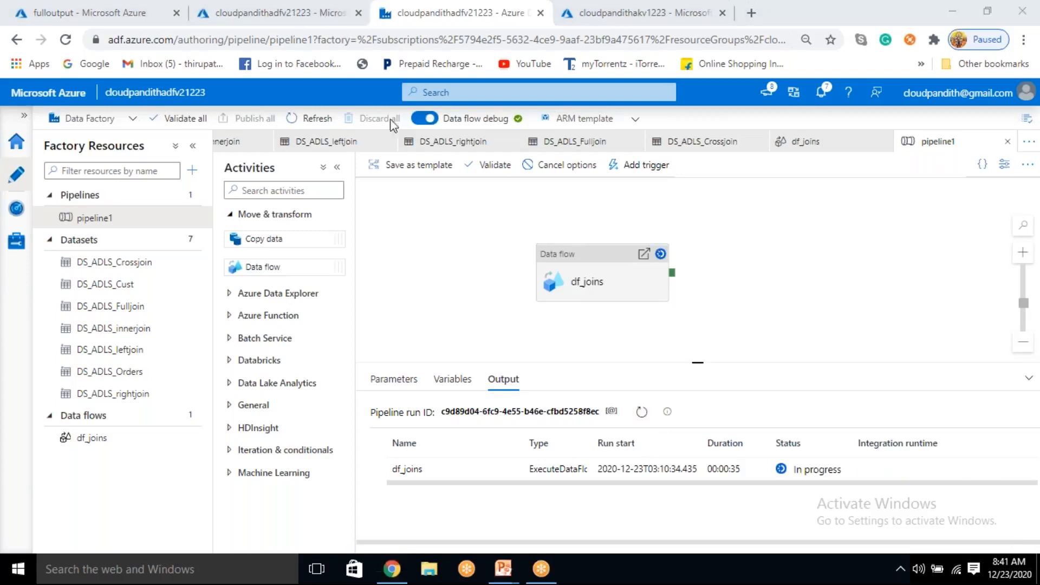
{"action": "left_click", "coordinate": [641, 413]}
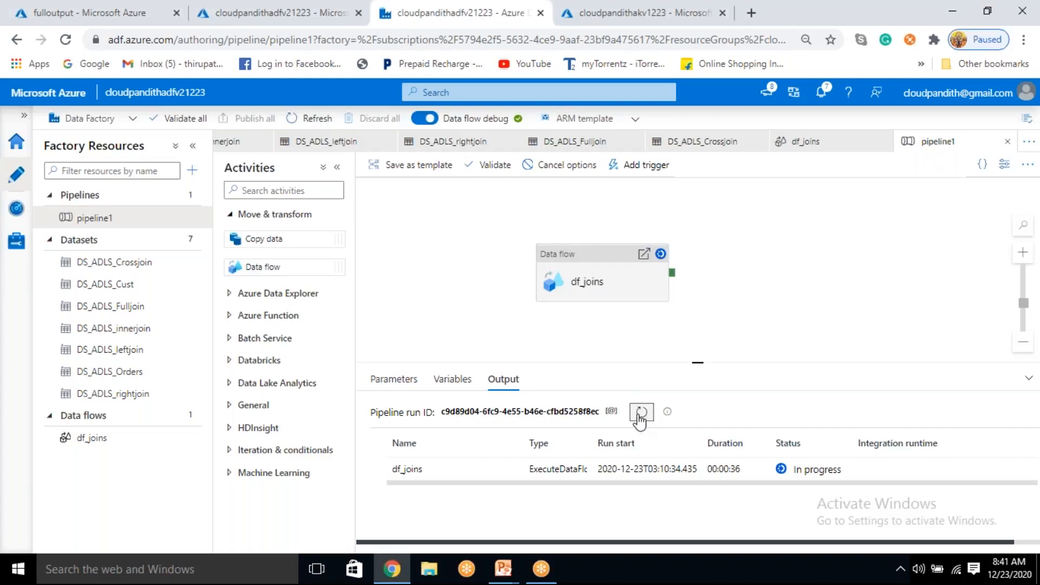
{"action": "left_click", "coordinate": [640, 415]}
{"action": "left_click", "coordinate": [641, 415]}
{"action": "left_click", "coordinate": [645, 416]}
{"action": "left_click", "coordinate": [334, 33]}
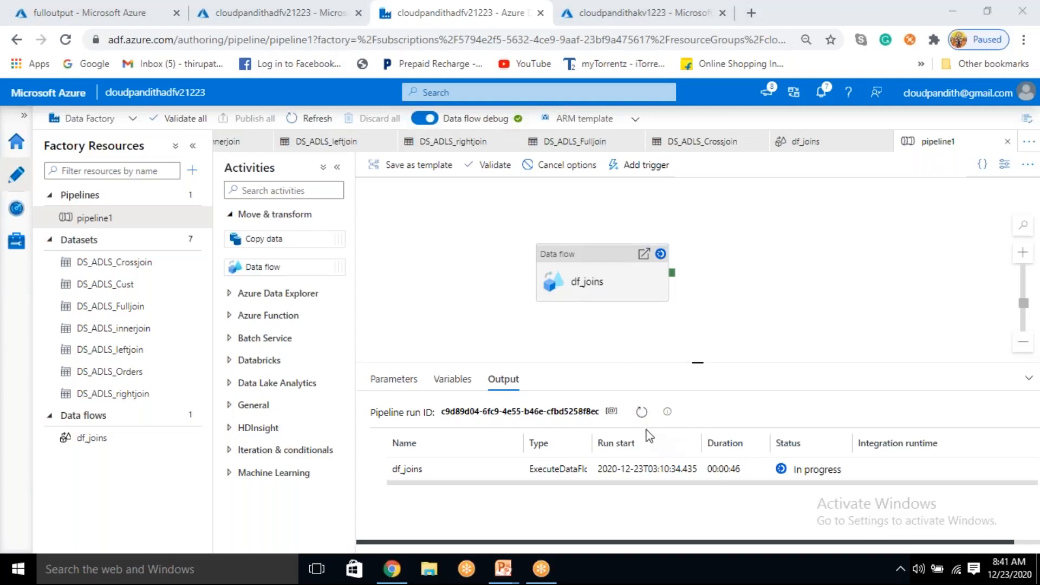
{"action": "left_click", "coordinate": [641, 411]}
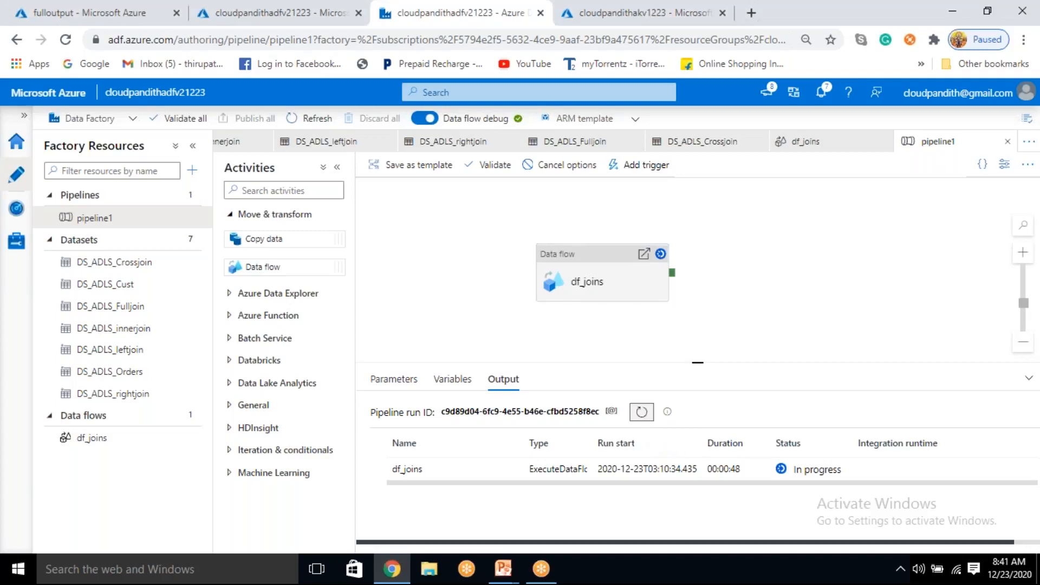
{"action": "left_click", "coordinate": [642, 414]}
{"action": "left_click", "coordinate": [642, 414]}
{"action": "left_click", "coordinate": [642, 413]}
{"action": "left_click", "coordinate": [643, 414]}
{"action": "left_click", "coordinate": [643, 414]}
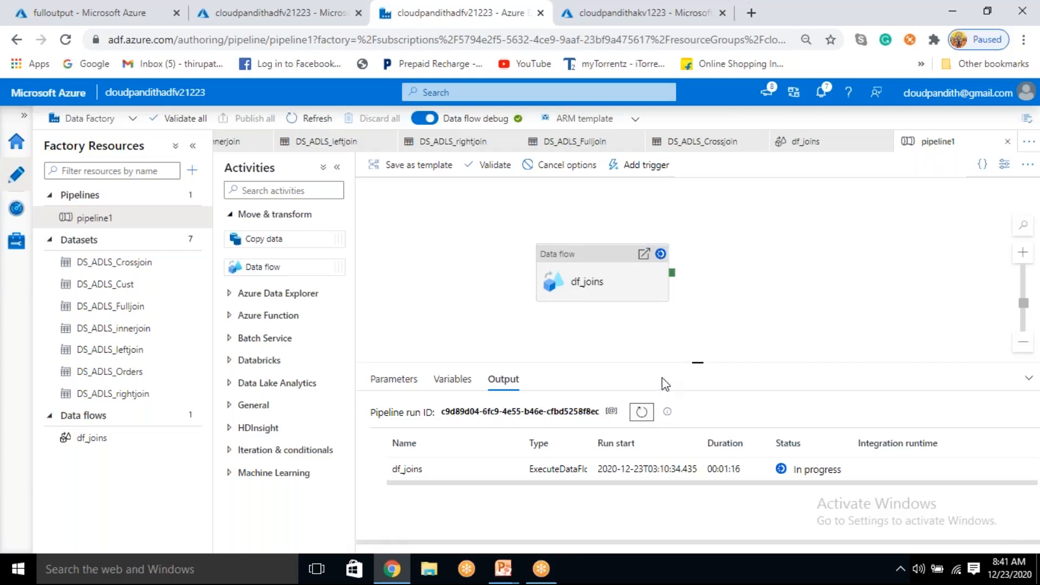
{"action": "left_click", "coordinate": [642, 416]}
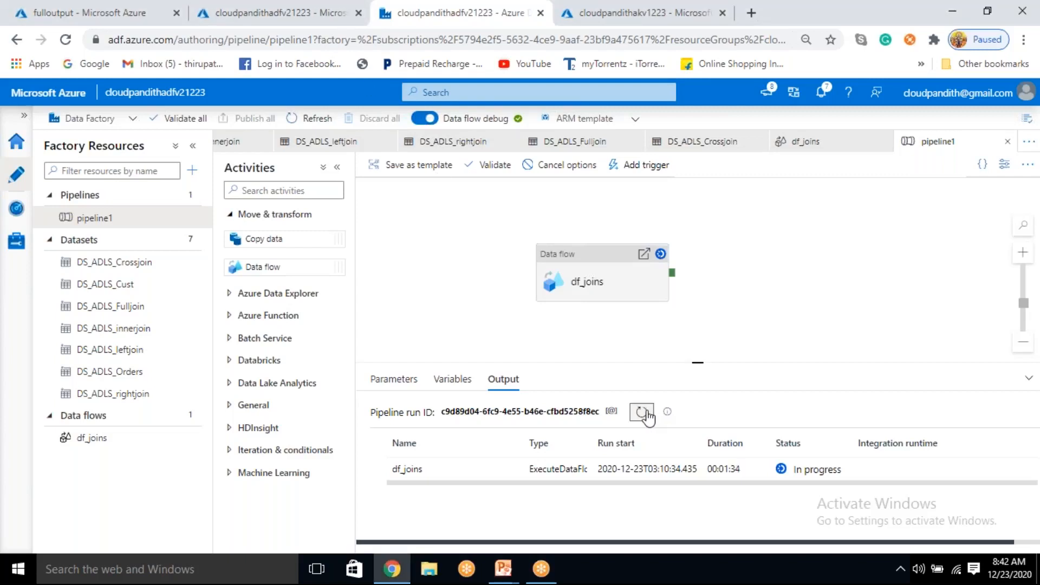
{"action": "left_click", "coordinate": [644, 410]}
{"action": "left_click", "coordinate": [643, 412]}
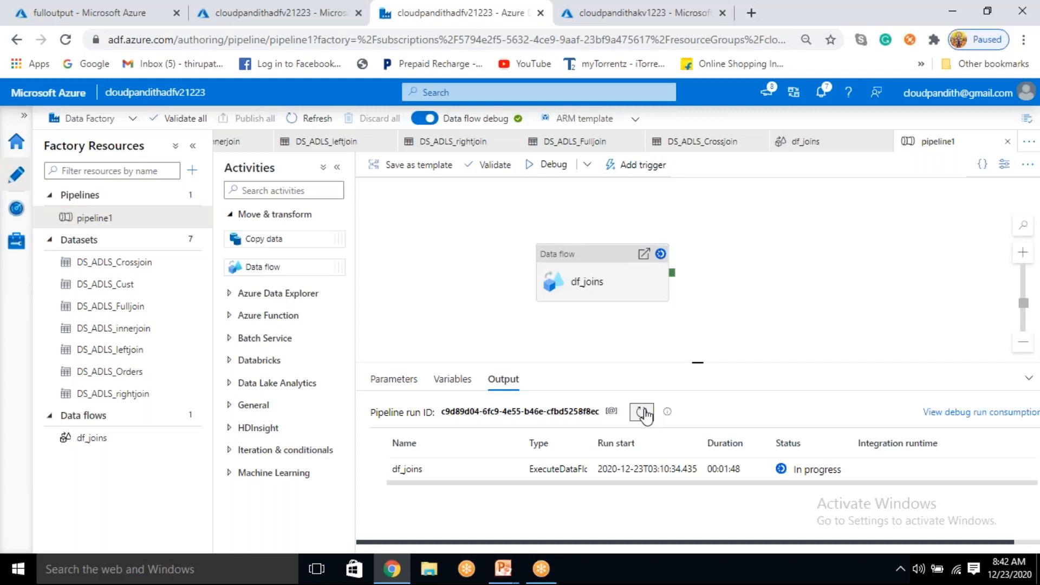
{"action": "left_click", "coordinate": [640, 412]}
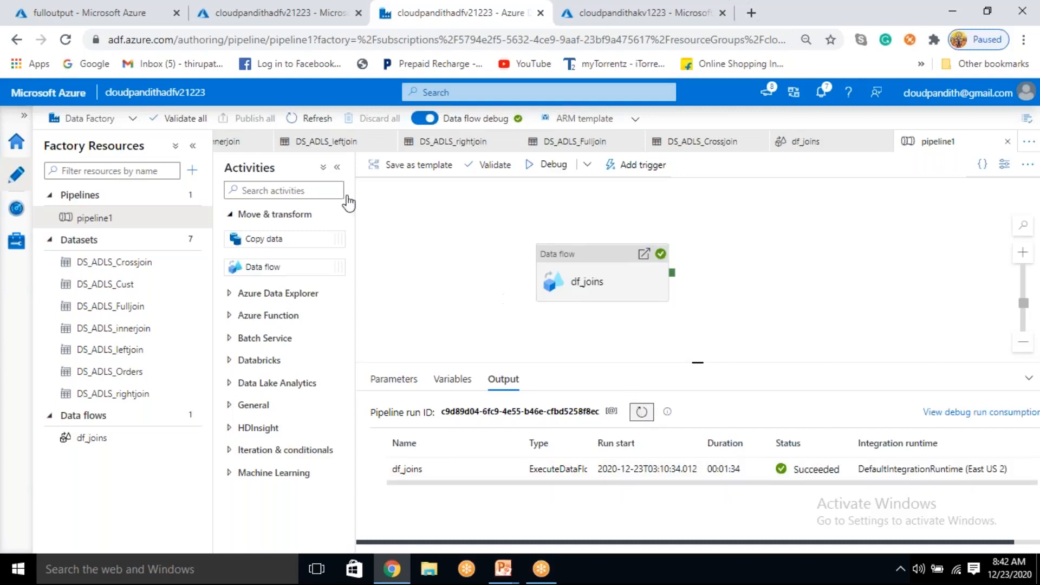
Step: Switch to the fulloutput container in the Azure portal, refresh it and preview data.csv as a table to check the row order
{"action": "left_click", "coordinate": [79, 12]}
{"action": "left_click", "coordinate": [407, 193]}
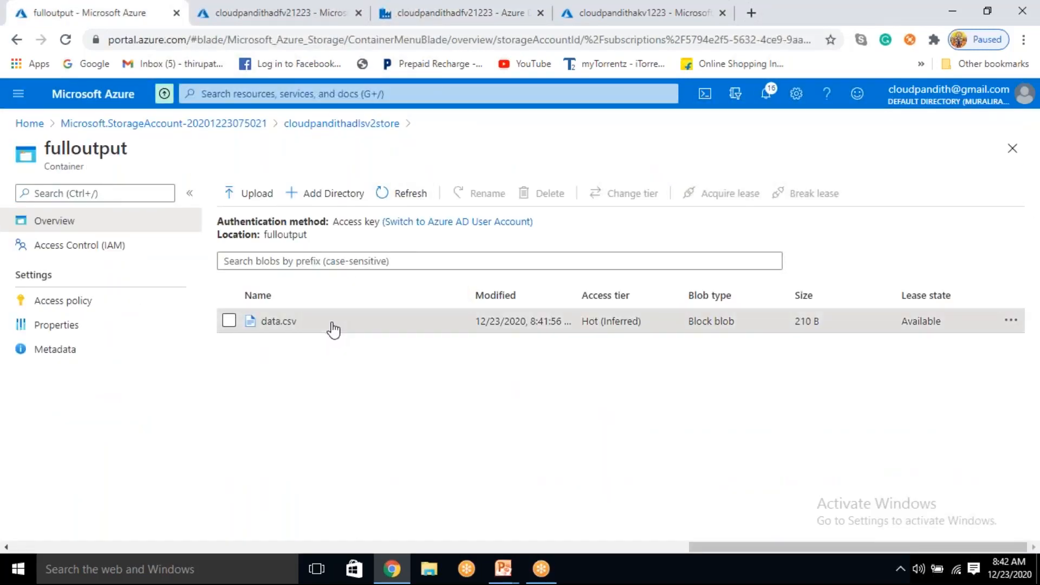
{"action": "left_click", "coordinate": [333, 325]}
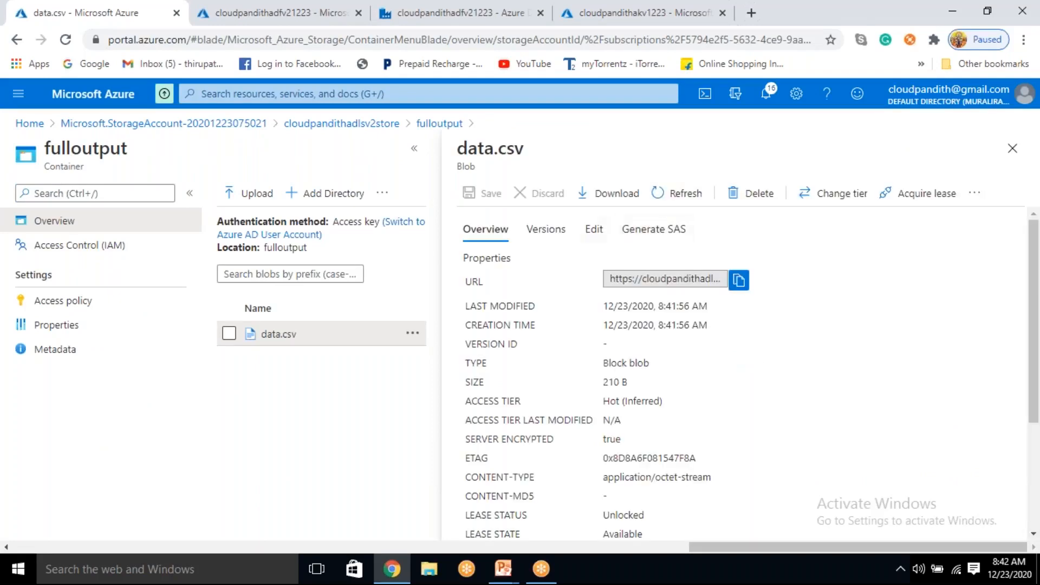
{"action": "left_click", "coordinate": [592, 229]}
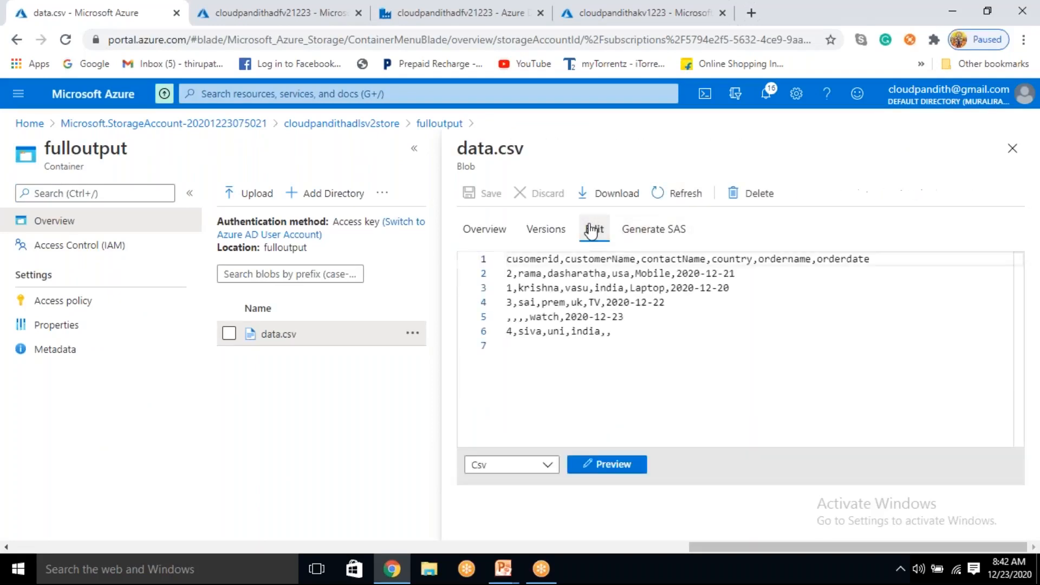
{"action": "left_click", "coordinate": [607, 464]}
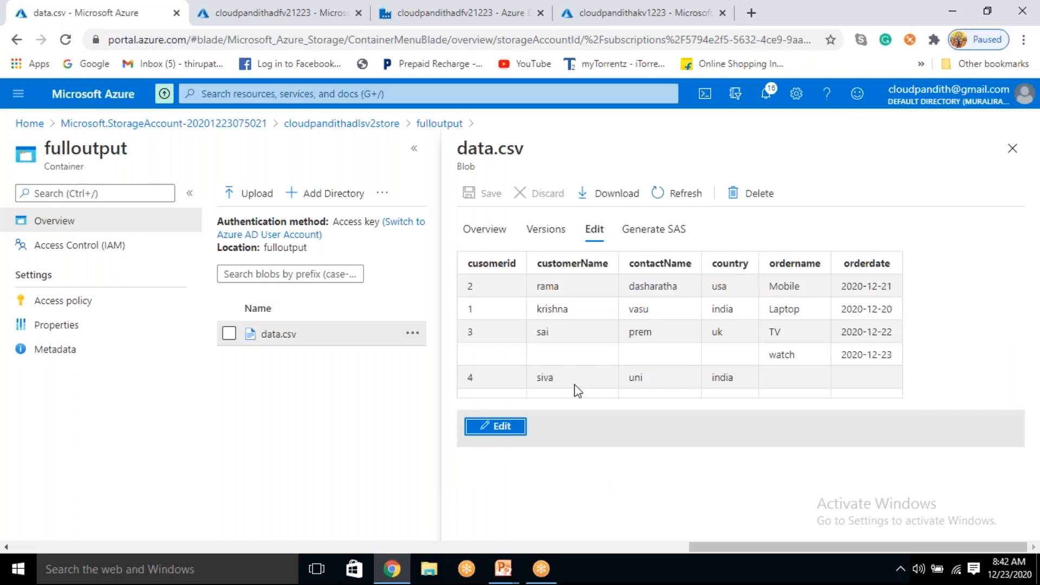
{"action": "left_click_drag", "start_coordinate": [471, 287], "coordinate": [889, 383]}
{"action": "left_click", "coordinate": [888, 374]}
{"action": "left_click", "coordinate": [1011, 148]}
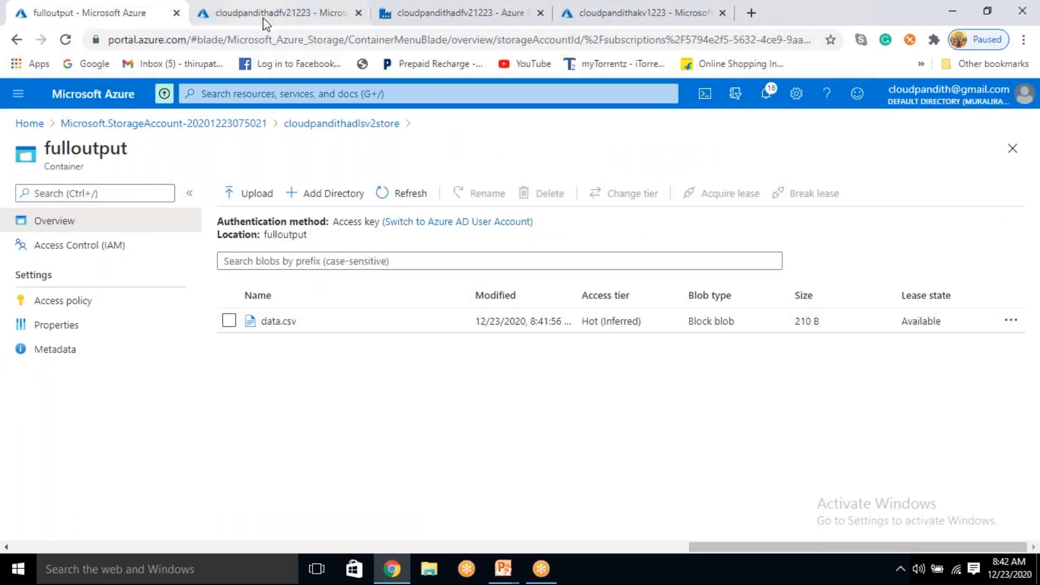
Step: Return to Azure Data Factory, open the df_joins data flow and set the custorderjoin join type to Custom (cross)
{"action": "left_click", "coordinate": [427, 8]}
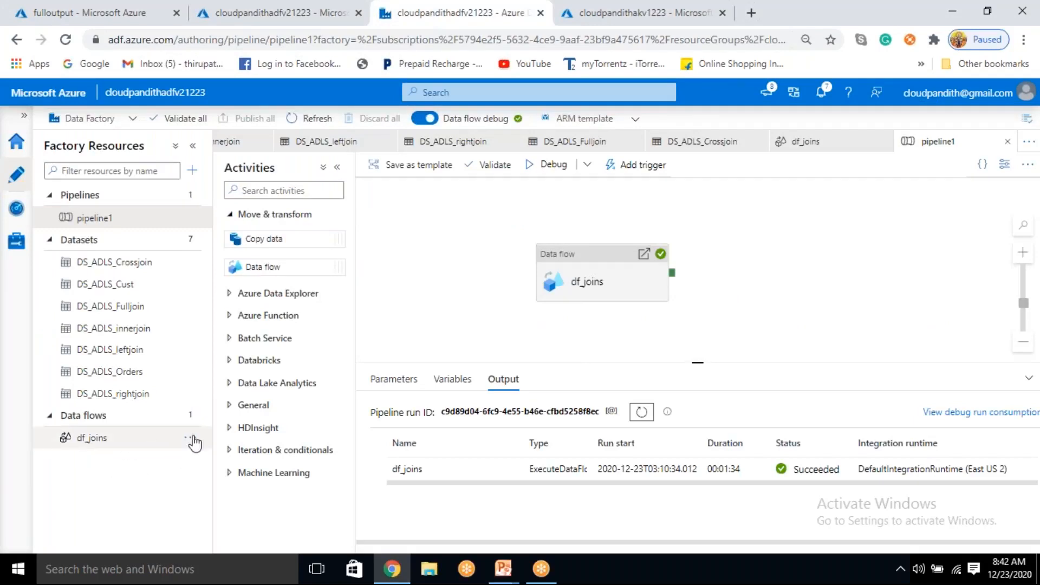
{"action": "left_click", "coordinate": [590, 276]}
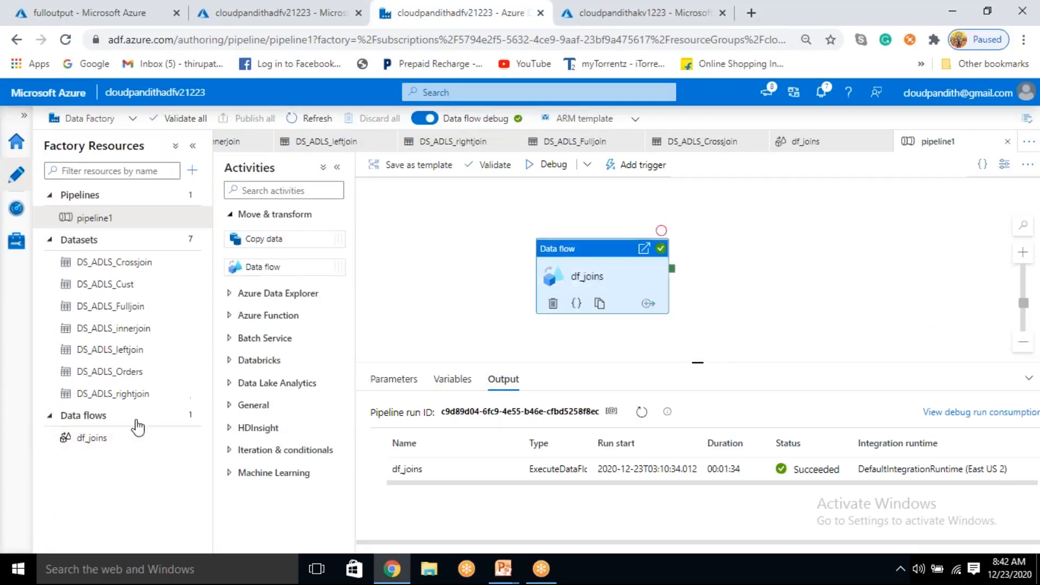
{"action": "left_click", "coordinate": [91, 445]}
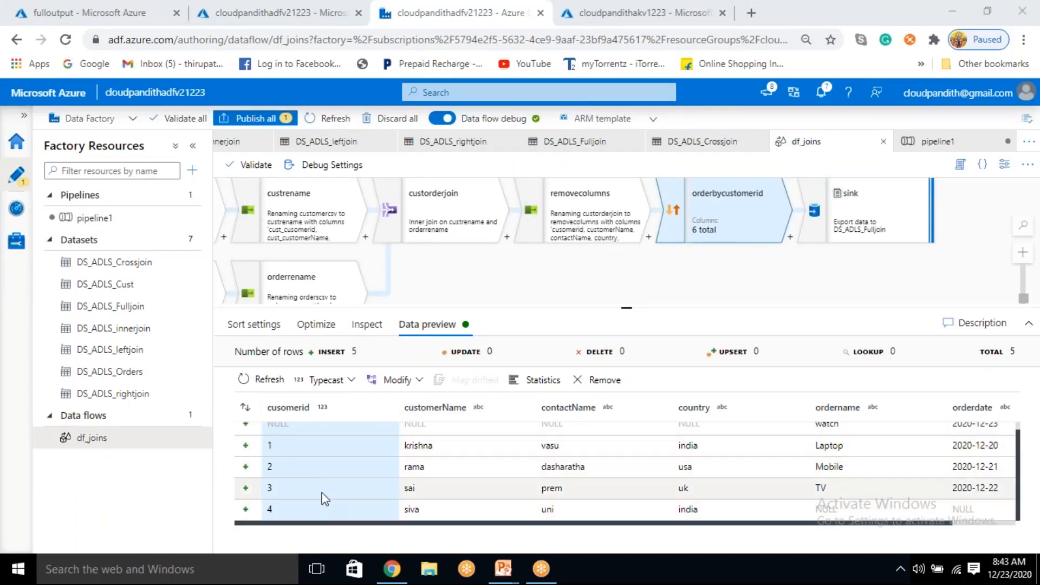
{"action": "left_click", "coordinate": [431, 217]}
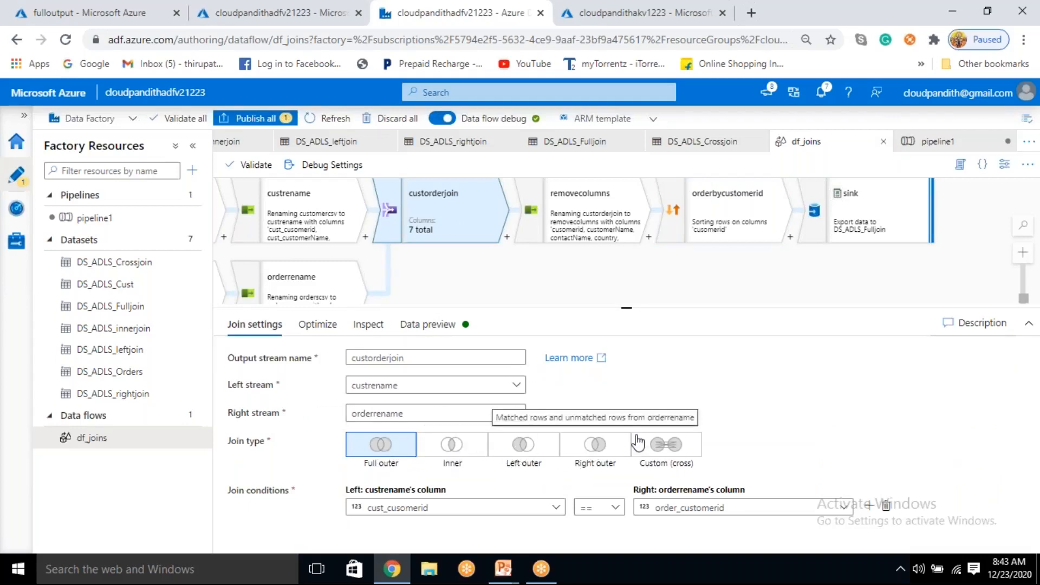
{"action": "left_click", "coordinate": [666, 449]}
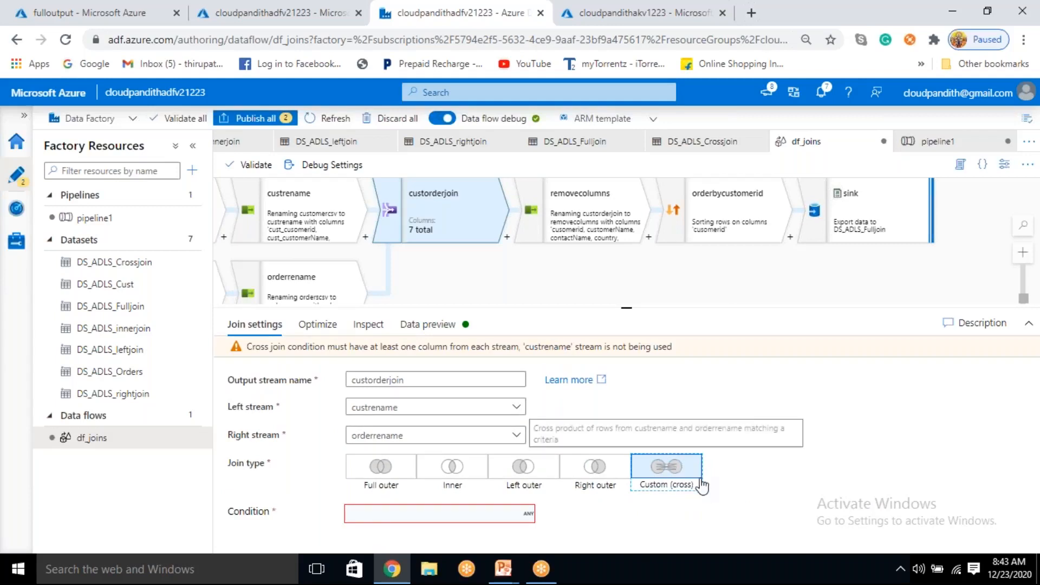
Step: Set the cross join condition of custorderjoin to 1==1 in the expression builder and save it
{"action": "left_click", "coordinate": [495, 517]}
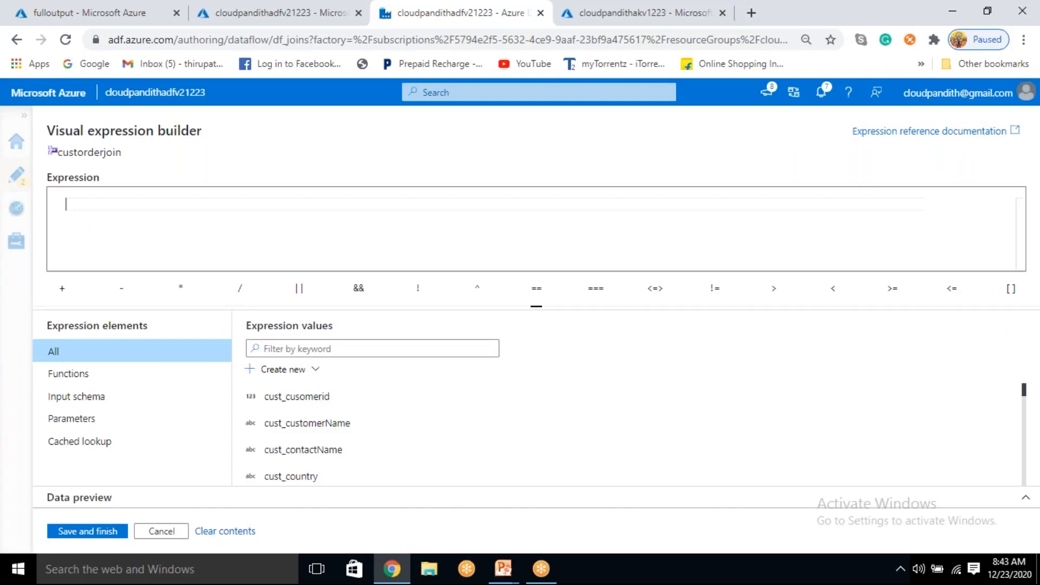
{"action": "type", "text": "1==1"}
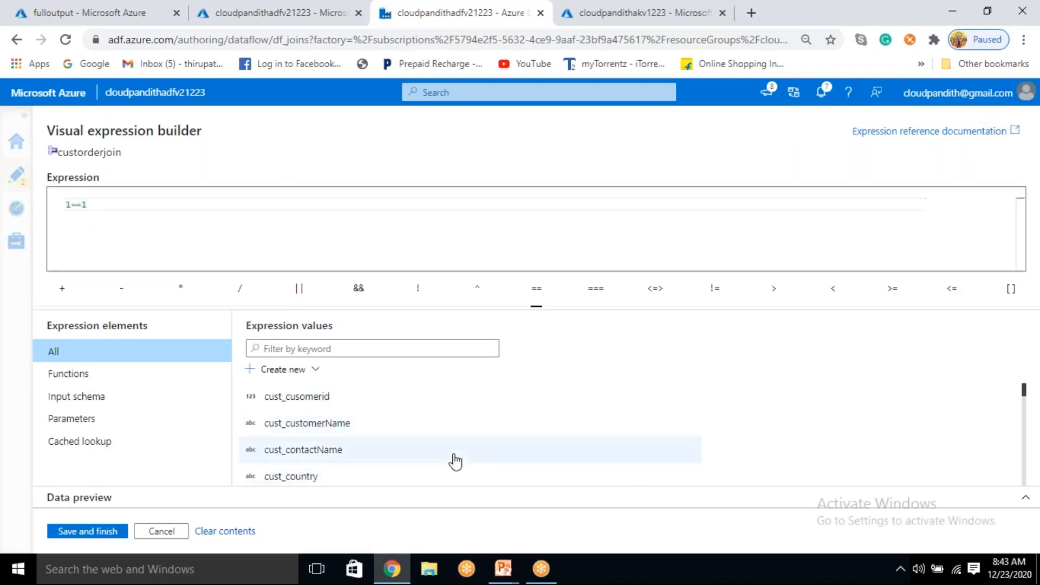
{"action": "left_click_drag", "start_coordinate": [69, 207], "coordinate": [47, 214]}
{"action": "left_click", "coordinate": [79, 205]}
{"action": "left_click", "coordinate": [110, 212]}
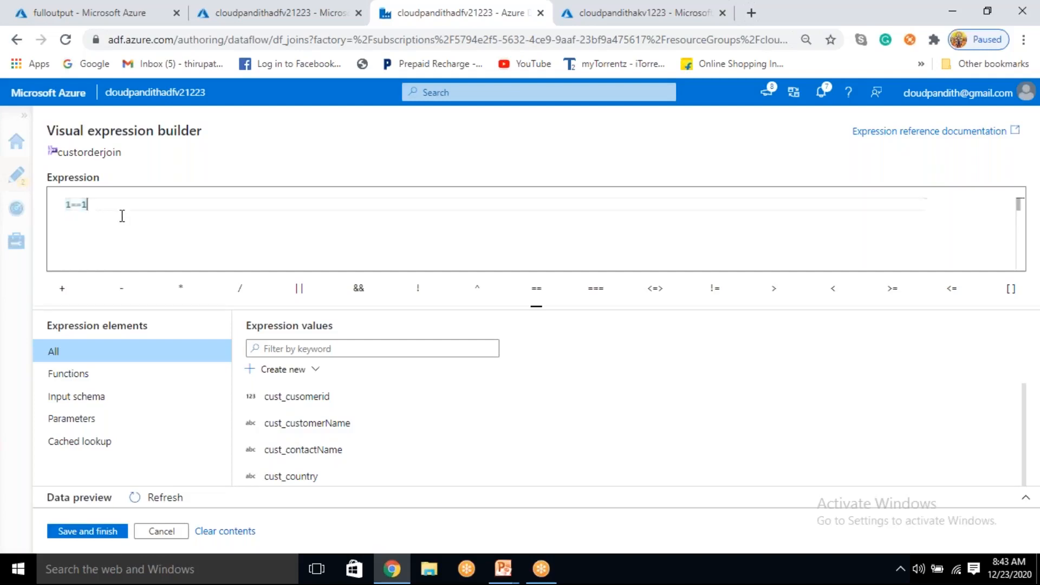
{"action": "left_click", "coordinate": [101, 542]}
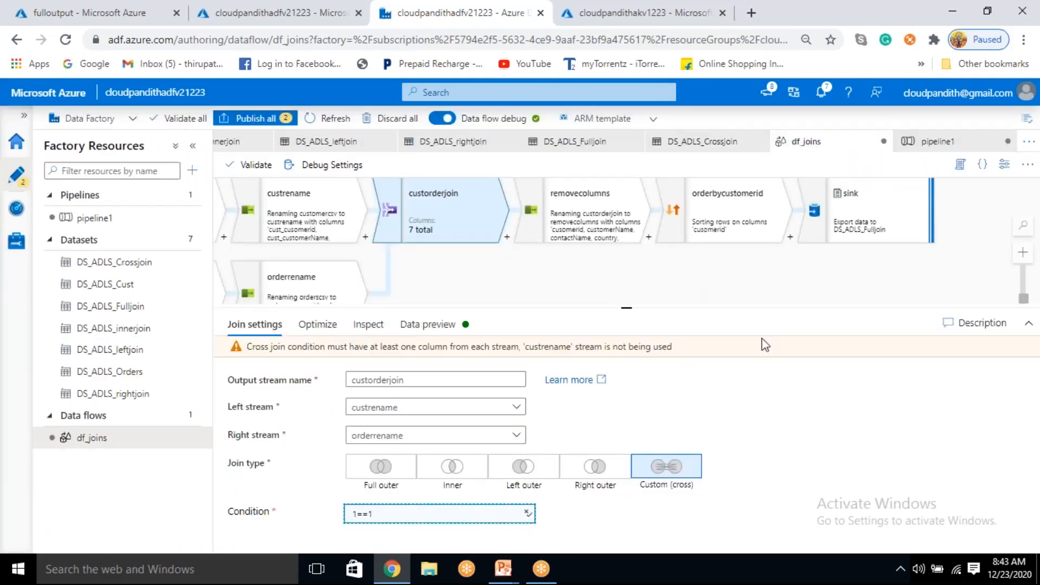
Step: Set the sink's dataset to DS_ADLS_Crossjoin
{"action": "left_click", "coordinate": [865, 200]}
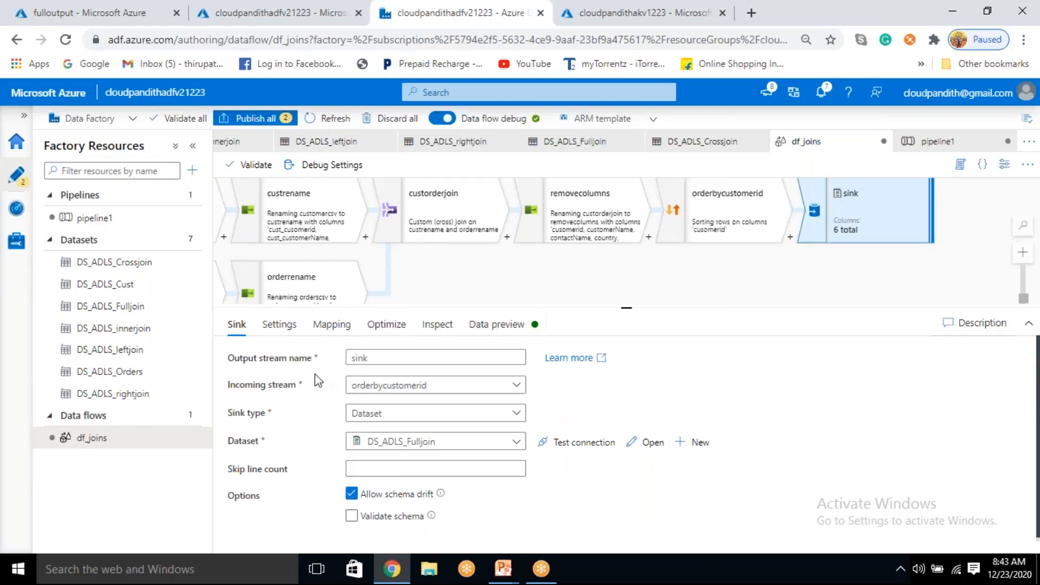
{"action": "left_click", "coordinate": [389, 451]}
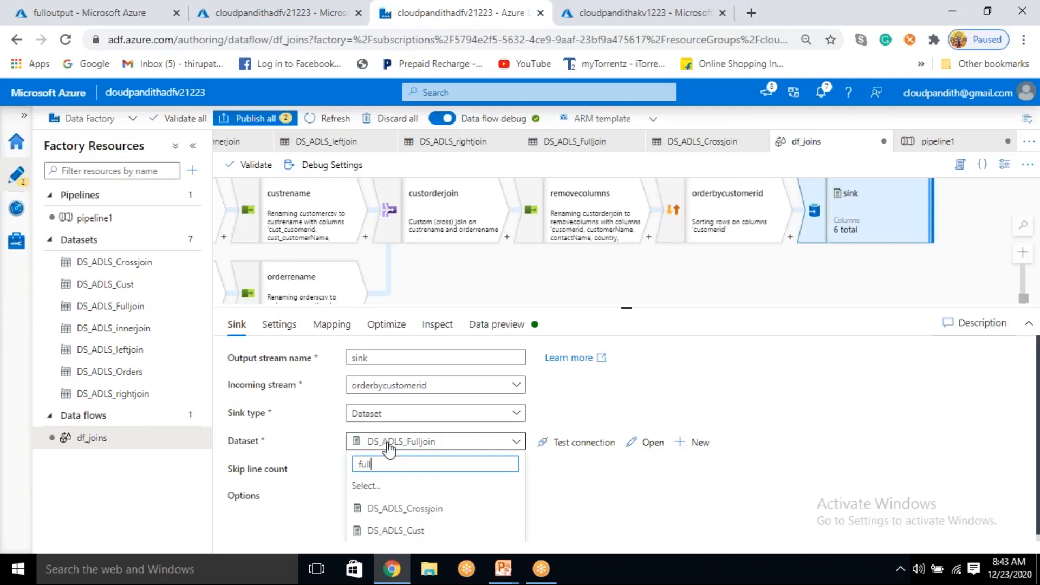
{"action": "key", "text": "BackSpace"}
{"action": "key", "text": "BackSpace"}
{"action": "key", "text": "BackSpace"}
{"action": "key", "text": "BackSpace"}
{"action": "type", "text": "cross"}
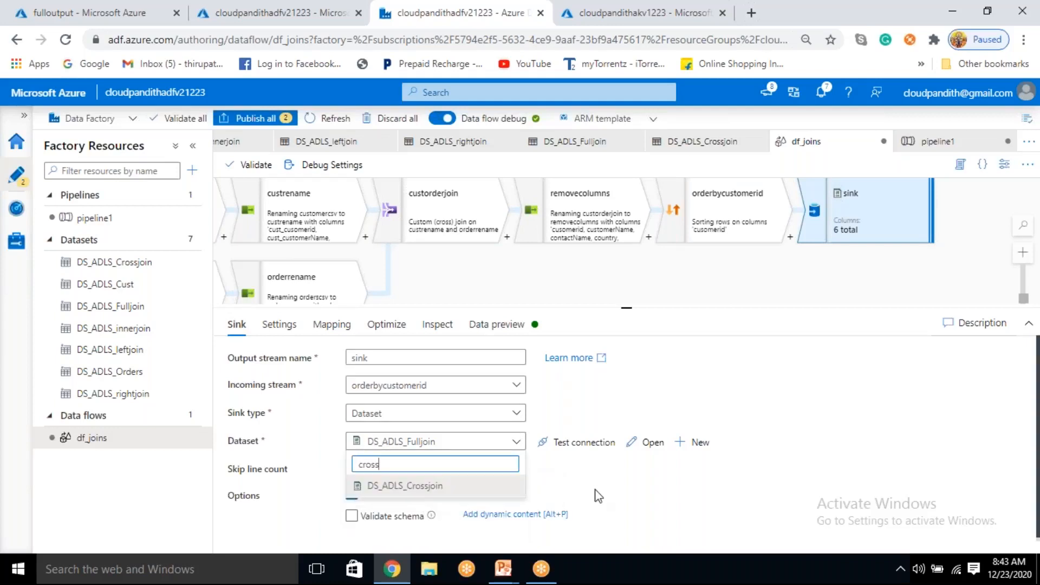
{"action": "left_click", "coordinate": [486, 485]}
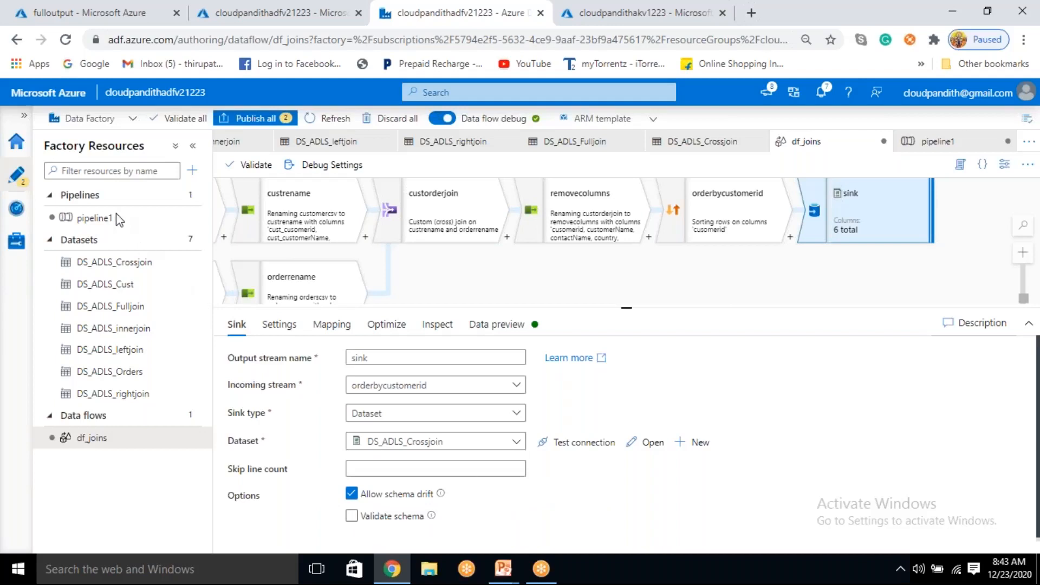
Step: Open pipeline1, start a debug run of it and refresh the run status
{"action": "left_click", "coordinate": [95, 218]}
{"action": "left_click", "coordinate": [553, 165]}
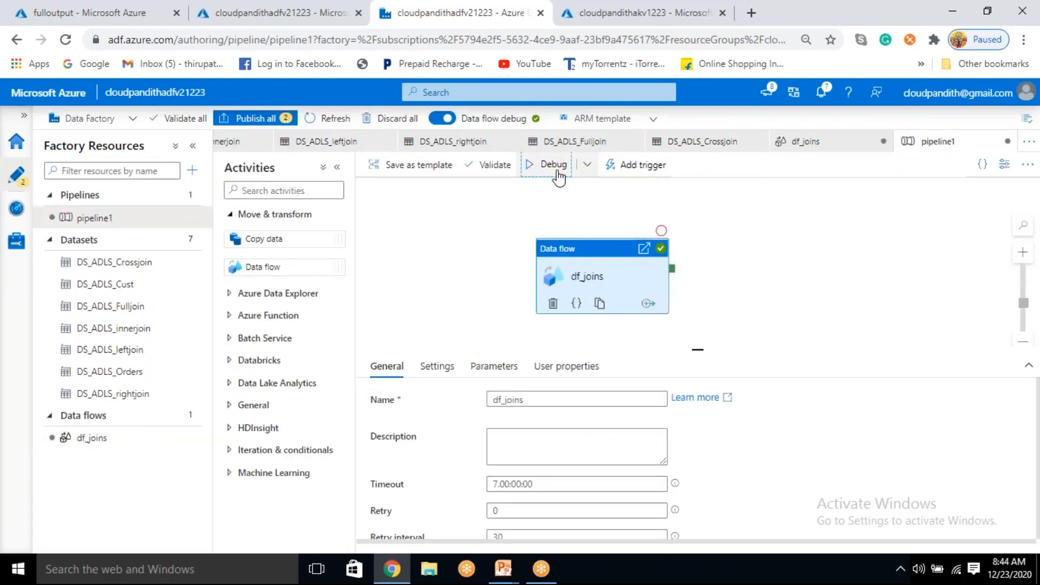
{"action": "left_click", "coordinate": [768, 261]}
{"action": "double_click", "coordinate": [643, 421]}
{"action": "left_click", "coordinate": [640, 413]}
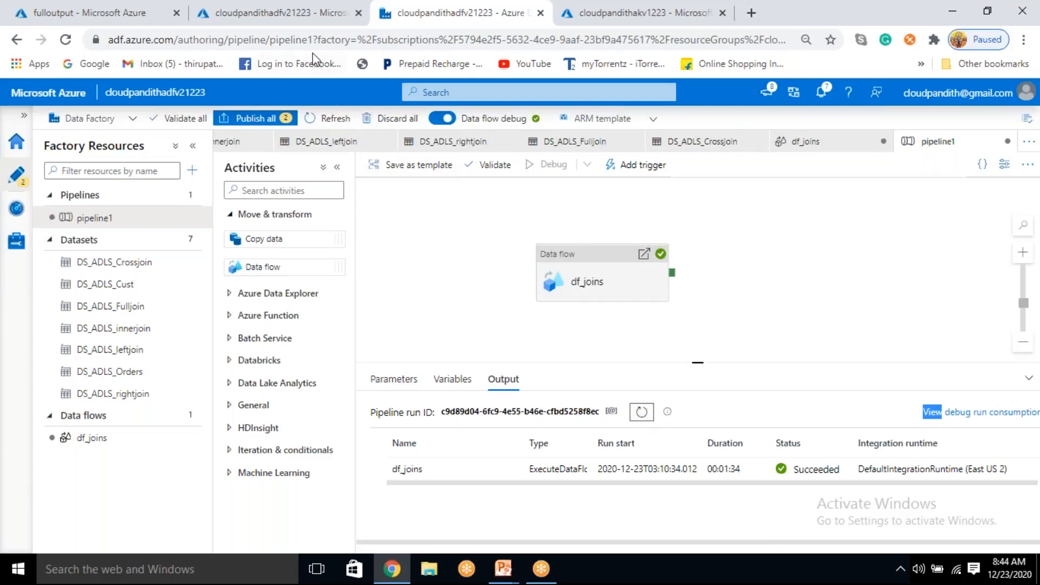
Step: Switch to the Azure portal and open the crossoutput container of the cloudpandithadlsv2store storage account
{"action": "left_click", "coordinate": [76, 12]}
{"action": "left_click", "coordinate": [340, 124]}
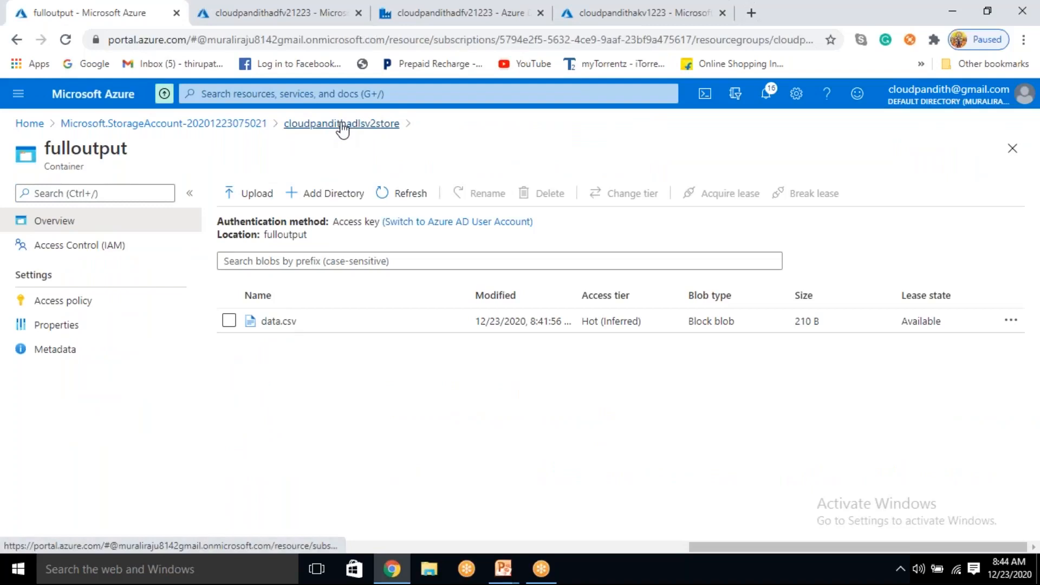
{"action": "left_click", "coordinate": [319, 295]}
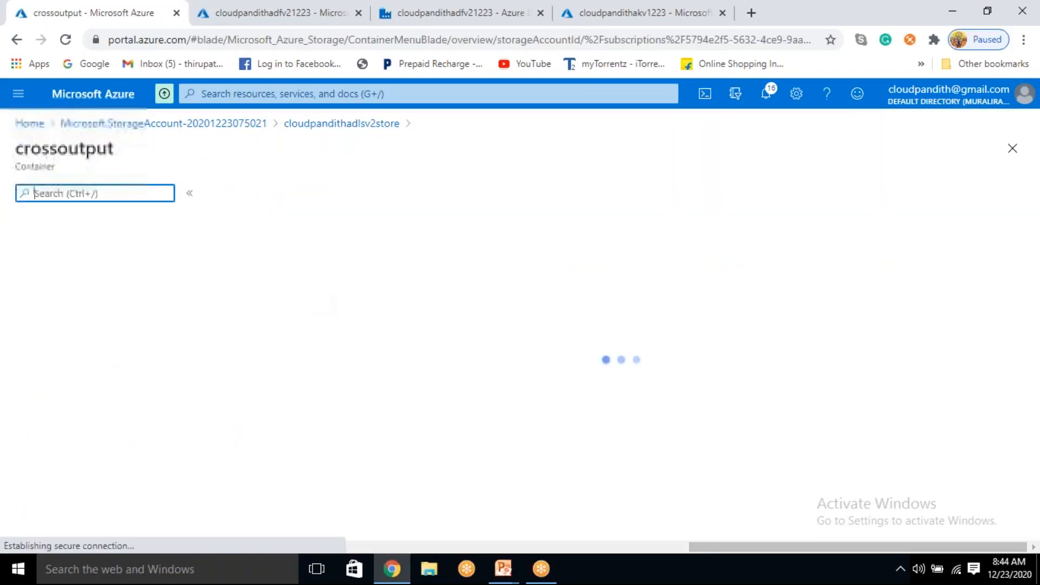
Step: Refresh the crossoutput container's blob list several times to check for output files from the cross join run
{"action": "left_click", "coordinate": [405, 195]}
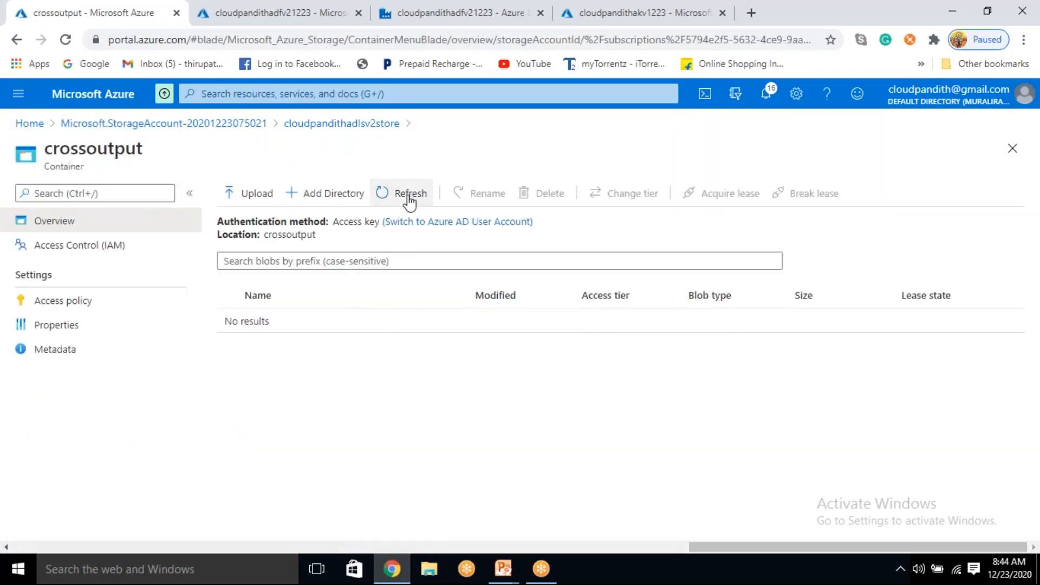
{"action": "left_click", "coordinate": [406, 195]}
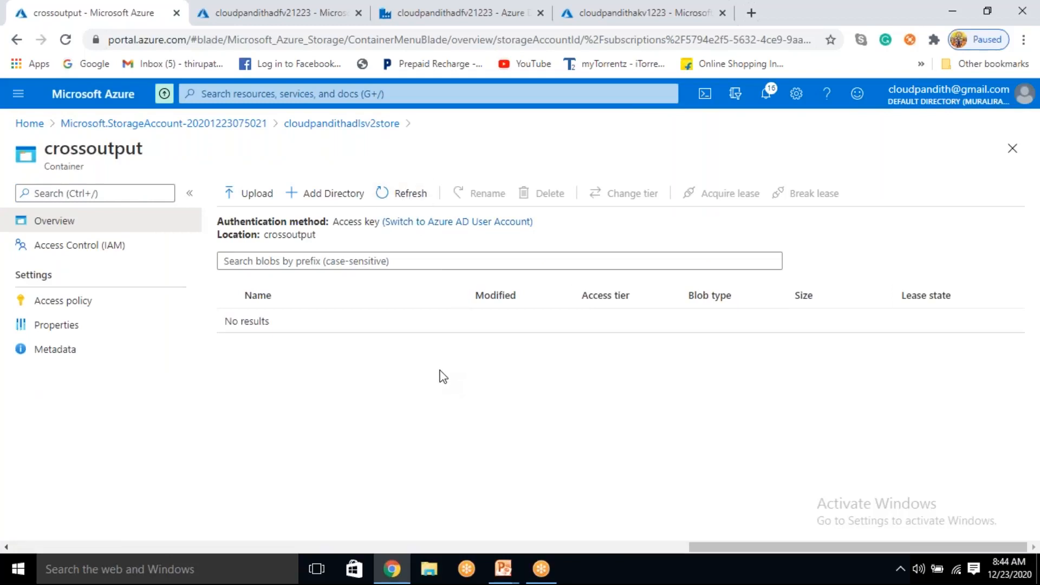
{"action": "left_click", "coordinate": [421, 202]}
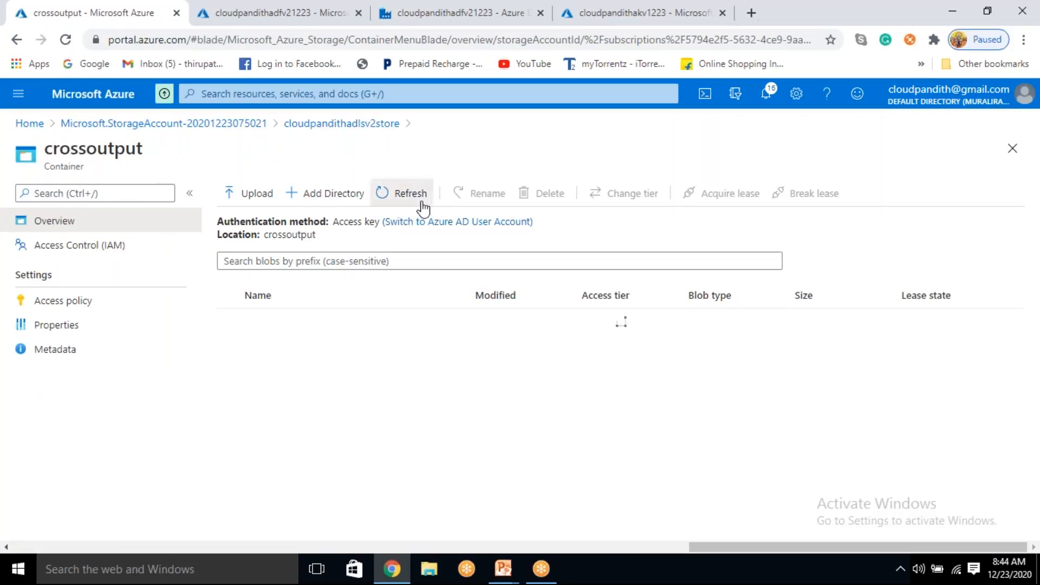
{"action": "left_click", "coordinate": [418, 199]}
{"action": "left_click", "coordinate": [418, 200]}
Step: Switch back to Azure Data Factory and keep refreshing the pipeline1 debug run status until the df_joins activity ends
{"action": "left_click", "coordinate": [461, 12]}
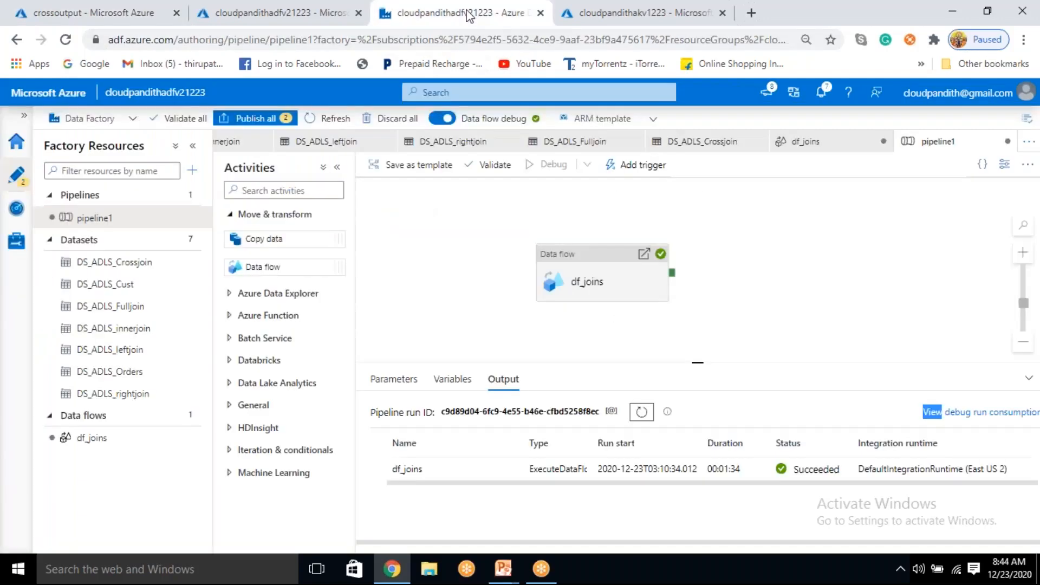
{"action": "left_click", "coordinate": [640, 413]}
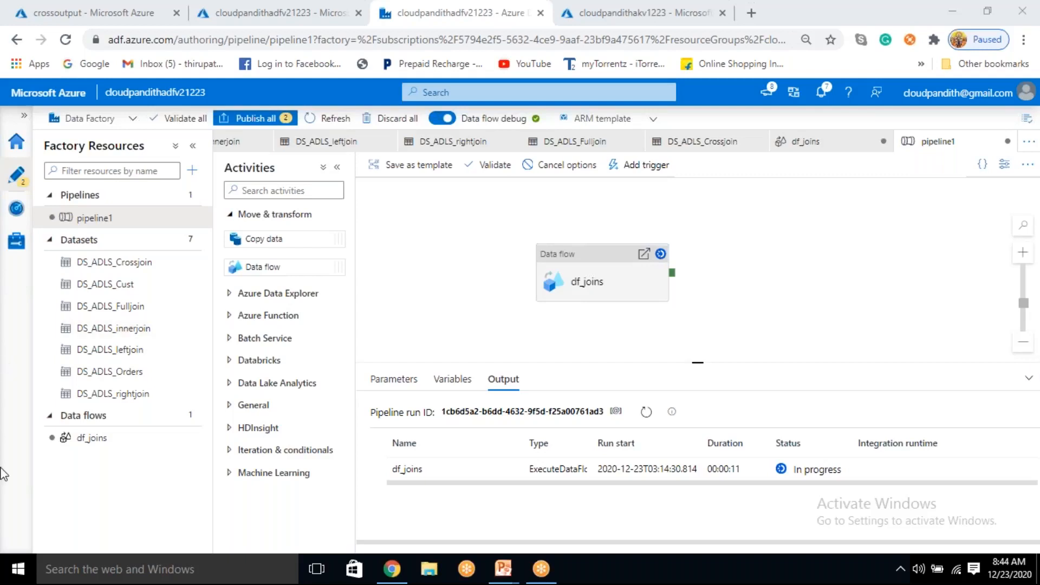
{"action": "left_click", "coordinate": [646, 412]}
{"action": "double_click", "coordinate": [647, 410]}
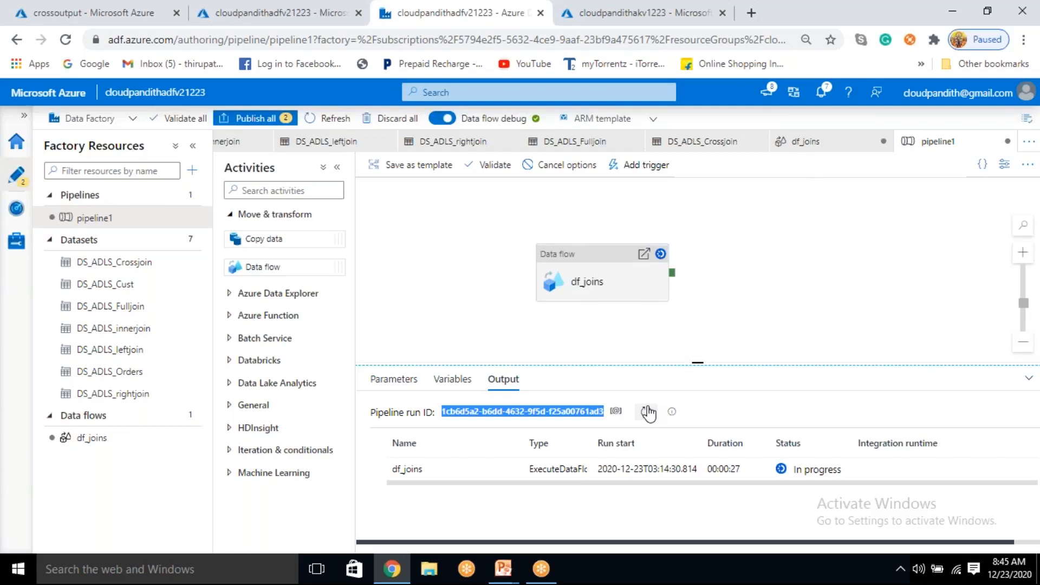
{"action": "left_click", "coordinate": [647, 412]}
{"action": "left_click", "coordinate": [648, 413]}
{"action": "left_click", "coordinate": [647, 413]}
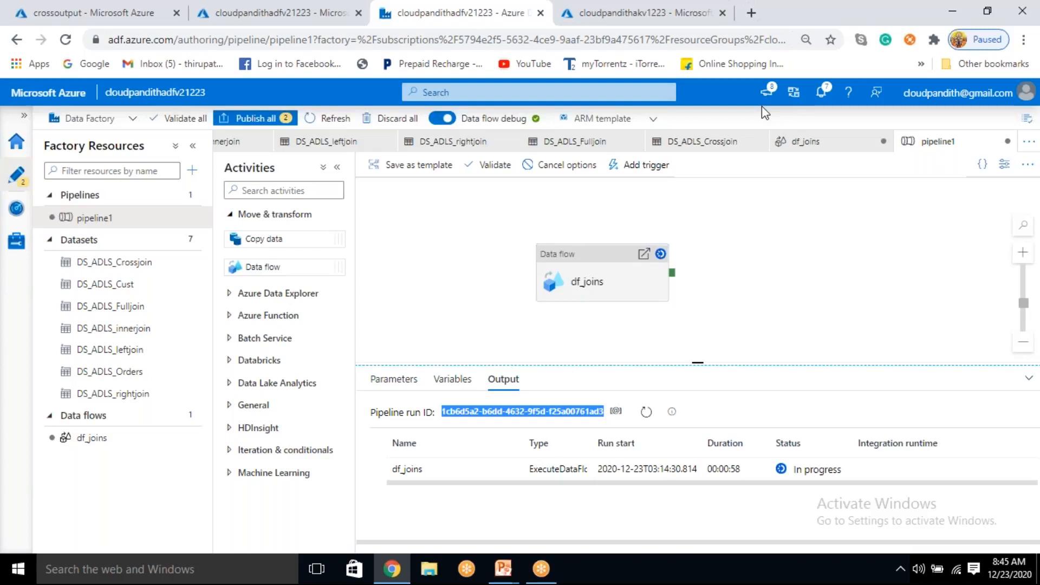
{"action": "left_click", "coordinate": [643, 415]}
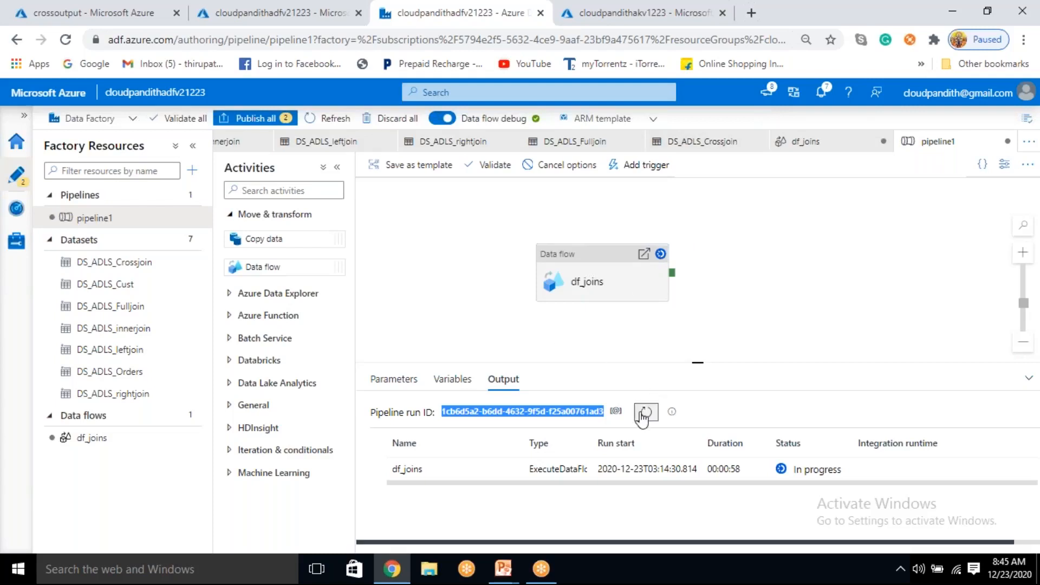
{"action": "left_click", "coordinate": [557, 518]}
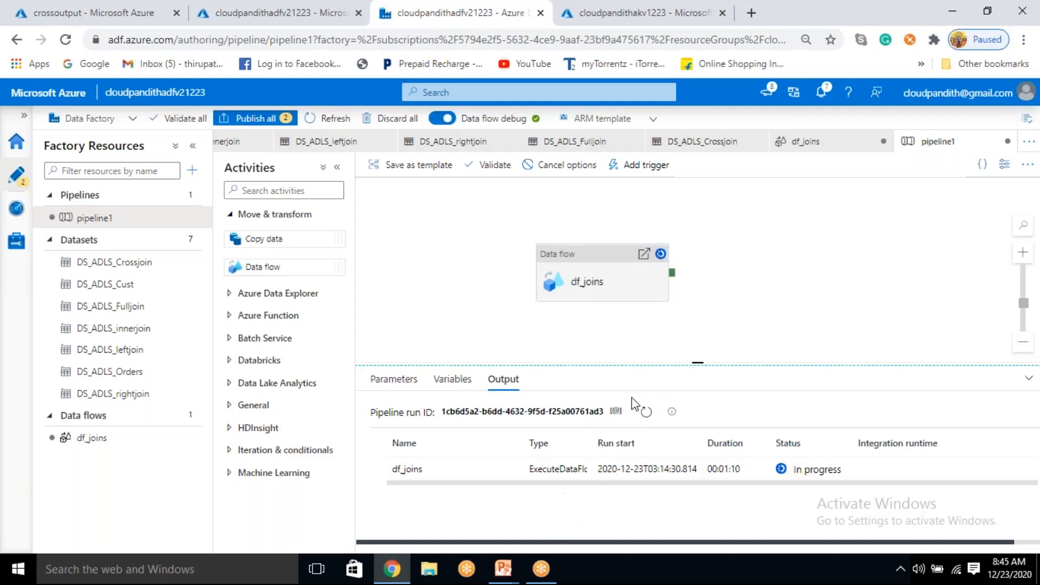
{"action": "left_click", "coordinate": [646, 413]}
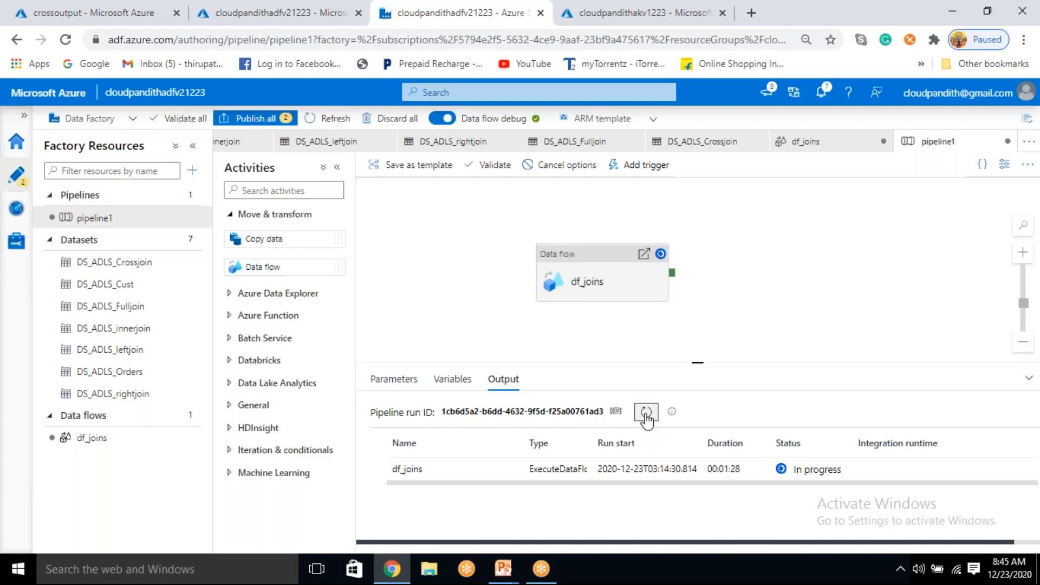
{"action": "left_click", "coordinate": [645, 416]}
{"action": "left_click", "coordinate": [649, 414]}
{"action": "left_click", "coordinate": [646, 413]}
{"action": "left_click", "coordinate": [649, 412]}
{"action": "mouse_move", "coordinate": [506, 470]}
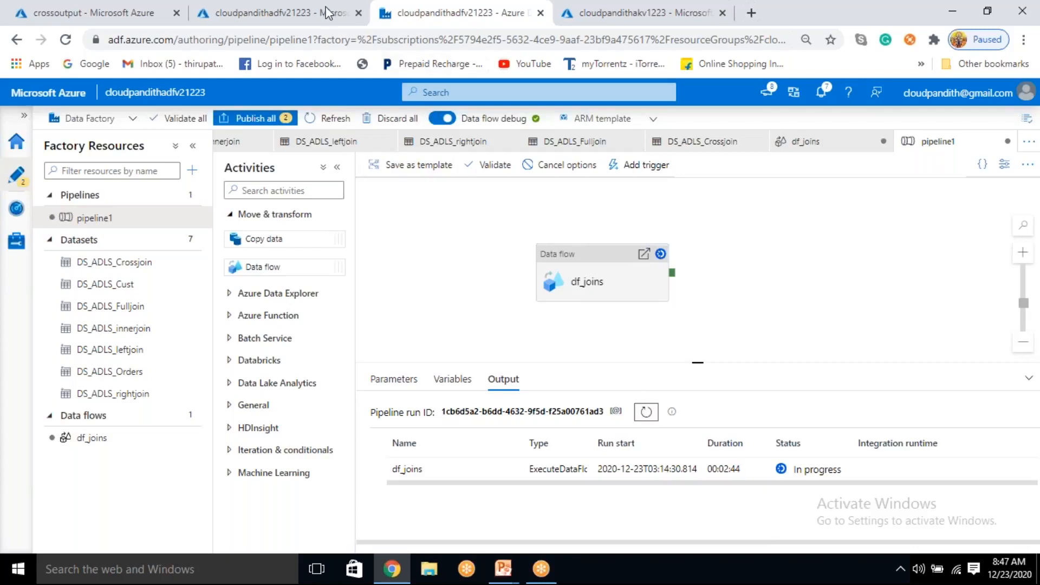
{"action": "left_click", "coordinate": [651, 416]}
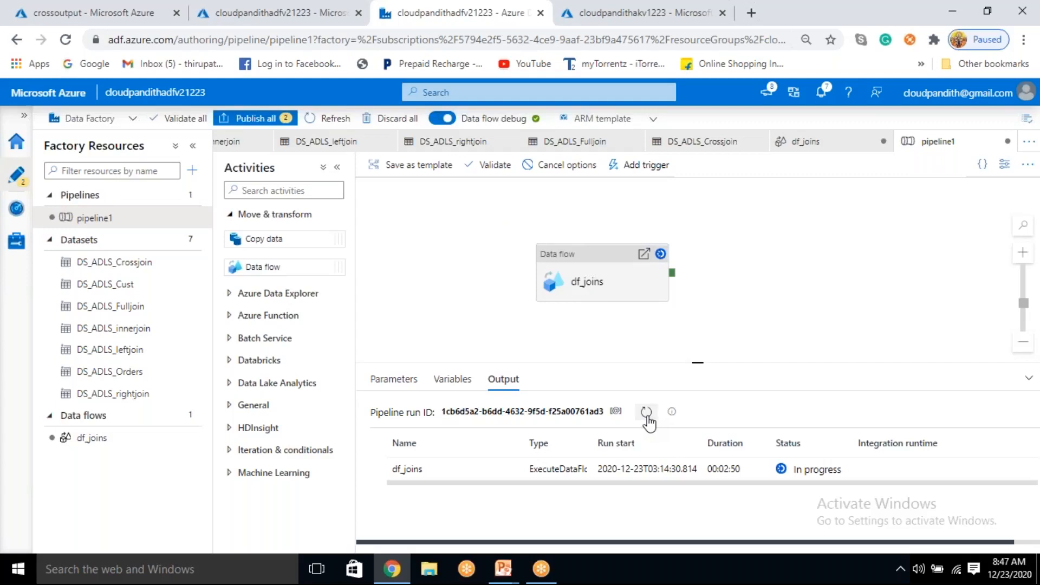
{"action": "left_click", "coordinate": [649, 415]}
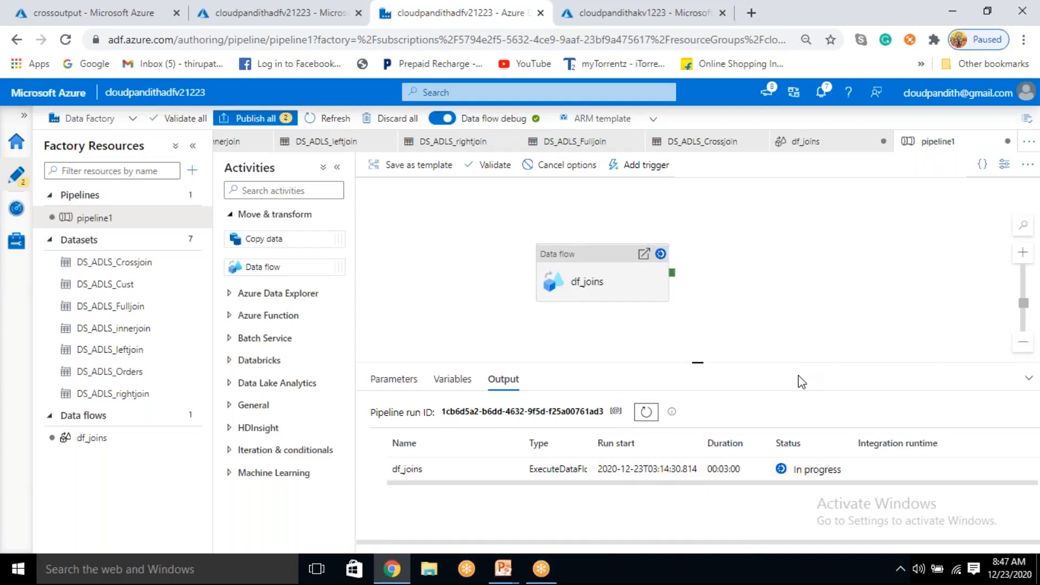
{"action": "left_click", "coordinate": [646, 412]}
{"action": "left_click", "coordinate": [646, 413]}
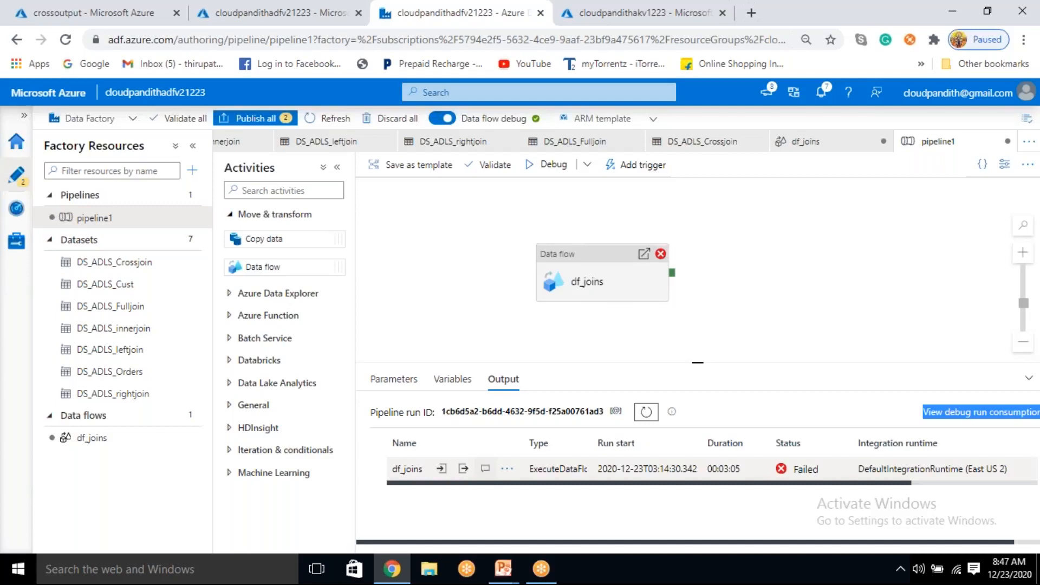
Step: Open the error details of the df_joins activity run, read the failure description and close them
{"action": "left_click", "coordinate": [486, 468]}
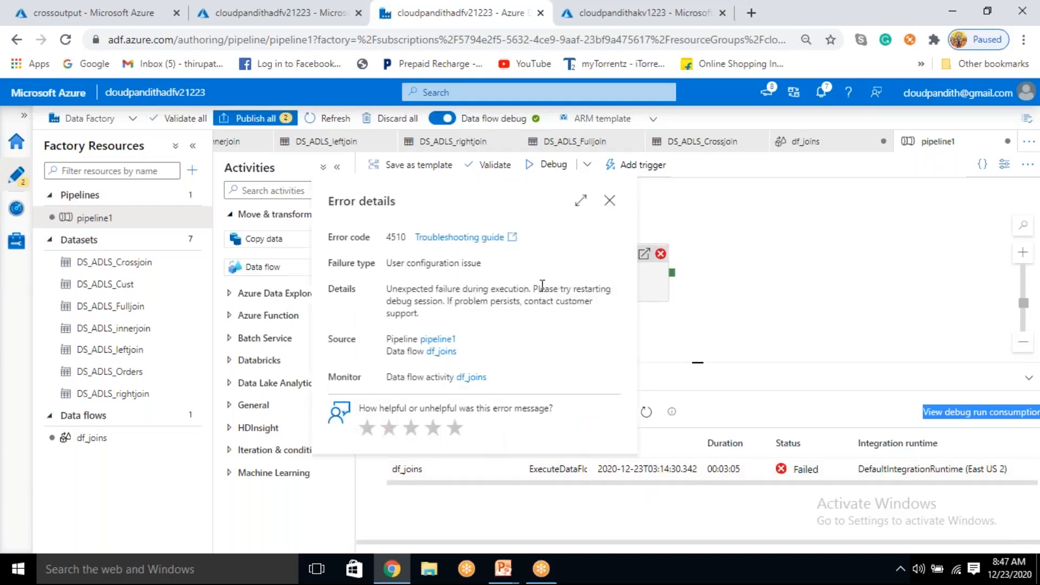
{"action": "left_click_drag", "start_coordinate": [404, 290], "coordinate": [587, 289]}
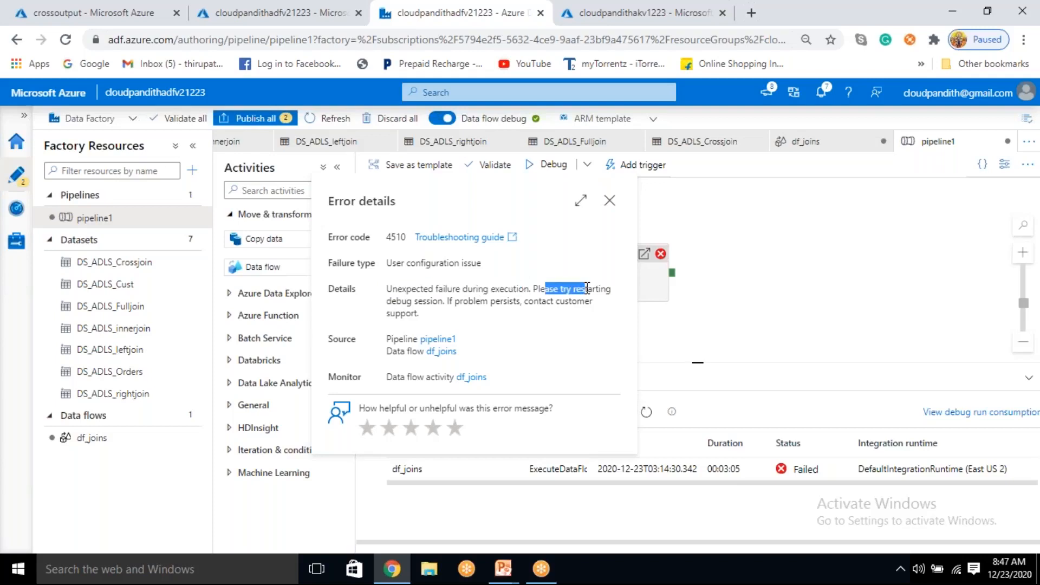
{"action": "left_click_drag", "start_coordinate": [459, 301], "coordinate": [541, 302]}
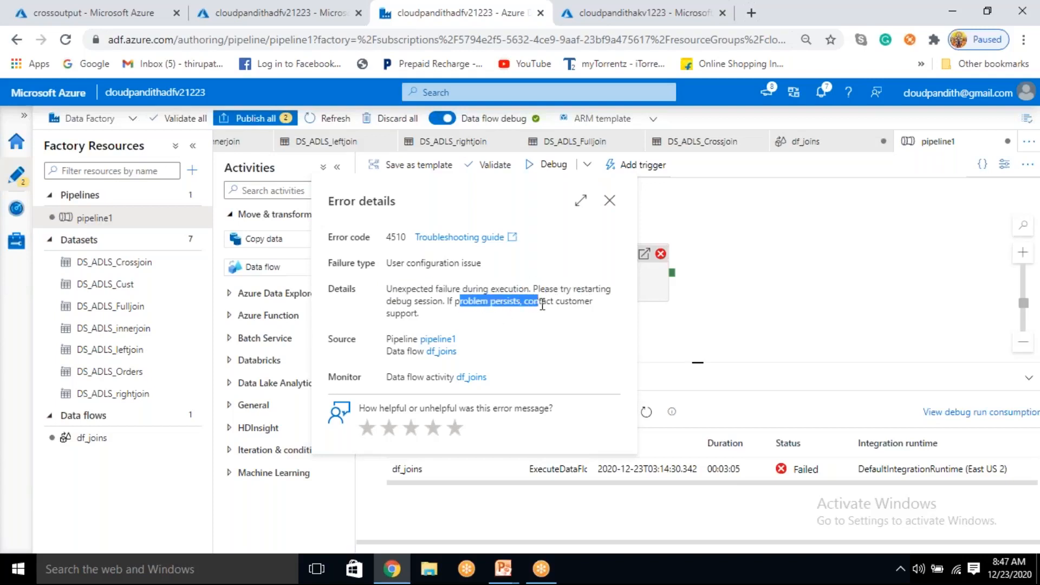
{"action": "left_click", "coordinate": [609, 200]}
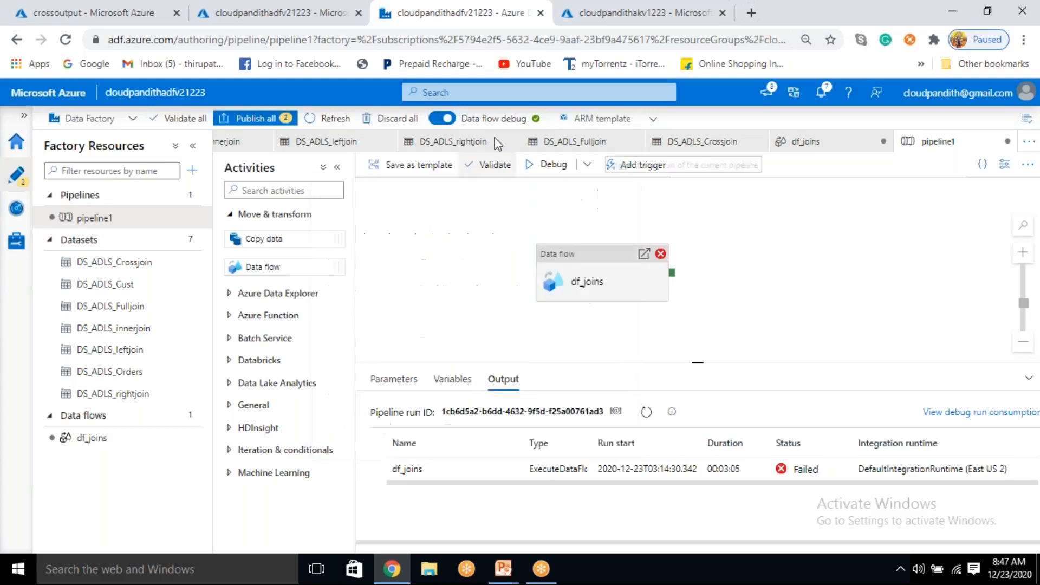
Step: Restart the data flow debug session by turning data flow debug off and on again, confirming both changes
{"action": "left_click", "coordinate": [443, 126]}
{"action": "left_click", "coordinate": [444, 367]}
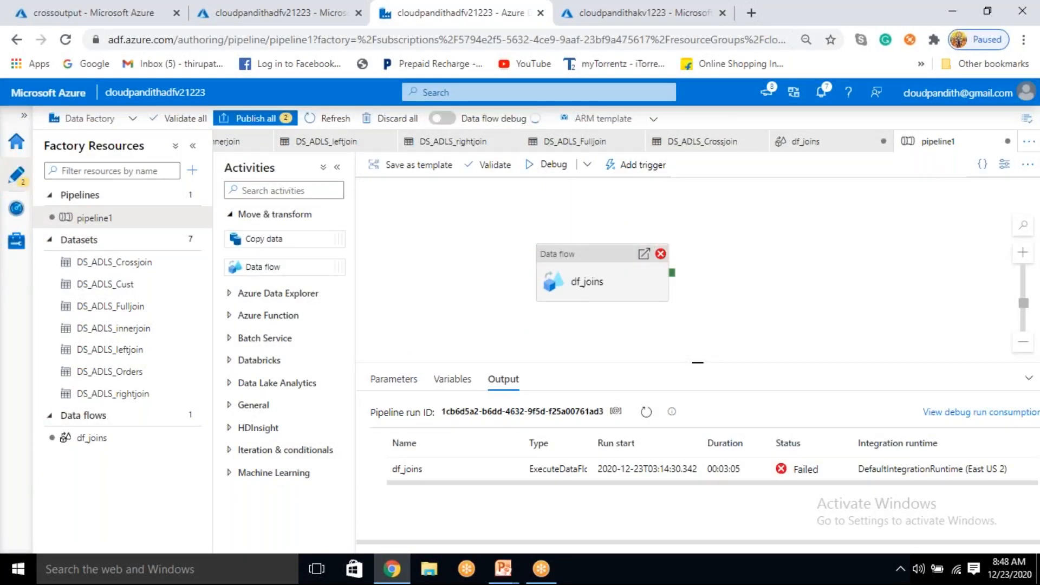
{"action": "left_click", "coordinate": [442, 118]}
{"action": "left_click", "coordinate": [430, 385]}
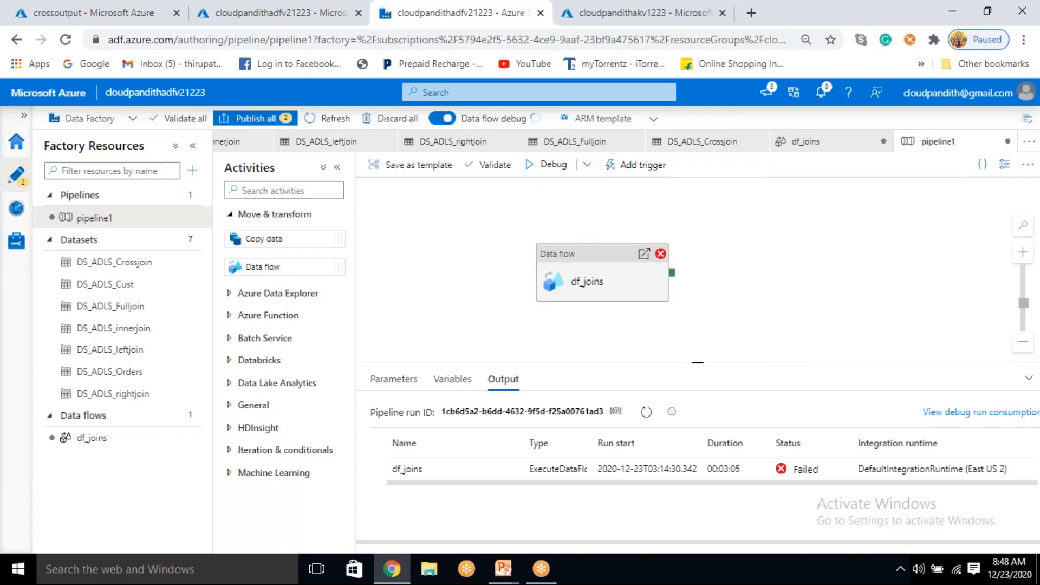
{"action": "left_click", "coordinate": [646, 417]}
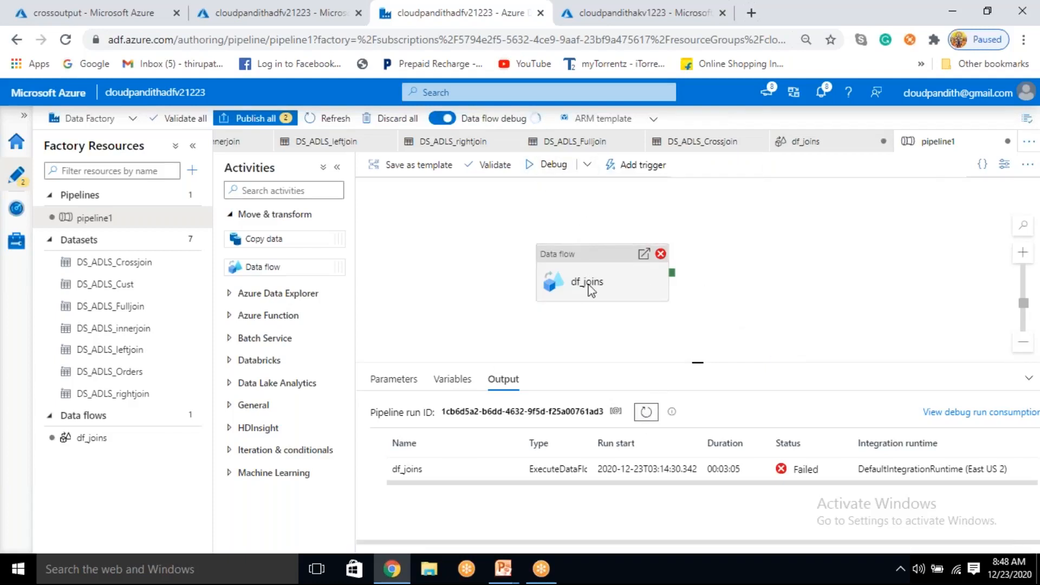
{"action": "left_click", "coordinate": [348, 23]}
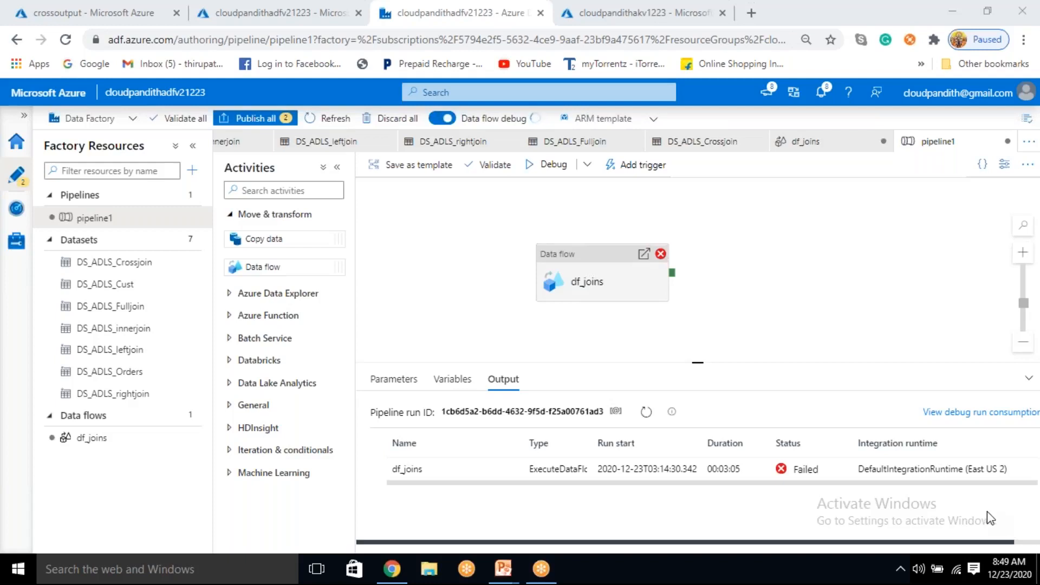
{"action": "left_click", "coordinate": [651, 413]}
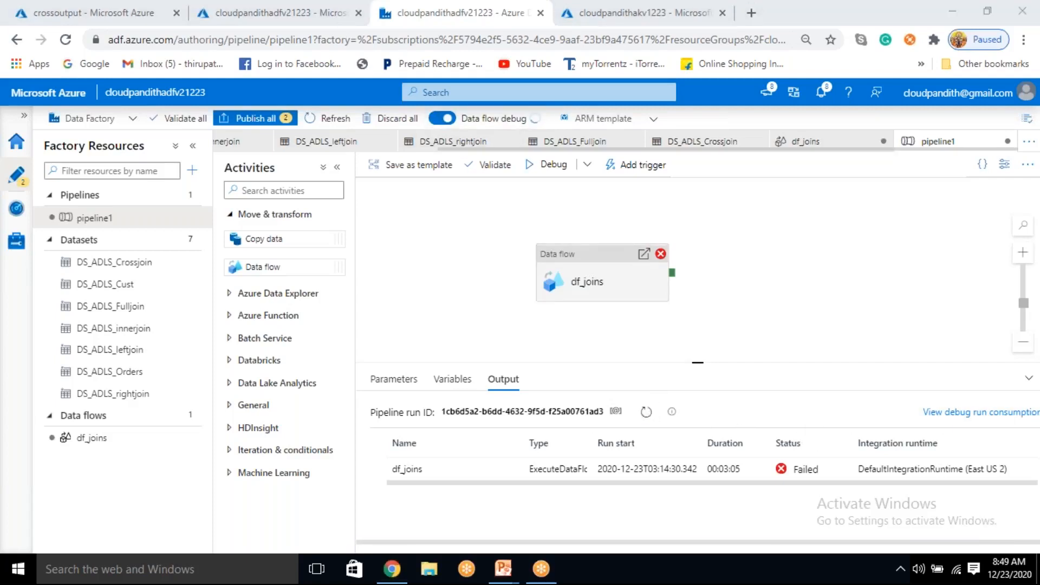
Step: Start another debug run of pipeline1 and refresh the output until the new df_joins run is listed
{"action": "left_click", "coordinate": [548, 165]}
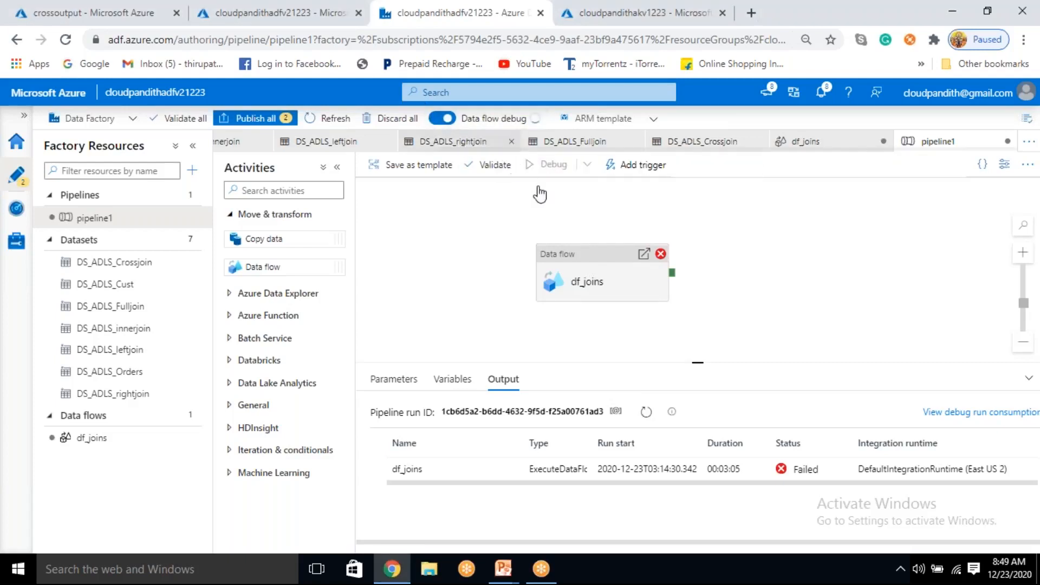
{"action": "left_click", "coordinate": [652, 414]}
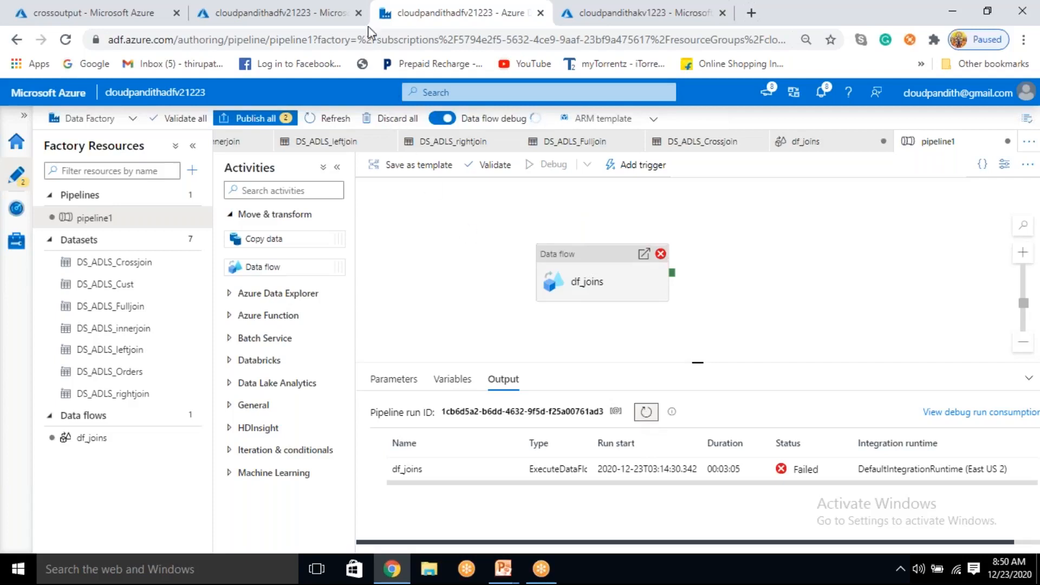
{"action": "left_click", "coordinate": [646, 412]}
{"action": "left_click", "coordinate": [646, 413]}
{"action": "left_click", "coordinate": [646, 414]}
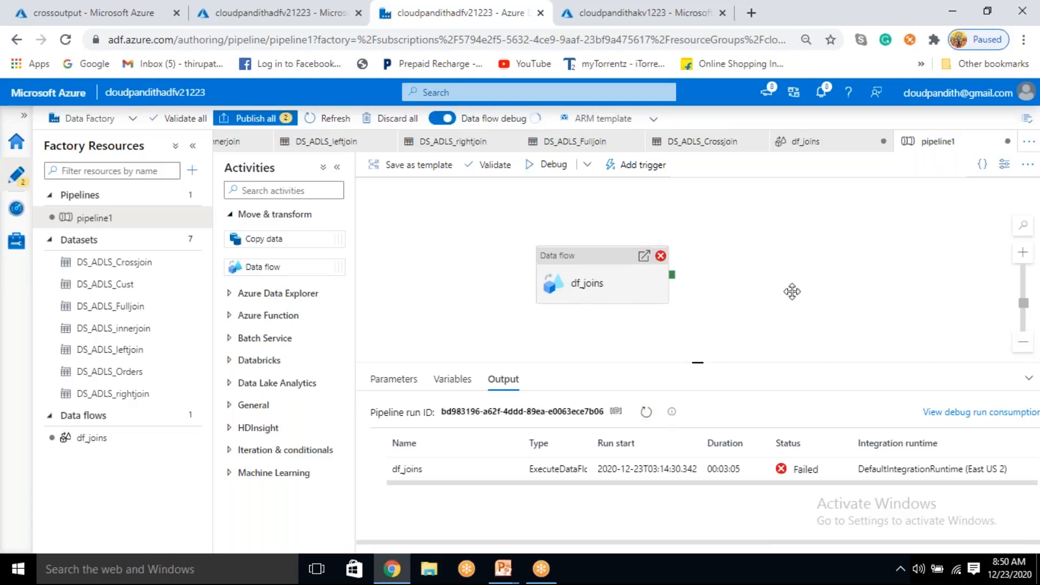
{"action": "left_click", "coordinate": [646, 413]}
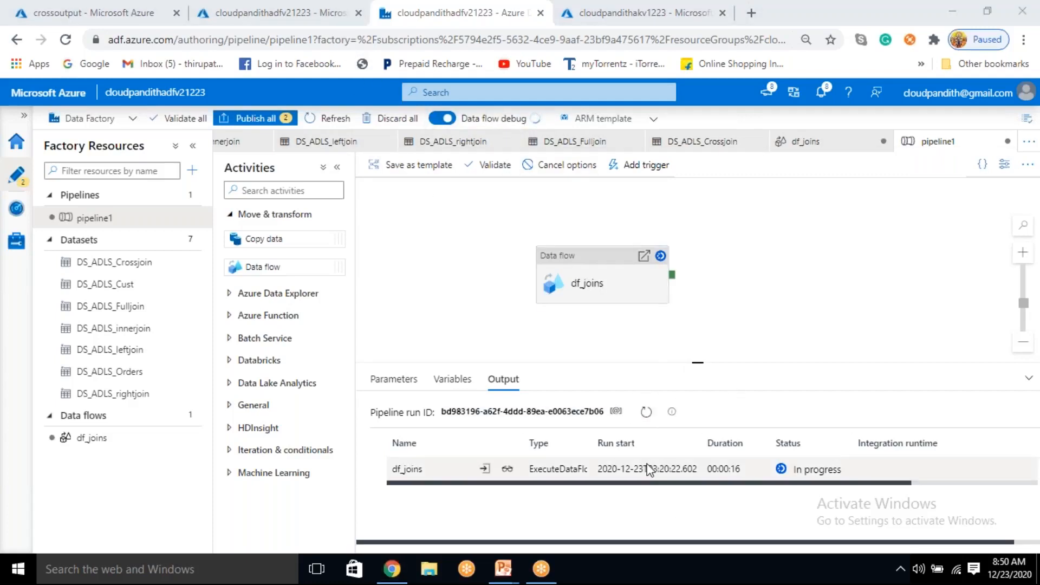
Step: View the df_joins activity's run details, close them, and keep refreshing the pipeline1 debug run status until the activity ends
{"action": "left_click", "coordinate": [507, 469]}
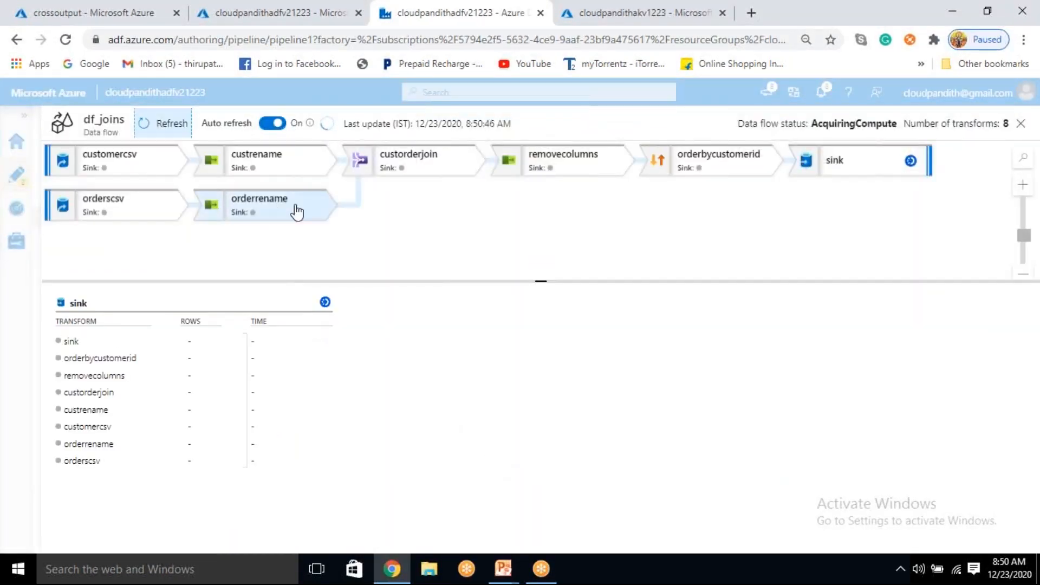
{"action": "left_click", "coordinate": [1020, 123]}
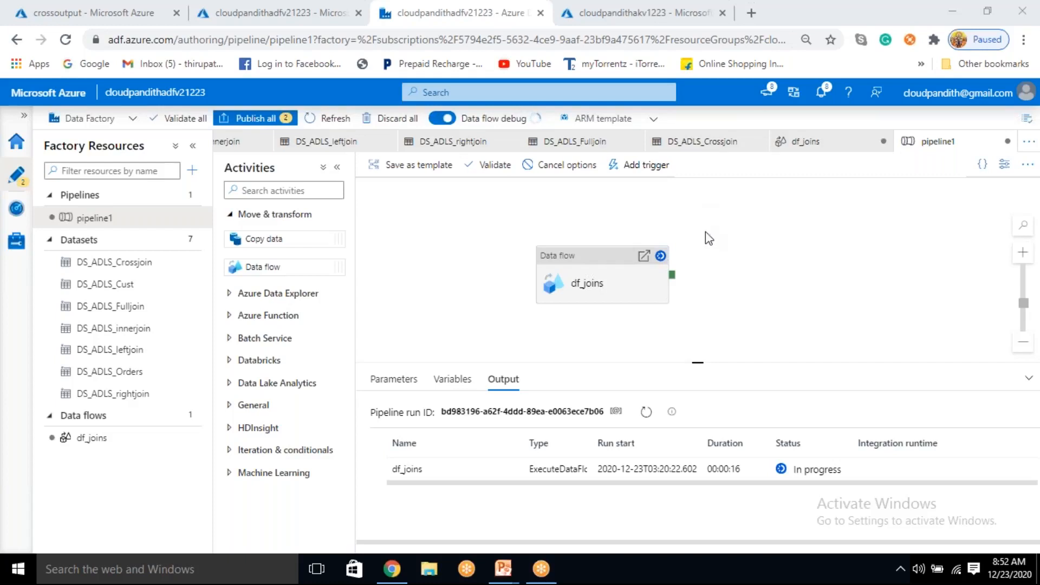
{"action": "left_click", "coordinate": [650, 412]}
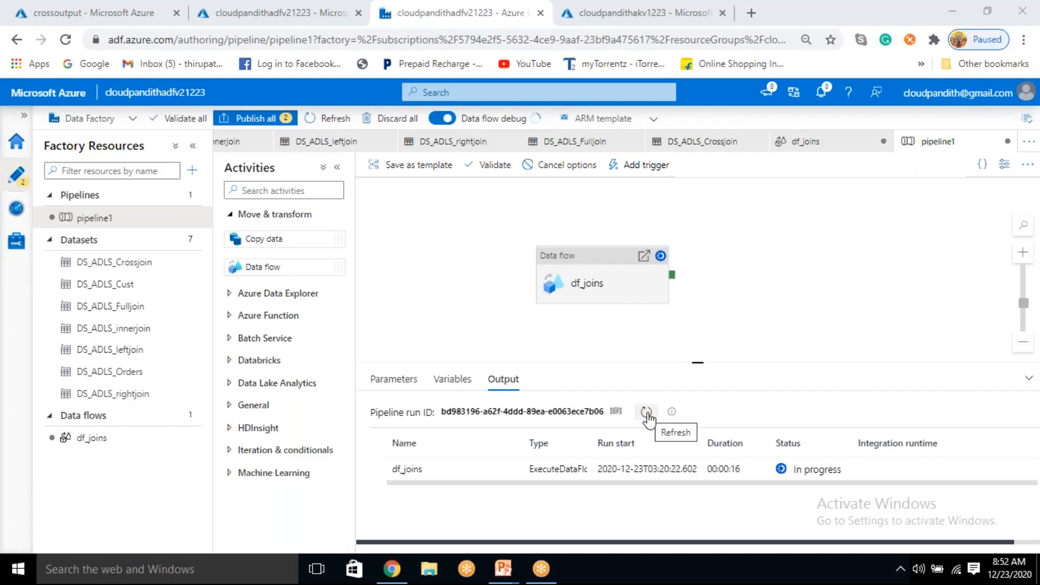
{"action": "left_click", "coordinate": [648, 417]}
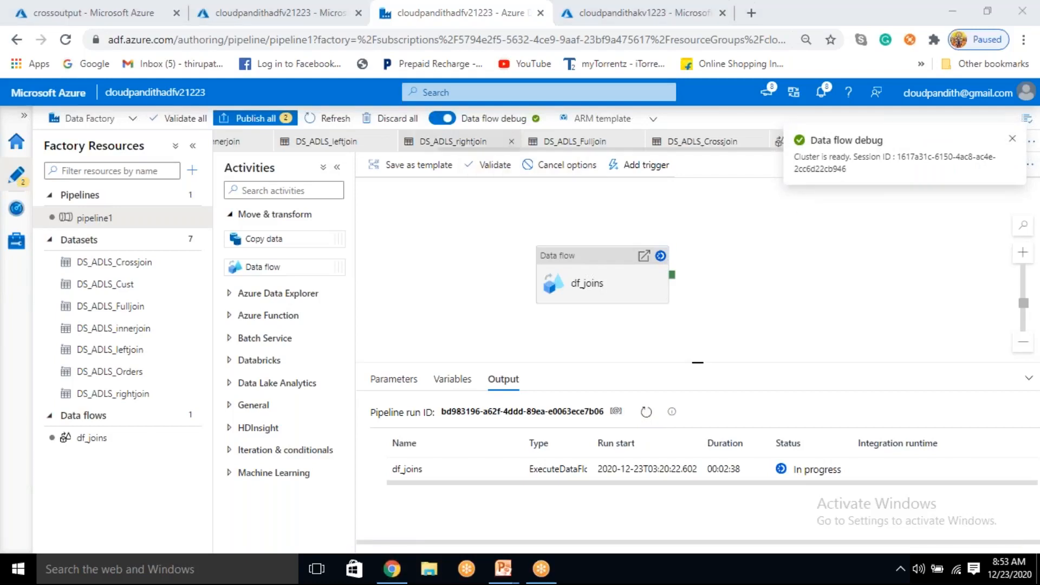
{"action": "left_click", "coordinate": [646, 418]}
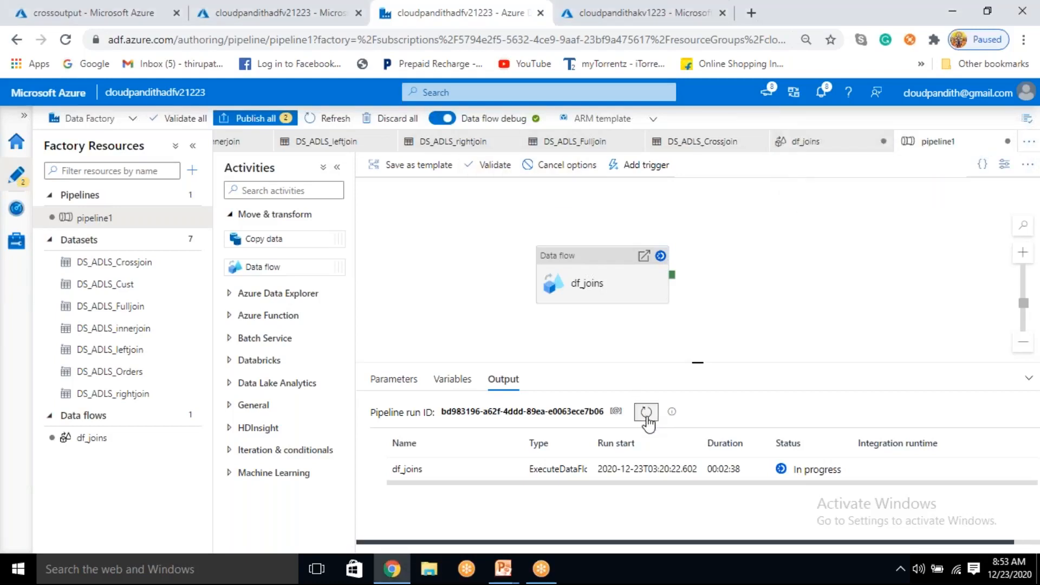
{"action": "left_click", "coordinate": [647, 421]}
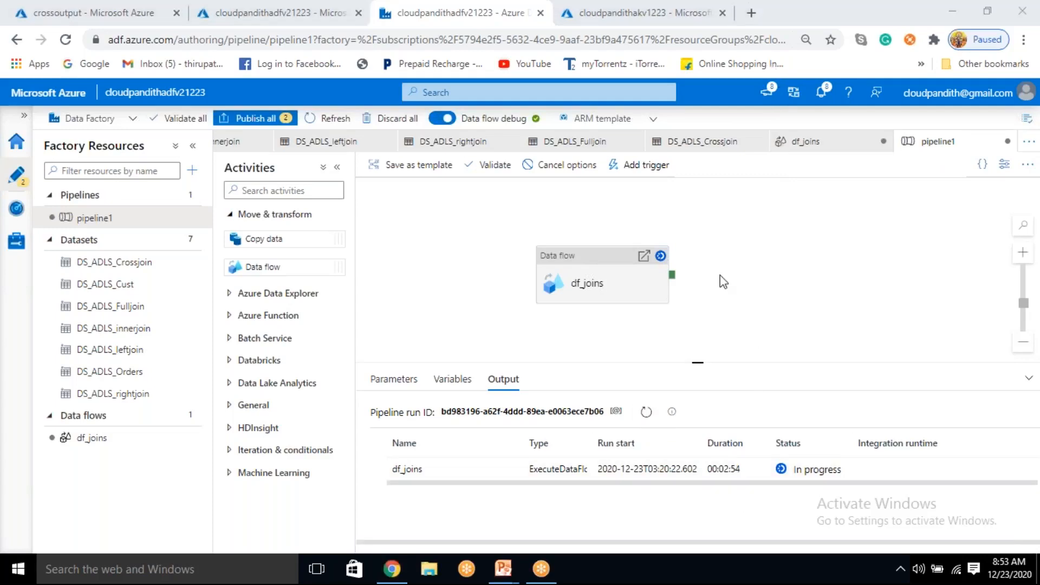
{"action": "left_click", "coordinate": [648, 415]}
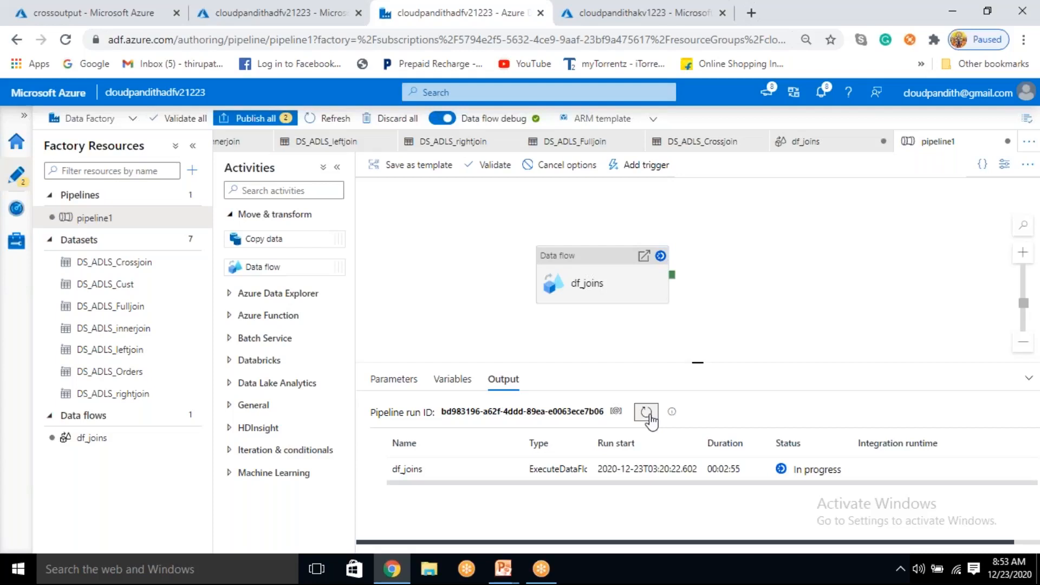
{"action": "left_click", "coordinate": [650, 415]}
{"action": "left_click", "coordinate": [650, 415]}
{"action": "left_click", "coordinate": [650, 415]}
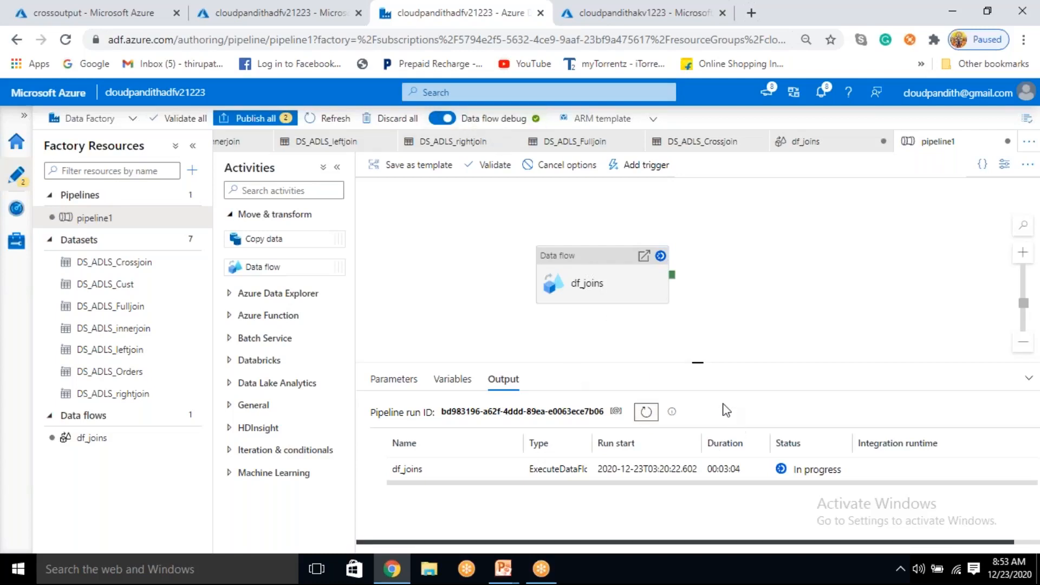
{"action": "left_click", "coordinate": [645, 414]}
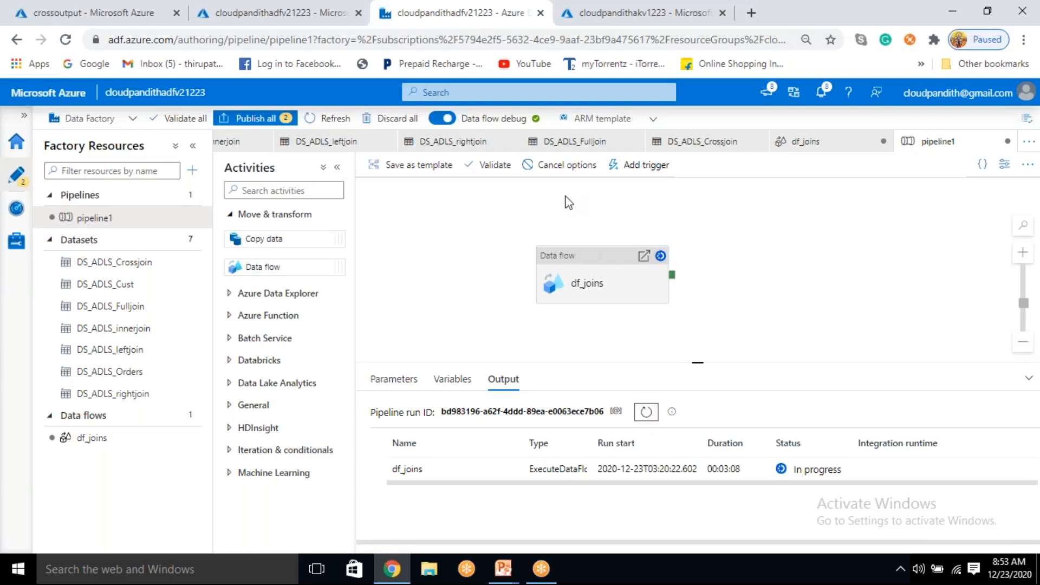
{"action": "left_click", "coordinate": [646, 412]}
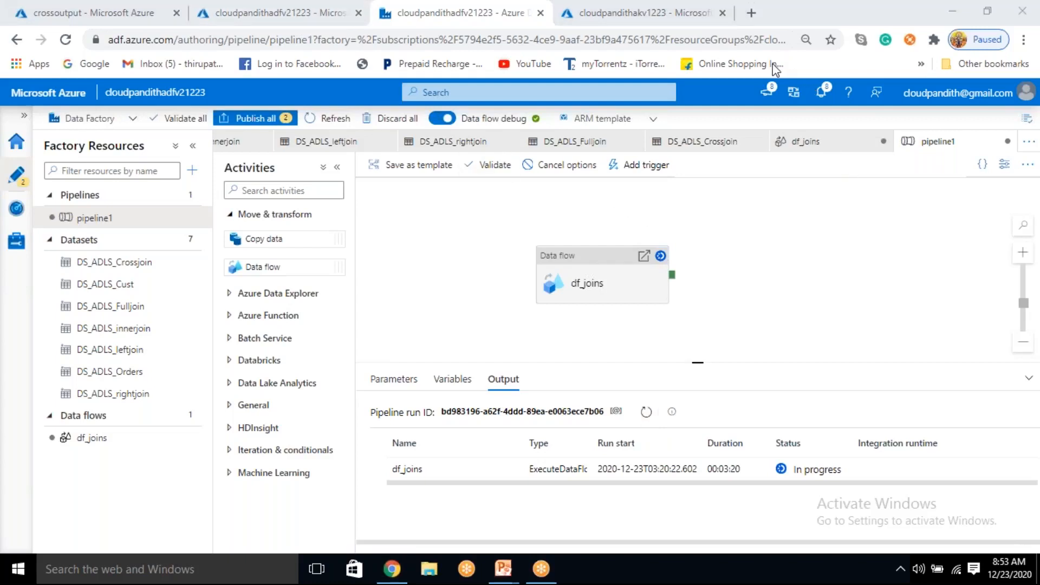
{"action": "left_click", "coordinate": [644, 411]}
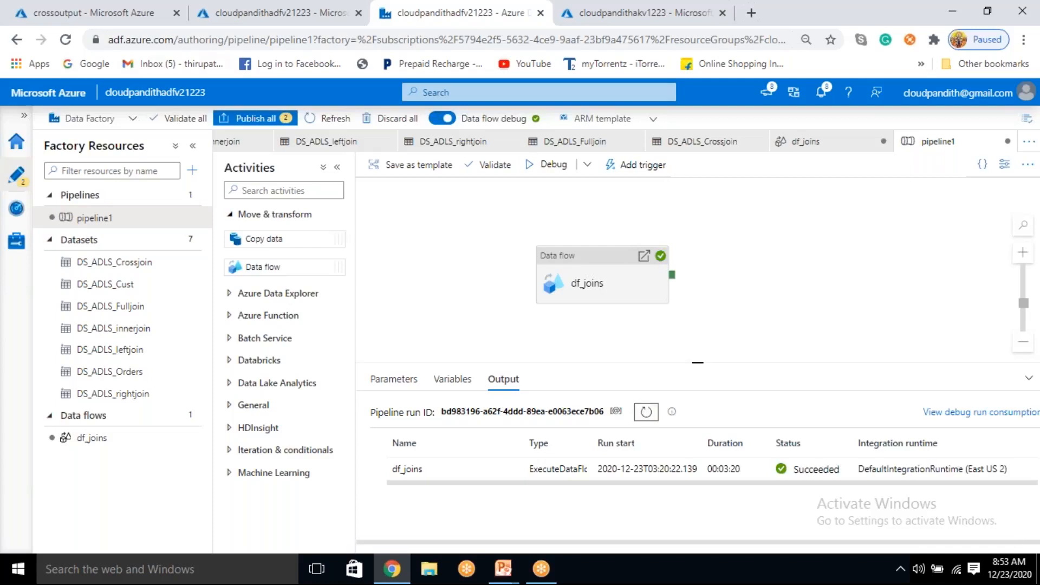
Step: Switch to the crossoutput container in the Azure portal, refresh it and preview the contents of data.csv as a table
{"action": "left_click", "coordinate": [76, 13]}
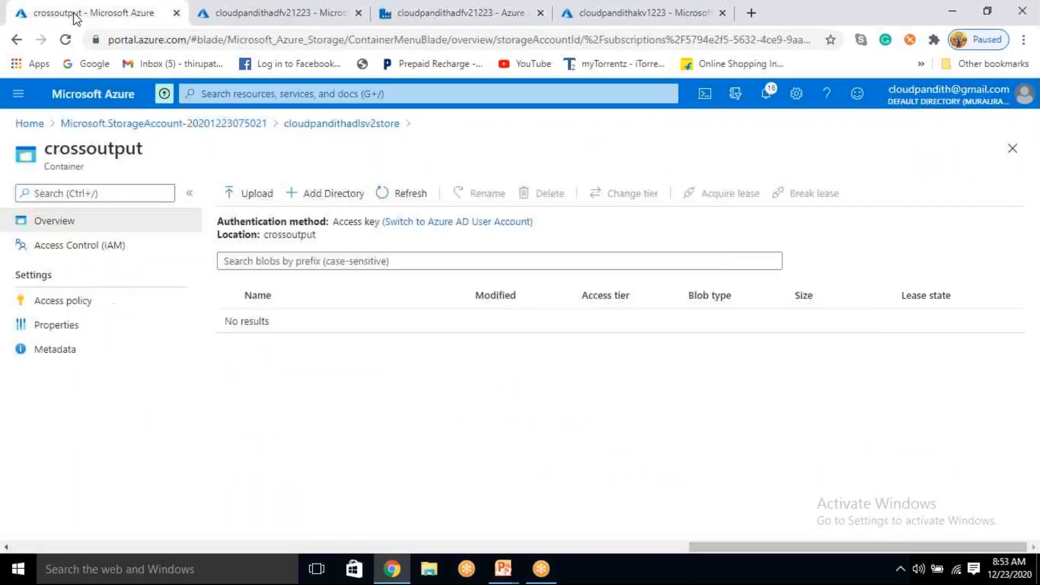
{"action": "left_click", "coordinate": [409, 193]}
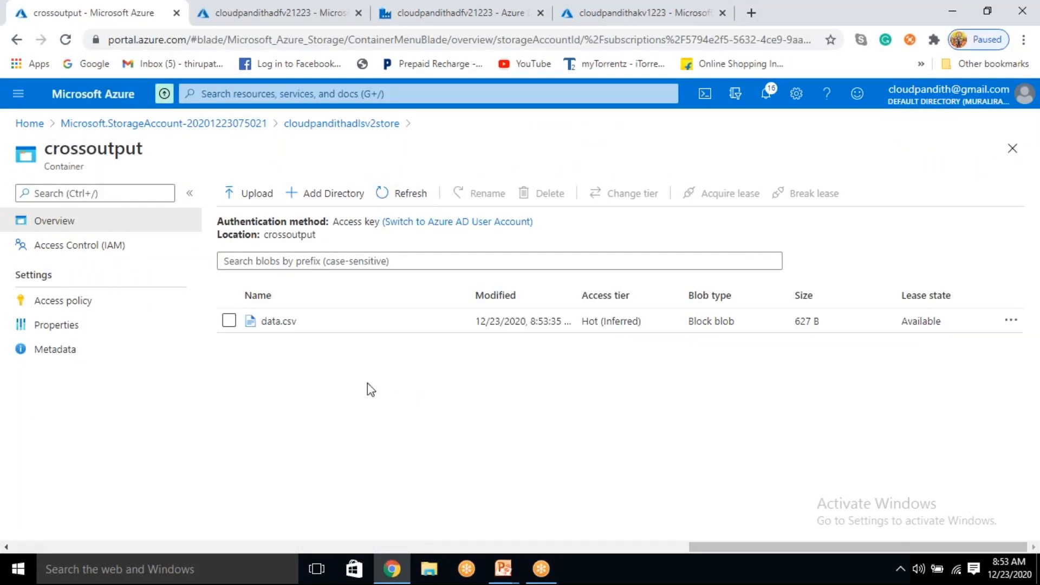
{"action": "left_click", "coordinate": [289, 320]}
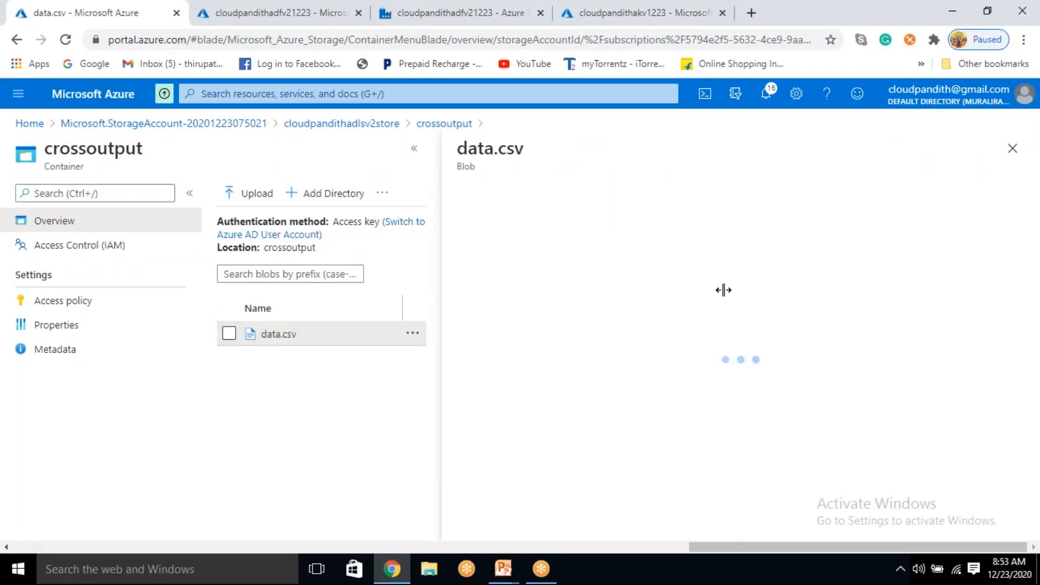
{"action": "left_click", "coordinate": [594, 227]}
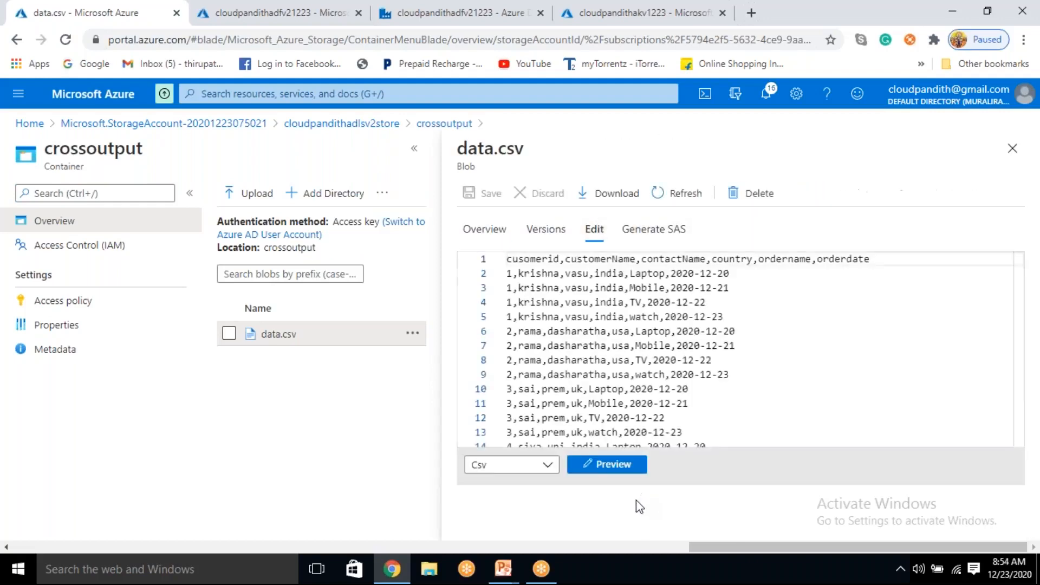
{"action": "left_click", "coordinate": [636, 465]}
Step: Examine the cross join rows in the data.csv preview, comparing the orders paired with customer IDs 1 and 2
{"action": "double_click", "coordinate": [470, 286]}
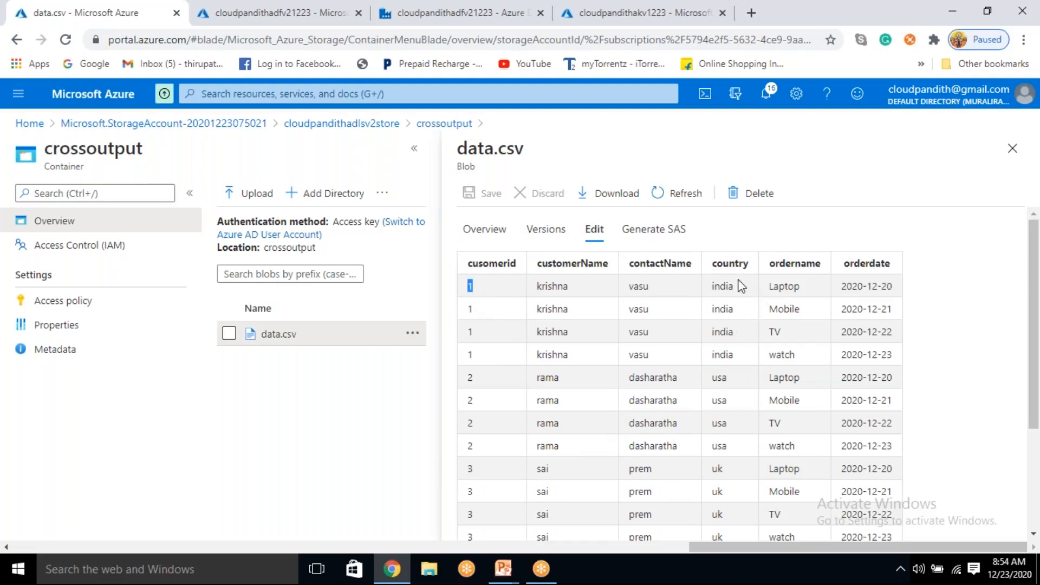
{"action": "left_click_drag", "start_coordinate": [775, 286], "coordinate": [795, 354]}
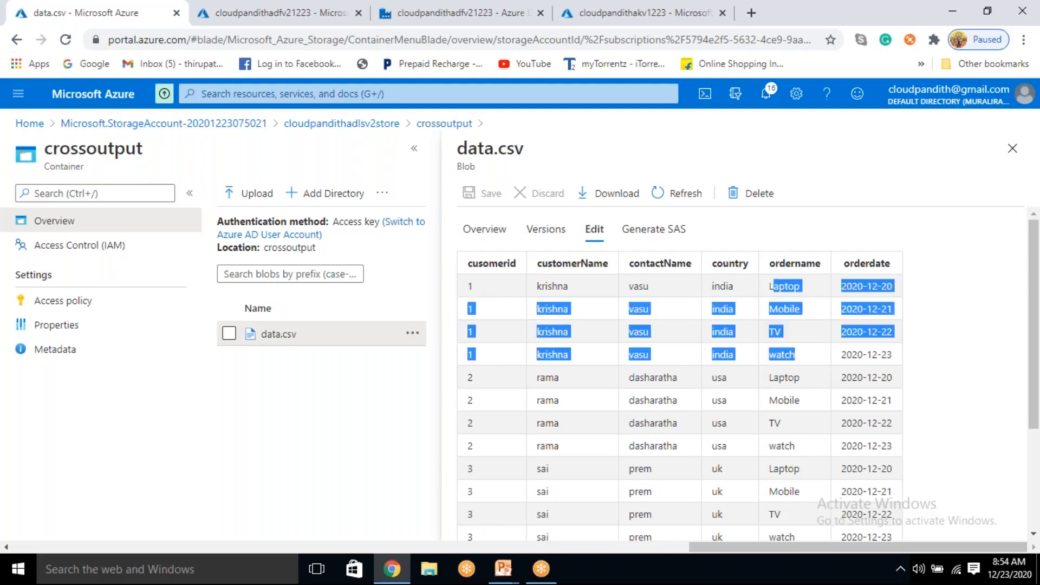
{"action": "left_click", "coordinate": [778, 337]}
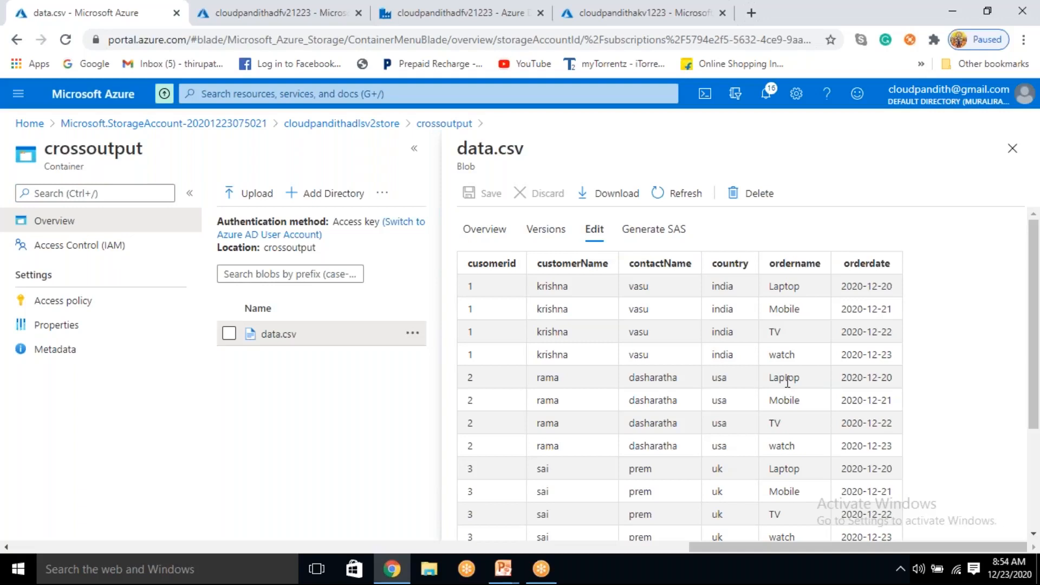
{"action": "left_click_drag", "start_coordinate": [787, 377], "coordinate": [834, 450]}
{"action": "left_click", "coordinate": [852, 489]}
{"action": "scroll", "coordinate": [712, 441], "scroll_direction": "down", "scroll_amount": 2}
{"action": "scroll", "coordinate": [722, 473], "scroll_direction": "up", "scroll_amount": 2}
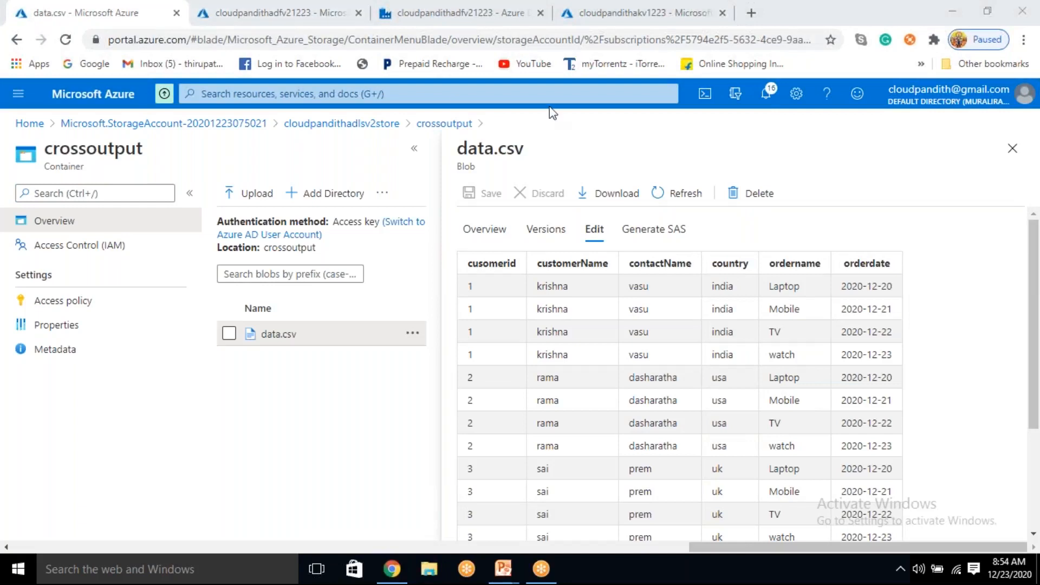